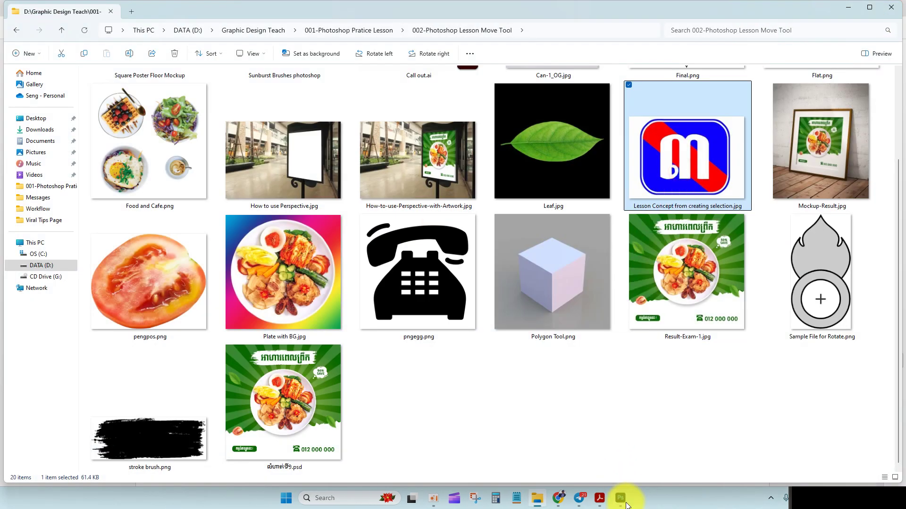
# Switch to Photoshop and create a new document 21 × 21 cm with a white background at 72 pixels/inch.
pyautogui.click(629, 502)
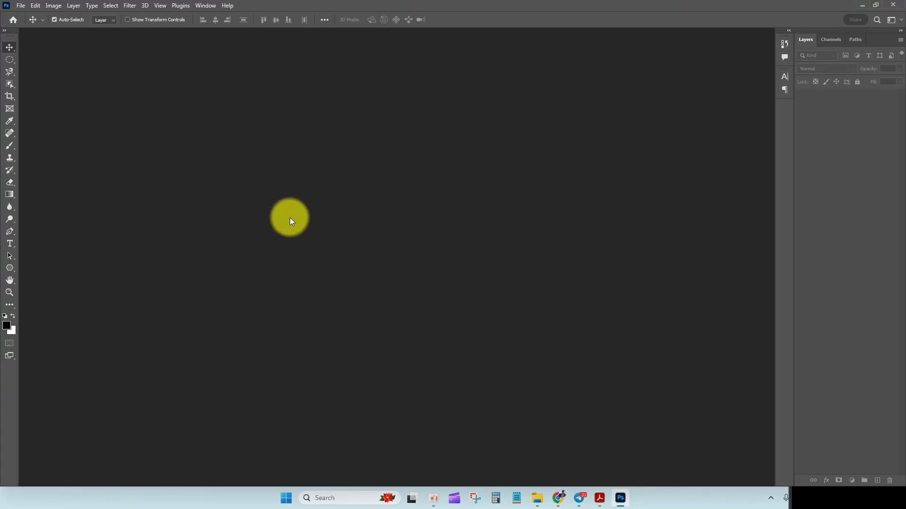
pyautogui.hotkey('ctrl', 'n')
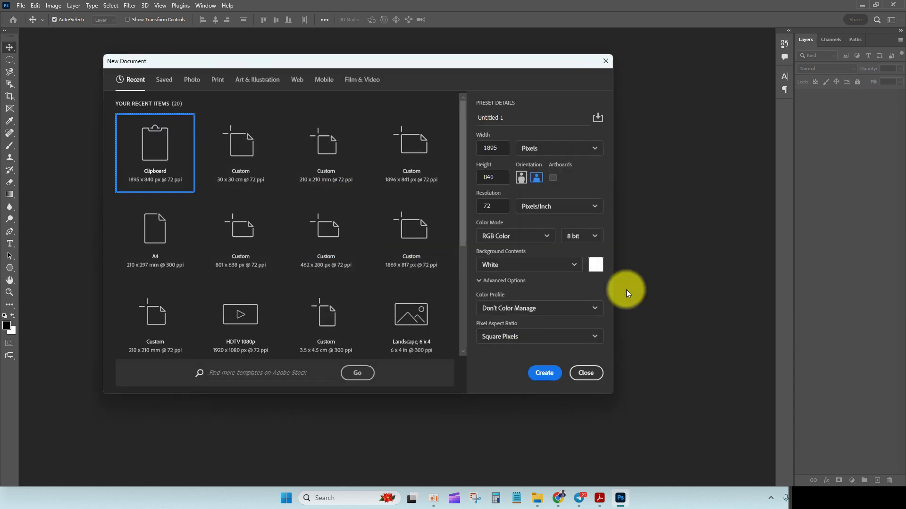
pyautogui.click(556, 148)
pyautogui.click(560, 195)
pyautogui.click(502, 148)
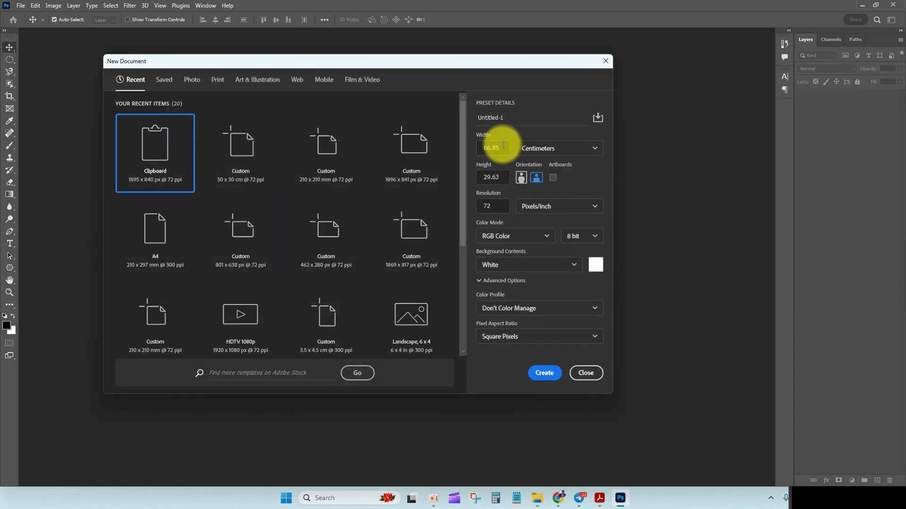
pyautogui.write('21')
pyautogui.click(493, 179)
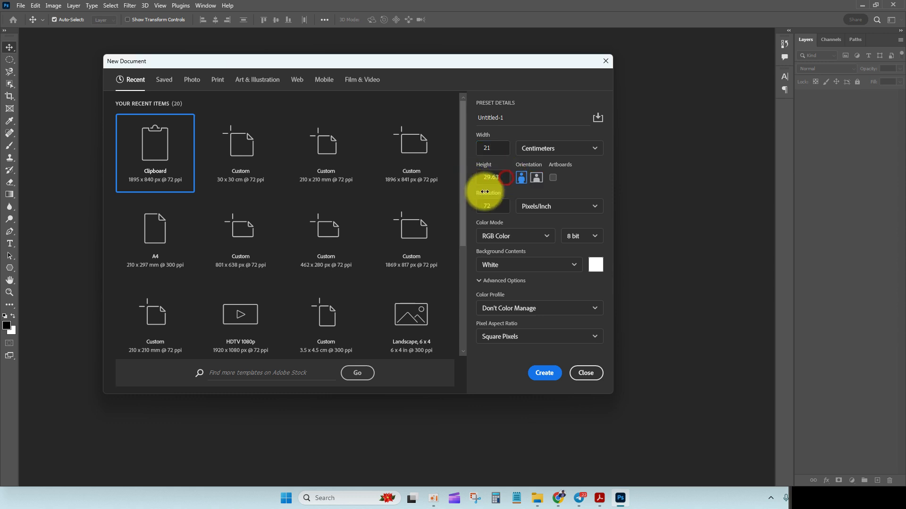
pyautogui.write('21')
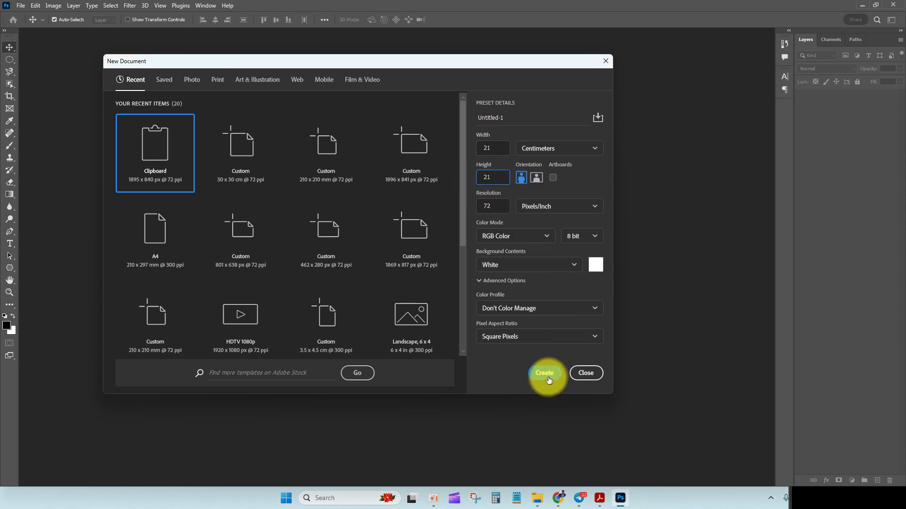
pyautogui.click(544, 373)
# Place "Lesson Concept from creating selection.jpg" from File Explorer into the document, scaled to about 8.97 × 6.40 cm.
pyautogui.click(539, 506)
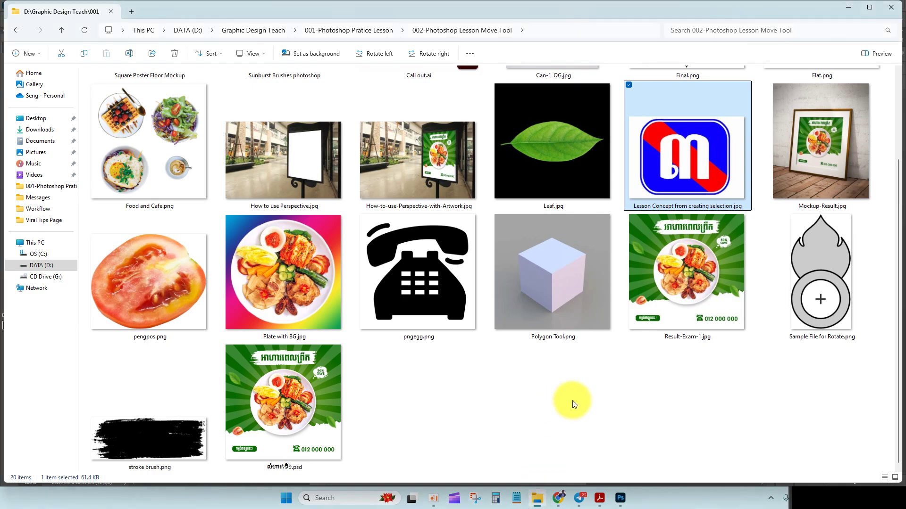
pyautogui.moveTo(667, 171); pyautogui.dragTo(620, 506)
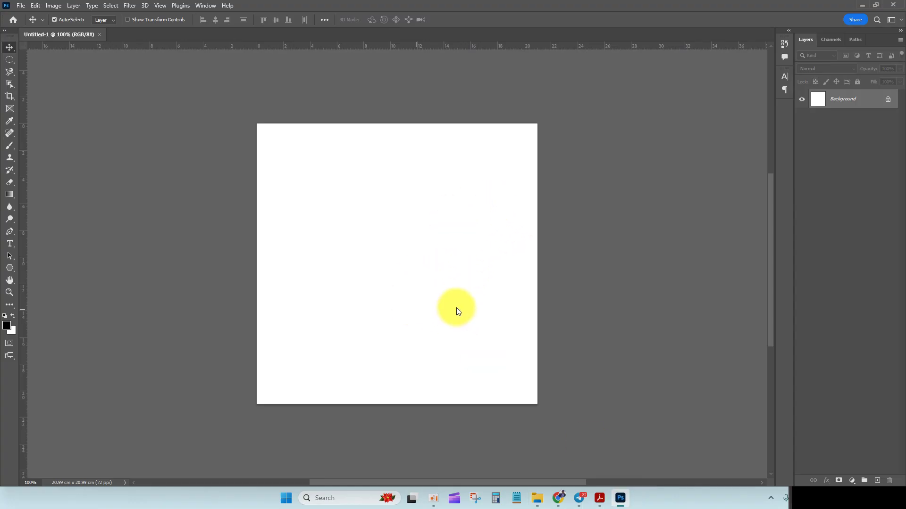
pyautogui.moveTo(456, 308); pyautogui.dragTo(431, 366)
pyautogui.moveTo(518, 177); pyautogui.dragTo(409, 273)
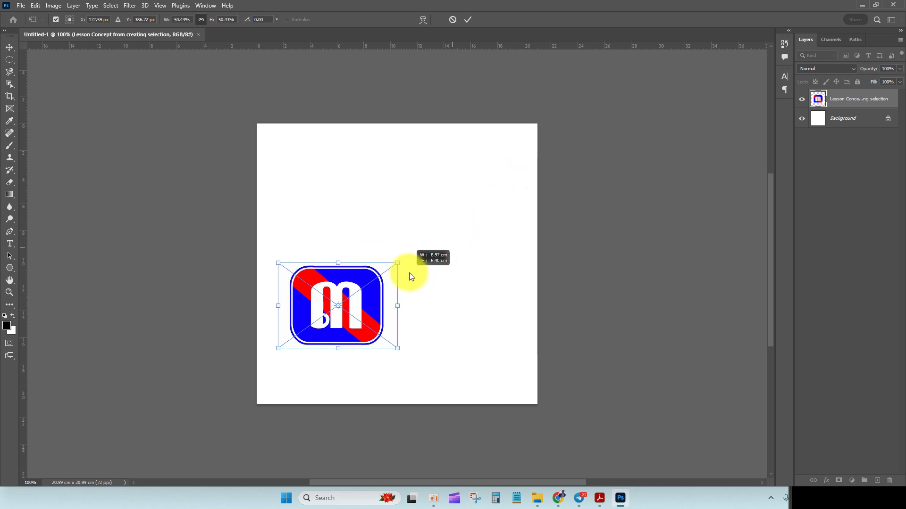
pyautogui.press('Return')
# Move the placed logo image to the upper-right area of the canvas.
pyautogui.moveTo(365, 321); pyautogui.dragTo(503, 176)
pyautogui.scroll(3, 471, 206)
pyautogui.scroll(-2, 470, 208)
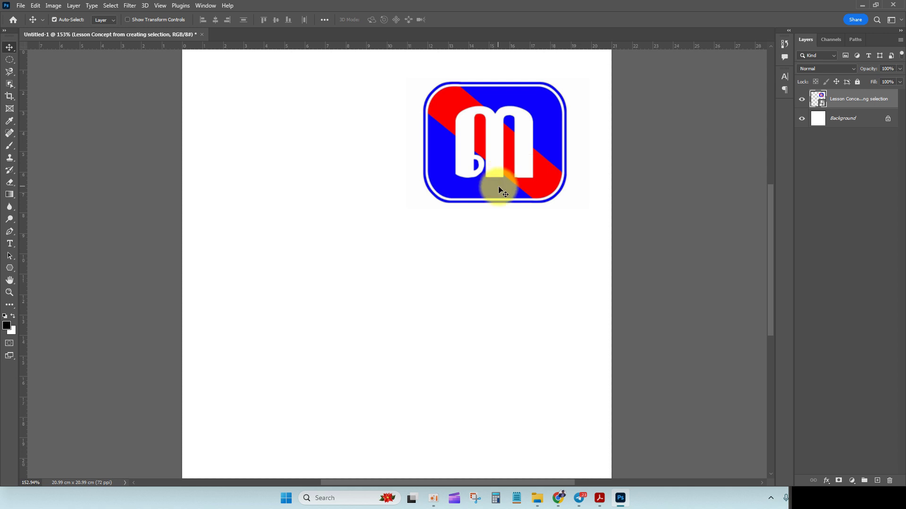
# Try filling a rectangular marquee selection with black on a new layer, and delete the fill.
pyautogui.rightClick(9, 61)
pyautogui.click(33, 60)
pyautogui.moveTo(240, 154); pyautogui.dragTo(365, 243)
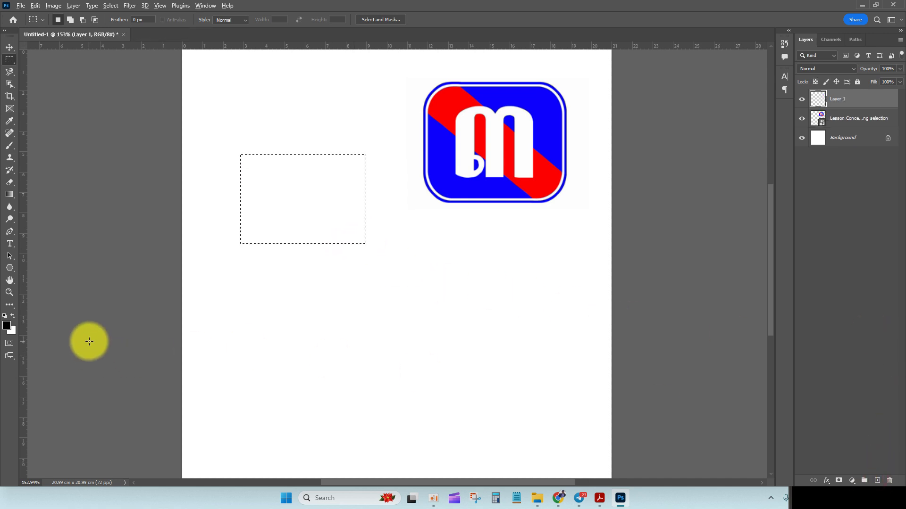
pyautogui.hotkey('alt', 'BackSpace')
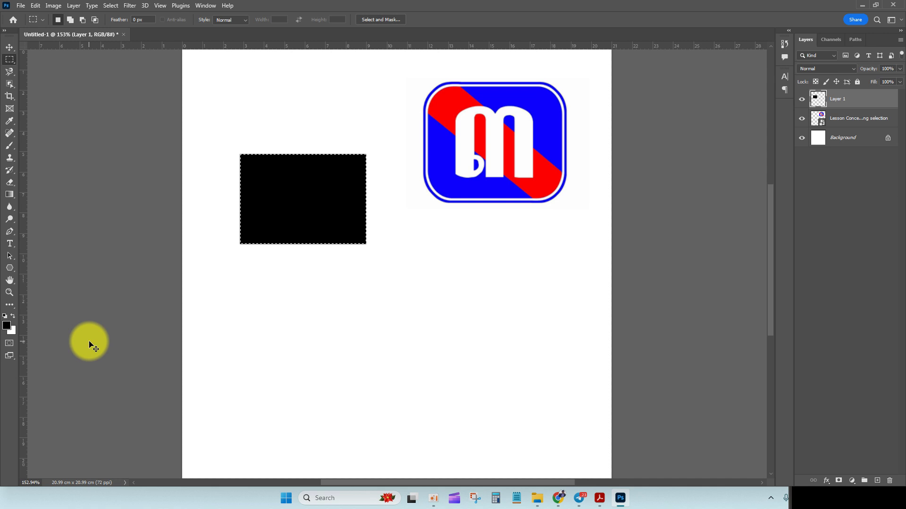
pyautogui.press('Delete')
# Activate the Rectangle tool in Shape mode and set its fill color to blue with H 224, S 100 and B 100.
pyautogui.click(8, 269)
pyautogui.click(8, 274)
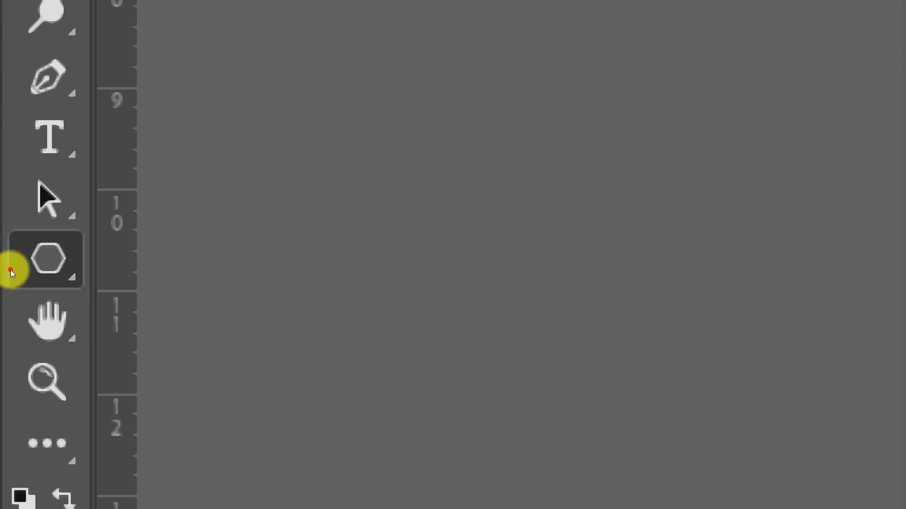
pyautogui.click(11, 271)
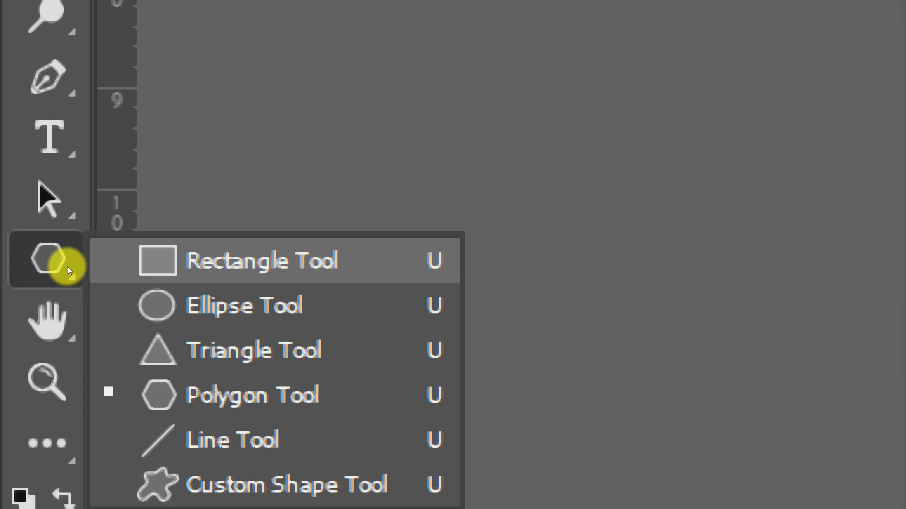
pyautogui.click(67, 267)
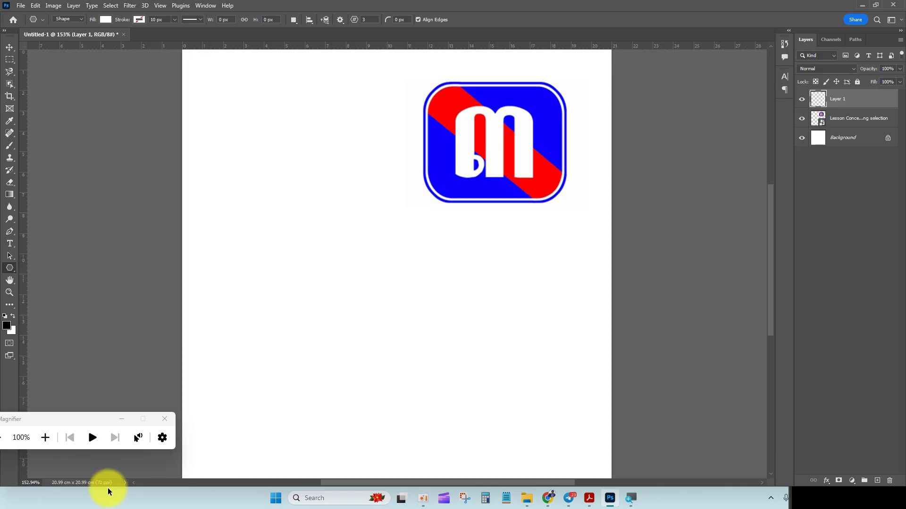
pyautogui.click(13, 269)
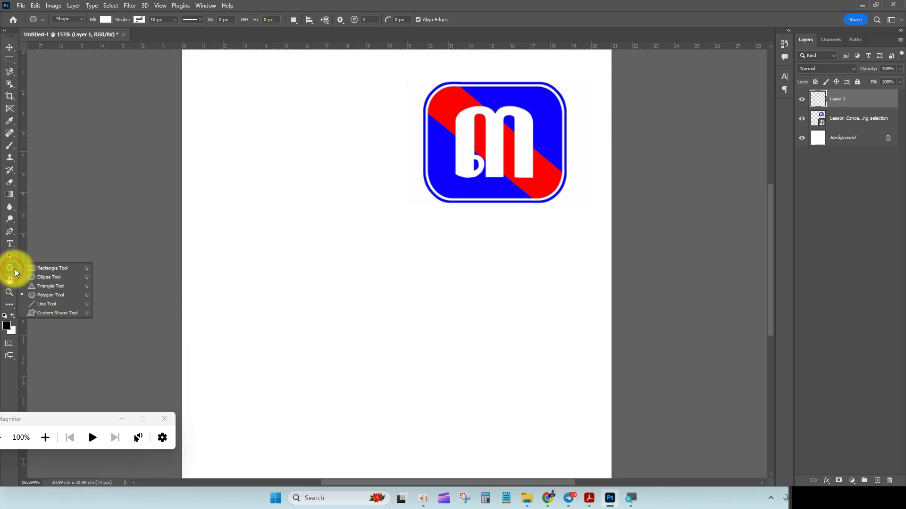
pyautogui.click(60, 268)
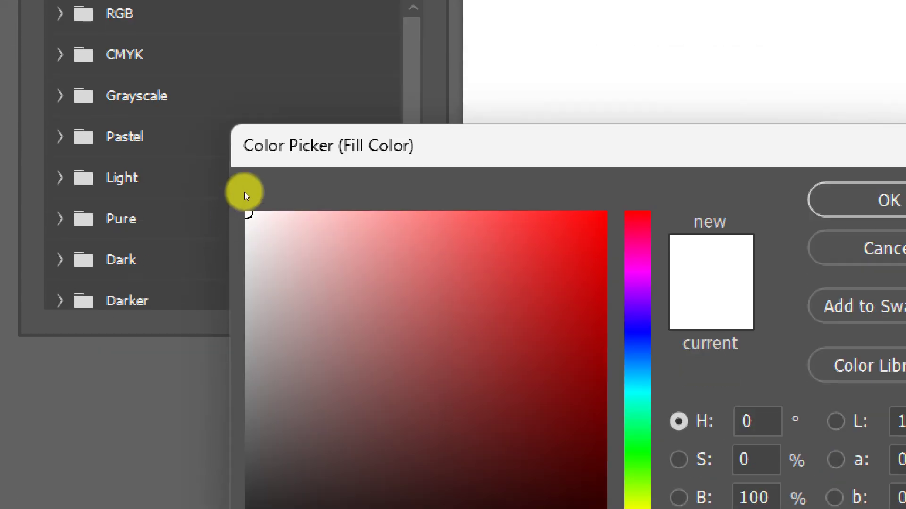
pyautogui.write('224')
pyautogui.moveTo(518, 280)
pyautogui.mouseDown()
pyautogui.moveTo(606, 229)
pyautogui.moveTo(607, 211)
pyautogui.mouseUp()
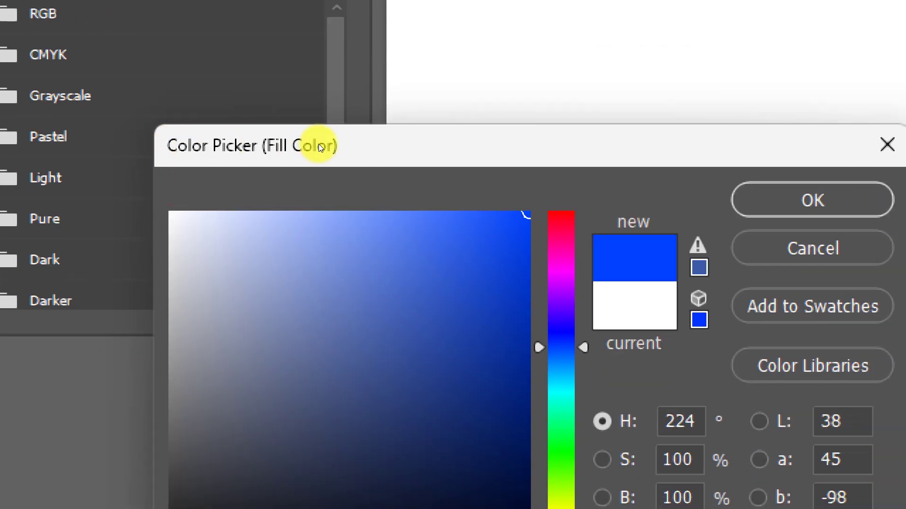
pyautogui.click(887, 200)
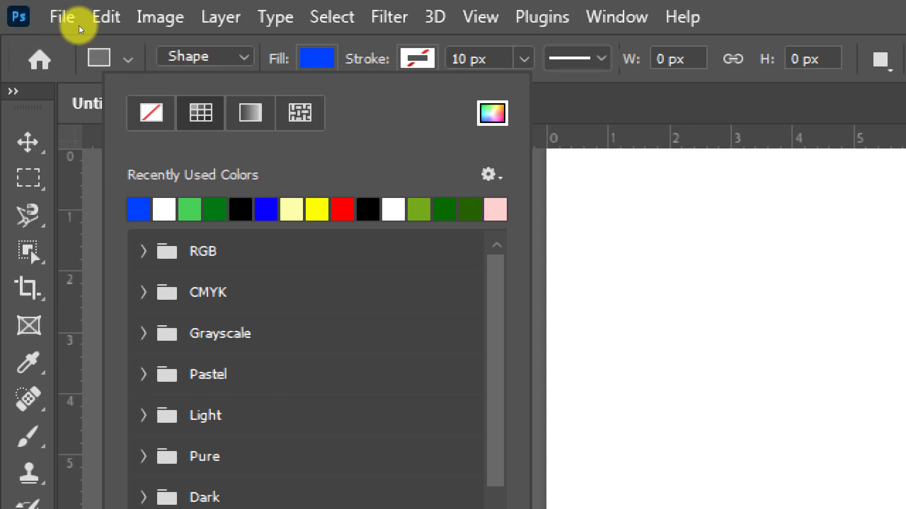
pyautogui.press('Return')
pyautogui.press('Return')
pyautogui.press('Return')
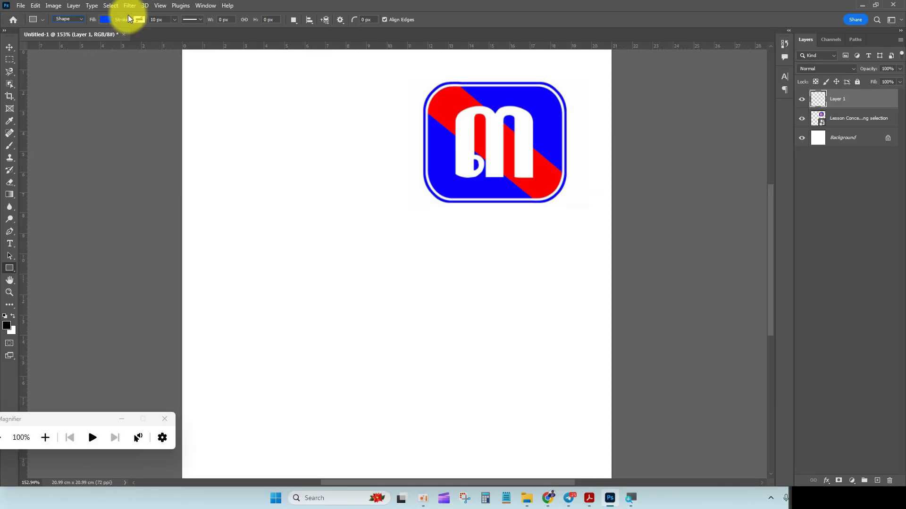
# Try drawing a blue rectangle about 7.55 × 4.13 cm with a 10 px red stroke below the logo.
pyautogui.click(140, 20)
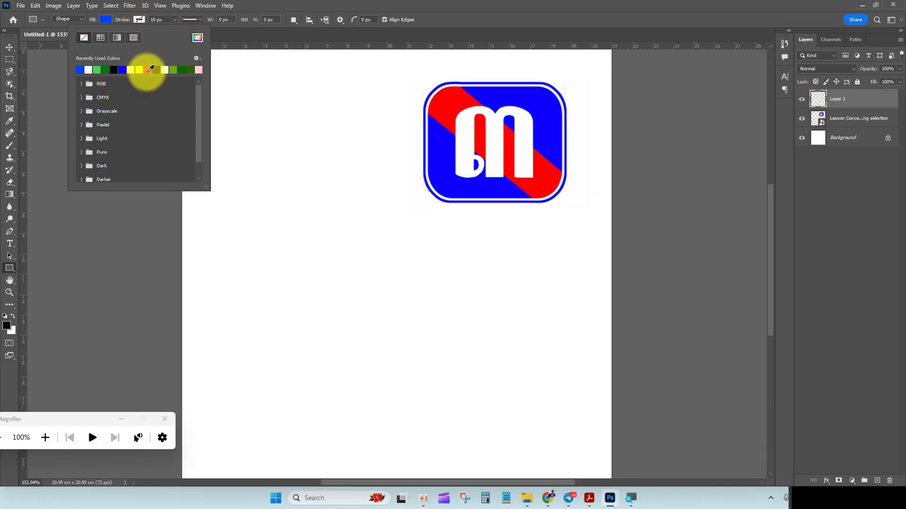
pyautogui.click(150, 68)
pyautogui.moveTo(281, 242)
pyautogui.mouseDown()
pyautogui.moveTo(398, 340)
pyautogui.moveTo(473, 362)
pyautogui.mouseUp()
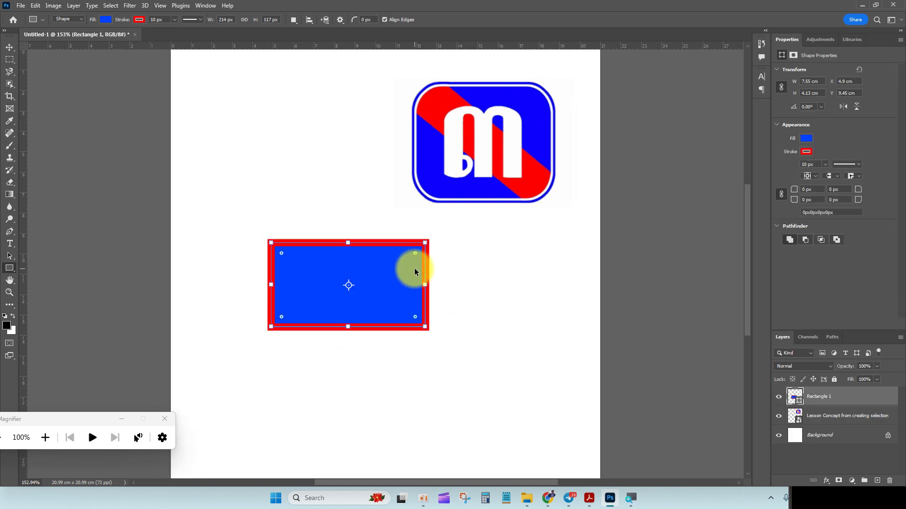
pyautogui.hotkey('ctrl', 'z')
# Draw a blue rectangle without a stroke, about 6.03 × 4.09 cm, and round its corners to about 0.74 cm.
pyautogui.click(140, 19)
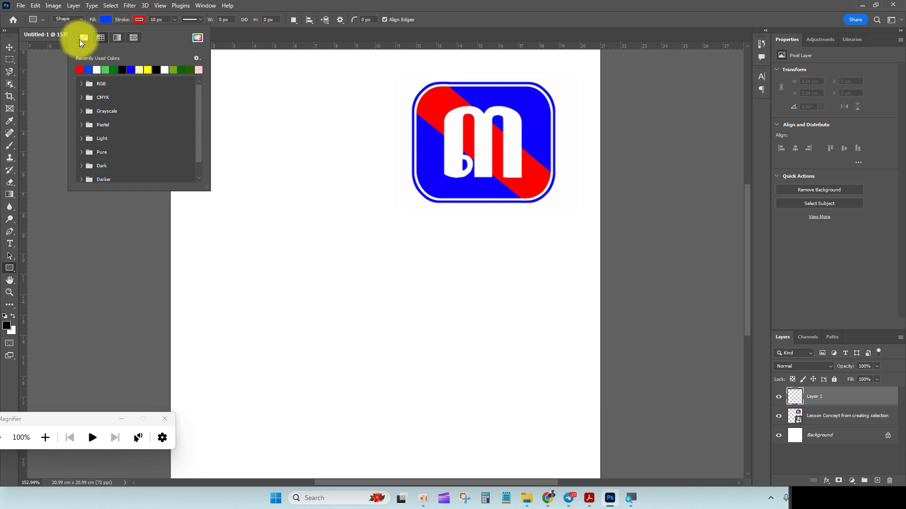
pyautogui.moveTo(257, 255)
pyautogui.mouseDown()
pyautogui.moveTo(372, 346)
pyautogui.moveTo(380, 338)
pyautogui.mouseUp()
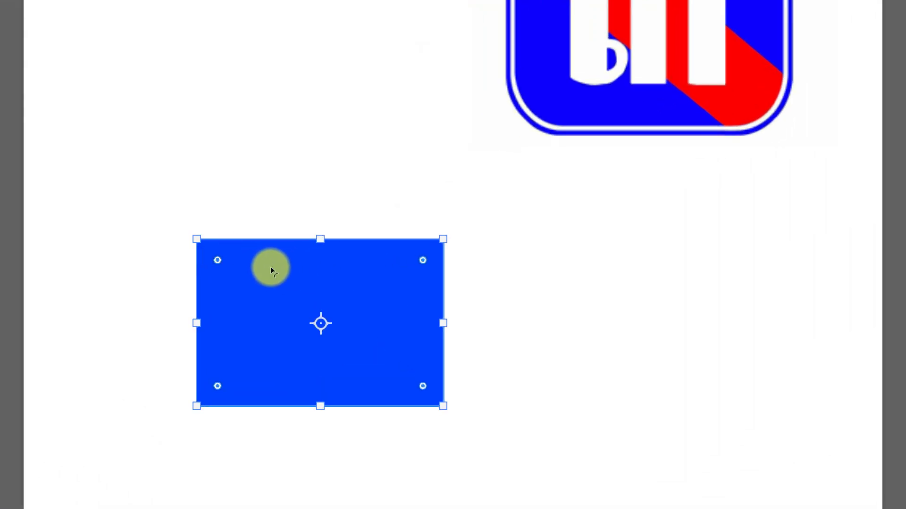
pyautogui.moveTo(268, 267); pyautogui.dragTo(364, 317)
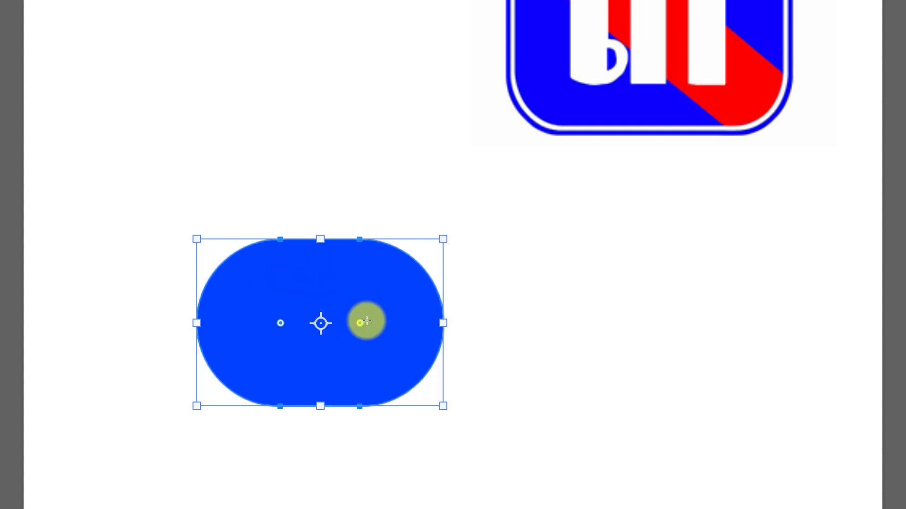
pyautogui.moveTo(298, 300); pyautogui.dragTo(264, 273)
pyautogui.hotkey('ctrl', '-')
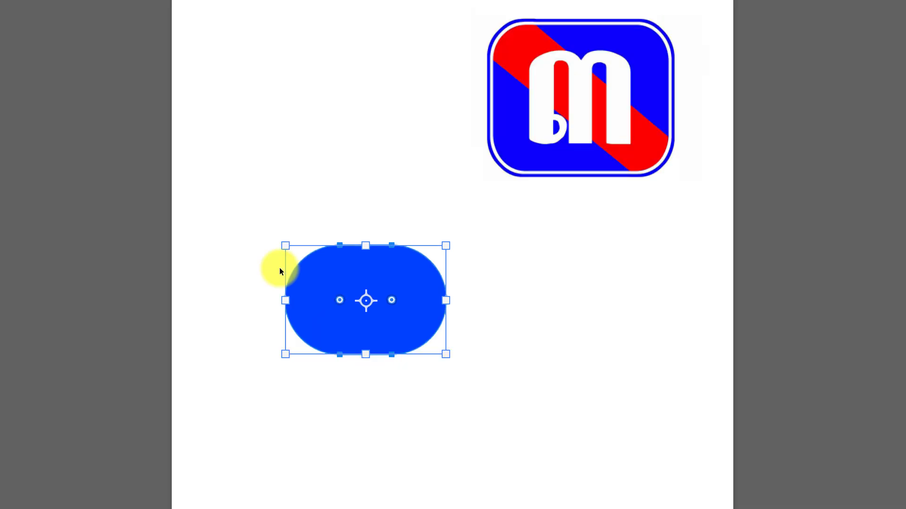
pyautogui.moveTo(331, 286); pyautogui.dragTo(305, 268)
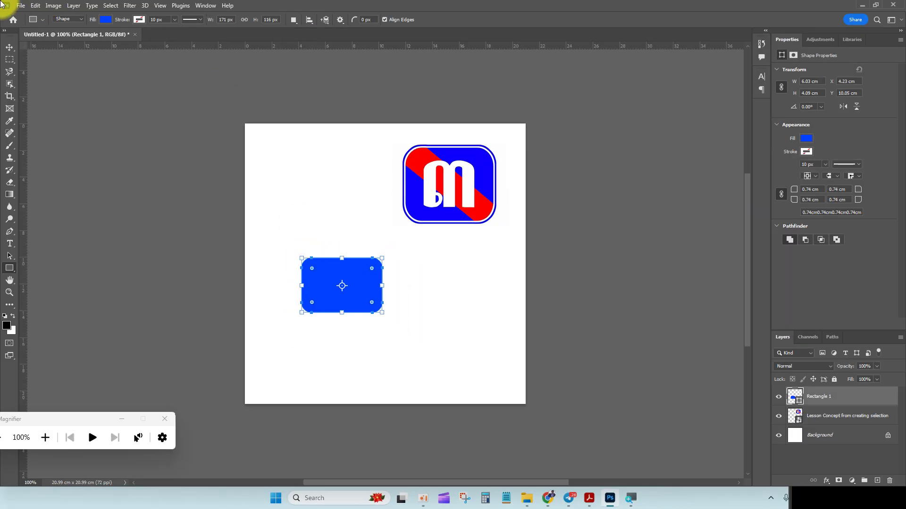
# Move the rounded blue rectangle slightly upward and enlarge it to about 8.36 × 6.28 cm.
pyautogui.click(9, 47)
pyautogui.moveTo(360, 278); pyautogui.dragTo(341, 247)
pyautogui.hotkey('ctrl', 't')
pyautogui.moveTo(364, 283); pyautogui.dragTo(394, 303)
pyautogui.moveTo(339, 303); pyautogui.dragTo(341, 311)
pyautogui.click(465, 20)
# Scale the logo image down to about 7.13 × 5.08 cm and place it in the canvas's upper-right corner.
pyautogui.click(445, 190)
pyautogui.hotkey('ctrl', 't')
pyautogui.moveTo(393, 227); pyautogui.dragTo(470, 191)
pyautogui.press('Return')
# Move the blue rectangle up to about X 2.54 cm, Y 4.23 cm, and close the shape properties.
pyautogui.click(340, 268)
pyautogui.moveTo(341, 268); pyautogui.dragTo(337, 219)
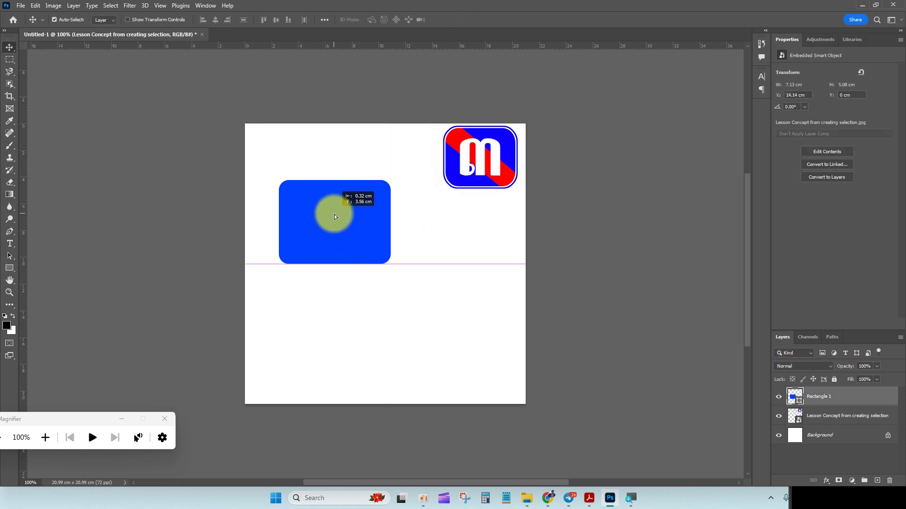
pyautogui.click(900, 39)
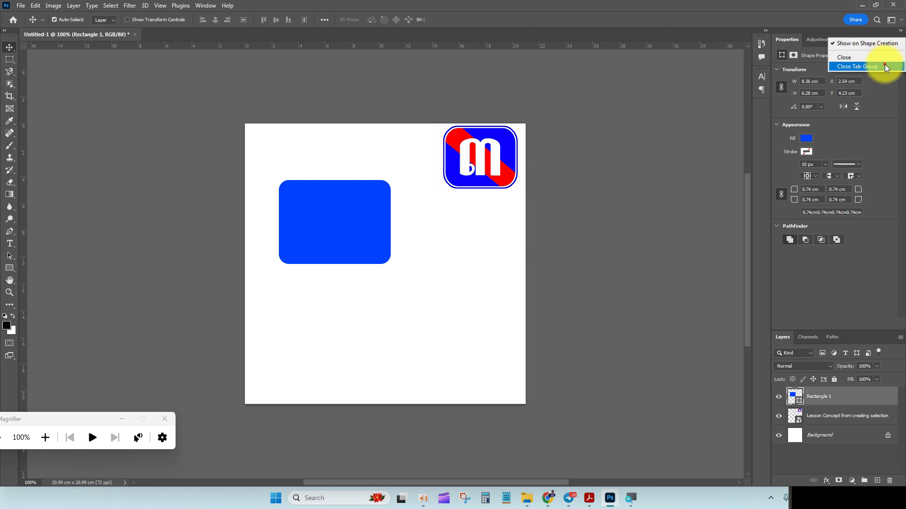
pyautogui.click(885, 65)
# Examine the layer stack with the rectangle, the logo image and the background, selecting the rectangle and logo layers in turn.
pyautogui.click(840, 118)
pyautogui.click(858, 107)
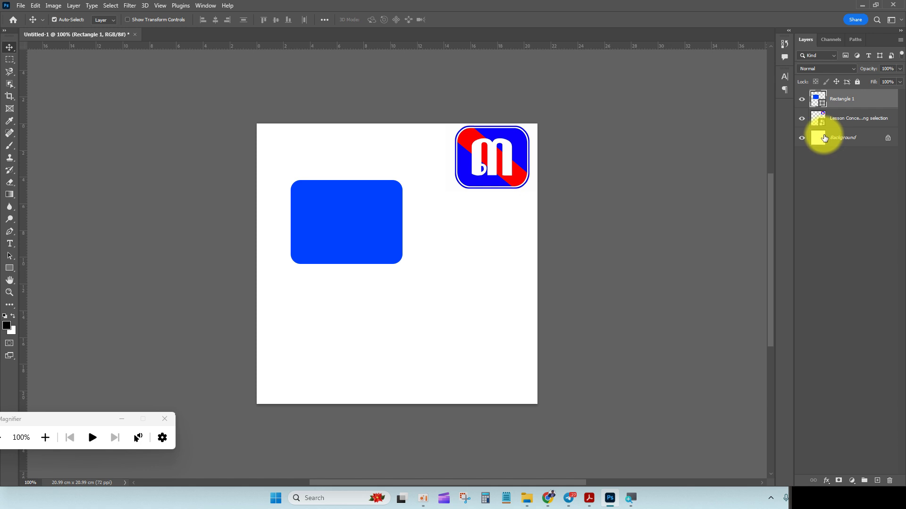
pyautogui.press('super+plus')
pyautogui.press('super+plus')
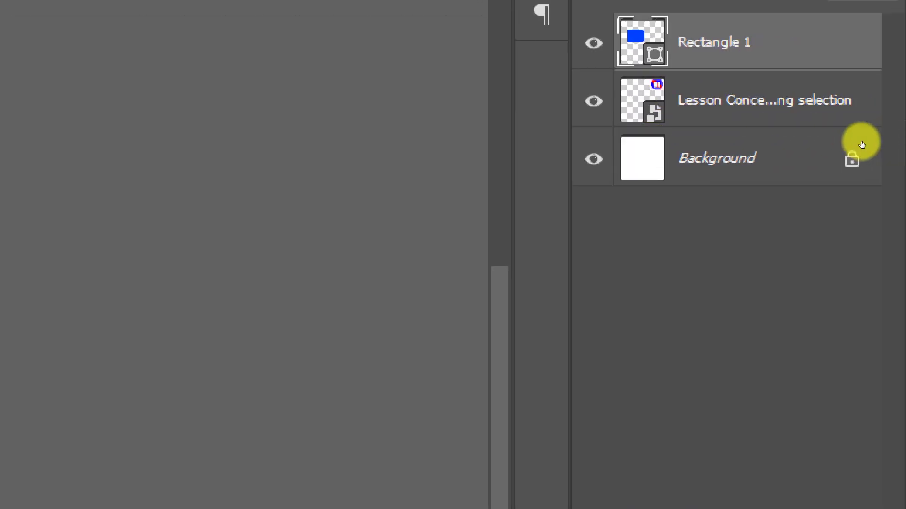
pyautogui.click(861, 144)
pyautogui.click(847, 104)
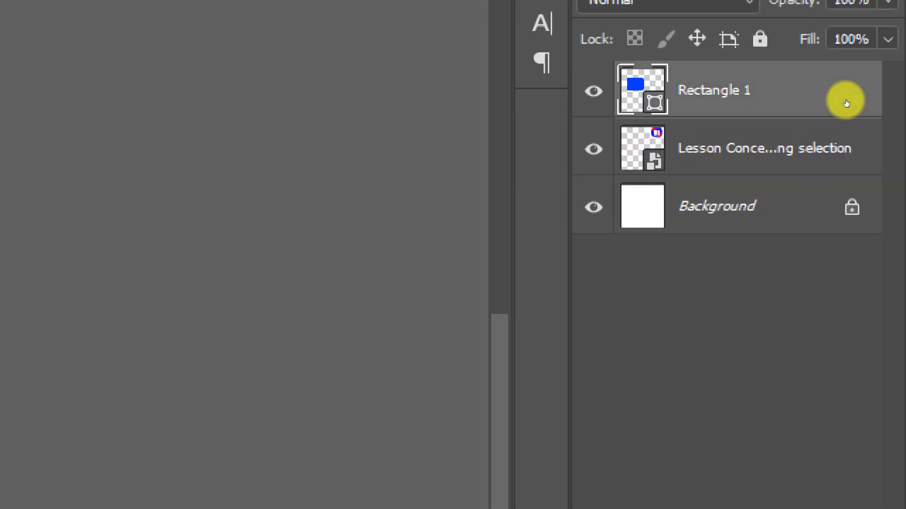
pyautogui.click(843, 120)
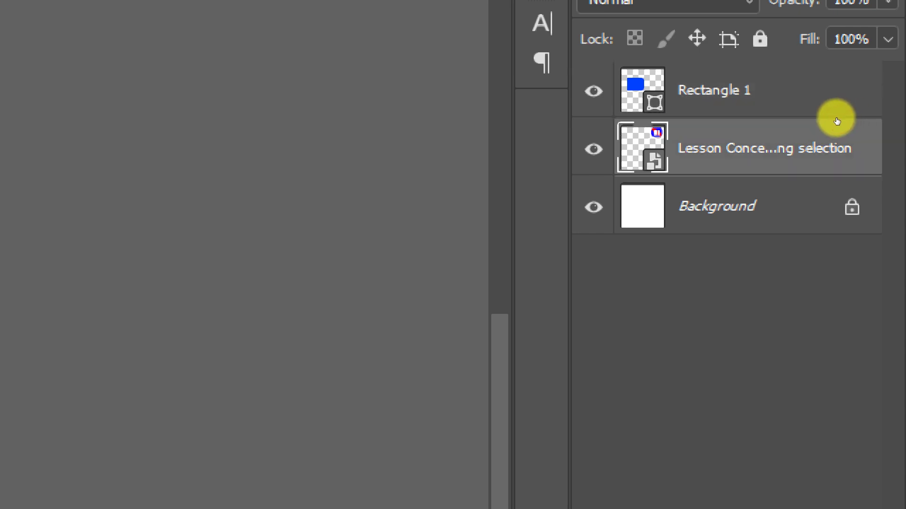
pyautogui.click(840, 98)
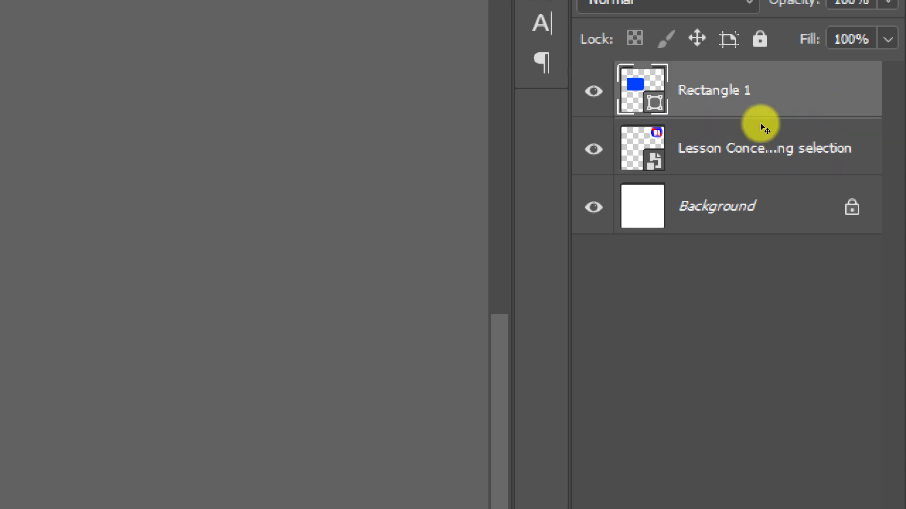
pyautogui.press('super+minus')
pyautogui.press('super+minus')
pyautogui.press('super+plus')
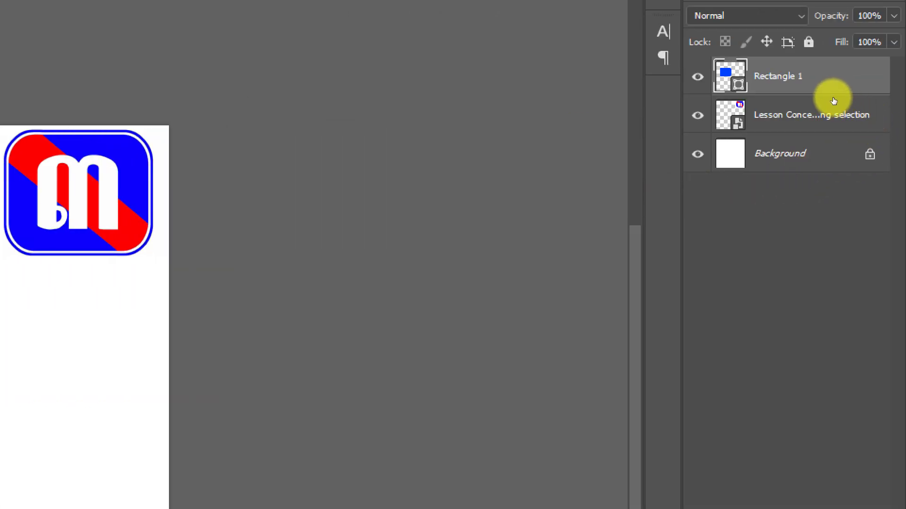
pyautogui.press('super+minus')
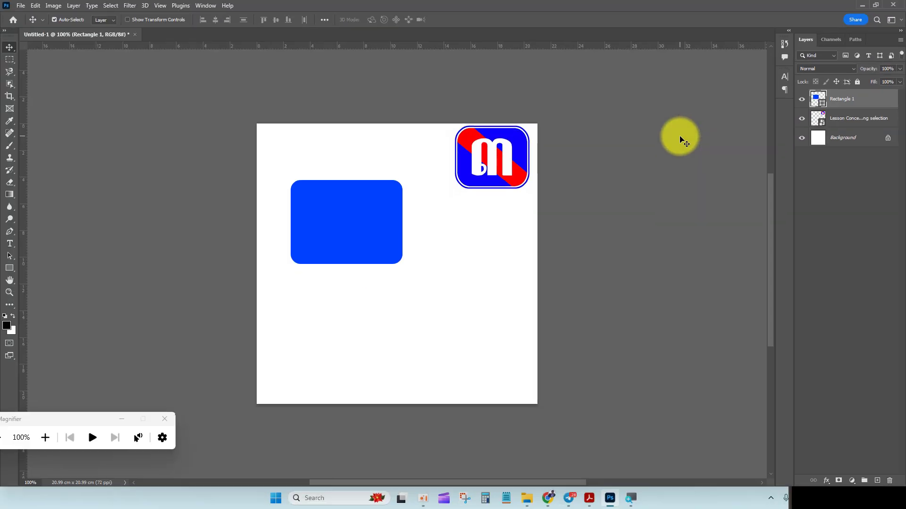
# Try to delete the blue rectangle's left part within a rectangular marquee selection on the Rectangle 1 layer.
pyautogui.click(110, 5)
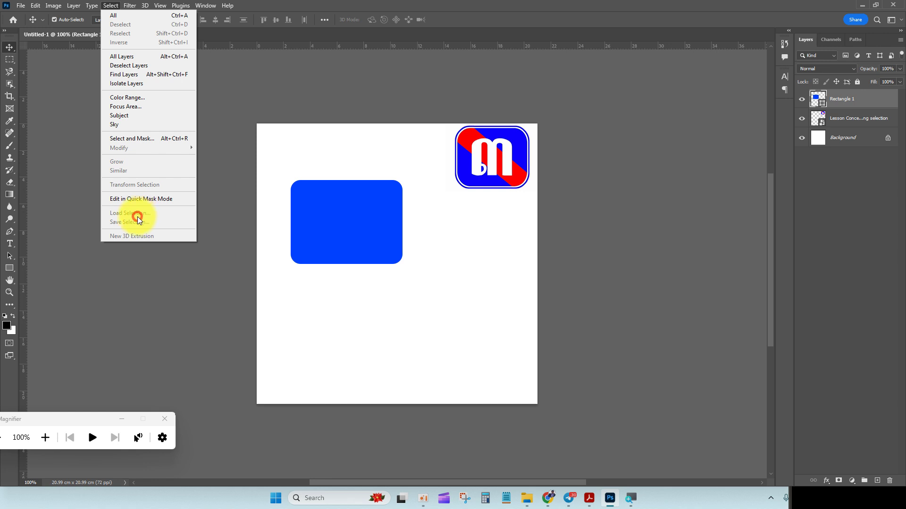
pyautogui.click(854, 247)
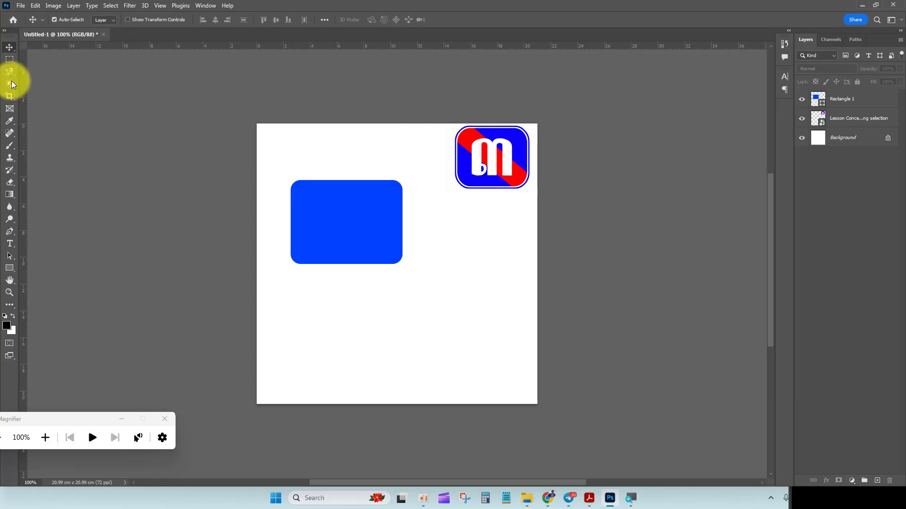
pyautogui.click(9, 59)
pyautogui.moveTo(273, 151); pyautogui.dragTo(361, 304)
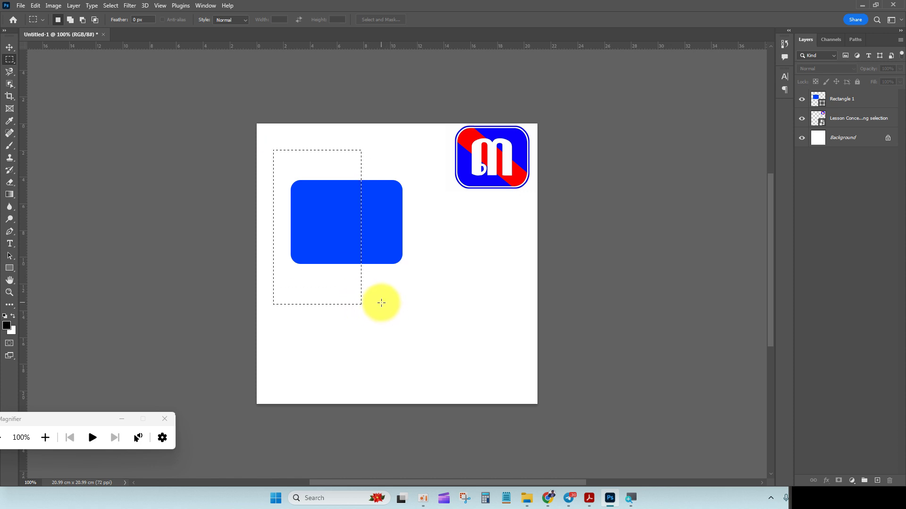
pyautogui.click(849, 100)
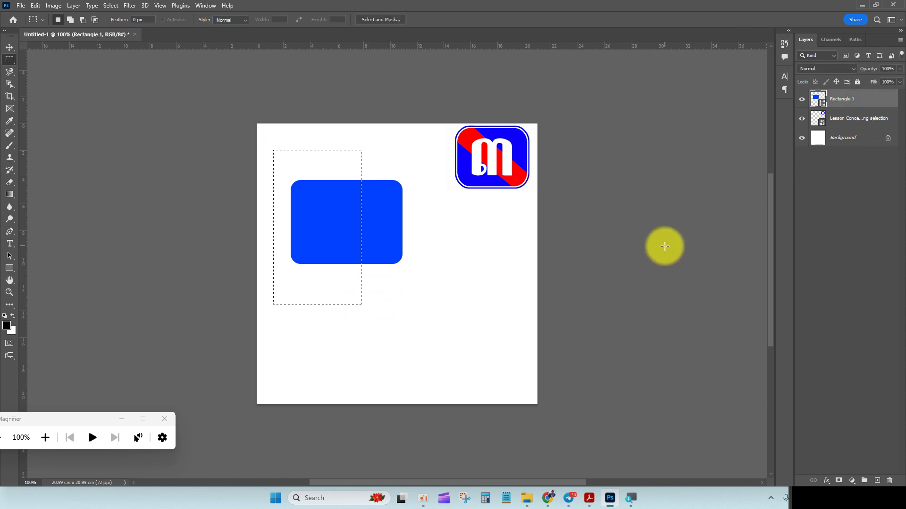
pyautogui.press('Delete')
pyautogui.click(441, 185)
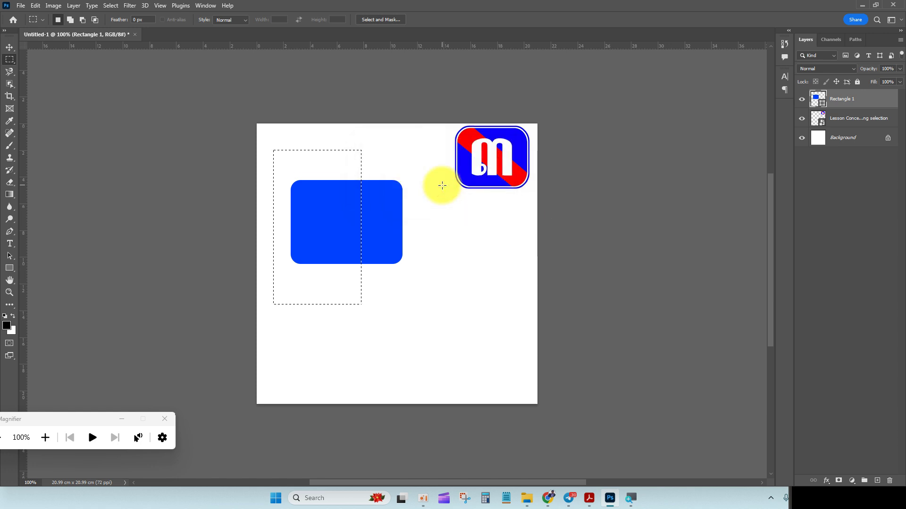
# Clear the selection and move the blue rectangle slightly up and to the left.
pyautogui.press('v')
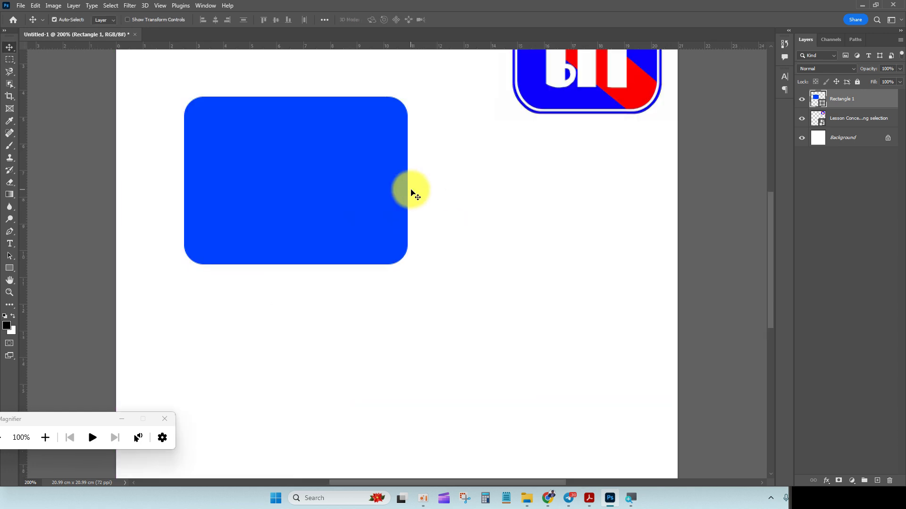
pyautogui.hotkey('ctrl', '+')
pyautogui.moveTo(337, 182); pyautogui.dragTo(319, 174)
# Place the image Plate with BG.jpg from the lesson folder and position it to the right of the blue rectangle.
pyautogui.click(527, 498)
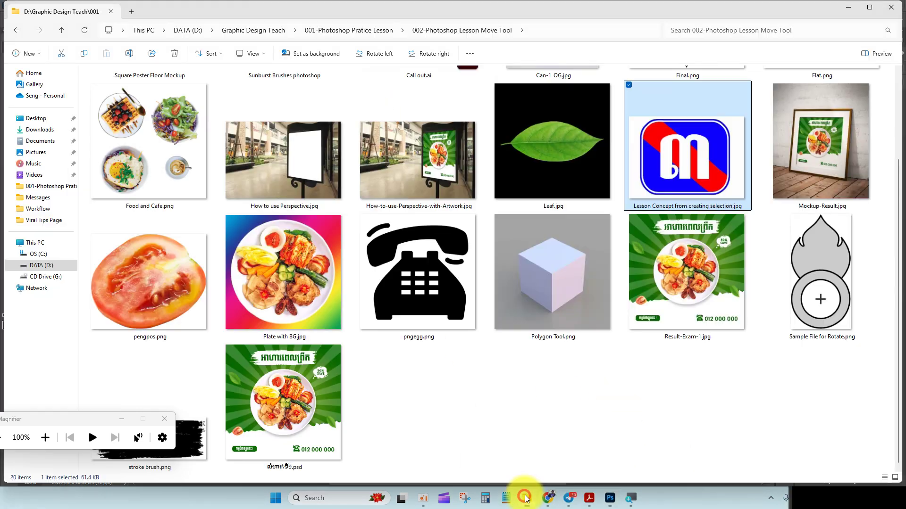
pyautogui.moveTo(289, 293); pyautogui.dragTo(441, 310)
pyautogui.moveTo(650, 266); pyautogui.dragTo(325, 264)
pyautogui.press('Return')
pyautogui.moveTo(248, 308); pyautogui.dragTo(489, 299)
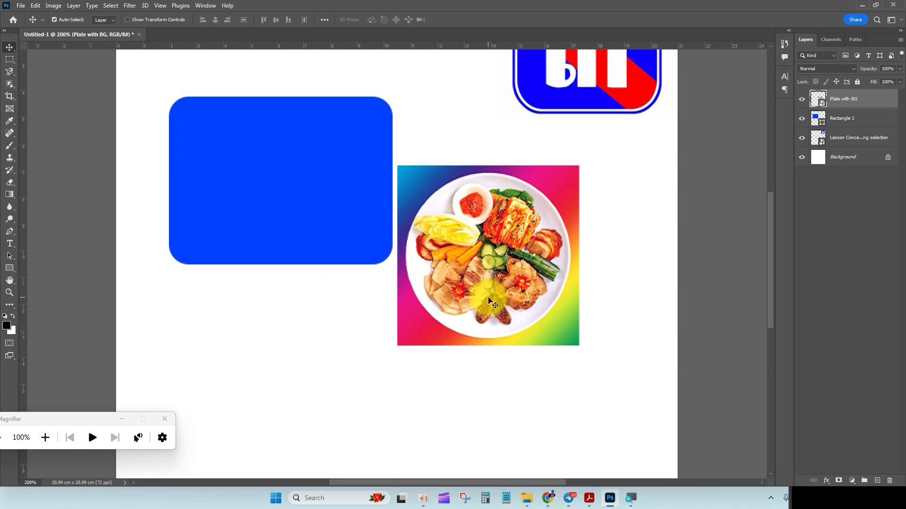
# Try to delete the plate image's upper part within a rectangular marquee selection.
pyautogui.click(9, 59)
pyautogui.moveTo(407, 133); pyautogui.dragTo(619, 265)
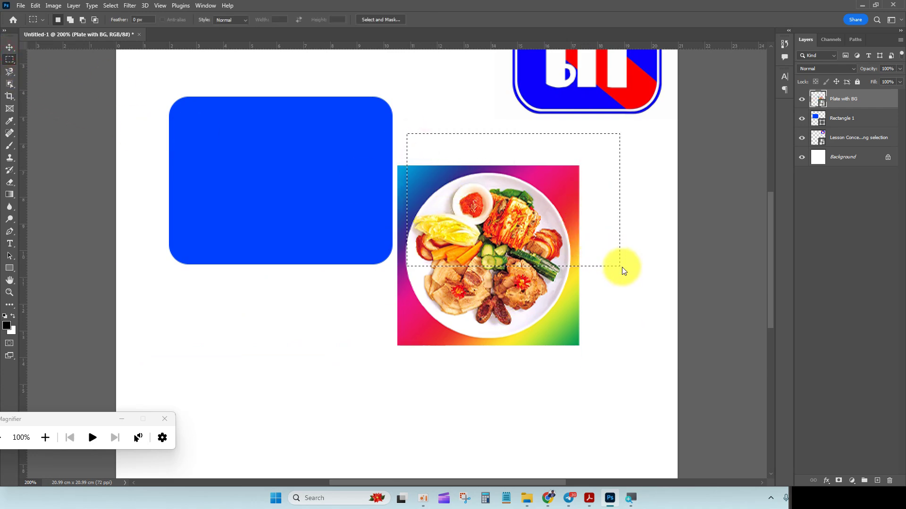
pyautogui.press('Delete')
pyautogui.click(412, 185)
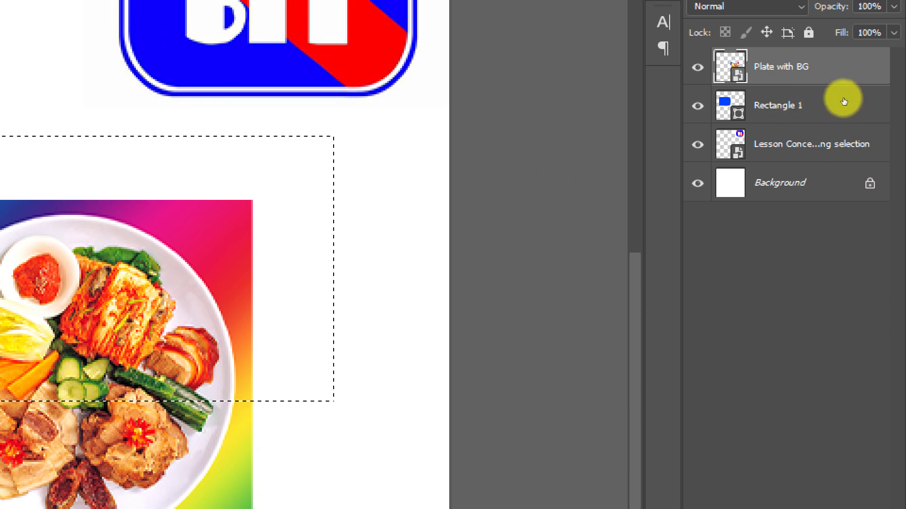
# Rasterize the Plate with BG layer and delete the part of the image inside the selection.
pyautogui.rightClick(839, 97)
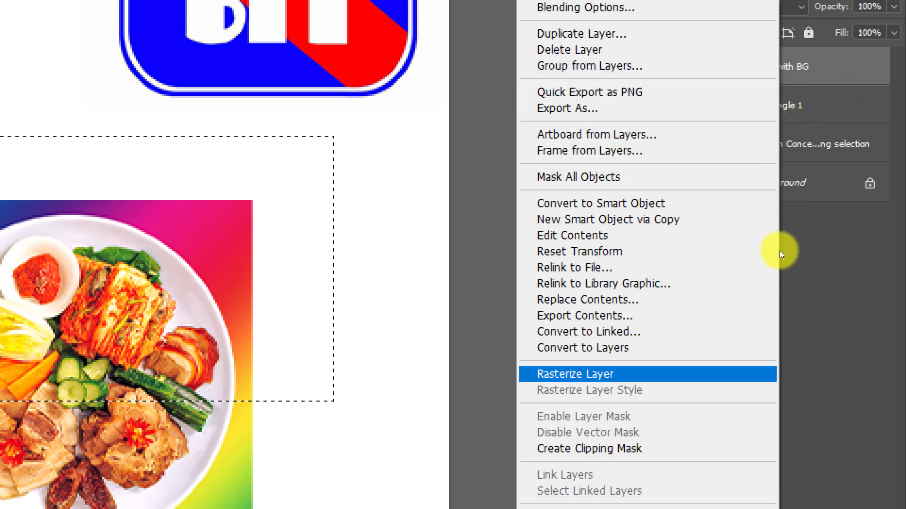
pyautogui.press('Return')
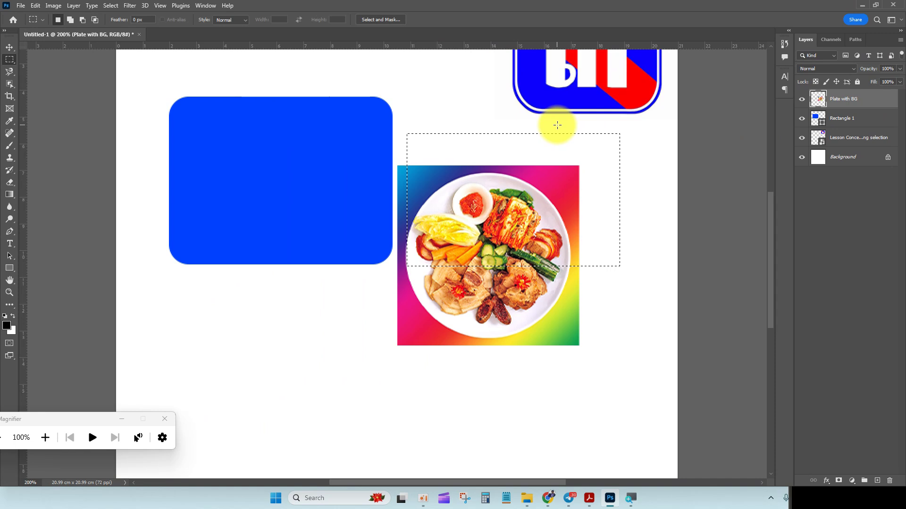
pyautogui.press('Delete')
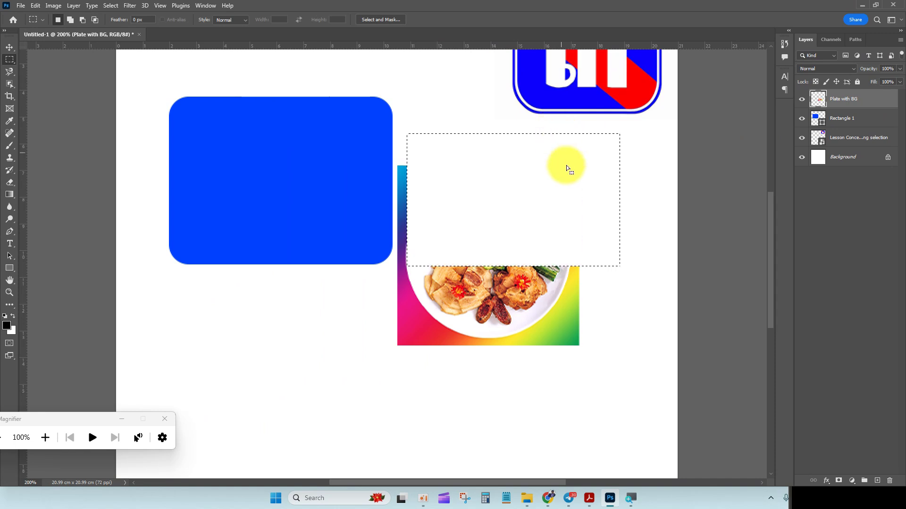
# Clear the selection and delete the remaining plate image with its layer.
pyautogui.hotkey('ctrl', 'd')
pyautogui.click(10, 47)
pyautogui.moveTo(440, 302); pyautogui.dragTo(460, 298)
pyautogui.press('Delete')
# Move the blue rectangle to about X 3.6 cm, Y 5.08 cm and open its shape properties.
pyautogui.moveTo(289, 177); pyautogui.dragTo(332, 201)
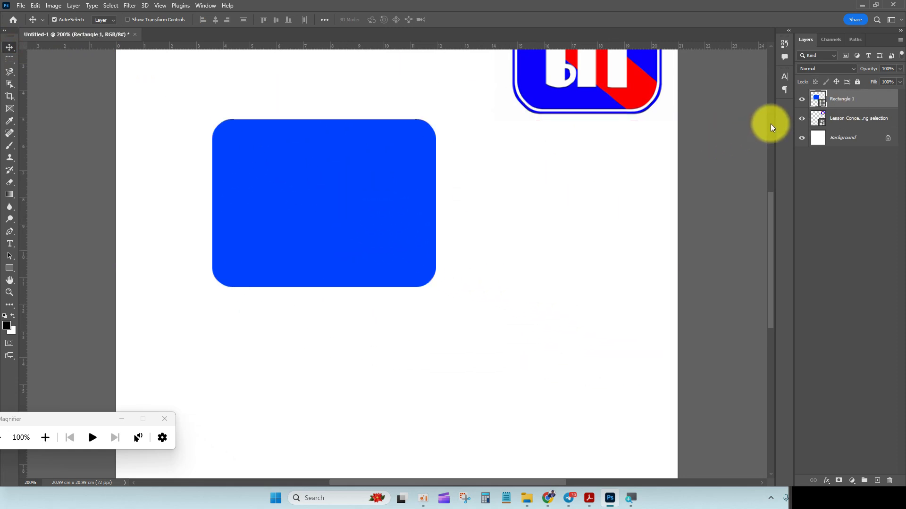
pyautogui.click(206, 6)
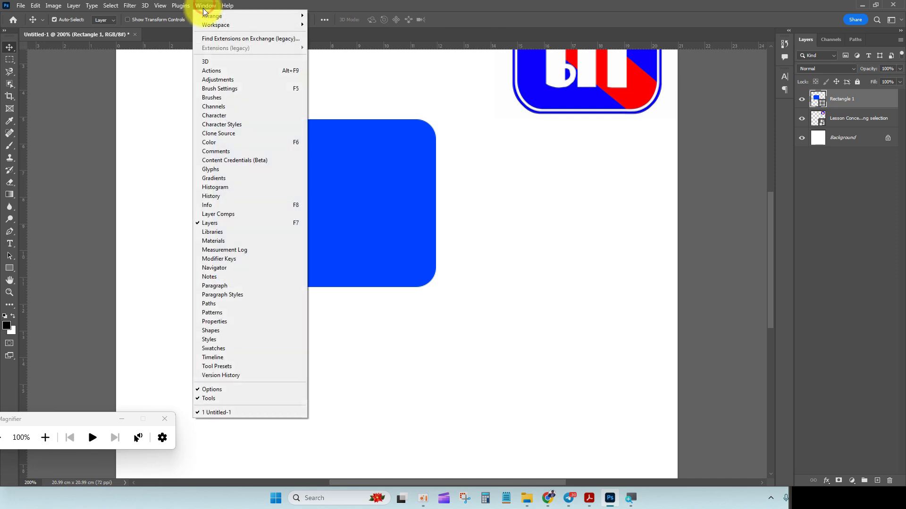
pyautogui.click(259, 323)
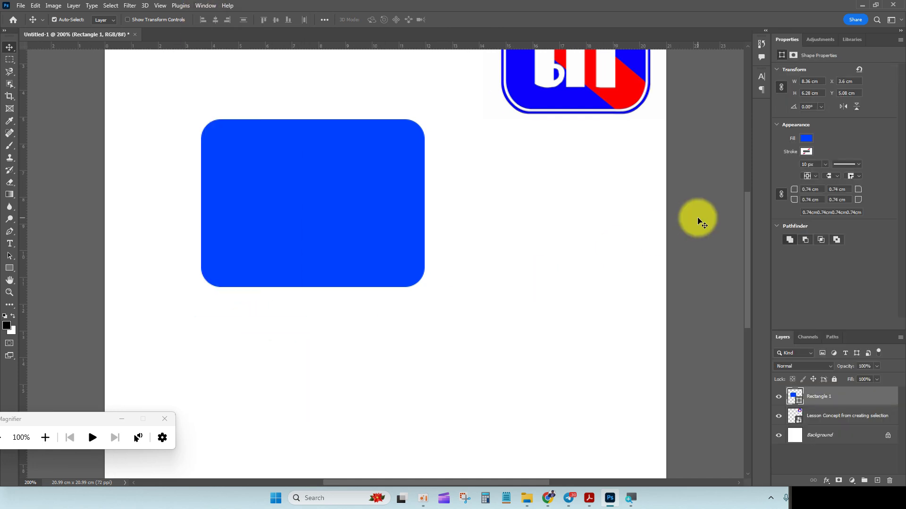
# Set all four corner radii of the rectangle to 1 cm and change its fill to red.
pyautogui.click(819, 190)
pyautogui.write('1')
pyautogui.press('Return')
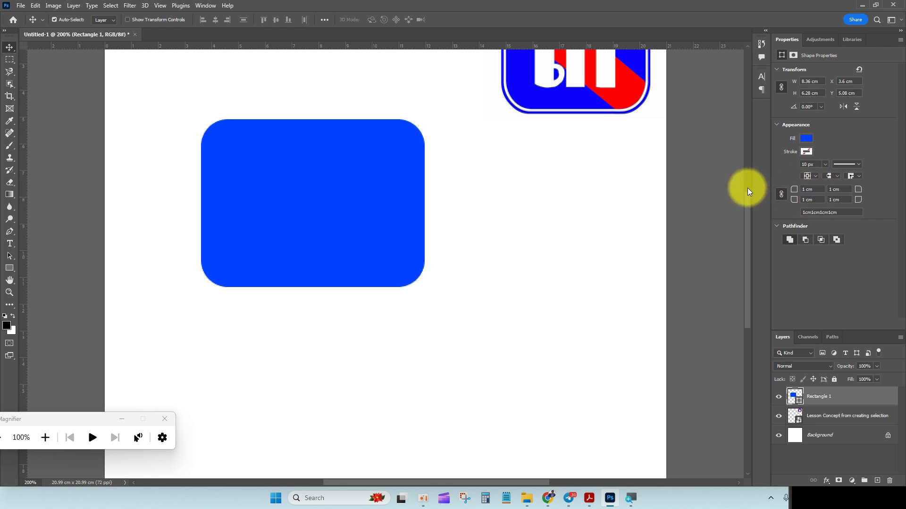
pyautogui.click(804, 139)
pyautogui.click(781, 188)
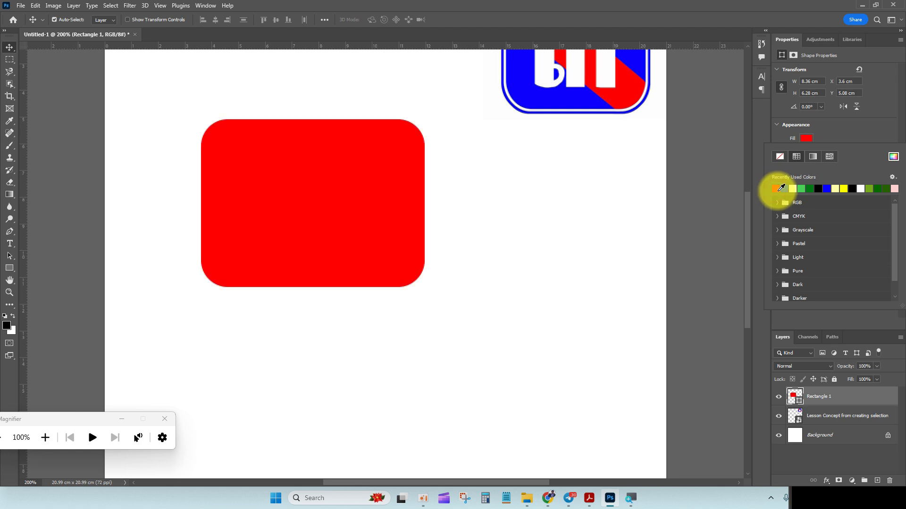
pyautogui.click(842, 129)
# Set all four corner radii of the red rectangle to 2 cm.
pyautogui.click(811, 193)
pyautogui.write('2')
pyautogui.press('Return')
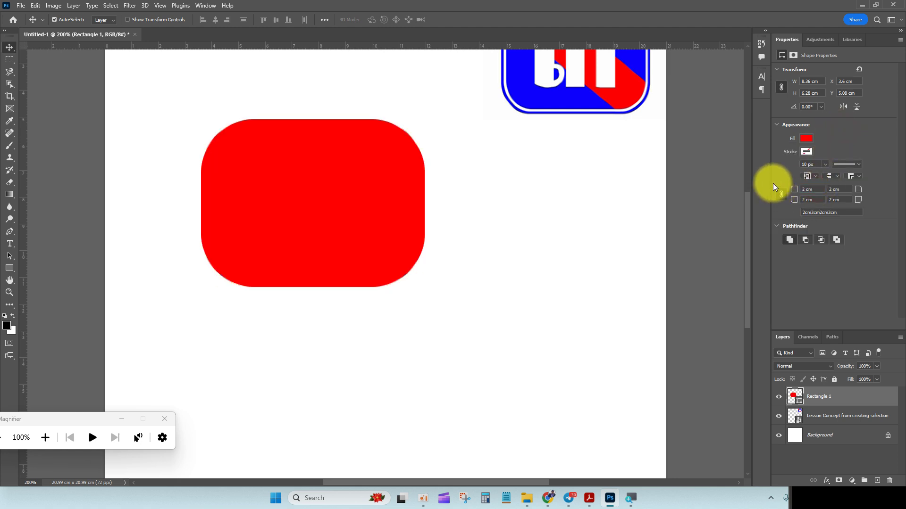
# Change the rectangle's fill back to the recently used blue and close the shape properties.
pyautogui.click(806, 140)
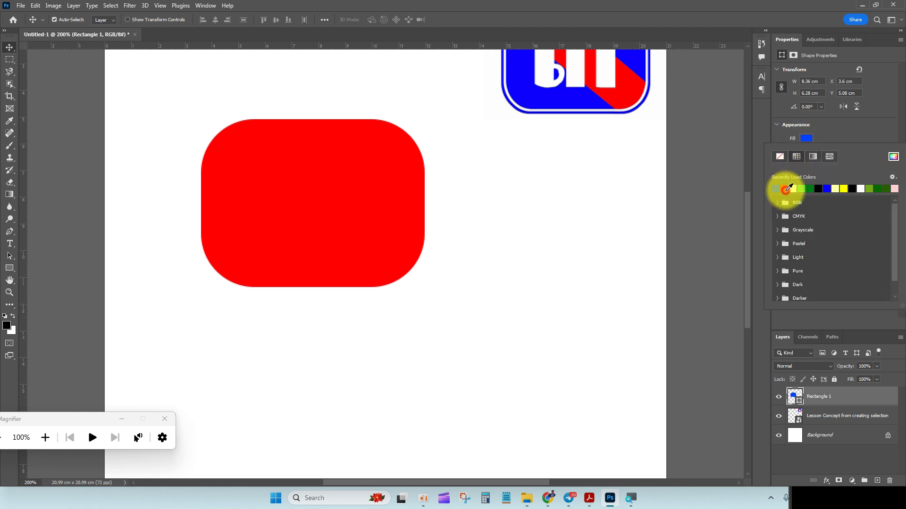
pyautogui.click(776, 189)
pyautogui.click(847, 127)
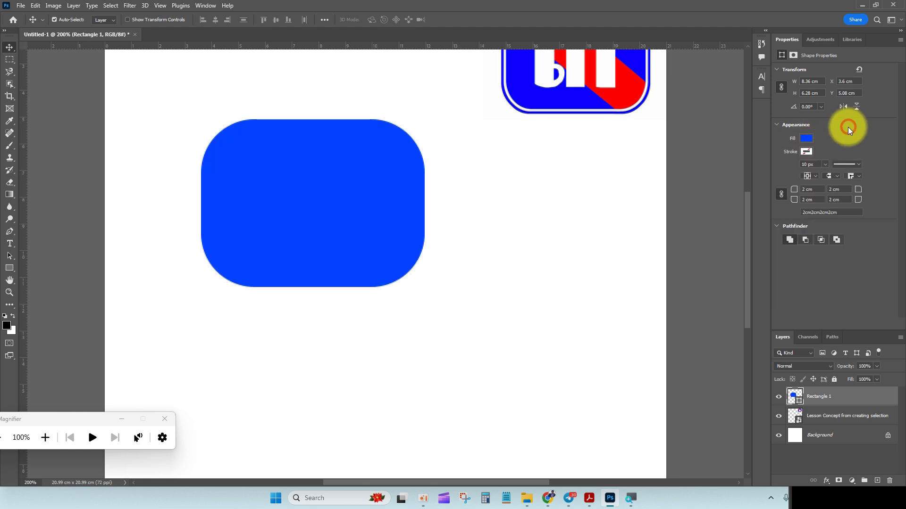
pyautogui.click(900, 41)
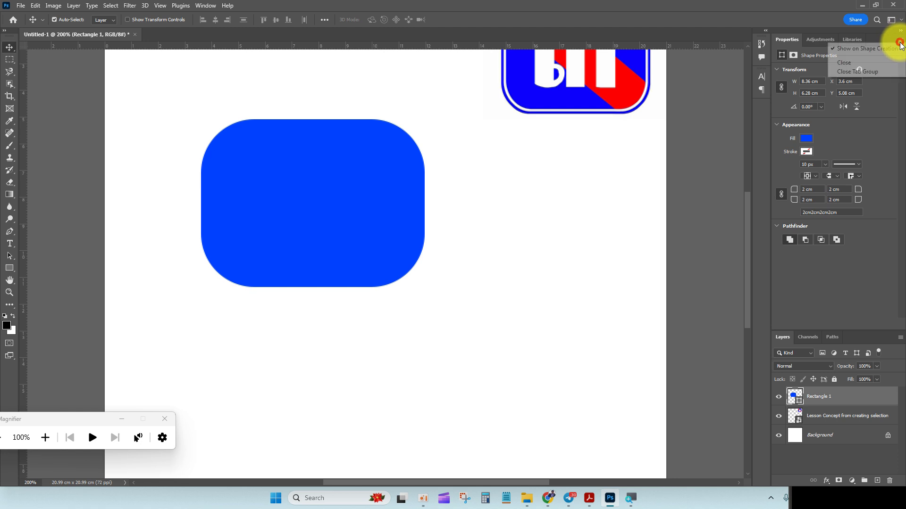
pyautogui.click(869, 71)
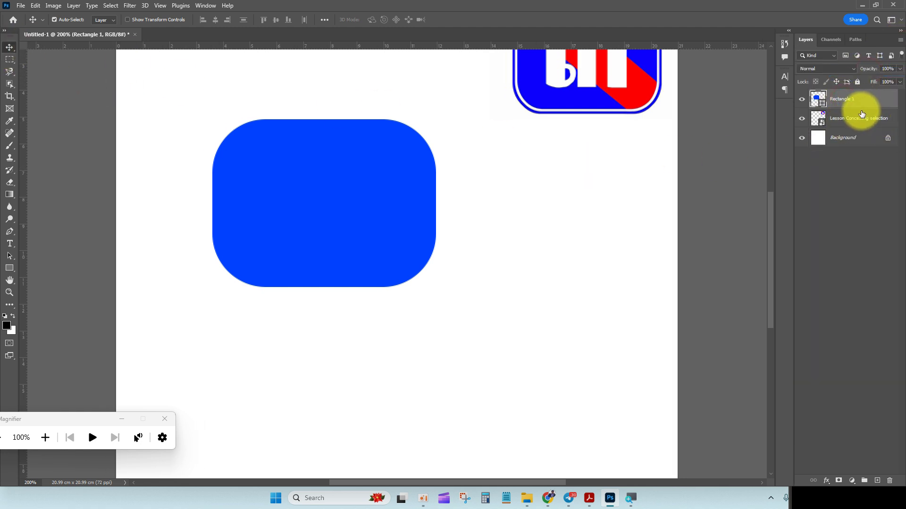
# Rasterize the Rectangle 1 shape layer.
pyautogui.press('super+plus')
pyautogui.press('super+plus')
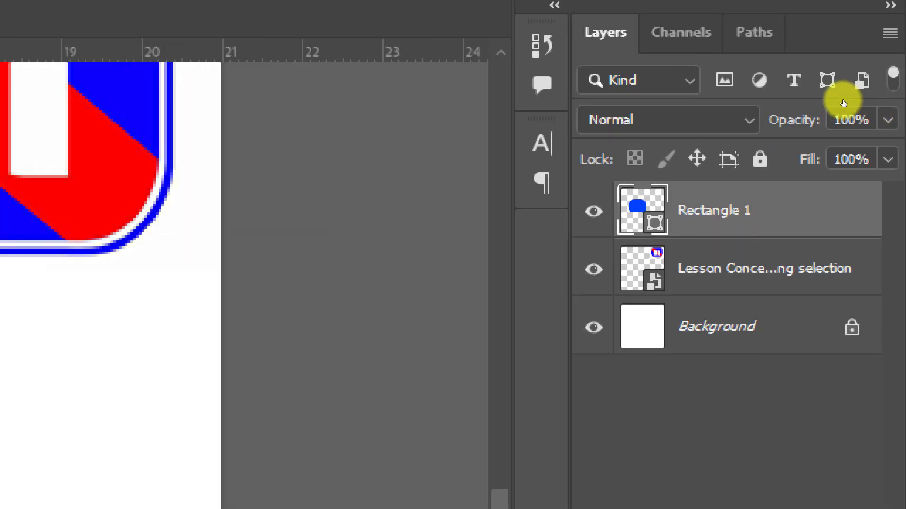
pyautogui.rightClick(843, 100)
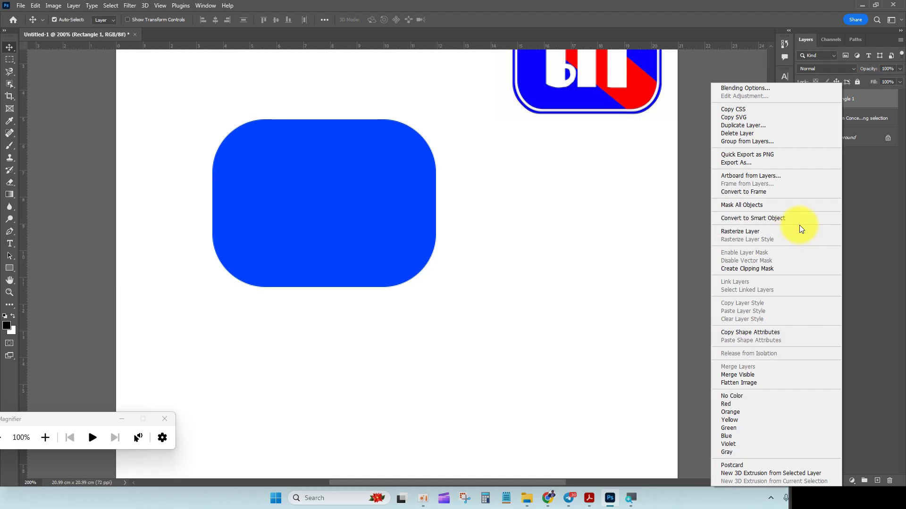
pyautogui.click(775, 231)
# Reposition the rasterized blue rectangle slightly lower on the canvas and examine the reference logo's double border up close.
pyautogui.moveTo(305, 190)
pyautogui.mouseDown()
pyautogui.moveTo(291, 237)
pyautogui.moveTo(299, 201)
pyautogui.mouseUp()
pyautogui.moveTo(387, 155); pyautogui.dragTo(310, 316)
pyautogui.moveTo(267, 294); pyautogui.dragTo(255, 223)
pyautogui.hotkey('ctrl', '+')
pyautogui.moveTo(500, 151); pyautogui.dragTo(364, 273)
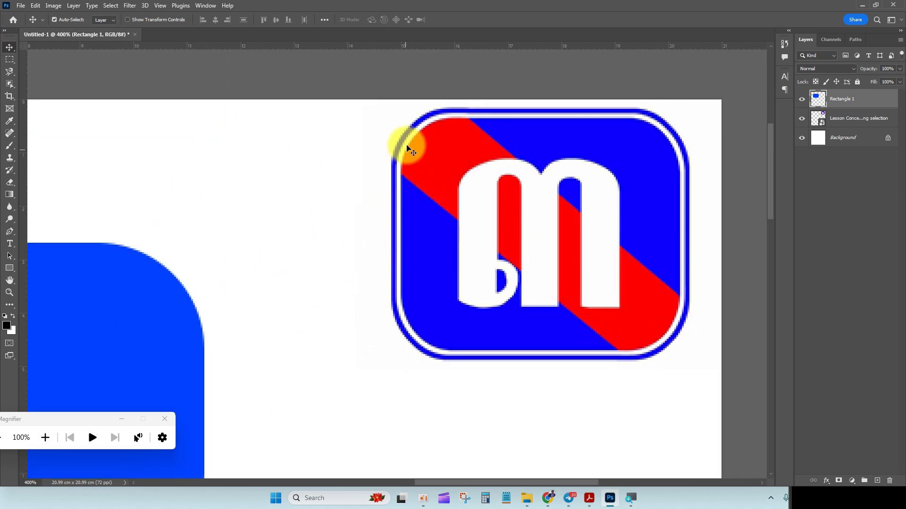
pyautogui.moveTo(339, 236); pyautogui.dragTo(621, 143)
pyautogui.moveTo(293, 253); pyautogui.dragTo(350, 250)
pyautogui.hotkey('ctrl', '0')
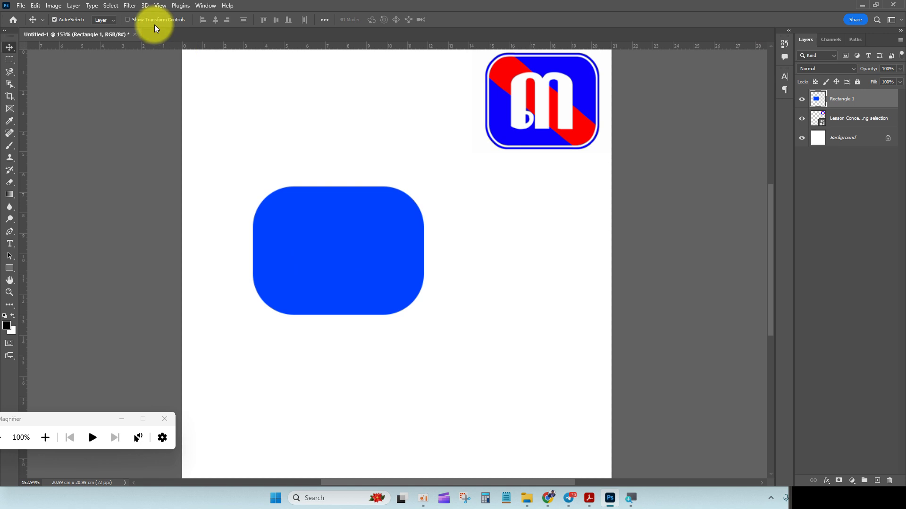
# Load the Rectangle 1 layer's transparency as a new selection.
pyautogui.click(110, 6)
pyautogui.click(151, 215)
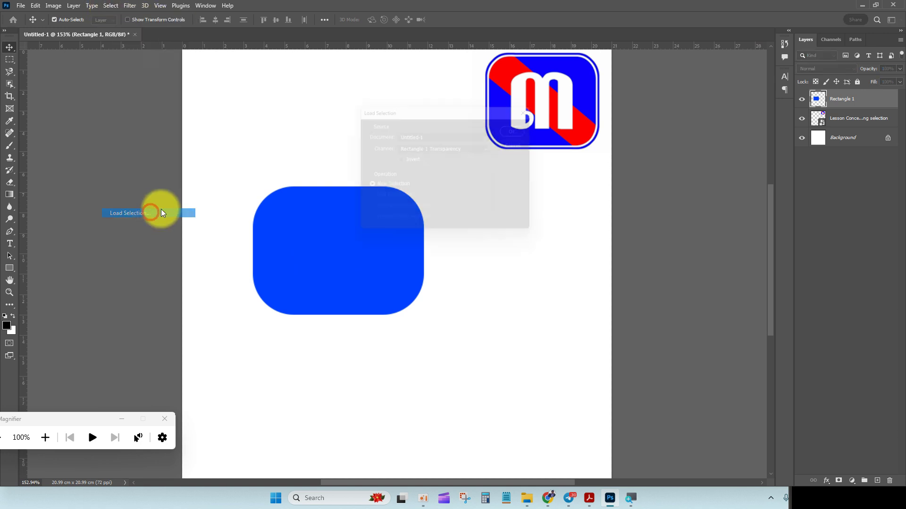
pyautogui.click(525, 131)
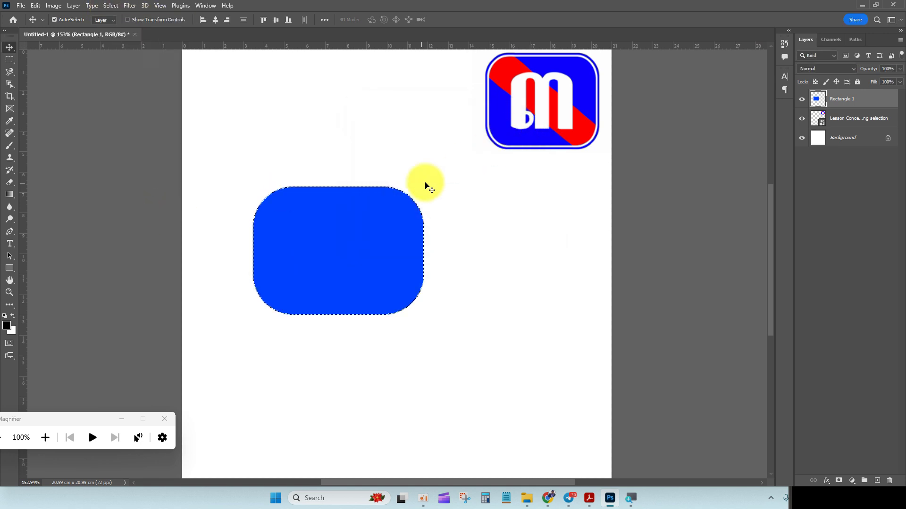
# Delete the blue pixels inside the loaded selection on Rectangle 1 and undo the deletion.
pyautogui.press('super+plus')
pyautogui.press('super+plus')
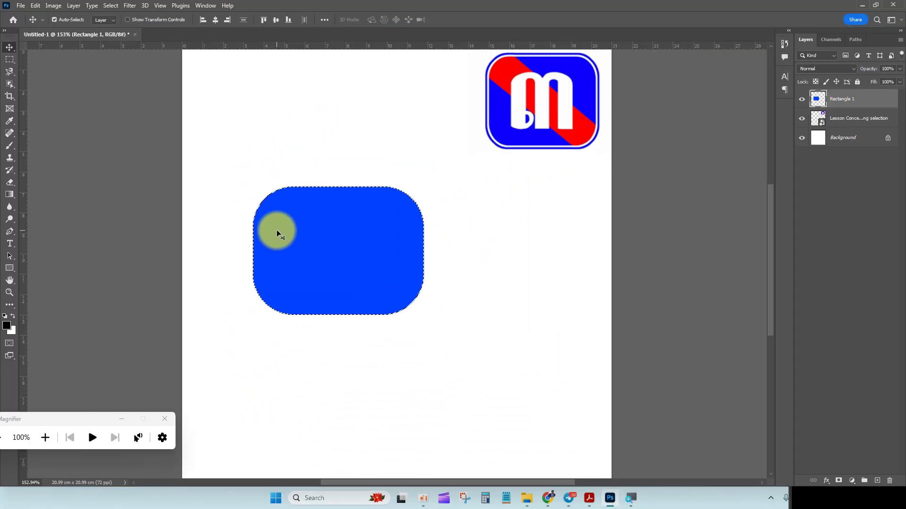
pyautogui.press('Delete')
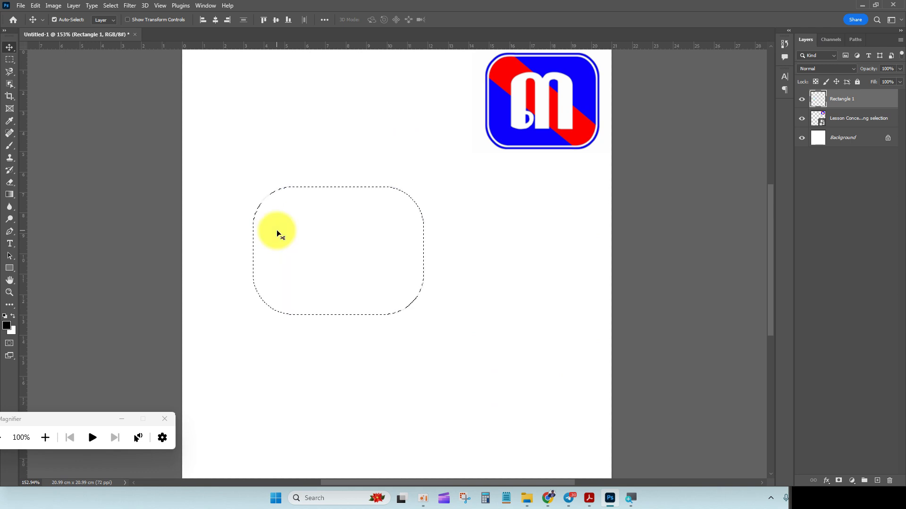
pyautogui.hotkey('ctrl', 'z')
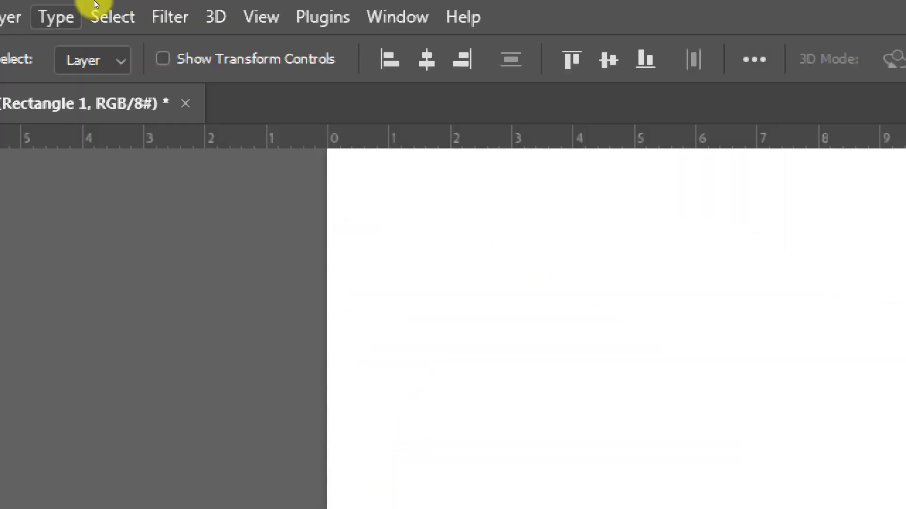
# Contract the rectangle's selection by 2 pixels and undo the contraction.
pyautogui.click(111, 9)
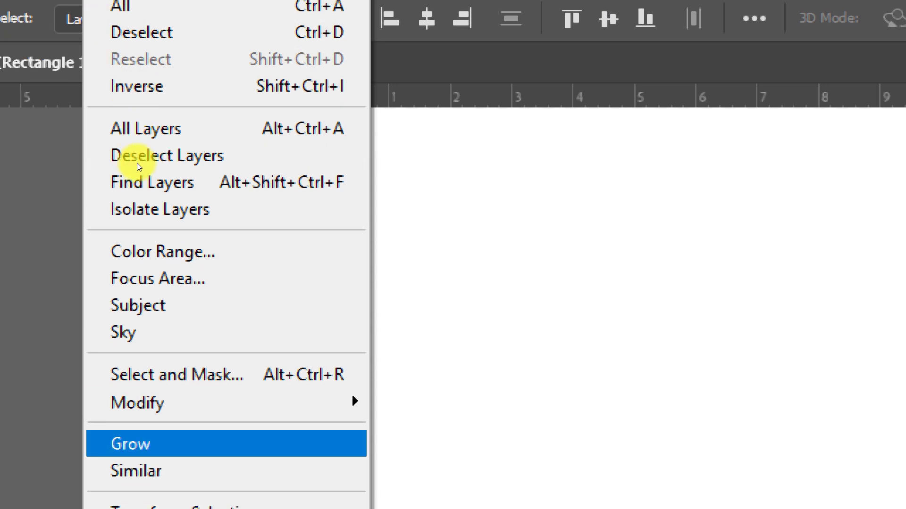
pyautogui.press('Up')
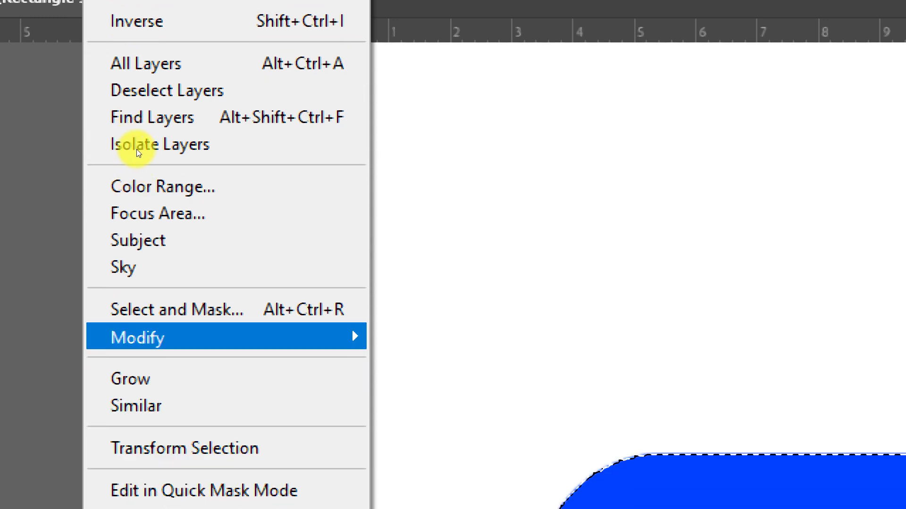
pyautogui.press('Right')
pyautogui.press('Down')
pyautogui.press('Down')
pyautogui.press('Down')
pyautogui.press('Down')
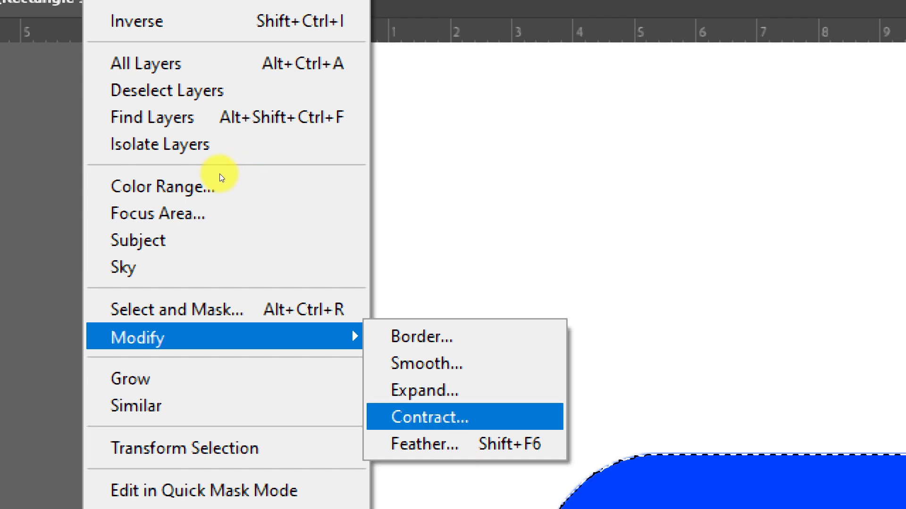
pyautogui.press('Up')
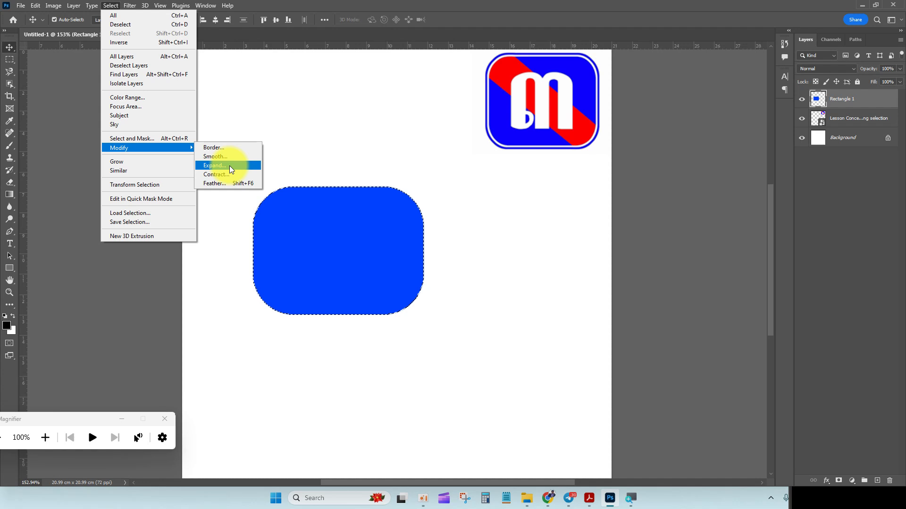
pyautogui.click(238, 174)
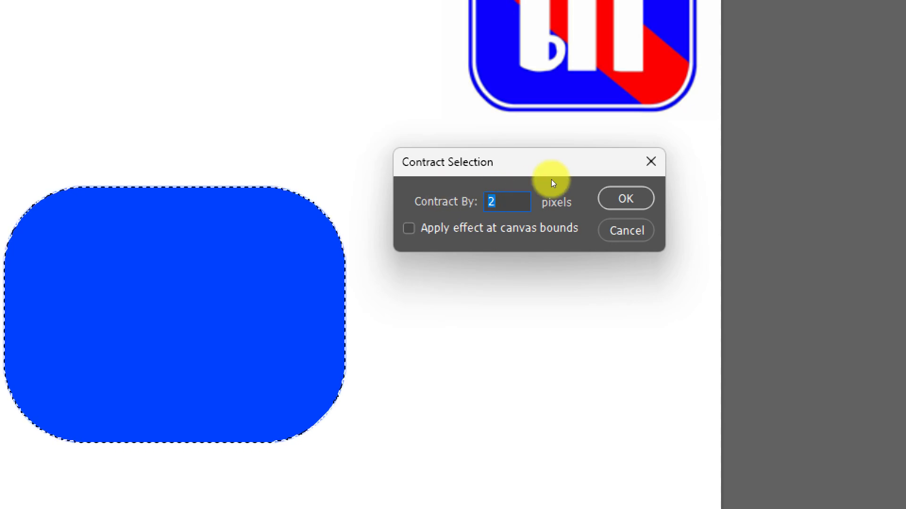
pyautogui.press('Return')
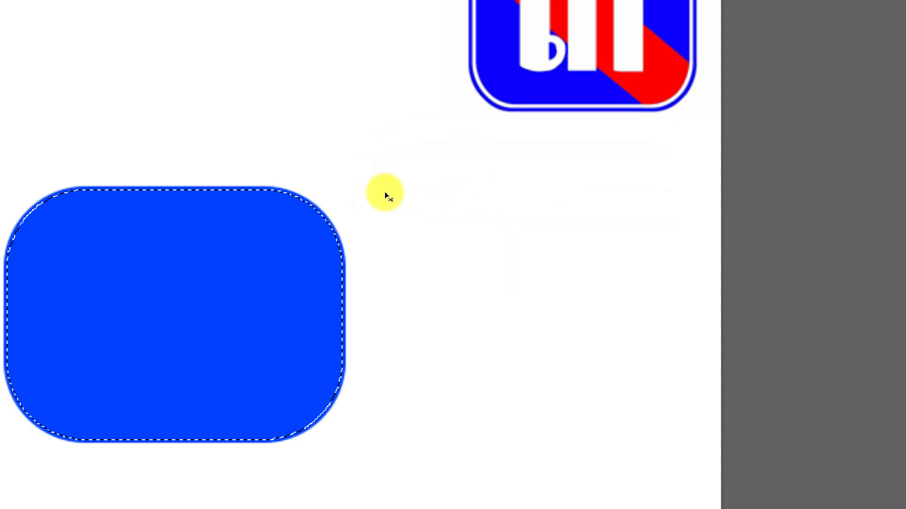
pyautogui.press('ctrl')
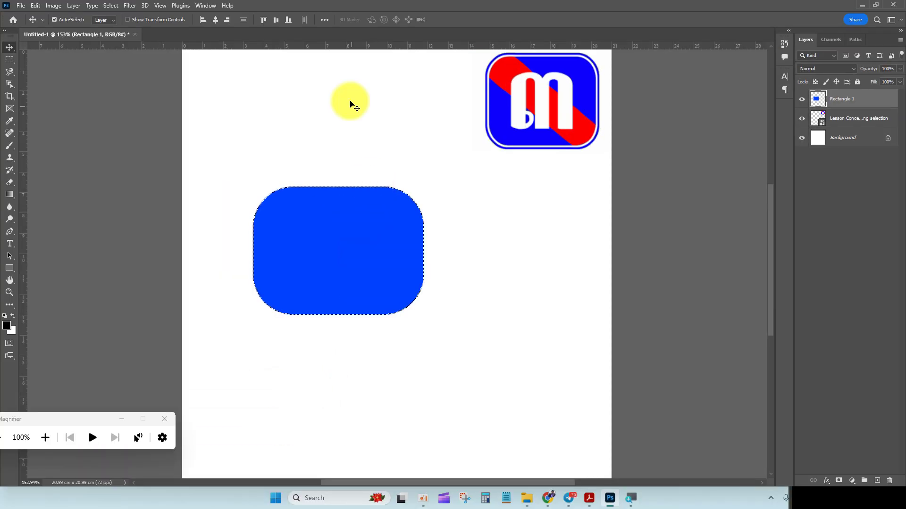
# Contract the rectangle's selection inward, leaving a thin blue rim outside it.
pyautogui.click(105, 6)
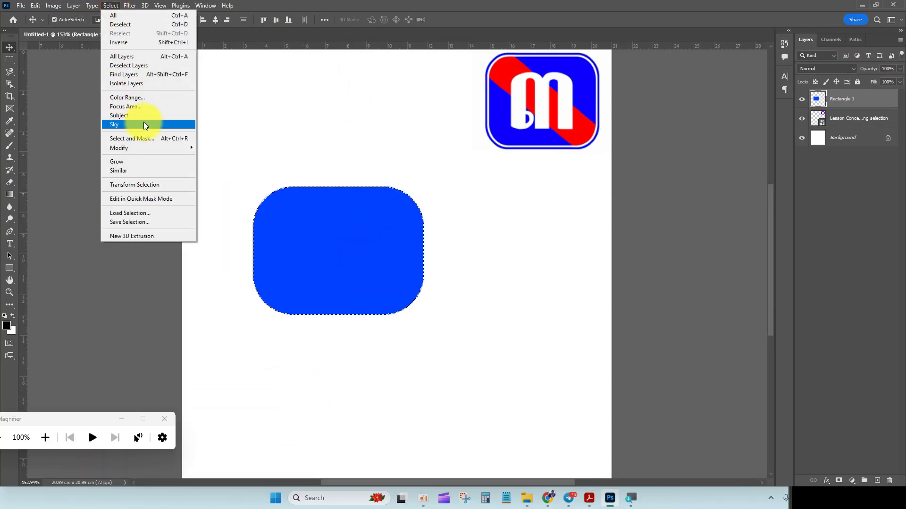
pyautogui.moveTo(154, 149)
pyautogui.click(225, 173)
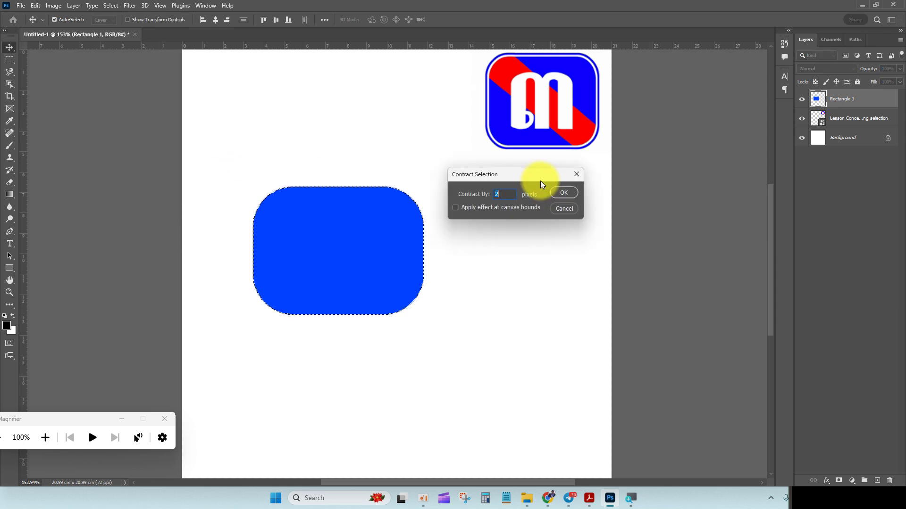
pyautogui.click(565, 193)
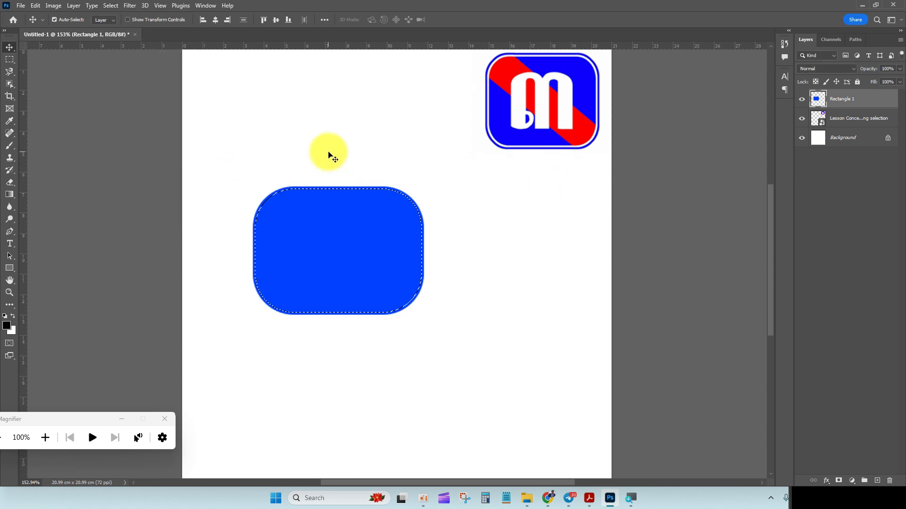
# Fill the contracted selection on the Rectangle 1 layer with white using the Paint Bucket tool.
pyautogui.hotkey('ctrl', '+')
pyautogui.hotkey('ctrl', '+')
pyautogui.moveTo(428, 180); pyautogui.dragTo(383, 276)
pyautogui.scroll(3, 368, 264)
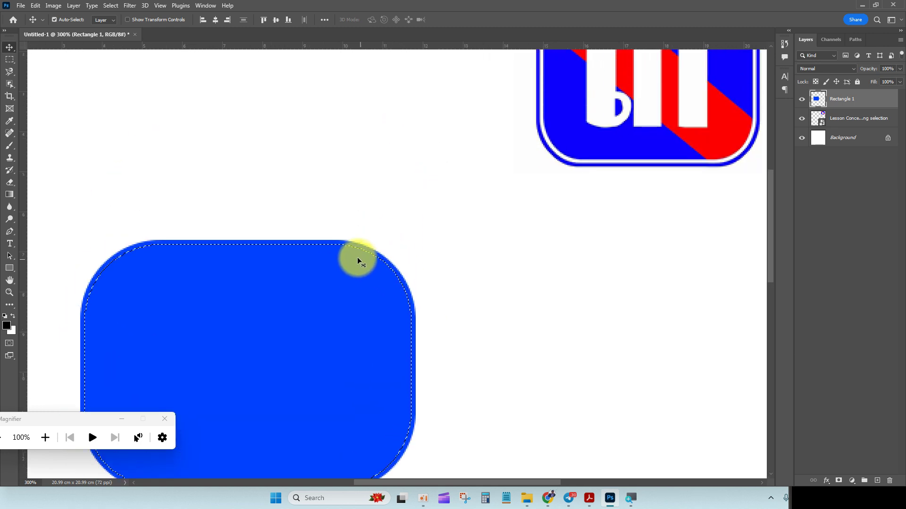
pyautogui.scroll(-6, 411, 229)
pyautogui.hscroll(-3, 419, 186)
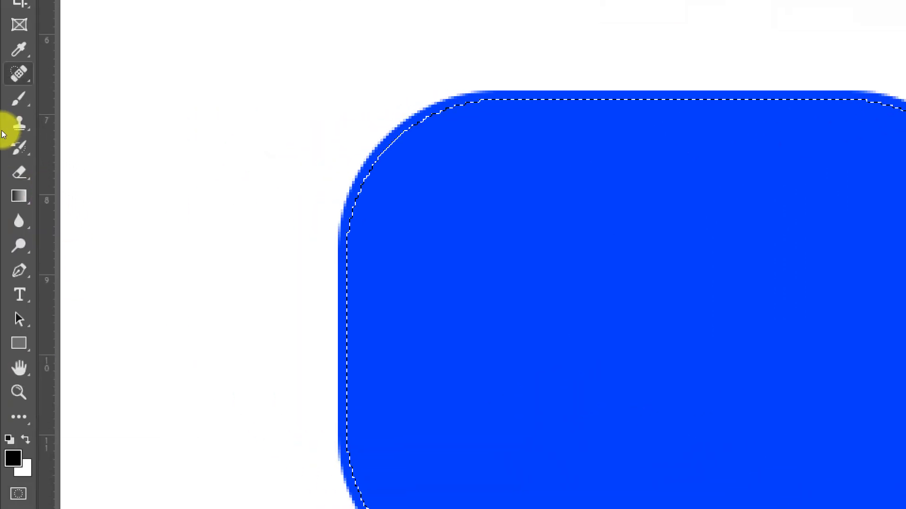
pyautogui.rightClick(15, 198)
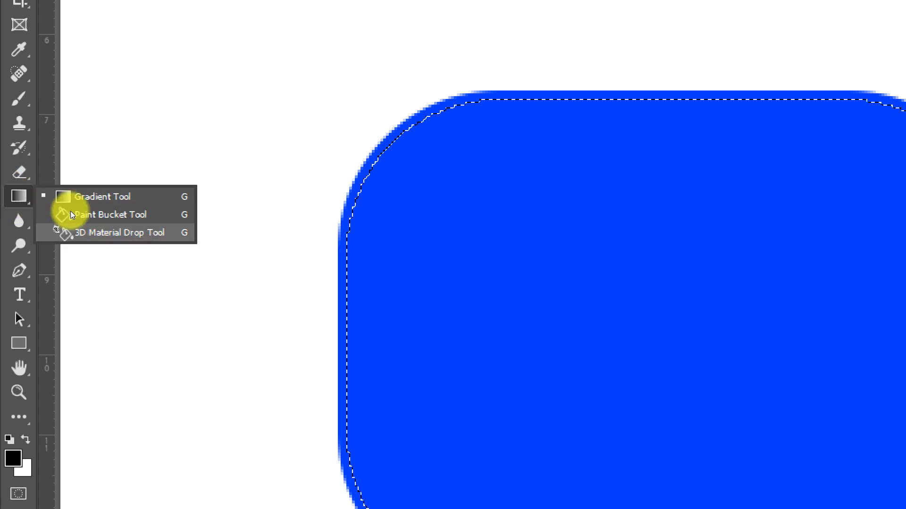
pyautogui.click(45, 213)
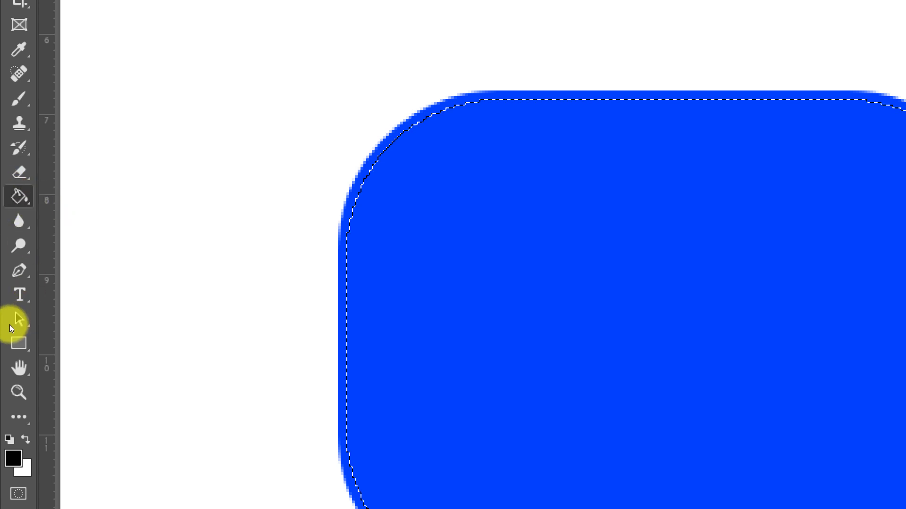
pyautogui.press('x')
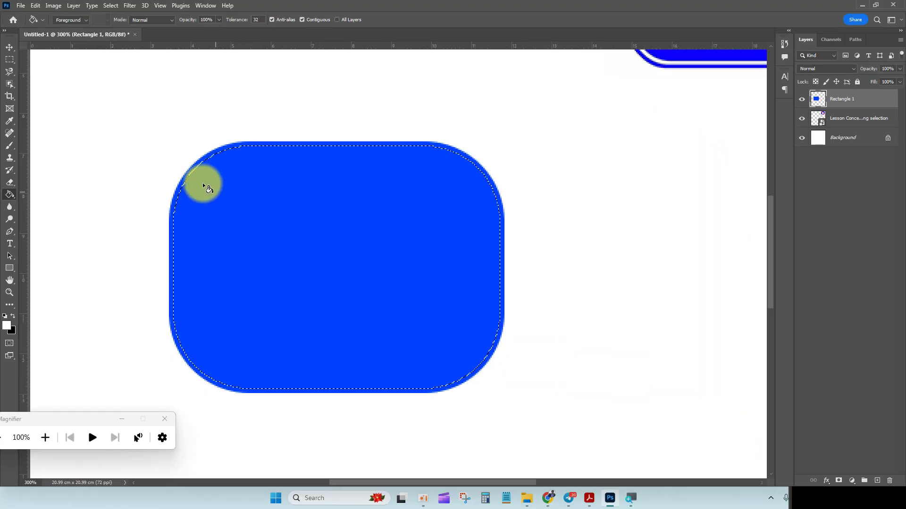
pyautogui.click(327, 211)
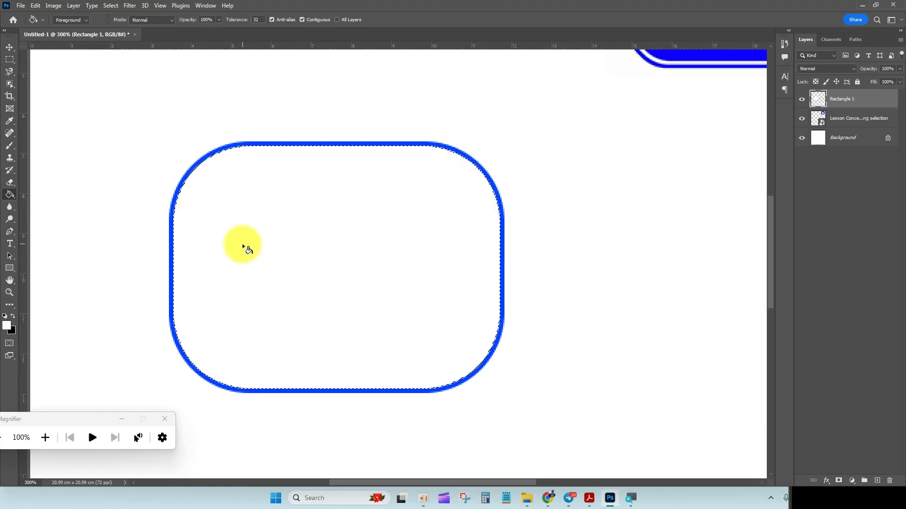
# Fill the selection inside the blue outline with black and refill it with white using swapped foreground and background colours.
pyautogui.click(12, 316)
pyautogui.click(331, 219)
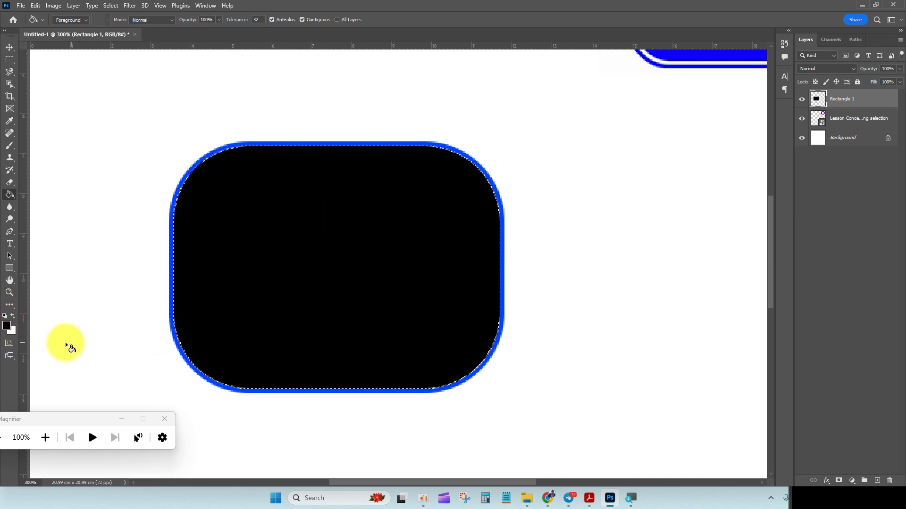
pyautogui.click(12, 316)
pyautogui.click(249, 236)
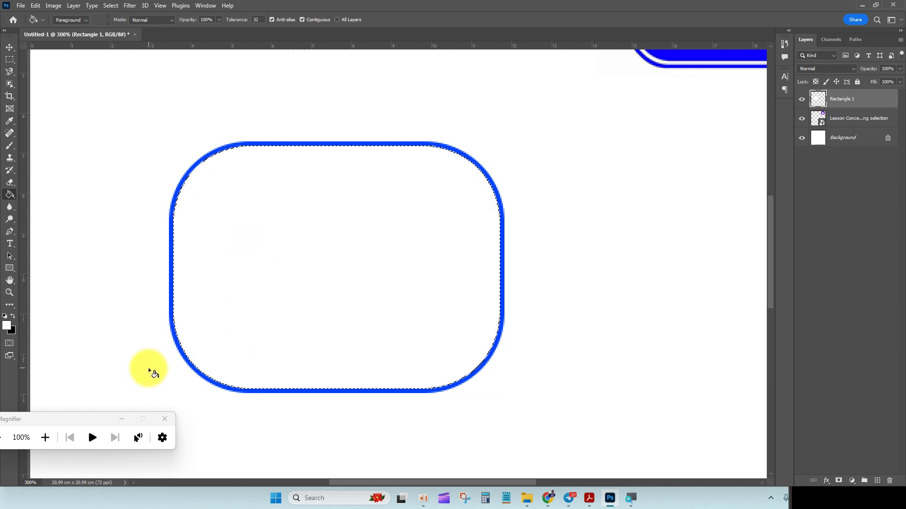
# Make black the foreground colour and fill the selection alternately with the foreground and background colours, ending with white.
pyautogui.click(13, 316)
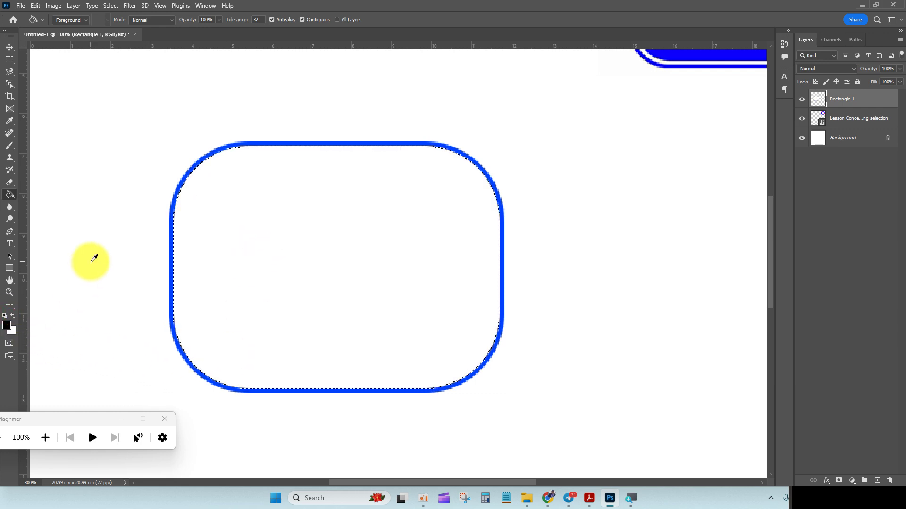
pyautogui.hotkey('alt', 'BackSpace')
pyautogui.hotkey('ctrl', 'BackSpace')
pyautogui.hotkey('alt', 'BackSpace')
pyautogui.hotkey('ctrl', 'BackSpace')
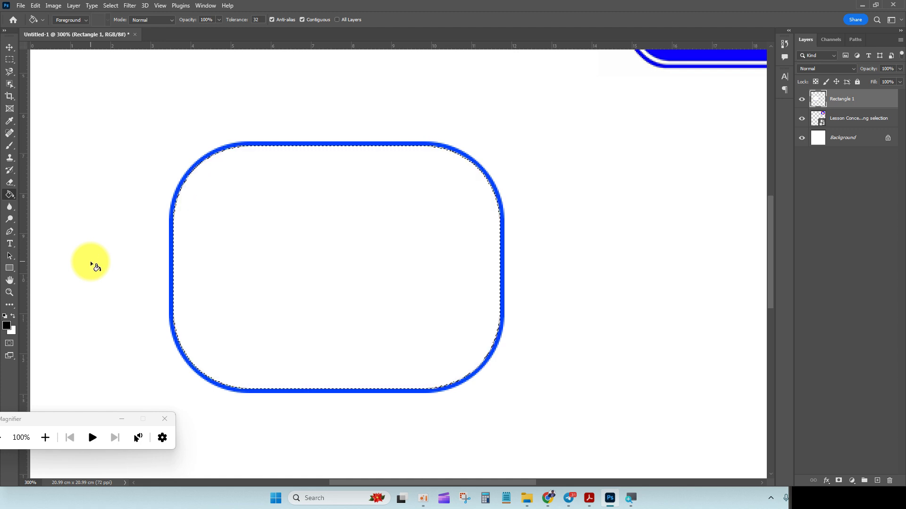
# Compare the reference logo's double border with the drawn blue outline and examine the outline's upper edge up close.
pyautogui.scroll(5, 410, 228)
pyautogui.hscroll(5, 500, 217)
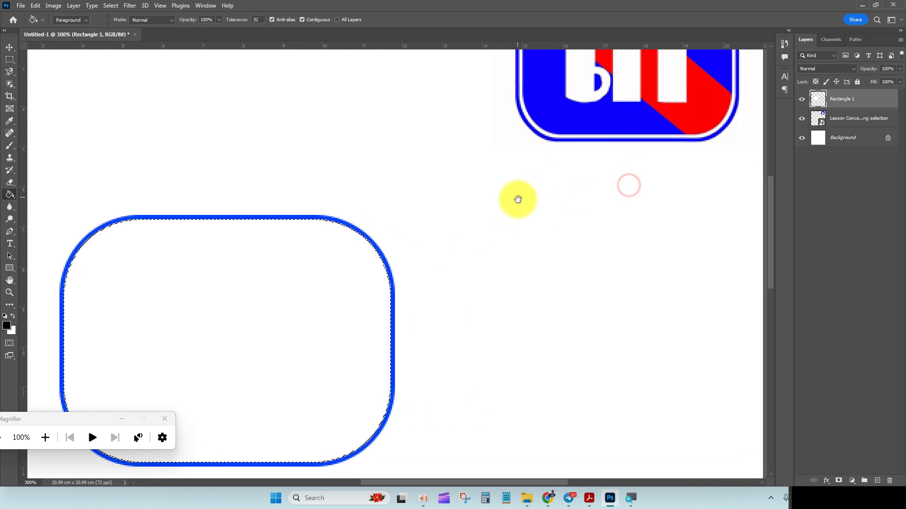
pyautogui.scroll(3, 510, 171)
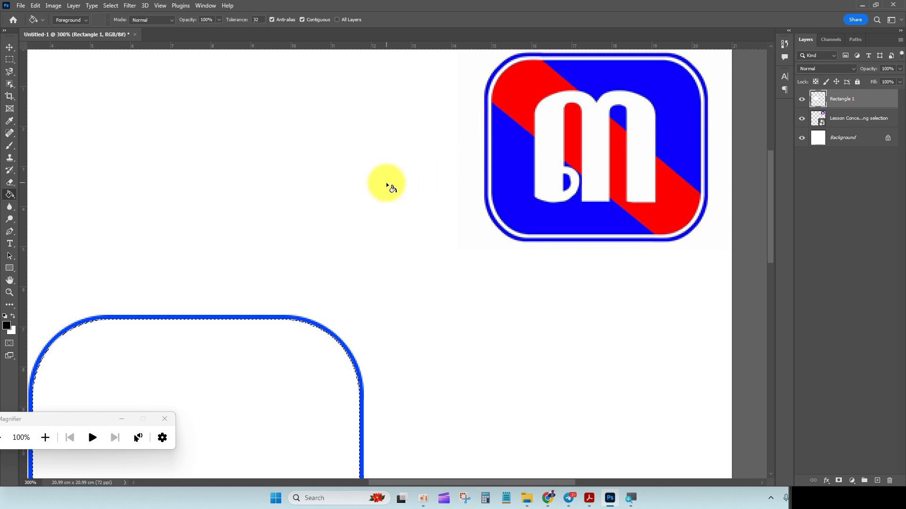
pyautogui.moveTo(338, 229); pyautogui.dragTo(440, 208)
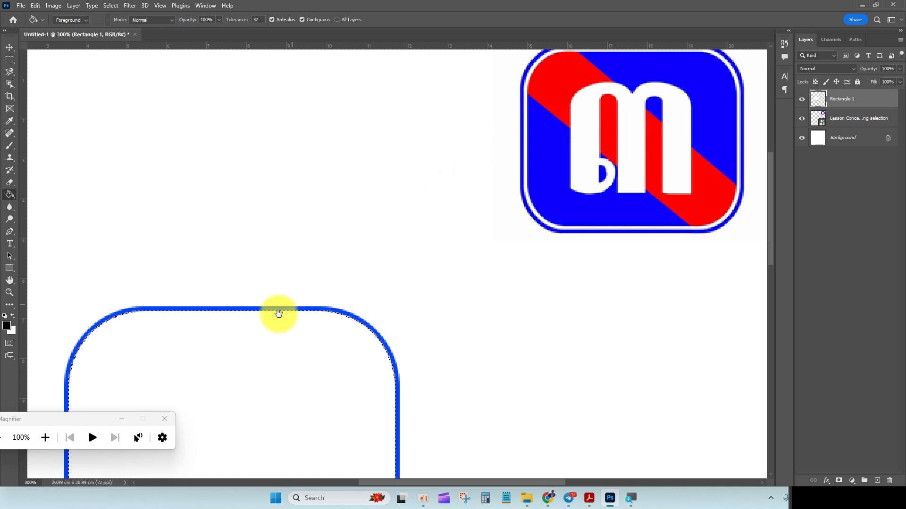
pyautogui.moveTo(274, 315); pyautogui.dragTo(445, 195)
pyautogui.scroll(1, 440, 194)
pyautogui.scroll(2, 441, 193)
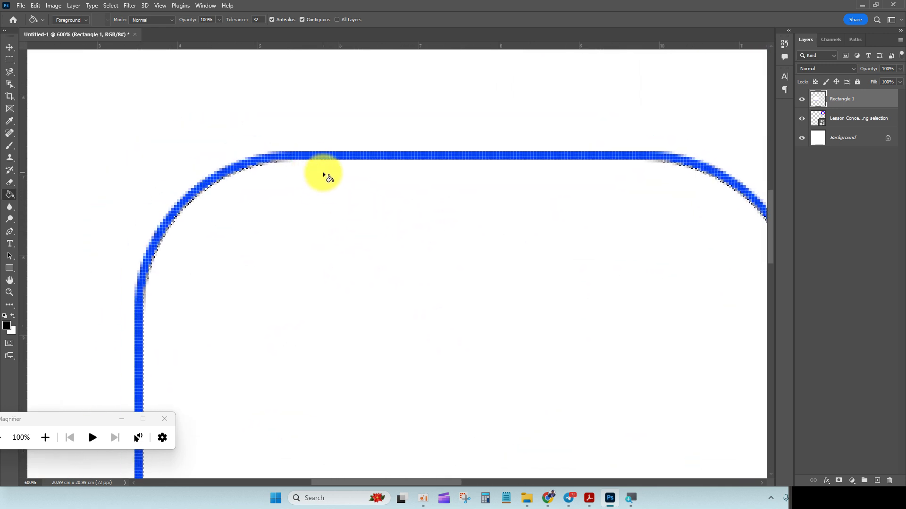
pyautogui.moveTo(303, 158); pyautogui.dragTo(334, 161)
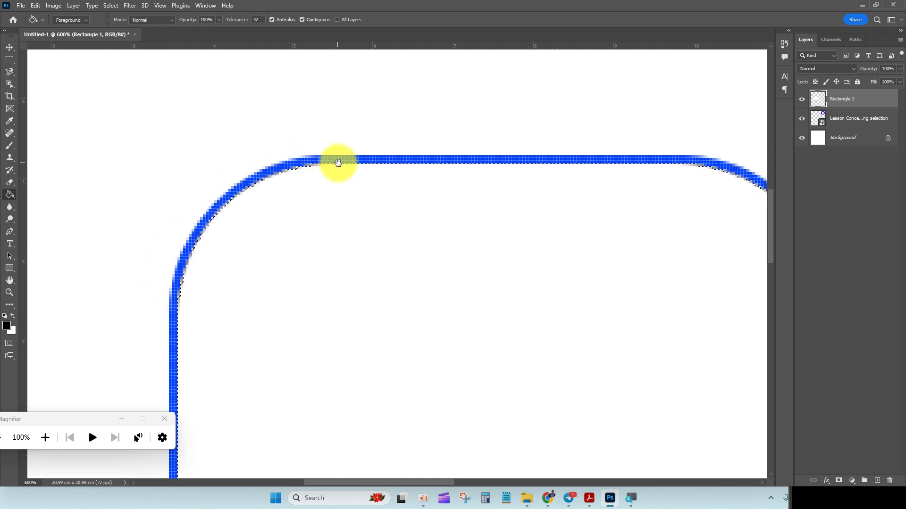
# Contract the white area's selection by 3 pixels to leave a white band inside the blue outline.
pyautogui.click(113, 6)
pyautogui.moveTo(163, 149)
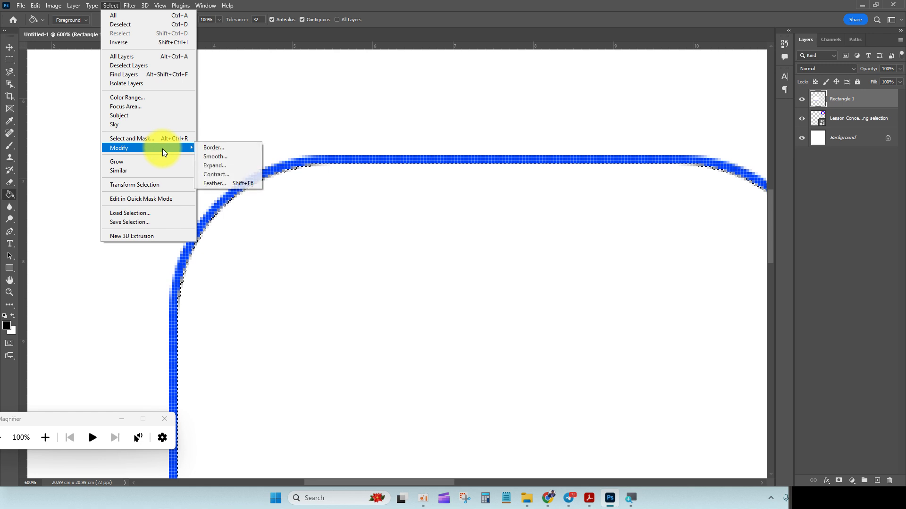
pyautogui.click(225, 174)
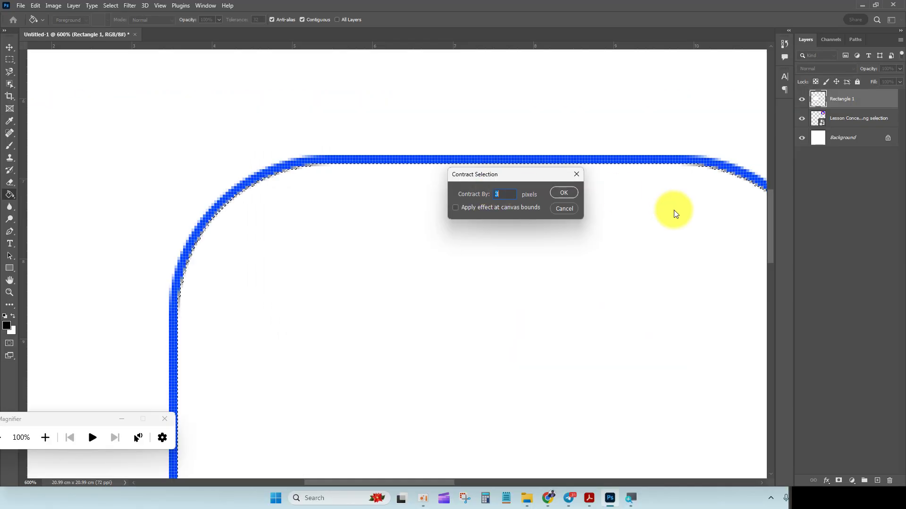
pyautogui.click(565, 191)
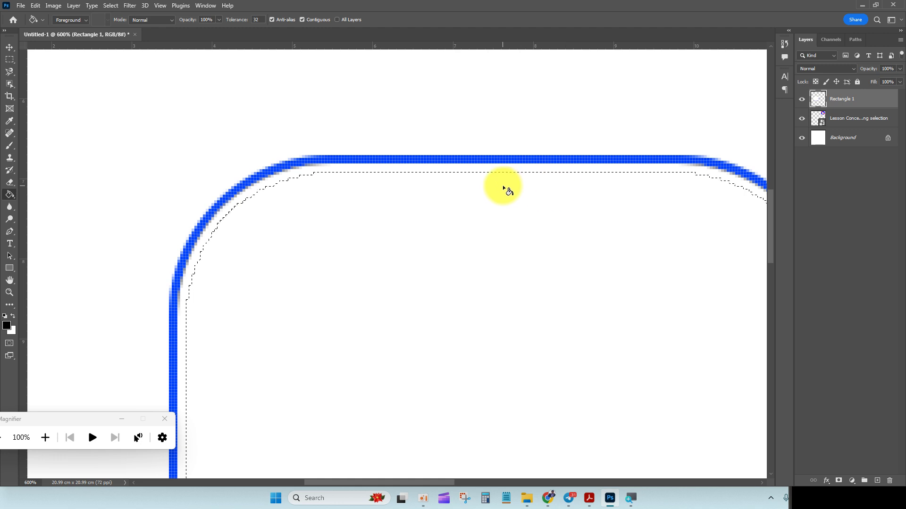
# Set the foreground colour to a bright blue and fill the contracted selection with it using the Paint Bucket tool.
pyautogui.hotkey('ctrl', '-')
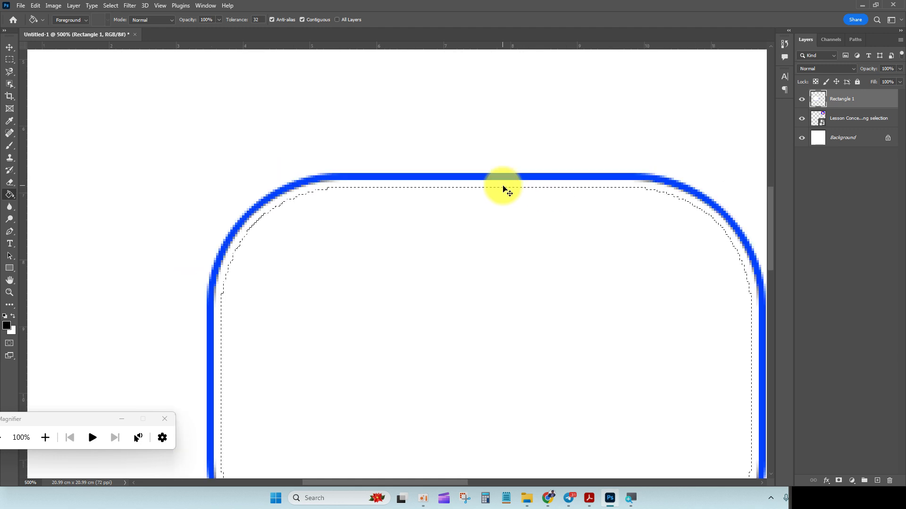
pyautogui.hotkey('ctrl', '-')
pyautogui.hotkey('ctrl', '-')
pyautogui.moveTo(502, 185); pyautogui.dragTo(459, 216)
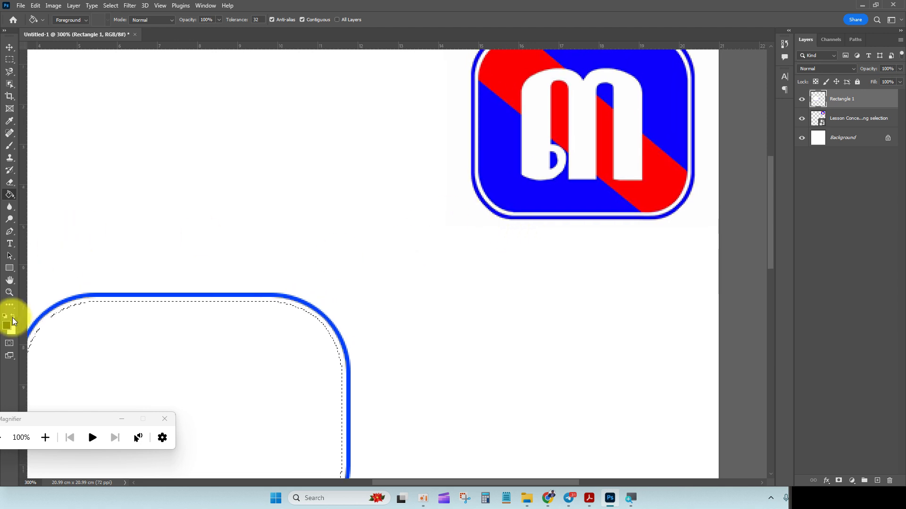
pyautogui.scroll(-2, 186, 252)
pyautogui.hscroll(-2, 185, 252)
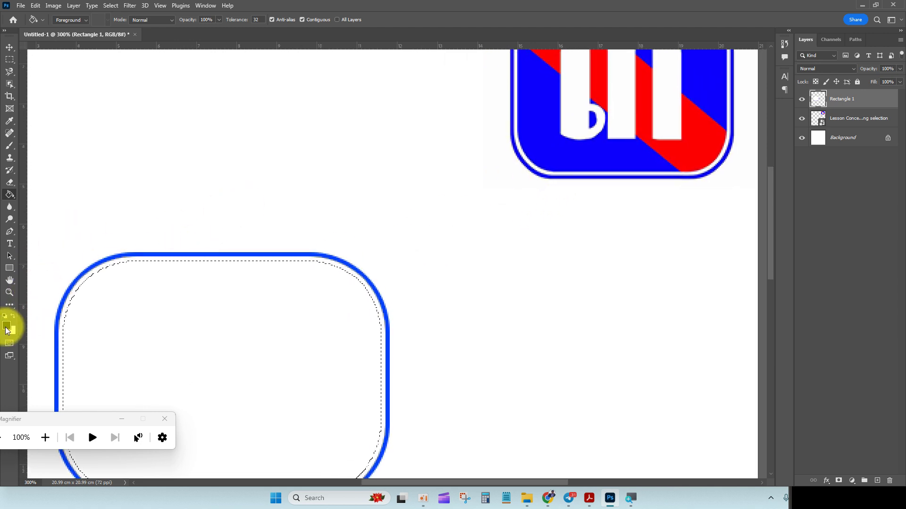
pyautogui.click(6, 325)
pyautogui.click(239, 194)
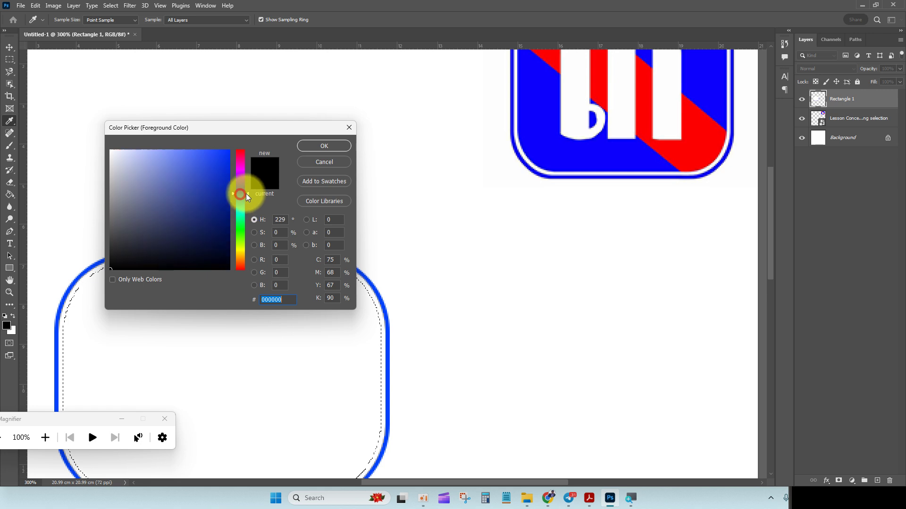
pyautogui.moveTo(208, 178); pyautogui.dragTo(250, 142)
pyautogui.press('g')
pyautogui.click(324, 146)
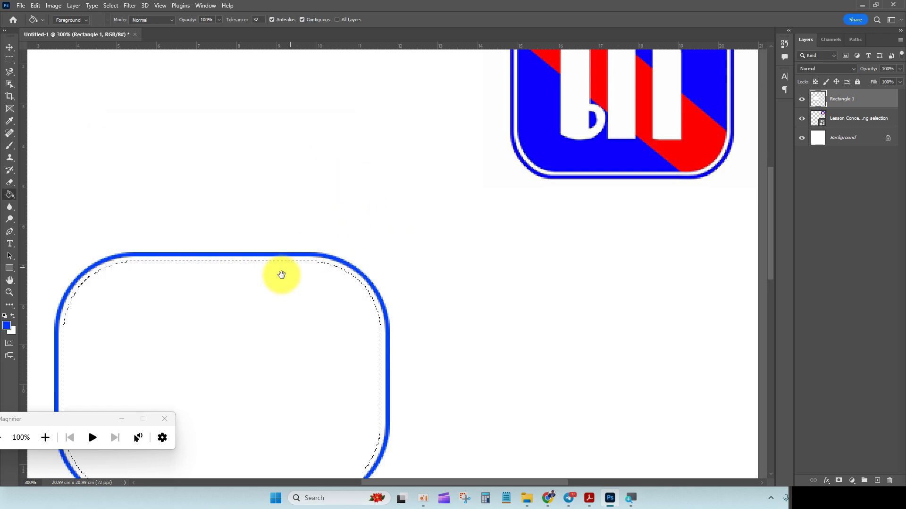
pyautogui.moveTo(275, 277); pyautogui.dragTo(363, 194)
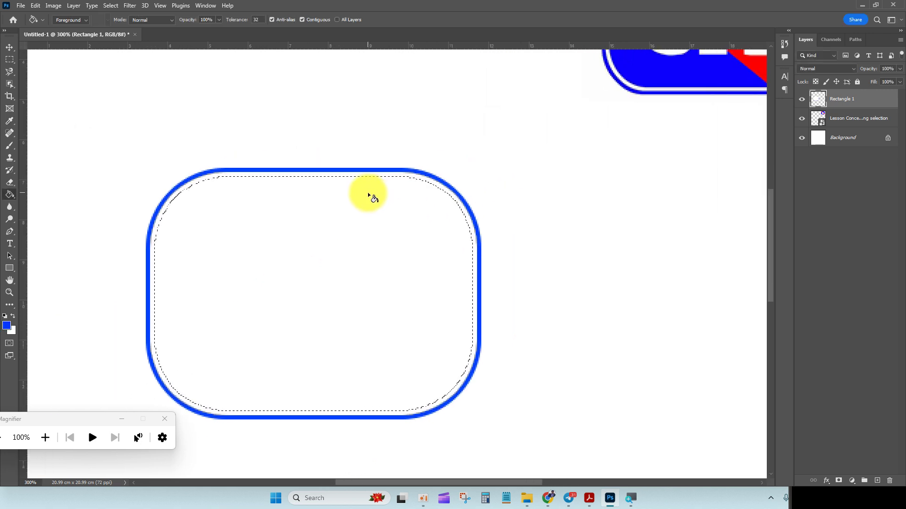
pyautogui.click(367, 191)
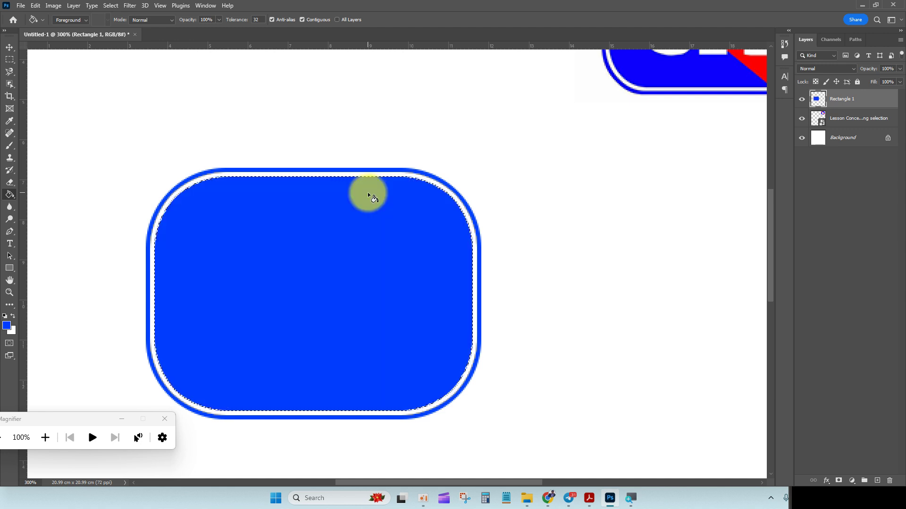
# Deselect the filled inner area and shift the blue rounded shape slightly on the page with the Move tool.
pyautogui.moveTo(455, 196); pyautogui.dragTo(486, 204)
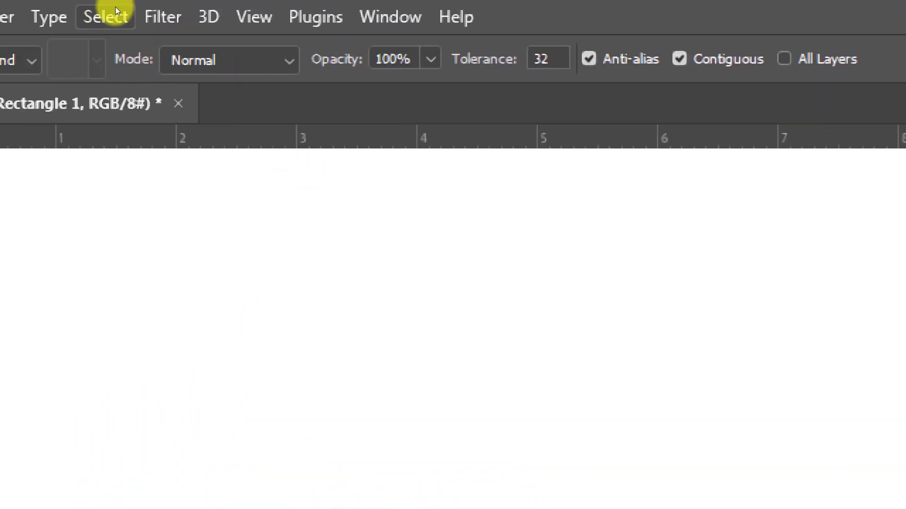
pyautogui.click(110, 5)
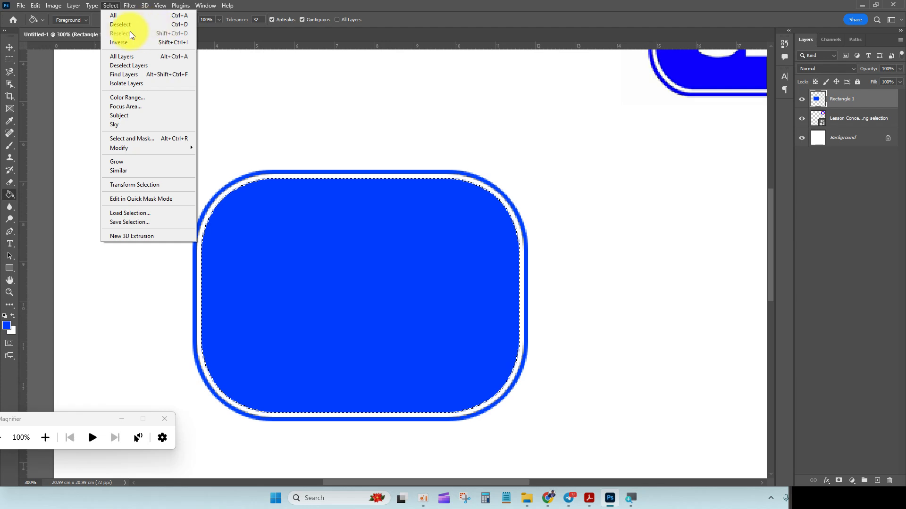
pyautogui.click(136, 24)
pyautogui.click(10, 47)
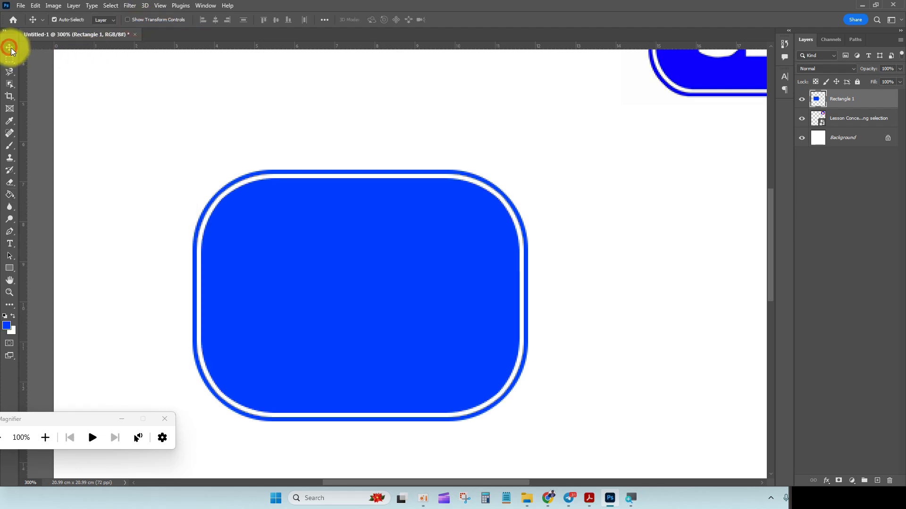
pyautogui.click(299, 125)
pyautogui.hotkey('ctrl', '0')
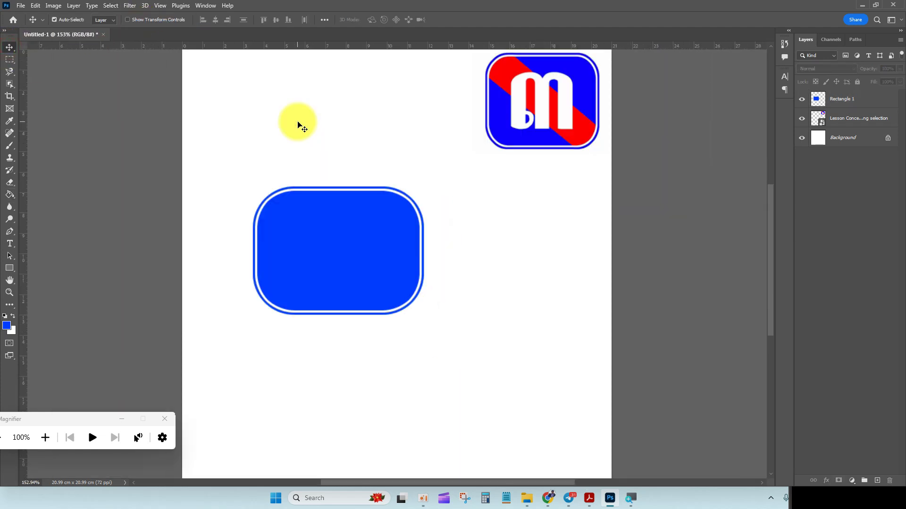
pyautogui.moveTo(348, 264)
pyautogui.mouseDown()
pyautogui.moveTo(401, 278)
pyautogui.moveTo(350, 263)
pyautogui.mouseUp()
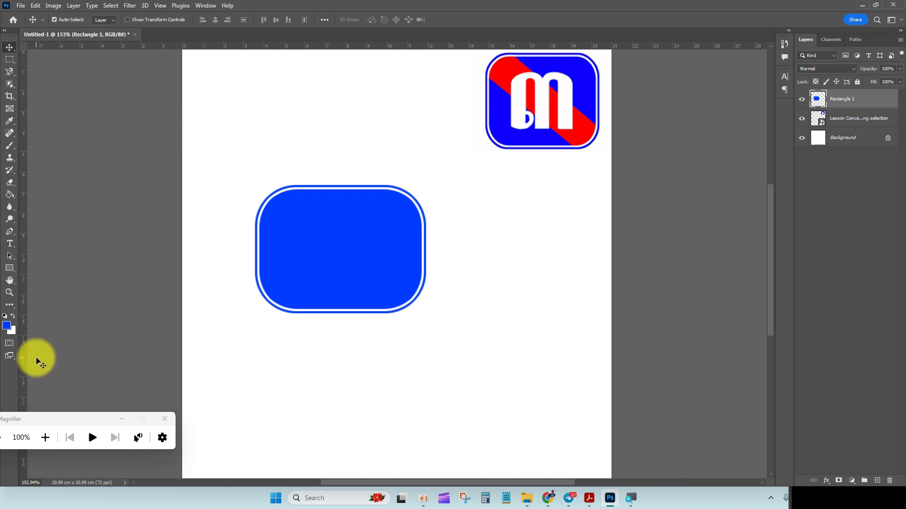
# Draw a tall red rectangle without a stroke, about 1.73 × 13.65 cm, running vertically across the blue shape.
pyautogui.moveTo(13, 270); pyautogui.dragTo(33, 271)
pyautogui.click(108, 19)
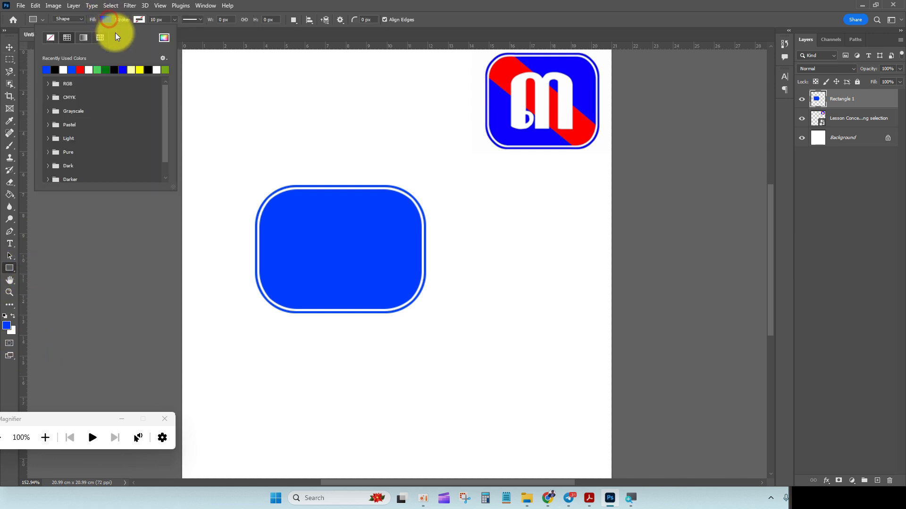
pyautogui.click(164, 37)
pyautogui.click(240, 151)
pyautogui.click(319, 146)
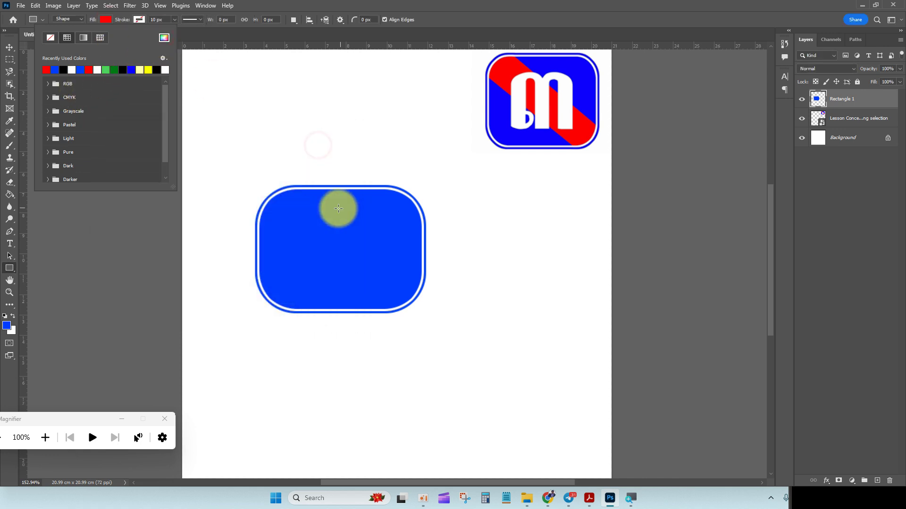
pyautogui.moveTo(308, 105); pyautogui.dragTo(343, 383)
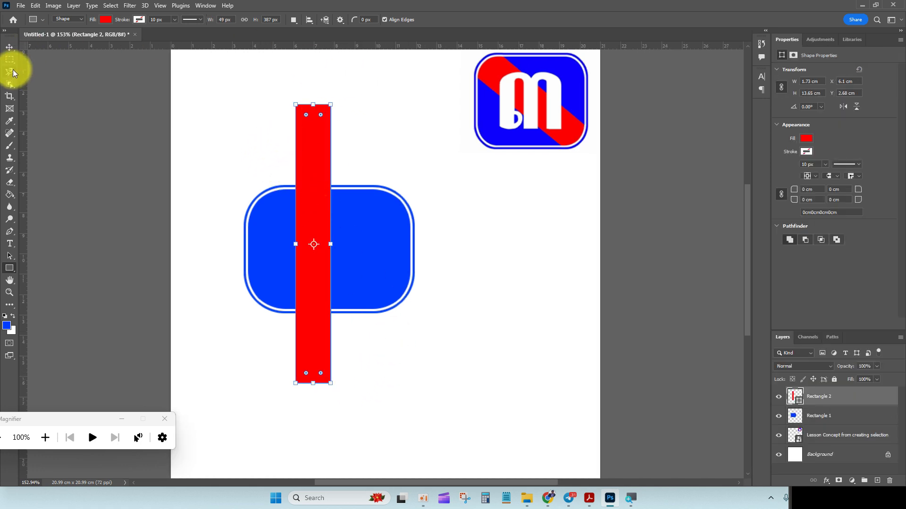
# Rotate the red rectangle about 53° counterclockwise and place it as a diagonal stripe across the blue shape.
pyautogui.click(9, 48)
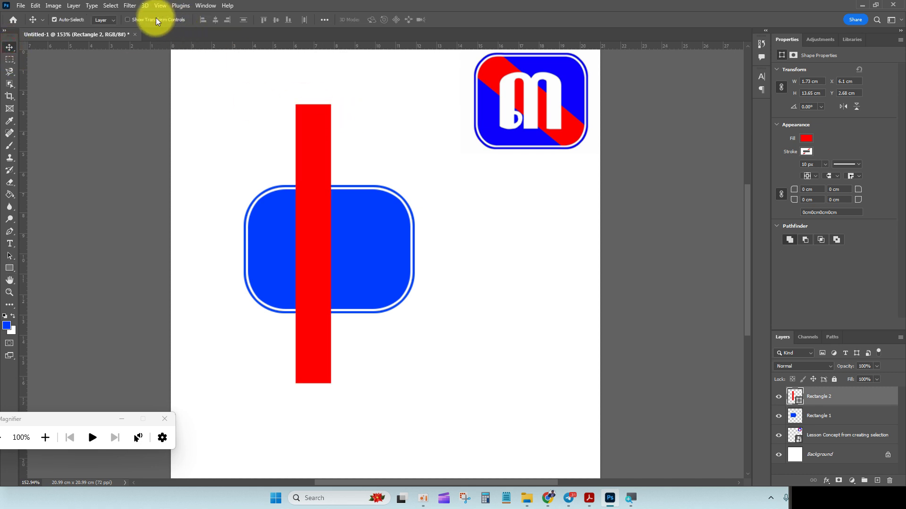
pyautogui.moveTo(338, 100); pyautogui.dragTo(198, 125)
pyautogui.moveTo(234, 200); pyautogui.dragTo(254, 203)
pyautogui.moveTo(475, 350); pyautogui.dragTo(473, 355)
pyautogui.moveTo(413, 310); pyautogui.dragTo(406, 304)
pyautogui.click(467, 29)
pyautogui.click(534, 303)
pyautogui.click(331, 257)
pyautogui.click(530, 255)
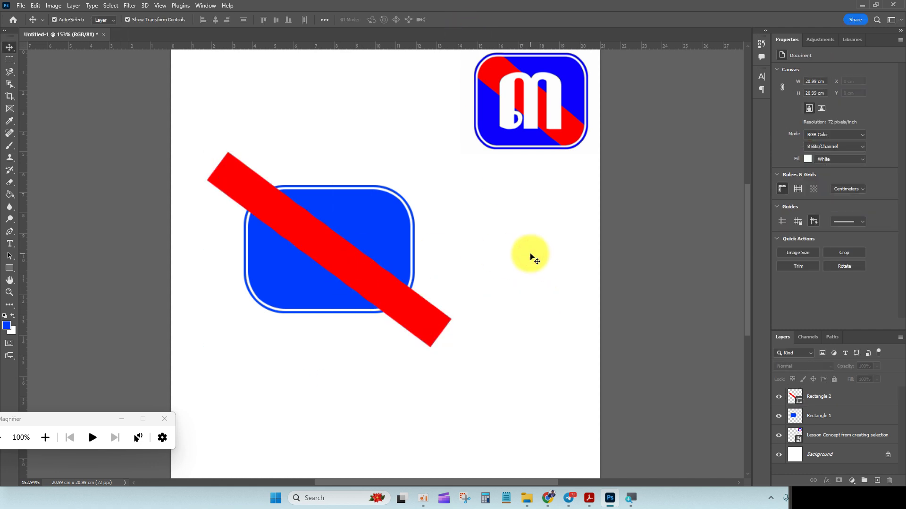
# Adjust the placement of the red stripe and blue shape so the stripe crosses the shape diagonally.
pyautogui.moveTo(251, 188); pyautogui.dragTo(292, 87)
pyautogui.moveTo(332, 297); pyautogui.dragTo(337, 300)
pyautogui.click(516, 294)
pyautogui.moveTo(376, 163); pyautogui.dragTo(346, 266)
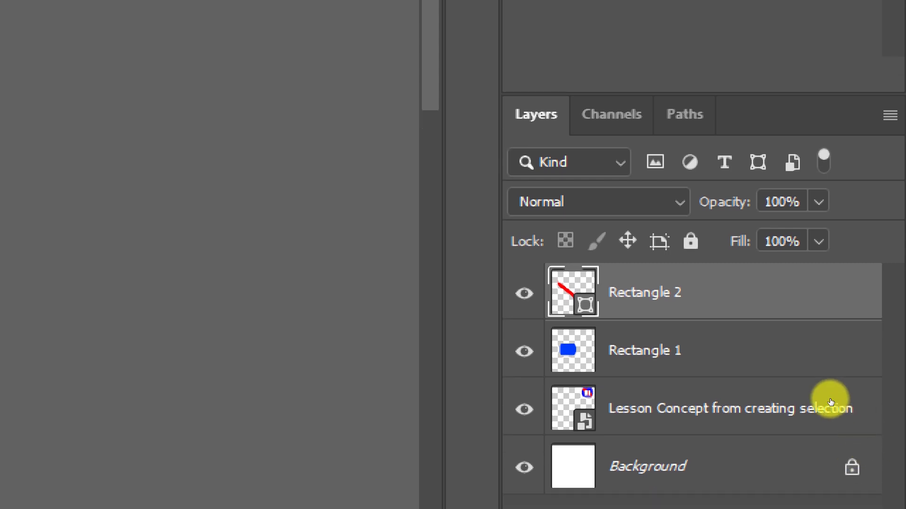
# Clip the red stripe to the blue rounded shape with a clipping mask and shift the stripe within it.
pyautogui.rightClick(824, 400)
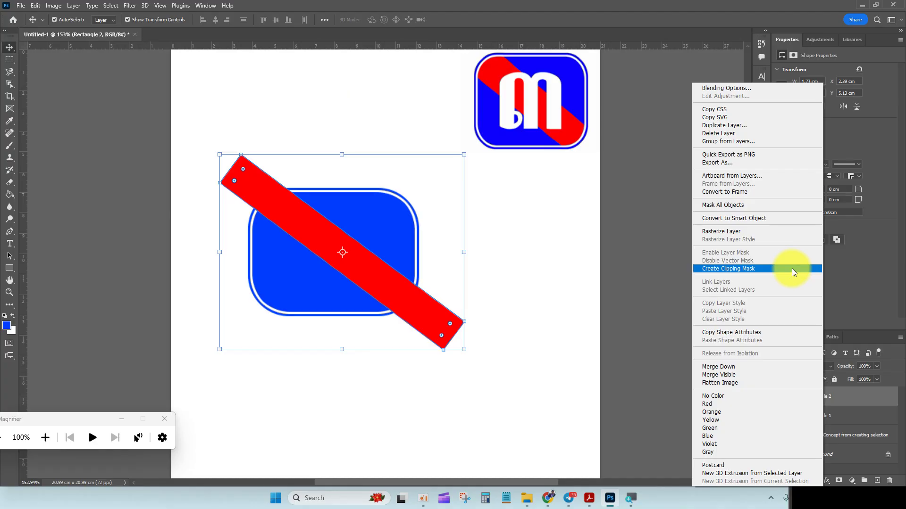
pyautogui.click(791, 268)
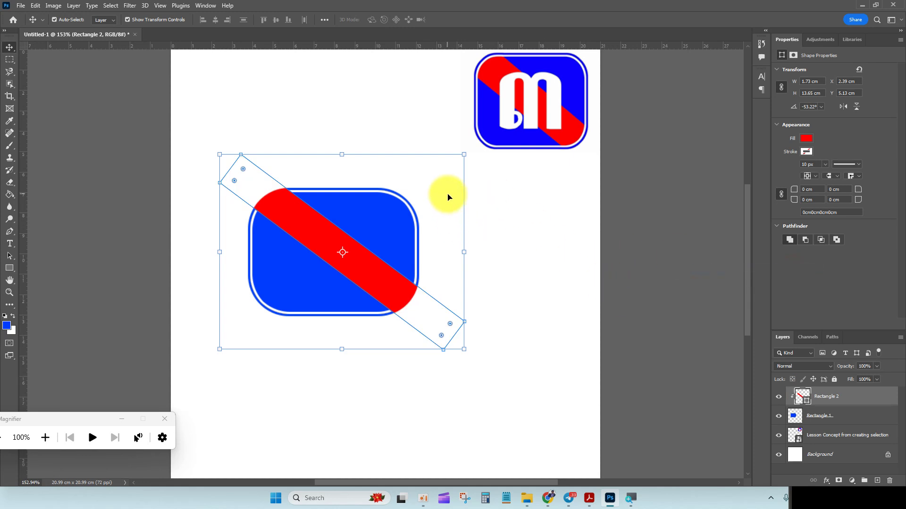
pyautogui.moveTo(378, 285)
pyautogui.mouseDown()
pyautogui.moveTo(458, 353)
pyautogui.moveTo(477, 255)
pyautogui.moveTo(440, 196)
pyautogui.moveTo(419, 189)
pyautogui.moveTo(330, 228)
pyautogui.moveTo(316, 284)
pyautogui.moveTo(361, 290)
pyautogui.moveTo(447, 227)
pyautogui.moveTo(494, 209)
pyautogui.moveTo(409, 216)
pyautogui.moveTo(417, 356)
pyautogui.moveTo(377, 282)
pyautogui.moveTo(378, 293)
pyautogui.mouseUp()
pyautogui.click(542, 235)
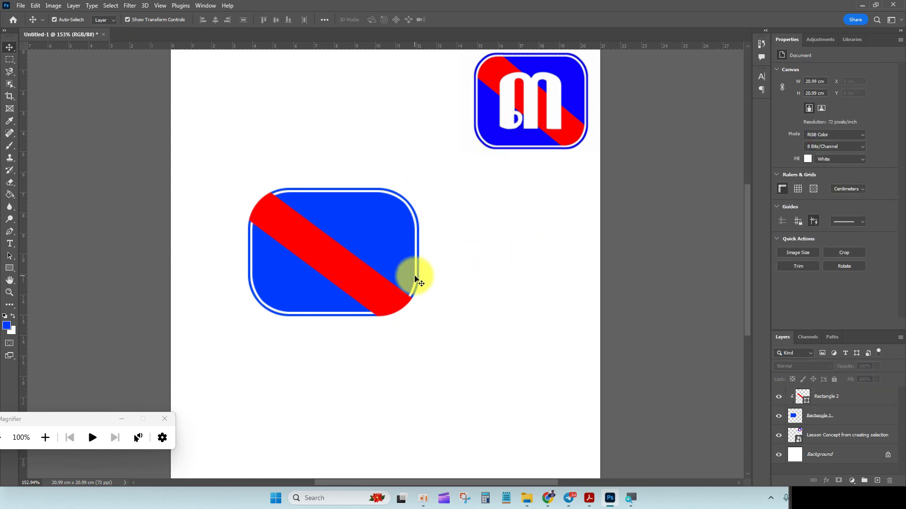
pyautogui.moveTo(345, 275); pyautogui.dragTo(349, 274)
pyautogui.click(550, 253)
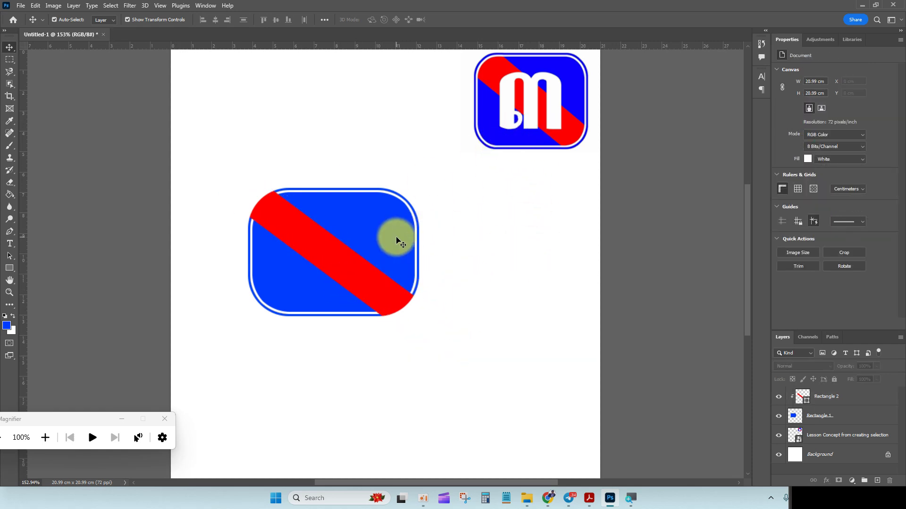
# Move the blue shape together with its clipped stripe up and left on the page.
pyautogui.moveTo(356, 141); pyautogui.dragTo(363, 204)
pyautogui.click(530, 255)
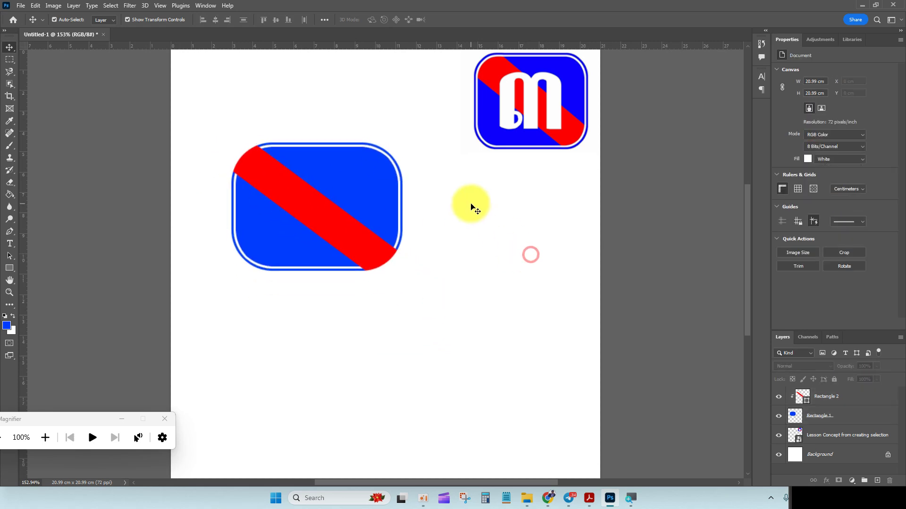
pyautogui.hotkey('ctrl', '+')
pyautogui.moveTo(476, 194); pyautogui.dragTo(438, 273)
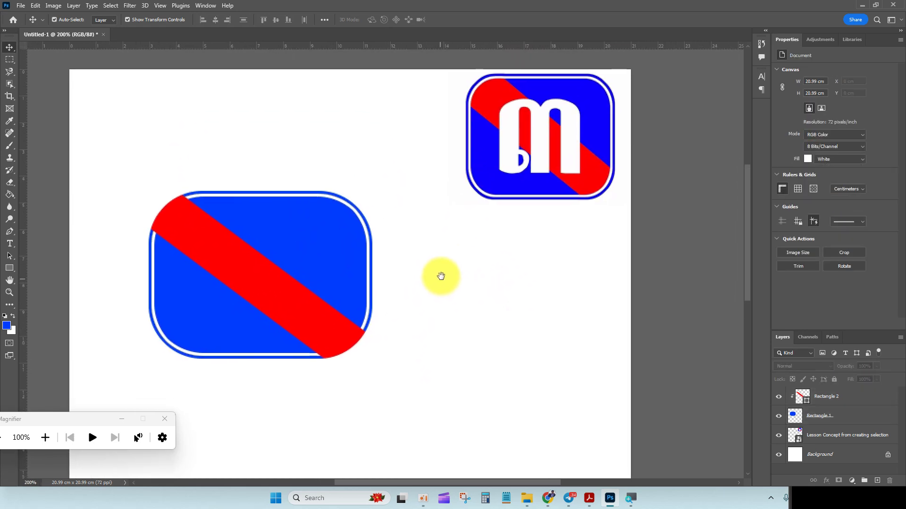
# Slide the clipped red stripe slightly up and left along its diagonal and compare its ends with the reference's border.
pyautogui.click(220, 262)
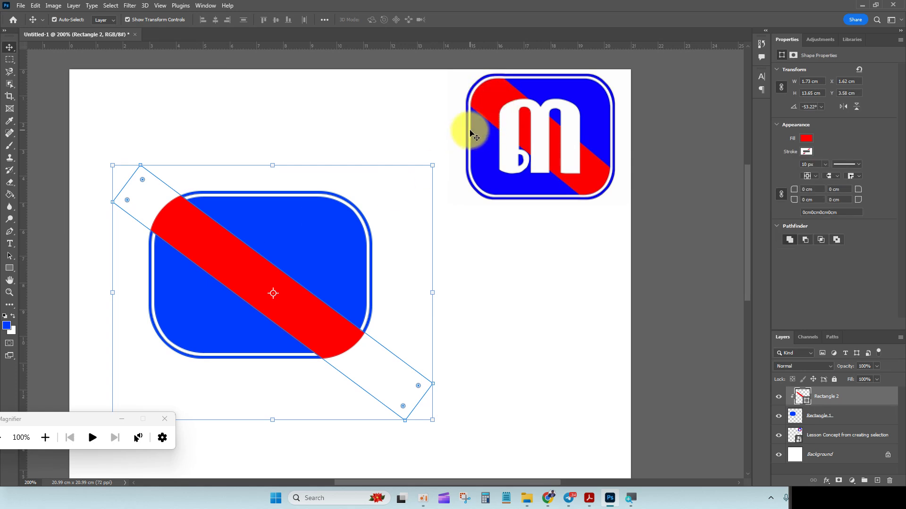
pyautogui.click(222, 128)
pyautogui.moveTo(207, 243)
pyautogui.mouseDown()
pyautogui.moveTo(256, 282)
pyautogui.moveTo(223, 234)
pyautogui.moveTo(208, 237)
pyautogui.mouseUp()
pyautogui.moveTo(290, 294); pyautogui.dragTo(285, 257)
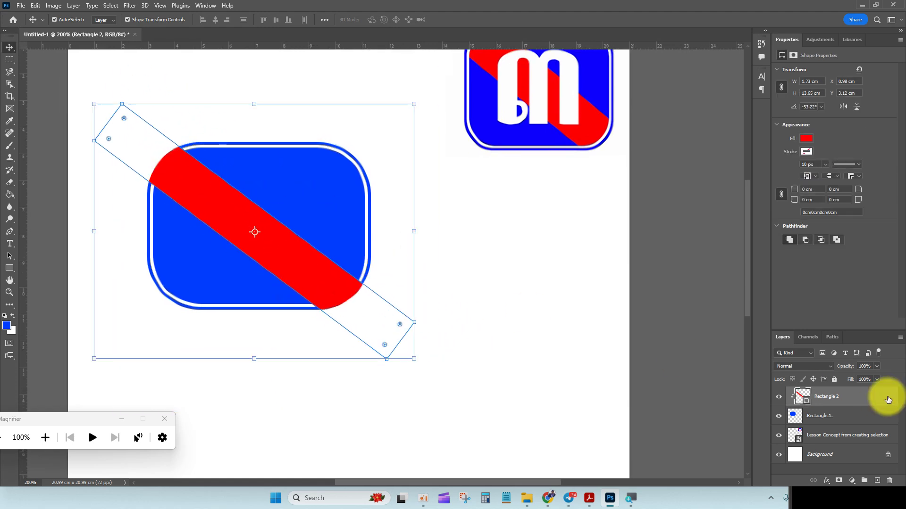
# Close the group of shape properties and release the red stripe's clipping mask.
pyautogui.click(899, 41)
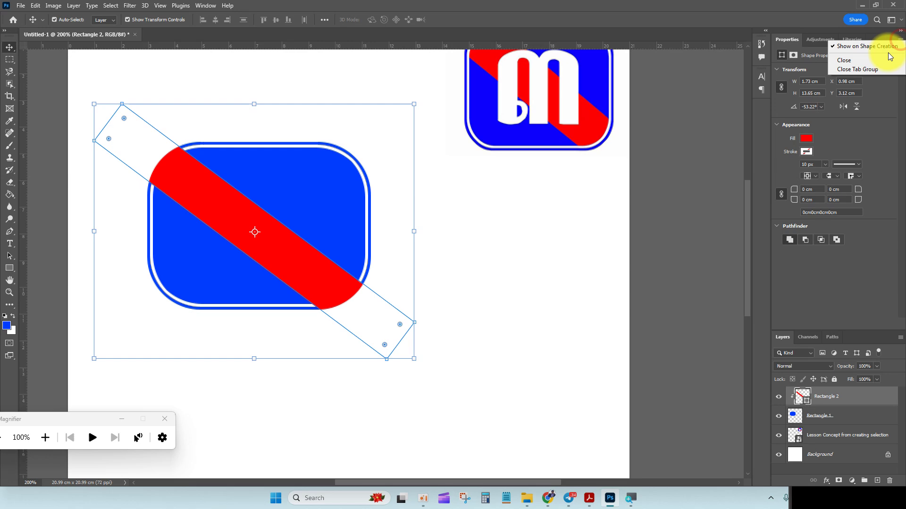
pyautogui.click(875, 70)
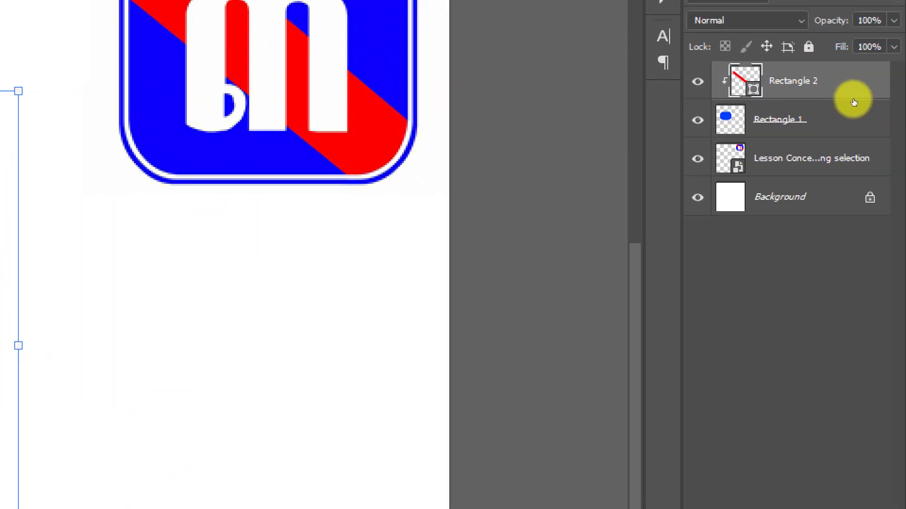
pyautogui.rightClick(854, 102)
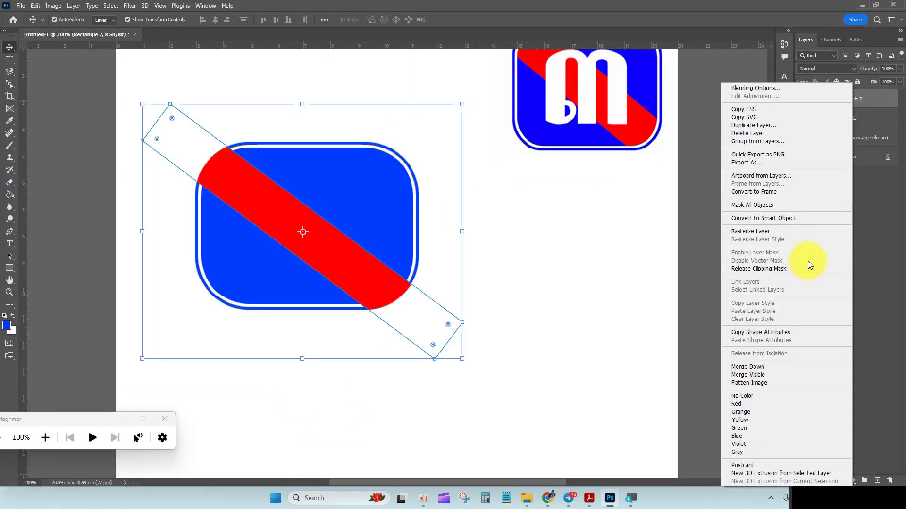
pyautogui.click(797, 268)
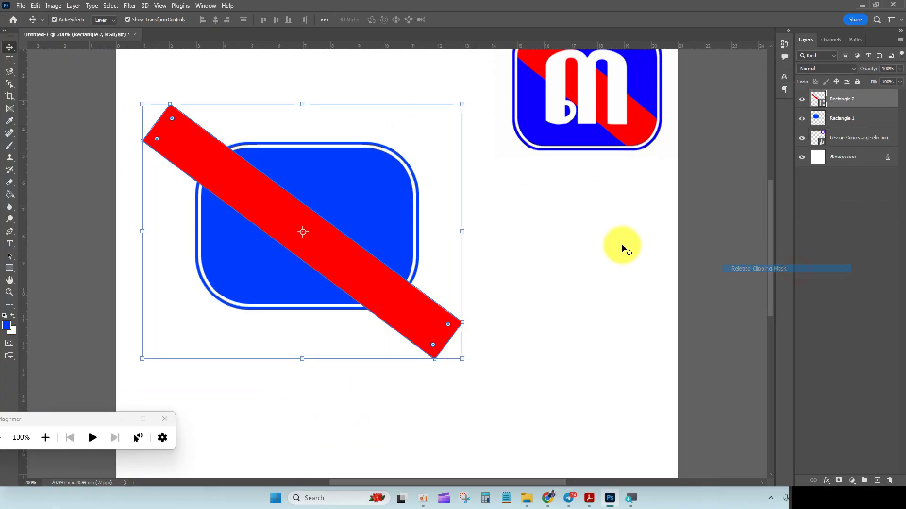
# Move the red stripe off the blue shape into the empty area below the reference logo.
pyautogui.click(590, 242)
pyautogui.moveTo(246, 194); pyautogui.dragTo(268, 197)
pyautogui.moveTo(442, 208); pyautogui.dragTo(444, 205)
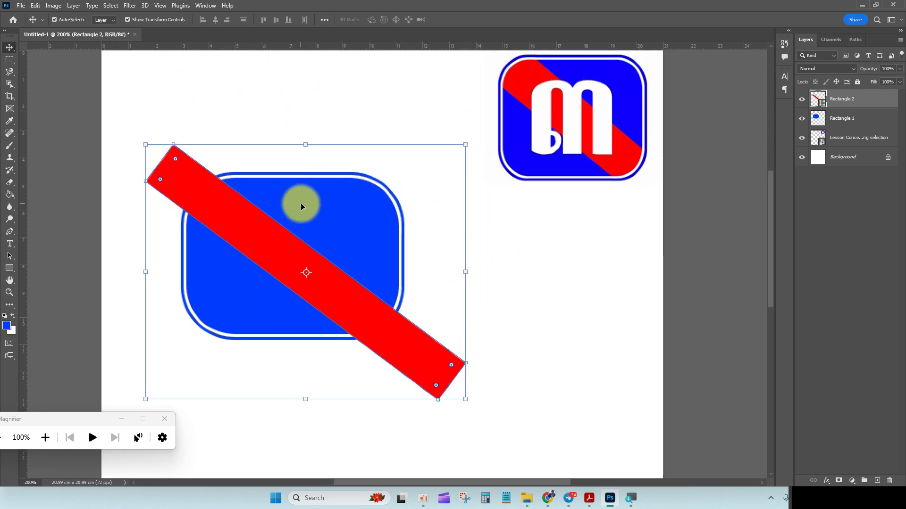
pyautogui.click(475, 197)
pyautogui.moveTo(224, 233); pyautogui.dragTo(510, 307)
pyautogui.moveTo(238, 235); pyautogui.dragTo(226, 215)
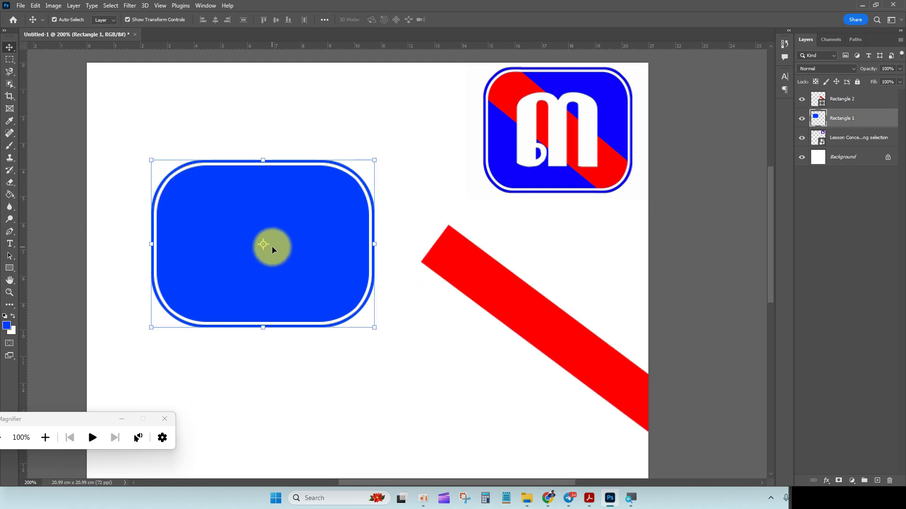
pyautogui.moveTo(428, 266); pyautogui.dragTo(485, 318)
pyautogui.moveTo(273, 253)
pyautogui.mouseDown()
pyautogui.moveTo(409, 231)
pyautogui.moveTo(285, 253)
pyautogui.mouseUp()
# Try to select the blue shape's inner area freehand with the Lasso tool and discard the outline.
pyautogui.hotkey('ctrl', '+')
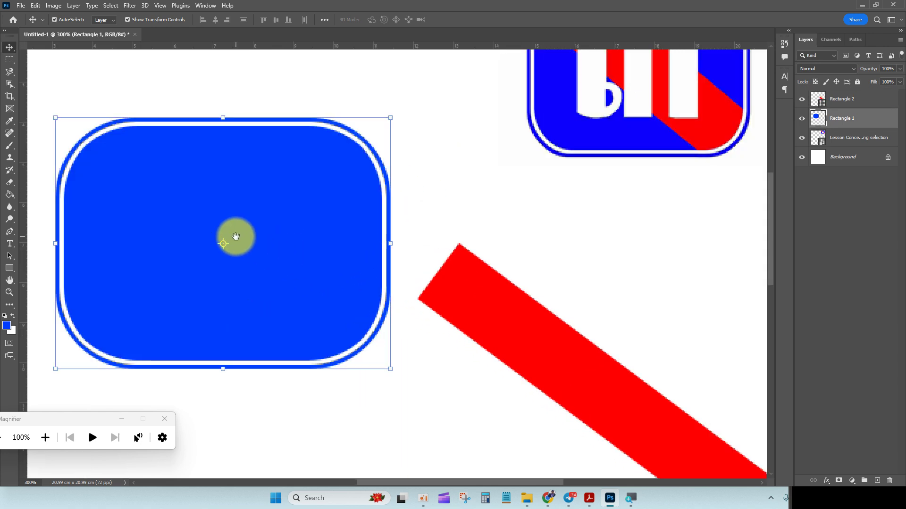
pyautogui.hscroll(-1, 142, 212)
pyautogui.click(10, 72)
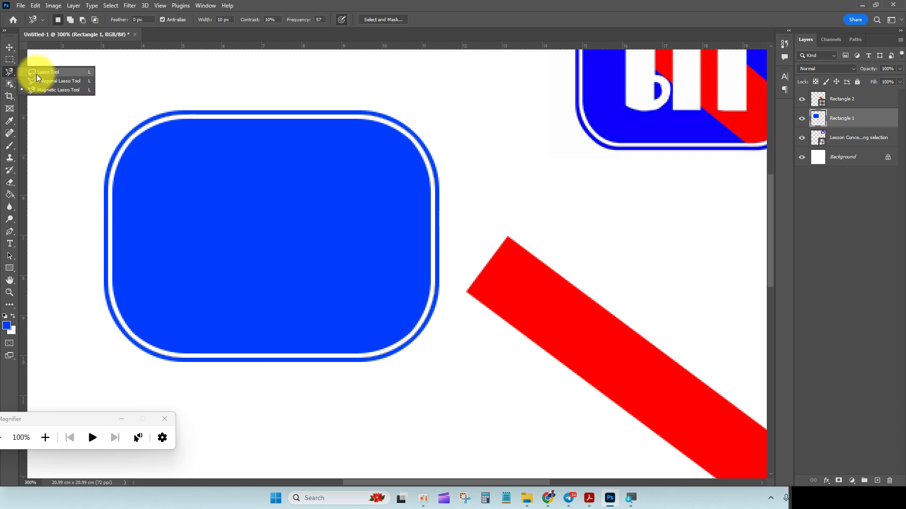
pyautogui.moveTo(119, 163)
pyautogui.mouseDown()
pyautogui.moveTo(139, 134)
pyautogui.moveTo(210, 119)
pyautogui.mouseUp()
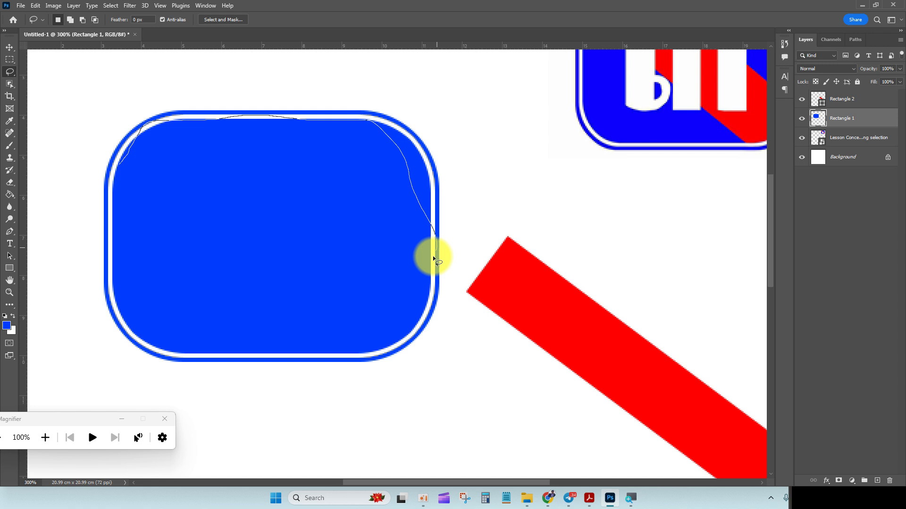
pyautogui.moveTo(230, 256); pyautogui.dragTo(236, 247)
pyautogui.click(236, 247)
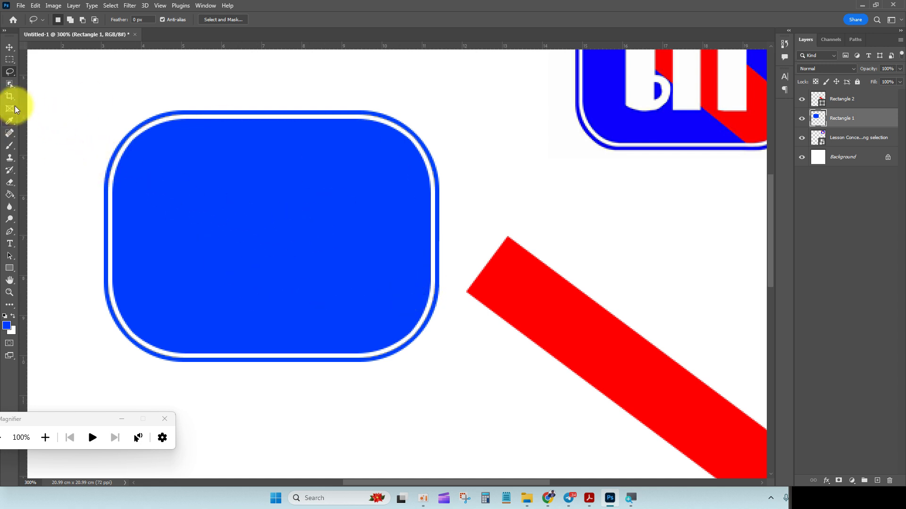
# Try to select the blue shape's inner area with the Rectangular Marquee tool and deselect it.
pyautogui.click(10, 60)
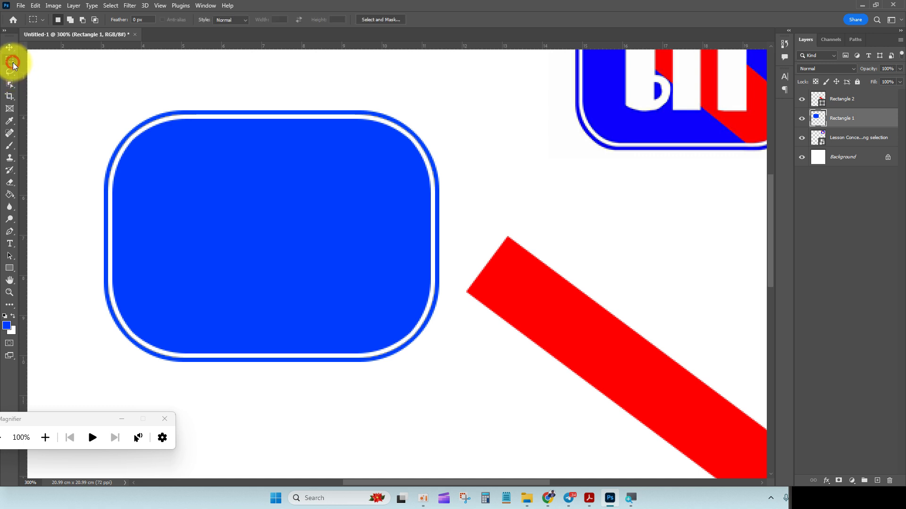
pyautogui.click(41, 63)
pyautogui.moveTo(139, 145); pyautogui.dragTo(416, 334)
pyautogui.hotkey('ctrl', 'd')
pyautogui.press('v')
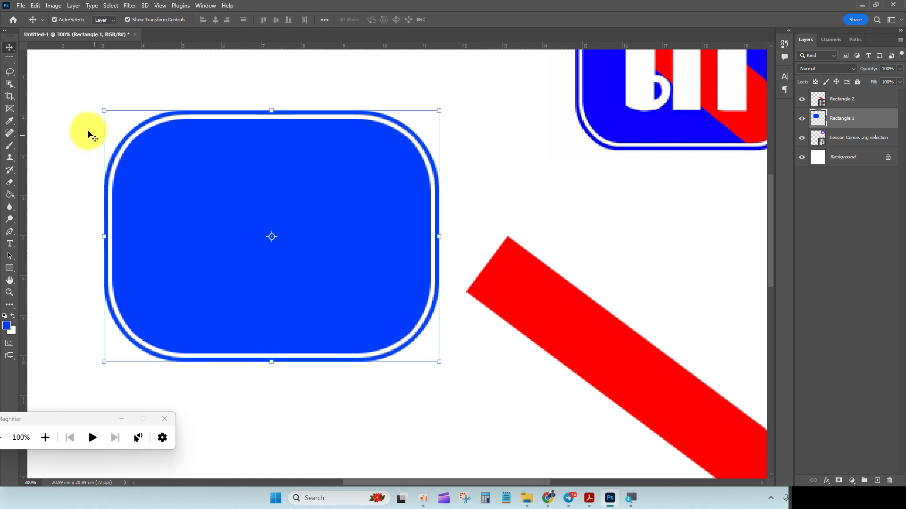
# Select the blue area inside the white band with the Magic Wand tool.
pyautogui.click(12, 89)
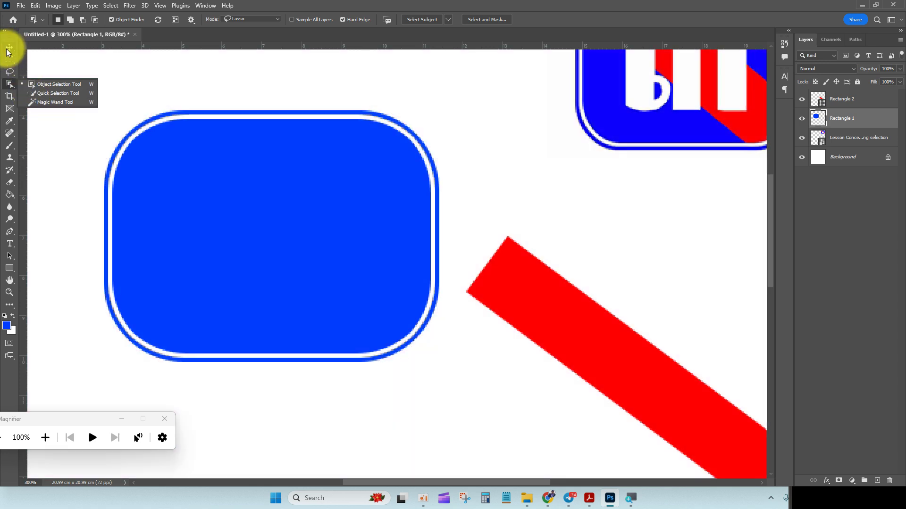
pyautogui.click(9, 49)
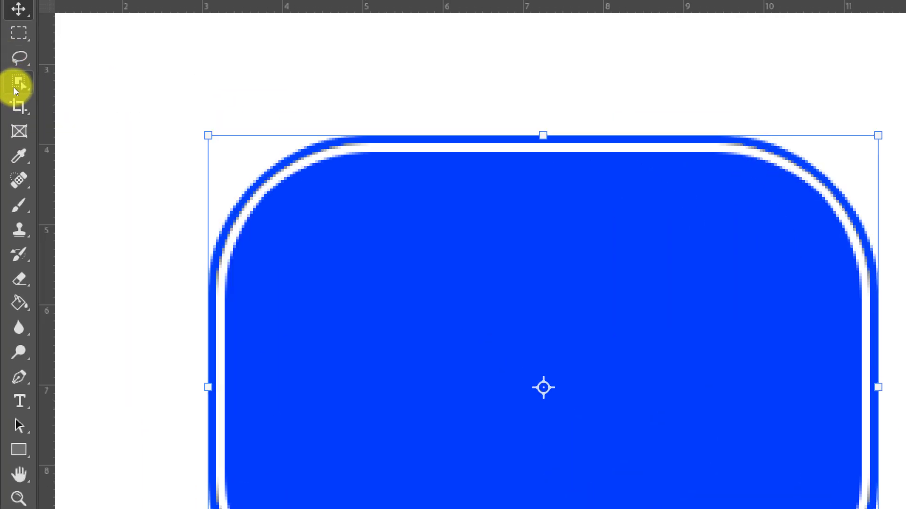
pyautogui.rightClick(13, 87)
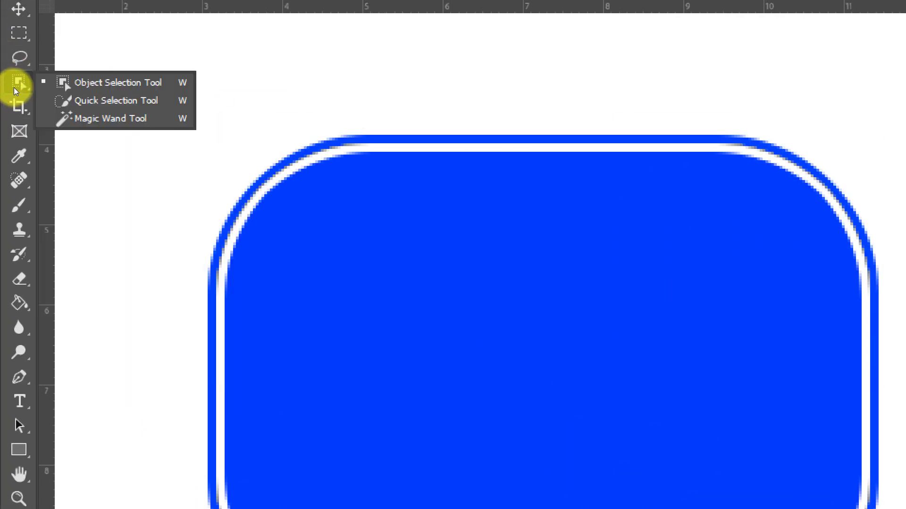
pyautogui.click(56, 112)
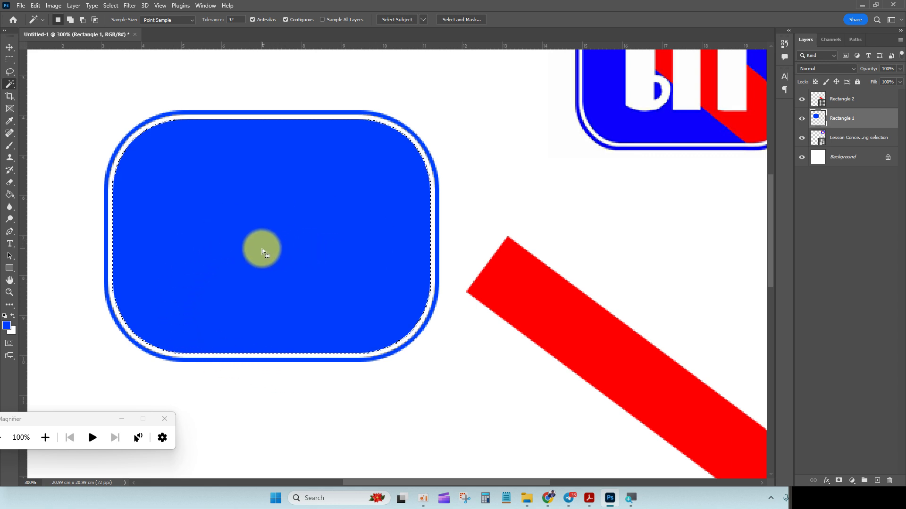
# Discard the inner selection and try the Magic Wand on the outer blue ring and the white band.
pyautogui.hotkey('ctrl', 'd')
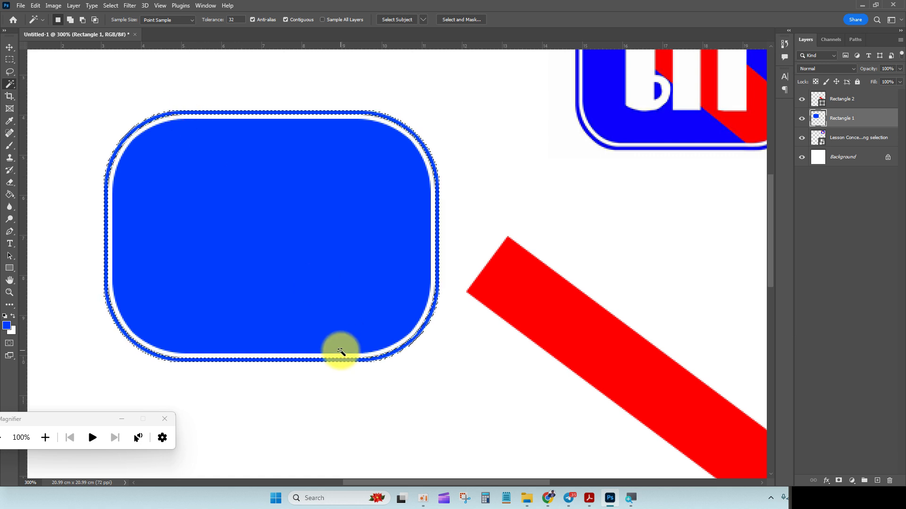
pyautogui.hotkey('ctrl', 'd')
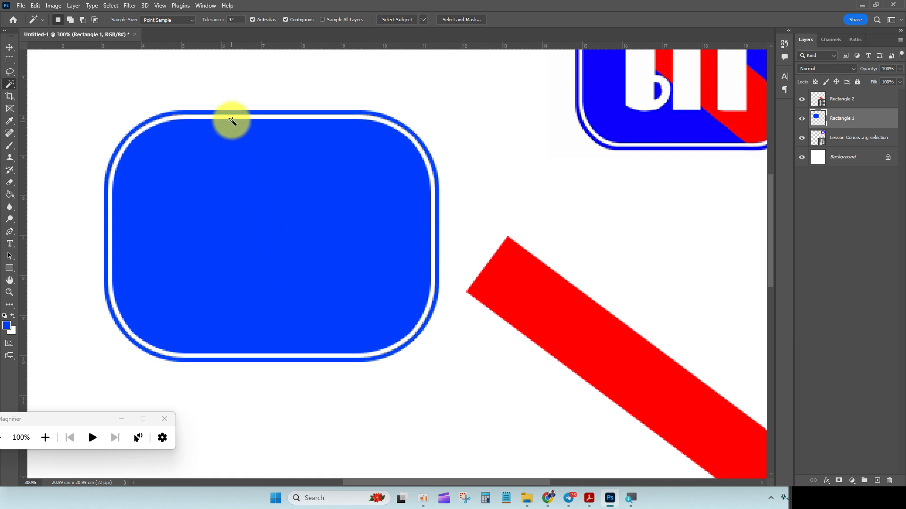
pyautogui.click(226, 120)
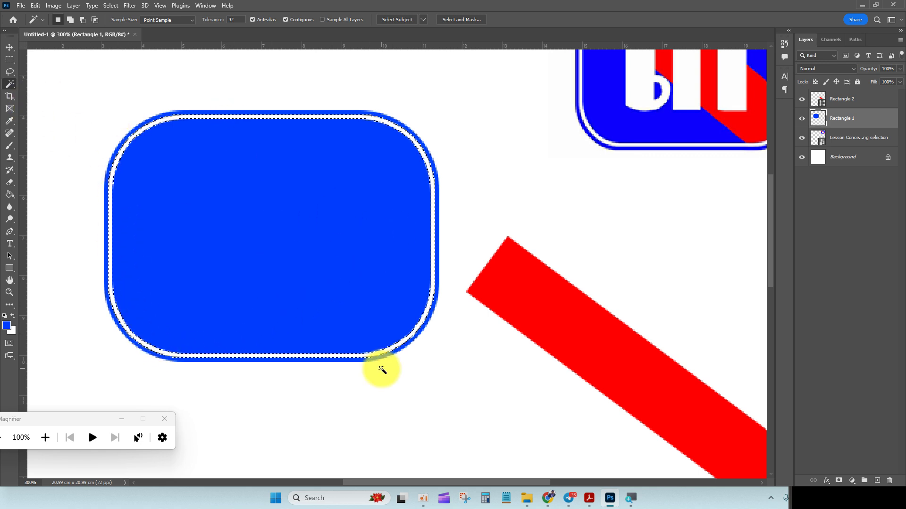
# Place Leaf.jpg from the 002-Photoshop Lesson Move Tool folder over the blue rounded shape.
pyautogui.moveTo(525, 495)
pyautogui.click(523, 474)
pyautogui.click(483, 414)
pyautogui.click(554, 185)
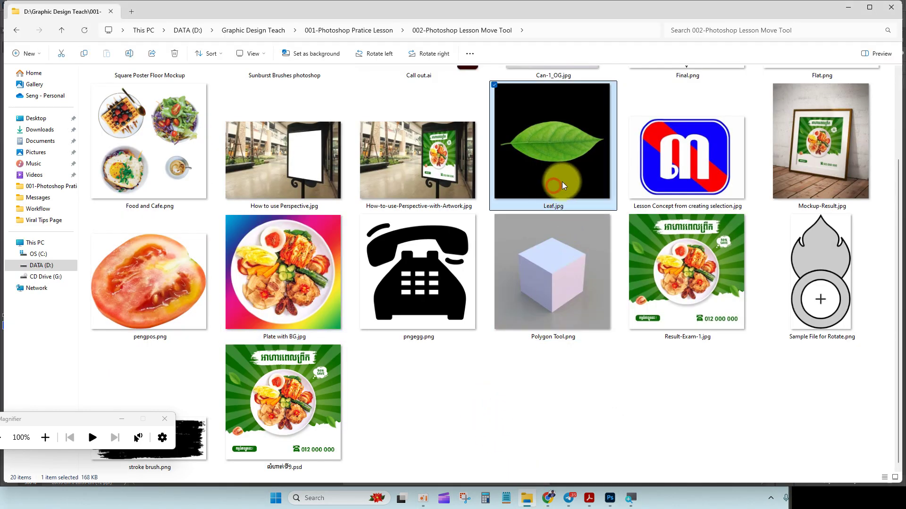
pyautogui.rightClick(564, 181)
pyautogui.click(543, 174)
pyautogui.moveTo(544, 190); pyautogui.dragTo(332, 301)
pyautogui.moveTo(477, 193); pyautogui.dragTo(384, 195)
pyautogui.click(466, 19)
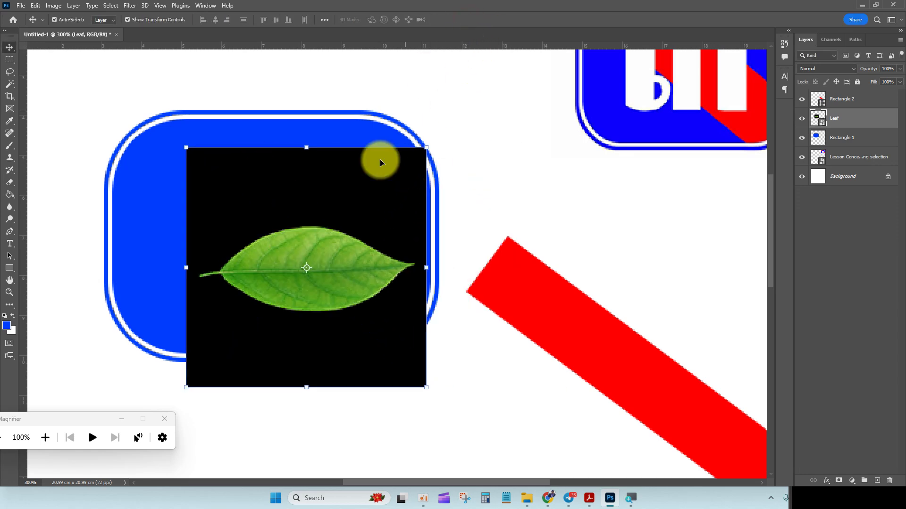
# Rasterize the leaf layer, delete its black background with the Magic Wand tool and deselect.
pyautogui.rightClick(836, 120)
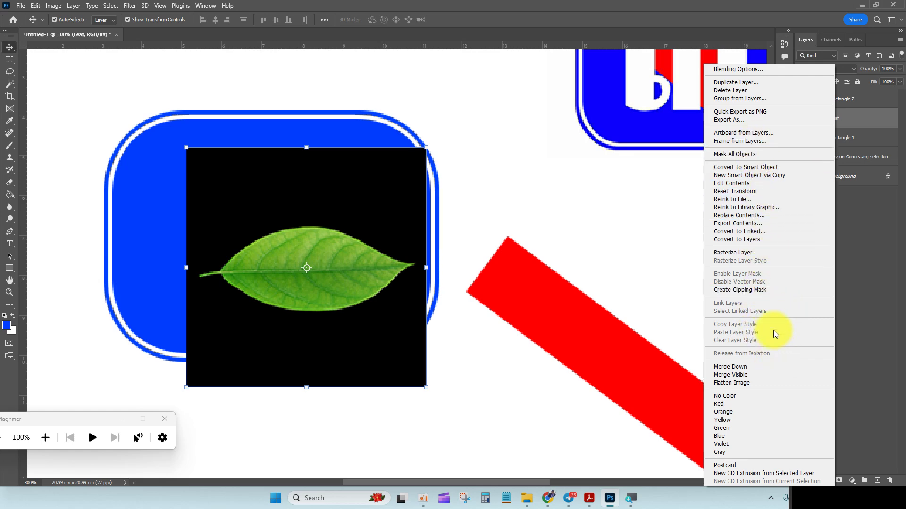
pyautogui.click(750, 254)
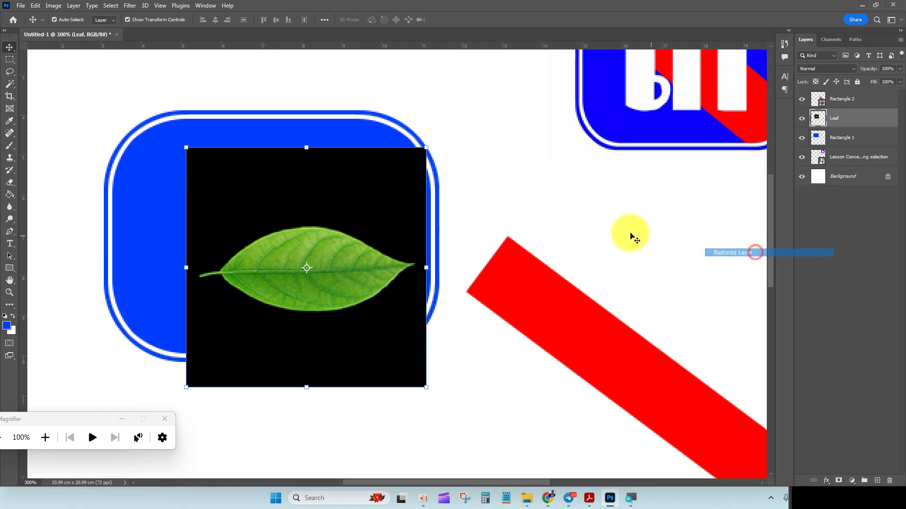
pyautogui.click(12, 86)
pyautogui.rightClick(13, 86)
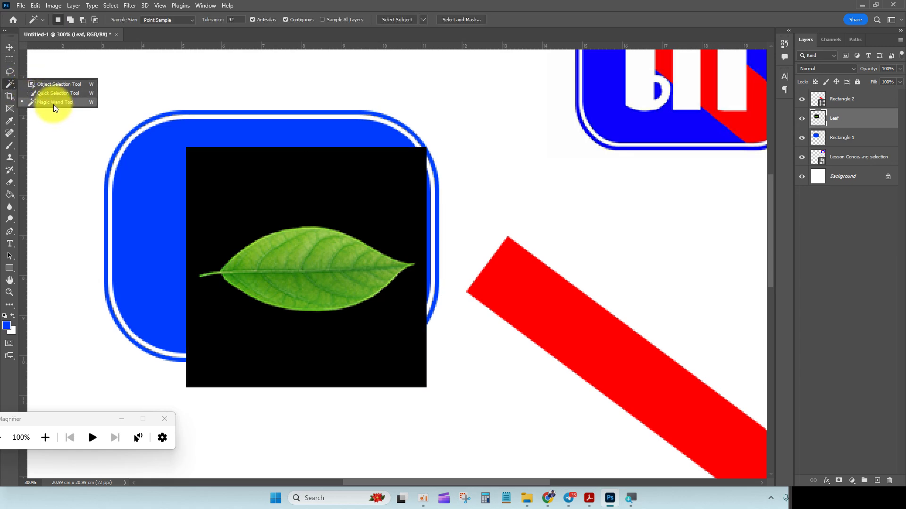
pyautogui.click(53, 104)
pyautogui.click(270, 183)
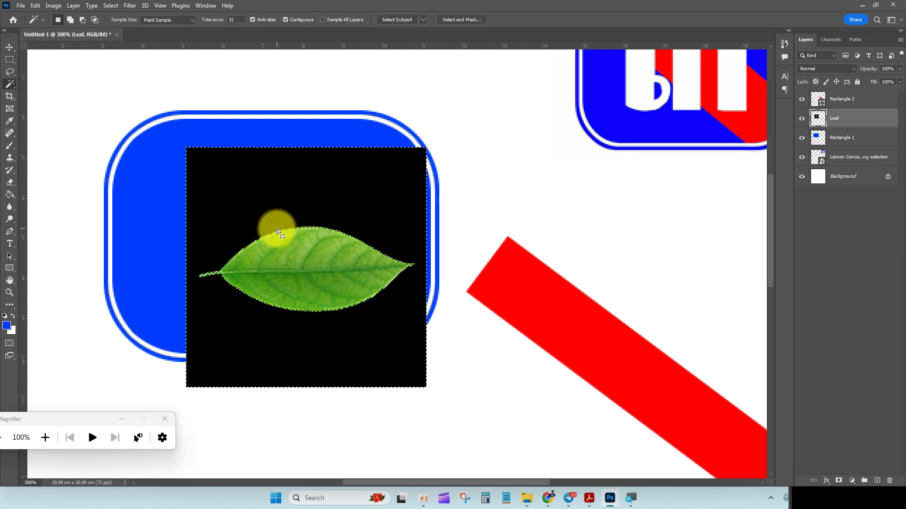
pyautogui.press('Delete')
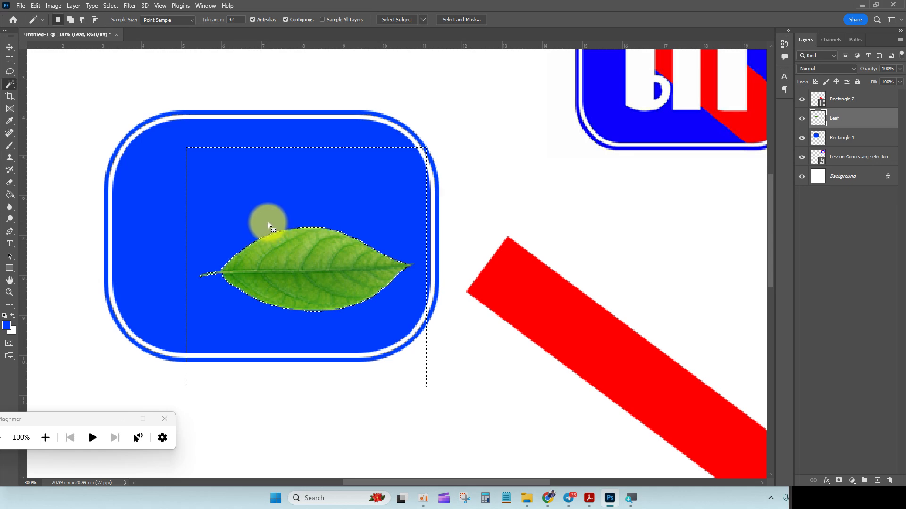
pyautogui.hotkey('ctrl', 'd')
# Delete the leaf layer and shift the blue rounded shape about 0.18 cm sideways and 0.35 cm up.
pyautogui.press('v')
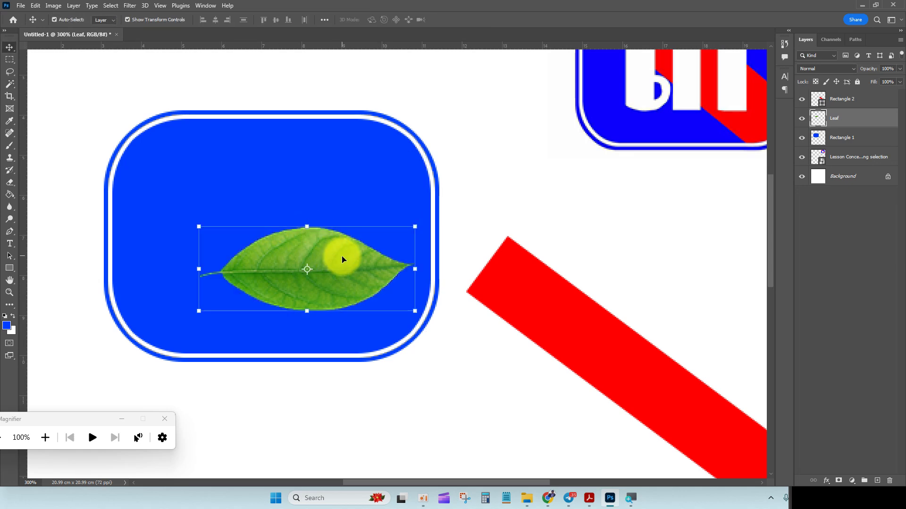
pyautogui.moveTo(347, 289)
pyautogui.mouseDown()
pyautogui.moveTo(348, 281)
pyautogui.moveTo(343, 294)
pyautogui.mouseUp()
pyautogui.press('Delete')
pyautogui.moveTo(338, 216)
pyautogui.mouseDown()
pyautogui.moveTo(358, 270)
pyautogui.moveTo(344, 202)
pyautogui.mouseUp()
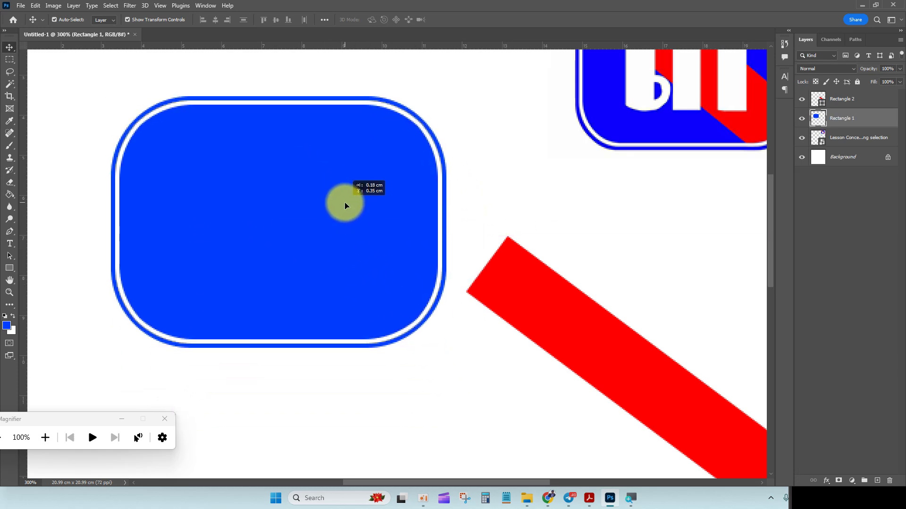
# Select the blue area inside the white band with the Magic Wand and copy it to a new layer.
pyautogui.click(12, 84)
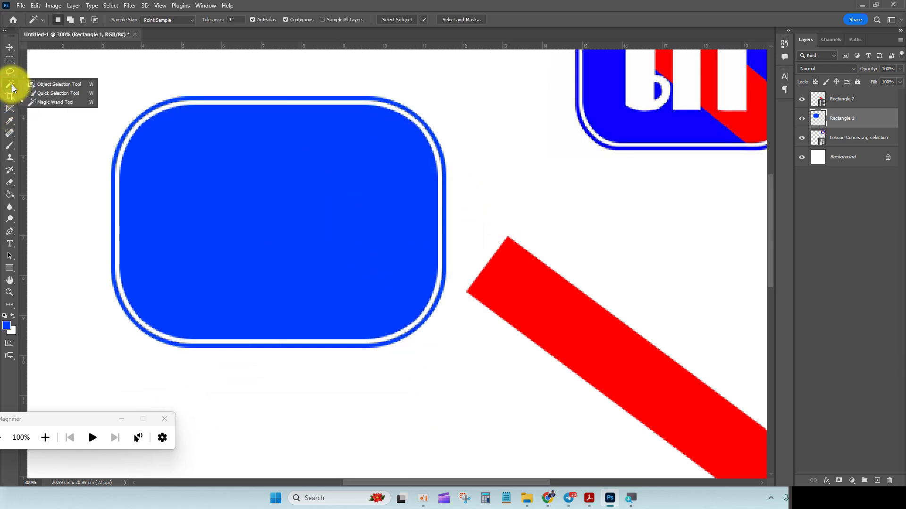
pyautogui.click(53, 101)
pyautogui.click(245, 241)
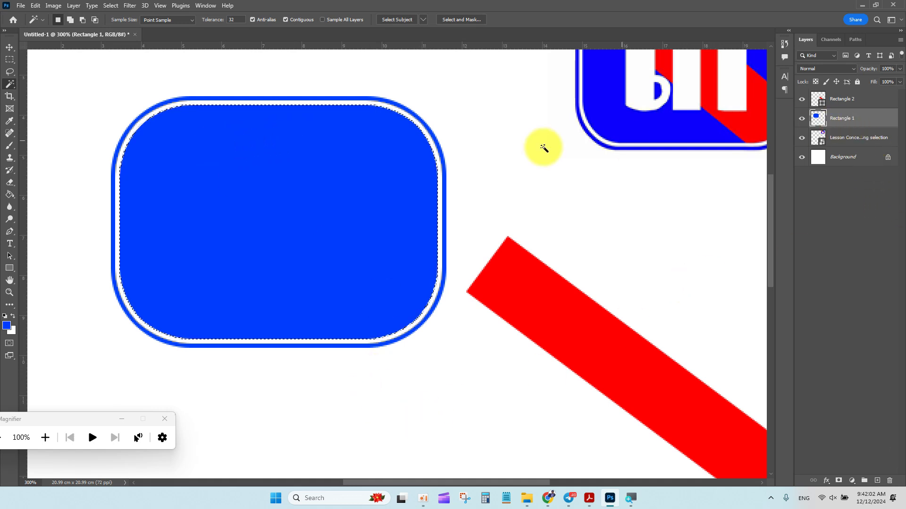
pyautogui.scroll(1, 203, 230)
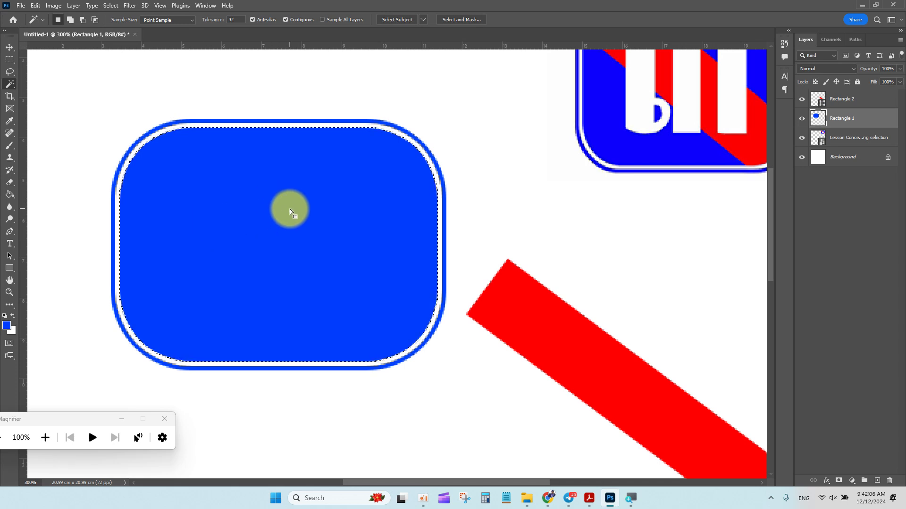
pyautogui.scroll(1, 289, 208)
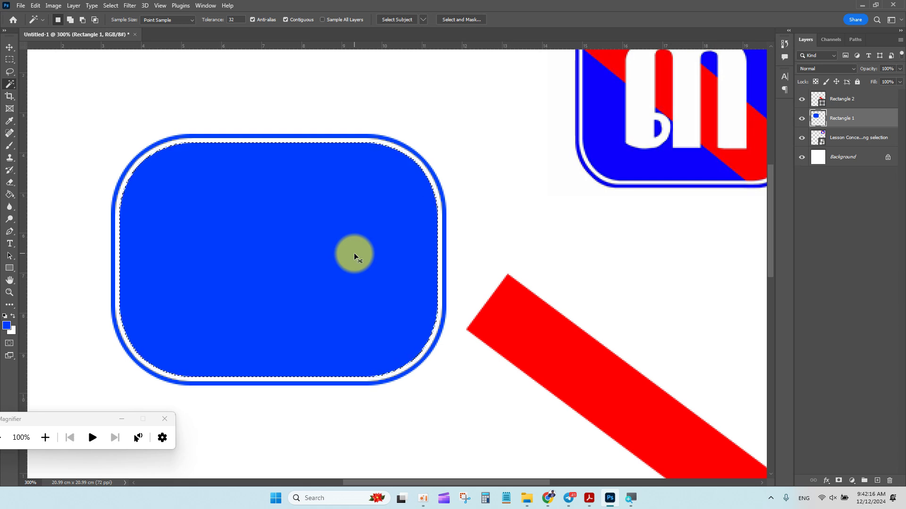
pyautogui.hotkey('ctrl', 'j')
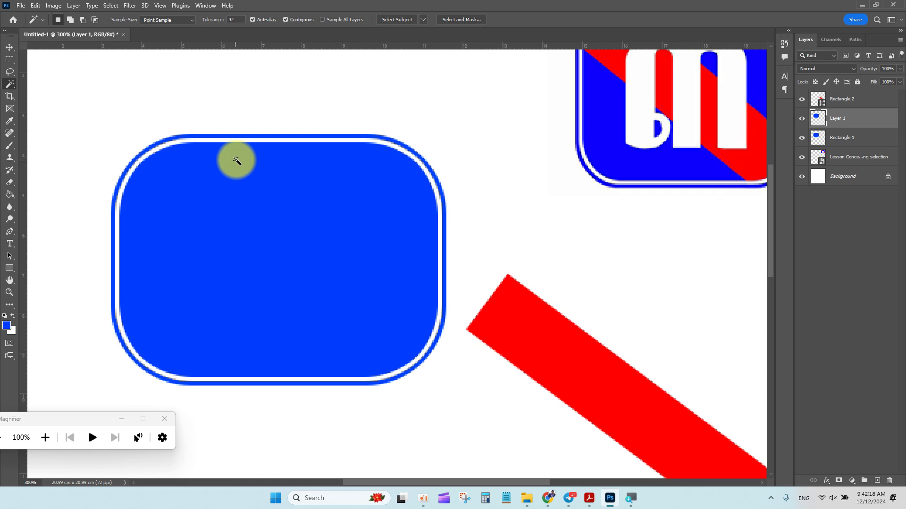
# Try moving the copied inner blue area off the rounded shape and undo the move.
pyautogui.click(9, 48)
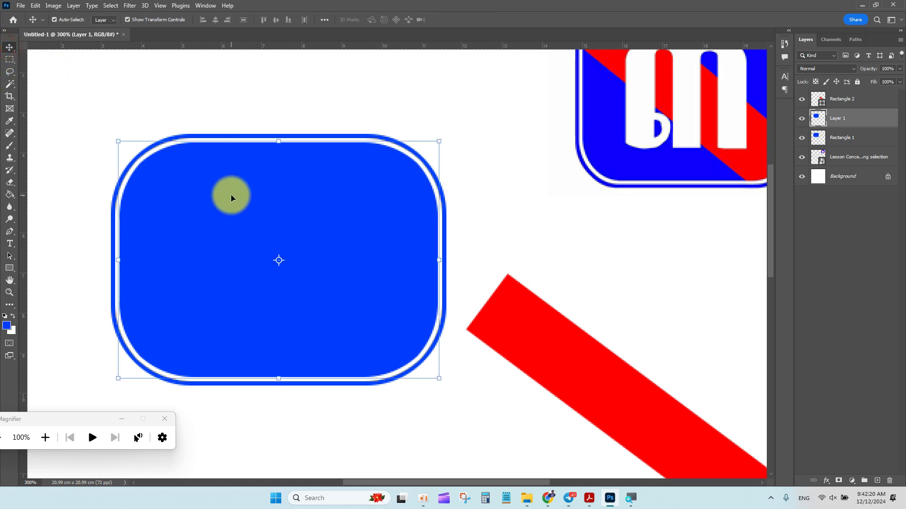
pyautogui.moveTo(223, 212); pyautogui.dragTo(301, 160)
pyautogui.hotkey('ctrl', 'z')
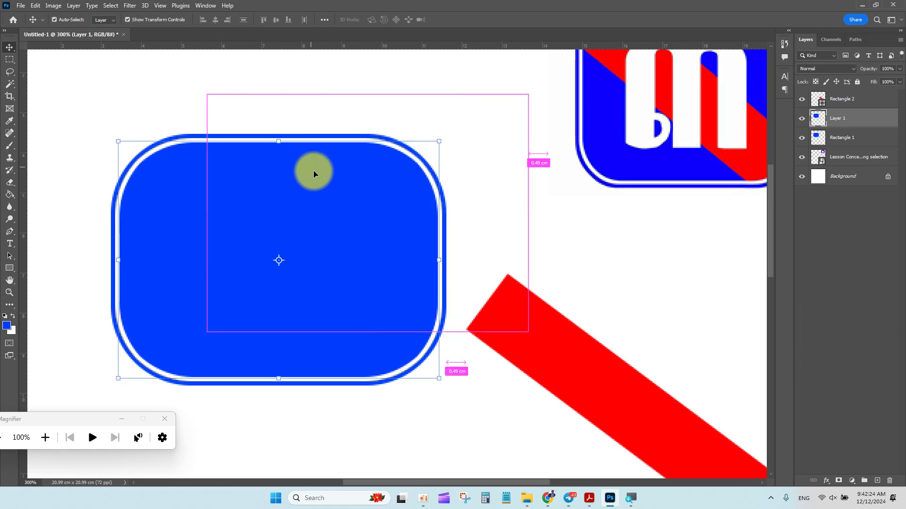
# Lay the red stripe diagonally across the blue shape and clip it to the copied inner blue layer.
pyautogui.moveTo(651, 395); pyautogui.dragTo(243, 196)
pyautogui.scroll(2, 301, 245)
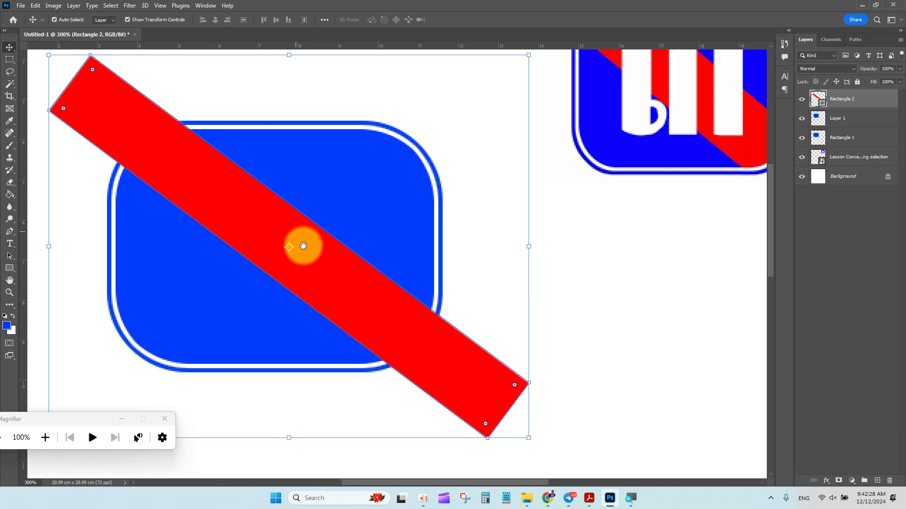
pyautogui.rightClick(847, 102)
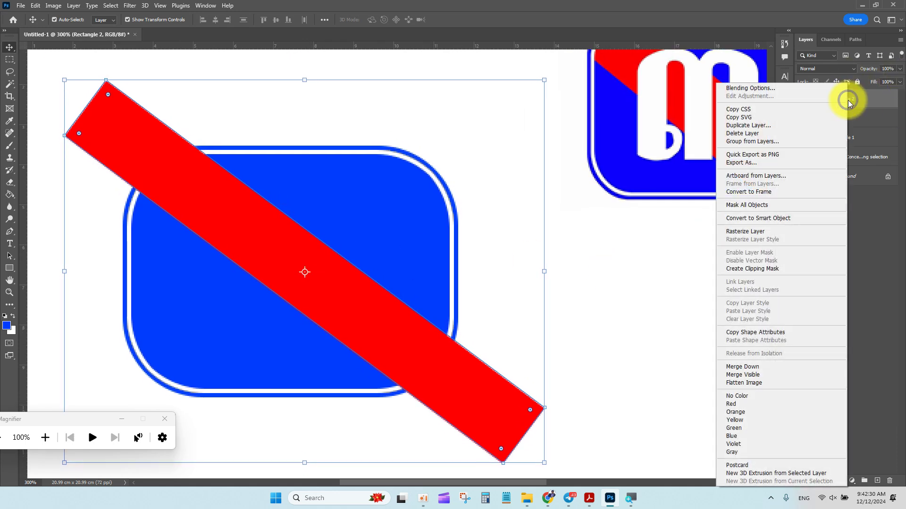
pyautogui.click(787, 269)
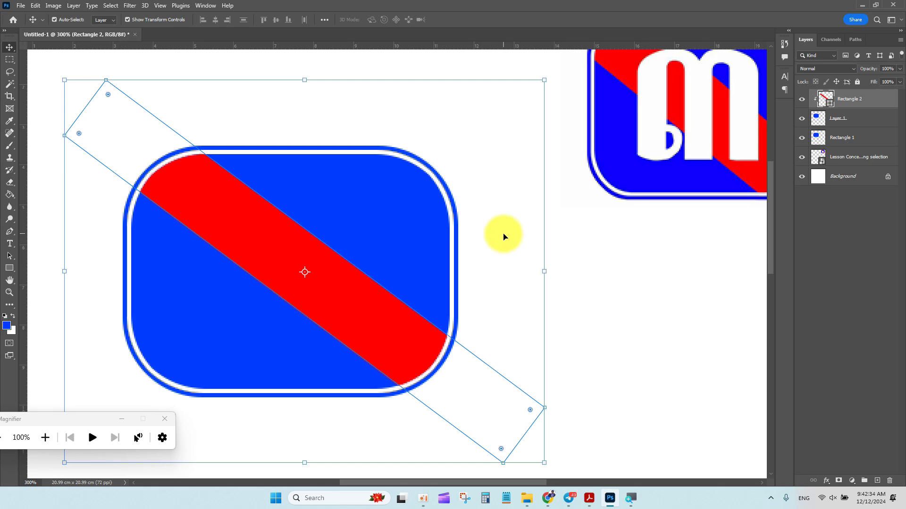
# Shift the red stripe slightly down and to the right within its clipping area and deselect it.
pyautogui.click(525, 190)
pyautogui.moveTo(192, 202); pyautogui.dragTo(220, 213)
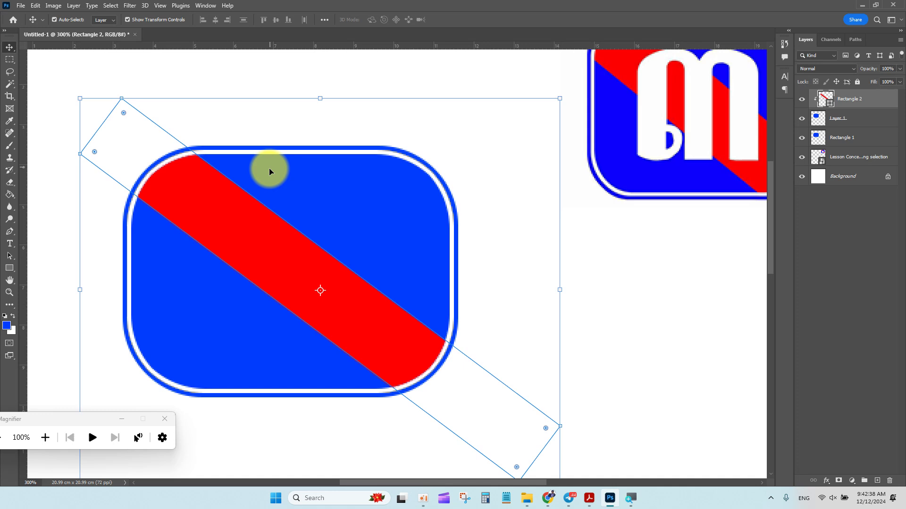
pyautogui.click(274, 74)
# Move the striped inner area off the outlined shape, nudge the outlined shape, and fit the striped area back inside the white band.
pyautogui.moveTo(315, 185); pyautogui.dragTo(599, 286)
pyautogui.moveTo(198, 172); pyautogui.dragTo(191, 155)
pyautogui.moveTo(490, 303); pyautogui.dragTo(276, 218)
pyautogui.click(582, 304)
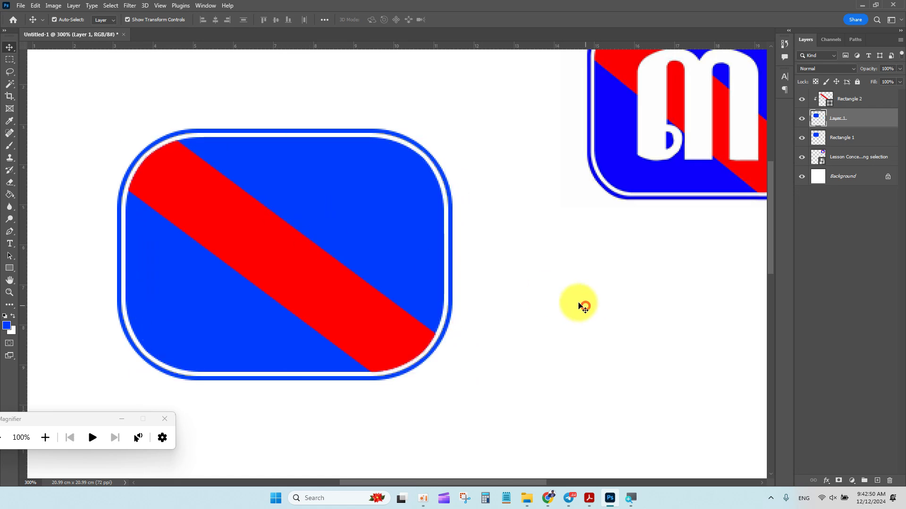
# Scale the stripe, inner area and outlined shape together to 64.23% and apply the transform.
pyautogui.scroll(-1, 354, 255)
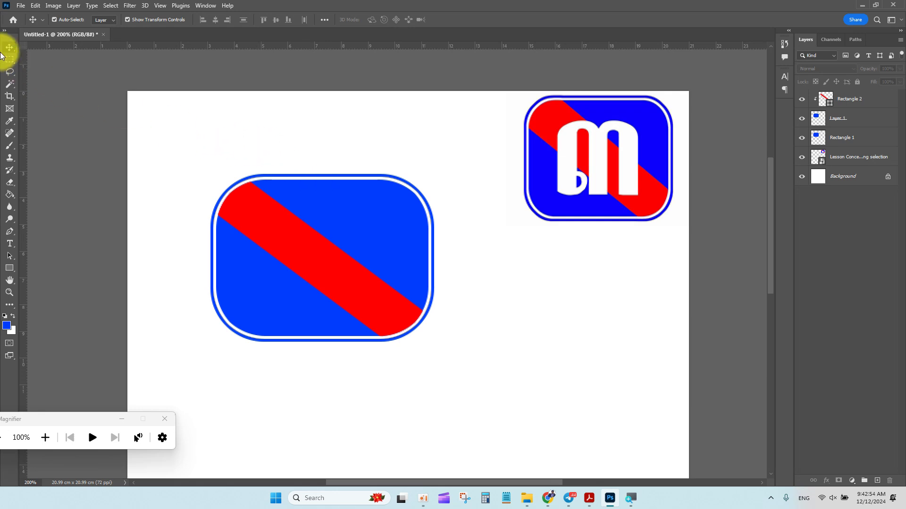
pyautogui.moveTo(179, 115); pyautogui.dragTo(447, 348)
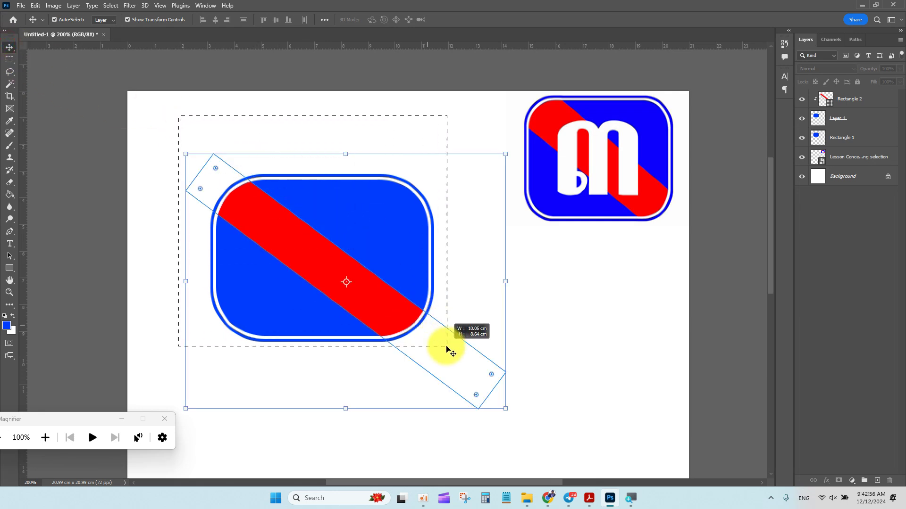
pyautogui.moveTo(505, 154); pyautogui.dragTo(391, 246)
pyautogui.moveTo(322, 301); pyautogui.dragTo(333, 211)
pyautogui.click(465, 20)
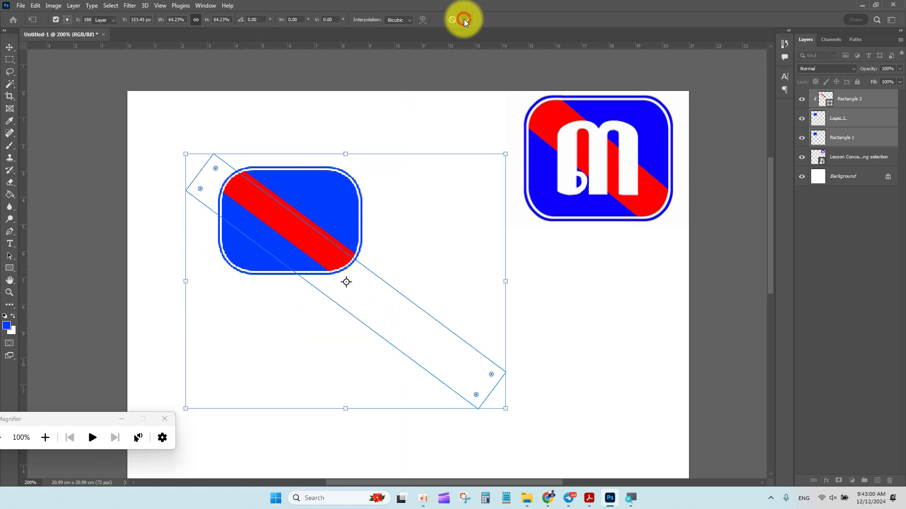
pyautogui.click(564, 340)
# Choose the Horizontal Type tool from the group of type tools.
pyautogui.scroll(1, 329, 279)
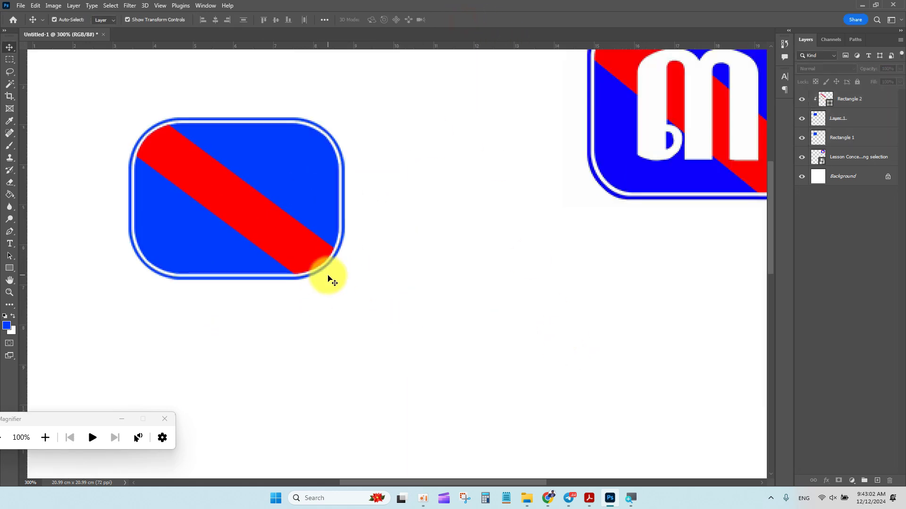
pyautogui.moveTo(360, 259); pyautogui.dragTo(318, 310)
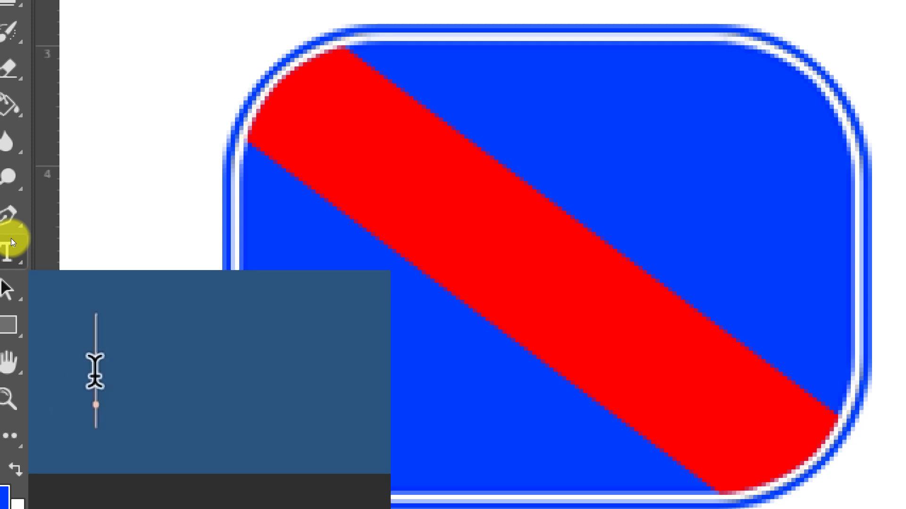
pyautogui.click(11, 242)
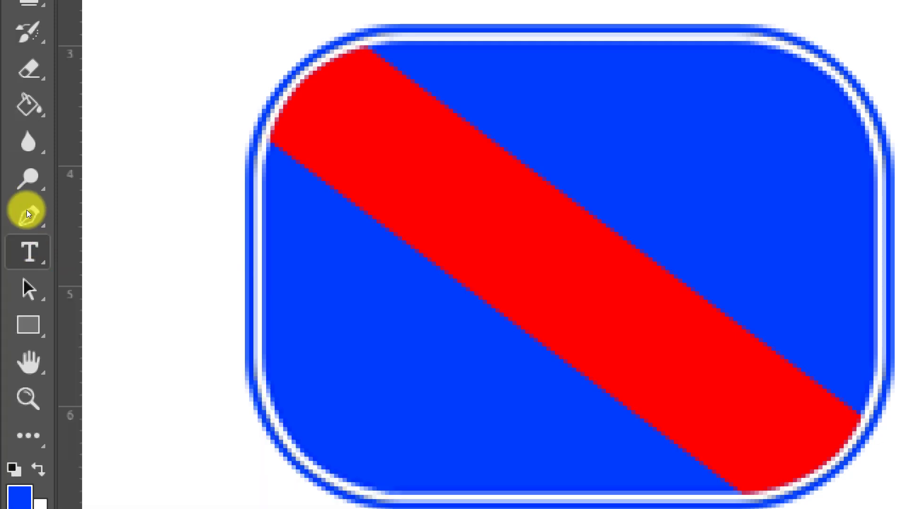
pyautogui.click(13, 246)
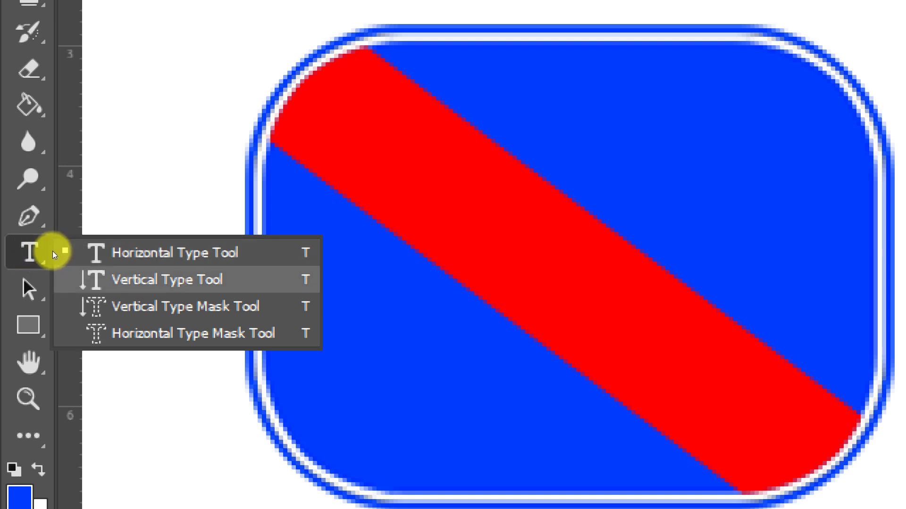
pyautogui.press('Down')
pyautogui.press('Down')
pyautogui.press('Down')
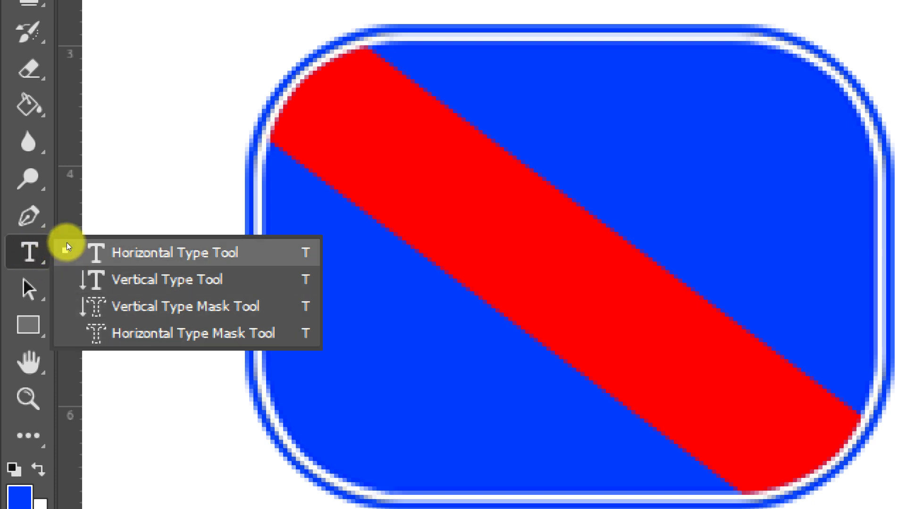
pyautogui.click(48, 246)
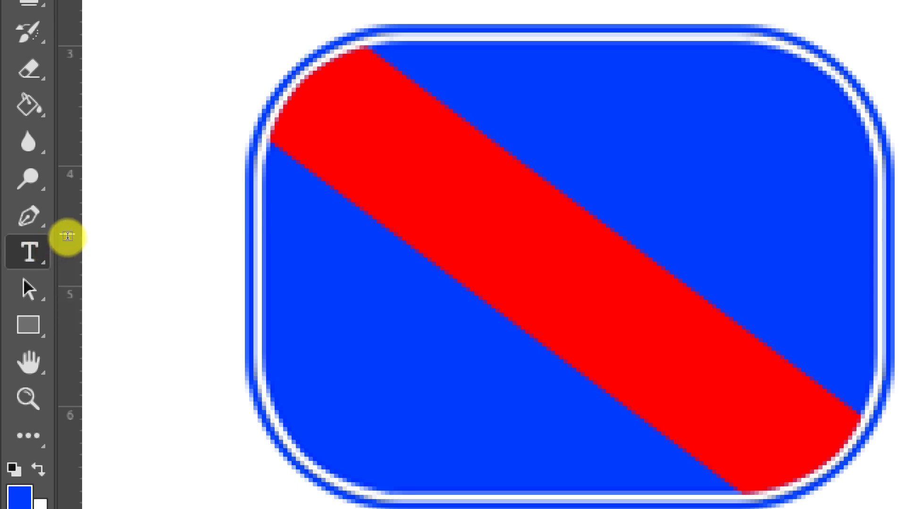
pyautogui.press('super+minus')
pyautogui.press('super+minus')
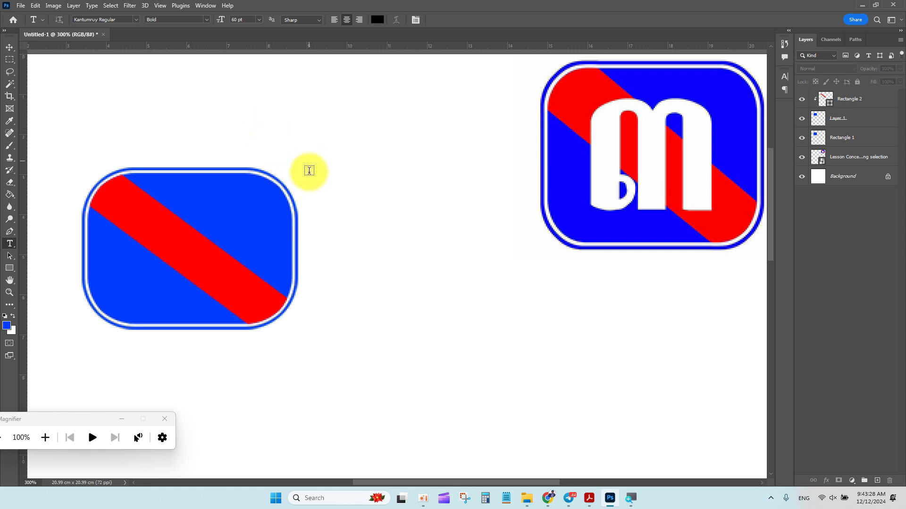
pyautogui.click(264, 132)
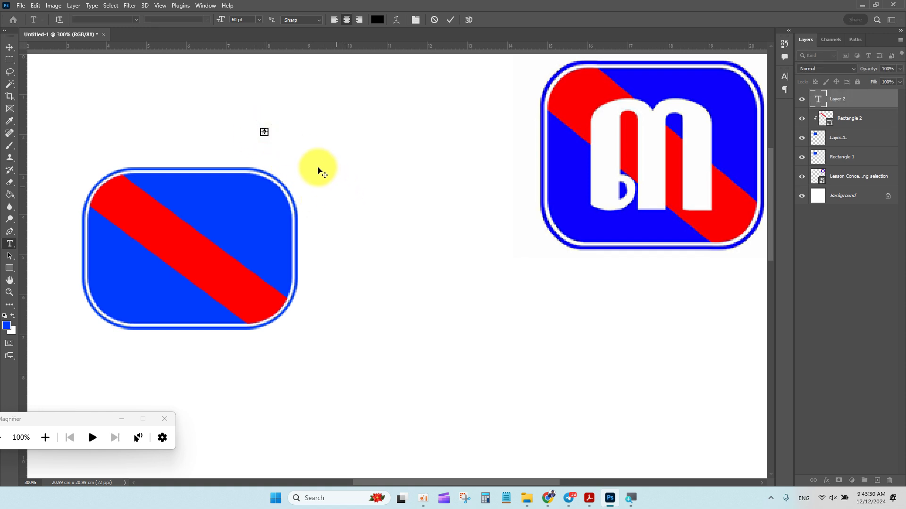
pyautogui.click(8, 48)
pyautogui.click(263, 140)
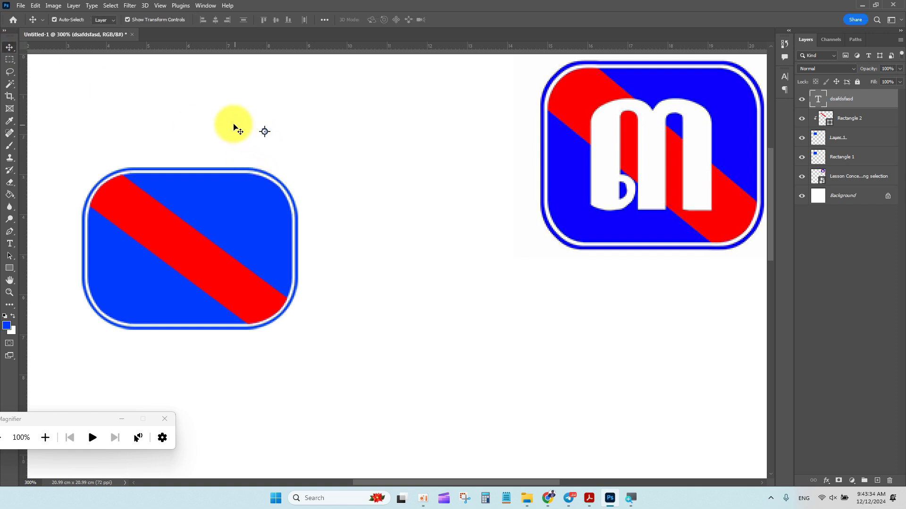
pyautogui.press('Delete')
pyautogui.click(166, 114)
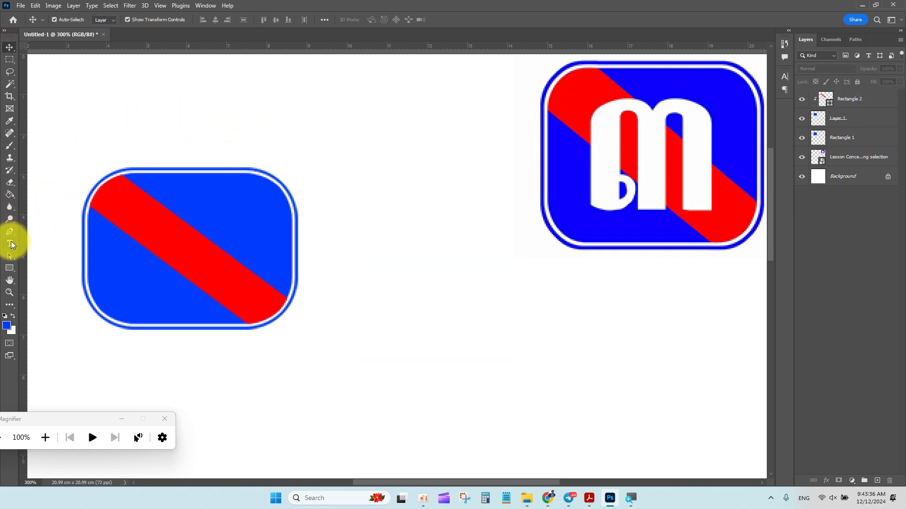
# Add the point text "FERTGS" in Myriad Pro Regular at 100 pt beside the striped logo.
pyautogui.press('t')
pyautogui.click(247, 20)
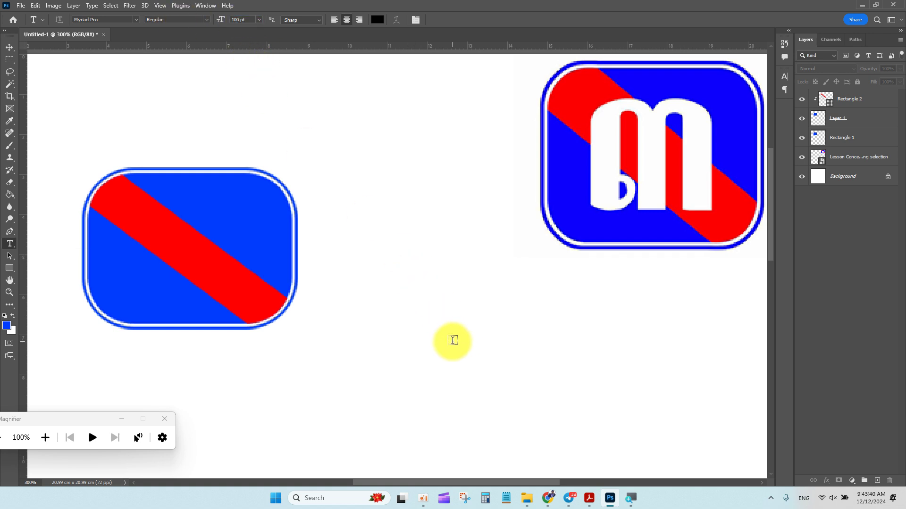
pyautogui.click(438, 140)
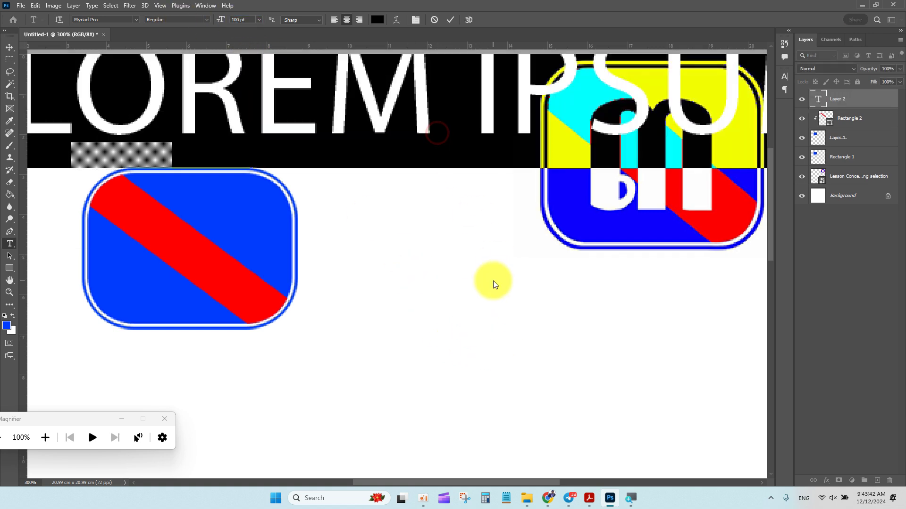
pyautogui.write('FERTIGS')
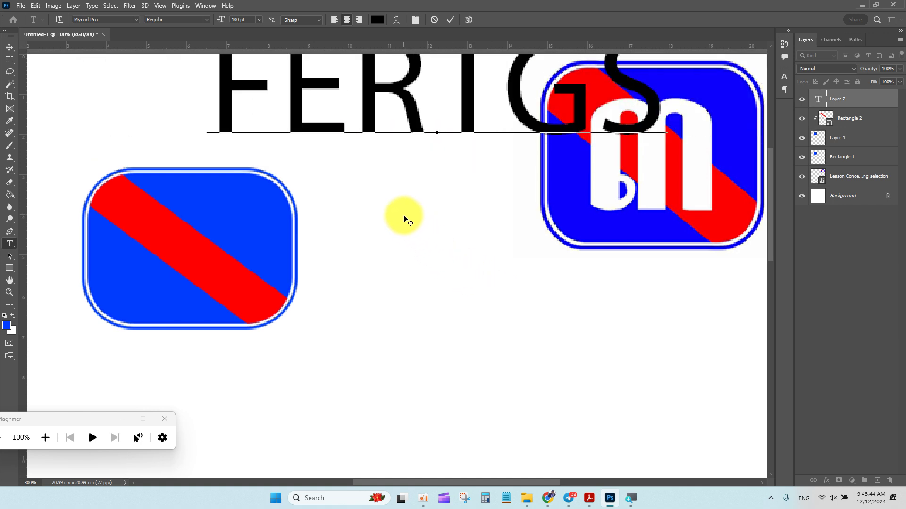
# Move the FERTGS text below the striped logo and scale it down to 71.19 pt.
pyautogui.hotkey('ctrl', '0')
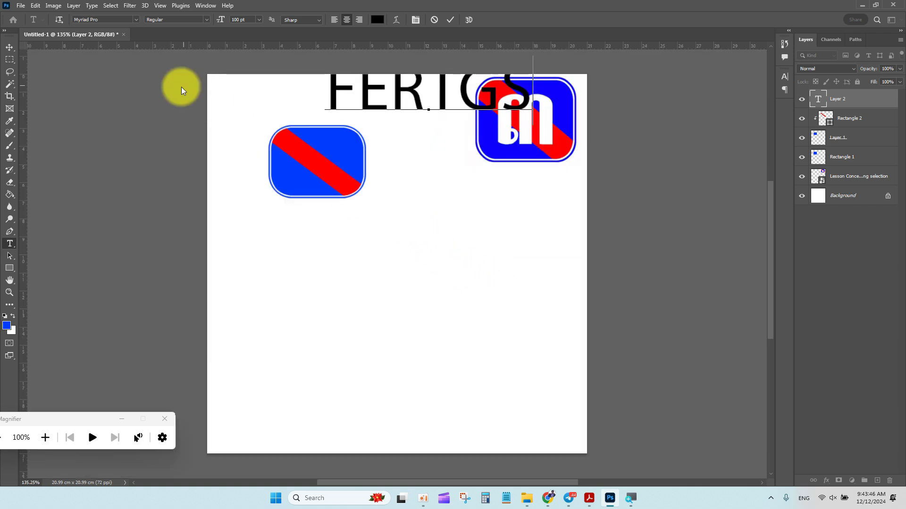
pyautogui.click(9, 47)
pyautogui.moveTo(439, 100); pyautogui.dragTo(404, 269)
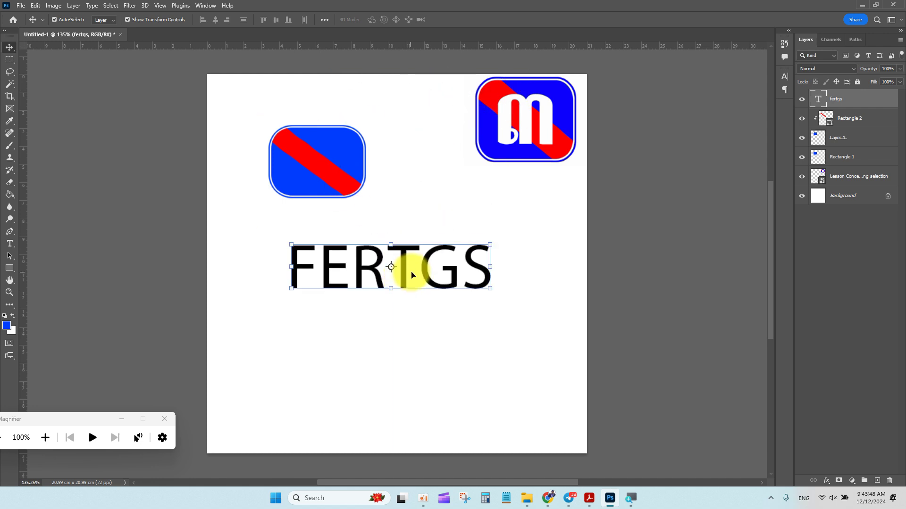
pyautogui.moveTo(491, 241); pyautogui.dragTo(402, 253)
pyautogui.press('Return')
pyautogui.scroll(2, 402, 254)
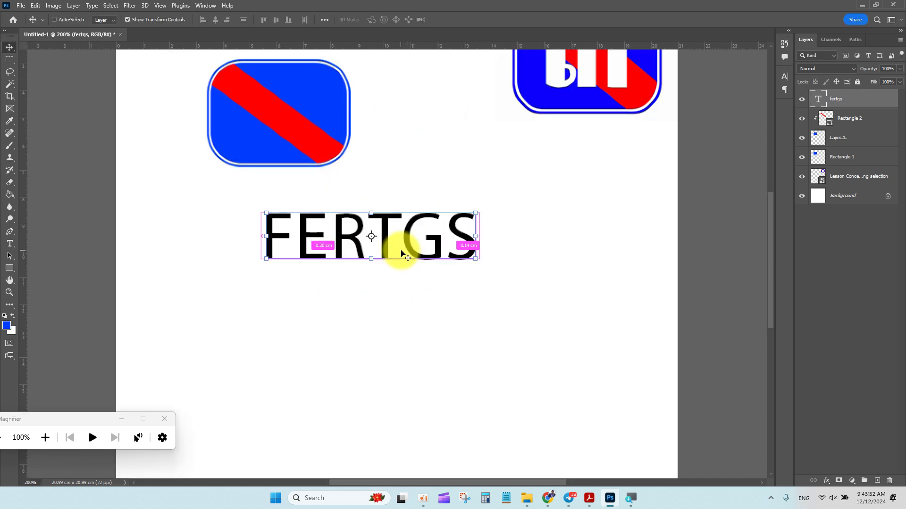
# Draw a wide paragraph text box below FERTGS and enter the filler text "fjadsfkajsdfkdffaf".
pyautogui.moveTo(352, 236); pyautogui.dragTo(380, 196)
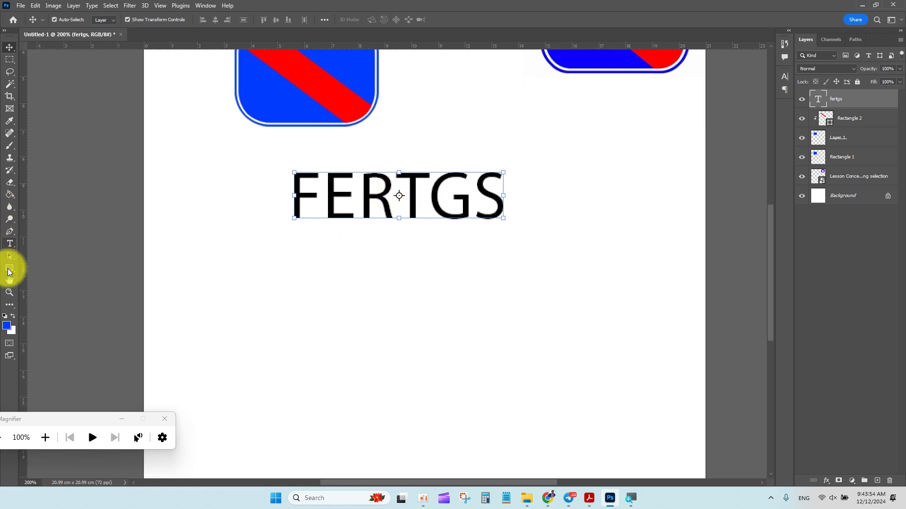
pyautogui.click(9, 244)
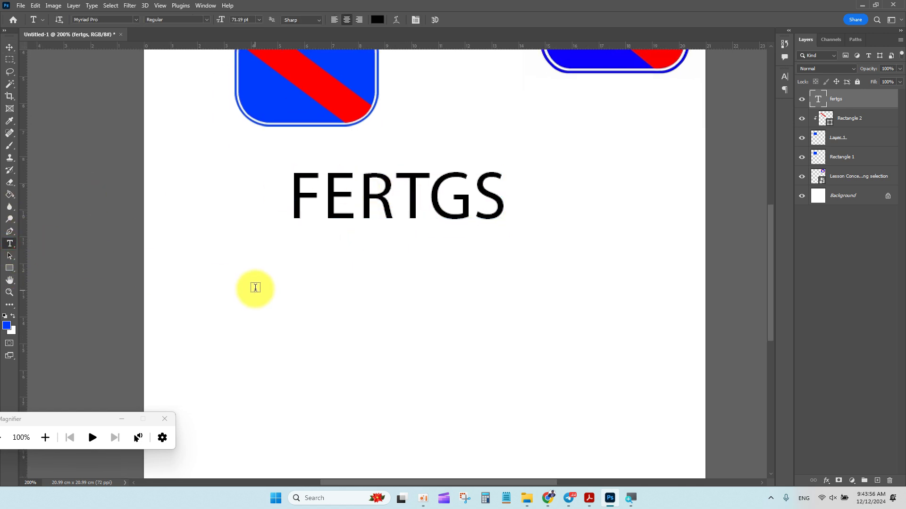
pyautogui.moveTo(191, 254); pyautogui.dragTo(675, 452)
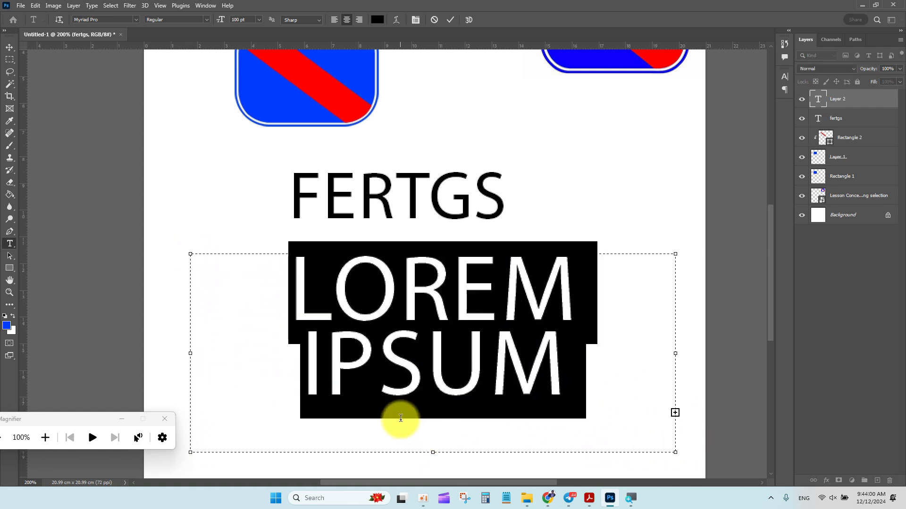
pyautogui.write('fjadsfkajsdfkdffaf')
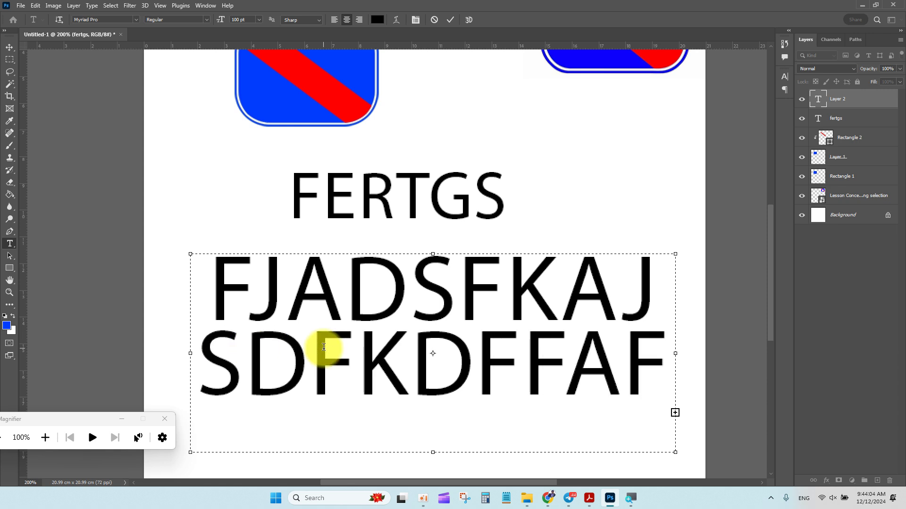
# Set all the text in the paragraph box to 30 pt.
pyautogui.hotkey('ctrl', 'a')
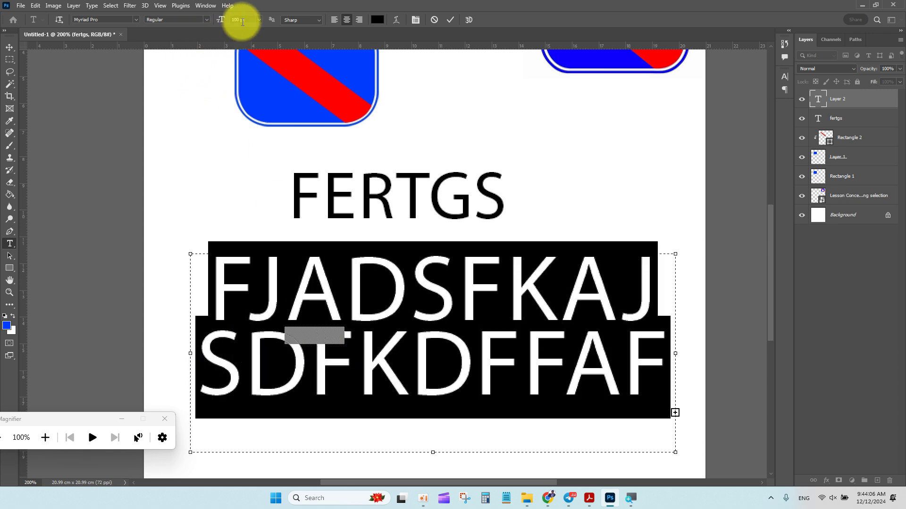
pyautogui.write('30')
pyautogui.press('Return')
# Replace the paragraph text with several lines of random filler letters starting with "JFKLAJKLDSJFLKA;JSFLJKASD".
pyautogui.click(479, 264)
pyautogui.doubleClick(461, 265)
pyautogui.click(460, 263)
pyautogui.hotkey('ctrl', 'a')
pyautogui.write('FFKAJDKFJALKFJASLKDF')
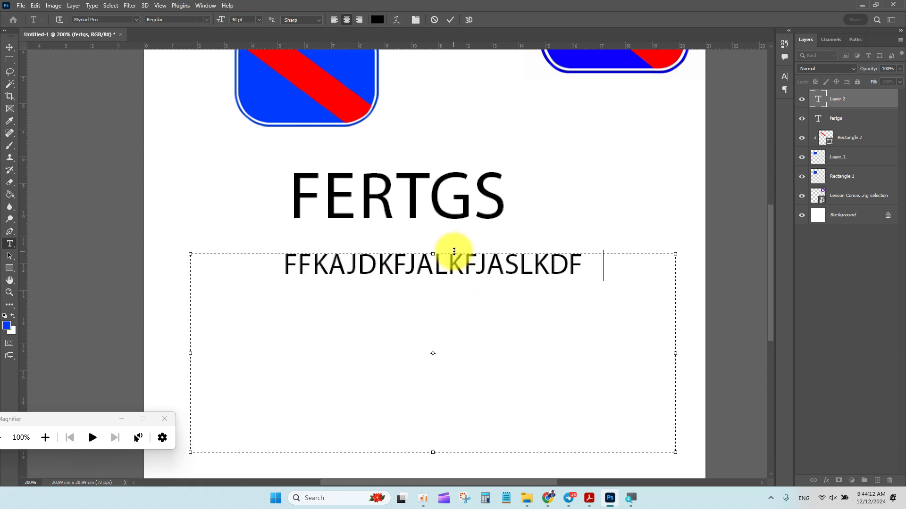
pyautogui.write('JSALKJKLJKJKL')
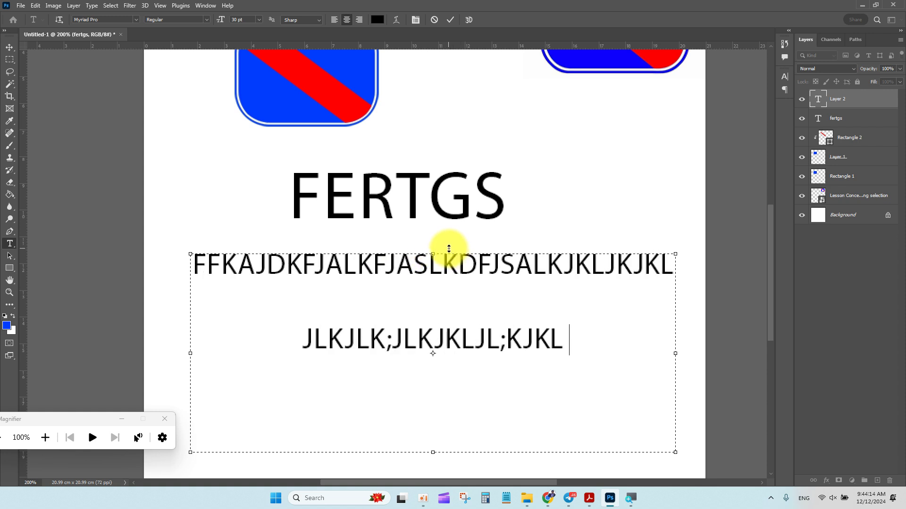
pyautogui.write('JLKJLK;JLKJKLJL;KJKLJKL;JKLJKKJL')
pyautogui.hotkey('ctrl', 'a')
pyautogui.write('JFKLAJKLDSJFLKA;JSFLJKASD')
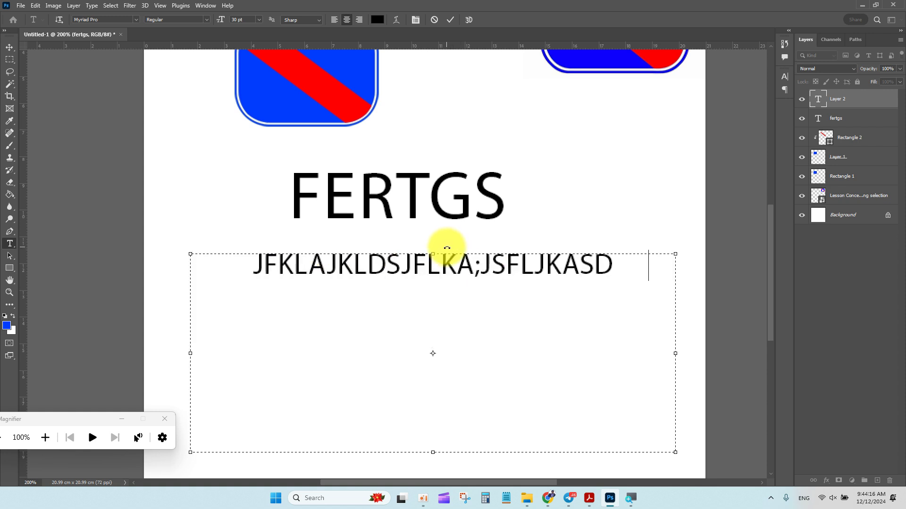
pyautogui.write('FJKLASDJFKASLJKF     JALSKDFKJLASDJKLFASJKDFKJASDFJLKASDKJLFJKLASFJKADJKFJKSDF')
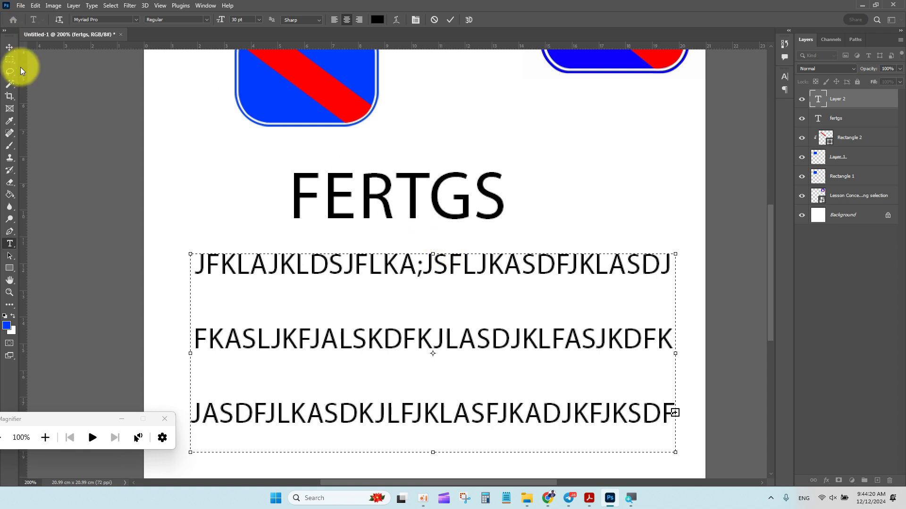
# Commit the paragraph, move the FERTGS heading up slightly, and reposition the paragraph box beneath it.
pyautogui.click(10, 48)
pyautogui.moveTo(410, 186)
pyautogui.mouseDown()
pyautogui.moveTo(455, 189)
pyautogui.moveTo(424, 153)
pyautogui.moveTo(378, 177)
pyautogui.moveTo(419, 169)
pyautogui.moveTo(412, 172)
pyautogui.moveTo(428, 188)
pyautogui.mouseUp()
pyautogui.moveTo(410, 260); pyautogui.dragTo(414, 237)
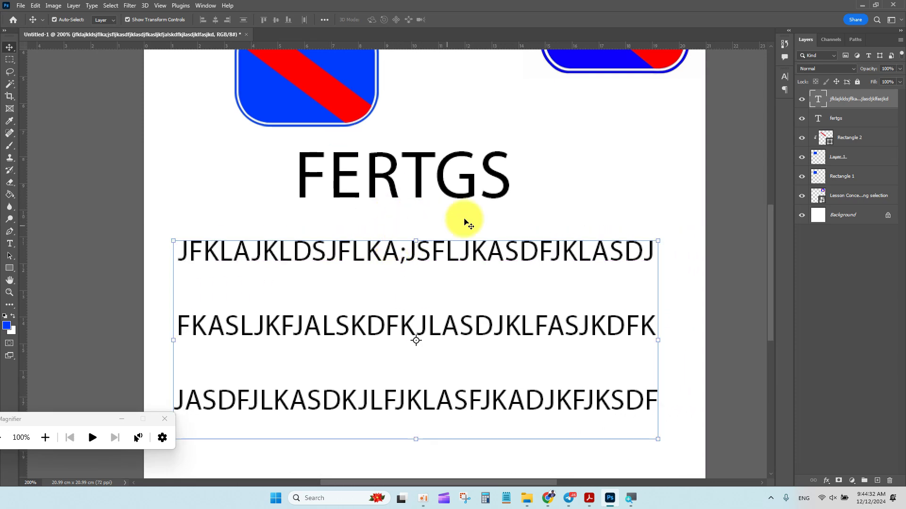
pyautogui.click(416, 188)
pyautogui.hotkey('ctrl', '0')
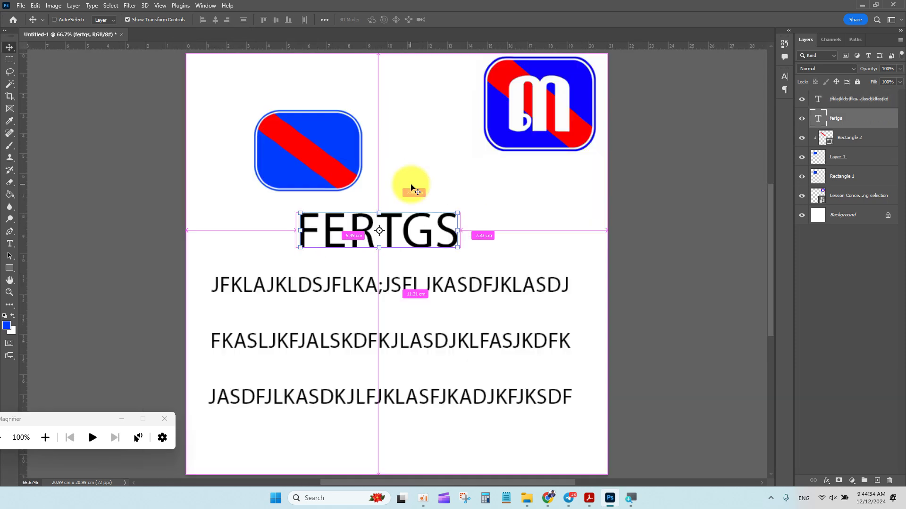
pyautogui.scroll(-1, 462, 250)
pyautogui.click(504, 262)
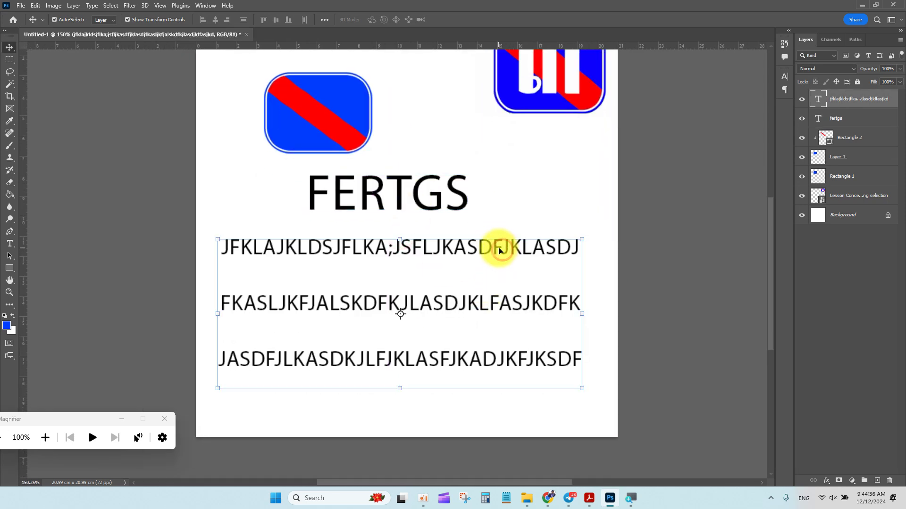
pyautogui.moveTo(473, 255)
pyautogui.mouseDown()
pyautogui.moveTo(499, 247)
pyautogui.moveTo(480, 249)
pyautogui.mouseUp()
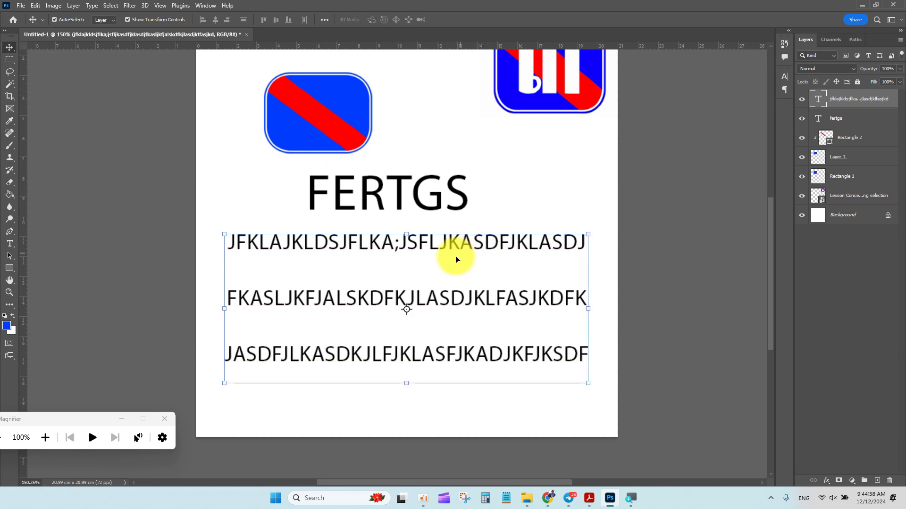
# Select all three visible lines of paragraph text and set their leading to Auto.
pyautogui.click(9, 243)
pyautogui.click(336, 290)
pyautogui.moveTo(230, 239); pyautogui.dragTo(590, 354)
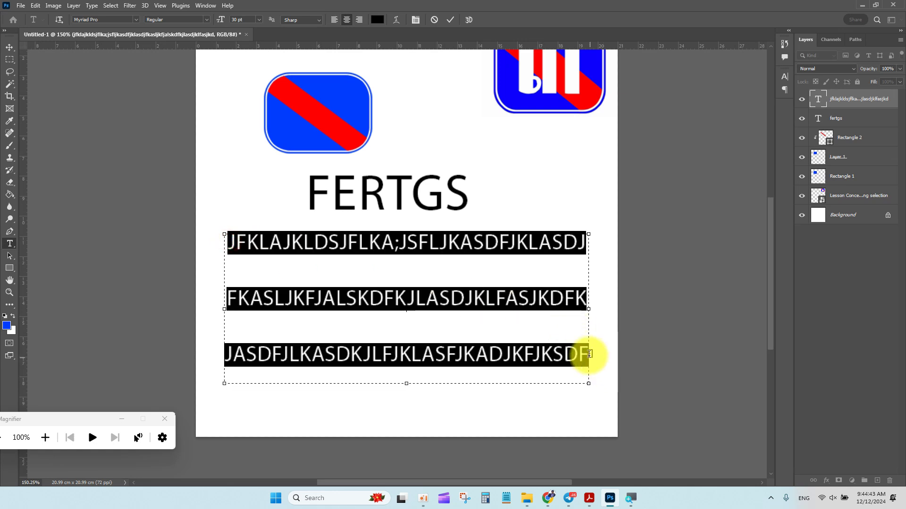
pyautogui.click(416, 19)
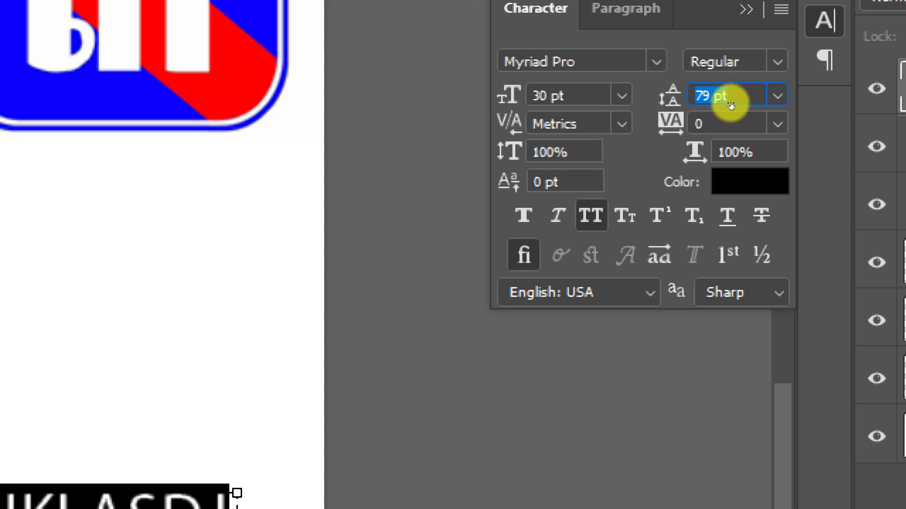
pyautogui.click(757, 100)
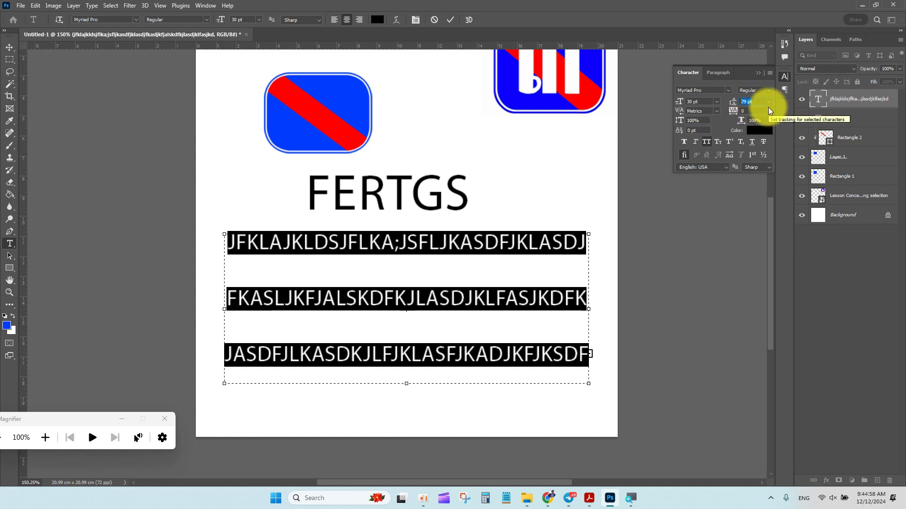
pyautogui.click(536, 255)
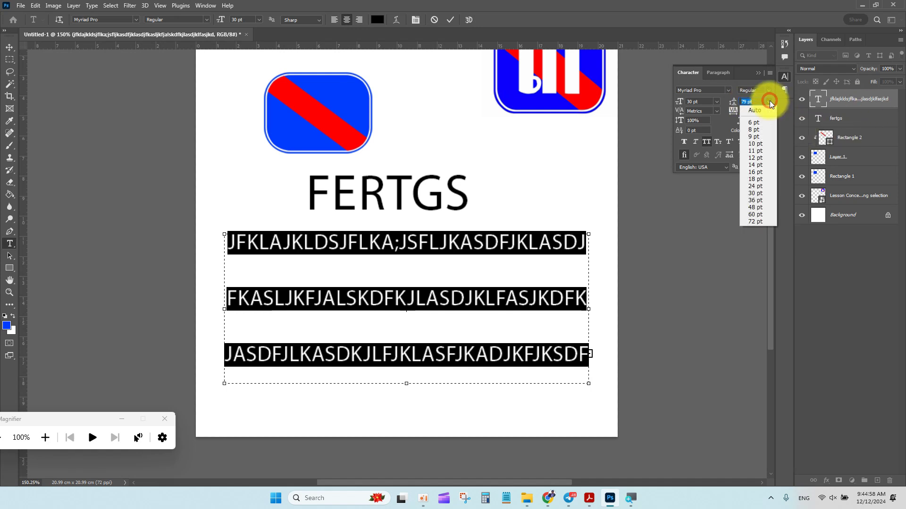
pyautogui.click(754, 111)
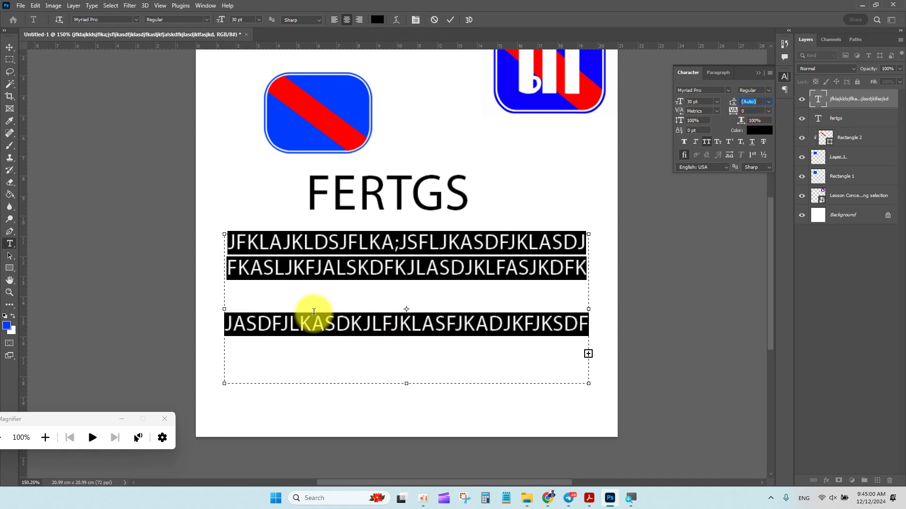
# Try 60 pt leading on the selected paragraph text, then set the leading to 30 pt.
pyautogui.click(766, 101)
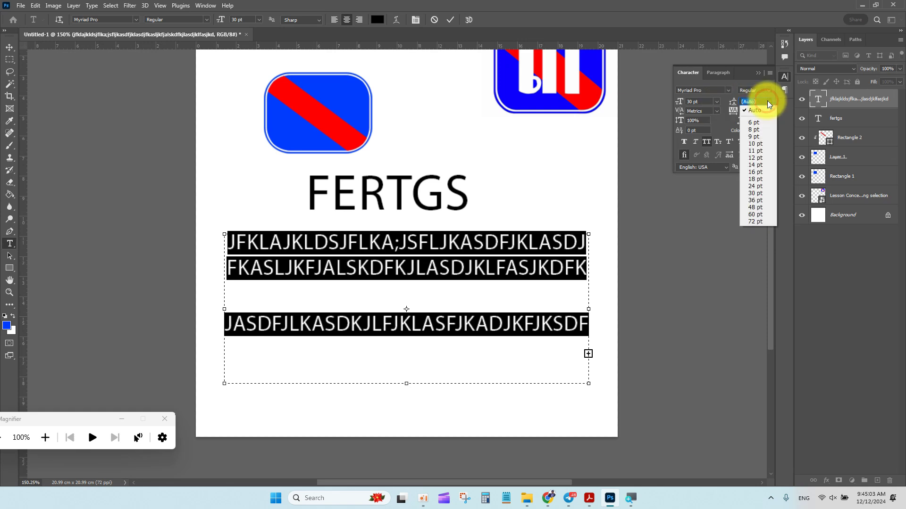
pyautogui.click(757, 213)
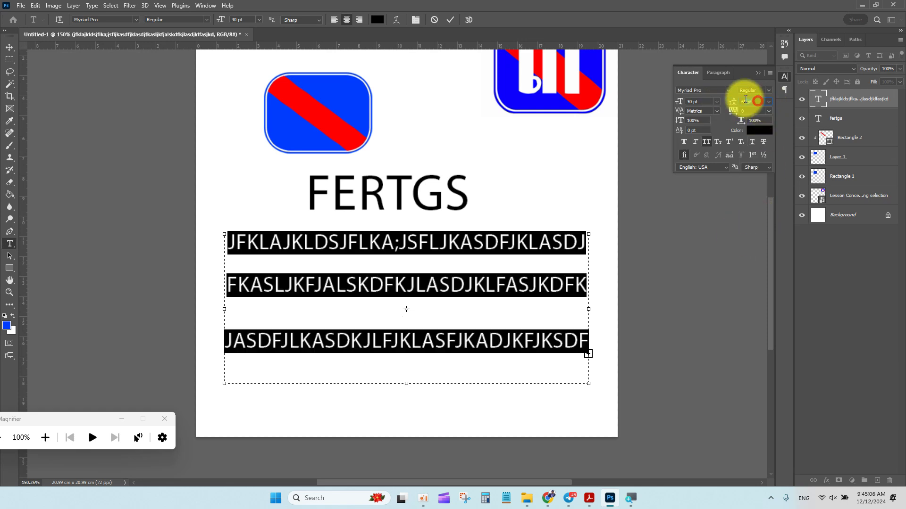
pyautogui.write('30')
pyautogui.press('Return')
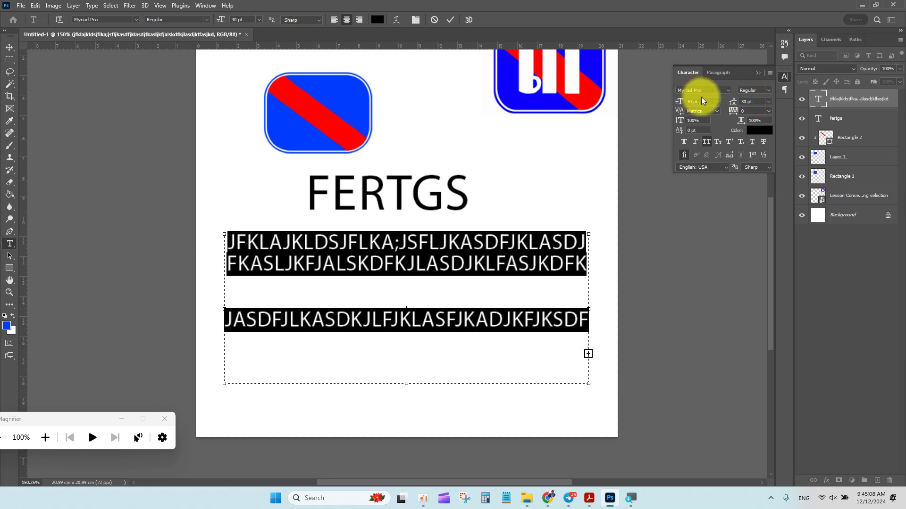
# Add an extra line break near the end of the paragraph's second line, remove it, and delete part of the filler text.
pyautogui.click(580, 264)
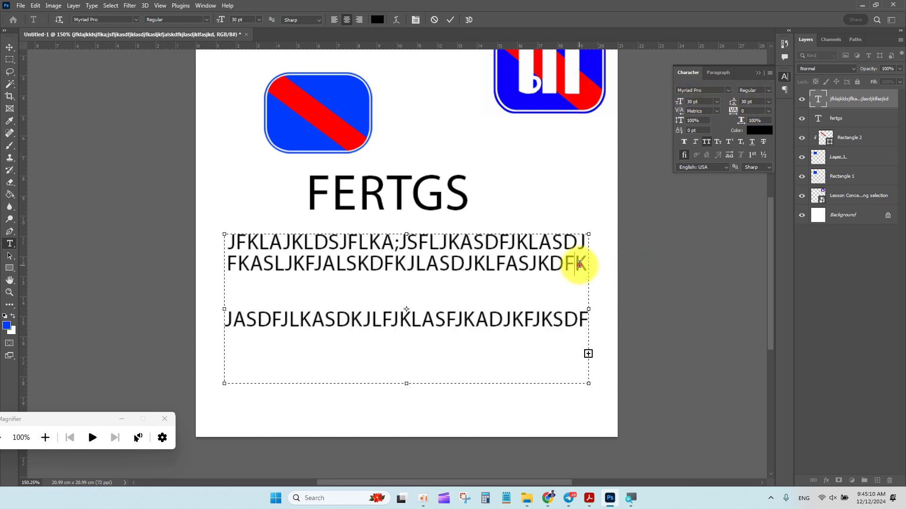
pyautogui.press('Return')
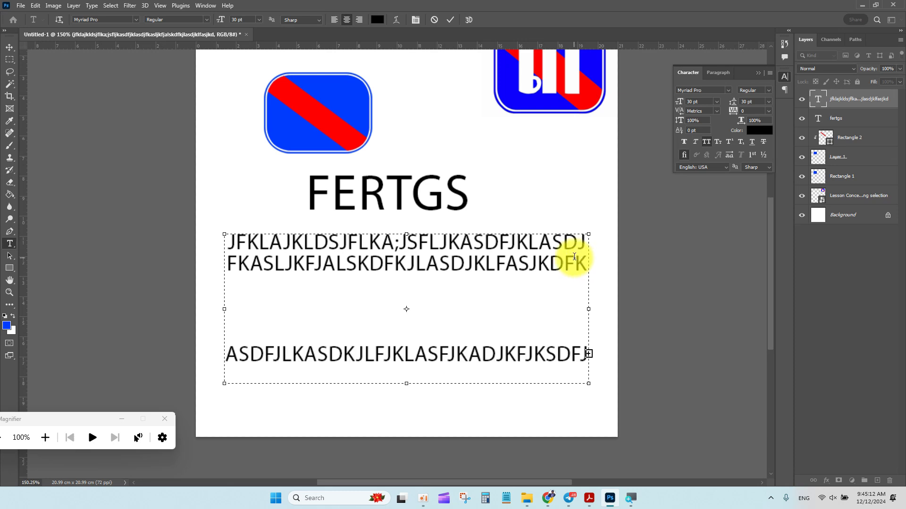
pyautogui.press('BackSpace')
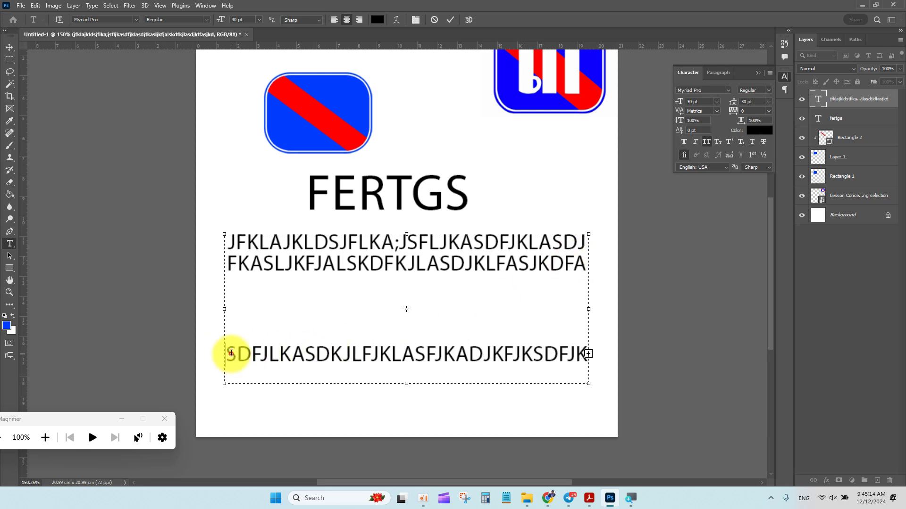
pyautogui.hotkey('shift', 'Home')
pyautogui.press('BackSpace')
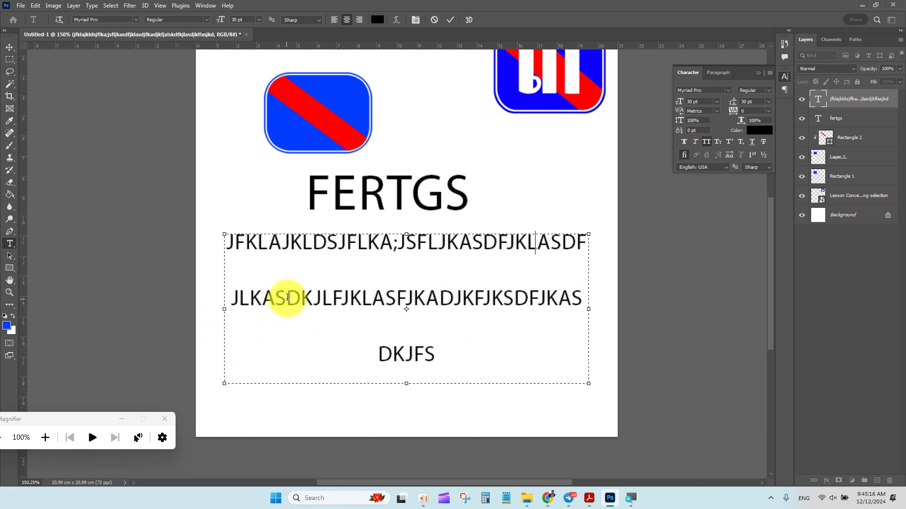
# Delete the paragraph text layer and move the FERTGS heading slightly down.
pyautogui.click(9, 48)
pyautogui.press('Delete')
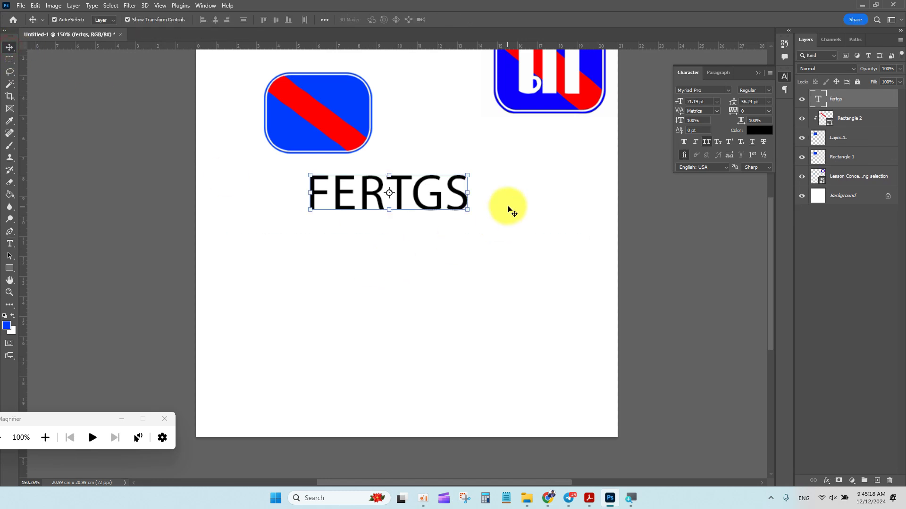
pyautogui.moveTo(441, 194); pyautogui.dragTo(440, 211)
# Select the FERTGS text and examine the available font families and the Myriad Pro font styles.
pyautogui.doubleClick(415, 211)
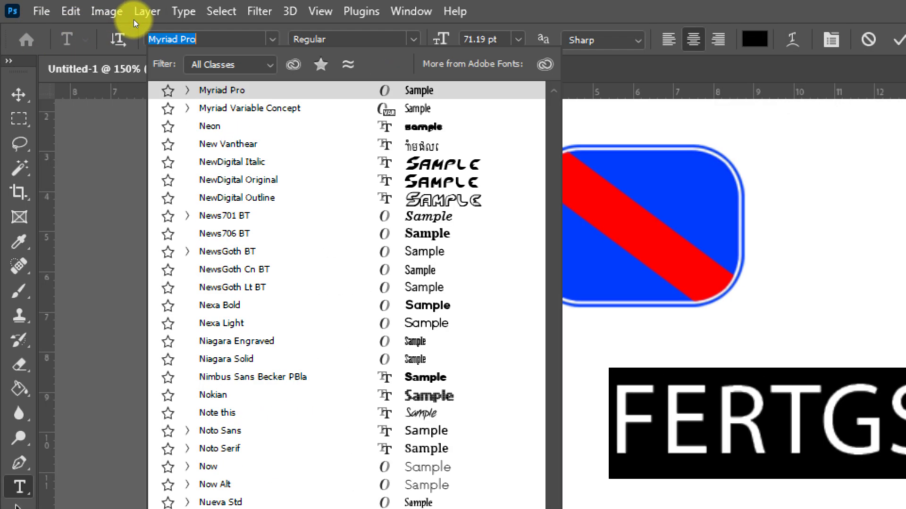
pyautogui.press('Escape')
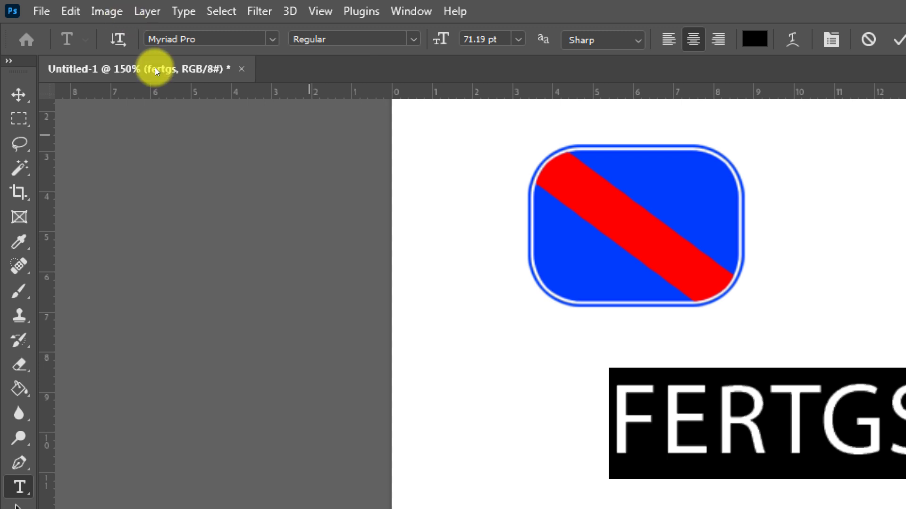
pyautogui.click(134, 19)
pyautogui.click(135, 18)
pyautogui.click(208, 18)
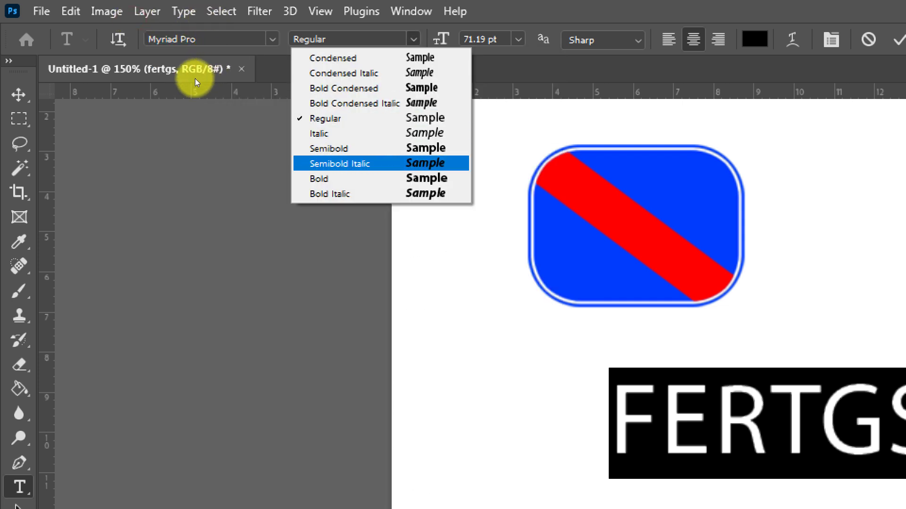
pyautogui.click(205, 20)
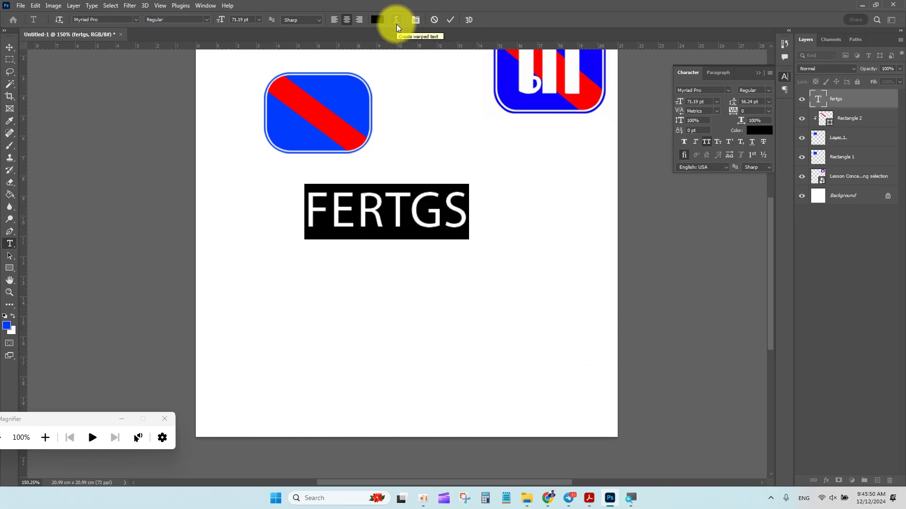
# Warp the FERTGS text with the horizontal Arc style at a bend of +50%.
pyautogui.click(395, 24)
pyautogui.moveTo(641, 105); pyautogui.dragTo(614, 133)
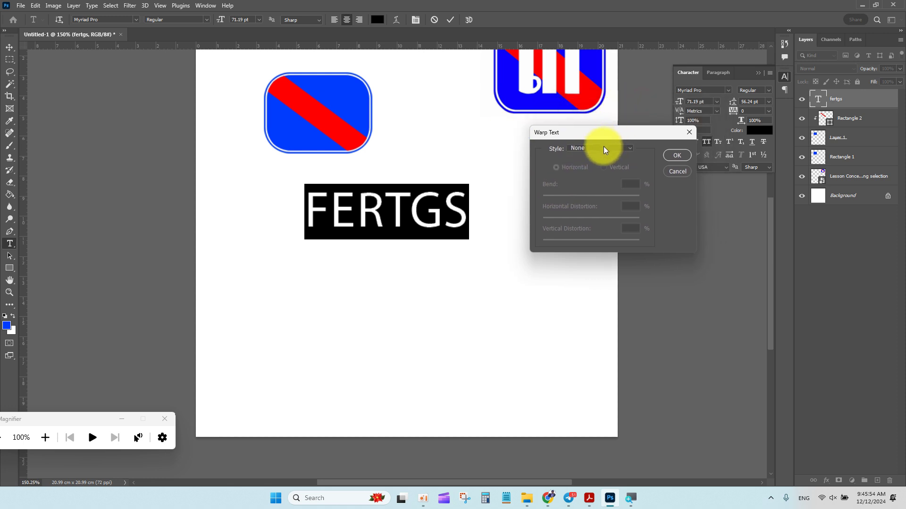
pyautogui.click(599, 148)
pyautogui.click(596, 176)
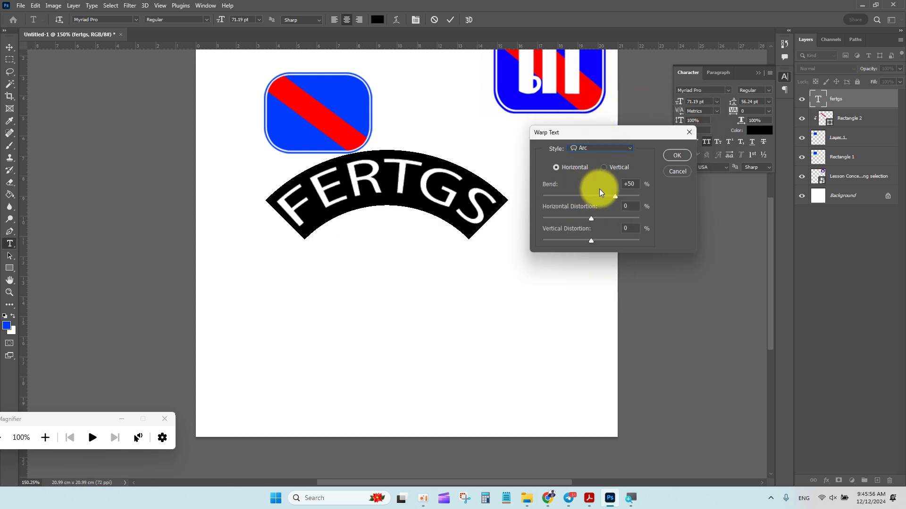
pyautogui.moveTo(616, 197)
pyautogui.mouseDown()
pyautogui.moveTo(556, 195)
pyautogui.moveTo(615, 195)
pyautogui.mouseUp()
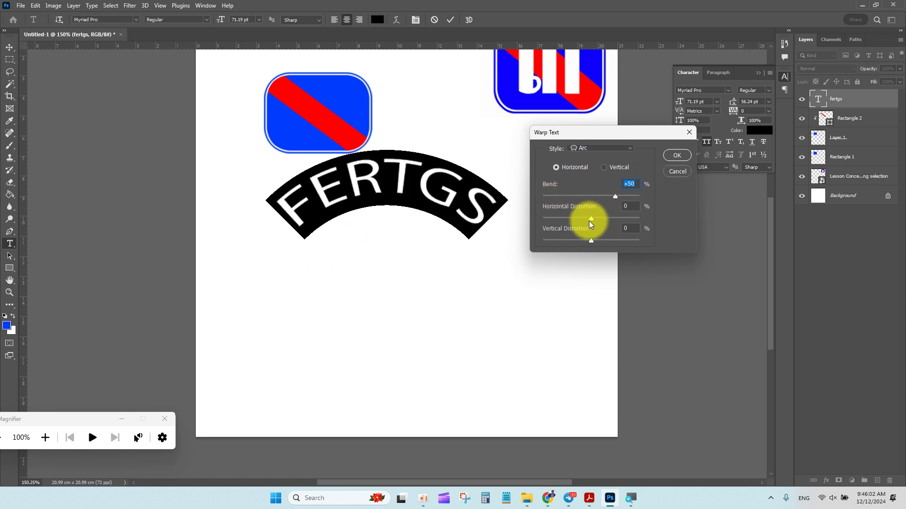
pyautogui.click(407, 180)
pyautogui.click(674, 155)
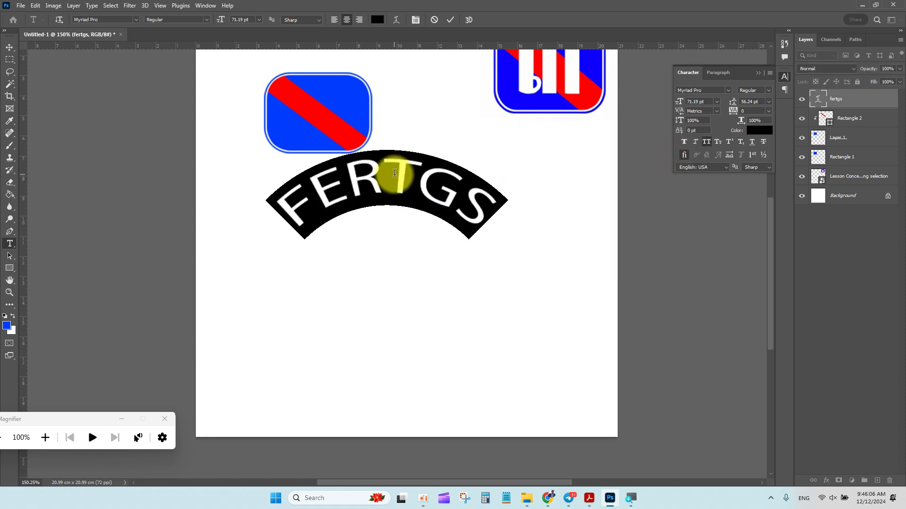
# Replace the arched FERTGS text with "ASIA EURO UNIVERSITY" and commit it.
pyautogui.write('ASIA')
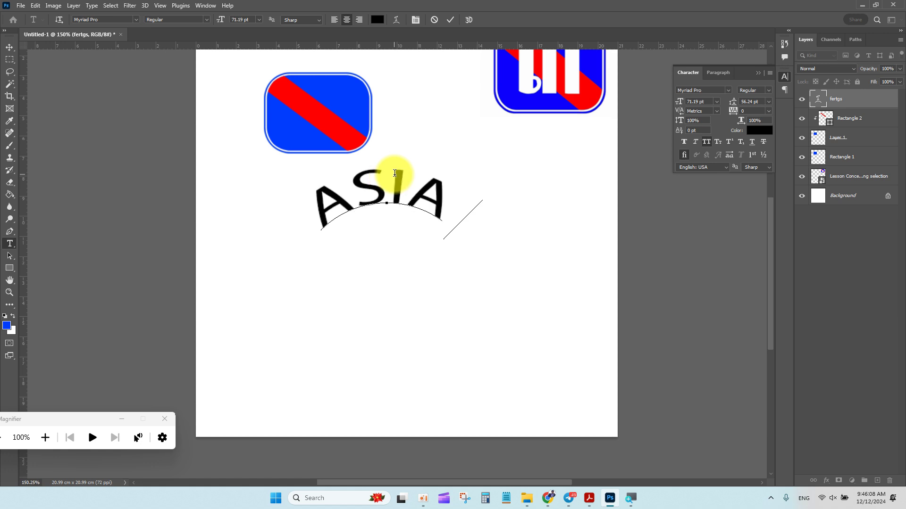
pyautogui.write(' EURO UNIVERSITY')
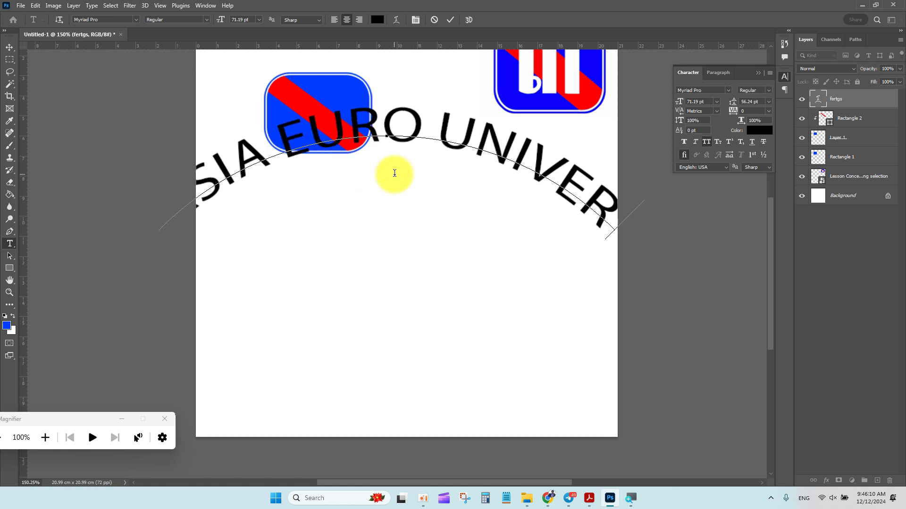
pyautogui.click(9, 47)
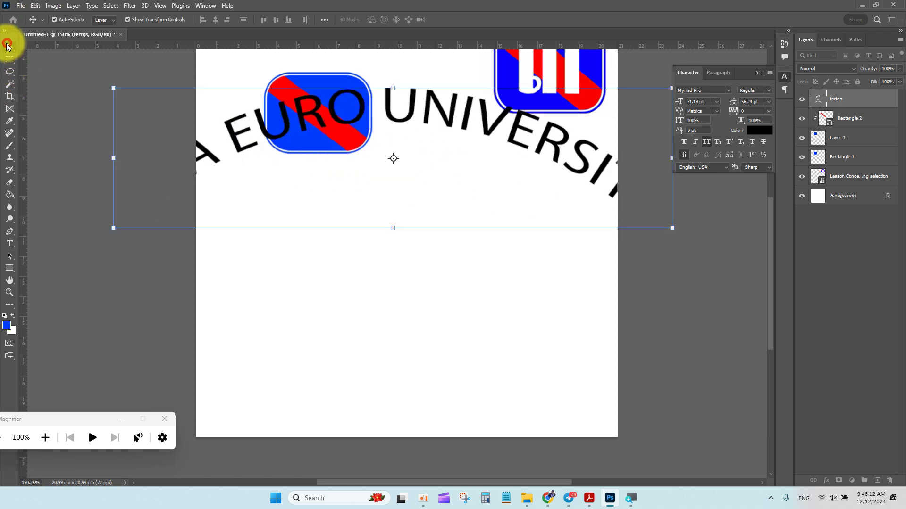
# Scale the arched ASIA EURO UNIVERSITY text down to about 39.55 pt and place it below the blue and red logo.
pyautogui.hotkey('ctrl', 't')
pyautogui.moveTo(678, 238); pyautogui.dragTo(548, 193)
pyautogui.moveTo(486, 144); pyautogui.dragTo(474, 232)
pyautogui.press('Return')
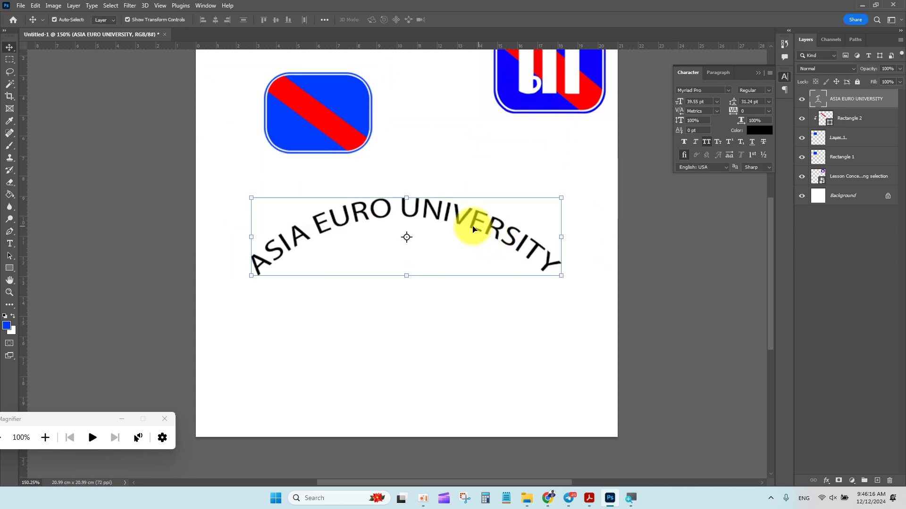
# Try an Arc warp on ASIA EURO UNIVERSITY with +61% bend, +8% horizontal and +13% vertical distortion, and cancel it.
pyautogui.click(9, 244)
pyautogui.click(432, 214)
pyautogui.hotkey('ctrl', 'a')
pyautogui.click(396, 21)
pyautogui.moveTo(593, 136); pyautogui.dragTo(651, 102)
pyautogui.moveTo(670, 162)
pyautogui.mouseDown()
pyautogui.moveTo(612, 159)
pyautogui.moveTo(677, 162)
pyautogui.mouseUp()
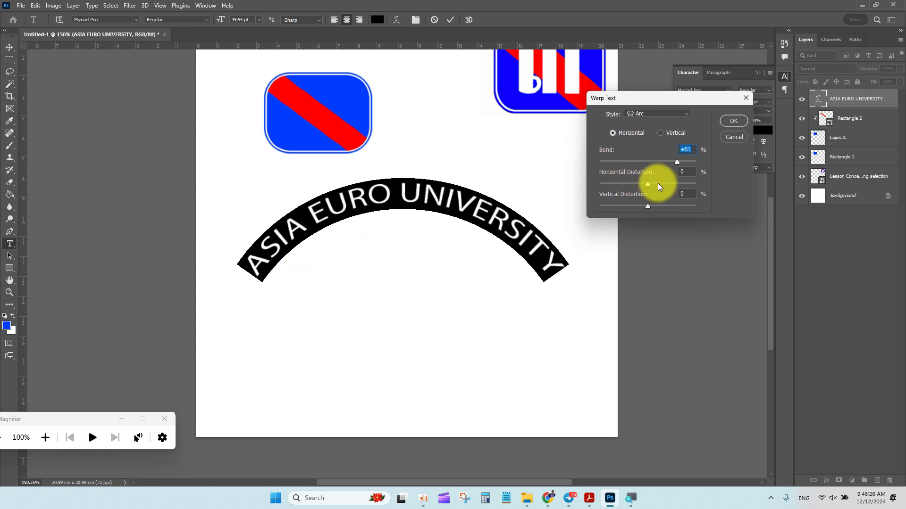
pyautogui.moveTo(647, 185); pyautogui.dragTo(654, 204)
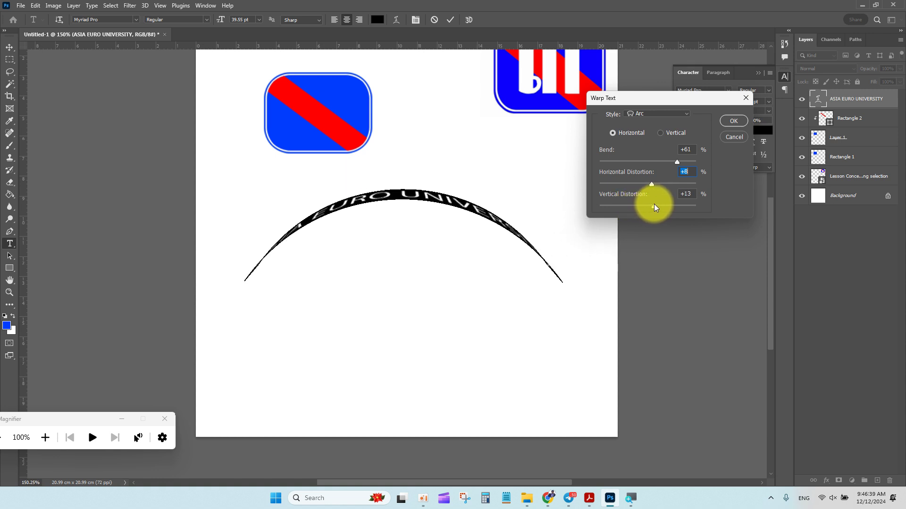
pyautogui.click(733, 137)
pyautogui.click(9, 47)
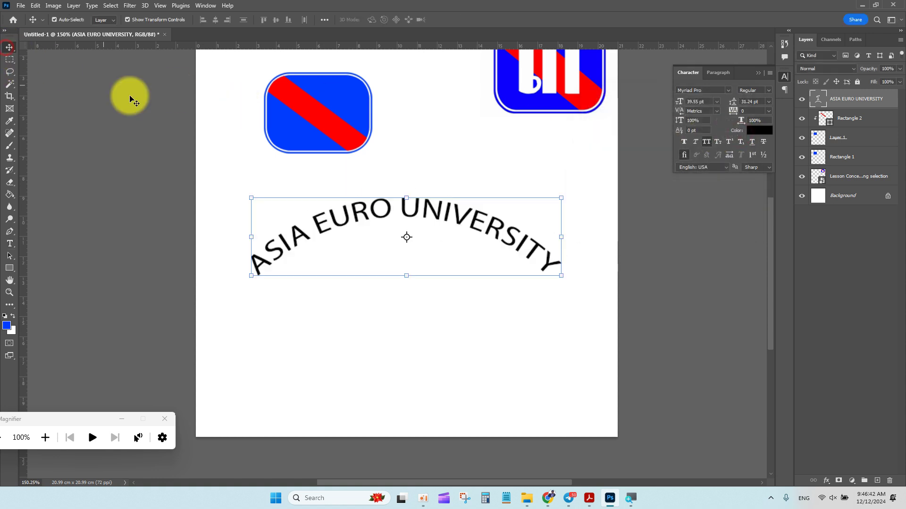
# Delete the arched ASIA EURO UNIVERSITY text layer.
pyautogui.doubleClick(429, 208)
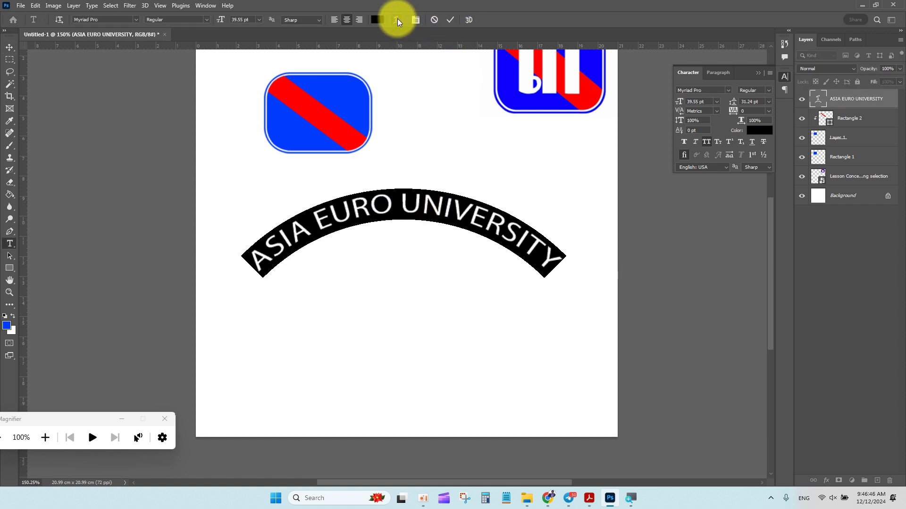
pyautogui.click(9, 47)
pyautogui.click(395, 143)
pyautogui.click(439, 205)
pyautogui.press('Delete')
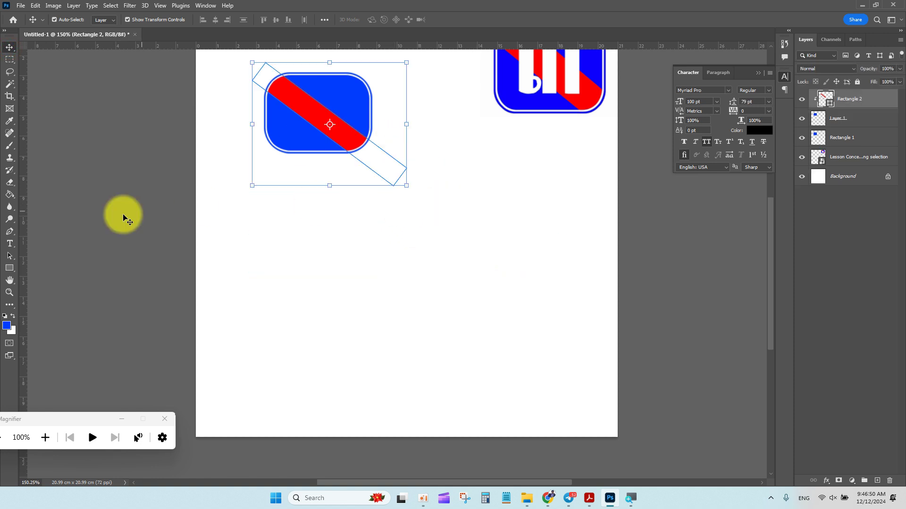
pyautogui.click(10, 244)
pyautogui.click(409, 243)
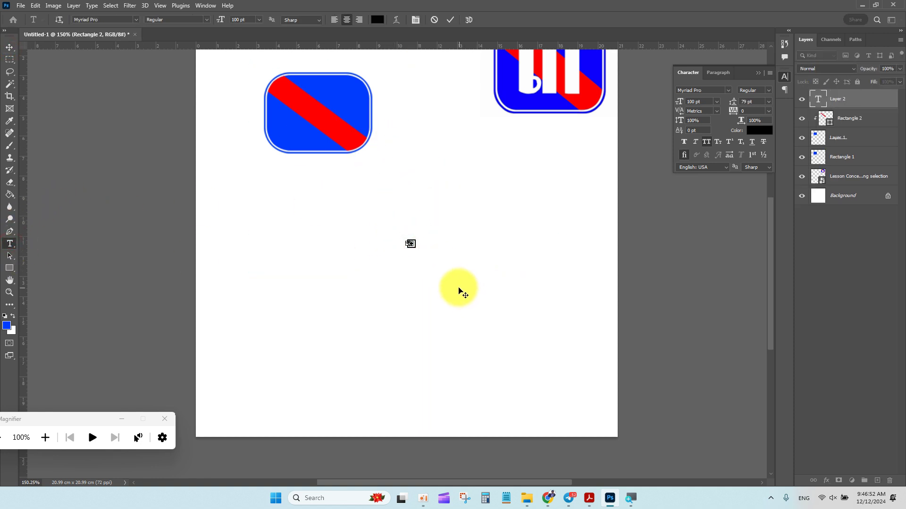
pyautogui.click(9, 47)
pyautogui.click(374, 279)
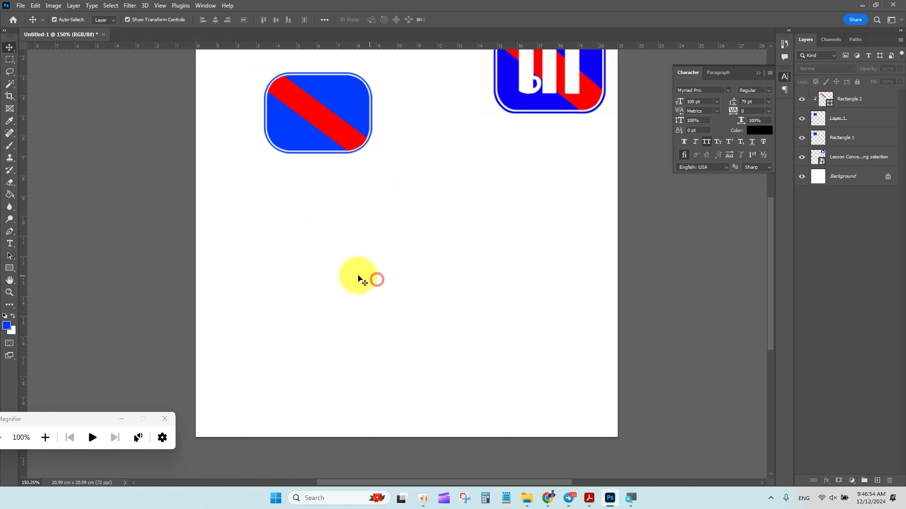
# Start new point text below the logo, switch the keyboard layout to Khmer, and enter the logo's single Khmer letter.
pyautogui.click(9, 243)
pyautogui.click(396, 351)
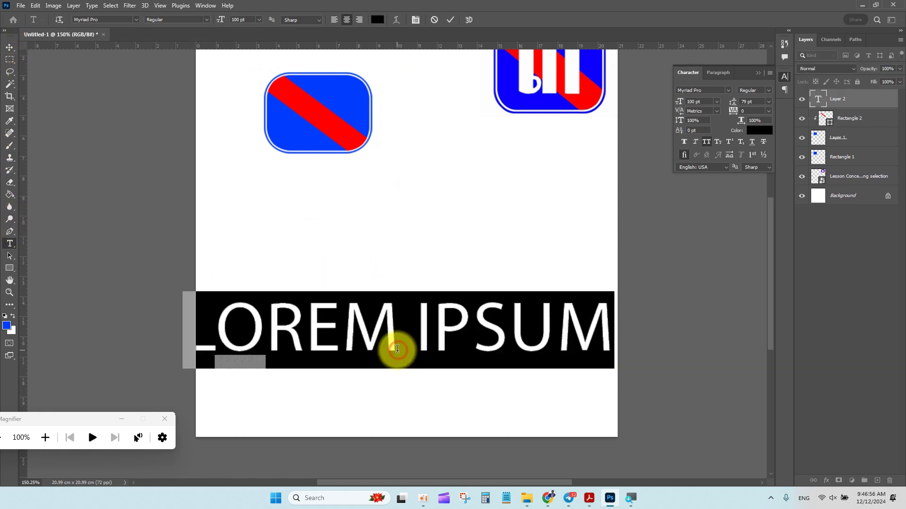
pyautogui.click(815, 502)
pyautogui.click(777, 415)
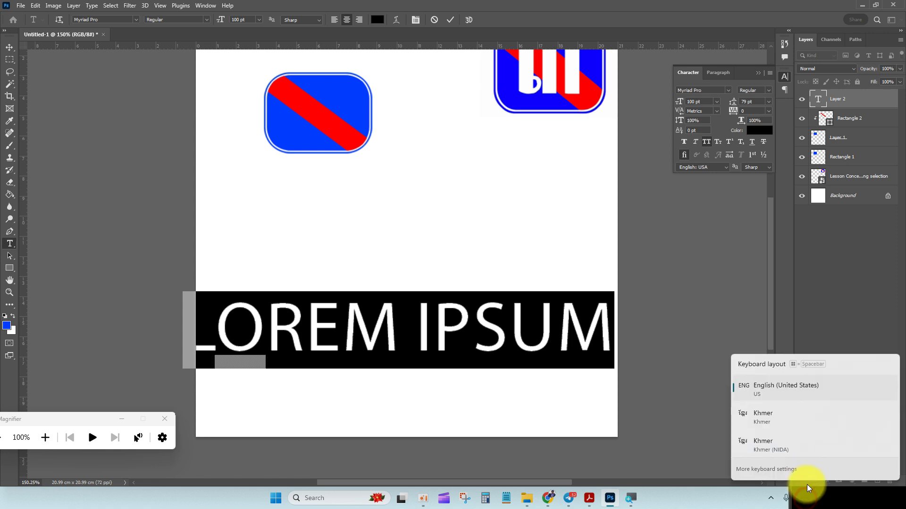
pyautogui.click(502, 331)
pyautogui.click(481, 327)
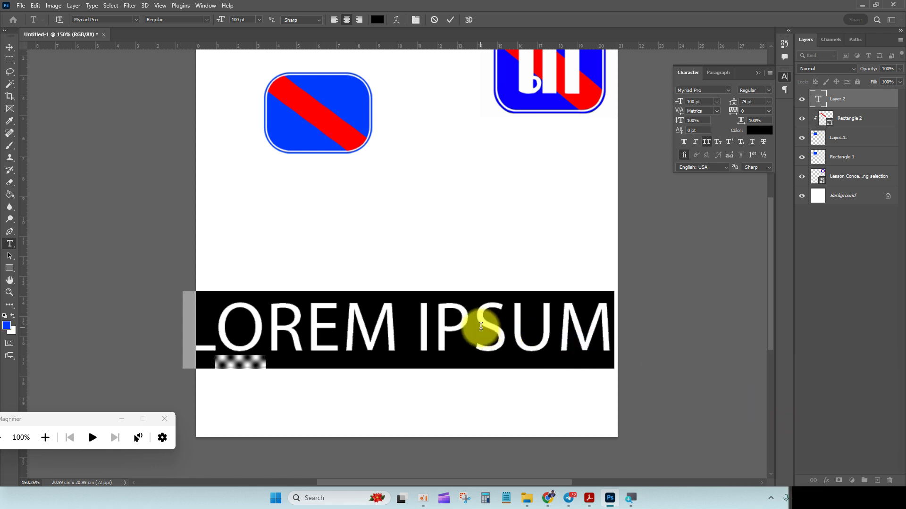
pyautogui.write('ម')
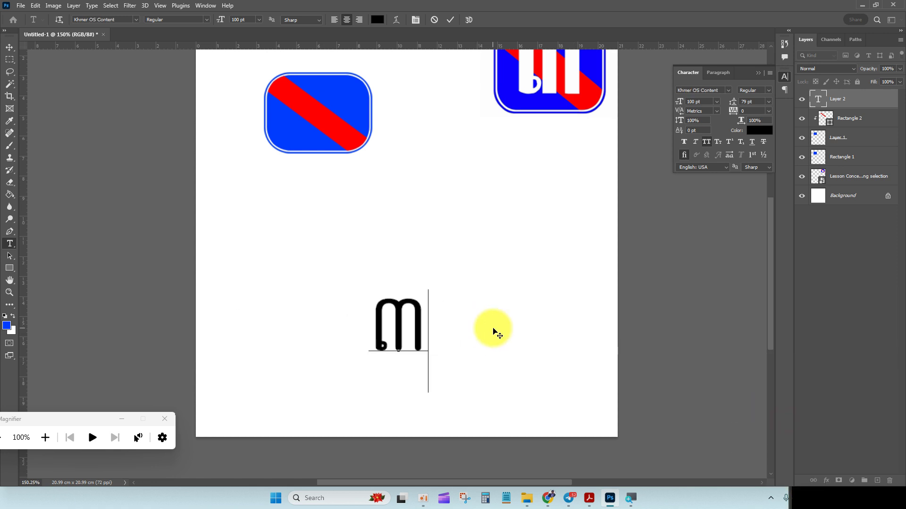
# Move the Khmer letter onto the blue rounded rectangle, enlarge it to about 112.21 pt and centre it in the logo.
pyautogui.click(10, 48)
pyautogui.moveTo(397, 307); pyautogui.dragTo(314, 111)
pyautogui.hotkey('ctrl', '+')
pyautogui.hotkey('ctrl', '+')
pyautogui.scroll(5, 517, 337)
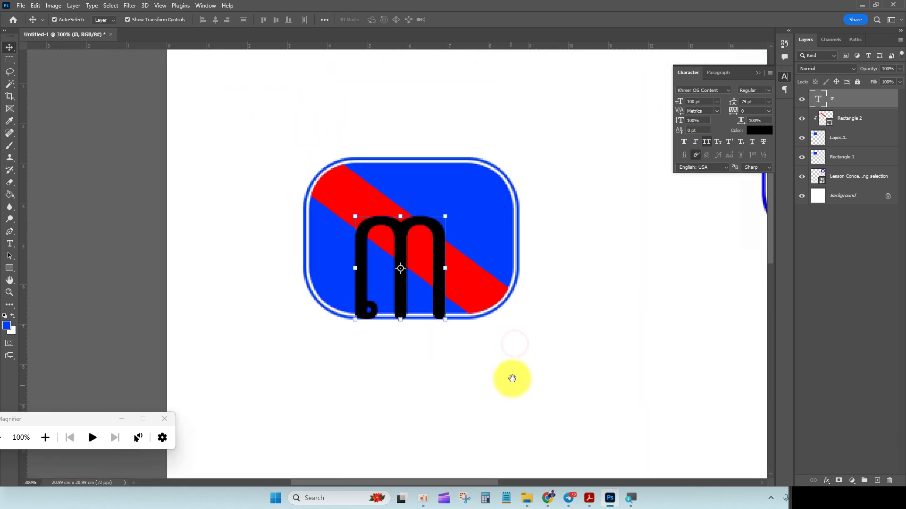
pyautogui.hotkey('ctrl', 't')
pyautogui.moveTo(458, 198)
pyautogui.mouseDown()
pyautogui.moveTo(465, 185)
pyautogui.moveTo(448, 192)
pyautogui.mouseUp()
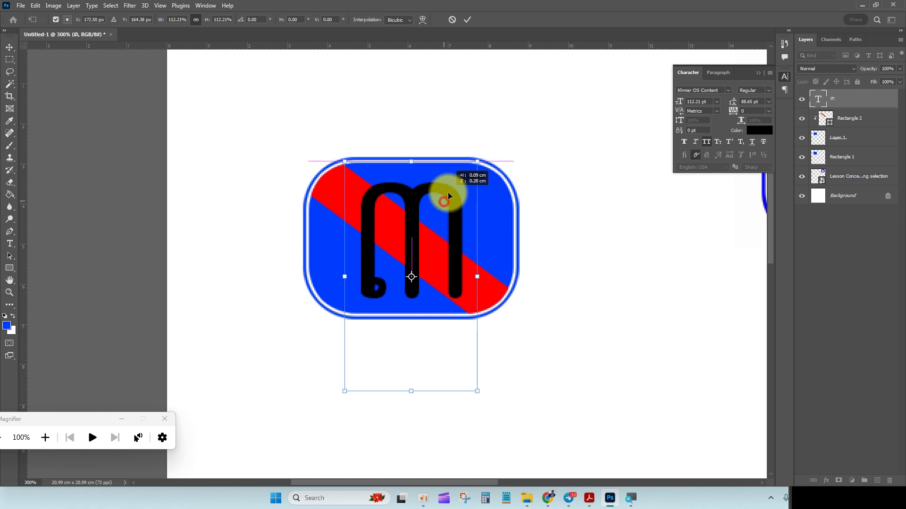
pyautogui.press('Return')
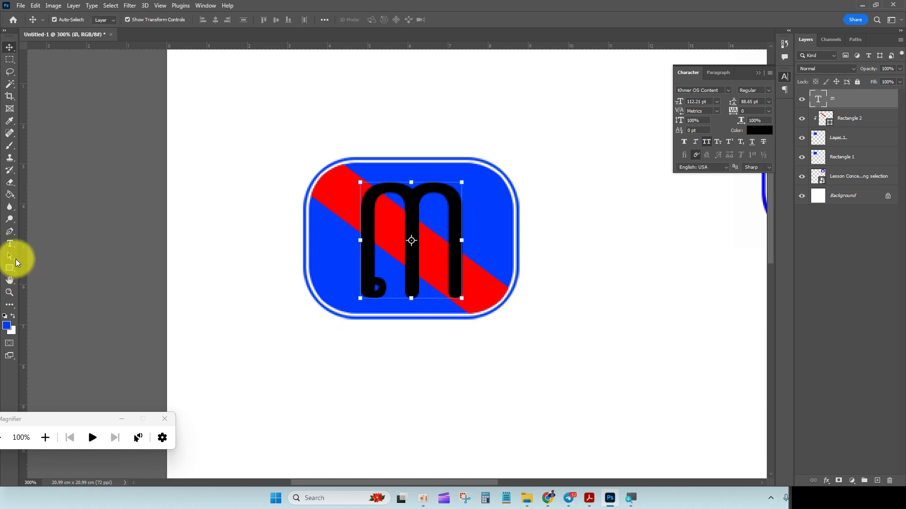
# Change the font of the Khmer letter in the logo to Khmer OS Muol Light.
pyautogui.click(10, 242)
pyautogui.doubleClick(441, 222)
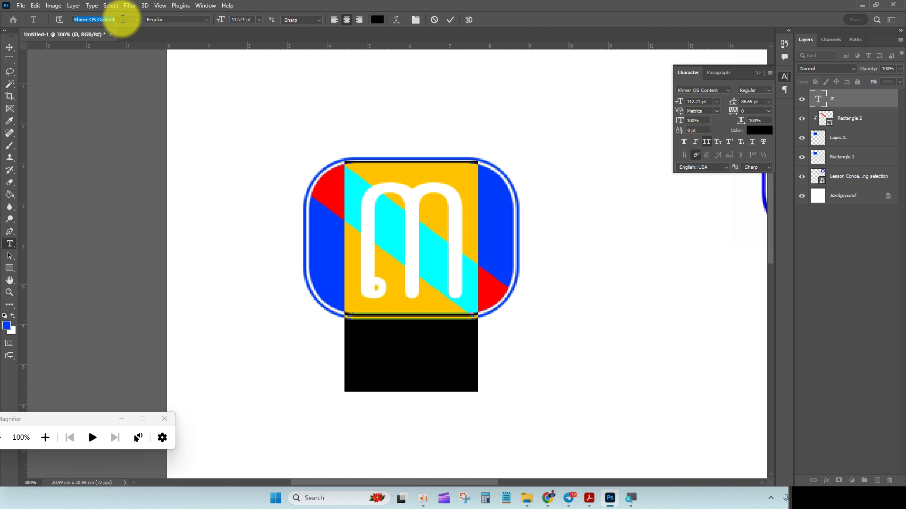
pyautogui.write('Khmer')
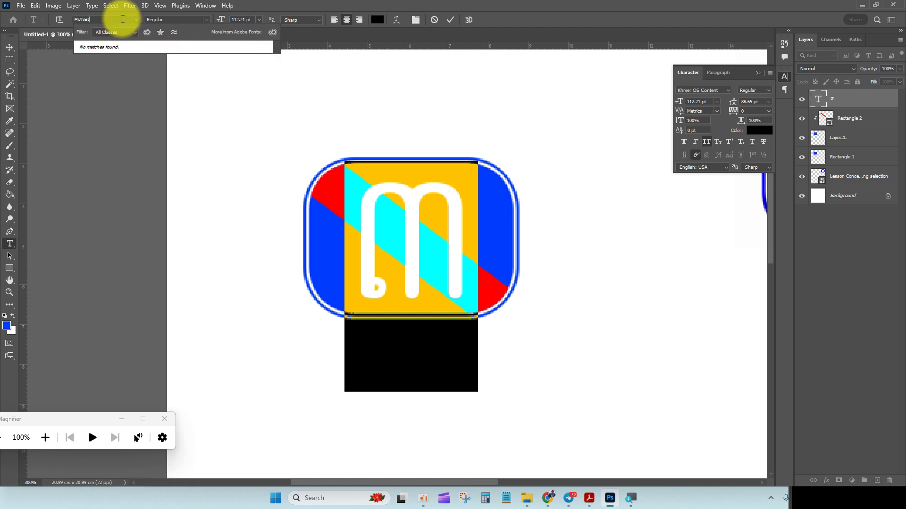
pyautogui.press('BackSpace')
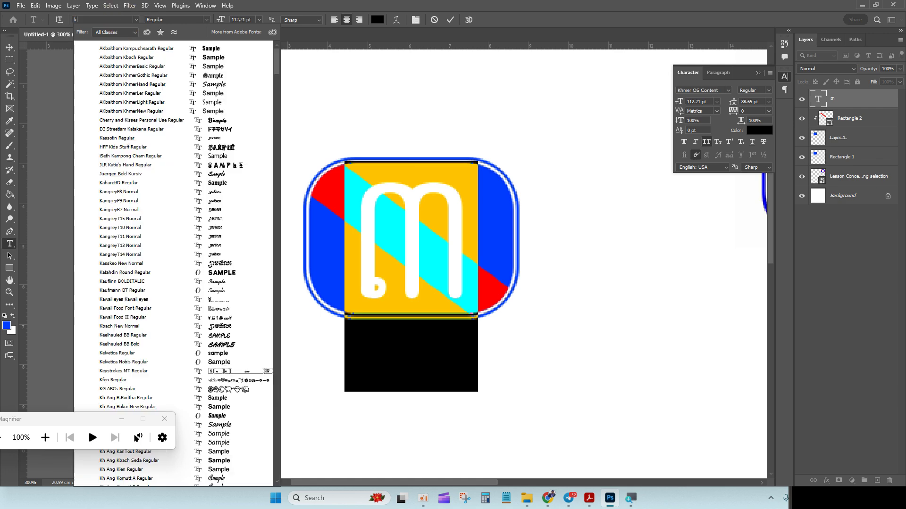
pyautogui.write('r os m')
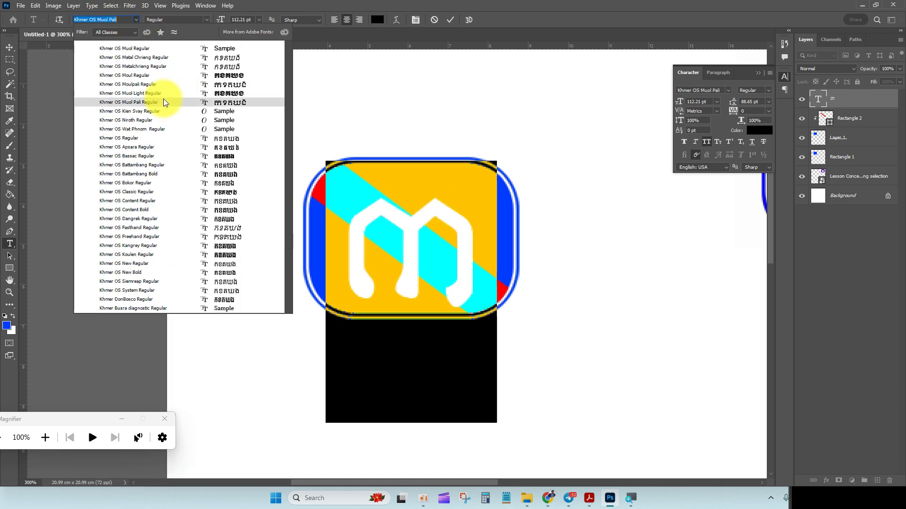
pyautogui.click(164, 95)
pyautogui.click(9, 47)
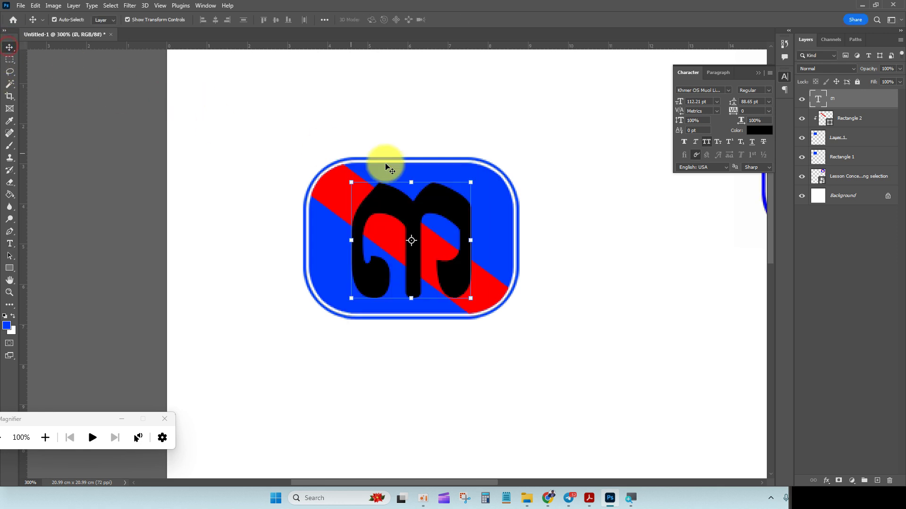
# Recolour the Khmer letter white (ffffff).
pyautogui.click(9, 243)
pyautogui.doubleClick(448, 231)
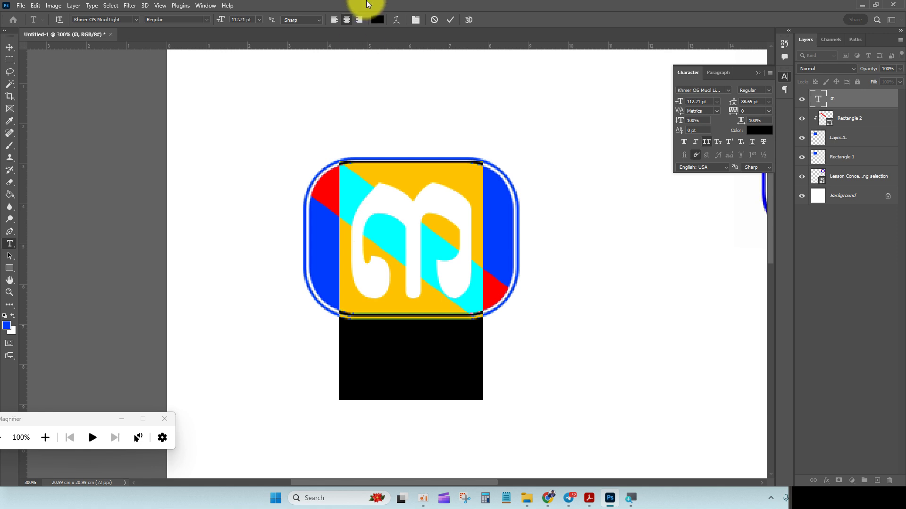
pyautogui.click(378, 20)
pyautogui.moveTo(213, 182); pyautogui.dragTo(75, 127)
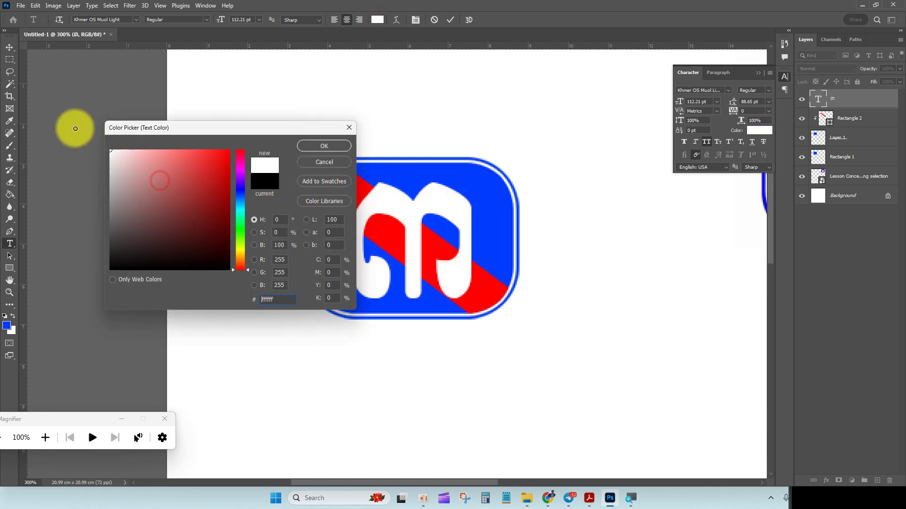
pyautogui.click(319, 148)
pyautogui.click(9, 48)
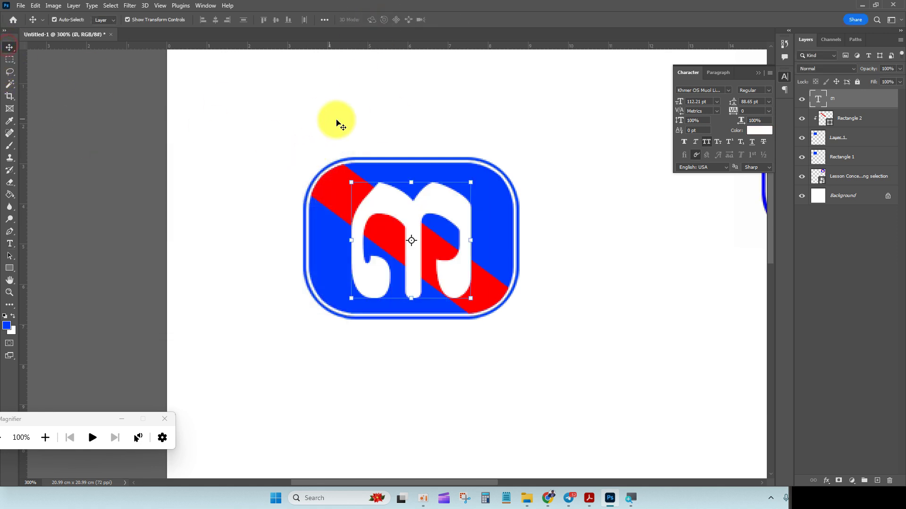
# Delete the Lesson reference image layer from the document and deselect.
pyautogui.scroll(-3, 357, 137)
pyautogui.moveTo(467, 283); pyautogui.dragTo(579, 130)
pyautogui.press('Delete')
pyautogui.click(458, 293)
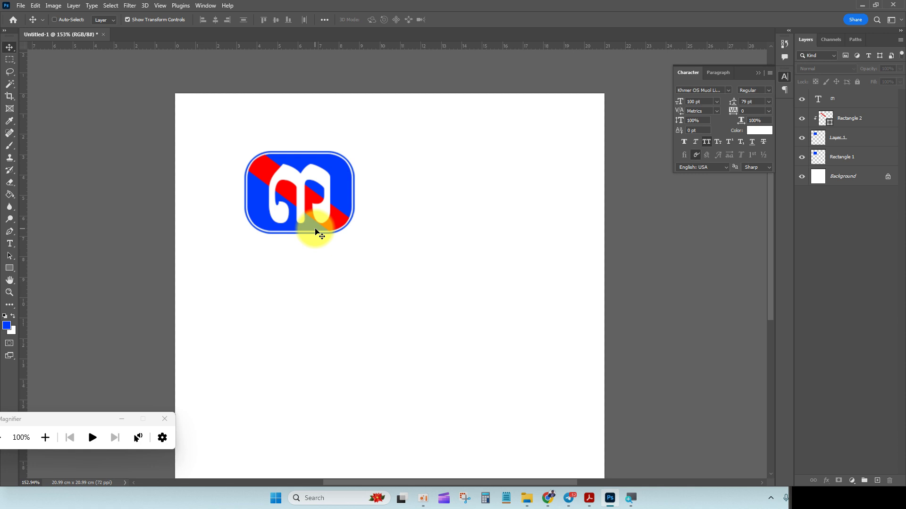
# Move the Khmer letter out of the way and scale the blue rounded shapes and red stripe together to 88.56% width.
pyautogui.hotkey('ctrl', '+')
pyautogui.moveTo(318, 233); pyautogui.dragTo(472, 293)
pyautogui.moveTo(409, 210); pyautogui.dragTo(411, 312)
pyautogui.moveTo(303, 151); pyautogui.dragTo(495, 251)
pyautogui.click(520, 251)
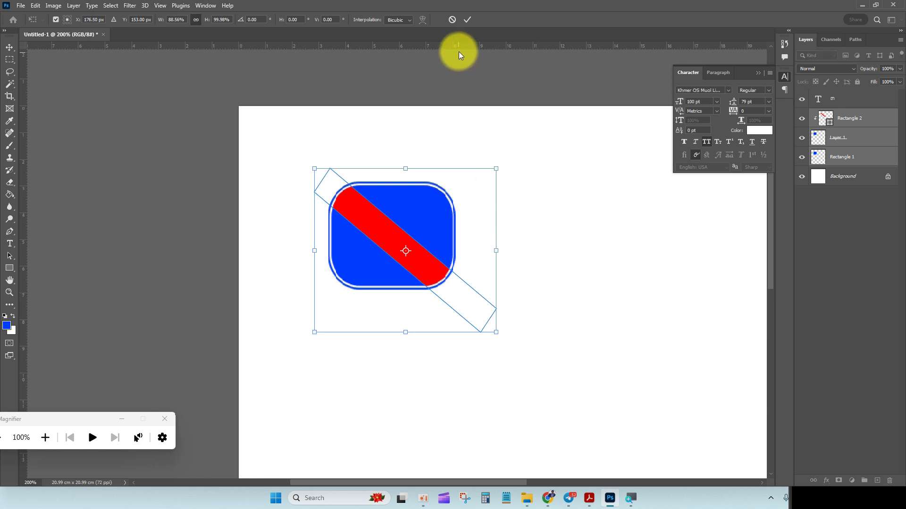
pyautogui.click(466, 19)
pyautogui.click(584, 228)
# Move the Khmer letter back to the centre of the narrowed blue shape and deselect it.
pyautogui.moveTo(388, 335); pyautogui.dragTo(388, 361)
pyautogui.moveTo(318, 338); pyautogui.dragTo(377, 213)
pyautogui.click(584, 232)
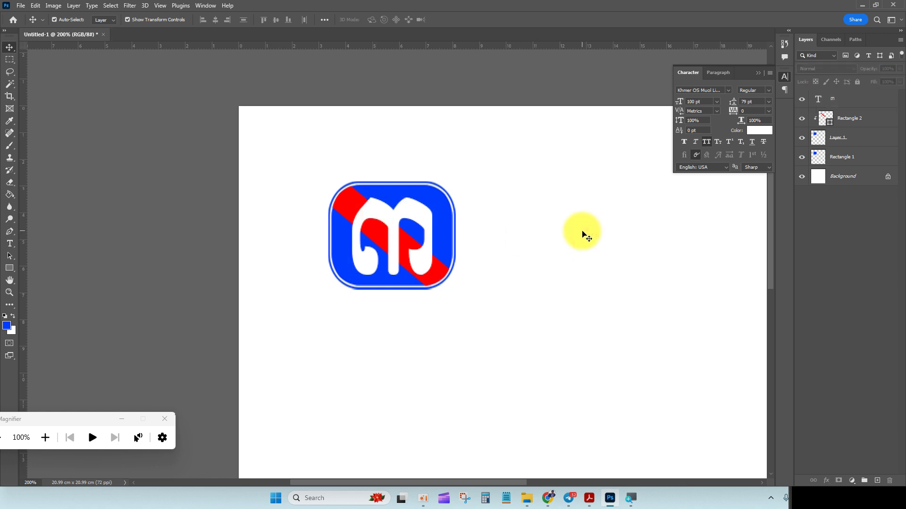
# Select the letter, stripe and both rounded shape layers and combine them into one layer group.
pyautogui.moveTo(498, 179); pyautogui.dragTo(444, 164)
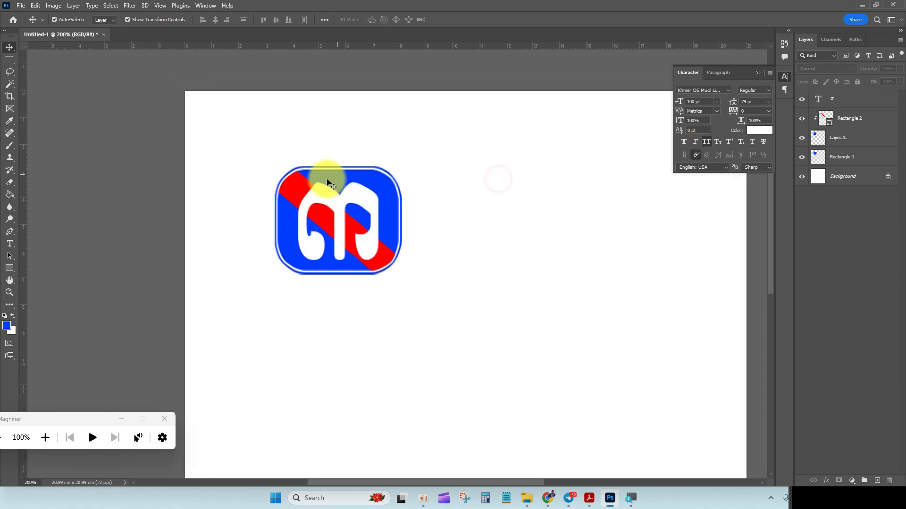
pyautogui.moveTo(220, 114); pyautogui.dragTo(396, 248)
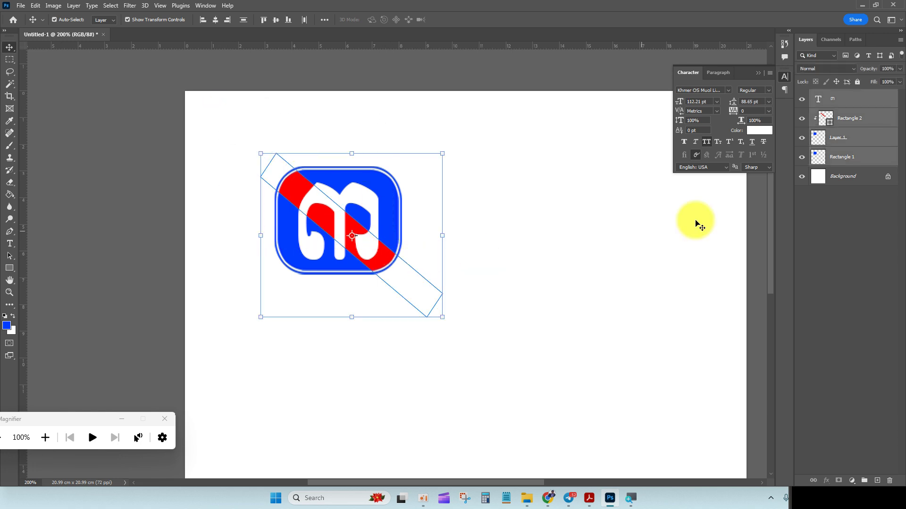
pyautogui.click(73, 5)
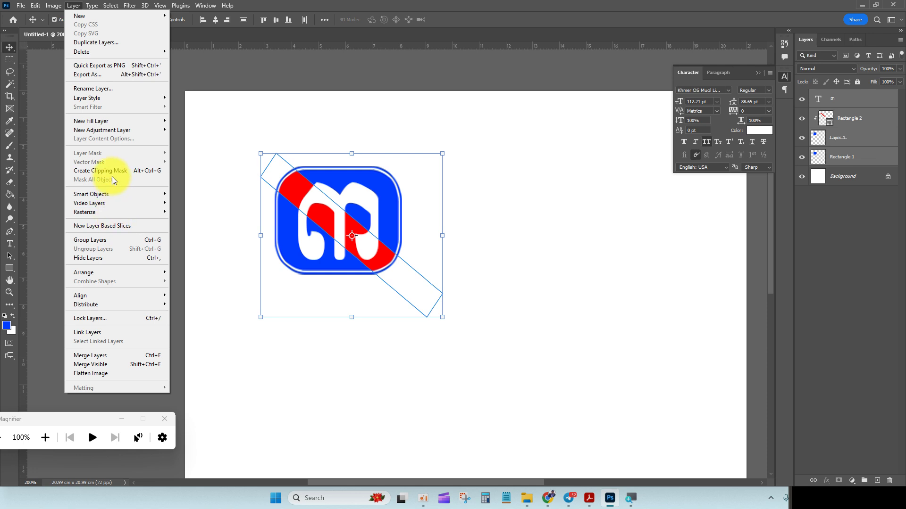
pyautogui.click(106, 240)
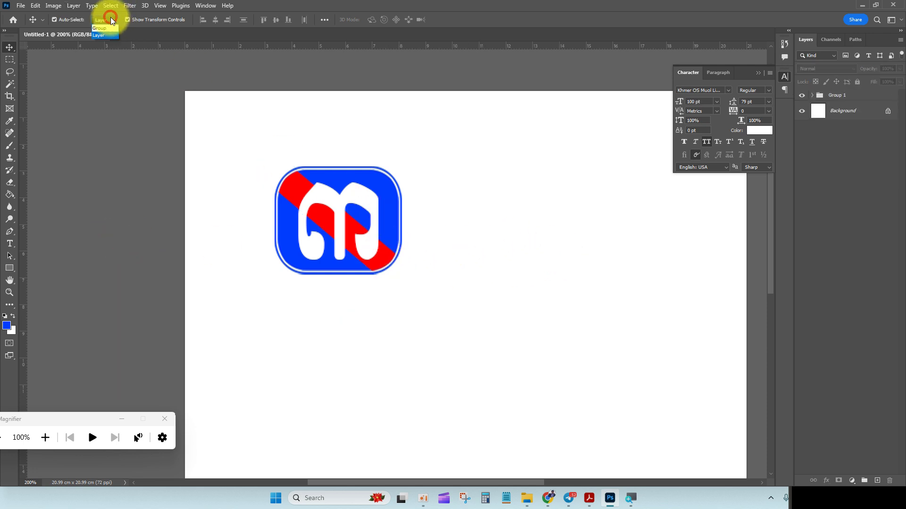
# Set Auto-Select to Group and move the whole logo slightly right and down on the canvas.
pyautogui.click(99, 28)
pyautogui.moveTo(344, 221); pyautogui.dragTo(409, 244)
pyautogui.hotkey('ctrl', '0')
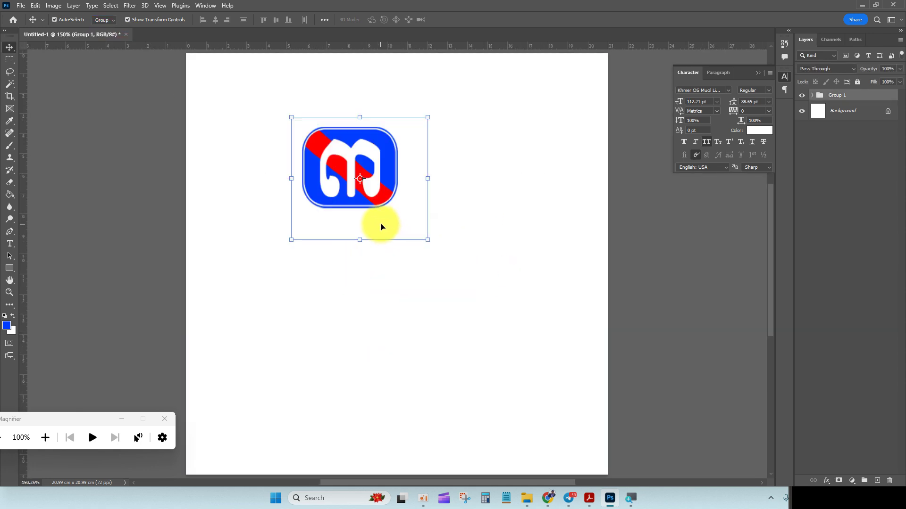
# Collapse the Character panel and enlarge the logo group until it fills most of the canvas width.
pyautogui.click(758, 75)
pyautogui.moveTo(395, 188); pyautogui.dragTo(516, 152)
pyautogui.hotkey('ctrl', '-')
pyautogui.moveTo(428, 225)
pyautogui.mouseDown()
pyautogui.moveTo(452, 231)
pyautogui.moveTo(437, 227)
pyautogui.mouseUp()
pyautogui.click(468, 24)
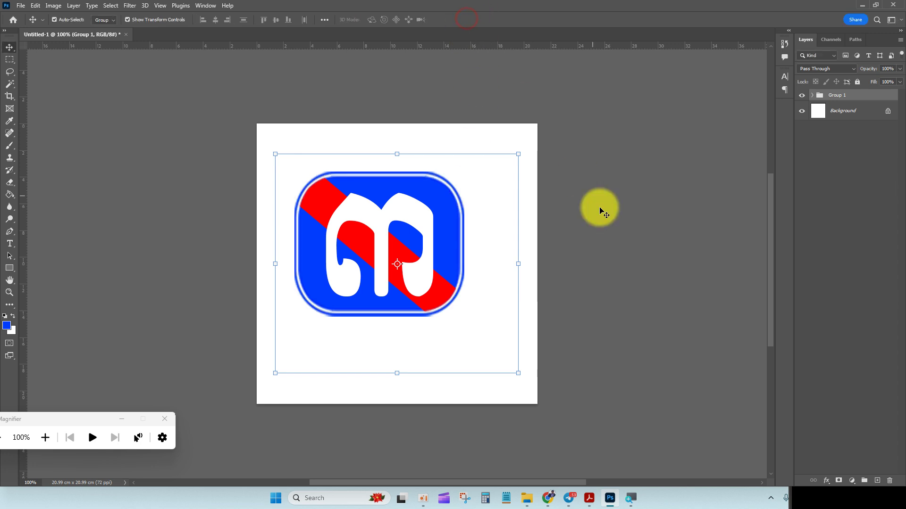
pyautogui.hotkey('ctrl', '+')
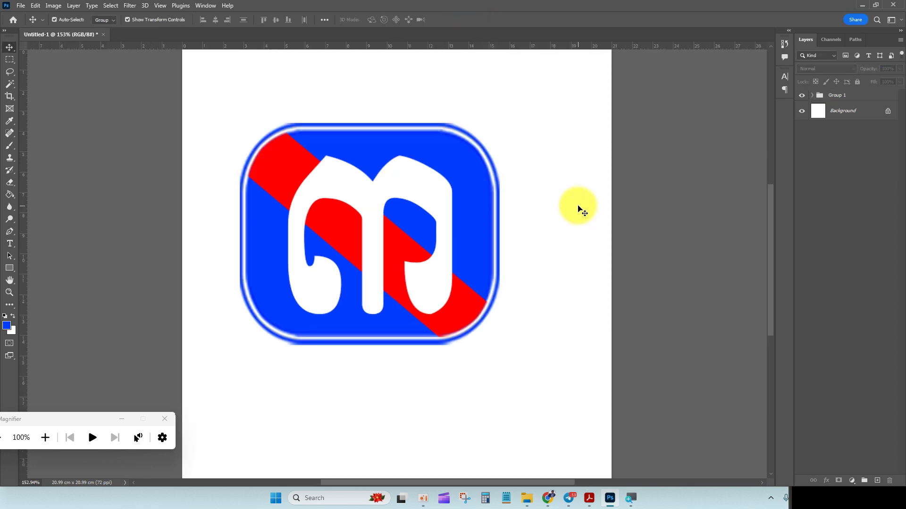
# Hide the white Background layer and move the logo slightly right and down over the transparent canvas.
pyautogui.click(846, 115)
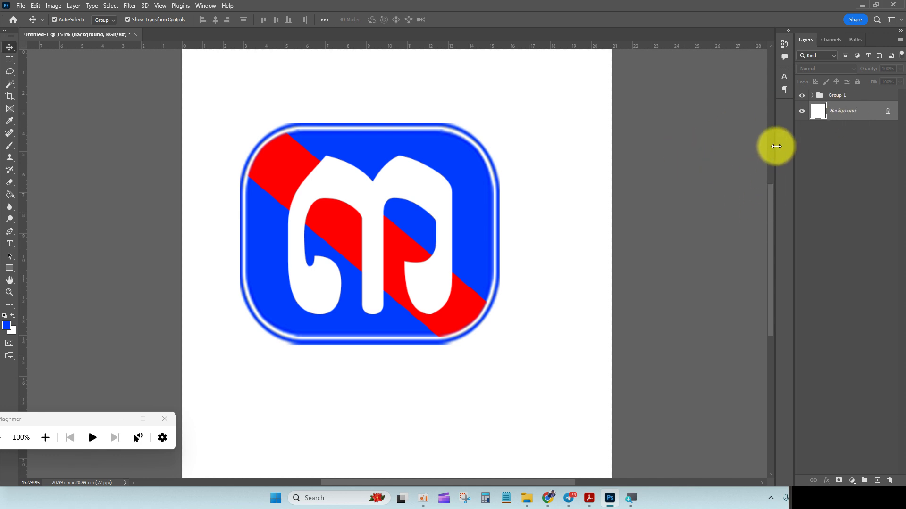
pyautogui.click(801, 111)
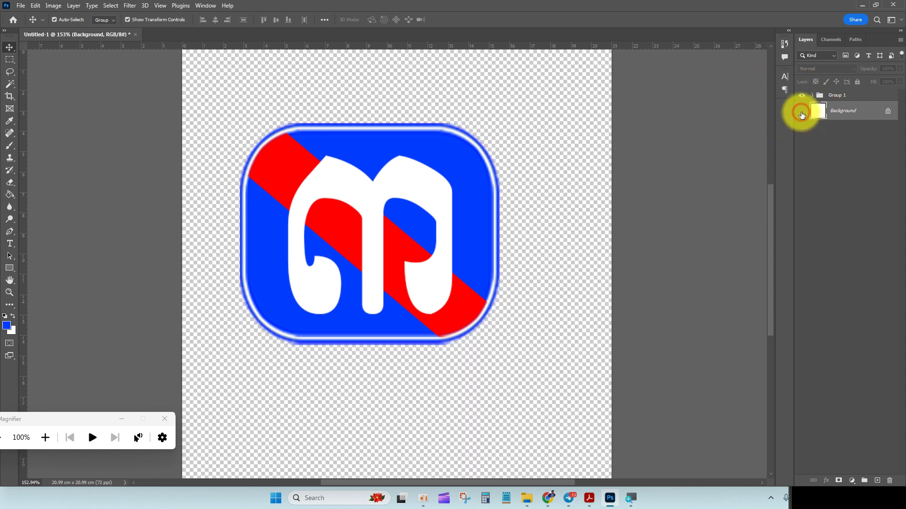
pyautogui.moveTo(419, 206); pyautogui.dragTo(440, 221)
pyautogui.click(804, 193)
# Show the Background layer again and delete it so that only the logo group is left.
pyautogui.click(839, 113)
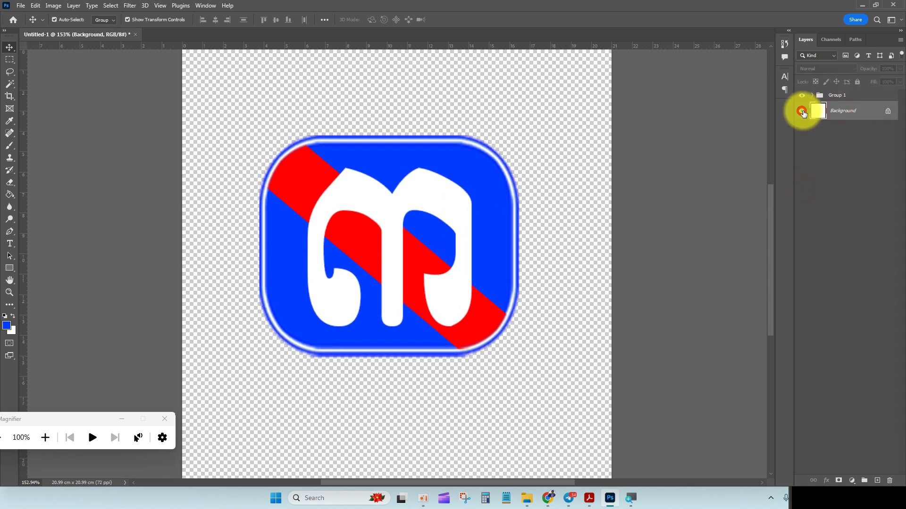
pyautogui.click(802, 111)
pyautogui.press('Delete')
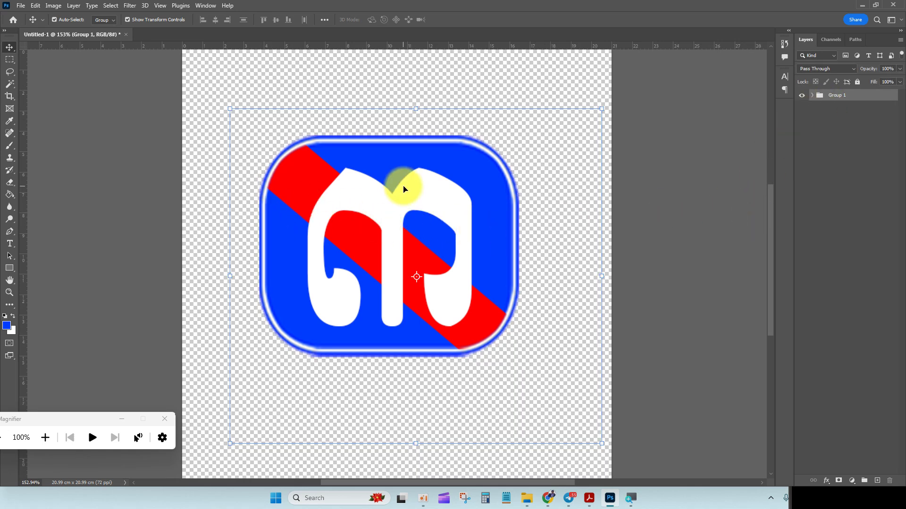
# Start saving the document under a new name on the computer instead of the cloud, with the Desktop as destination.
pyautogui.click(21, 5)
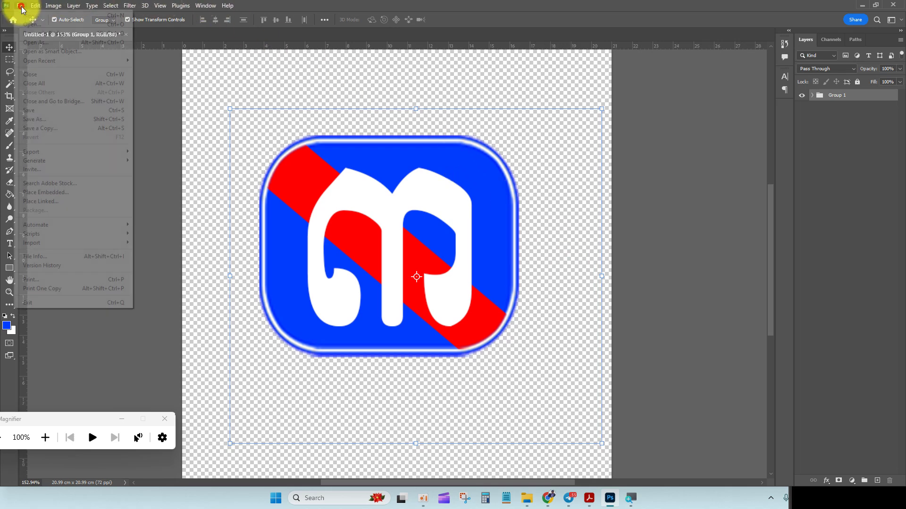
pyautogui.click(70, 120)
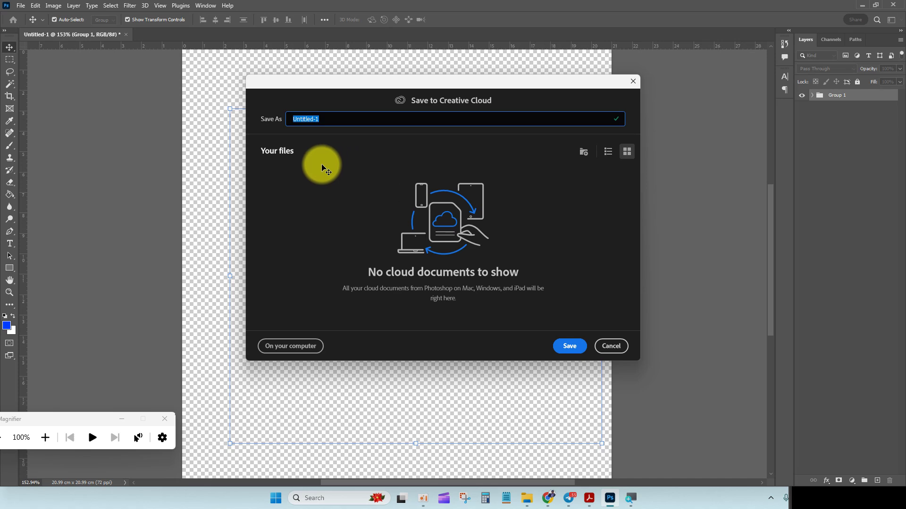
pyautogui.click(315, 348)
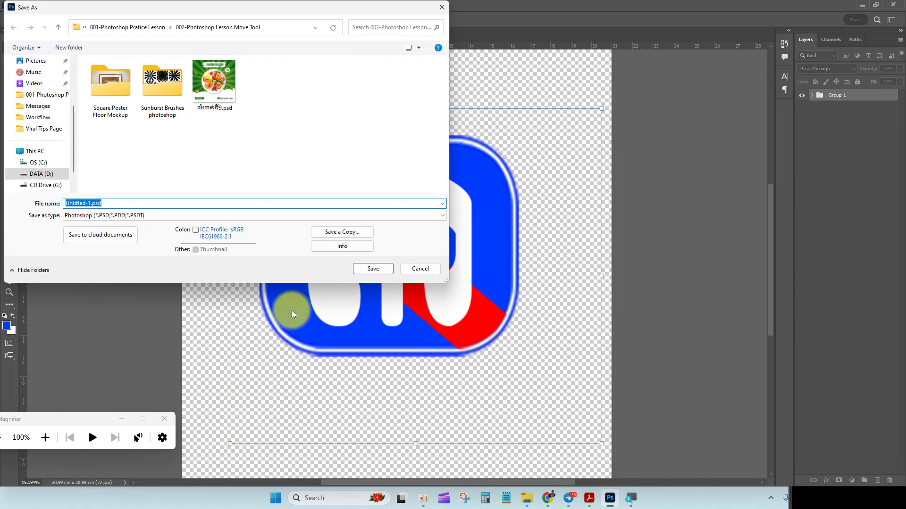
pyautogui.scroll(3, 52, 81)
pyautogui.click(38, 107)
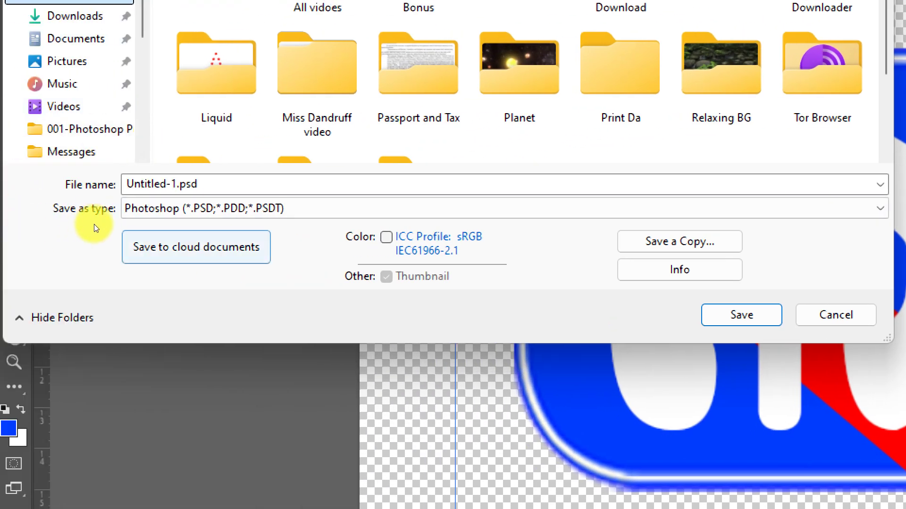
# Check the file formats offered in Save As and keep the Photoshop format.
pyautogui.click(50, 219)
pyautogui.press('Down')
pyautogui.press('Down')
pyautogui.press('Up')
pyautogui.press('Up')
pyautogui.press('Return')
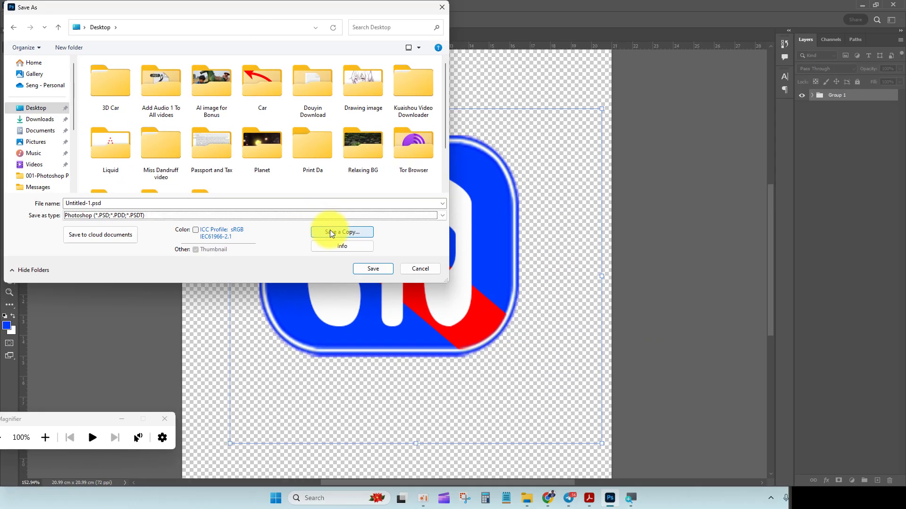
# Switch to saving a copy, choose the Desktop as destination and set the file type to PNG.
pyautogui.click(549, 241)
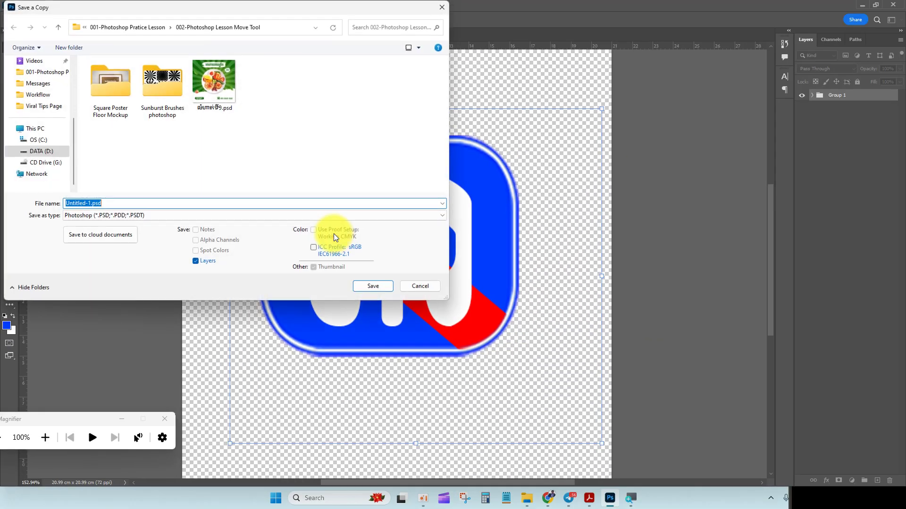
pyautogui.click(47, 108)
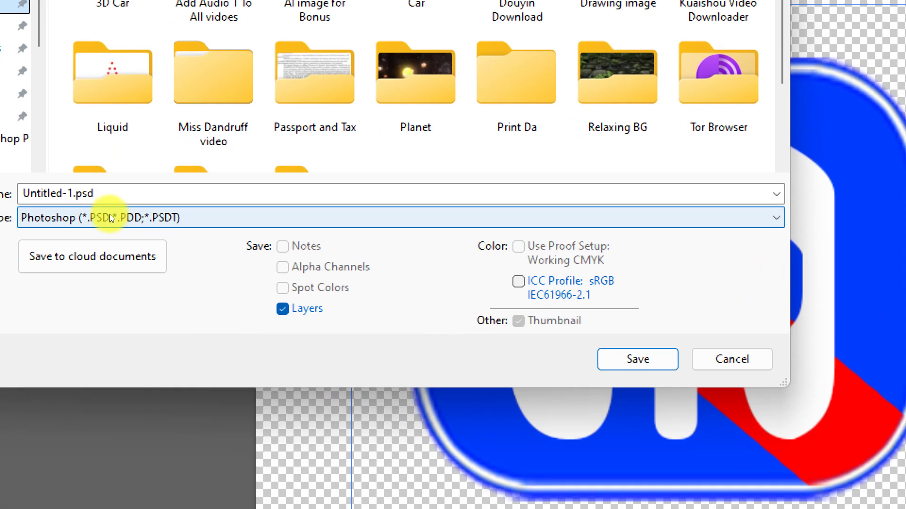
pyautogui.click(110, 214)
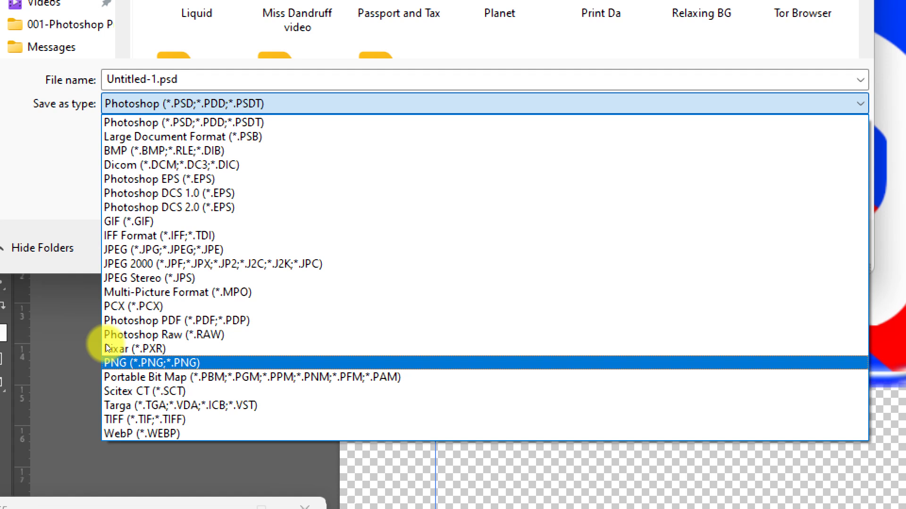
pyautogui.click(126, 341)
pyautogui.press('Down')
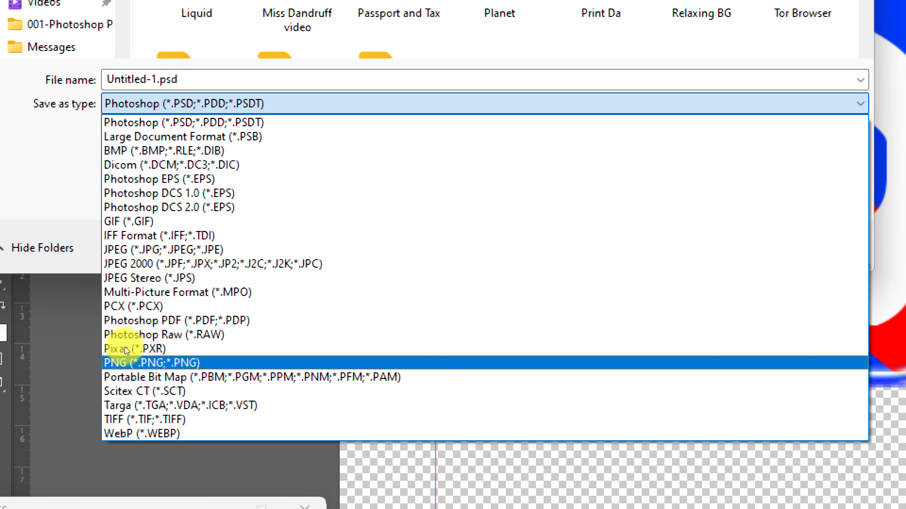
pyautogui.press('Return')
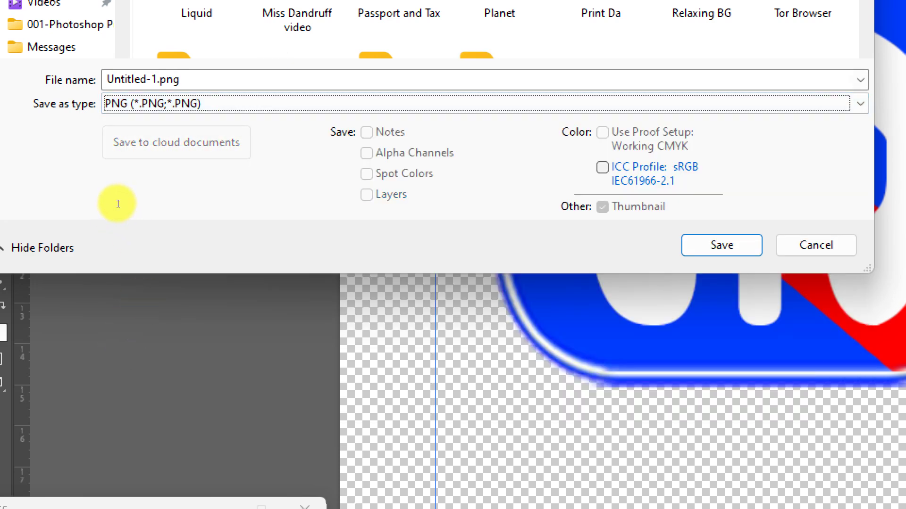
# Save the copy as Untitled-1.png with the medium file size option.
pyautogui.press('super+minus')
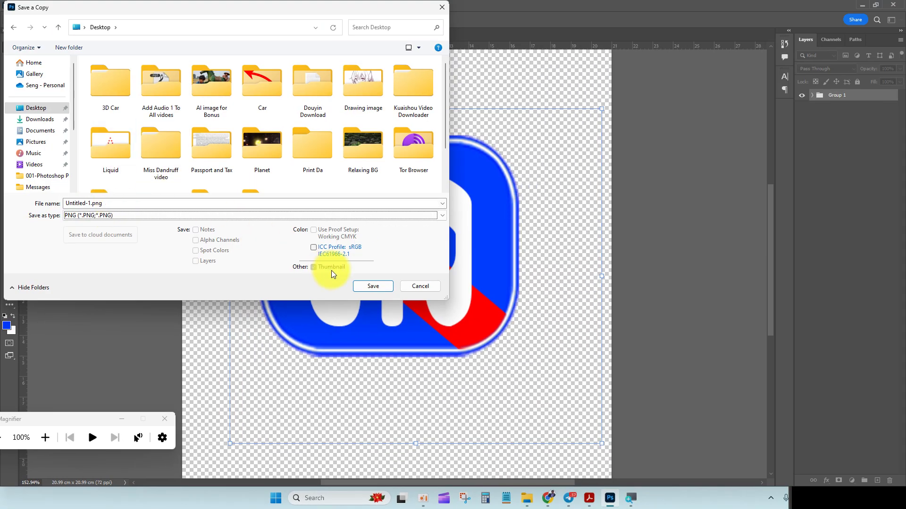
pyautogui.click(374, 286)
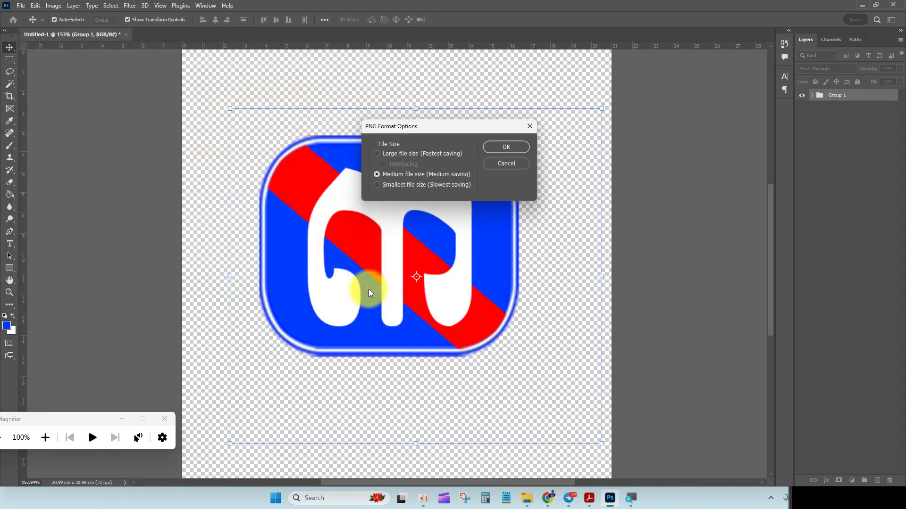
pyautogui.click(495, 147)
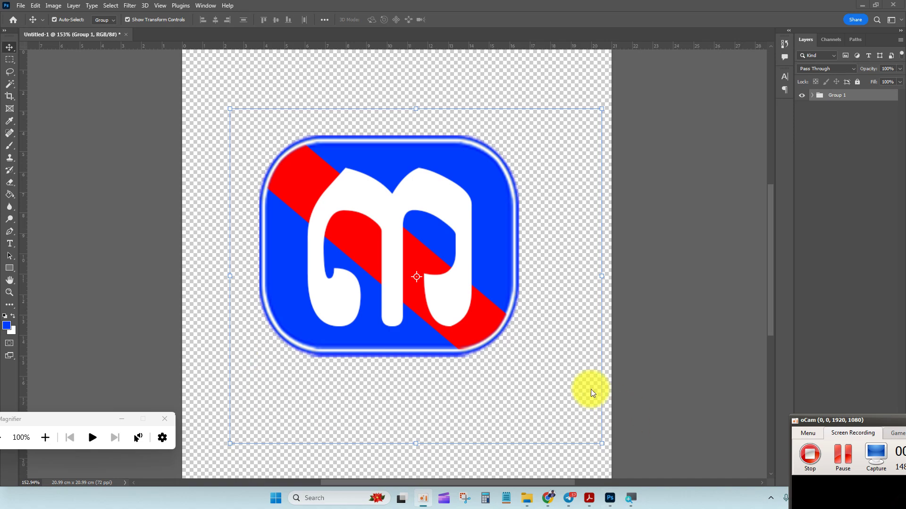
# Move Untitled-1.png to a free area of the desktop, view it in the maximized image viewer and close the viewer.
pyautogui.press('super+d')
pyautogui.moveTo(19, 415); pyautogui.dragTo(318, 238)
pyautogui.doubleClick(304, 231)
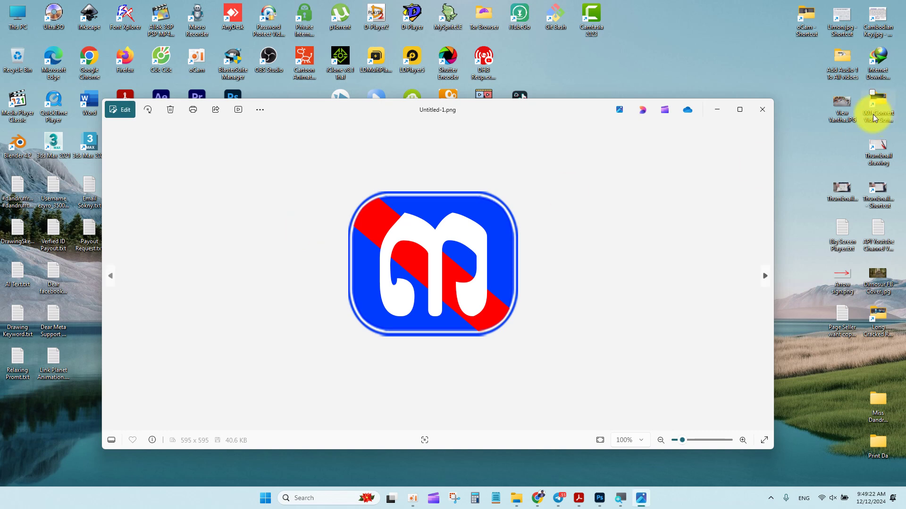
pyautogui.moveTo(739, 115)
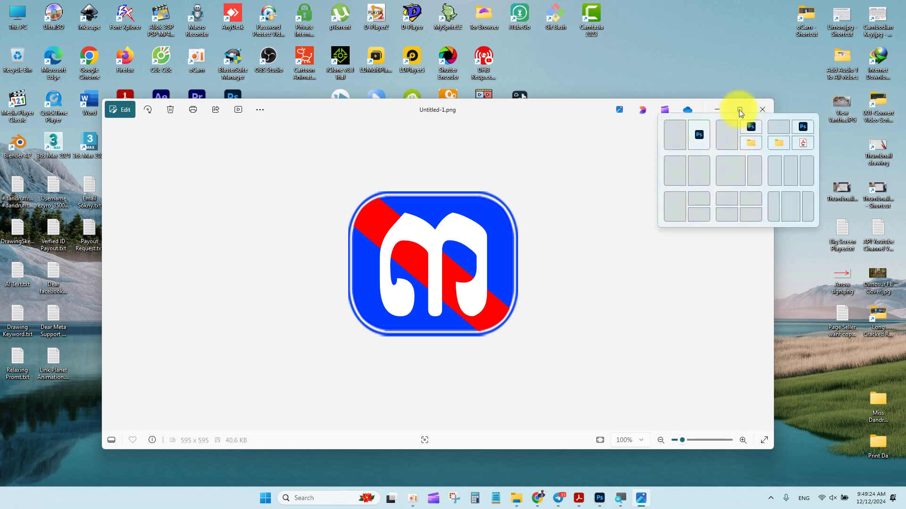
pyautogui.click(740, 109)
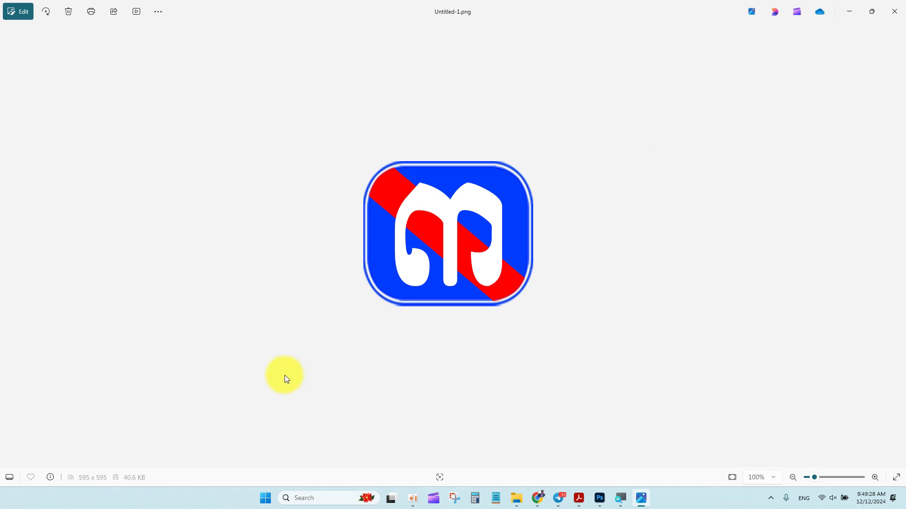
pyautogui.click(899, 10)
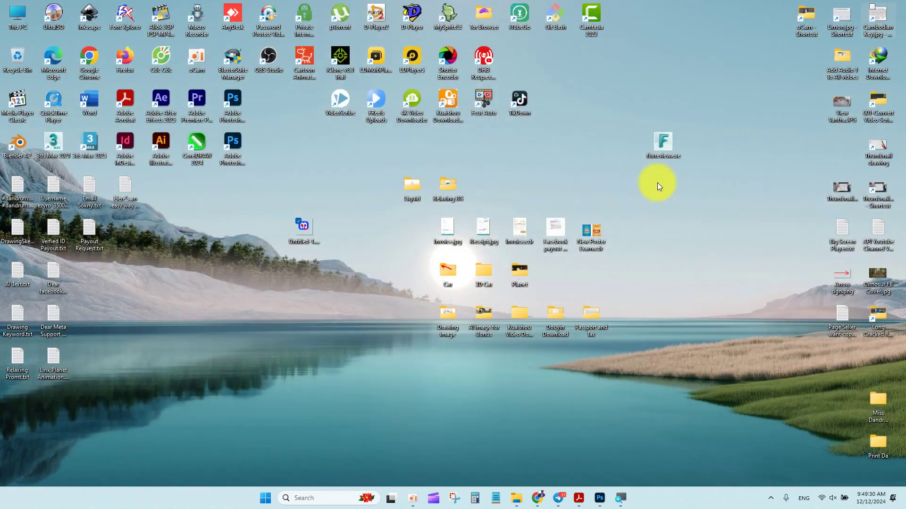
# Return to Photoshop and create a new 1895 x 840 px document at 72 ppi with a white background.
pyautogui.moveTo(300, 227); pyautogui.dragTo(296, 203)
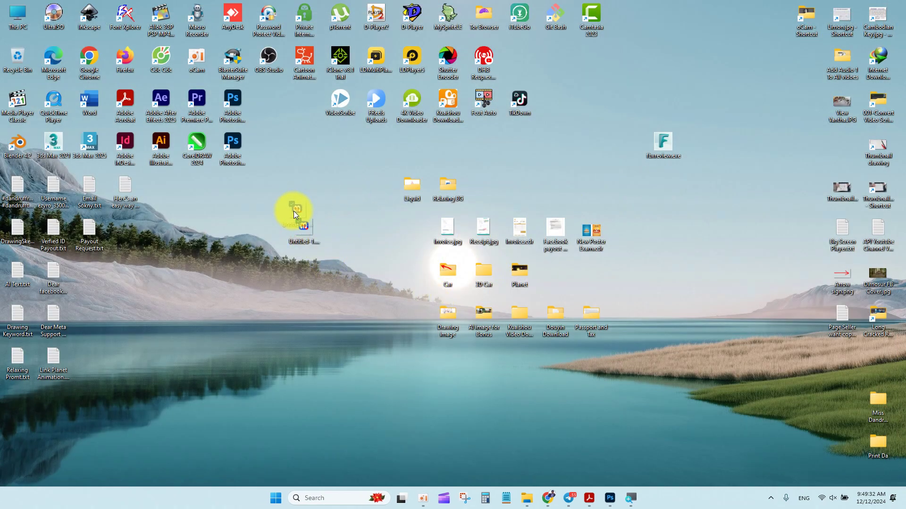
pyautogui.click(611, 498)
pyautogui.hotkey('ctrl', 'n')
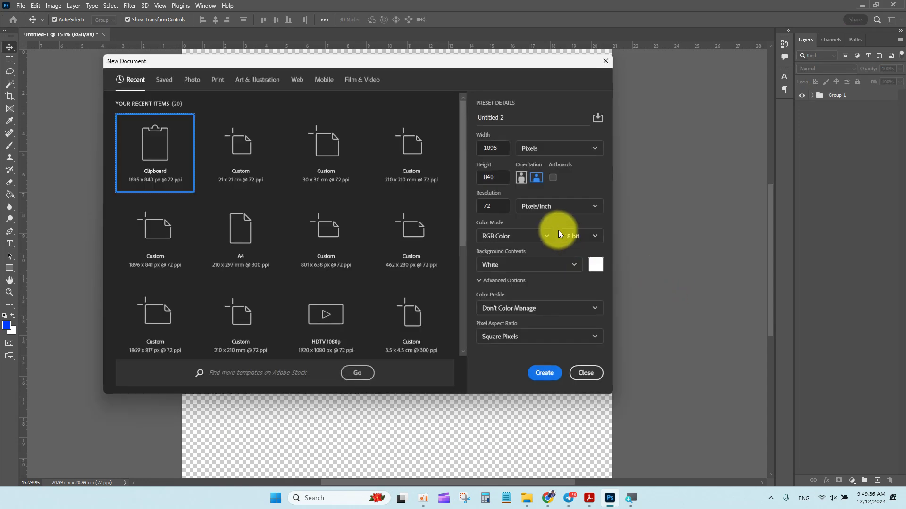
pyautogui.click(543, 373)
pyautogui.click(857, 82)
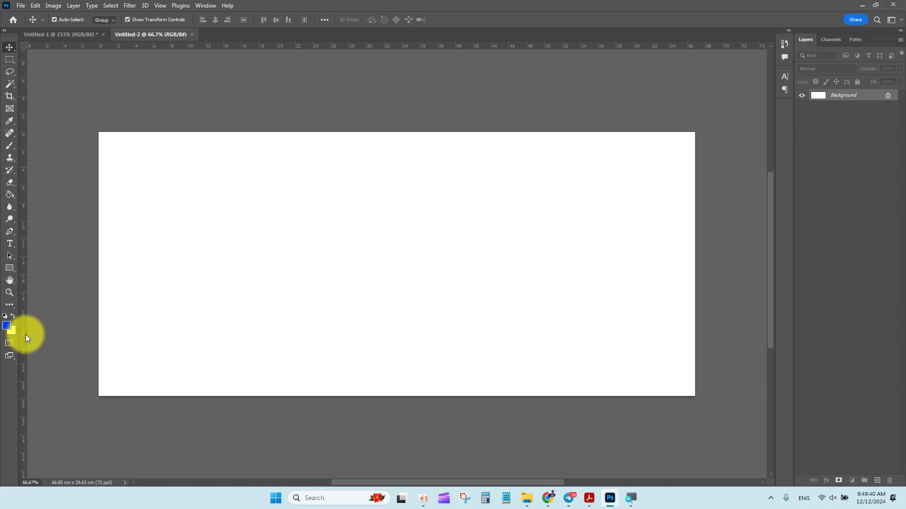
# Set the foreground colour to olive green #7a9000 and fill the Background layer of the new document with it.
pyautogui.click(7, 325)
pyautogui.moveTo(250, 226); pyautogui.dragTo(246, 246)
pyautogui.moveTo(210, 186); pyautogui.dragTo(247, 202)
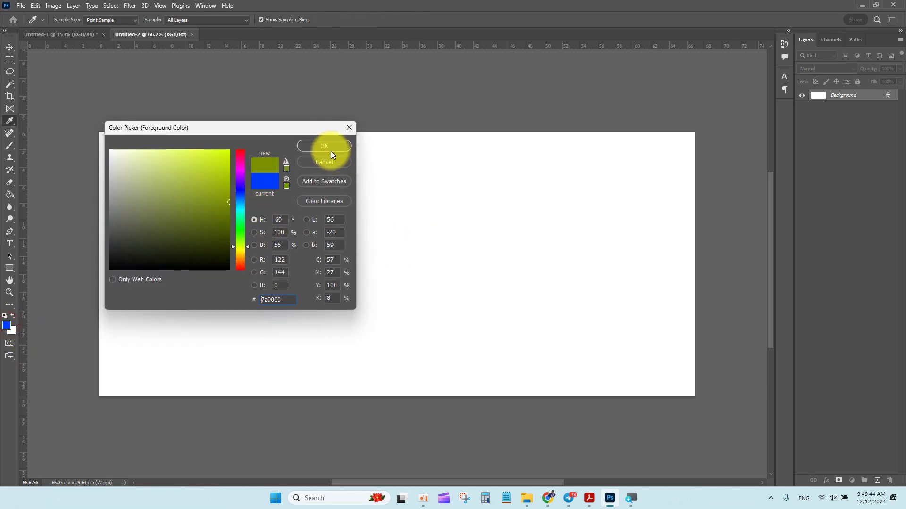
pyautogui.click(324, 146)
pyautogui.press('v')
pyautogui.hotkey('alt', 'BackSpace')
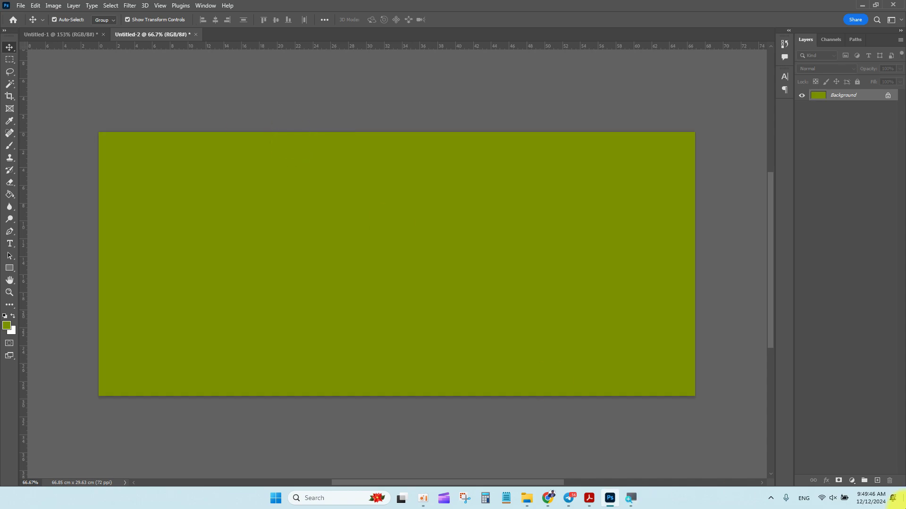
# Place Untitled-1.png from the desktop into the green document and move the logo slightly up and left of centre.
pyautogui.press('super+d')
pyautogui.moveTo(320, 201); pyautogui.dragTo(347, 293)
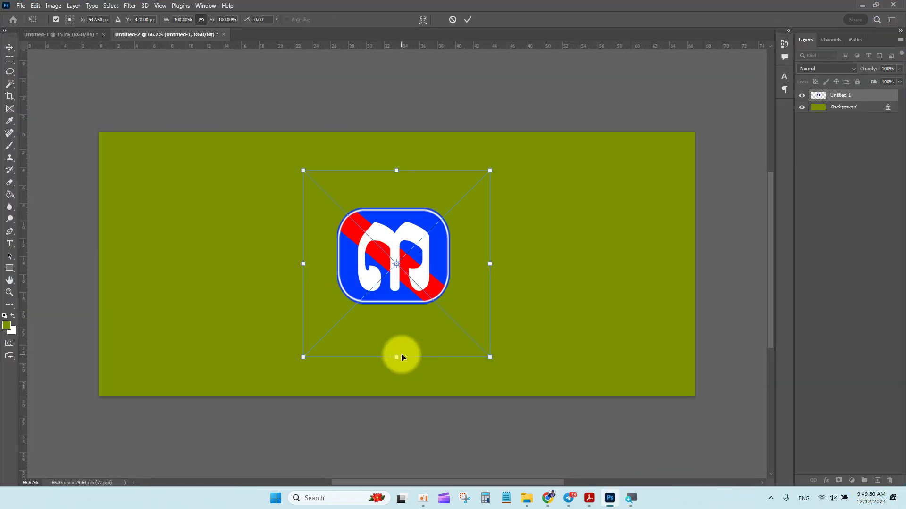
pyautogui.click(468, 20)
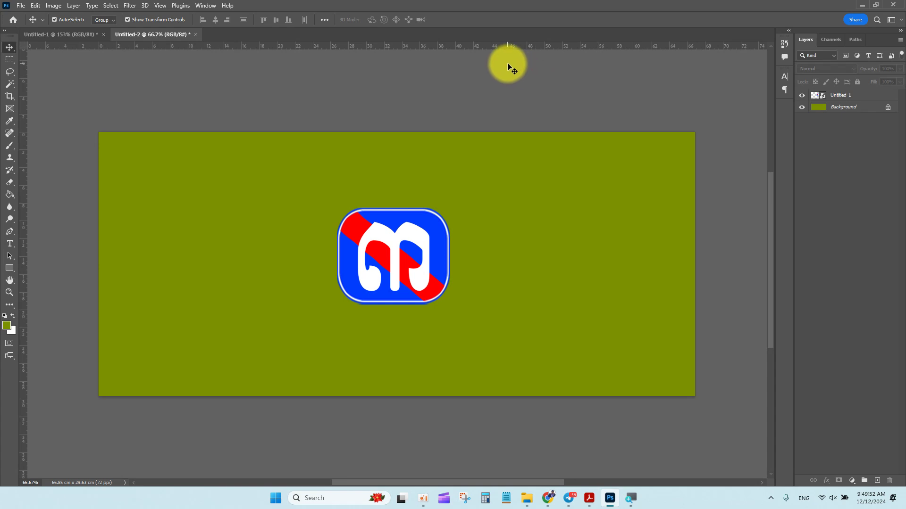
pyautogui.moveTo(373, 257); pyautogui.dragTo(367, 238)
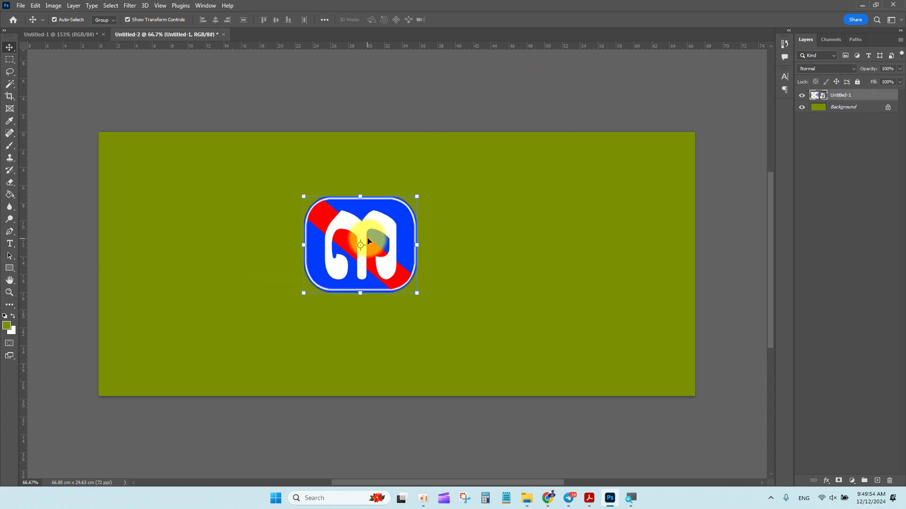
# Start saving a copy of the original Untitled-1 logo document on the computer, with the Desktop as destination.
pyautogui.click(72, 32)
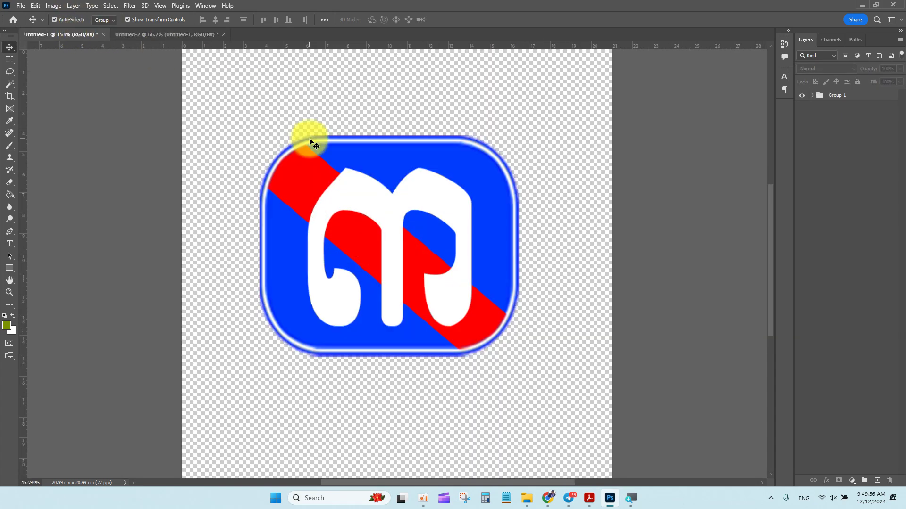
pyautogui.click(22, 6)
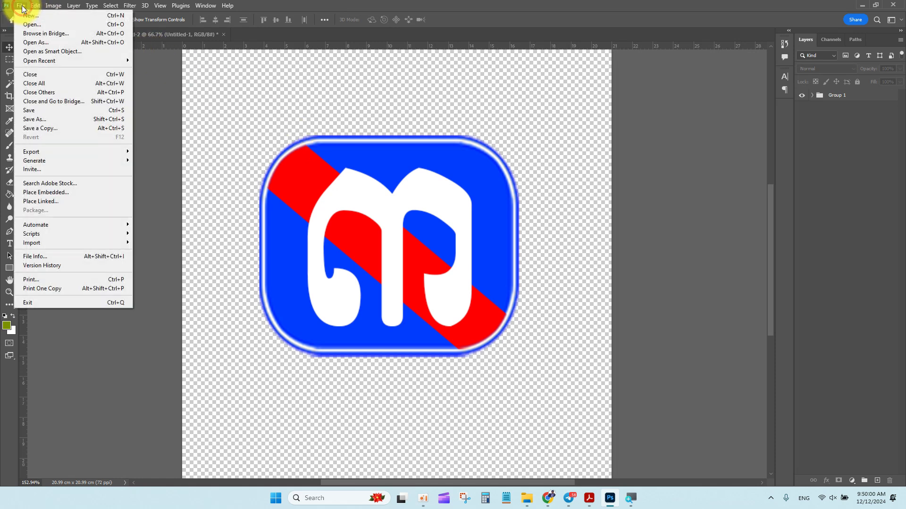
pyautogui.click(96, 120)
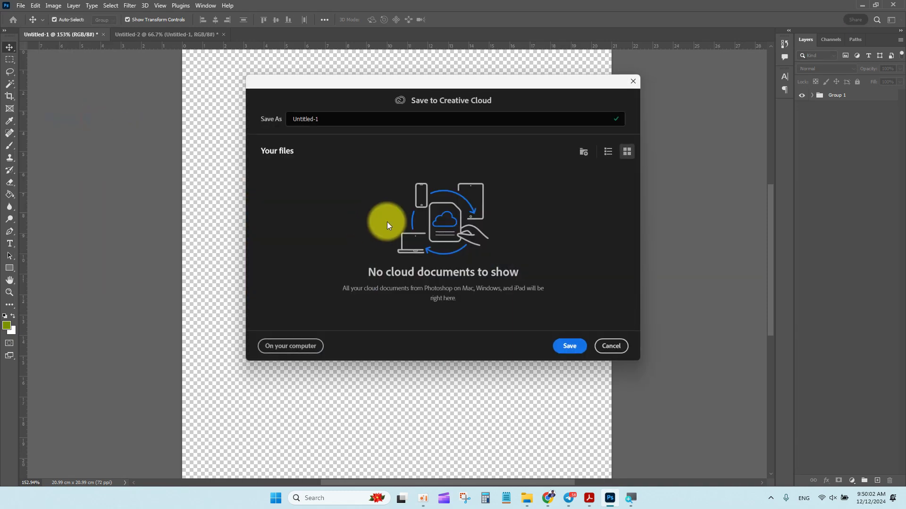
pyautogui.click(292, 346)
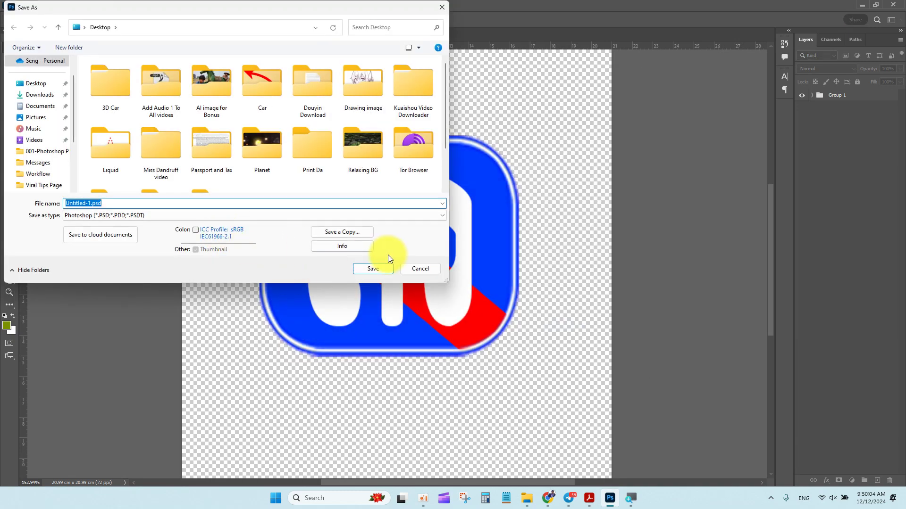
pyautogui.click(353, 233)
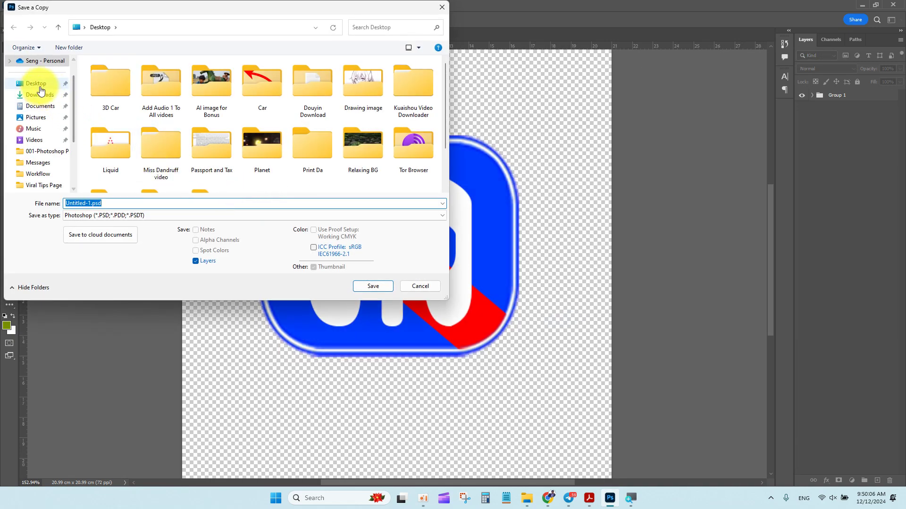
pyautogui.click(38, 83)
# Save the copy in JPEG format as Untitled-1.jpg with Maximum quality 12 and the Baseline ("Standard") option.
pyautogui.click(98, 215)
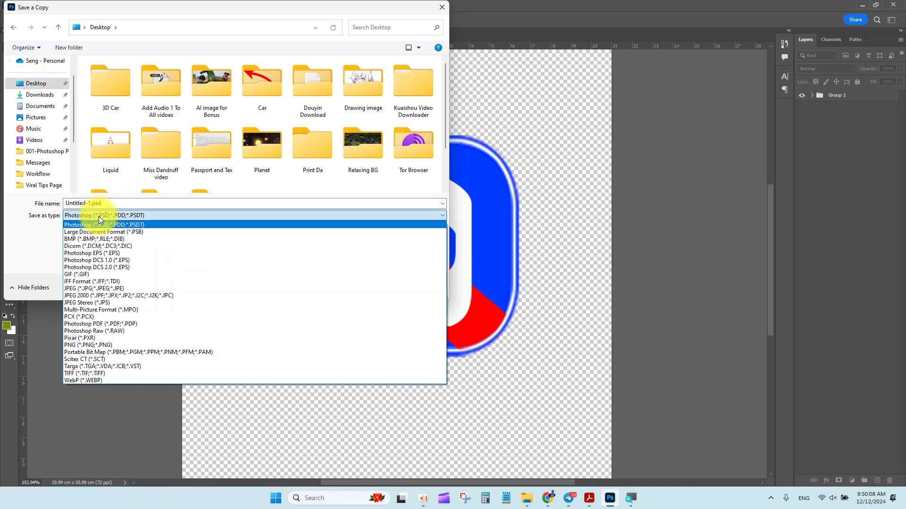
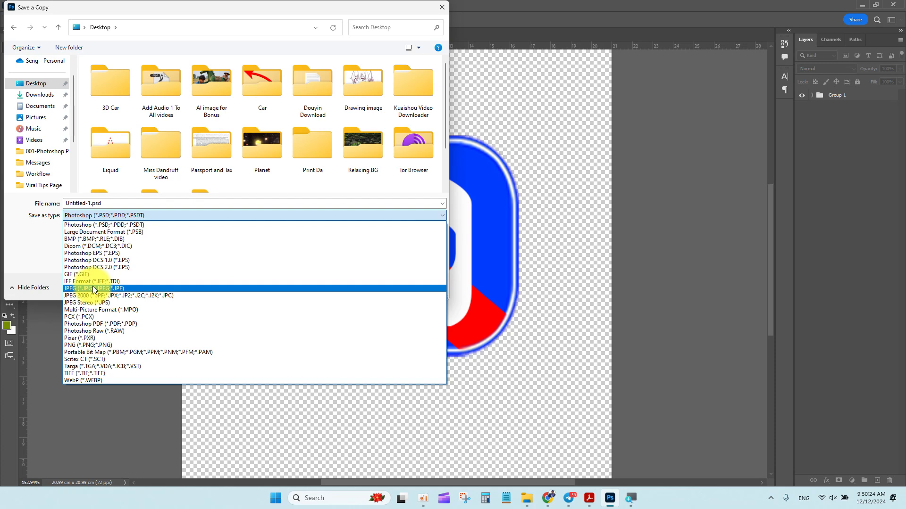
pyautogui.click(94, 288)
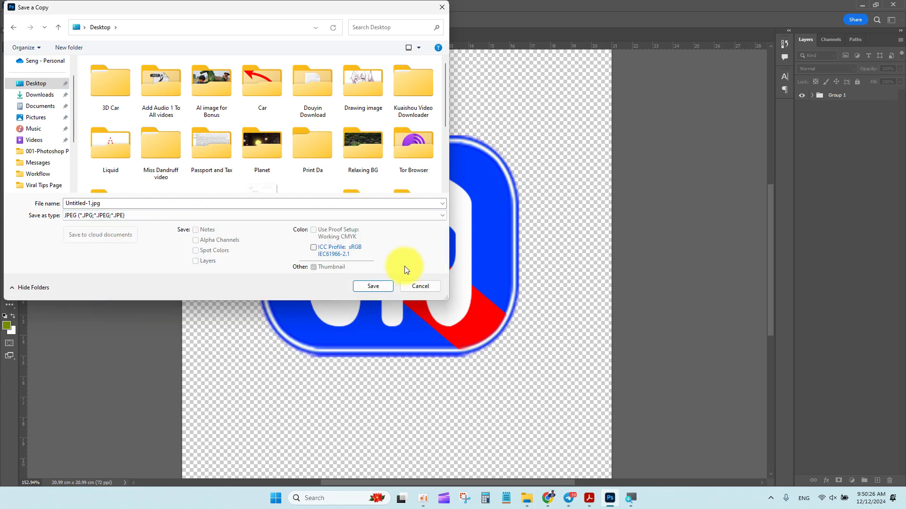
pyautogui.click(376, 289)
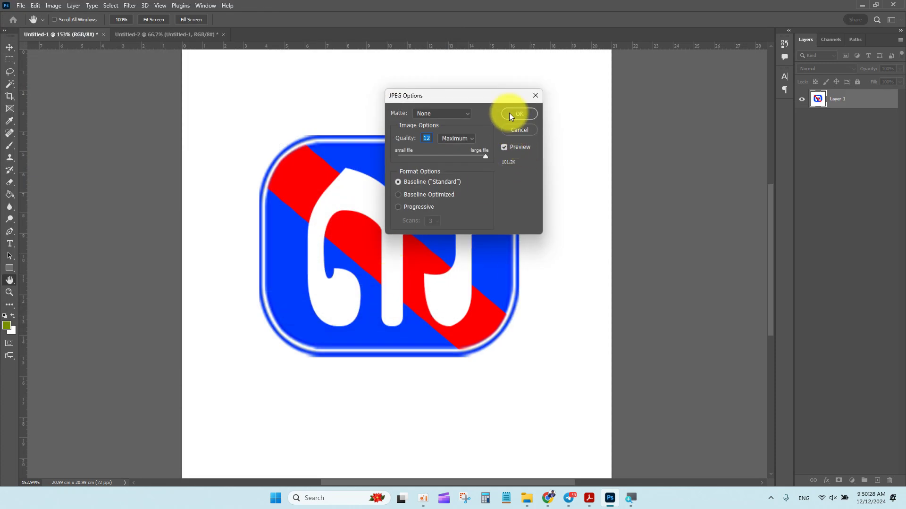
pyautogui.click(515, 113)
# Place Untitled-1.jpg from the desktop into the green document to the right of the PNG logo, and shift both images left for comparison.
pyautogui.click(903, 499)
pyautogui.moveTo(18, 400); pyautogui.dragTo(301, 279)
pyautogui.moveTo(269, 228); pyautogui.dragTo(392, 67)
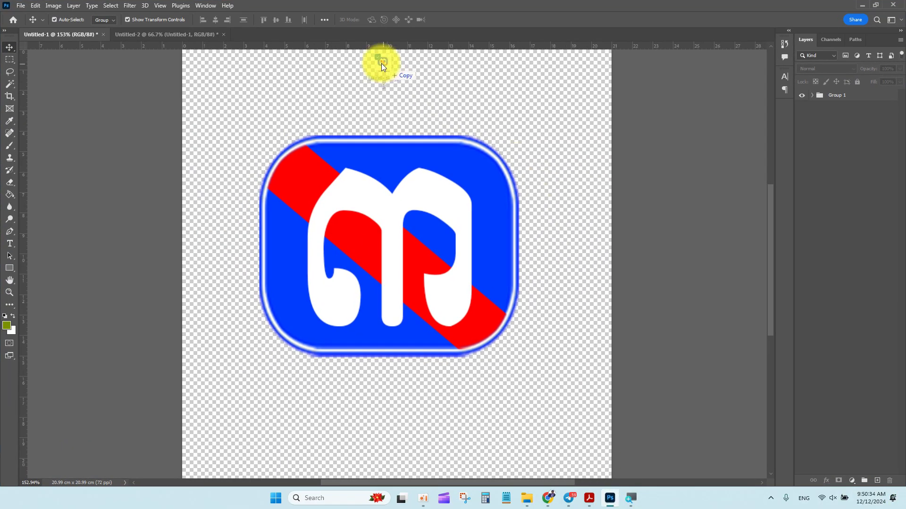
pyautogui.moveTo(200, 42); pyautogui.dragTo(536, 250)
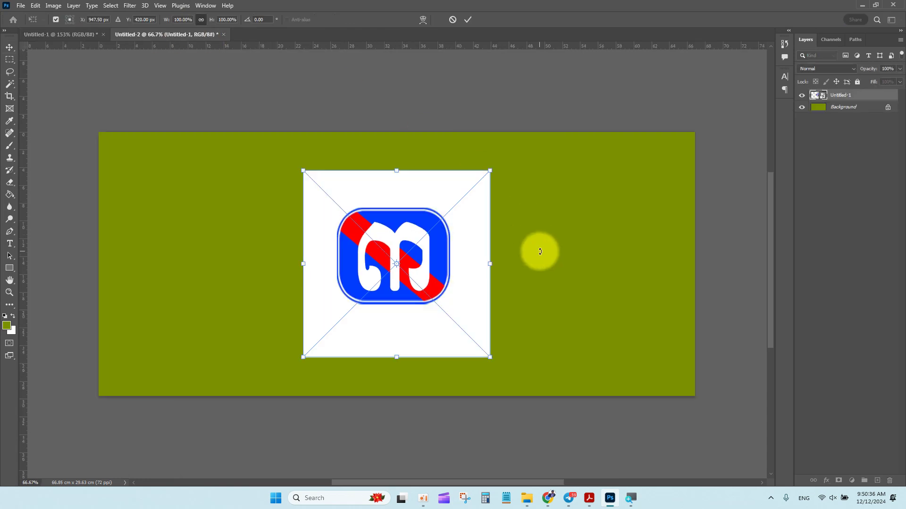
pyautogui.moveTo(466, 258); pyautogui.dragTo(558, 247)
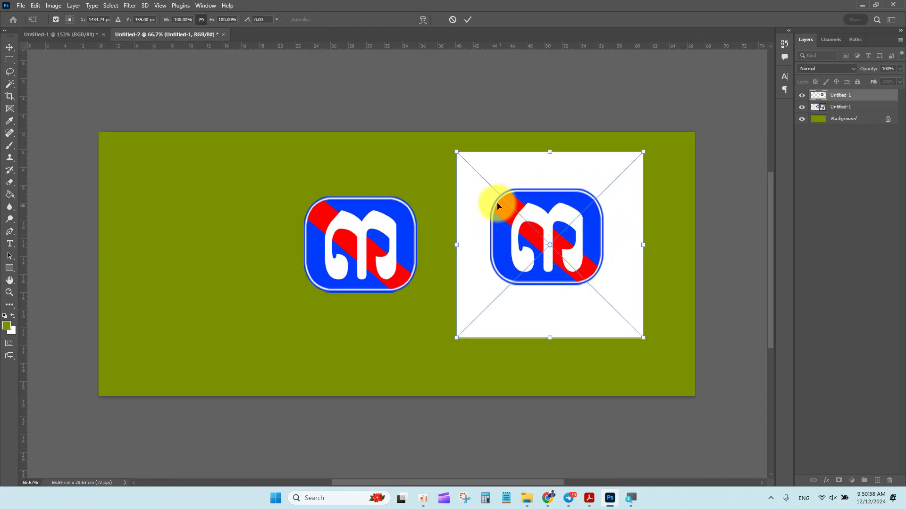
pyautogui.click(467, 20)
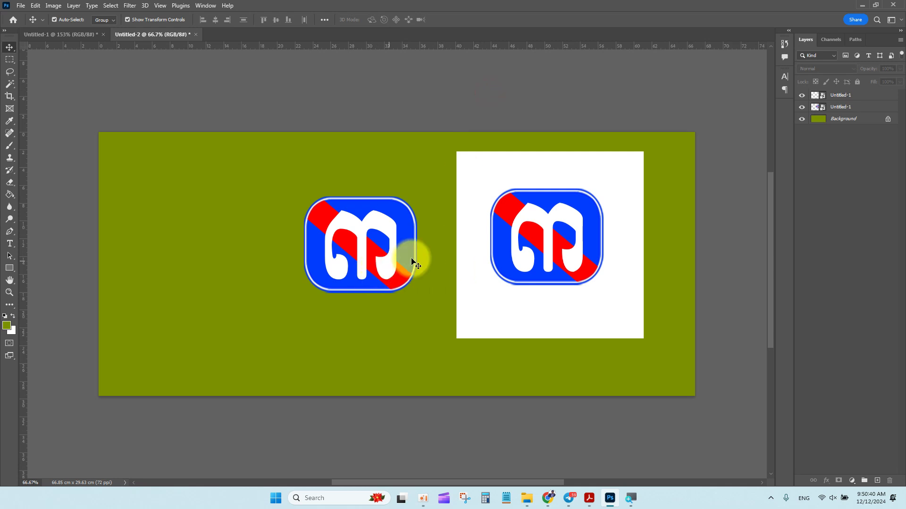
pyautogui.moveTo(577, 246); pyautogui.dragTo(557, 244)
pyautogui.moveTo(375, 245); pyautogui.dragTo(343, 251)
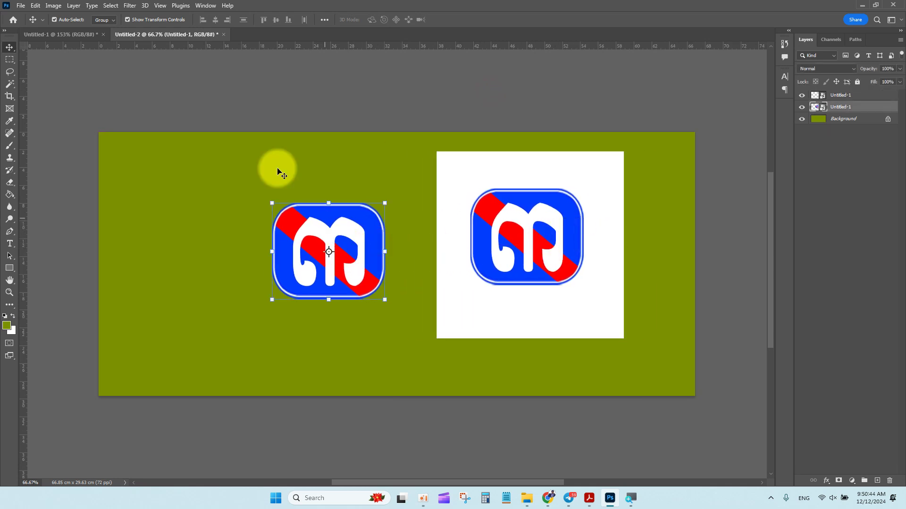
# Add a new layer below Group 1 in the Untitled-1 document, fill it with the white background colour and hide it.
pyautogui.click(77, 33)
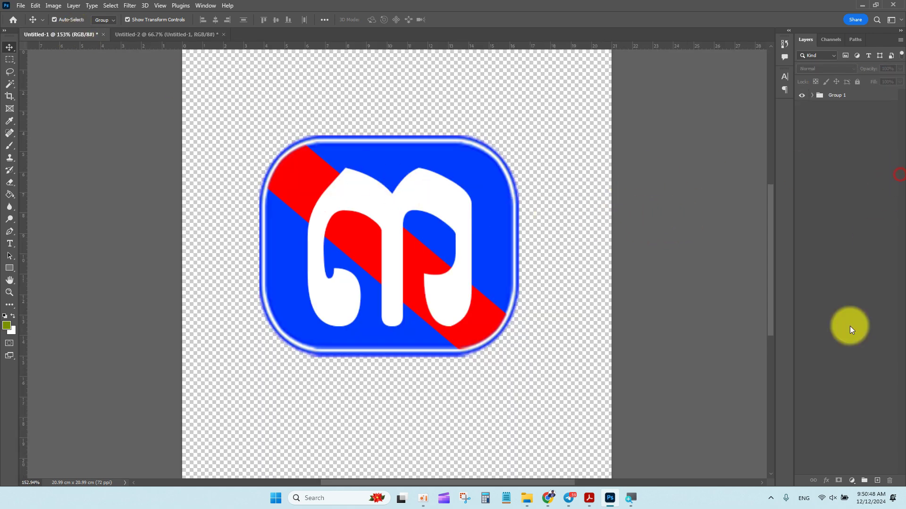
pyautogui.click(876, 480)
pyautogui.moveTo(844, 95); pyautogui.dragTo(858, 118)
pyautogui.hotkey('ctrl', 'BackSpace')
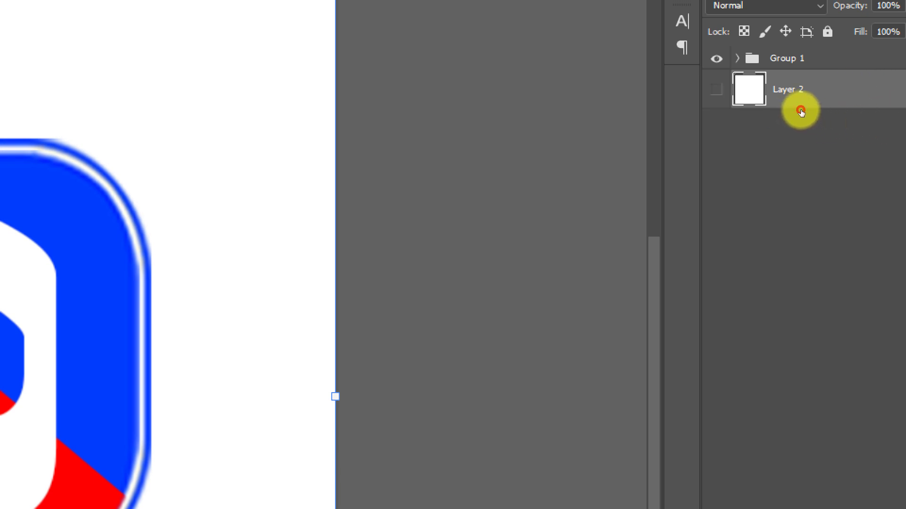
pyautogui.click(717, 90)
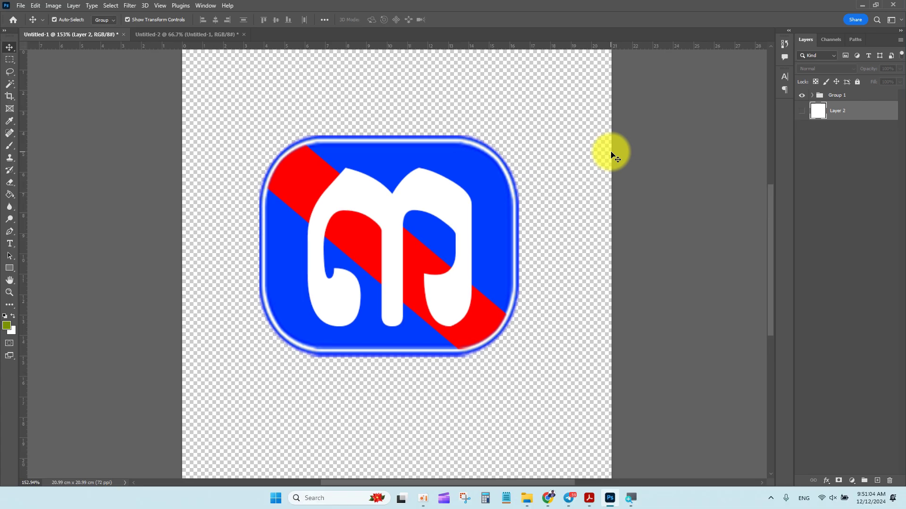
pyautogui.click(605, 170)
pyautogui.moveTo(416, 234)
pyautogui.mouseDown()
pyautogui.moveTo(434, 245)
pyautogui.moveTo(422, 240)
pyautogui.mouseUp()
pyautogui.click(255, 88)
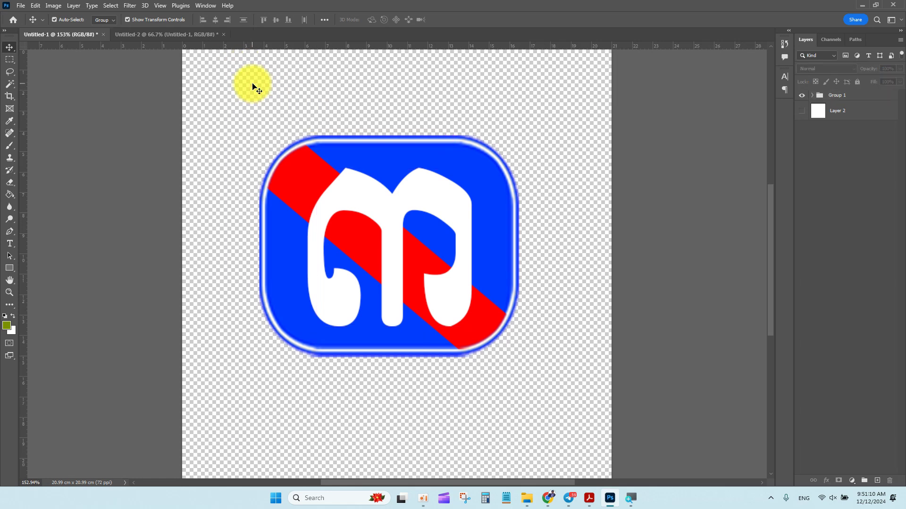
# Go back to the green Untitled-2 comparison document and close it without saving the changes.
pyautogui.click(164, 34)
pyautogui.click(98, 39)
pyautogui.click(162, 35)
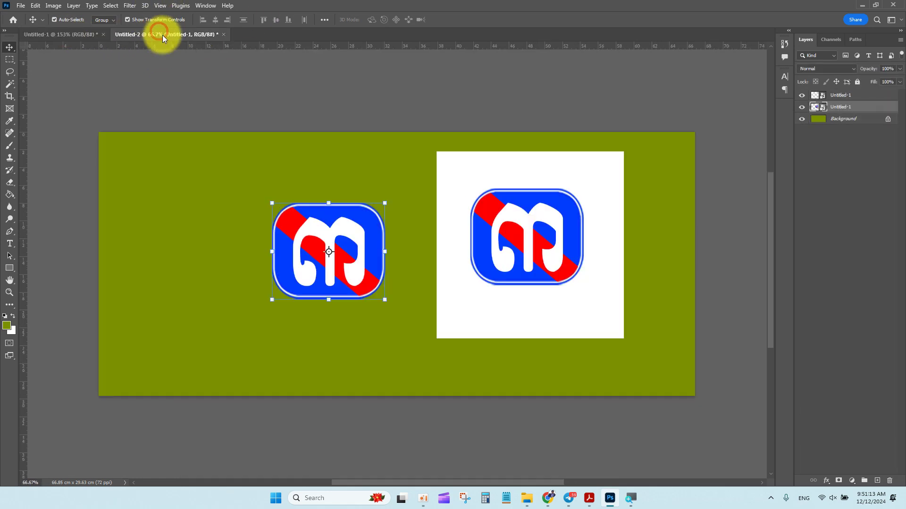
pyautogui.click(611, 499)
pyautogui.click(611, 499)
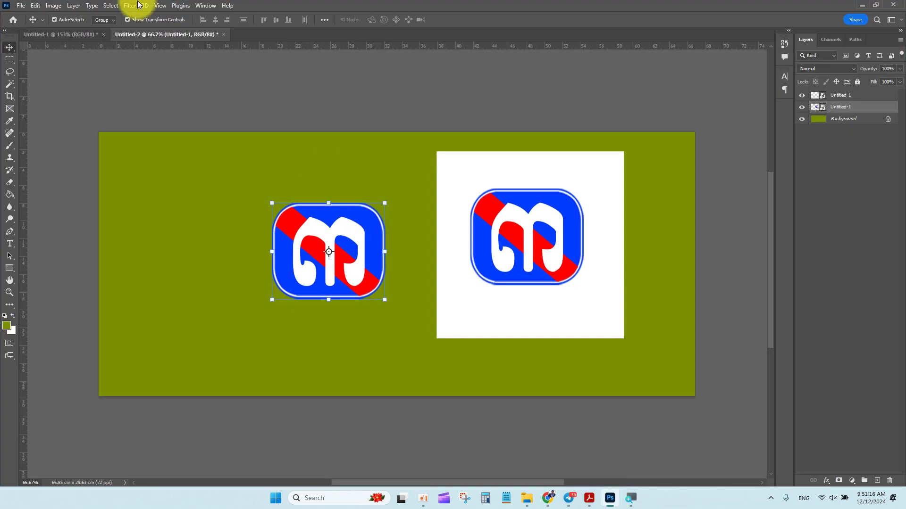
pyautogui.click(224, 35)
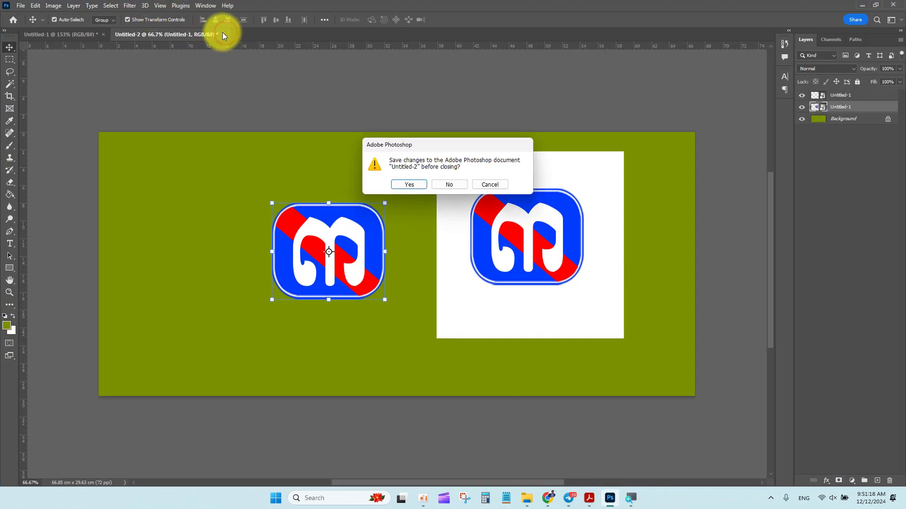
pyautogui.click(452, 185)
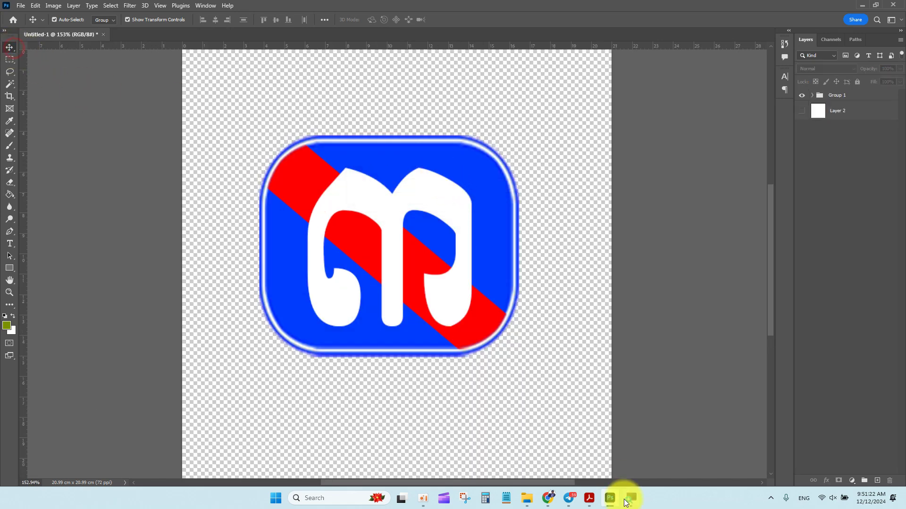
# Switch to File Explorer and open the 006-Social Media Post Design folder inside 001-Photoshop Pratice Lesson.
pyautogui.click(527, 498)
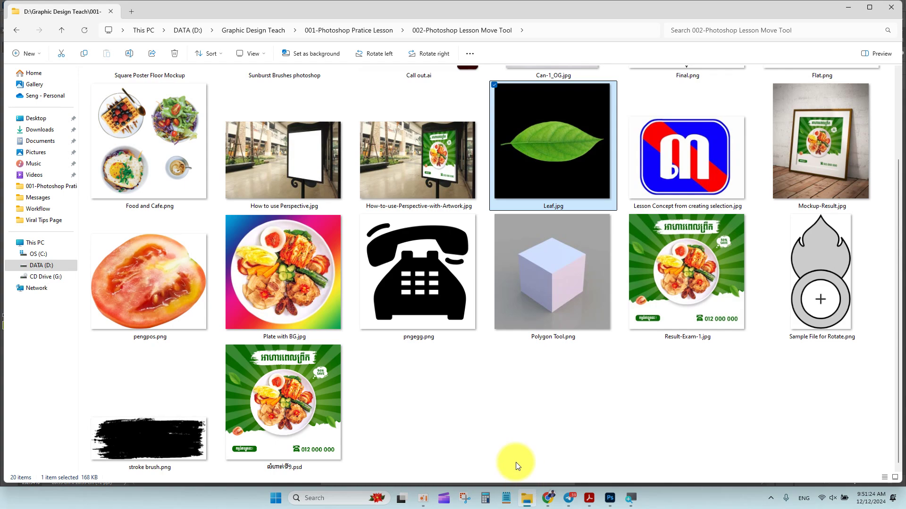
pyautogui.click(489, 414)
pyautogui.scroll(2, 454, 366)
pyautogui.hotkey('alt', 'Left')
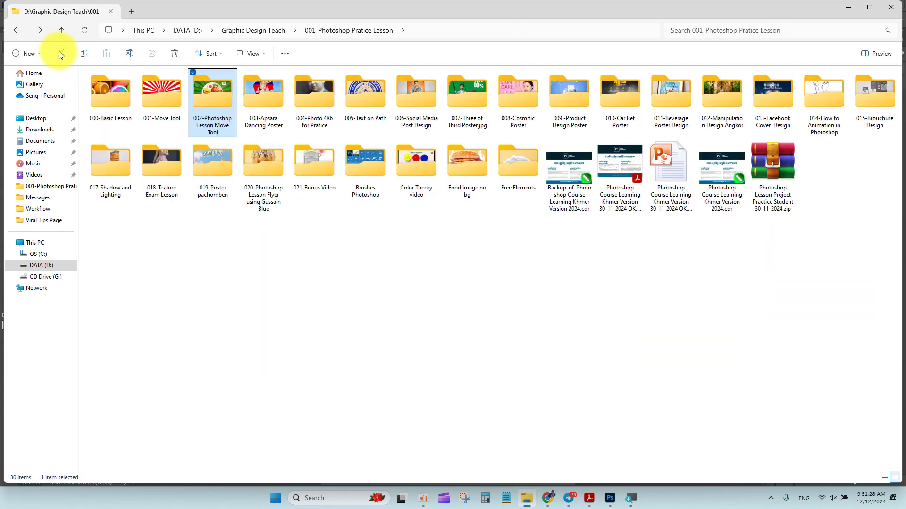
pyautogui.doubleClick(420, 91)
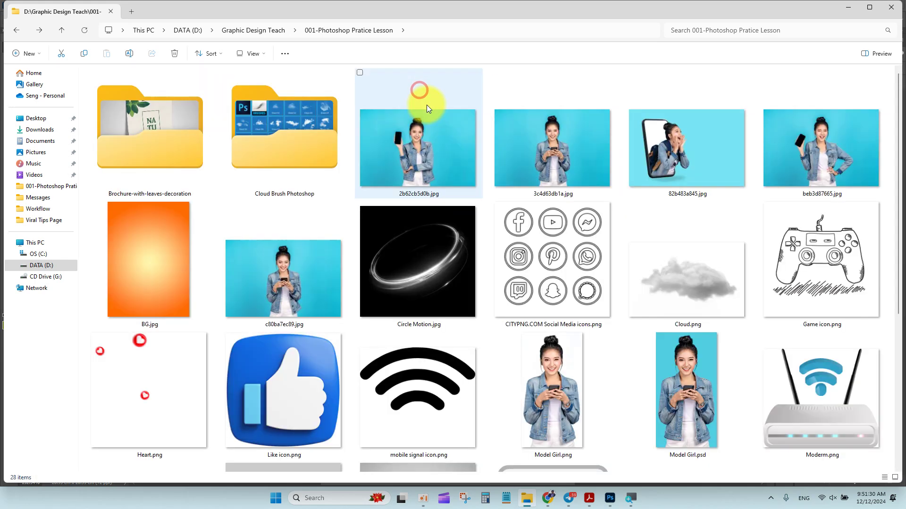
# Open 2b62cb5d0b.jpg from the folder in Photoshop and close the Untitled-1 document without saving its changes.
pyautogui.click(434, 170)
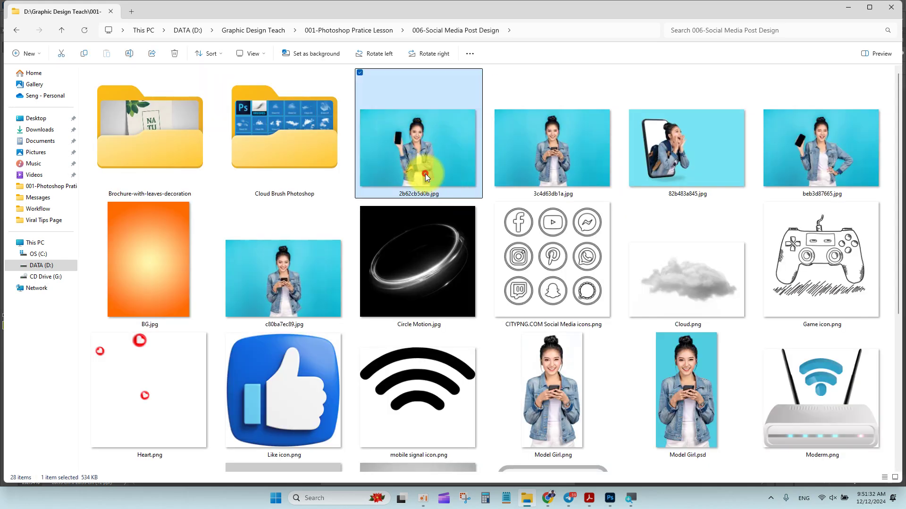
pyautogui.moveTo(426, 174); pyautogui.dragTo(549, 37)
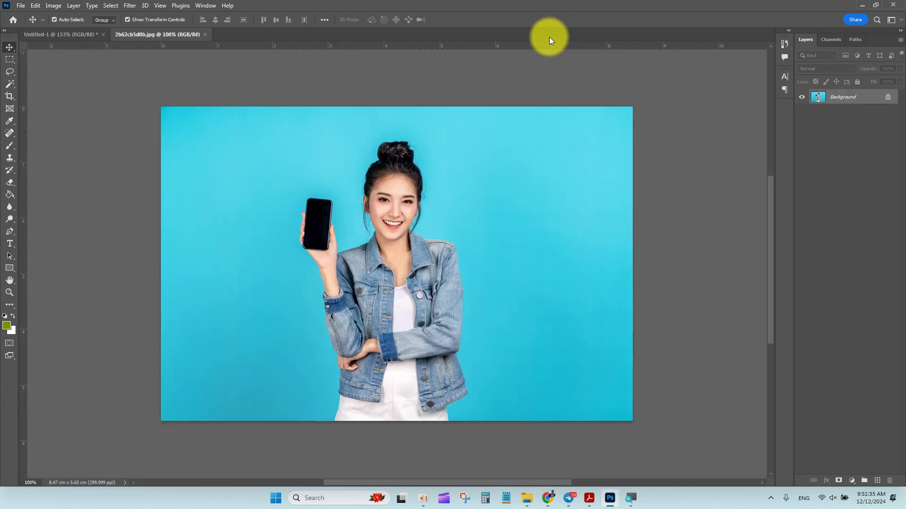
pyautogui.click(103, 34)
pyautogui.click(443, 185)
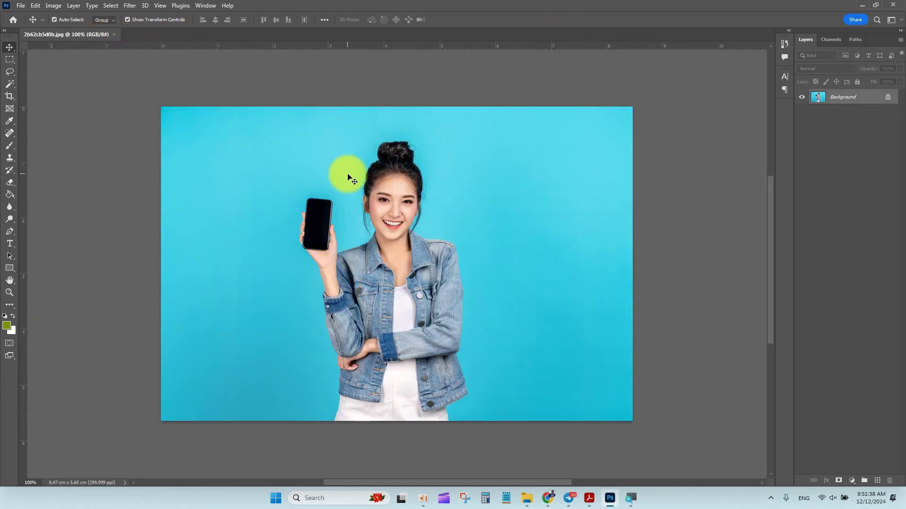
# Magnify the woman's forehead at the hairline to 12800% to examine the individual colour pixels of the photo.
pyautogui.scroll(2, 349, 179)
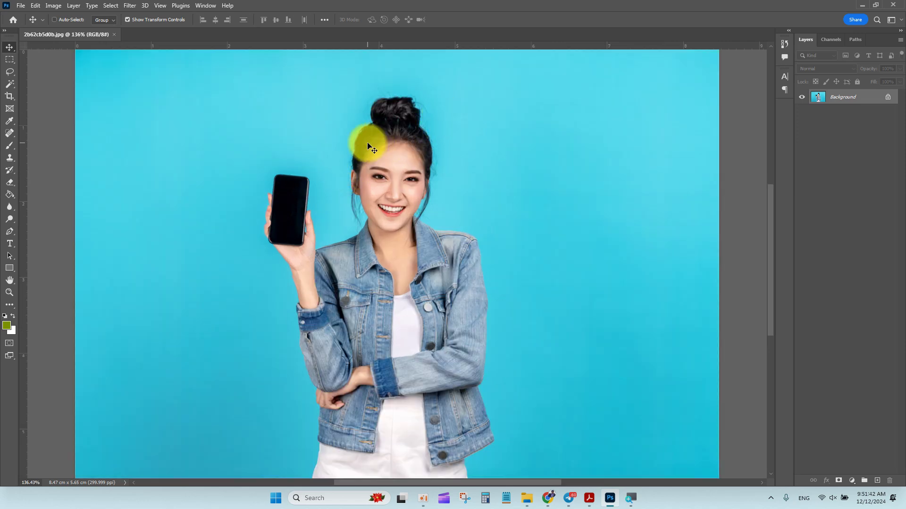
pyautogui.scroll(3, 366, 143)
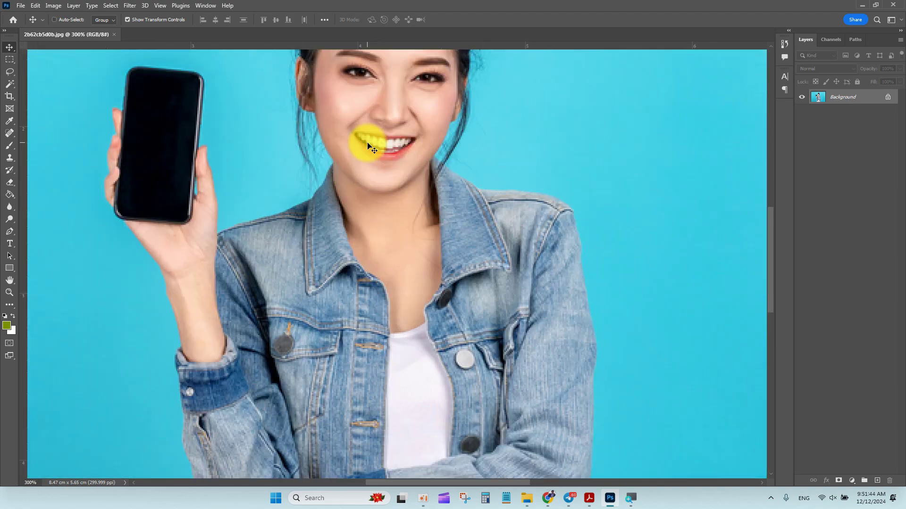
pyautogui.scroll(4, 458, 226)
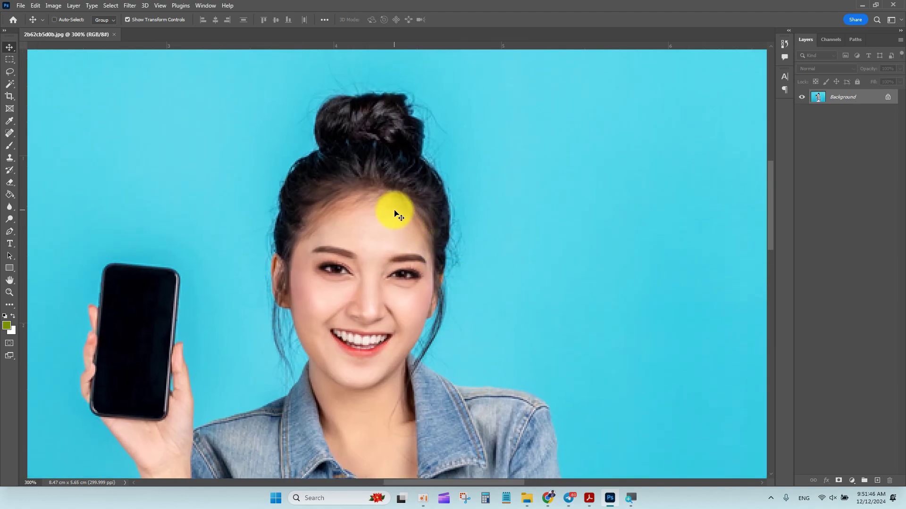
pyautogui.scroll(1, 392, 210)
pyautogui.scroll(3, 453, 306)
pyautogui.scroll(2, 446, 361)
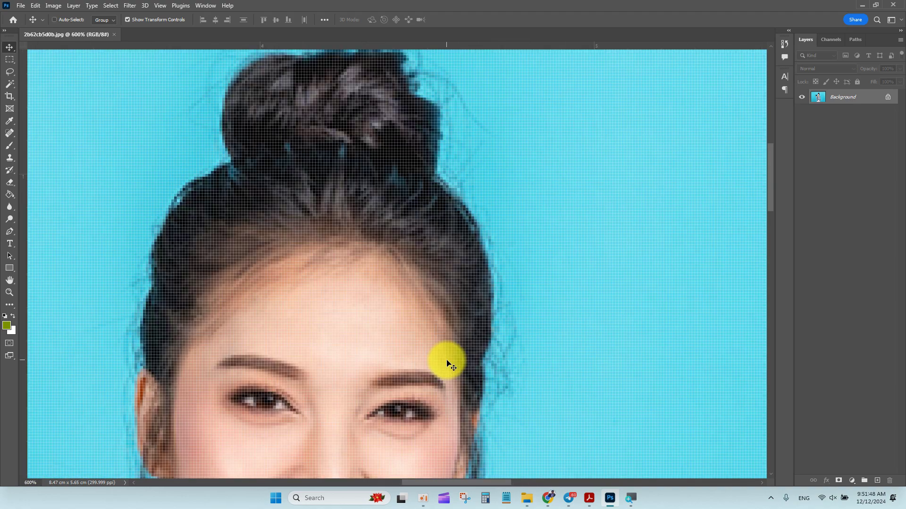
pyautogui.scroll(9, 447, 364)
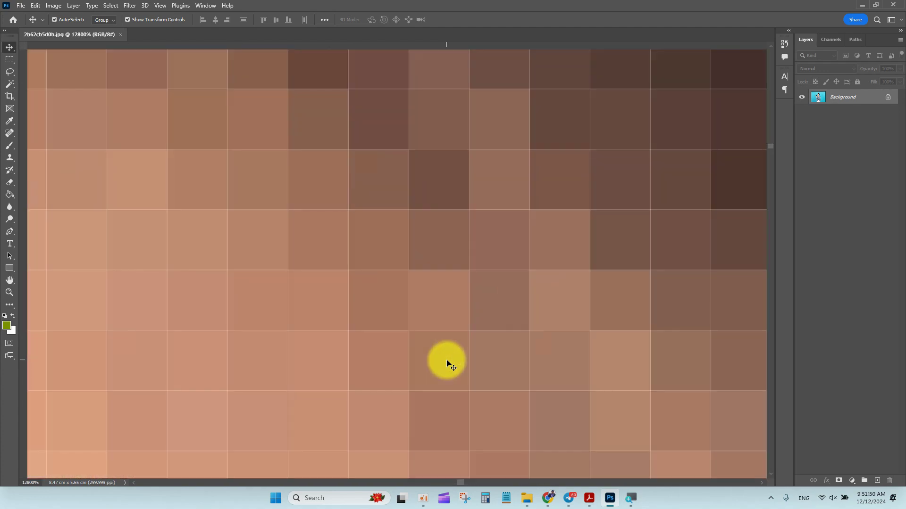
pyautogui.moveTo(446, 350); pyautogui.dragTo(423, 325)
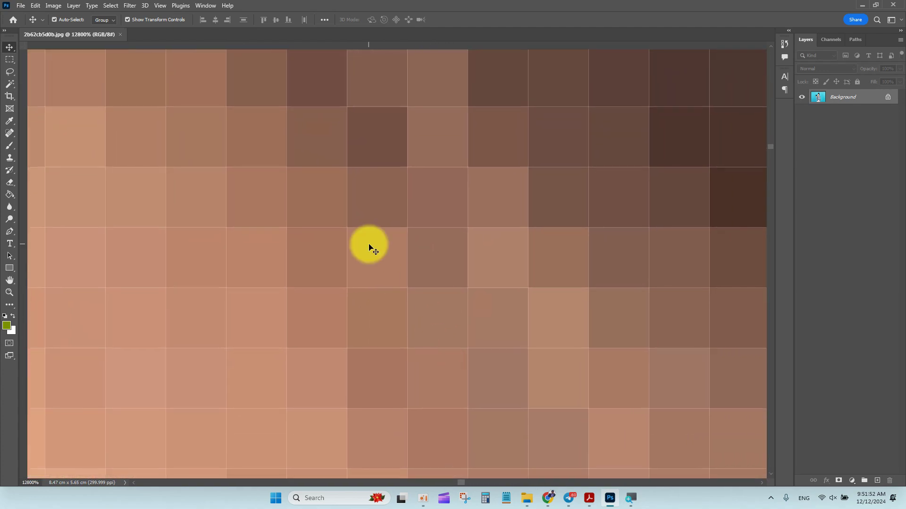
# Marquee a block of two by two pixels and sample its upper-right pixel as the foreground colour.
pyautogui.click(9, 59)
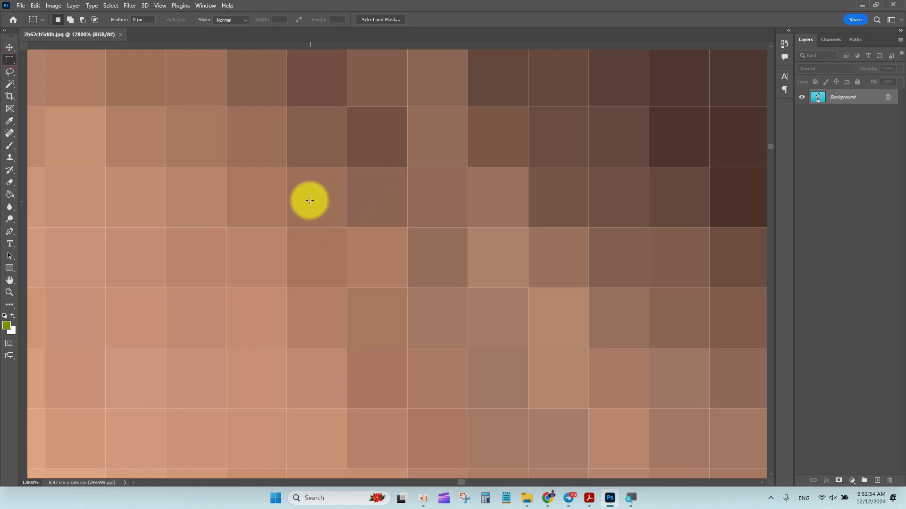
pyautogui.moveTo(286, 168); pyautogui.dragTo(343, 202)
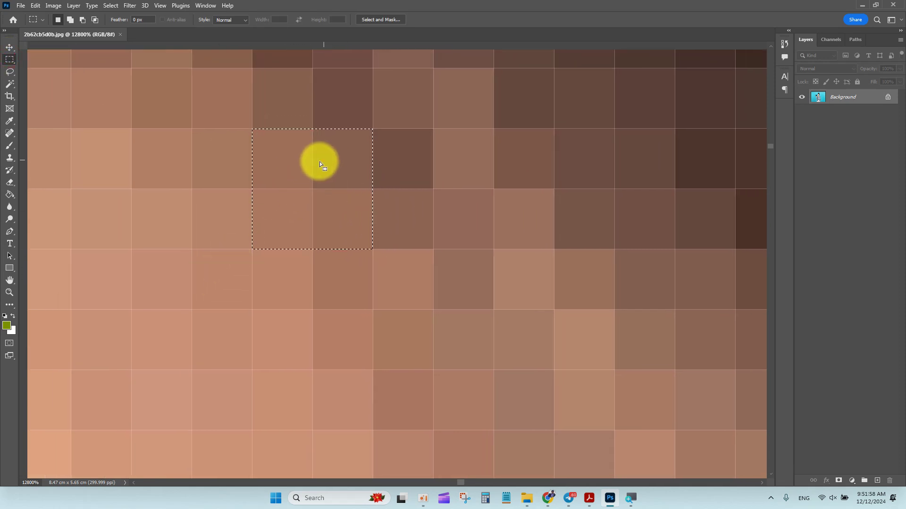
pyautogui.press('i')
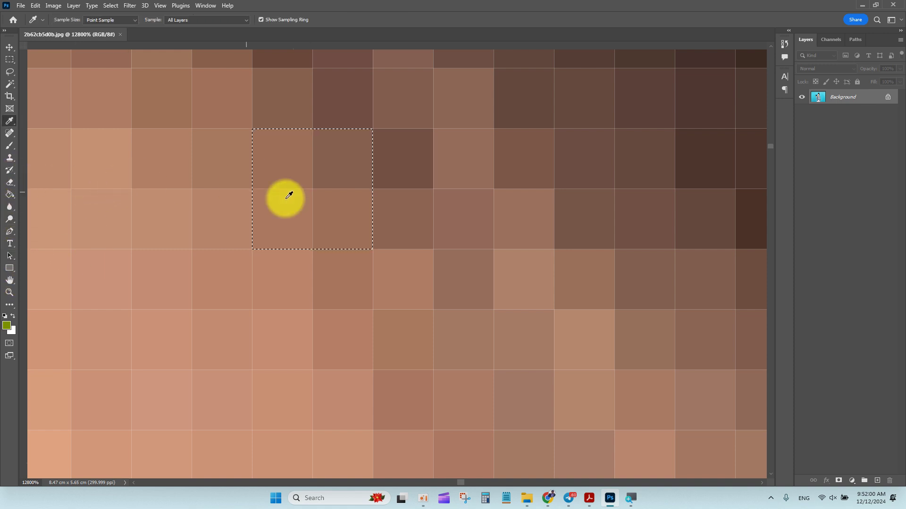
pyautogui.click(332, 158)
# Inspect the sampled foreground colour's values in the Color Picker, with the selected pixels uncovered, and cancel without changing the colour.
pyautogui.click(9, 327)
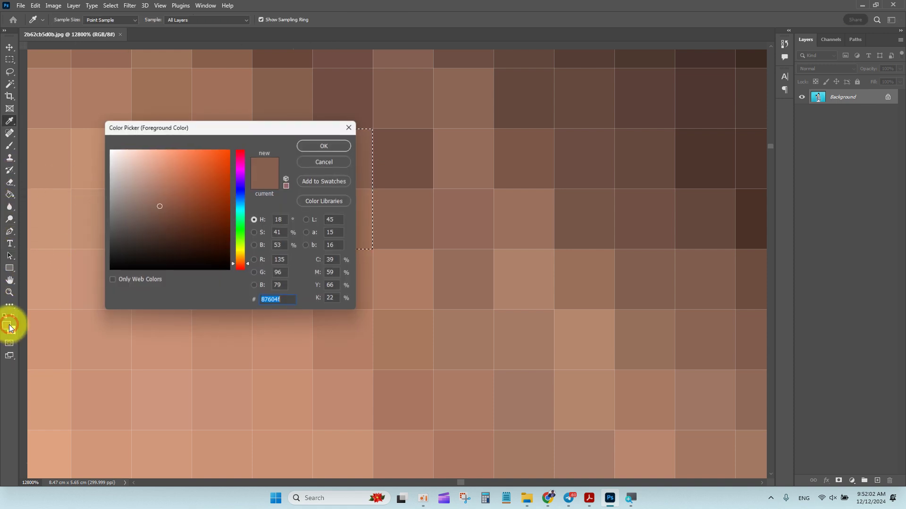
pyautogui.moveTo(196, 127); pyautogui.dragTo(554, 105)
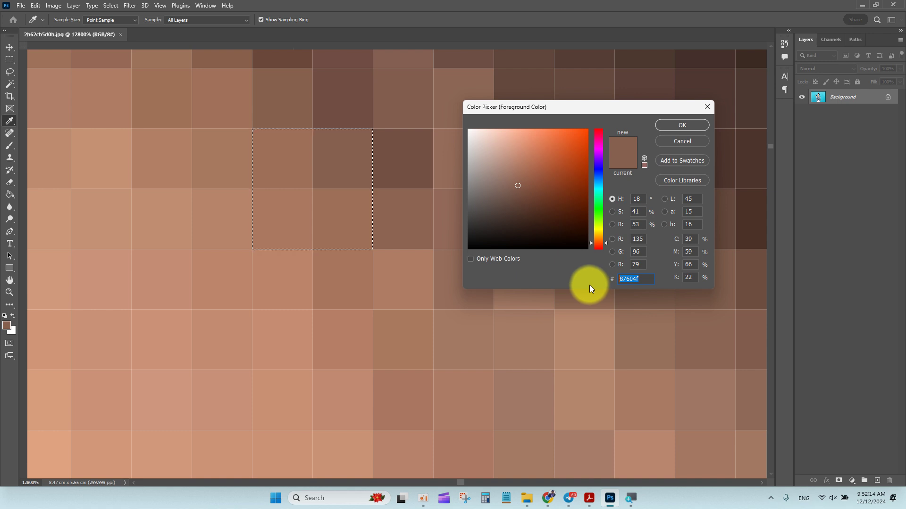
pyautogui.click(685, 142)
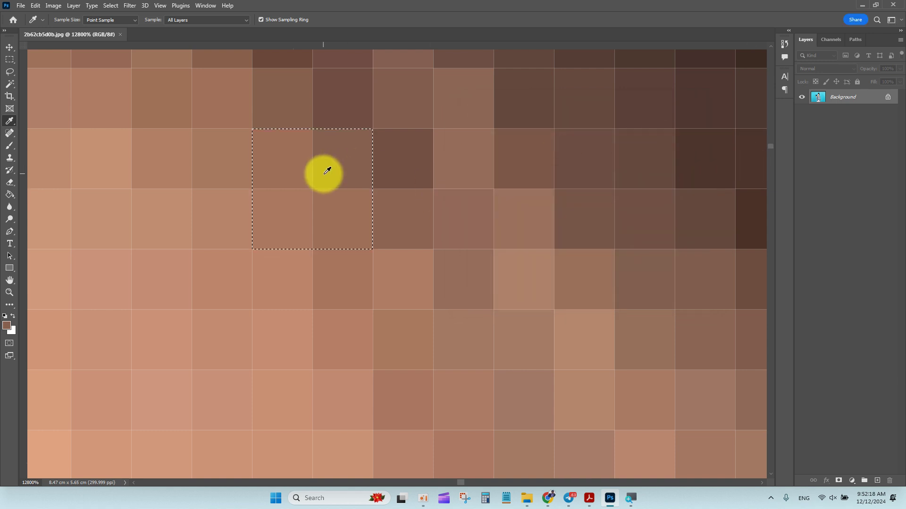
# Zoom out from the pixel grid to review the whole photo fitted to the window, and activate the Move tool.
pyautogui.hotkey('ctrl', '-')
pyautogui.hotkey('ctrl', '-')
pyautogui.hotkey('ctrl', '-')
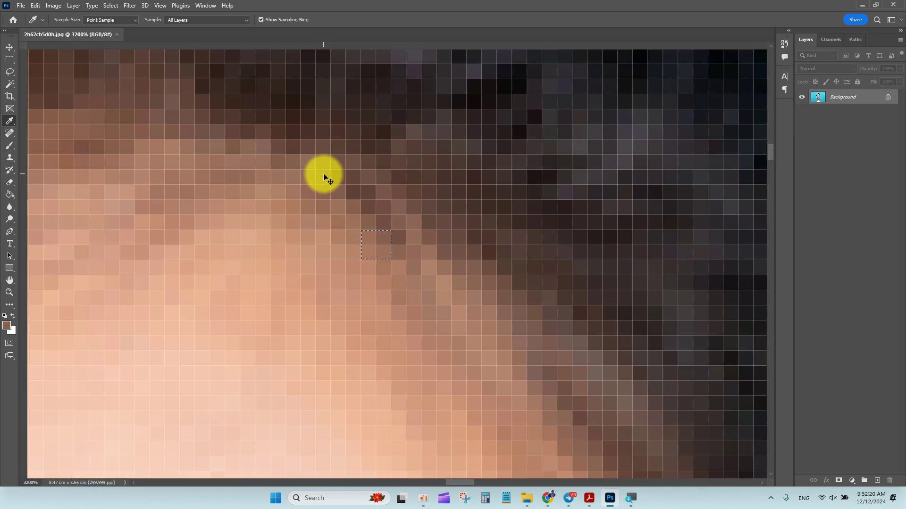
pyautogui.hotkey('ctrl', '-')
pyautogui.hotkey('ctrl', '-')
pyautogui.hotkey('ctrl', '-')
pyautogui.hotkey('ctrl', '-')
pyautogui.hotkey('ctrl', '-')
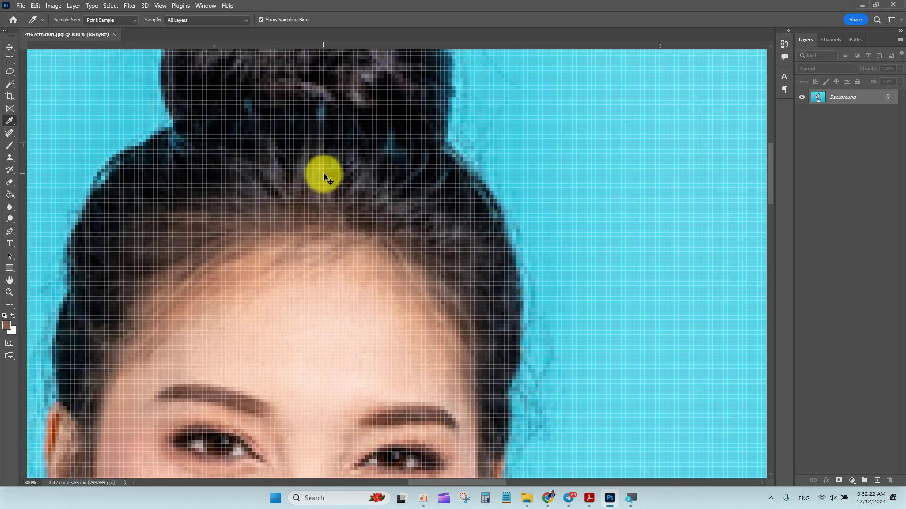
pyautogui.hotkey('ctrl', '-')
pyautogui.hotkey('ctrl', '-')
pyautogui.hotkey('ctrl', '0')
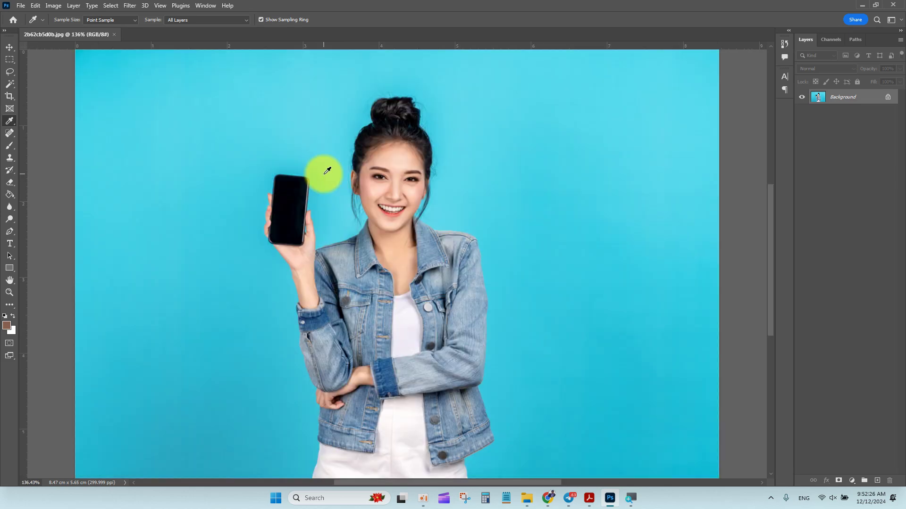
pyautogui.click(6, 52)
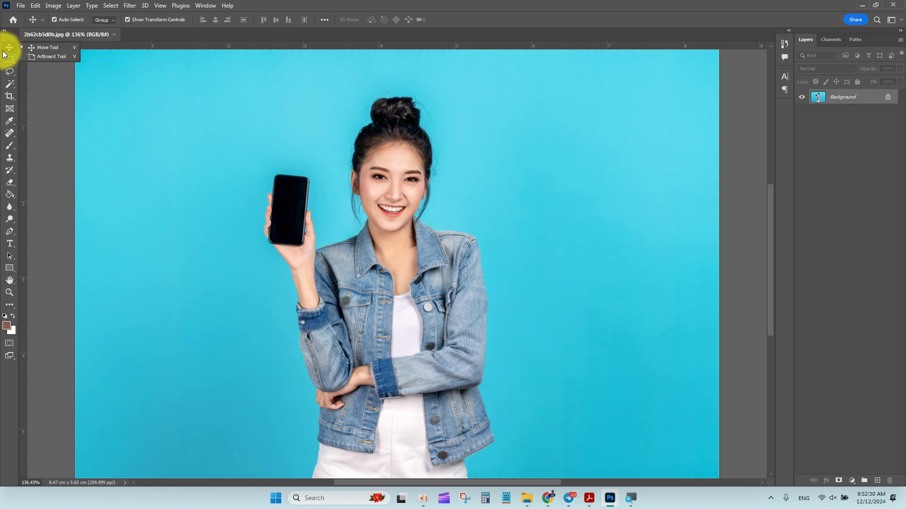
pyautogui.click(10, 47)
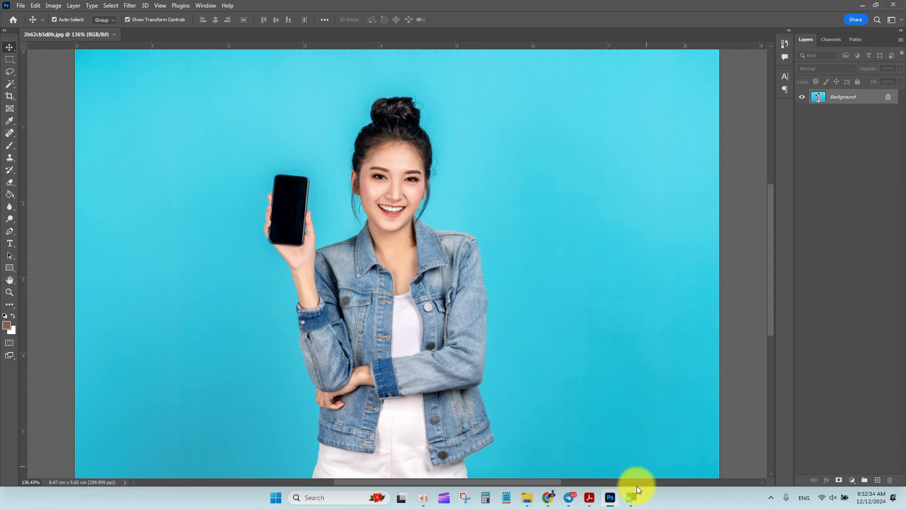
# Check the Lesson 2 Selection Tools page in the Acrobat course PDF, and close 2b62cb5d0b.jpg back in Photoshop.
pyautogui.click(593, 502)
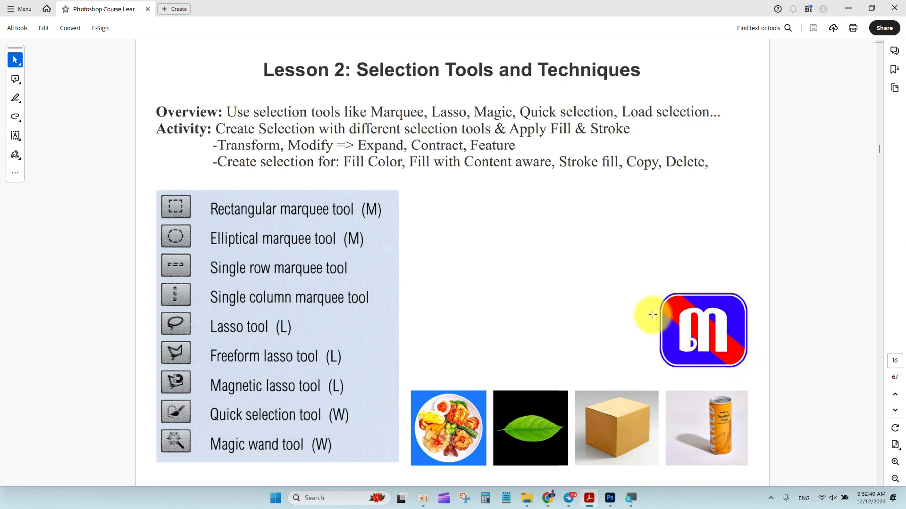
pyautogui.click(610, 498)
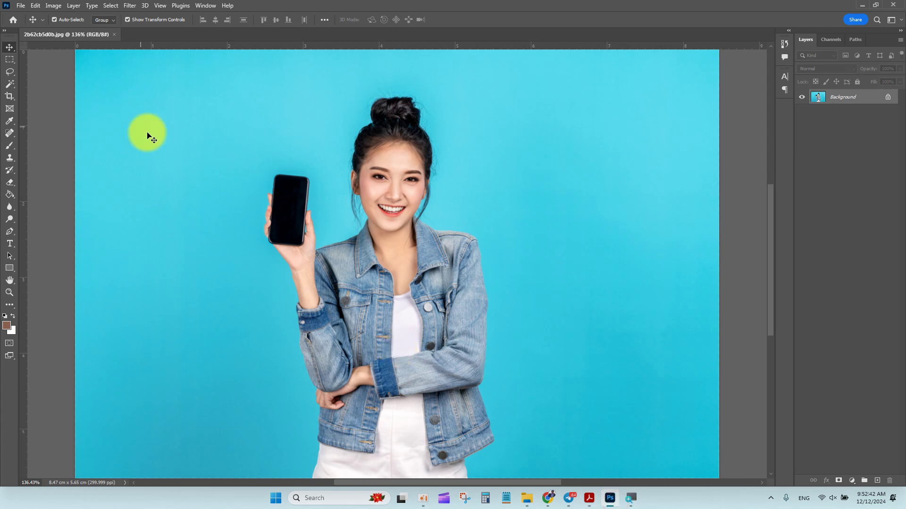
pyautogui.click(112, 35)
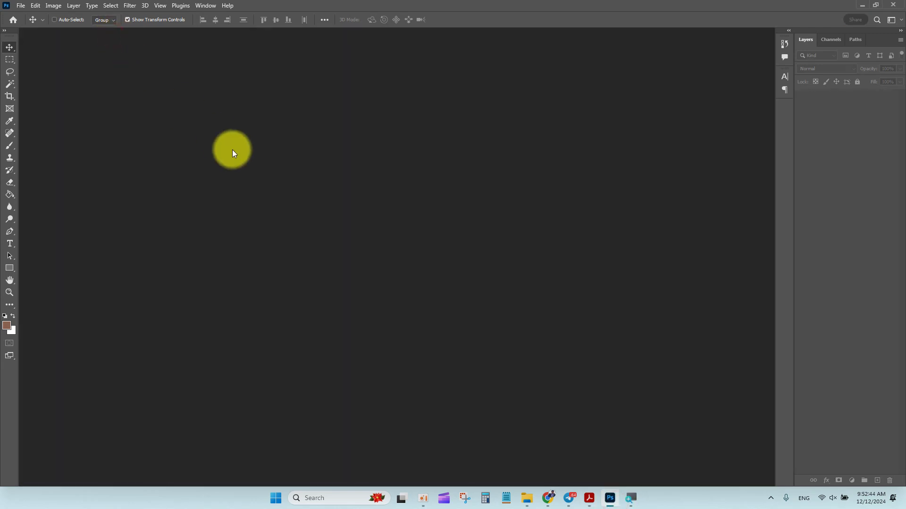
# Create a new 21 x 21 cm document at 72 ppi in RGB Color with a white background, fitted to the window.
pyautogui.hotkey('ctrl', 'n')
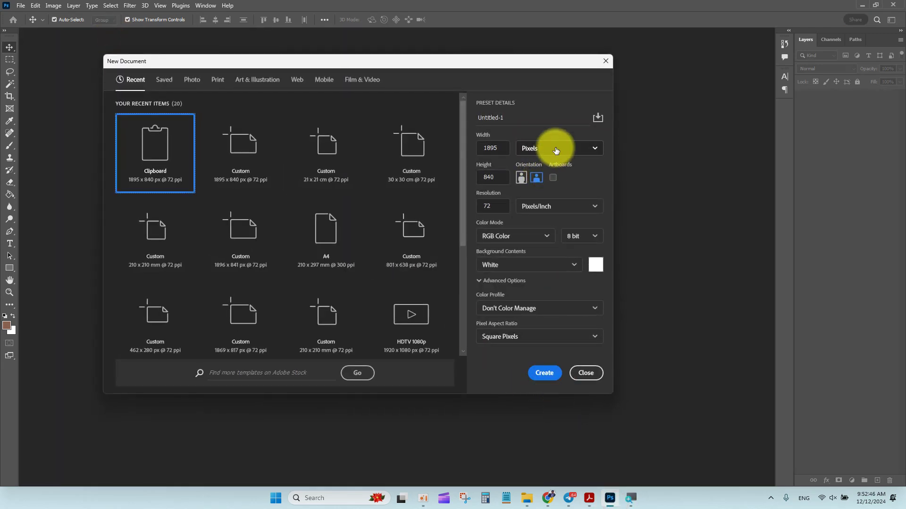
pyautogui.click(324, 147)
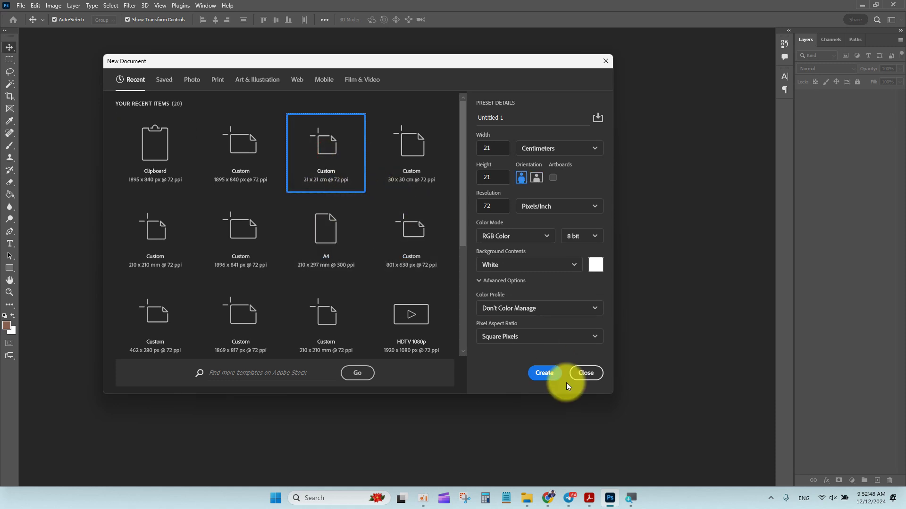
pyautogui.click(543, 372)
pyautogui.hotkey('ctrl', '0')
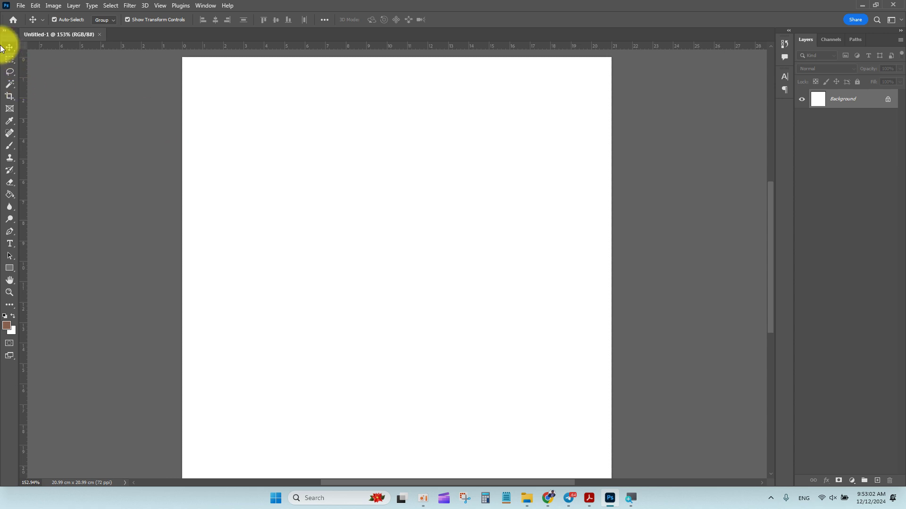
pyautogui.hotkey('ctrl', '-')
pyautogui.hotkey('ctrl', '-')
pyautogui.hotkey('ctrl', '0')
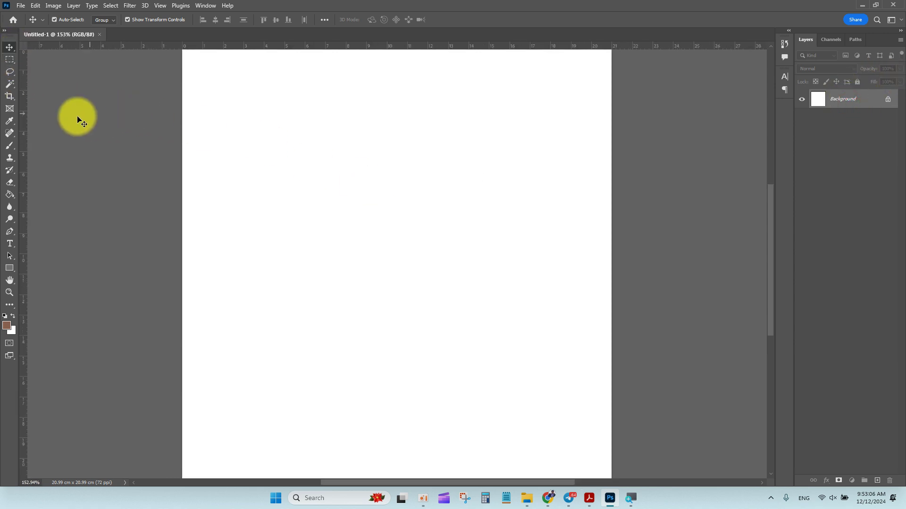
# Draw a narrow brown triangle about 2.1 cm wide and 7.3 cm tall near the canvas centre, and shift it slightly left.
pyautogui.click(13, 271)
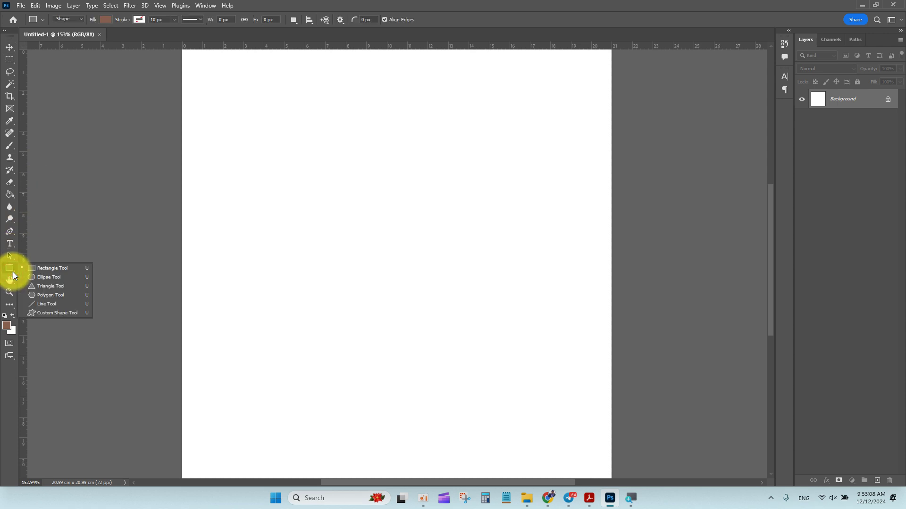
pyautogui.click(43, 286)
pyautogui.moveTo(386, 344); pyautogui.dragTo(429, 194)
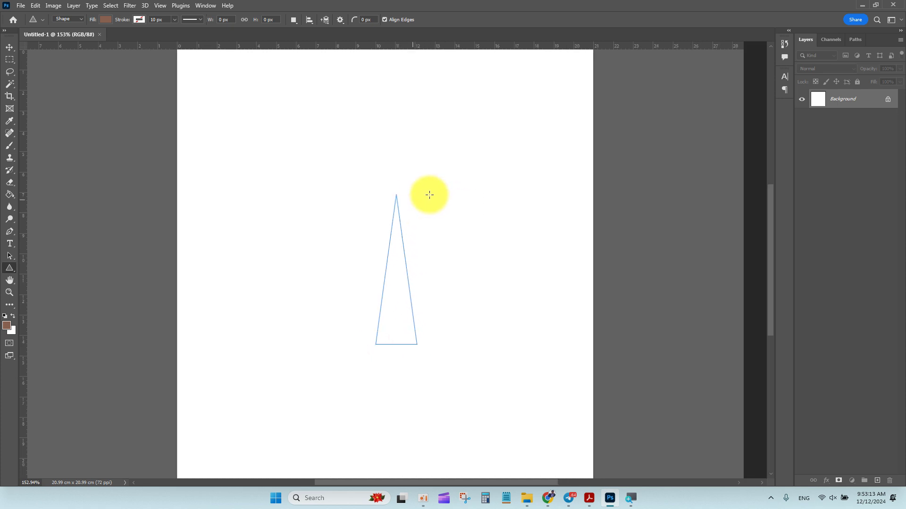
pyautogui.click(8, 50)
pyautogui.moveTo(391, 269); pyautogui.dragTo(368, 277)
pyautogui.hotkey('ctrl', '+')
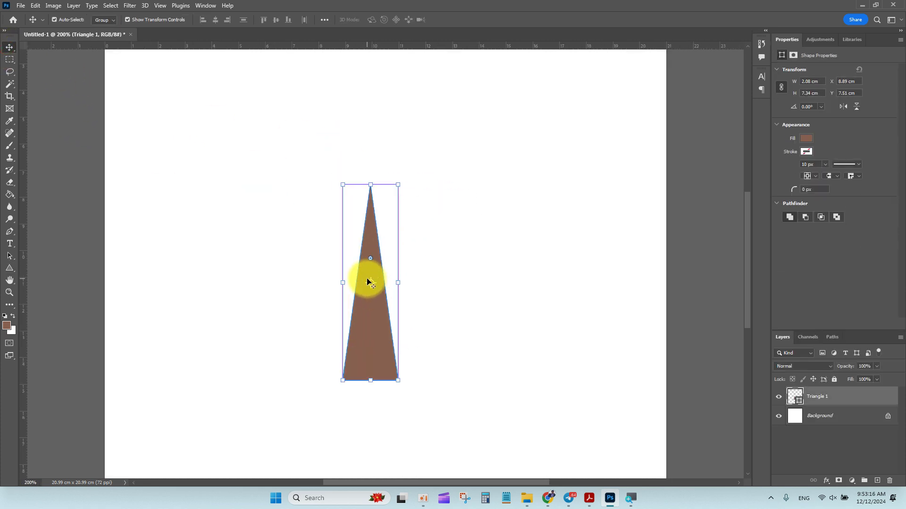
# Toggle the Free Transform reference point for the triangle, and leave the transform with the shape deselected.
pyautogui.hotkey('ctrl', 't')
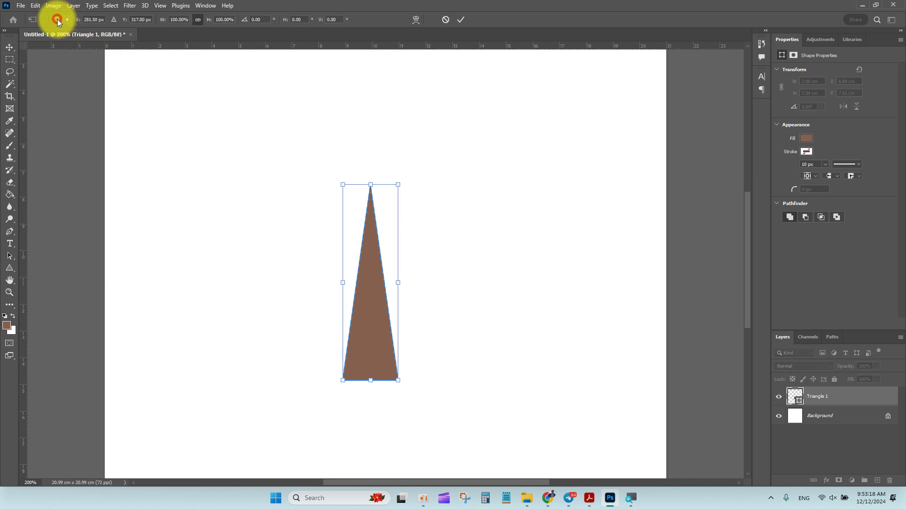
pyautogui.click(56, 20)
pyautogui.click(499, 172)
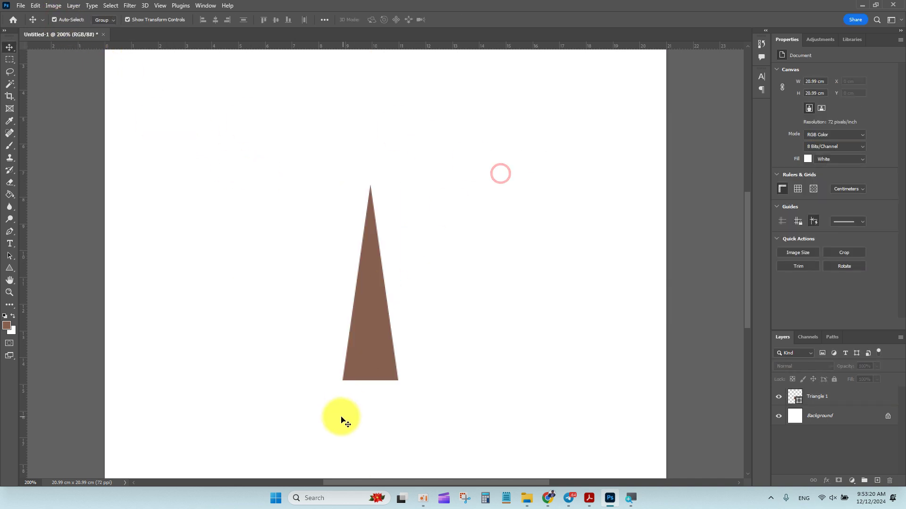
# Shift the triangle slightly up and left, start Free Transform, and move the reference point to the triangle's apex.
pyautogui.moveTo(372, 352); pyautogui.dragTo(364, 339)
pyautogui.hotkey('ctrl', 't')
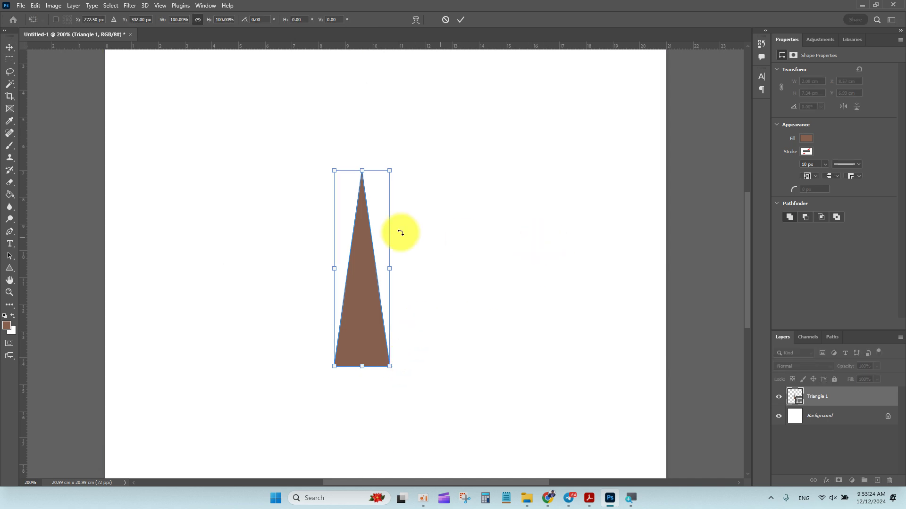
pyautogui.hotkey('ctrl', '+')
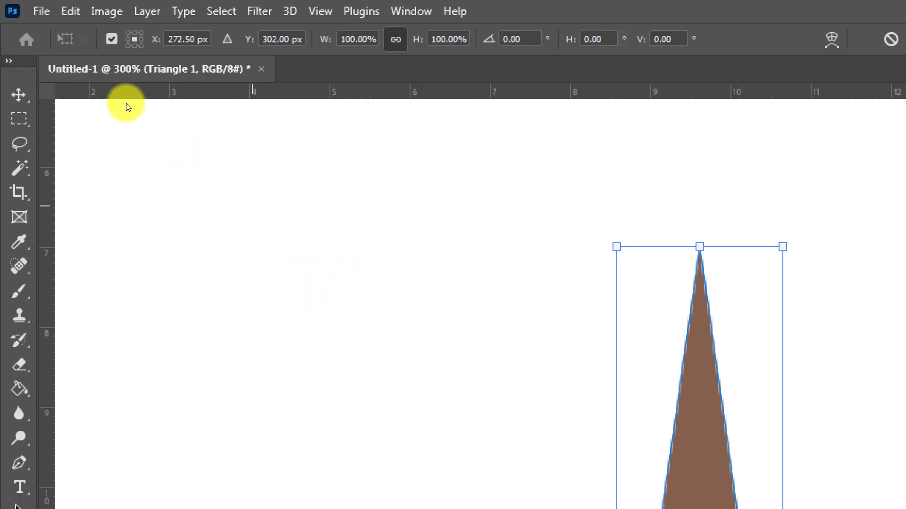
pyautogui.moveTo(351, 269); pyautogui.dragTo(352, 145)
pyautogui.hotkey('ctrl', 'z')
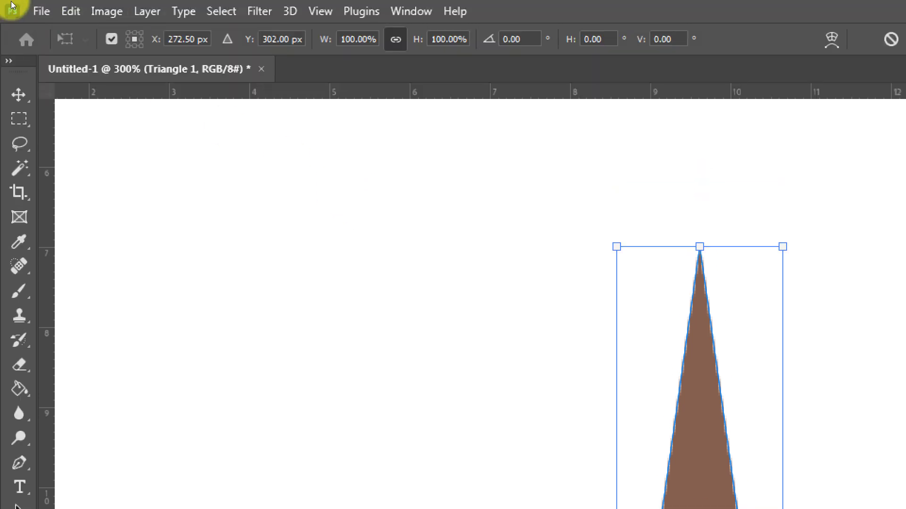
pyautogui.hotkey('ctrl', 'shift', 'z')
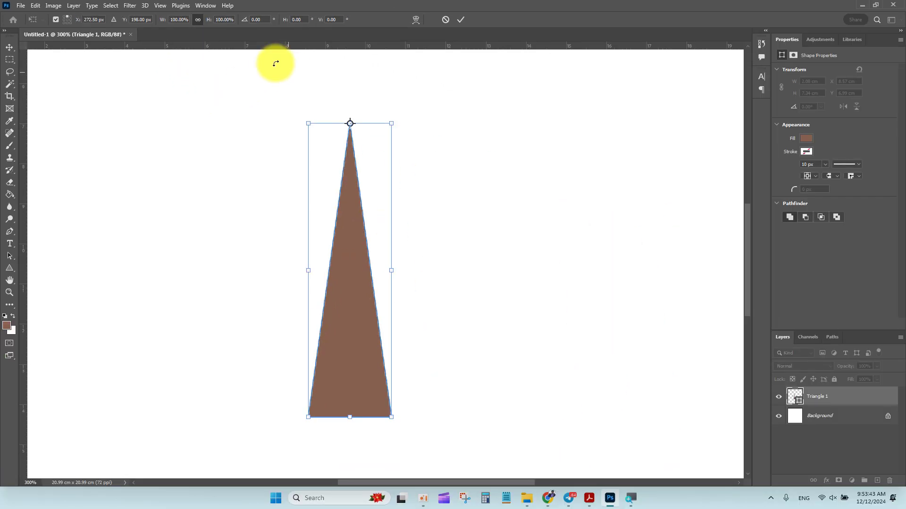
# Rotate the triangle 30° about its apex and commit the transform.
pyautogui.click(257, 19)
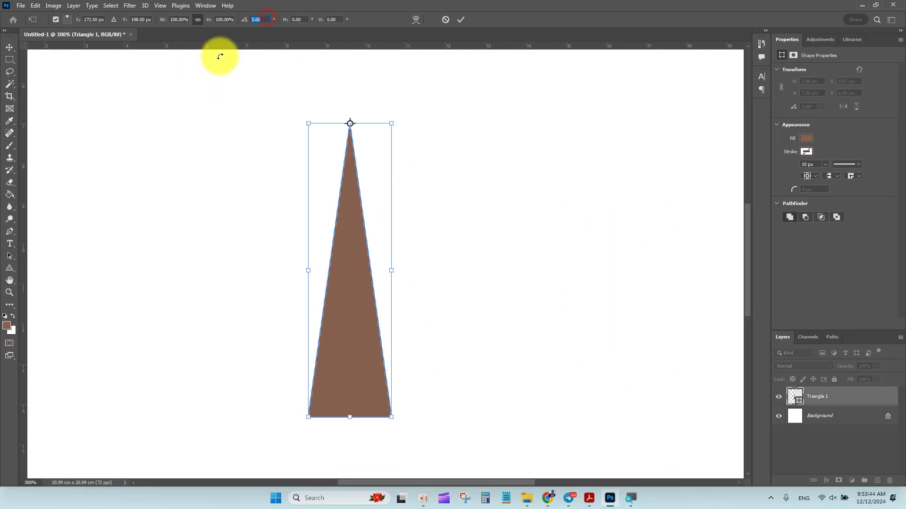
pyautogui.write('30')
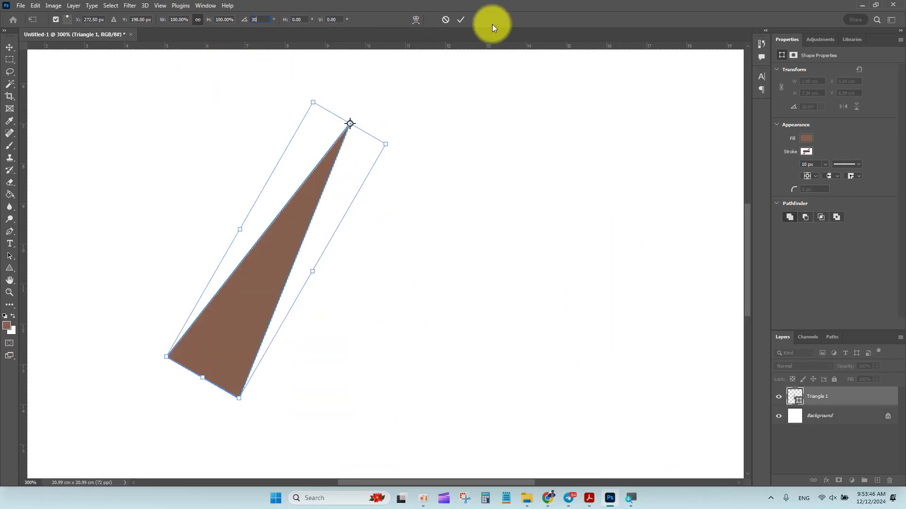
pyautogui.click(460, 21)
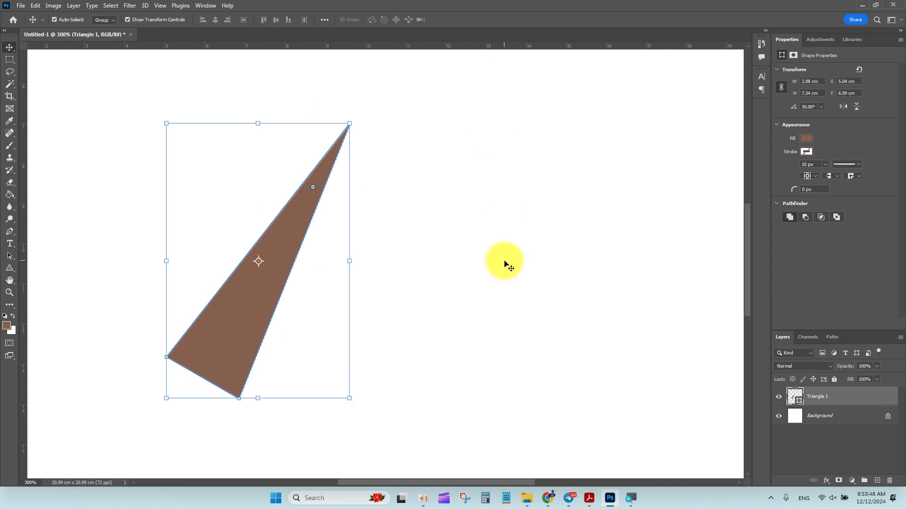
# Repeat the rotation on copies of the triangle to form a full circle of twelve rays, and centre it on the canvas.
pyautogui.press('ctrl')
pyautogui.hotkey('ctrl', 'alt', 'shift', 't')
pyautogui.hotkey('ctrl', 'alt', 'shift', 't')
pyautogui.hotkey('ctrl', 'alt', 'shift', 't')
pyautogui.hotkey('ctrl', 'alt', 'shift', 't')
pyautogui.hotkey('ctrl', 'alt', 'shift', 't')
pyautogui.hotkey('ctrl', 'alt', 'shift', 't')
pyautogui.hotkey('ctrl', 'alt', 'shift', 't')
pyautogui.hotkey('ctrl', 'alt', 'shift', 't')
pyautogui.hotkey('ctrl', 'alt', 'shift', 't')
pyautogui.hotkey('ctrl', 'alt', 'shift', 't')
pyautogui.hotkey('ctrl', 'alt', 'shift', 't')
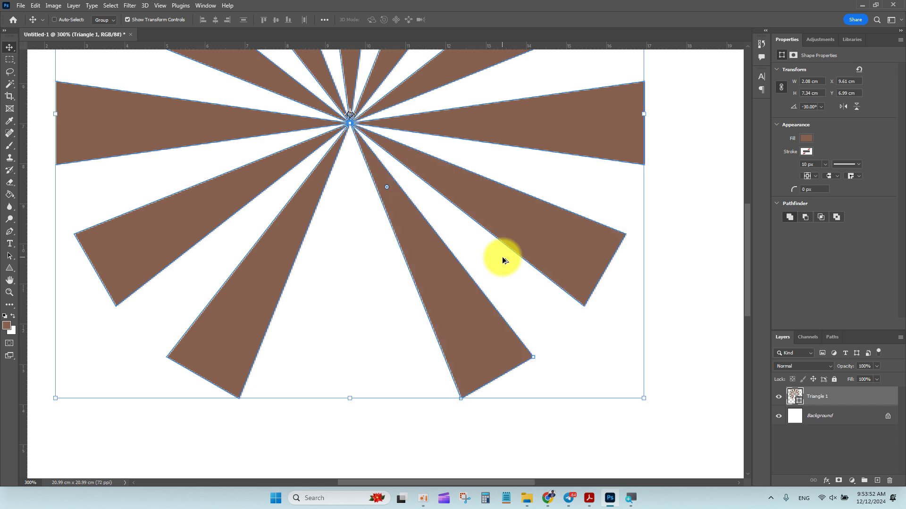
pyautogui.hotkey('ctrl', 'alt', 'shift', 't')
pyautogui.hotkey('ctrl', '-')
pyautogui.hotkey('ctrl', '-')
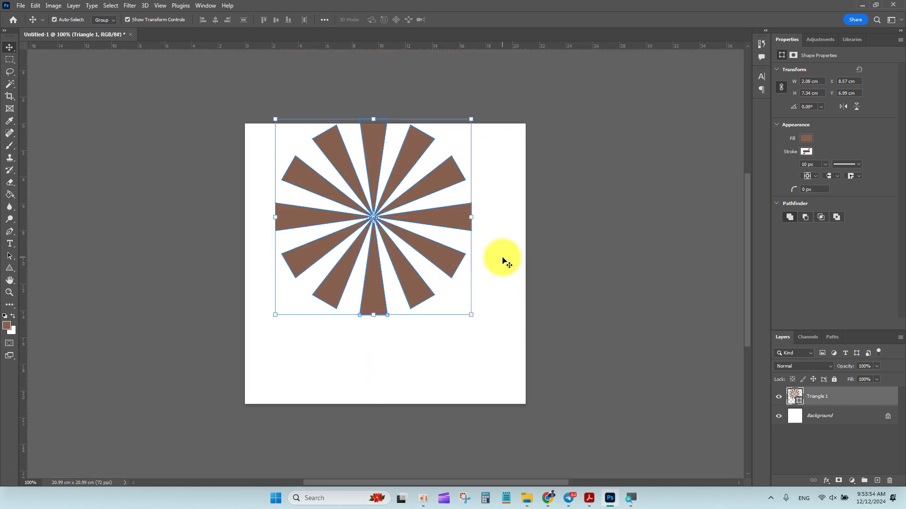
pyautogui.moveTo(445, 183); pyautogui.dragTo(447, 220)
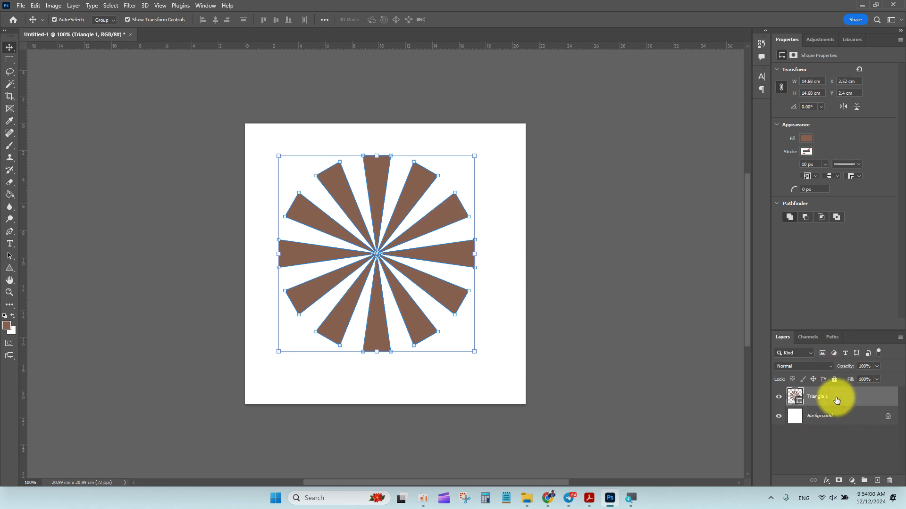
# Close the Properties tab group to make room for the layer list, keeping the Triangle 1 layer selected.
pyautogui.click(900, 39)
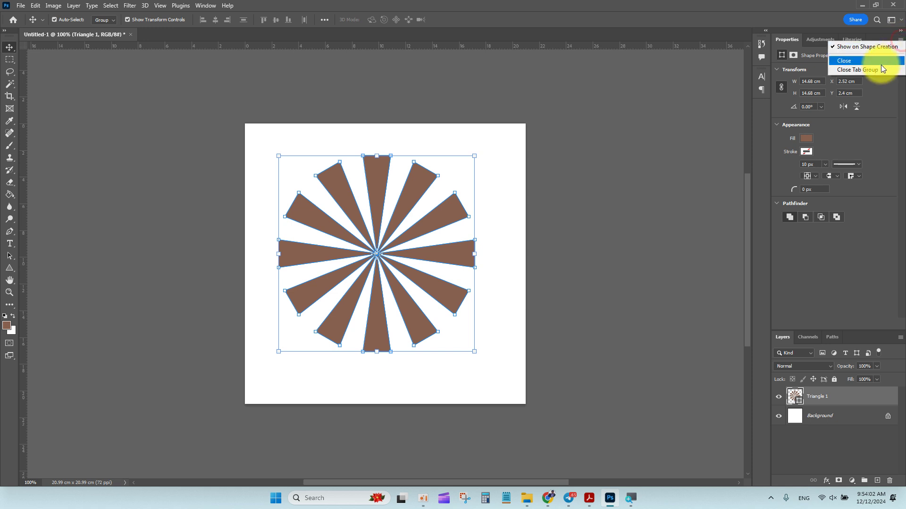
pyautogui.click(880, 69)
pyautogui.click(842, 127)
pyautogui.click(849, 101)
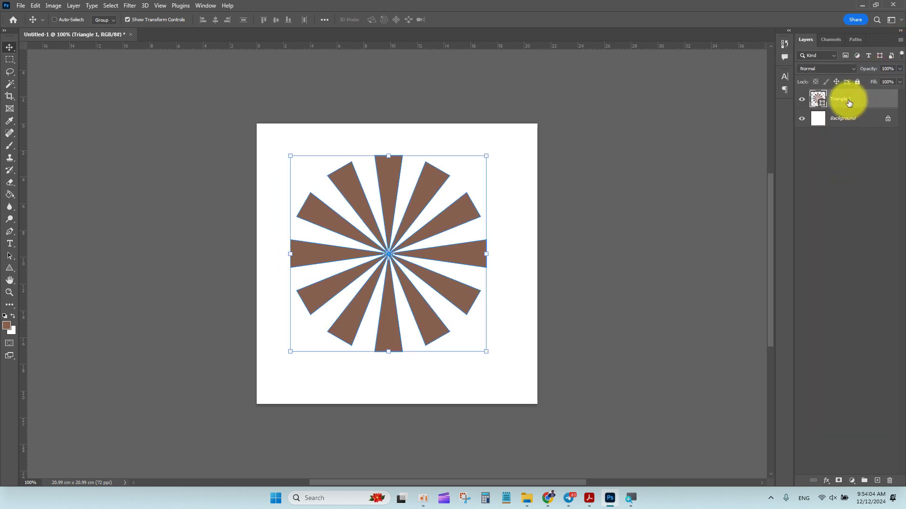
# Duplicate the Triangle 1 layer ten times.
pyautogui.hotkey('ctrl', '+')
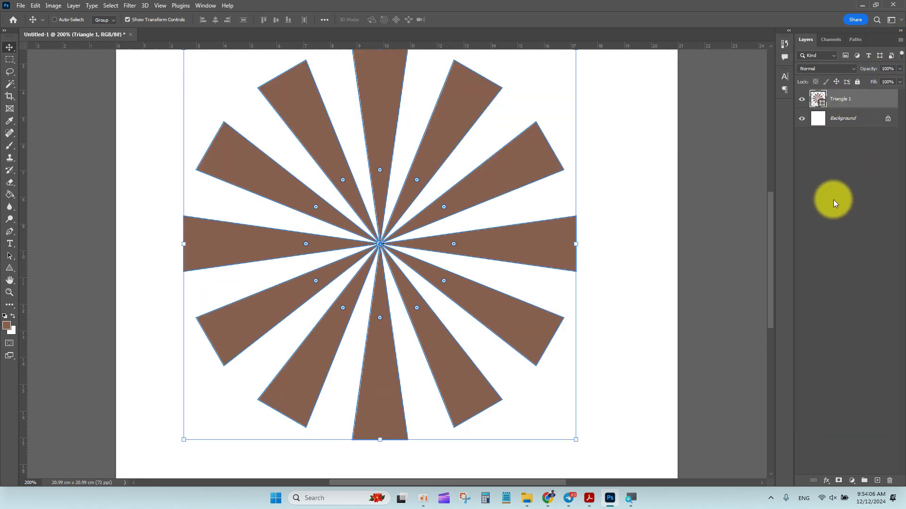
pyautogui.hotkey('ctrl', 'j')
pyautogui.hotkey('ctrl', 'j')
pyautogui.hotkey('ctrl', 'j')
pyautogui.hotkey('ctrl', 'j')
pyautogui.hotkey('ctrl', 'j')
pyautogui.hotkey('ctrl', 'j')
pyautogui.hotkey('ctrl', 'j')
pyautogui.hotkey('ctrl', 'j')
pyautogui.hotkey('ctrl', 'j')
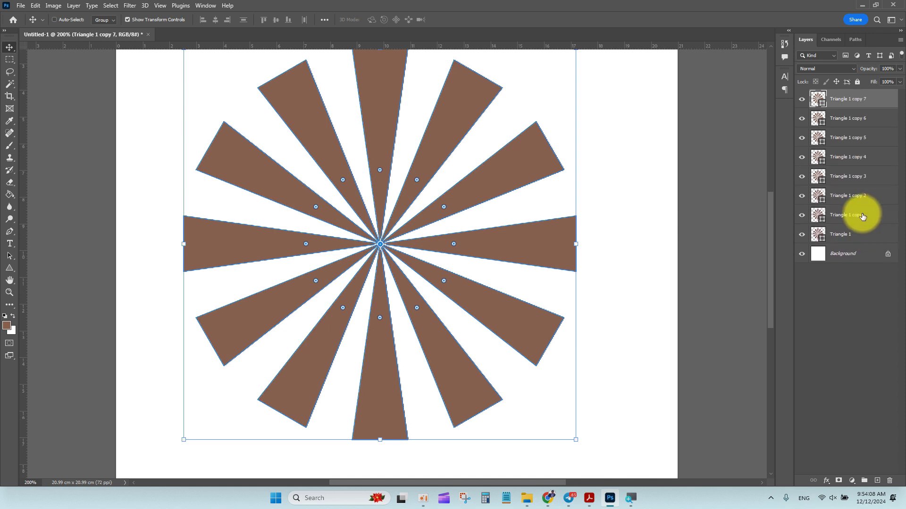
pyautogui.hotkey('ctrl', 'j')
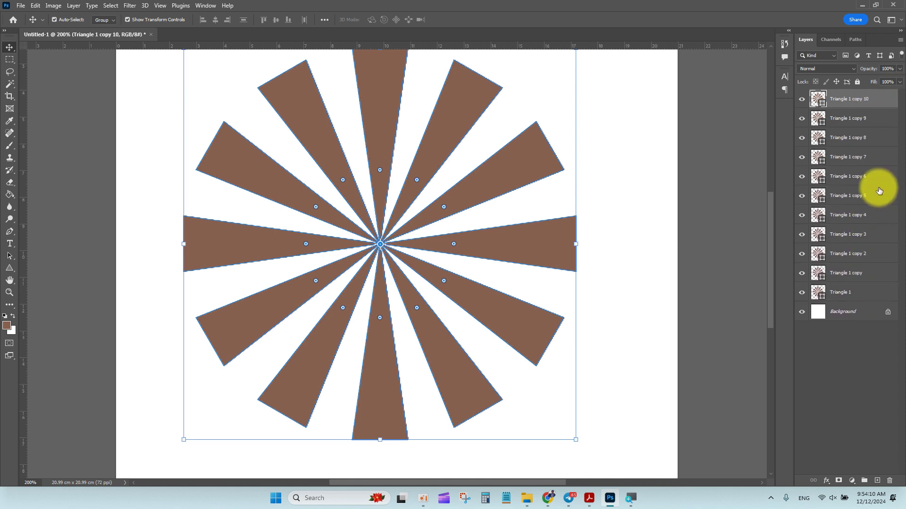
# Select all layers from Triangle 1 copy 10 through Triangle 1 and merge their shapes.
pyautogui.click(847, 120)
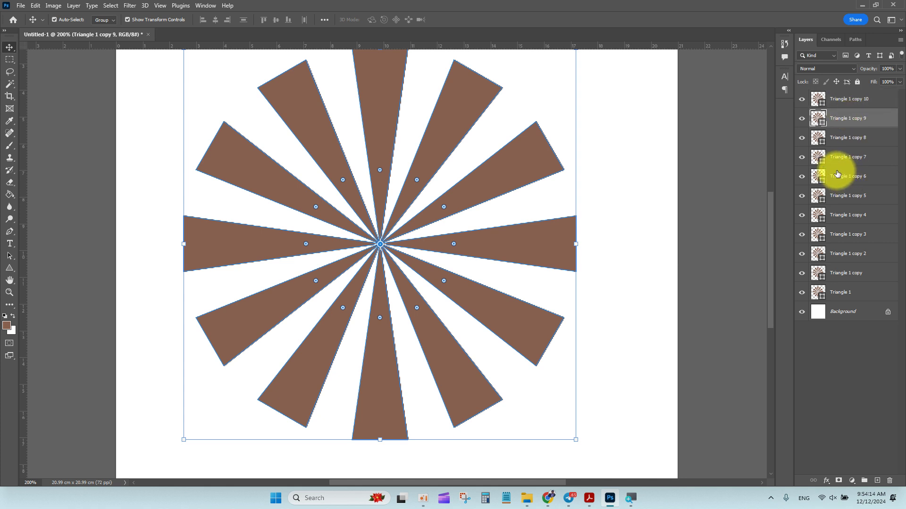
pyautogui.click(845, 102)
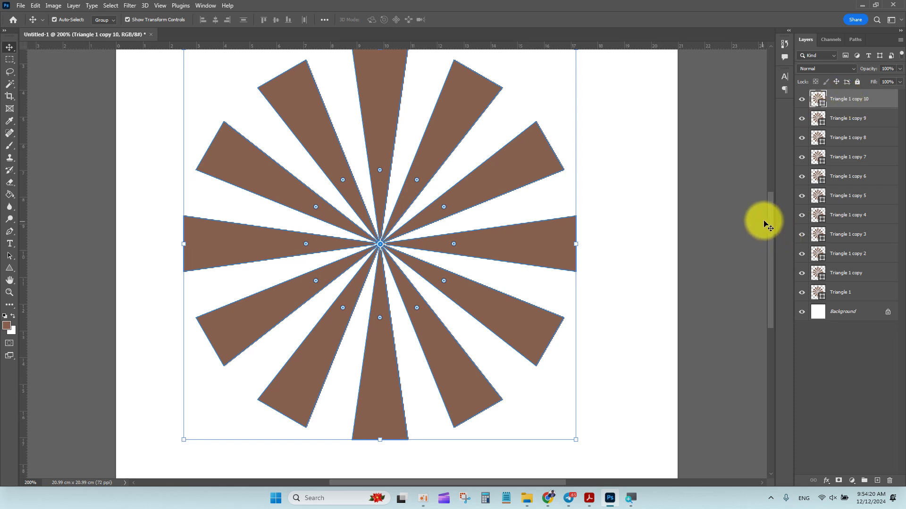
pyautogui.click(852, 104)
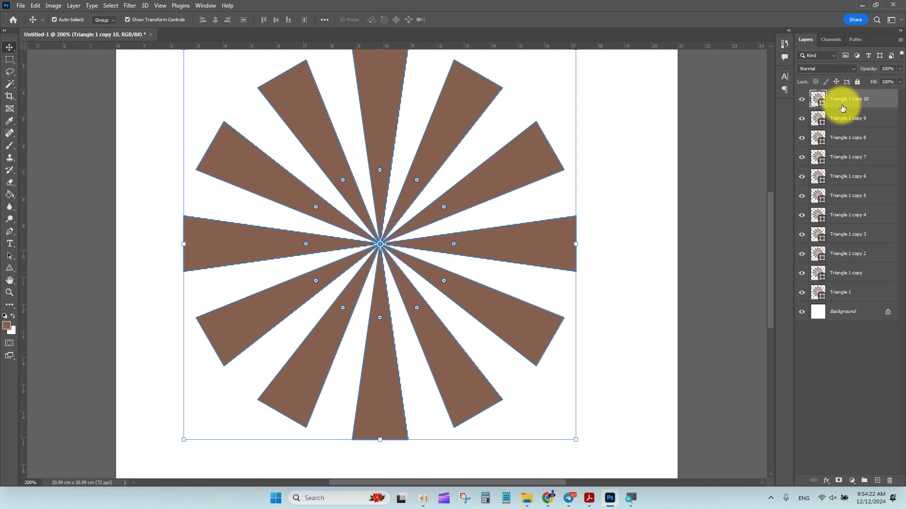
pyautogui.keyDown('shift'); pyautogui.click(854, 294); pyautogui.keyUp('shift')
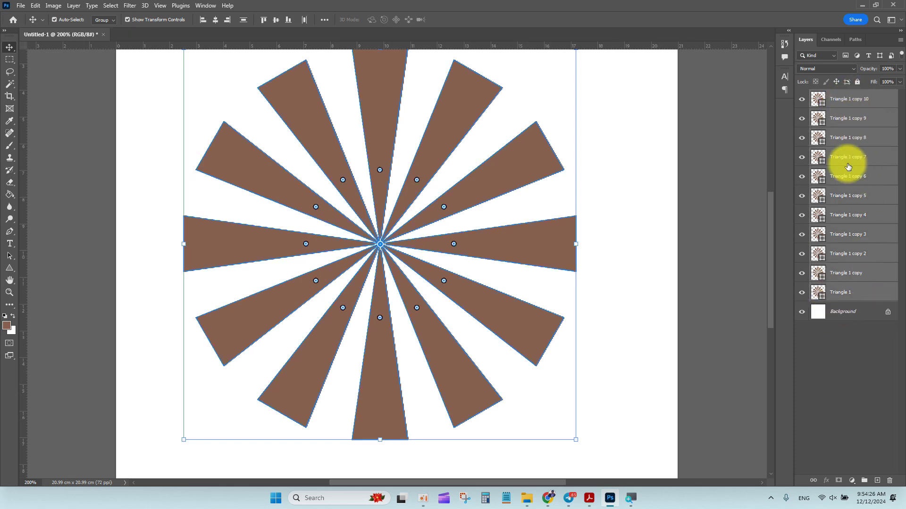
pyautogui.rightClick(850, 98)
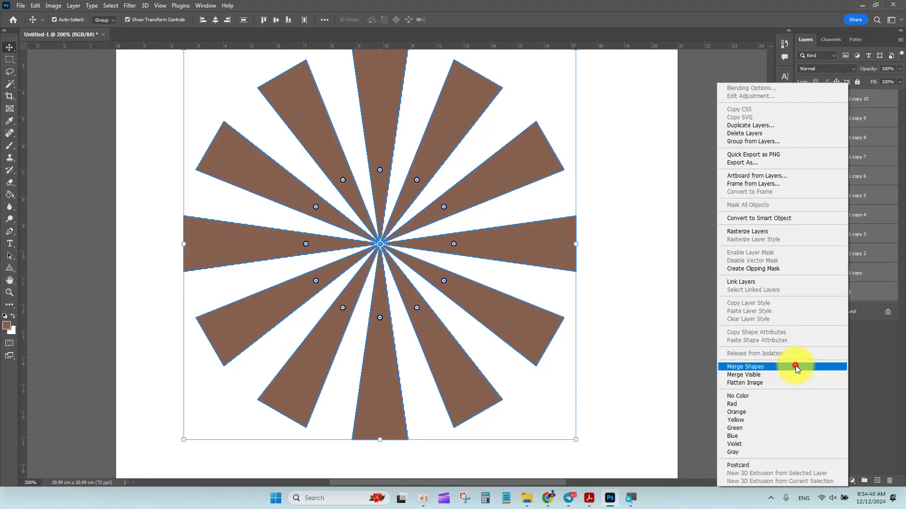
# Merge all the selected brown triangle ray shapes into a single shape layer.
pyautogui.click(796, 366)
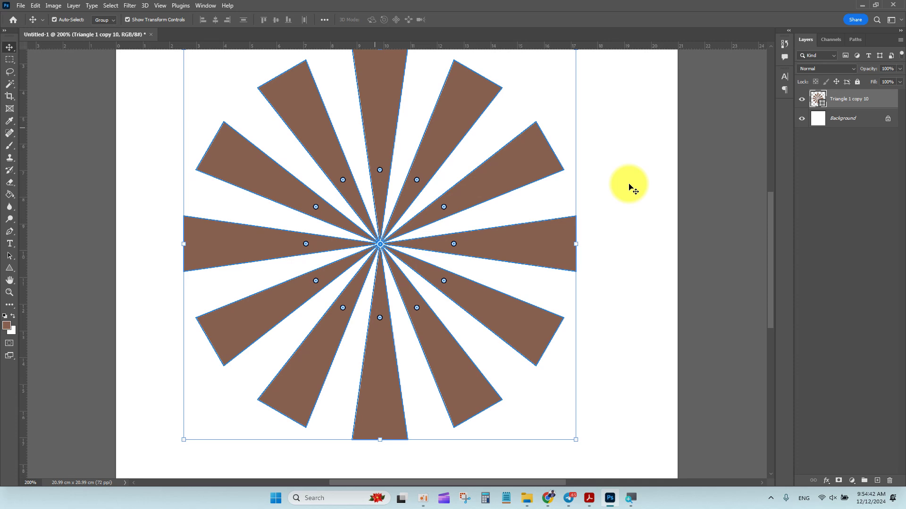
pyautogui.click(841, 200)
pyautogui.click(852, 104)
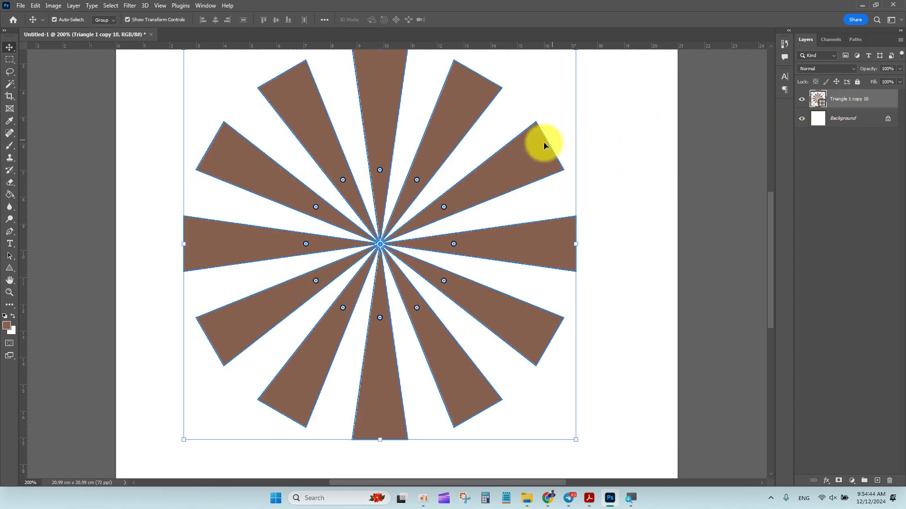
# Enlarge the merged brown sunburst to extend past every canvas edge and centre it on the canvas.
pyautogui.moveTo(448, 130); pyautogui.dragTo(440, 154)
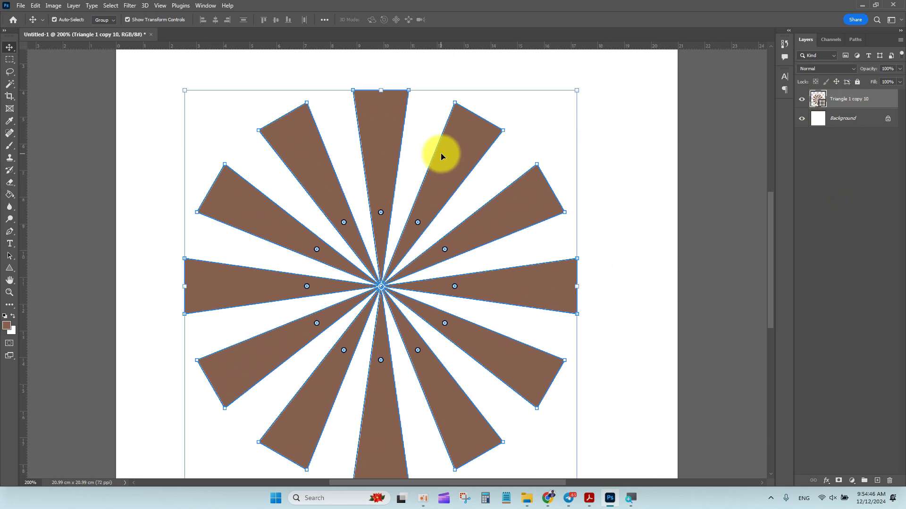
pyautogui.hotkey('ctrl', '-')
pyautogui.moveTo(488, 177); pyautogui.dragTo(617, 101)
pyautogui.moveTo(482, 212); pyautogui.dragTo(489, 200)
pyautogui.click(697, 219)
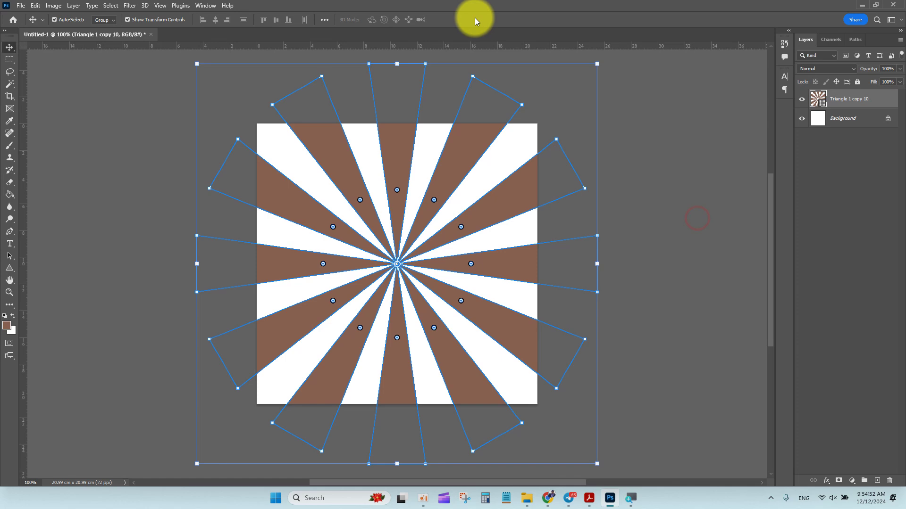
pyautogui.click(700, 137)
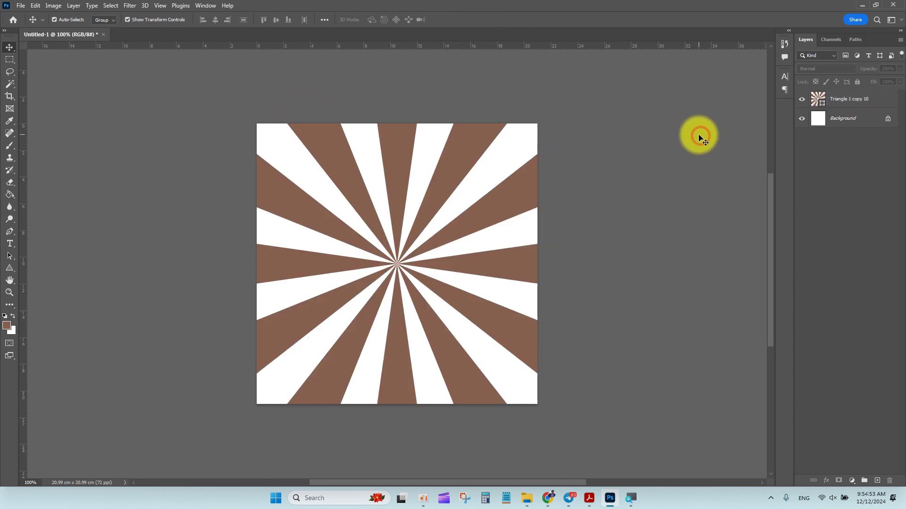
# Set the sunburst layer's opacity to 20%.
pyautogui.click(510, 202)
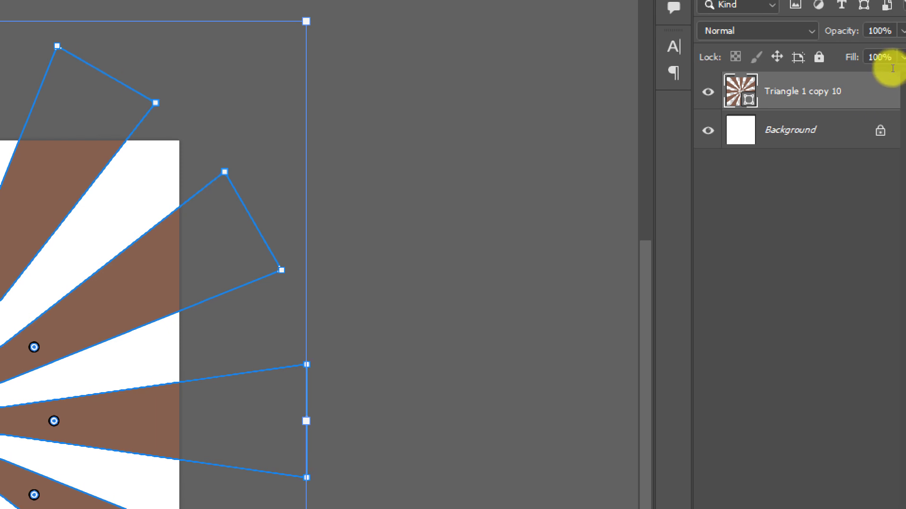
pyautogui.click(879, 31)
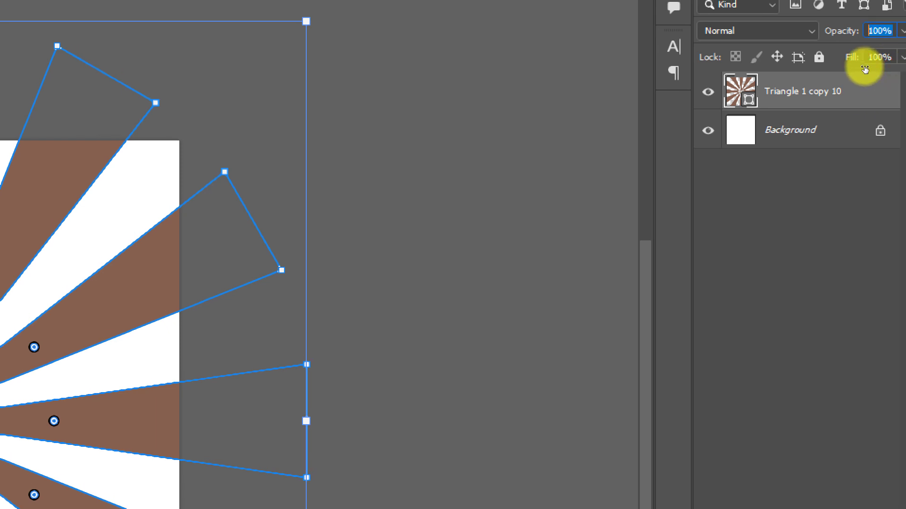
pyautogui.write('20')
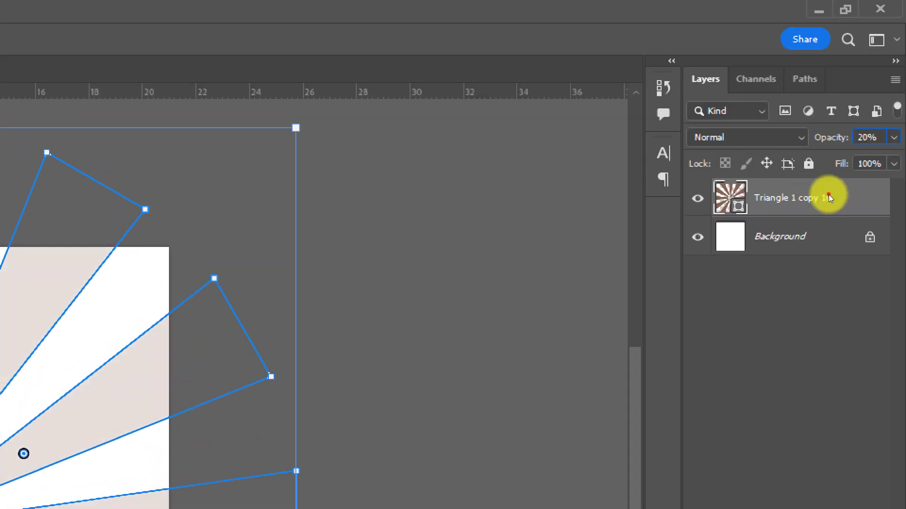
pyautogui.keyDown('ctrl'); pyautogui.click(829, 197); pyautogui.keyUp('ctrl')
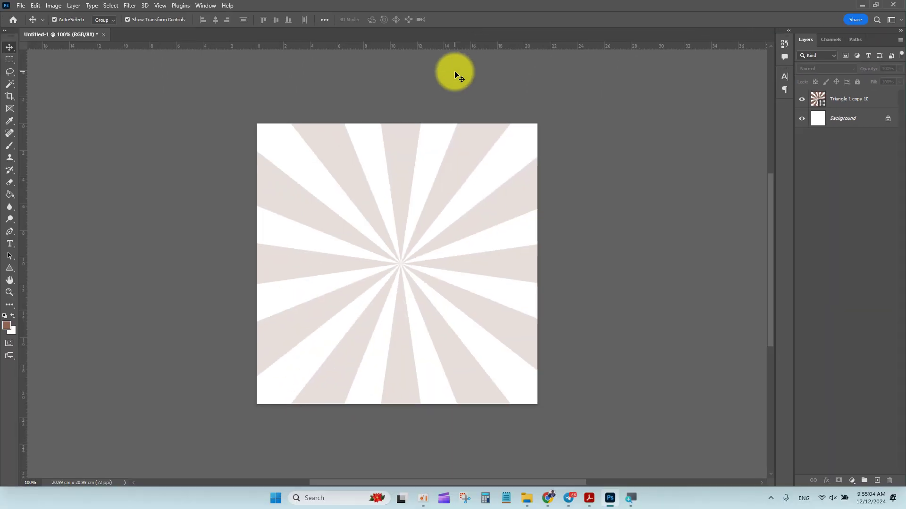
# Restore the sunburst layer's opacity to 100%.
pyautogui.click(521, 196)
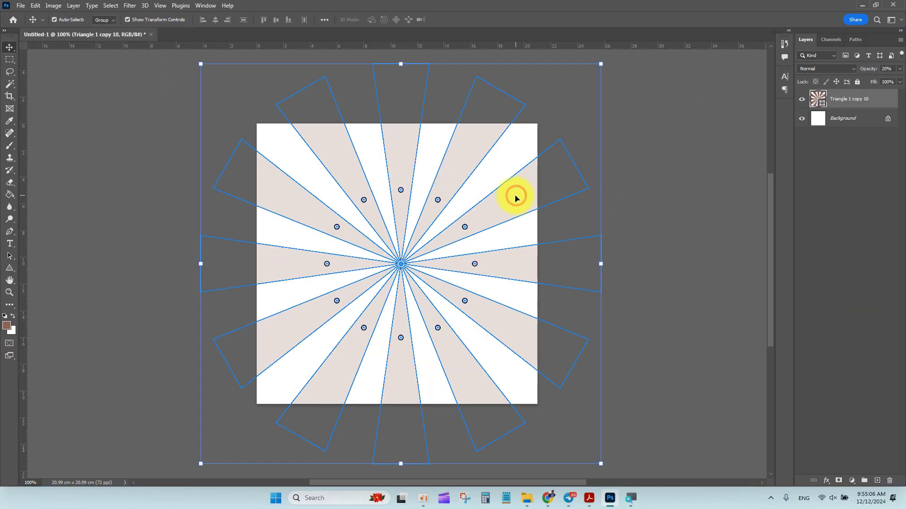
pyautogui.click(890, 68)
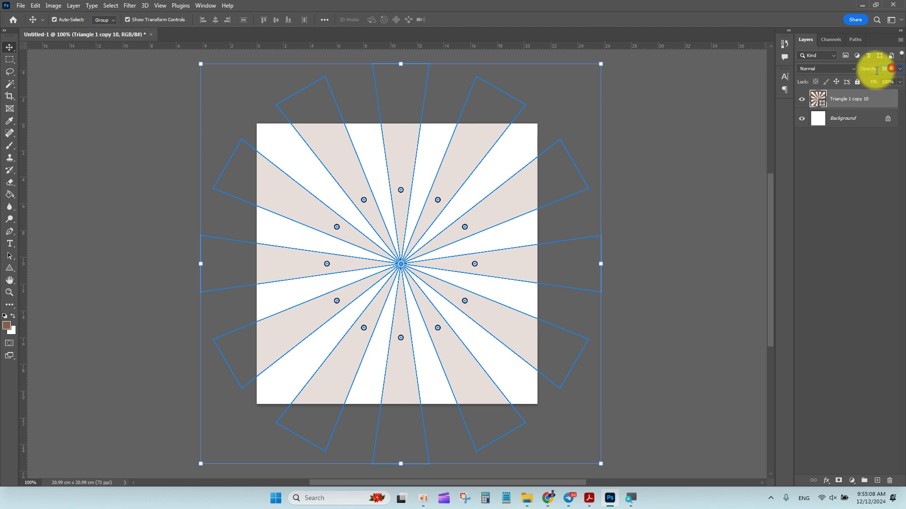
pyautogui.write('100')
pyautogui.click(863, 179)
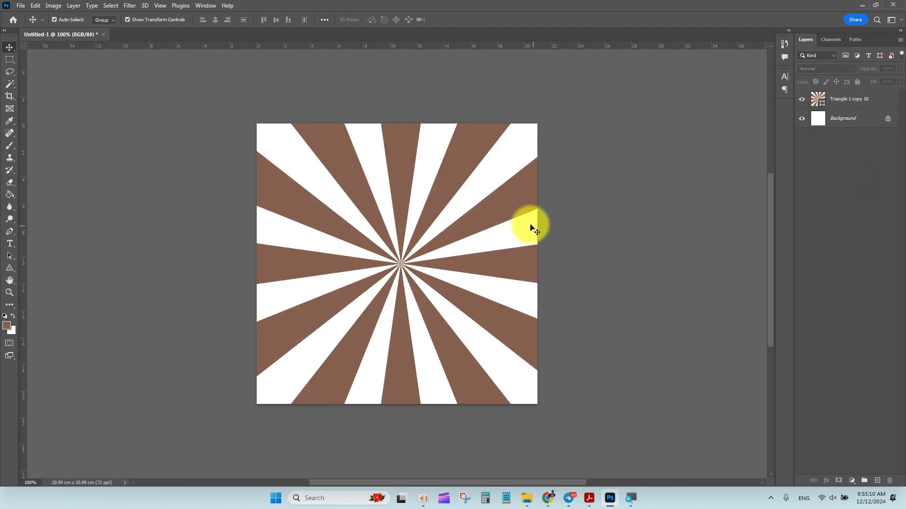
# Delete the brown sunburst shape from the canvas.
pyautogui.click(510, 208)
pyautogui.moveTo(511, 209)
pyautogui.mouseDown()
pyautogui.moveTo(520, 210)
pyautogui.moveTo(530, 182)
pyautogui.moveTo(503, 161)
pyautogui.moveTo(550, 193)
pyautogui.moveTo(520, 197)
pyautogui.moveTo(523, 206)
pyautogui.mouseUp()
pyautogui.press('Delete')
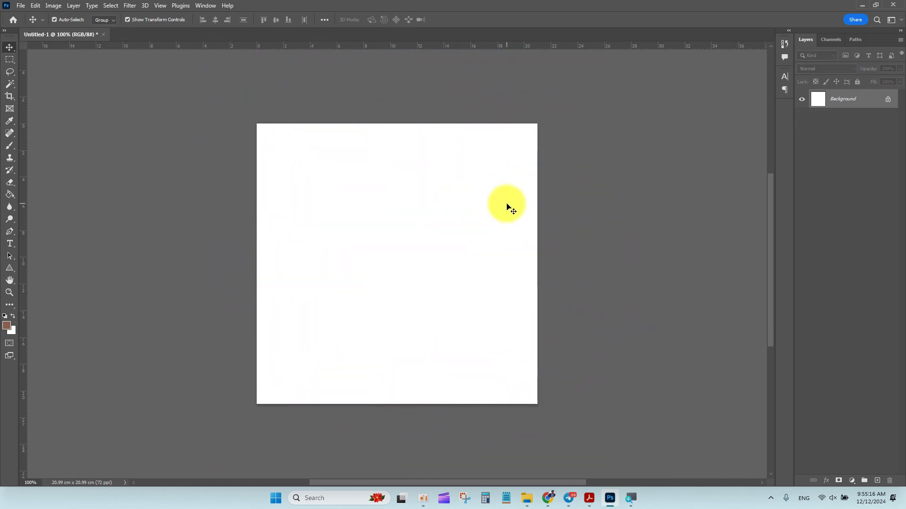
# Add a new layer and marquee-select a full-height vertical strip about 1.9 cm wide along the canvas's left edge.
pyautogui.hotkey('ctrl', '0')
pyautogui.hotkey('ctrl', '1')
pyautogui.click(11, 58)
pyautogui.click(36, 61)
pyautogui.click(877, 481)
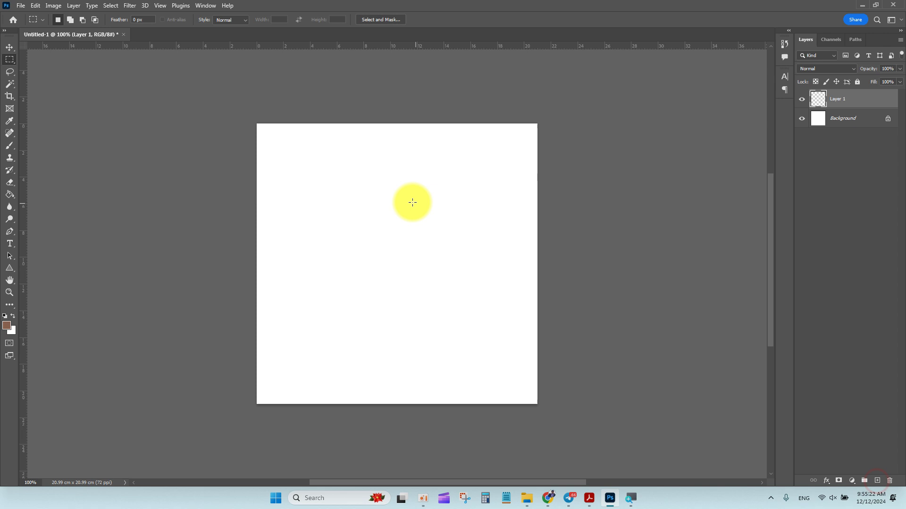
pyautogui.moveTo(247, 113); pyautogui.dragTo(280, 414)
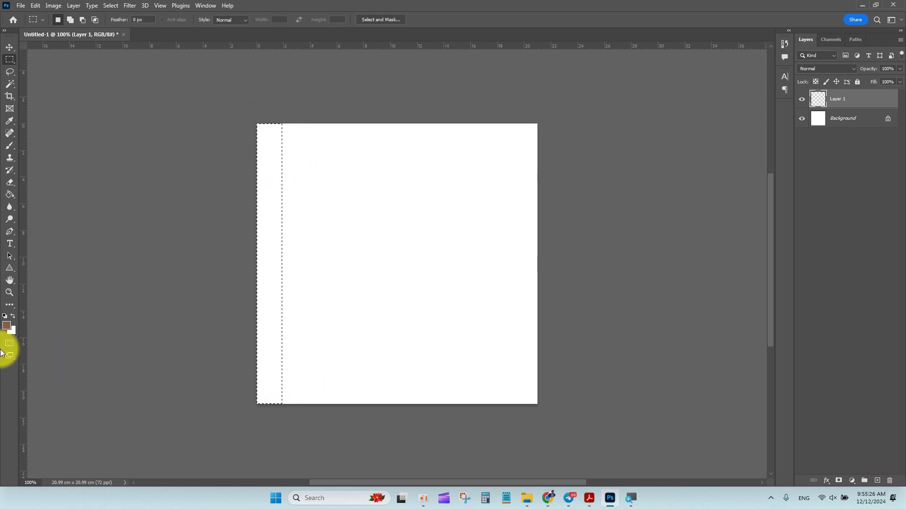
# Set the foreground colour to pure red and fill the selected strip with it.
pyautogui.click(6, 328)
pyautogui.click(576, 152)
pyautogui.moveTo(607, 158); pyautogui.dragTo(644, 123)
pyautogui.click(685, 126)
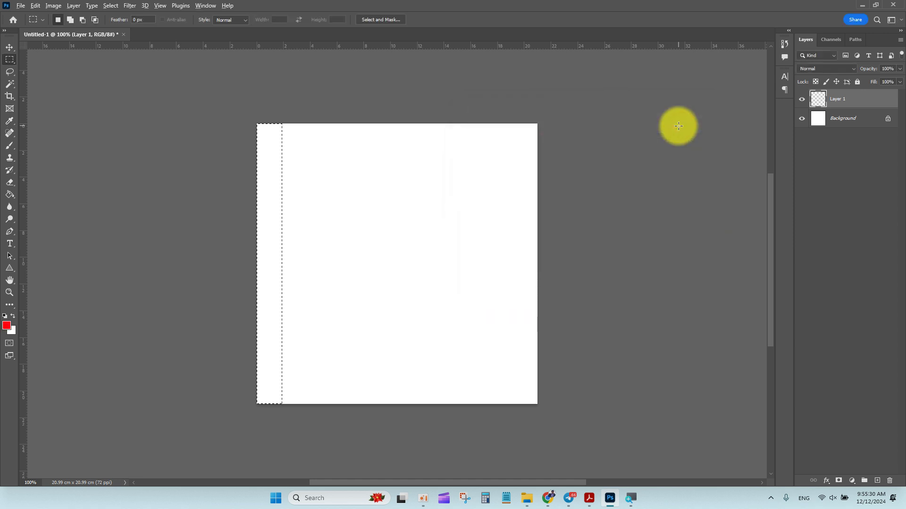
pyautogui.hotkey('alt', 'BackSpace')
pyautogui.hotkey('ctrl', '+')
pyautogui.press('v')
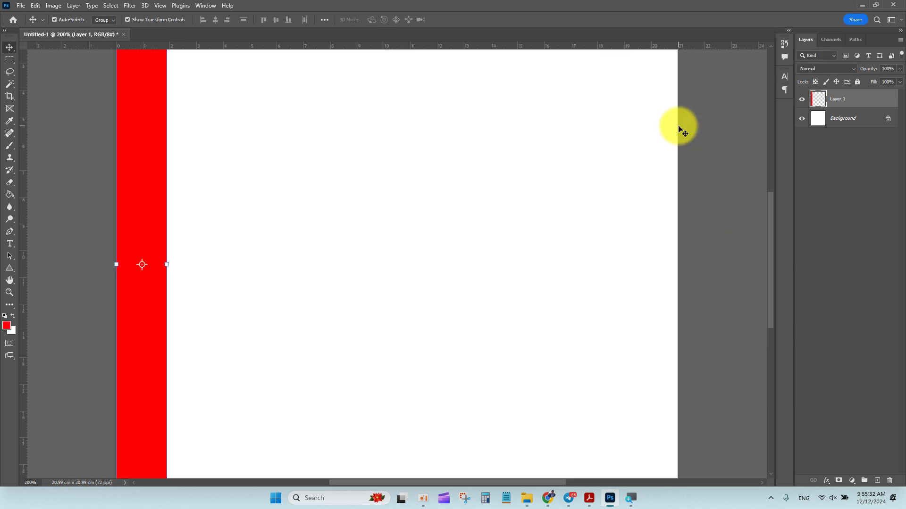
# Duplicate the red stripe across the canvas to make eight evenly spaced vertical stripes with white gaps.
pyautogui.hotkey('ctrl', '0')
pyautogui.click(378, 172)
pyautogui.moveTo(211, 200)
pyautogui.mouseDown()
pyautogui.moveTo(204, 204)
pyautogui.moveTo(264, 205)
pyautogui.moveTo(210, 211)
pyautogui.moveTo(314, 218)
pyautogui.mouseUp()
pyautogui.click(487, 220)
pyautogui.moveTo(465, 189); pyautogui.dragTo(418, 227)
pyautogui.click(684, 257)
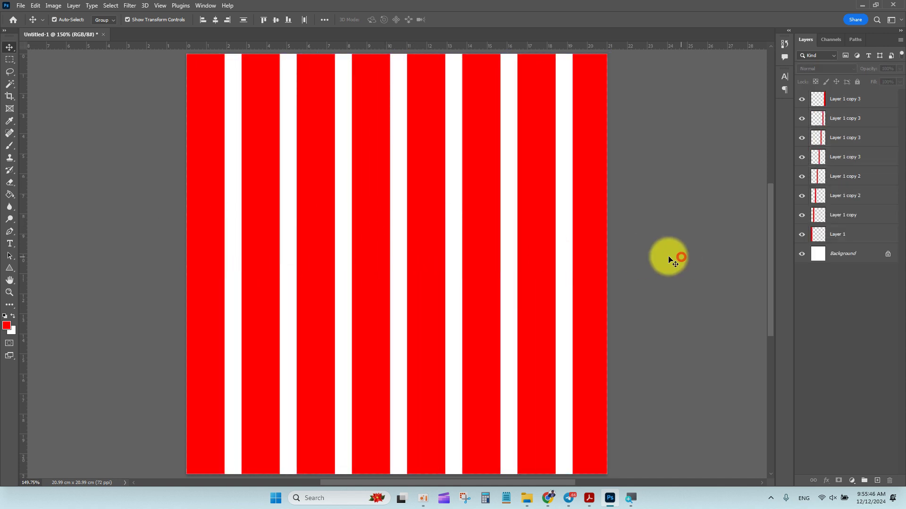
# Merge all eight stripe layers and narrow the merged layer to 94.67% width, leaving a gap at the canvas's right edge.
pyautogui.click(583, 264)
pyautogui.keyDown('shift'); pyautogui.click(215, 247); pyautogui.keyUp('shift')
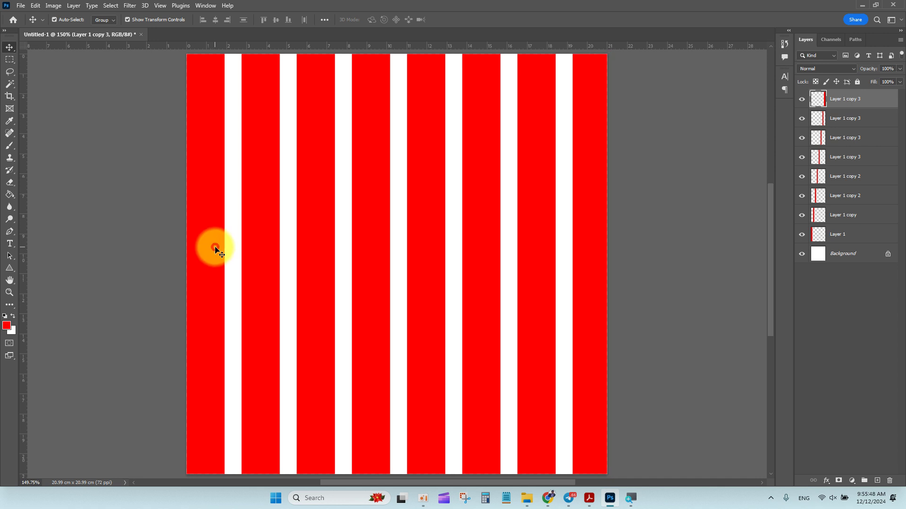
pyautogui.keyDown('shift'); pyautogui.click(845, 235); pyautogui.keyUp('shift')
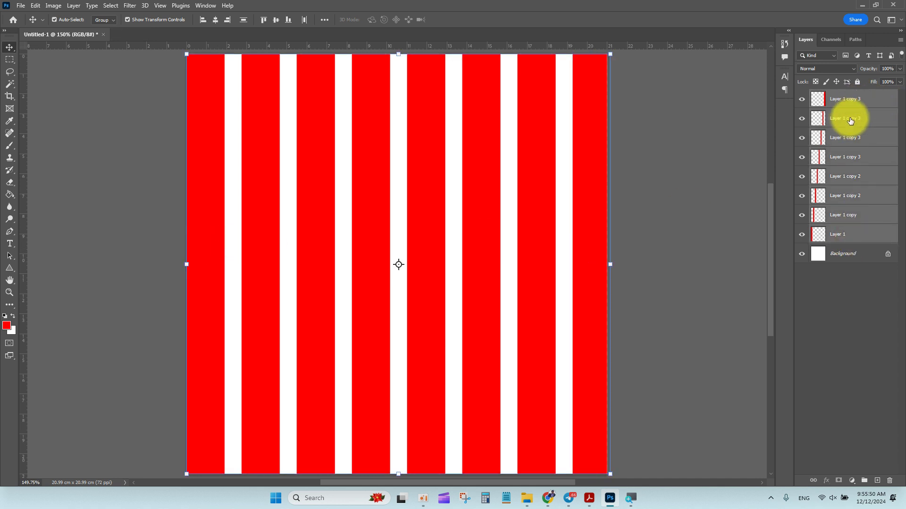
pyautogui.rightClick(845, 104)
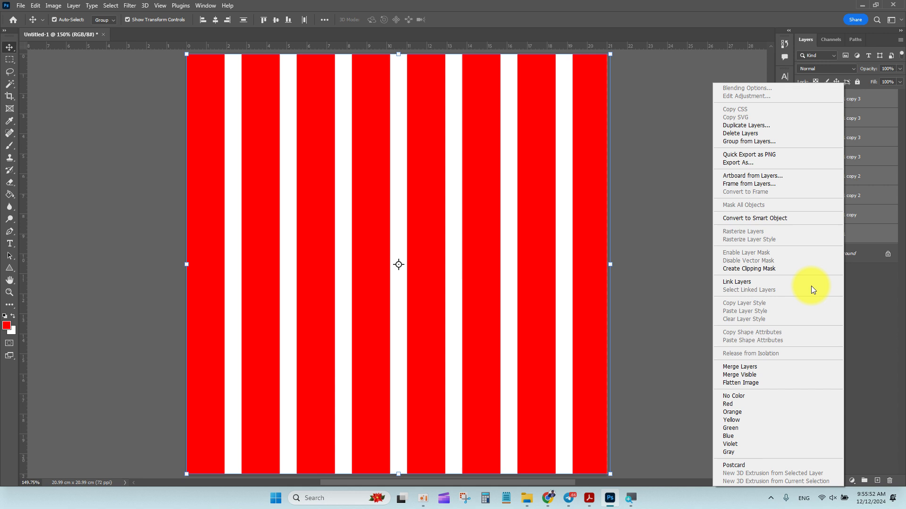
pyautogui.click(779, 368)
pyautogui.moveTo(612, 266); pyautogui.dragTo(588, 265)
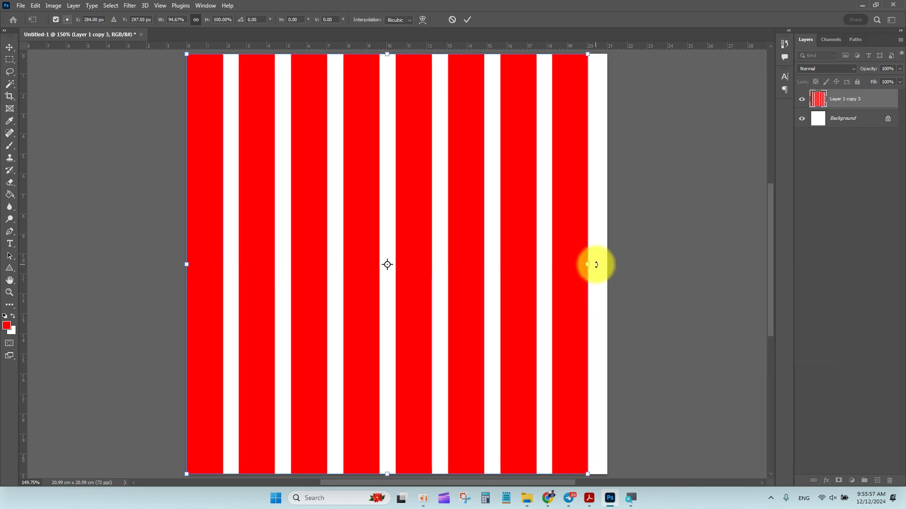
pyautogui.click(467, 19)
# Try the Polar Coordinates distortion on the merged stripe layer, and undo it.
pyautogui.click(130, 5)
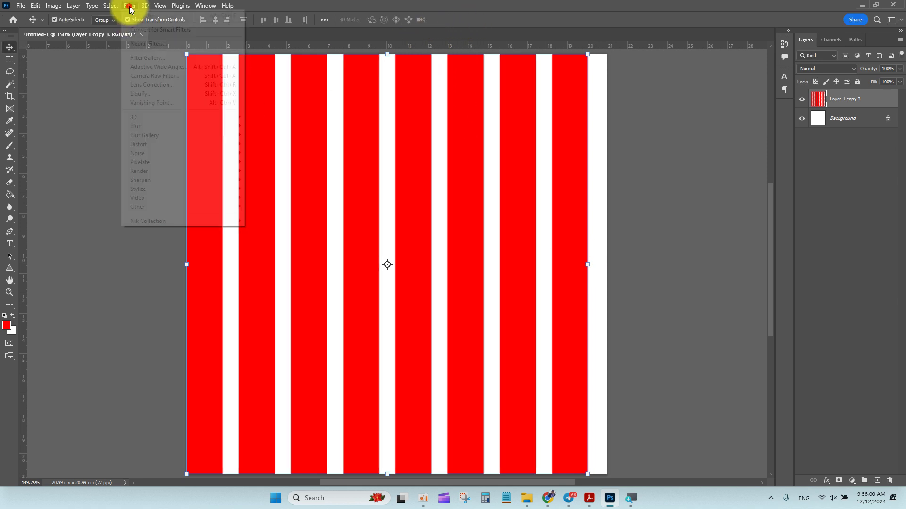
pyautogui.moveTo(183, 142)
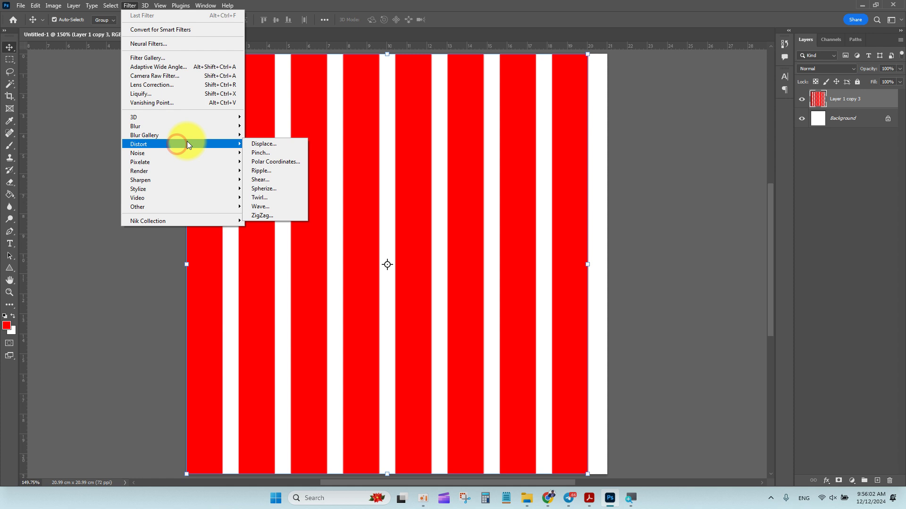
pyautogui.click(270, 163)
pyautogui.click(755, 122)
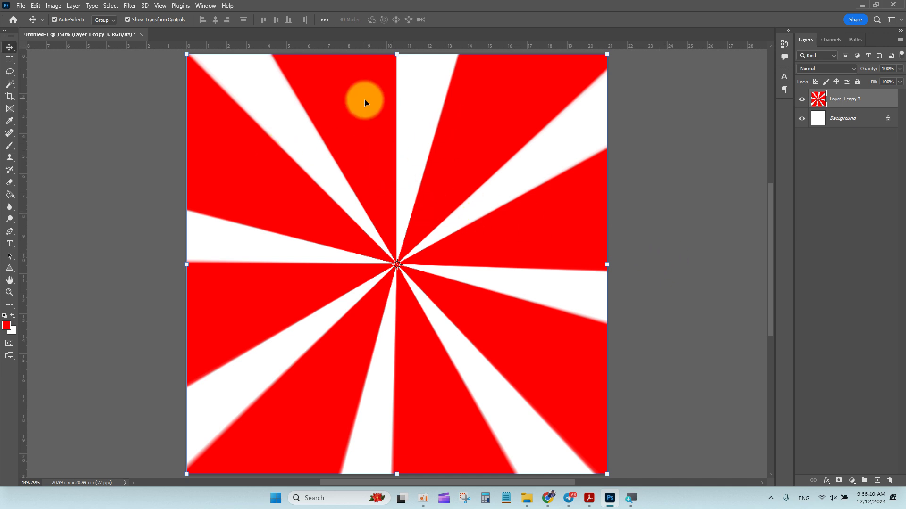
pyautogui.hotkey('ctrl', 'z')
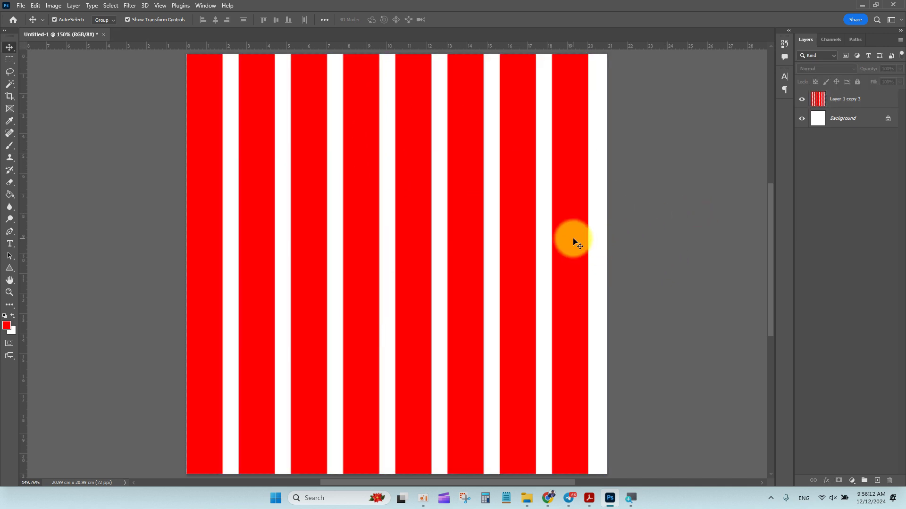
# Squeeze the merged stripes horizontally to about two thirds of the canvas width, keeping their left edge in place.
pyautogui.moveTo(592, 268); pyautogui.dragTo(462, 261)
pyautogui.press('Return')
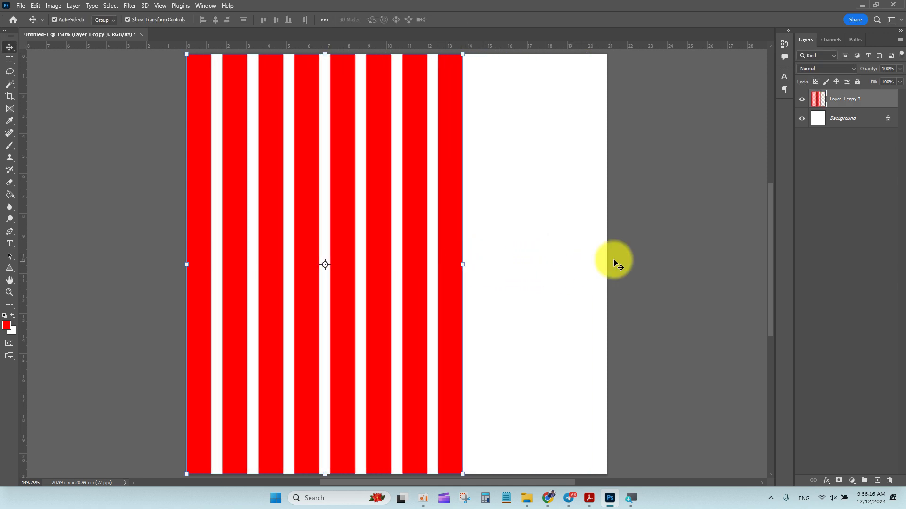
pyautogui.click(677, 238)
# Duplicate the narrowed stripe layer to the right and nudge the copy to continue the stripe spacing past the canvas's right edge.
pyautogui.moveTo(203, 239); pyautogui.dragTo(497, 244)
pyautogui.press('Left')
pyautogui.press('Left')
pyautogui.press('Left')
pyautogui.press('Left')
pyautogui.press('Left')
pyautogui.press('Left')
pyautogui.press('Left')
pyautogui.press('Left')
pyautogui.press('Left')
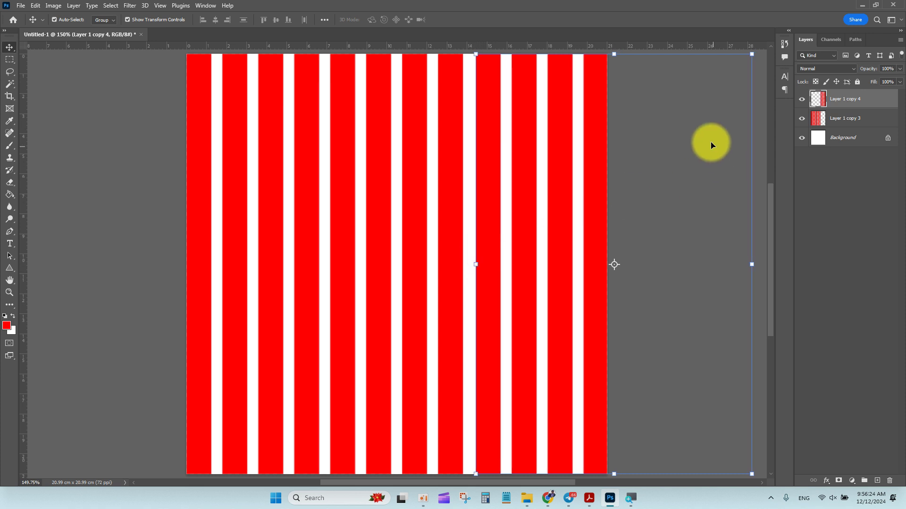
# Merge the two stripe layers into one.
pyautogui.keyDown('shift'); pyautogui.click(844, 120); pyautogui.keyUp('shift')
pyautogui.rightClick(840, 121)
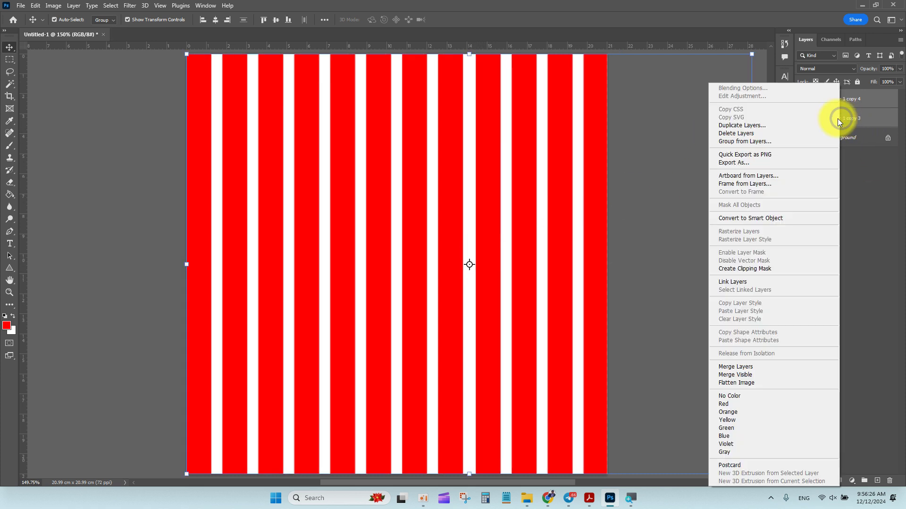
pyautogui.click(745, 367)
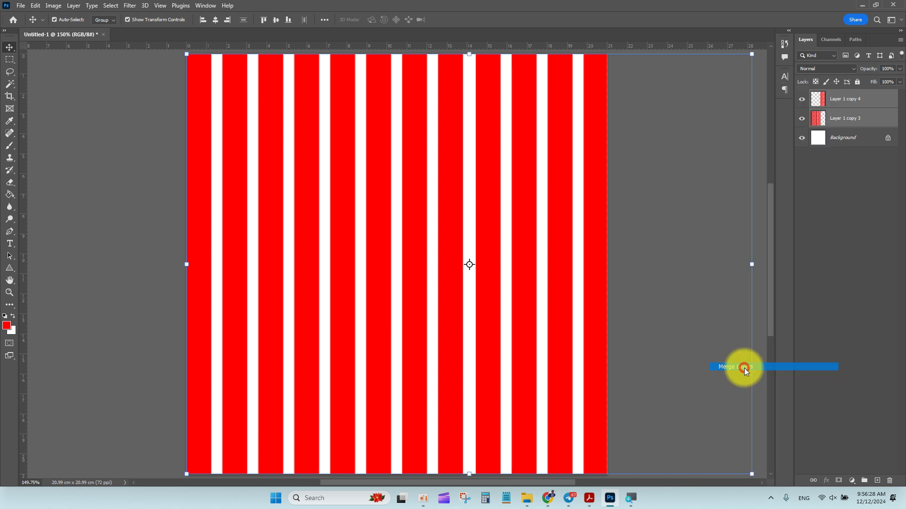
# Marquee-select the last visible red stripe at the canvas's right edge and delete it.
pyautogui.hotkey('ctrl', '1')
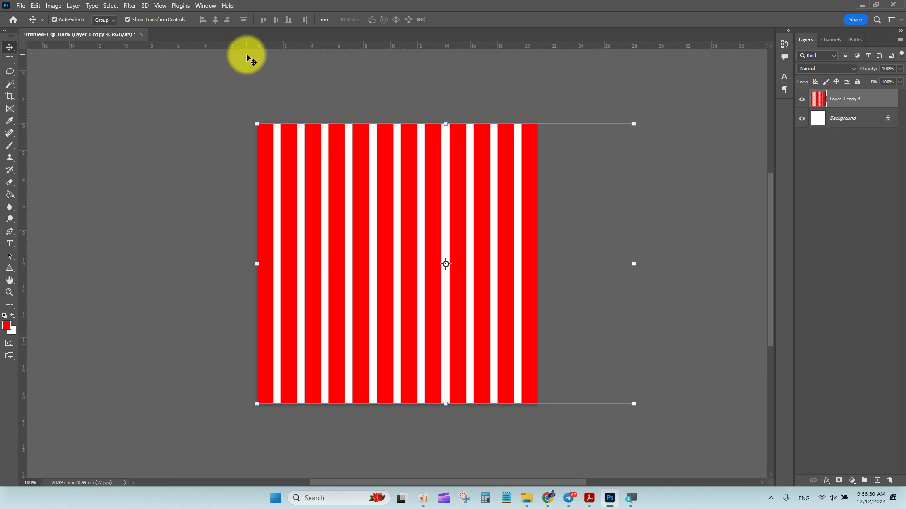
pyautogui.click(9, 60)
pyautogui.click(30, 61)
pyautogui.moveTo(647, 87); pyautogui.dragTo(516, 473)
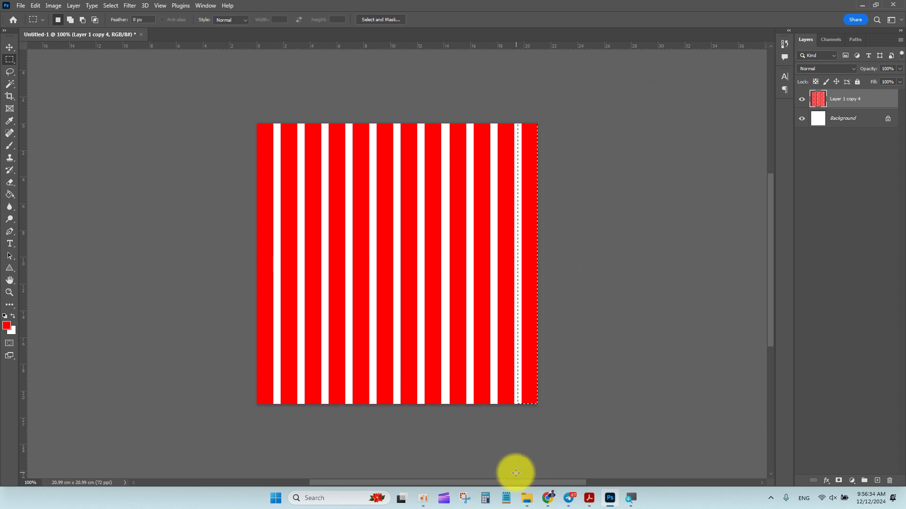
pyautogui.press('Delete')
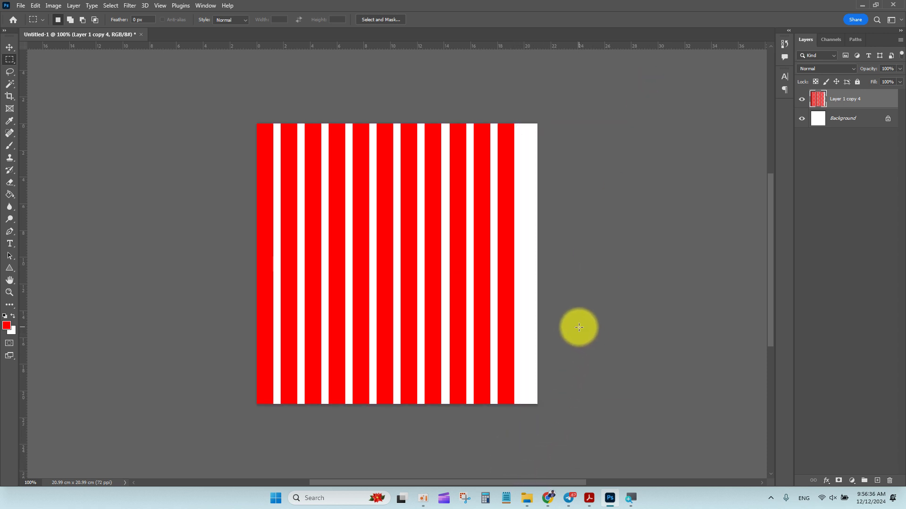
# Shift the stripe layer left to expose its off-canvas stripes, and erase all stripes to the right of the wide gap.
pyautogui.press('v')
pyautogui.moveTo(509, 238); pyautogui.dragTo(364, 247)
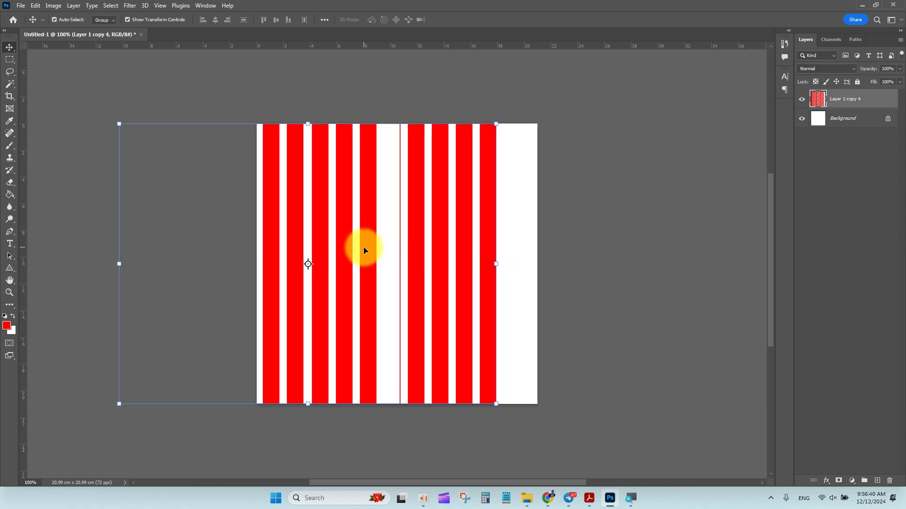
pyautogui.click(9, 59)
pyautogui.moveTo(531, 123); pyautogui.dragTo(389, 414)
pyautogui.press('Delete')
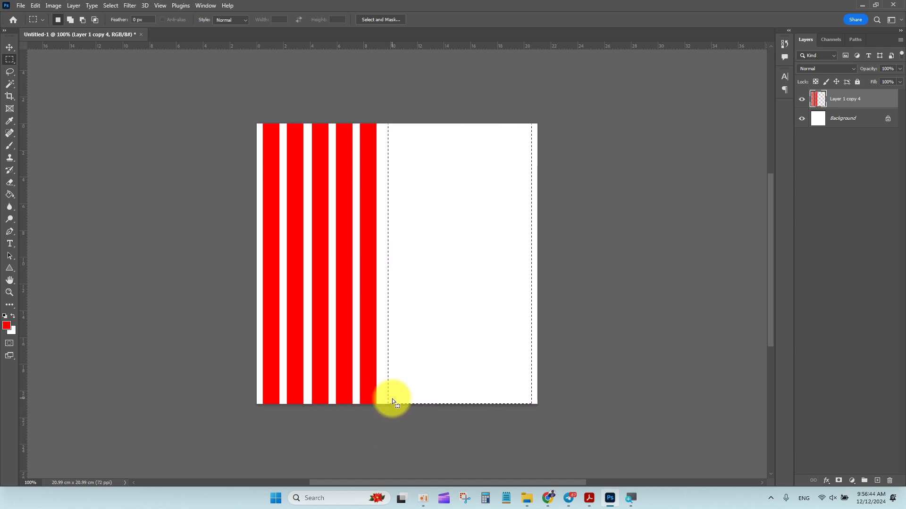
# Deselect and move the stripe layer right to expose its off-canvas stripes, aligning its upper-left corner with the canvas corner.
pyautogui.hotkey('ctrl', 'd')
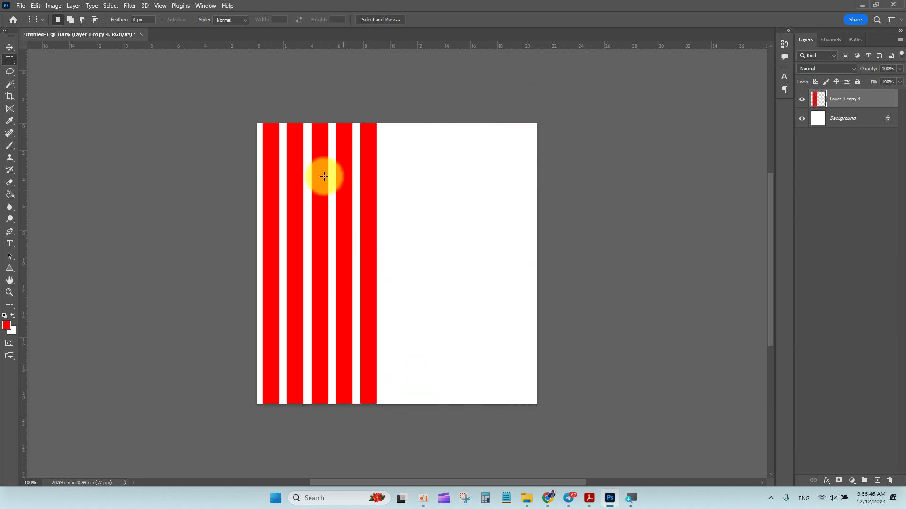
pyautogui.click(9, 47)
pyautogui.moveTo(292, 204); pyautogui.dragTo(474, 213)
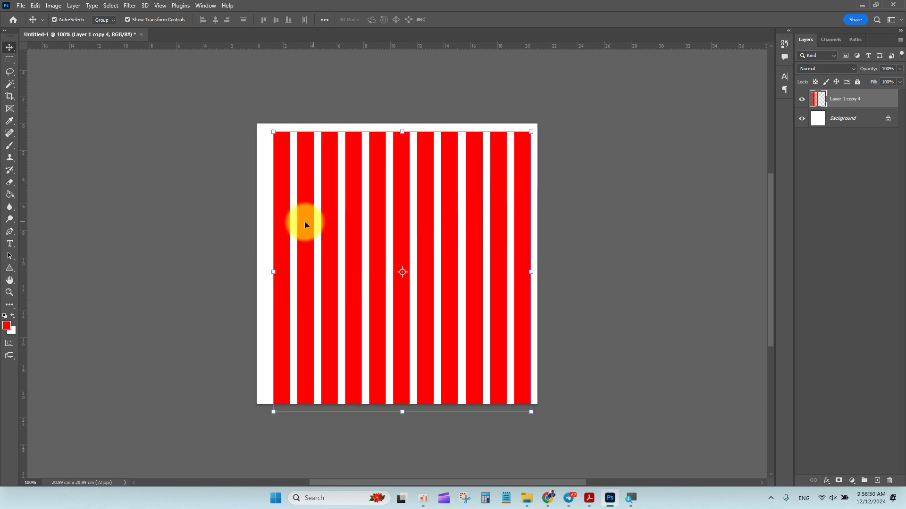
pyautogui.moveTo(277, 225); pyautogui.dragTo(259, 219)
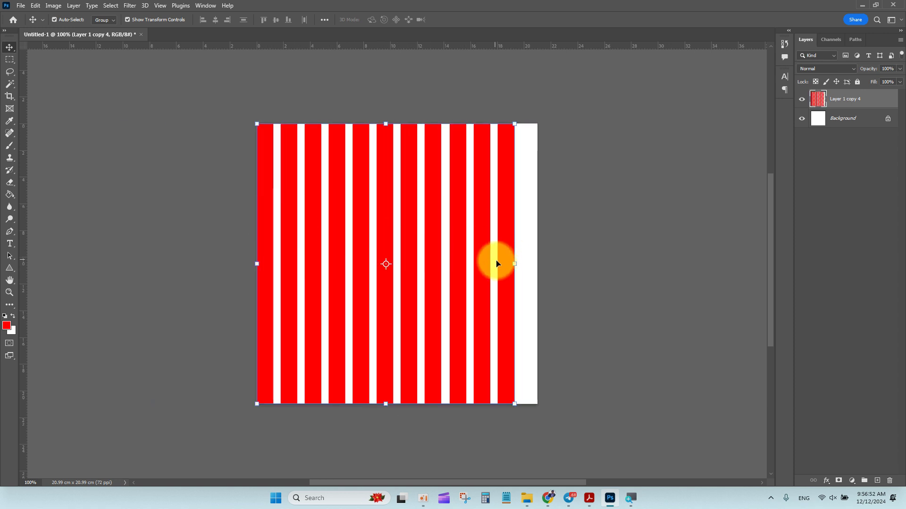
# Stretch the stripe layer horizontally to 104.94% width, leaving one stripe-spacing gap at the canvas's right edge.
pyautogui.hotkey('ctrl', '+')
pyautogui.hotkey('ctrl', 't')
pyautogui.moveTo(632, 263); pyautogui.dragTo(658, 263)
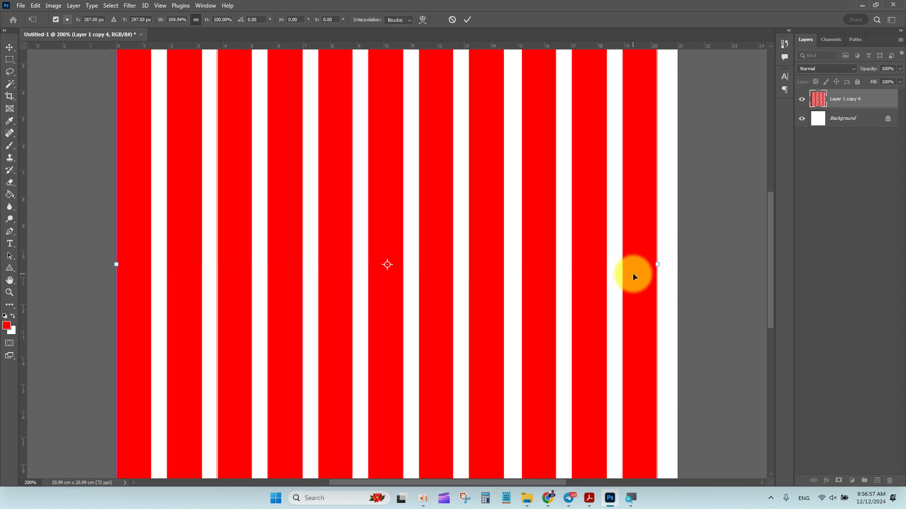
pyautogui.click(468, 21)
pyautogui.hotkey('ctrl', '-')
pyautogui.hotkey('ctrl', '0')
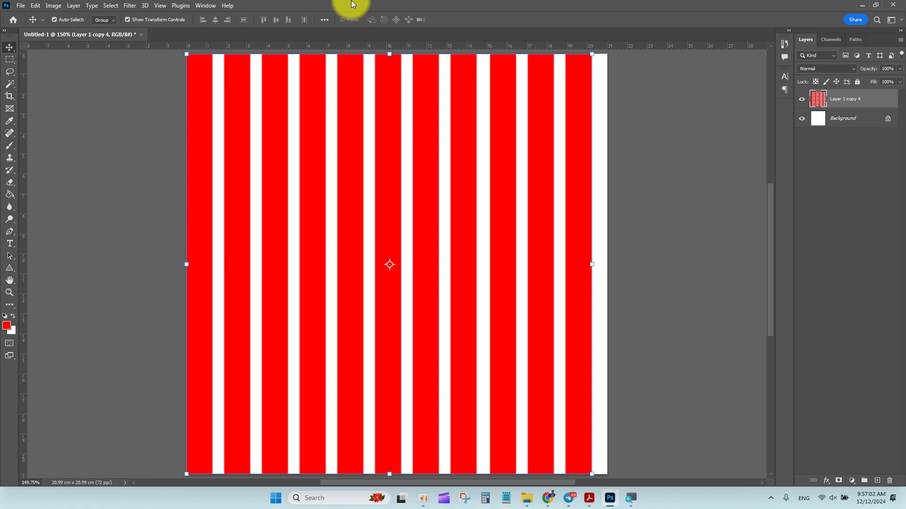
# Apply the Polar Coordinates distortion to the stripe layer with the Rectangular to Polar option.
pyautogui.click(130, 7)
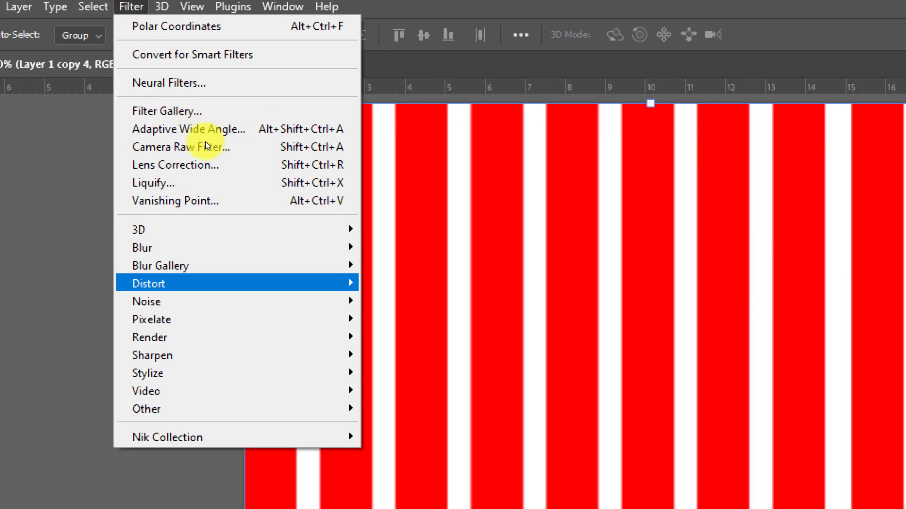
pyautogui.moveTo(208, 283)
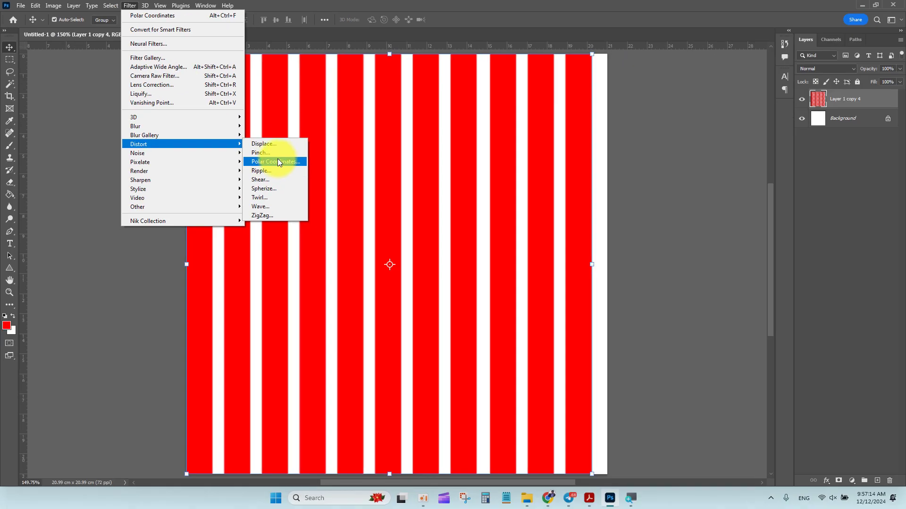
pyautogui.click(284, 161)
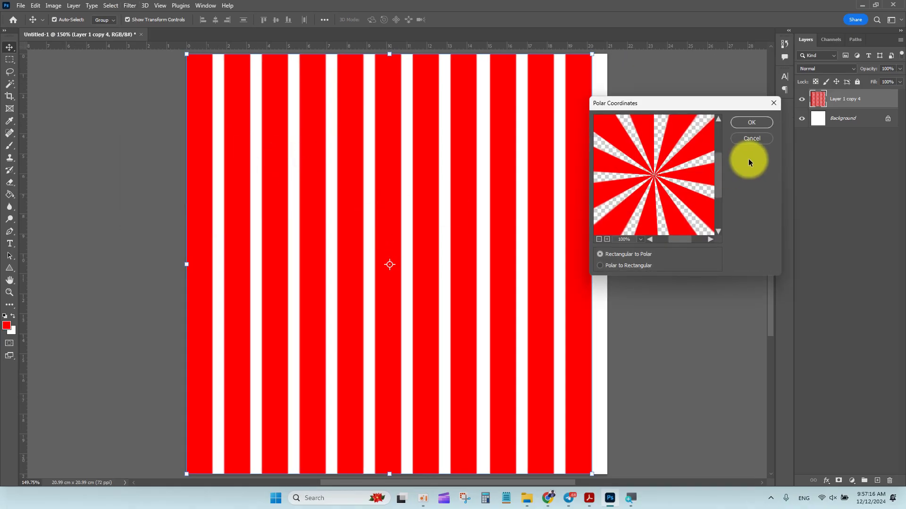
pyautogui.click(753, 123)
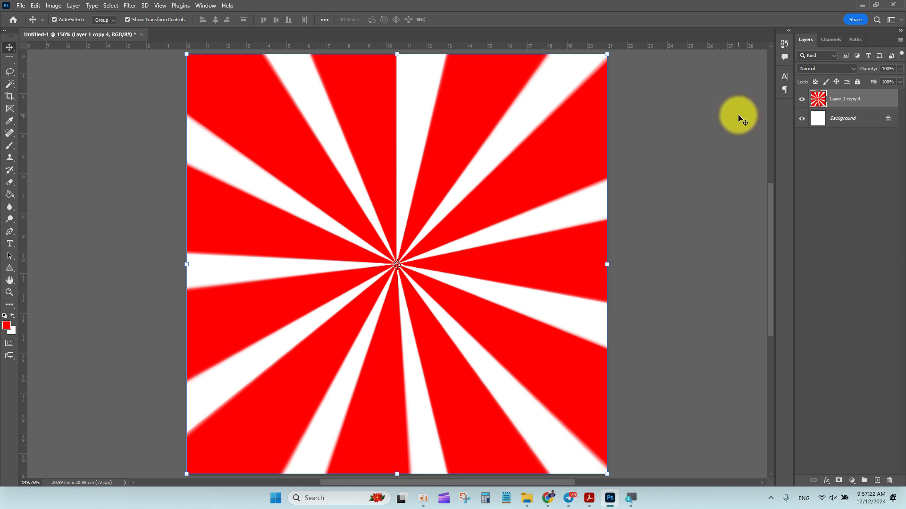
# Undo a trial move of the red sunburst layer and delete the layer.
pyautogui.moveTo(550, 180); pyautogui.dragTo(568, 204)
pyautogui.hotkey('ctrl', 'z')
pyautogui.press('Delete')
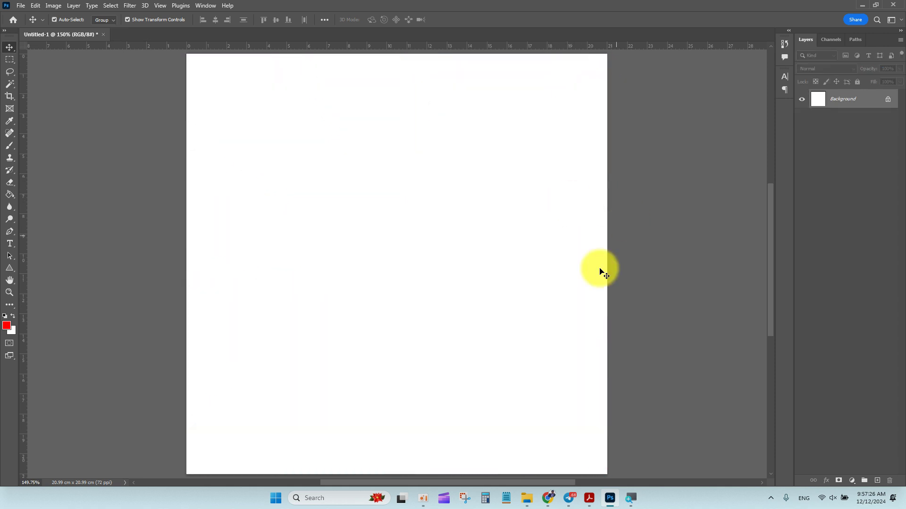
# Switch to File Explorer and open the Sunburst-Brushes-Preview.jpg image from the 001-Photoshop Pratice Lesson folders.
pyautogui.click(530, 495)
pyautogui.hotkey('alt', 'Up')
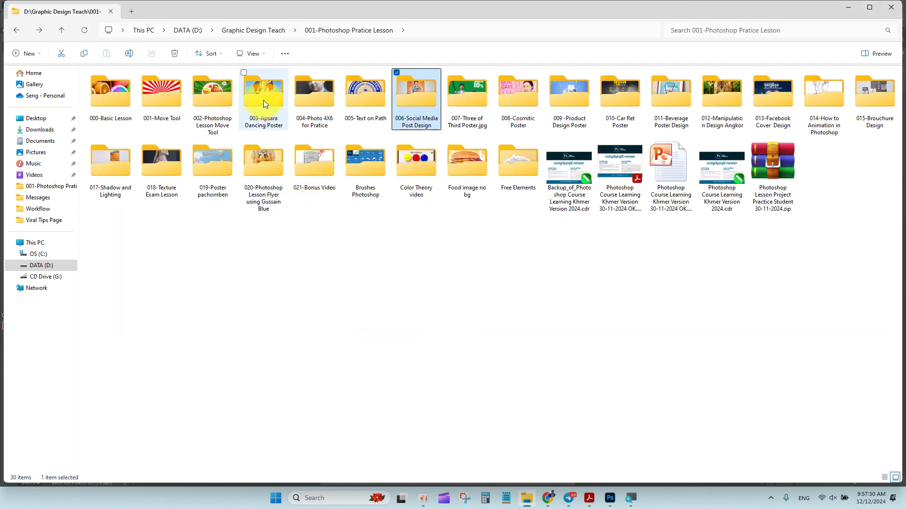
pyautogui.click(215, 98)
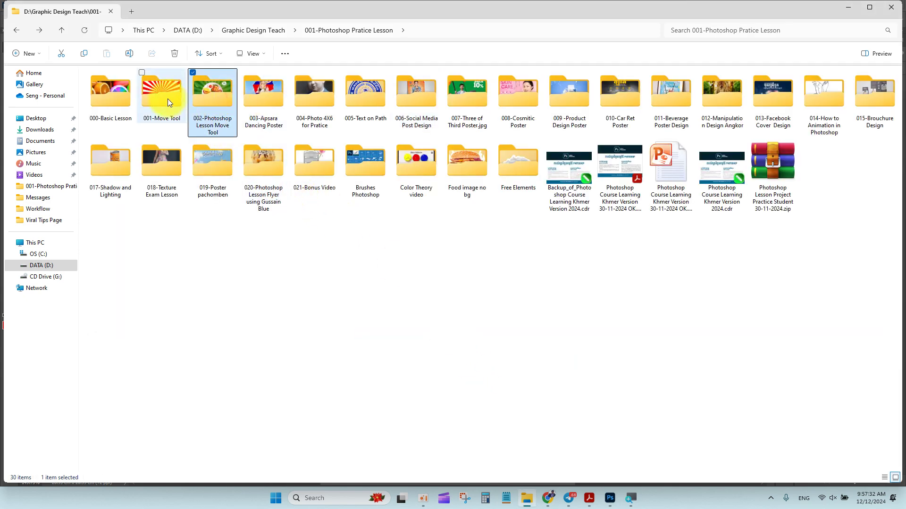
pyautogui.doubleClick(216, 99)
pyautogui.click(273, 140)
pyautogui.doubleClick(273, 140)
pyautogui.doubleClick(270, 159)
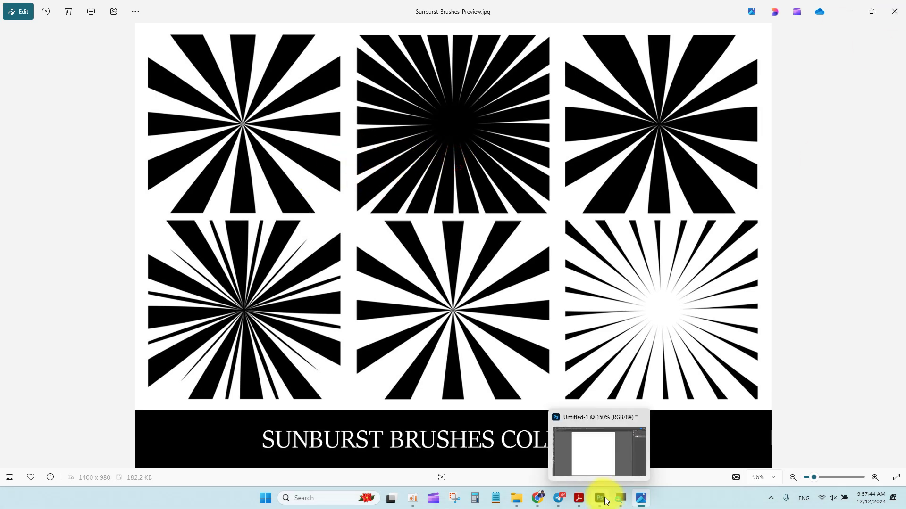
# Switch back to Photoshop and choose the Brush tool with the Soft Round preset at 175 px.
pyautogui.click(561, 427)
pyautogui.press('b')
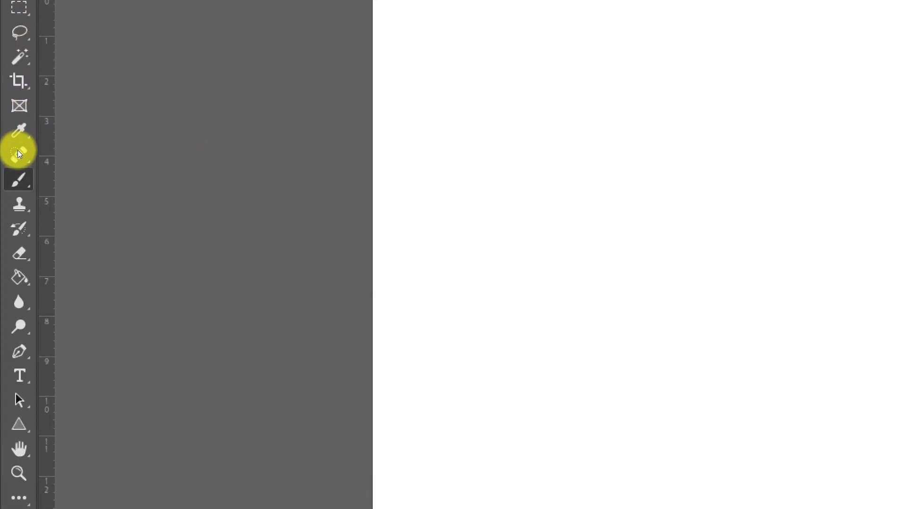
pyautogui.click(12, 147)
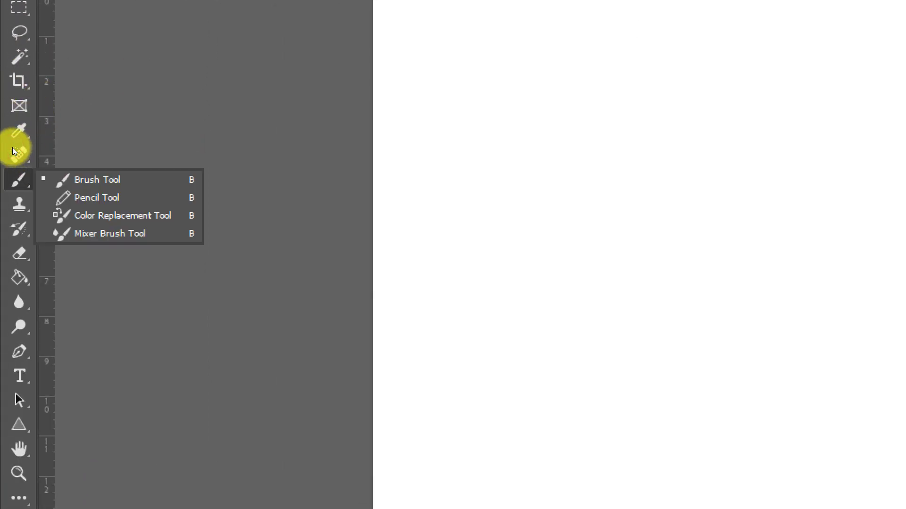
pyautogui.click(47, 145)
pyautogui.click(68, 21)
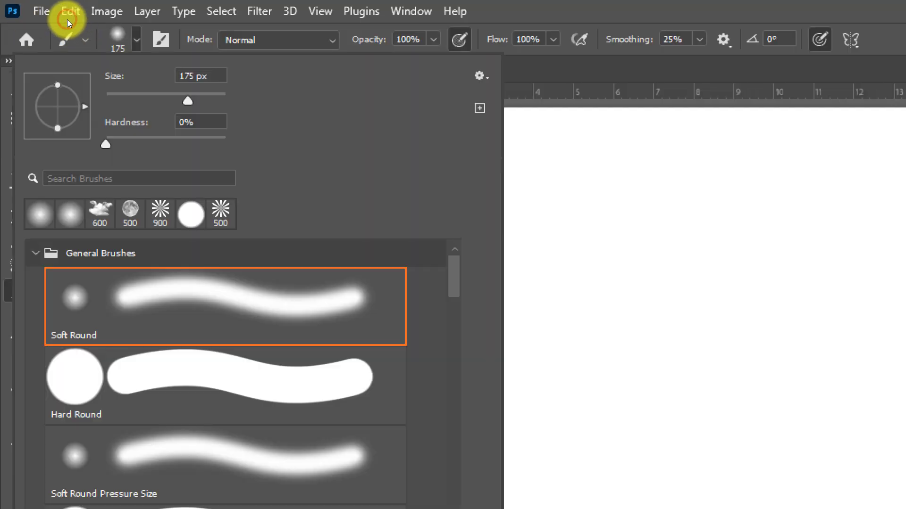
pyautogui.doubleClick(84, 148)
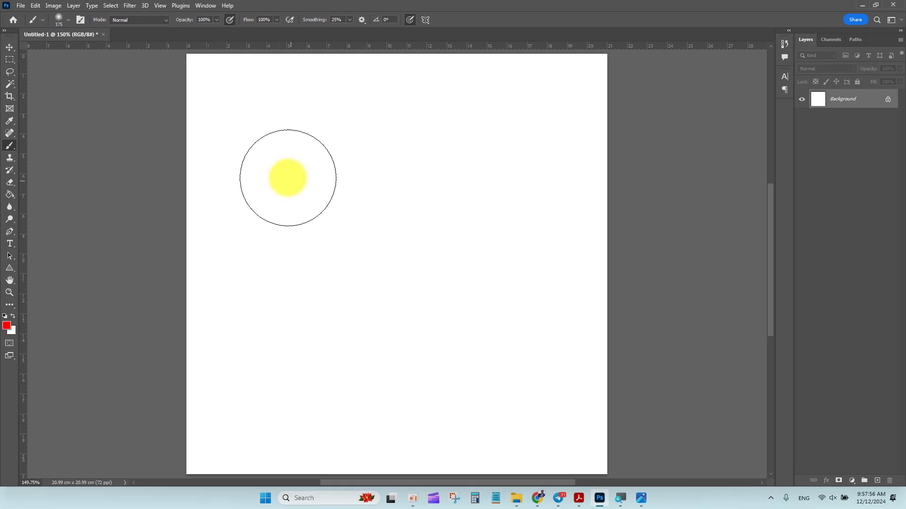
# Paint soft red dabs and a curving red stroke across the white background.
pyautogui.click(289, 161)
pyautogui.click(472, 156)
pyautogui.click(537, 249)
pyautogui.moveTo(492, 311)
pyautogui.mouseDown()
pyautogui.moveTo(333, 346)
pyautogui.moveTo(417, 182)
pyautogui.moveTo(500, 311)
pyautogui.mouseUp()
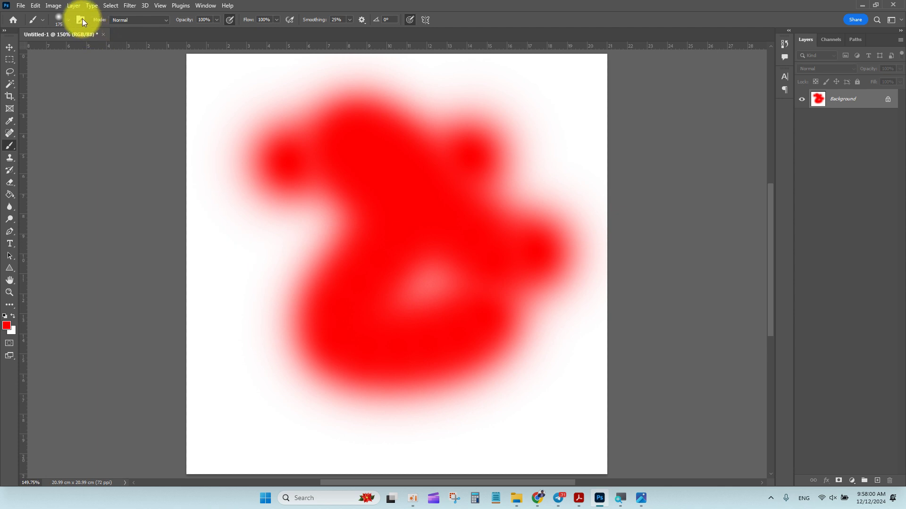
# Choose the Hard Round brush preset and paint two overlapping red dabs on the left side of the canvas.
pyautogui.click(69, 22)
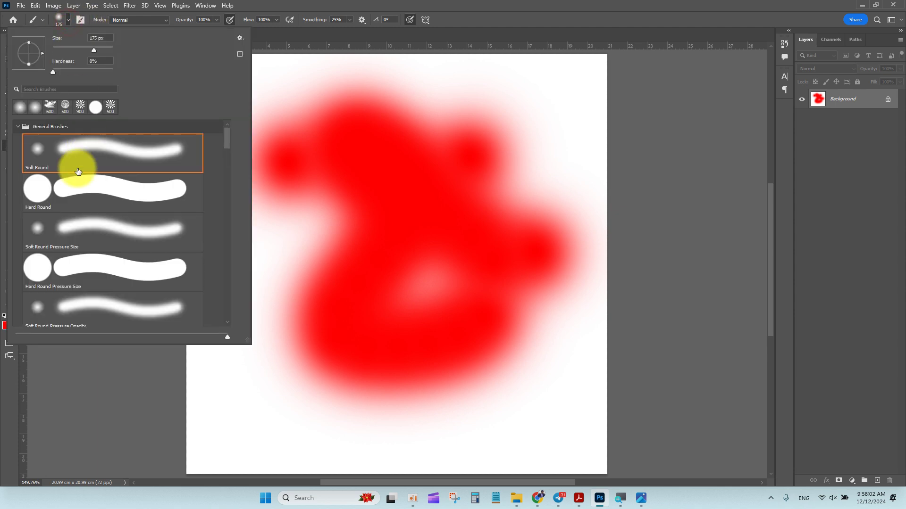
pyautogui.doubleClick(99, 188)
pyautogui.click(262, 258)
pyautogui.click(294, 326)
# Set the foreground color to blue (#0018ff) and paint two large hard-edged dabs across the upper canvas.
pyautogui.click(6, 326)
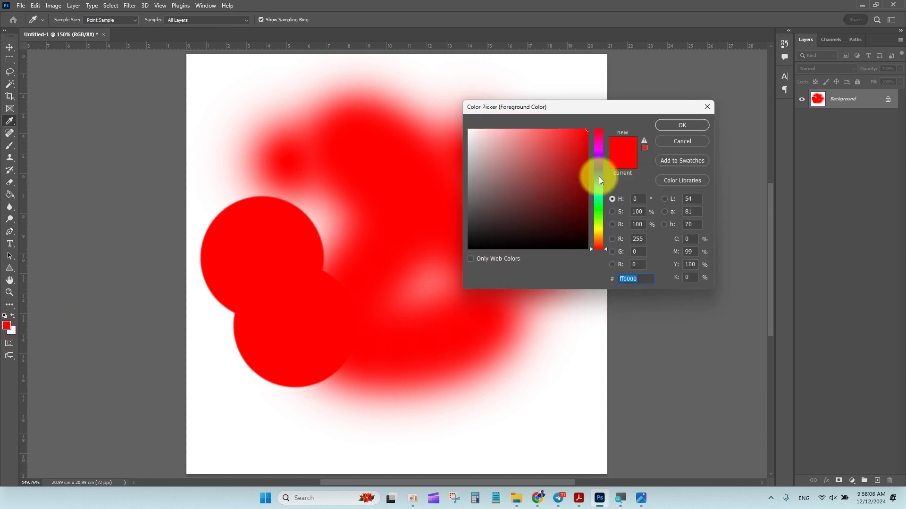
pyautogui.click(598, 171)
pyautogui.click(658, 124)
pyautogui.press('b')
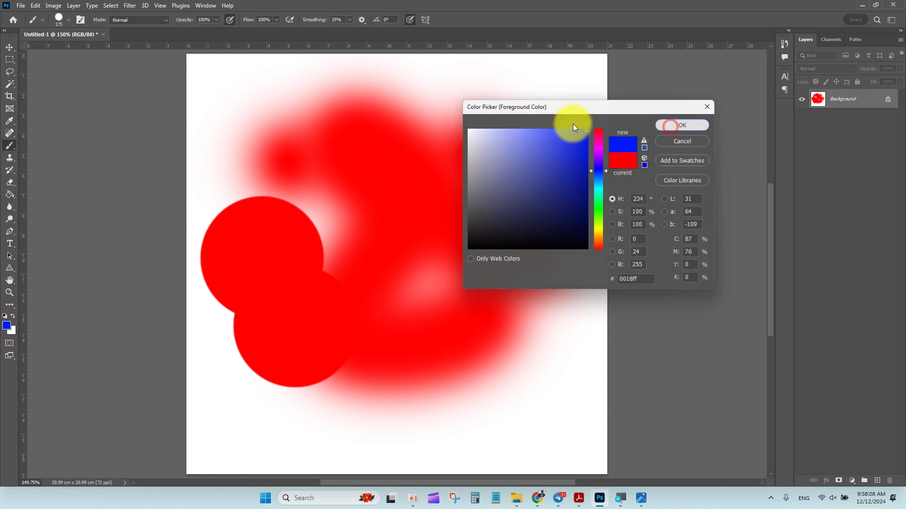
pyautogui.click(278, 139)
pyautogui.click(404, 137)
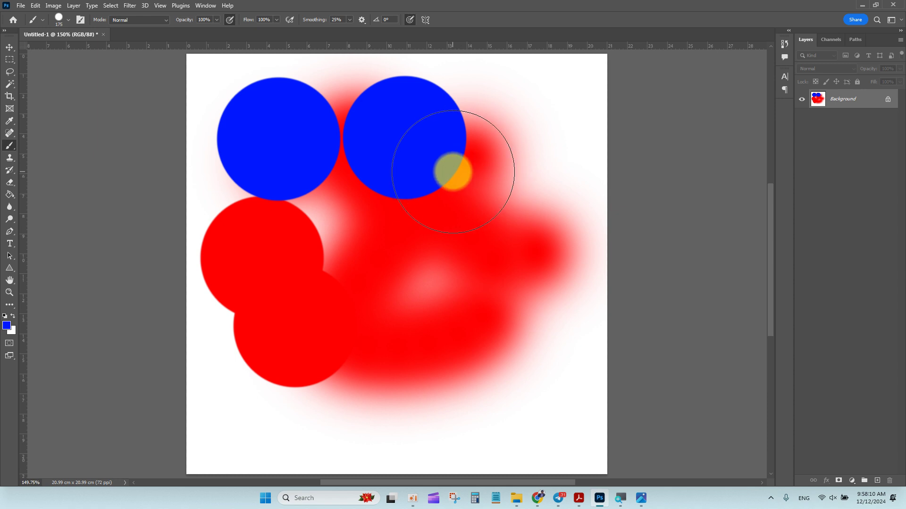
# Reduce the brush size to 70 px and paint several small blue dabs around the canvas.
pyautogui.click(68, 21)
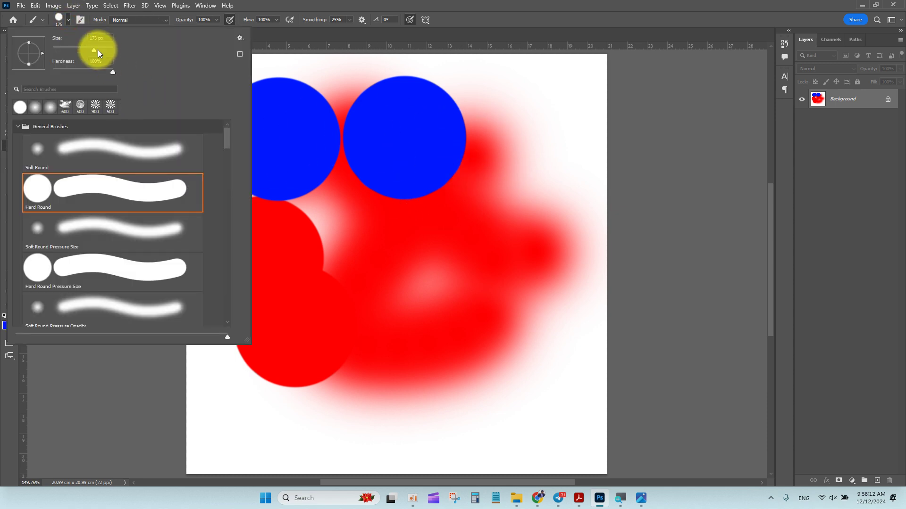
pyautogui.moveTo(94, 50); pyautogui.dragTo(74, 50)
pyautogui.click(529, 108)
pyautogui.click(558, 102)
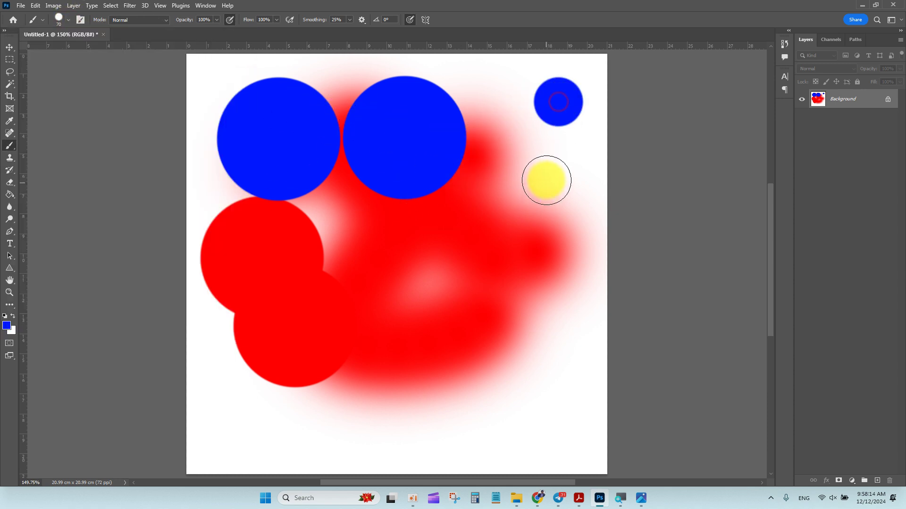
pyautogui.click(548, 166)
pyautogui.click(518, 278)
pyautogui.click(447, 339)
pyautogui.click(308, 322)
pyautogui.click(277, 312)
pyautogui.click(251, 232)
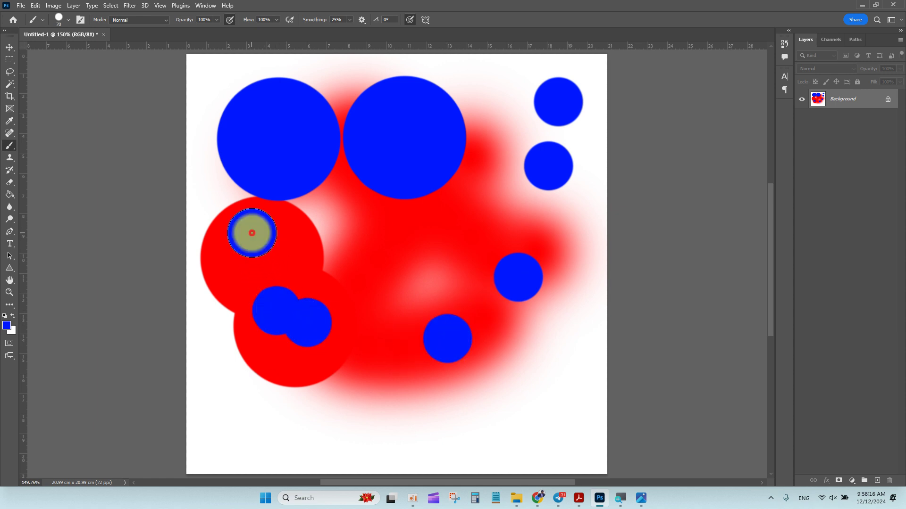
# Paint freehand blue strokes with the Soft Round preset, and clear the canvas by filling it with the white background color.
pyautogui.click(68, 21)
pyautogui.click(81, 145)
pyautogui.doubleClick(87, 148)
pyautogui.moveTo(530, 412)
pyautogui.mouseDown()
pyautogui.moveTo(578, 295)
pyautogui.moveTo(349, 87)
pyautogui.moveTo(287, 279)
pyautogui.mouseUp()
pyautogui.moveTo(358, 342)
pyautogui.mouseDown()
pyautogui.moveTo(250, 430)
pyautogui.moveTo(427, 233)
pyautogui.mouseUp()
pyautogui.hotkey('ctrl', 'BackSpace')
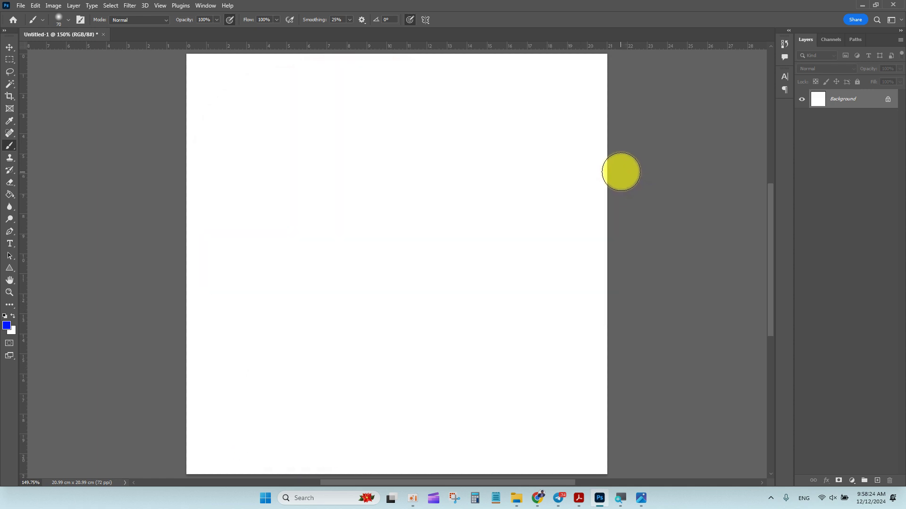
# Sketch a simple blue face with hair using a brush reduced to 30 px, and clear the canvas to white.
pyautogui.press('[')
pyautogui.press('[')
pyautogui.press('[')
pyautogui.press('[')
pyautogui.press('[')
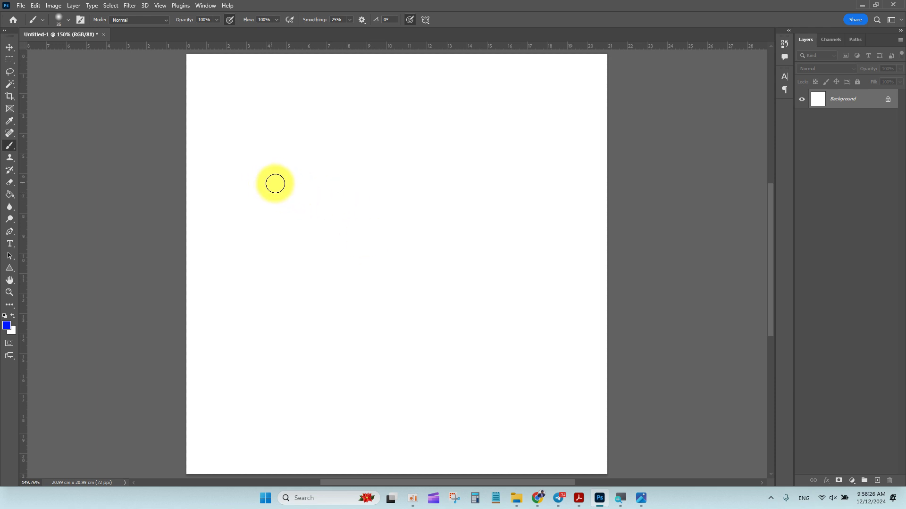
pyautogui.moveTo(267, 188)
pyautogui.mouseDown()
pyautogui.moveTo(273, 165)
pyautogui.moveTo(319, 174)
pyautogui.moveTo(266, 188)
pyautogui.mouseUp()
pyautogui.moveTo(373, 169)
pyautogui.mouseDown()
pyautogui.moveTo(446, 185)
pyautogui.moveTo(375, 180)
pyautogui.moveTo(335, 218)
pyautogui.mouseUp()
pyautogui.moveTo(258, 102)
pyautogui.mouseDown()
pyautogui.moveTo(279, 283)
pyautogui.moveTo(371, 90)
pyautogui.moveTo(290, 123)
pyautogui.mouseUp()
pyautogui.moveTo(355, 314)
pyautogui.mouseDown()
pyautogui.moveTo(512, 212)
pyautogui.moveTo(279, 310)
pyautogui.moveTo(344, 378)
pyautogui.mouseUp()
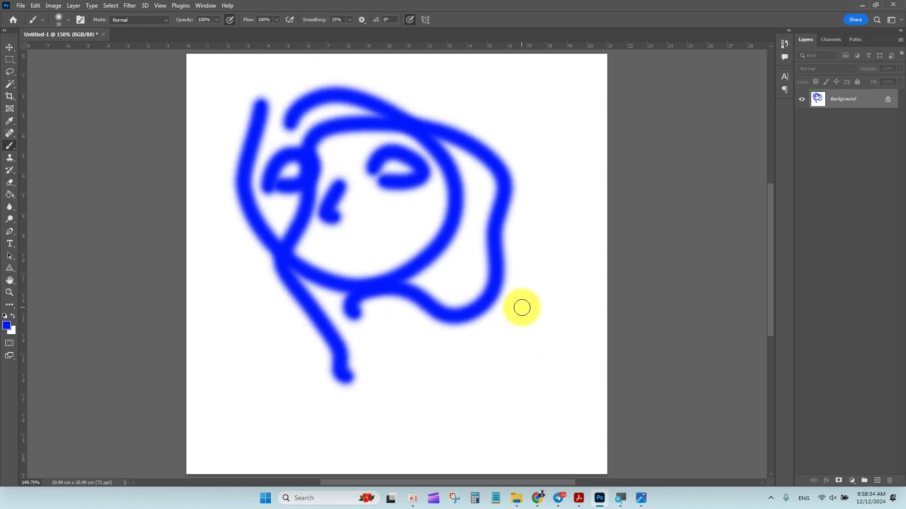
pyautogui.hotkey('ctrl', 'BackSpace')
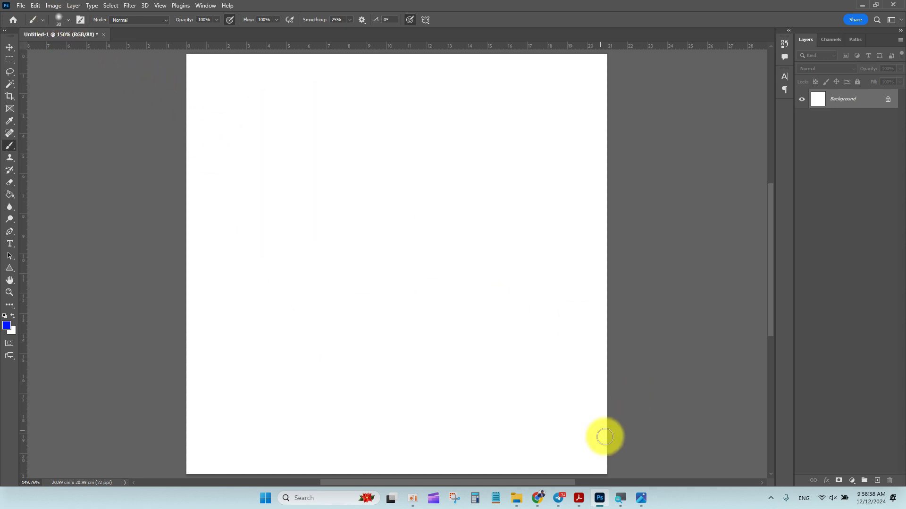
# Switch to Chrome and open brusheezy.com in a new tab.
pyautogui.click(537, 499)
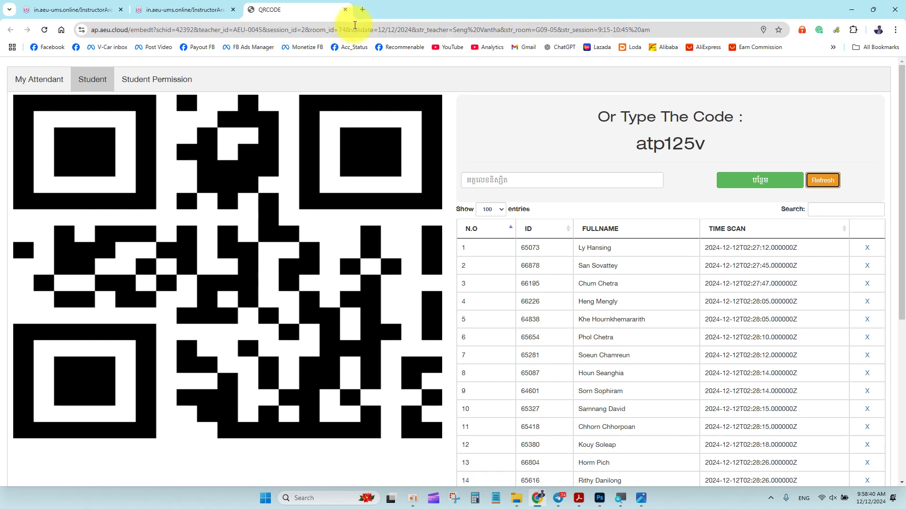
pyautogui.click(362, 9)
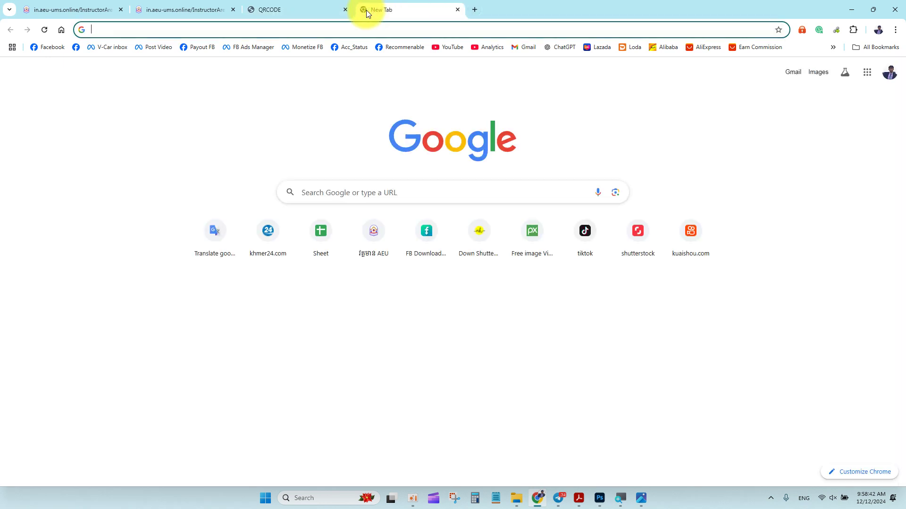
pyautogui.write('brusheezy.com')
pyautogui.press('Return')
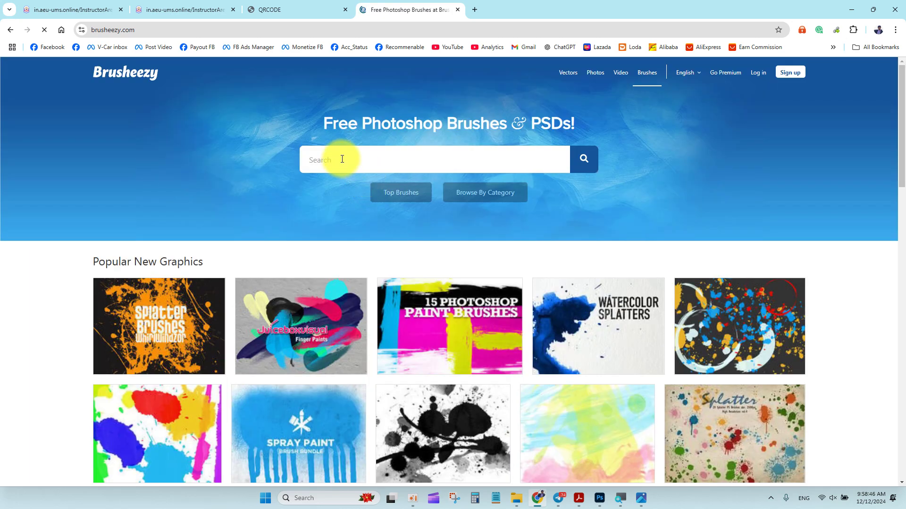
# Search Brusheezy for sunburst and open the black-and-white Sunburst Brushes Collection.
pyautogui.click(340, 159)
pyautogui.write('sun')
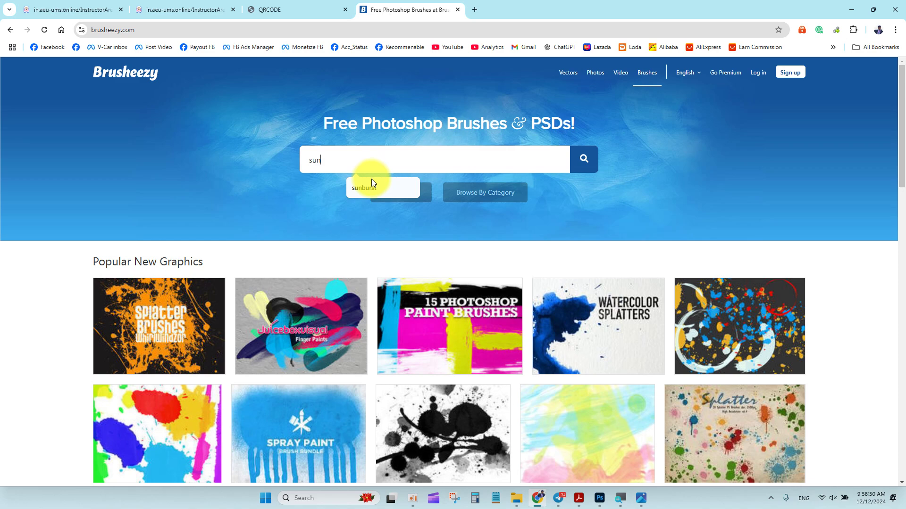
pyautogui.click(371, 181)
pyautogui.click(581, 160)
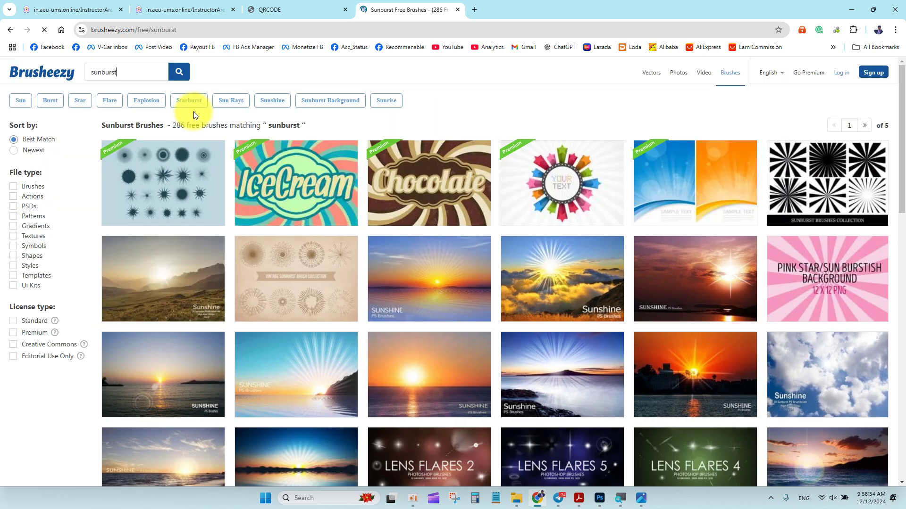
pyautogui.click(819, 178)
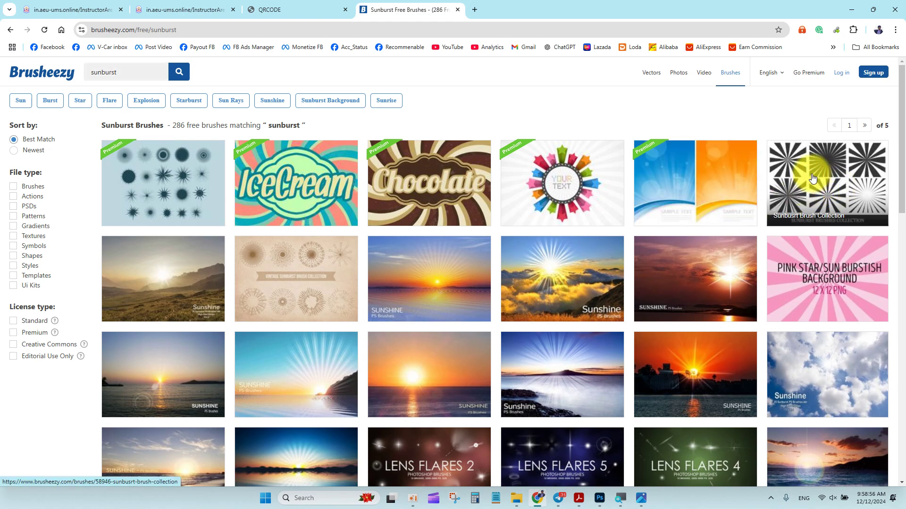
# Switch to File Explorer and examine the Sunburst Brushes photoshop.abr file in the Sunburst Brushes photoshop folder.
pyautogui.scroll(-4, 415, 237)
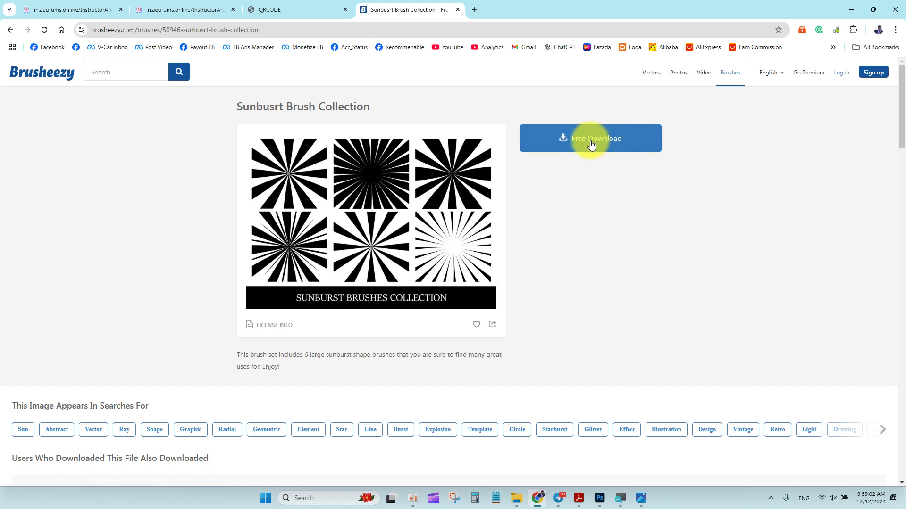
pyautogui.click(517, 499)
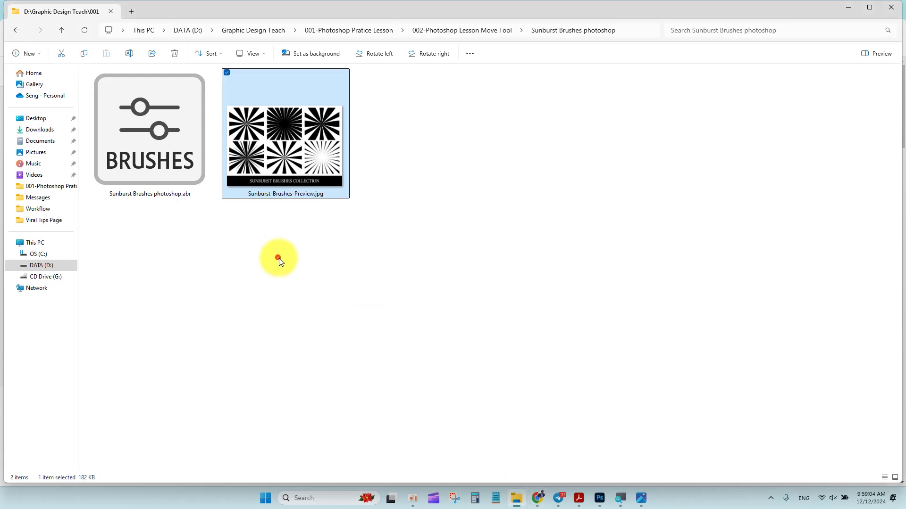
pyautogui.click(146, 156)
pyautogui.click(187, 267)
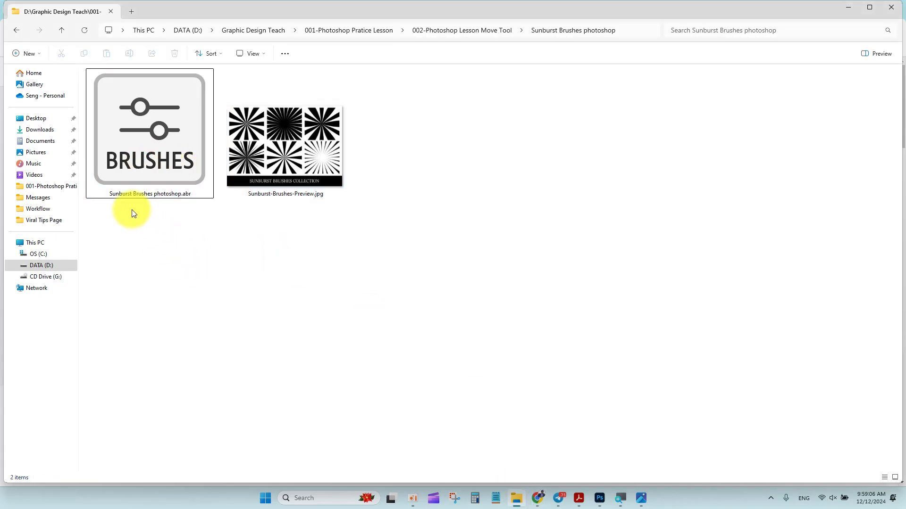
pyautogui.doubleClick(115, 153)
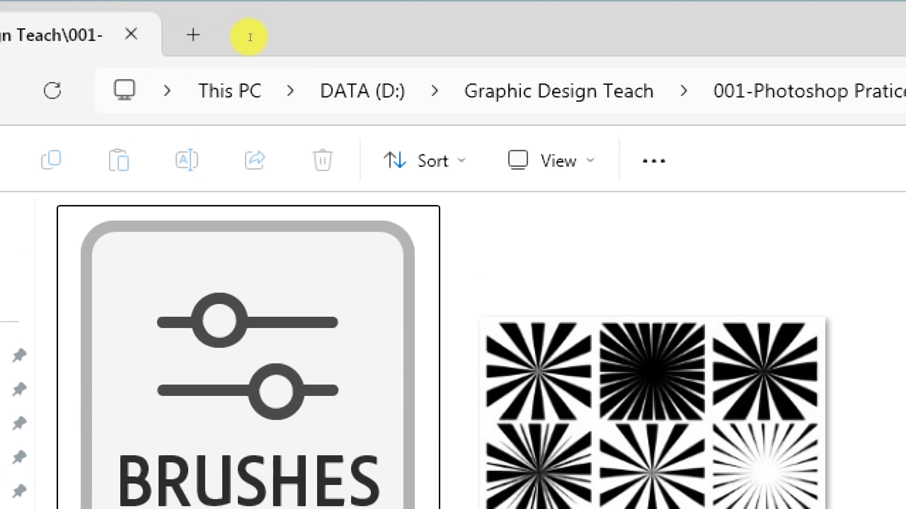
# Turn on Hide extensions for known file types in the view settings of Folder Options and apply it.
pyautogui.click(654, 161)
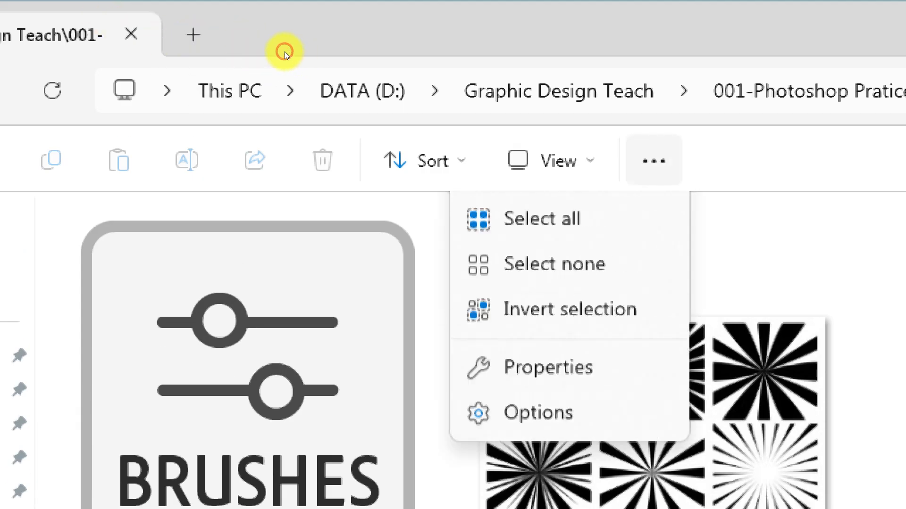
pyautogui.press('Return')
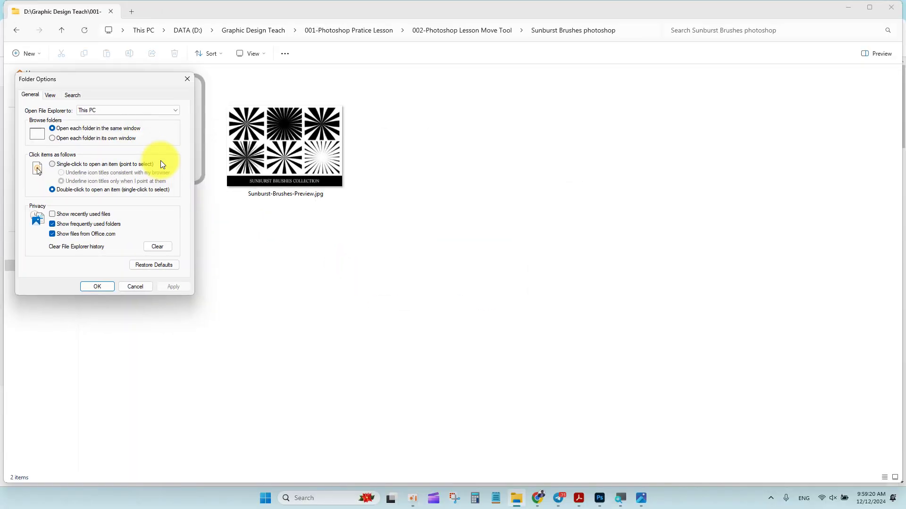
pyautogui.click(48, 95)
pyautogui.moveTo(106, 86); pyautogui.dragTo(499, 118)
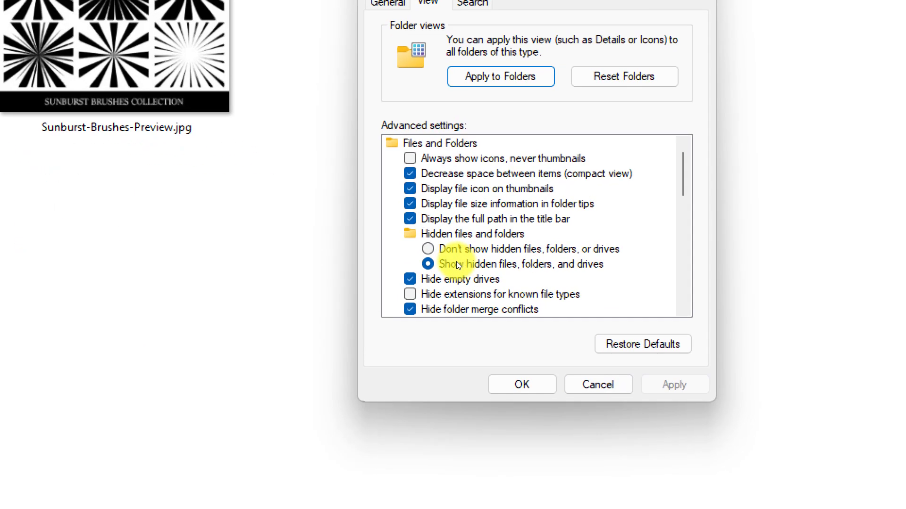
pyautogui.click(466, 279)
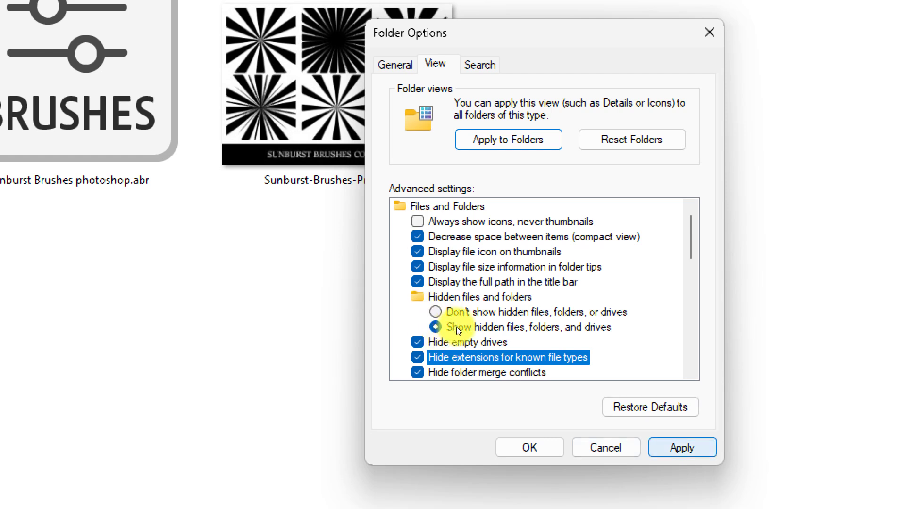
pyautogui.hotkey('alt', 'a')
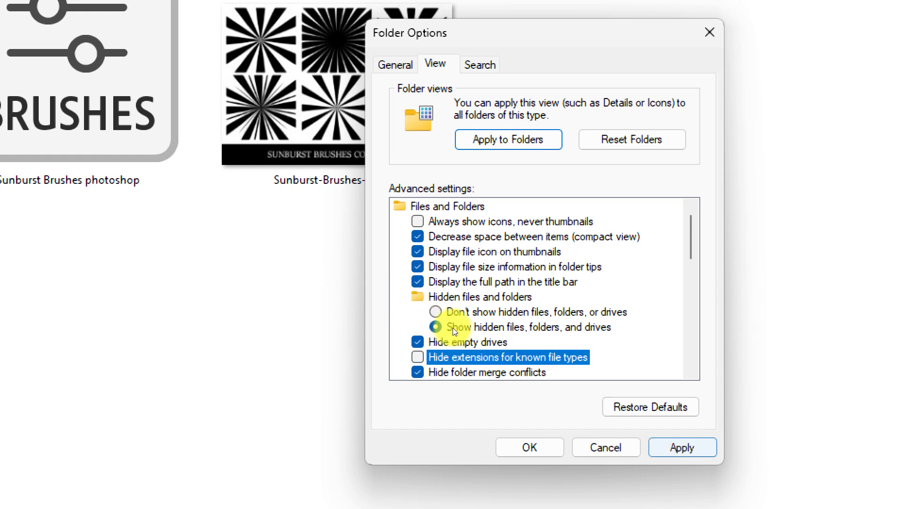
# Turn Hide extensions for known file types off again, apply it and close Folder Options.
pyautogui.click(454, 327)
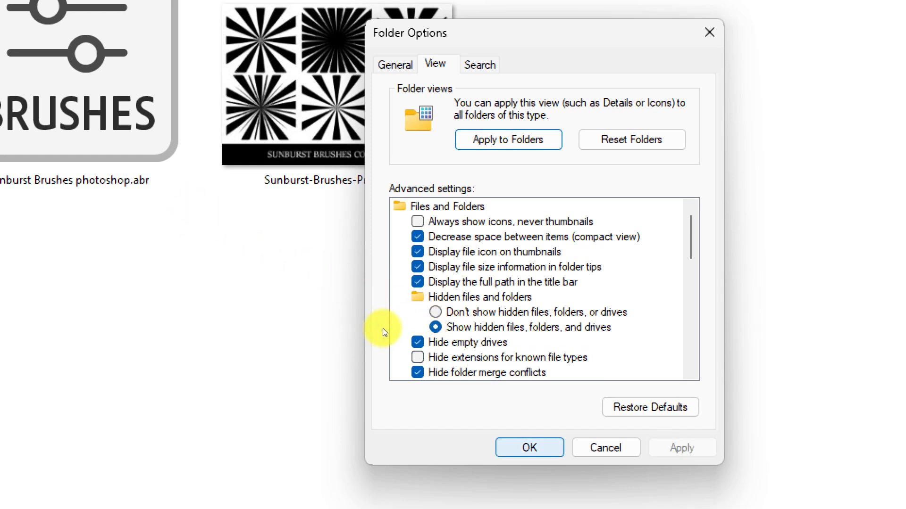
pyautogui.press('Return')
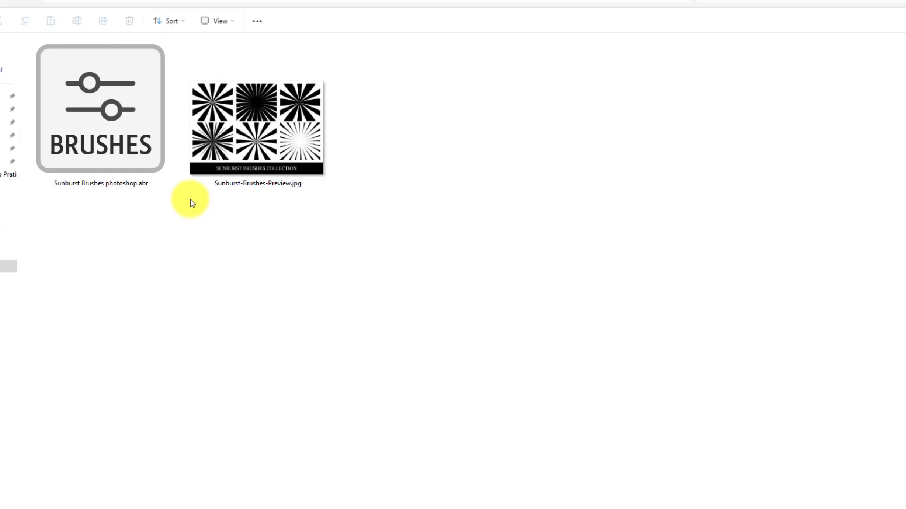
pyautogui.click(347, 268)
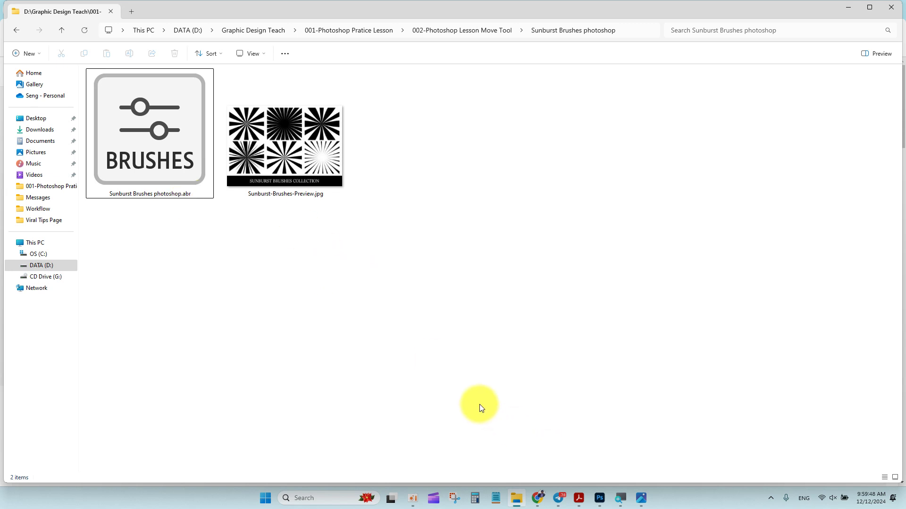
# Launch Word with the run command winword, enter fasdfasdf in the blank document and dismiss the activation wizard.
pyautogui.press('super+r')
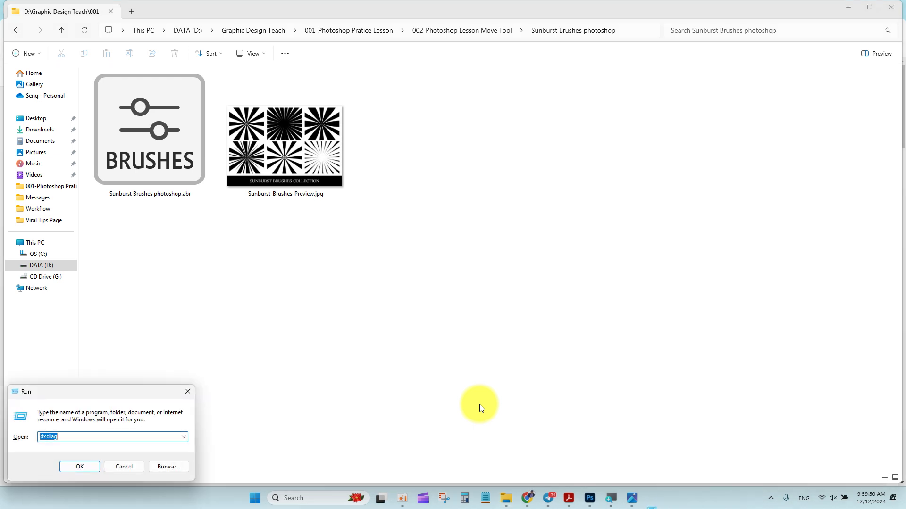
pyautogui.write('win')
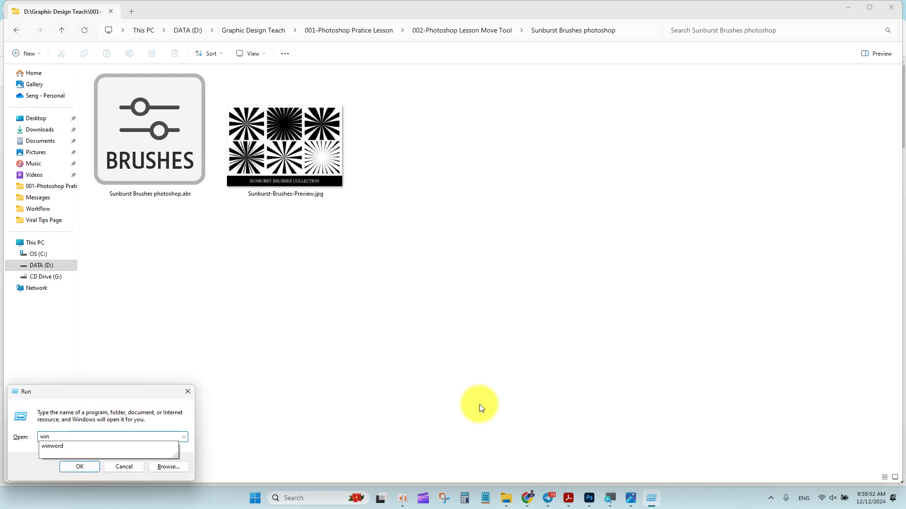
pyautogui.press('Down')
pyautogui.press('Return')
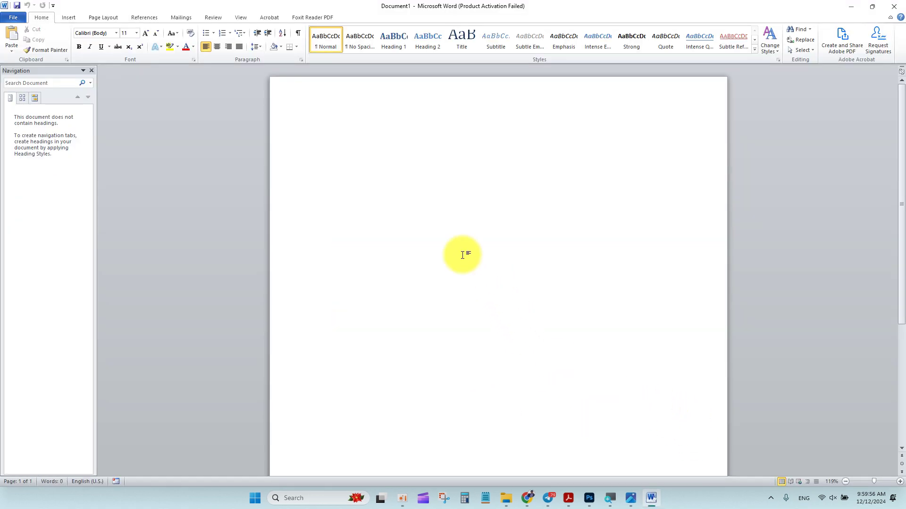
pyautogui.write('fasdfasdf')
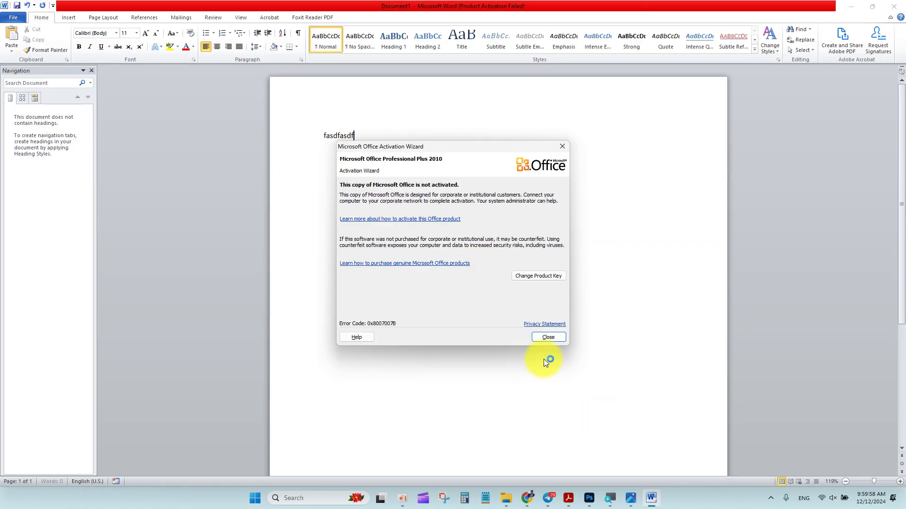
pyautogui.click(548, 337)
# Save the Word document to the Desktop as fasdfasdf.docx.
pyautogui.hotkey('ctrl', 's')
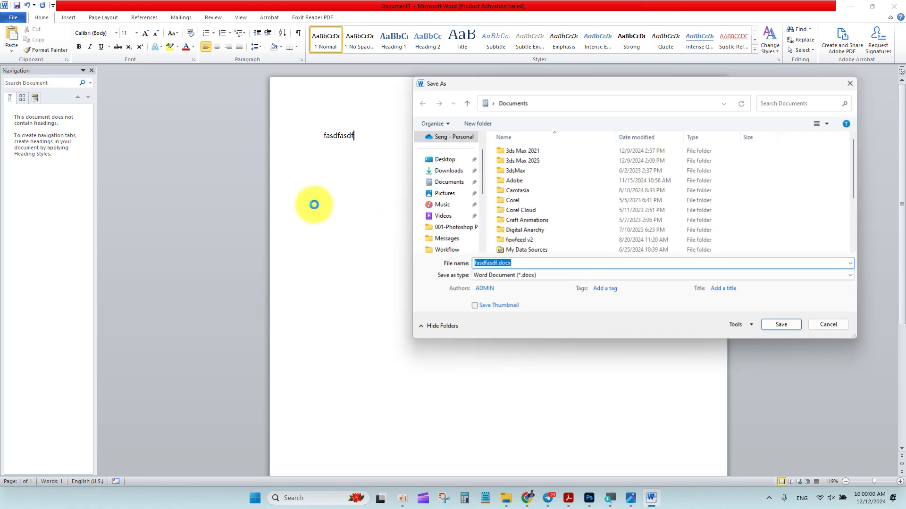
pyautogui.scroll(1, 453, 179)
pyautogui.click(446, 184)
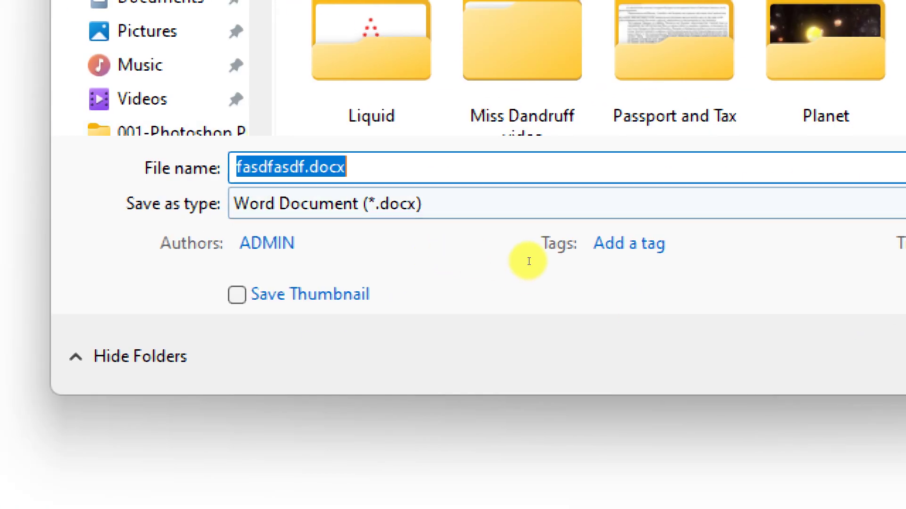
pyautogui.click(529, 262)
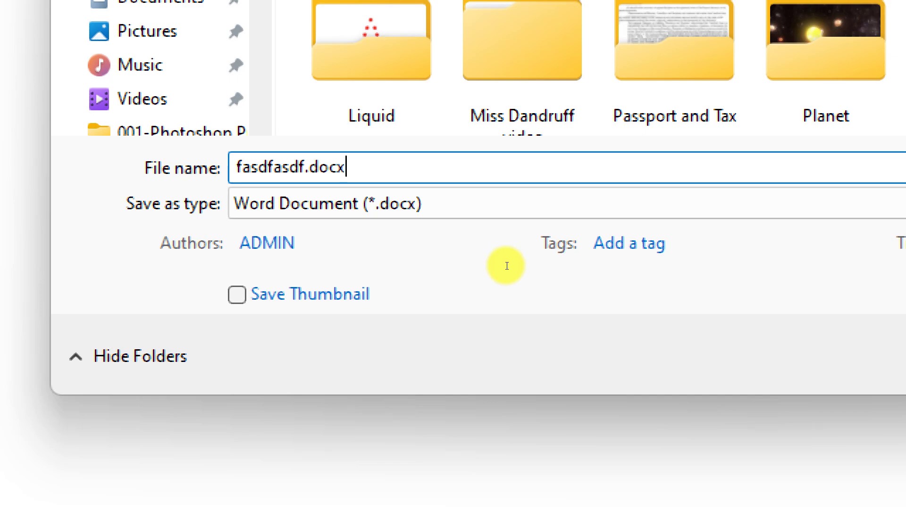
pyautogui.press('Tab')
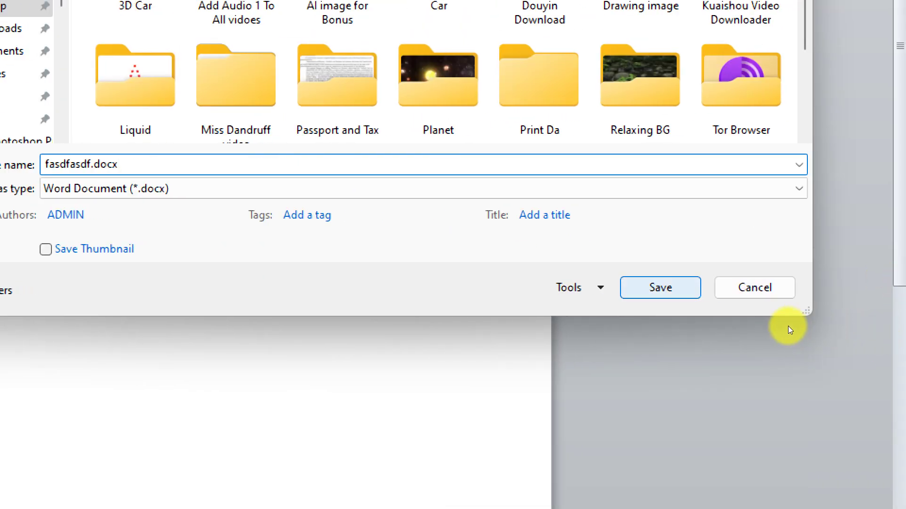
pyautogui.press('Return')
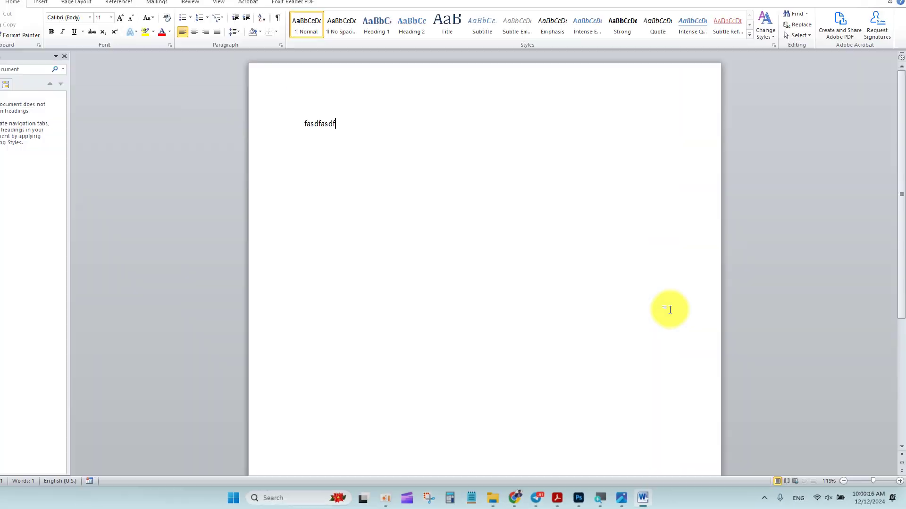
# Show the desktop, move fasdfasdf.docx to an empty area and inspect its name and extension.
pyautogui.press('super+d')
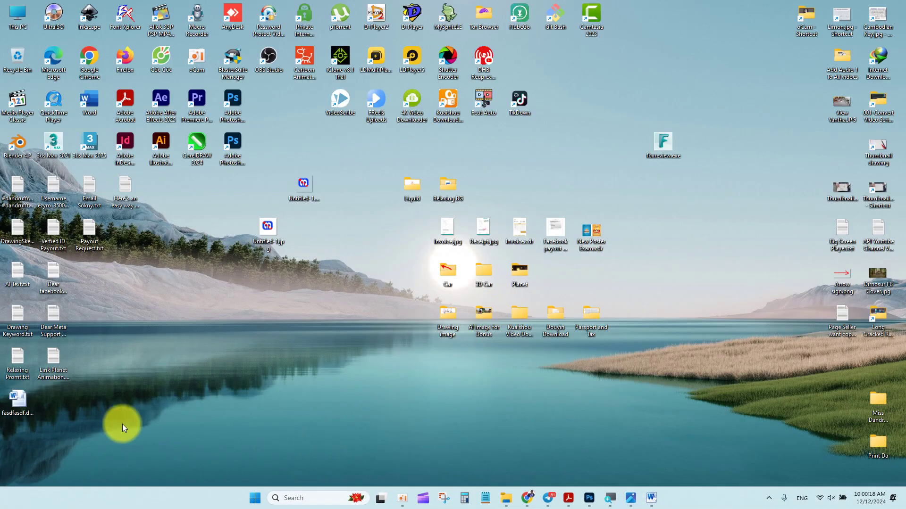
pyautogui.moveTo(21, 403); pyautogui.dragTo(248, 310)
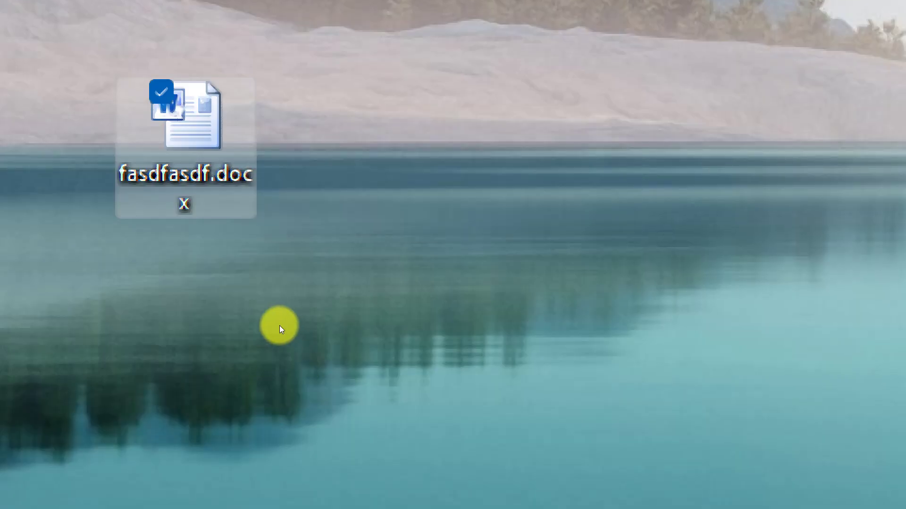
pyautogui.click(241, 332)
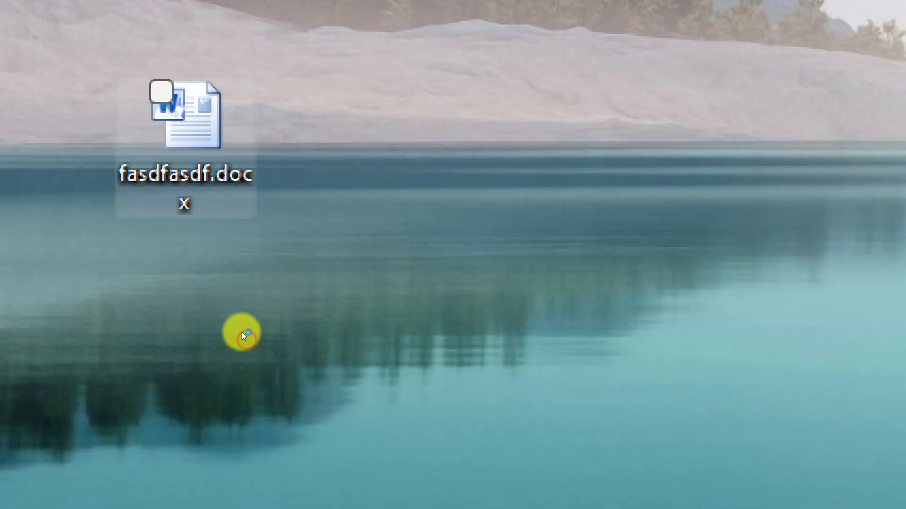
pyautogui.moveTo(242, 330)
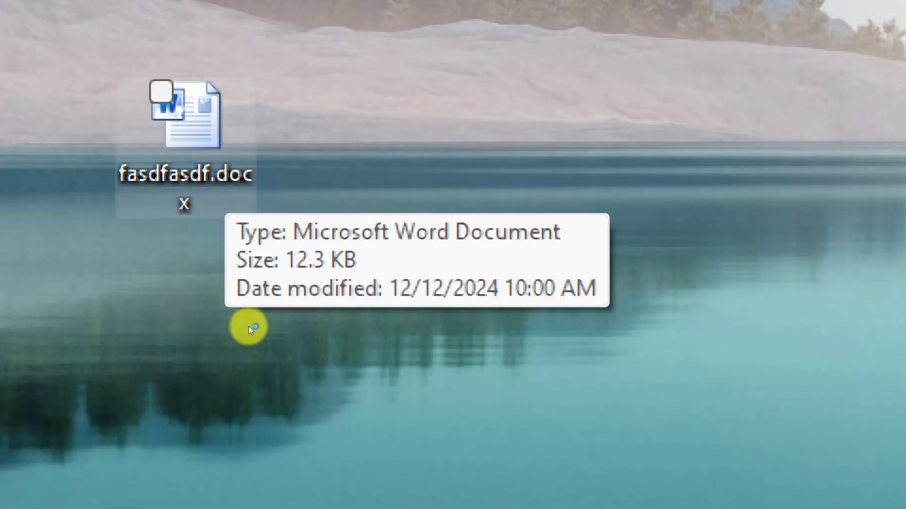
pyautogui.click(237, 317)
pyautogui.moveTo(233, 316)
pyautogui.mouseDown()
pyautogui.moveTo(247, 323)
pyautogui.moveTo(240, 322)
pyautogui.mouseUp()
pyautogui.moveTo(235, 321)
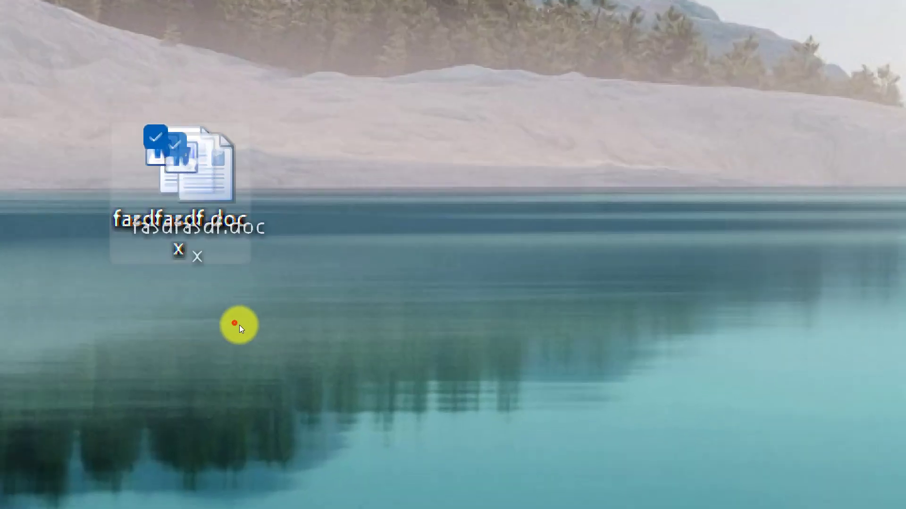
# Try to rename fasdfasdf.docx as afdsfasdfadsfs, removing the .docx extension and accepting the extension change.
pyautogui.hotkey('shift', 'F10')
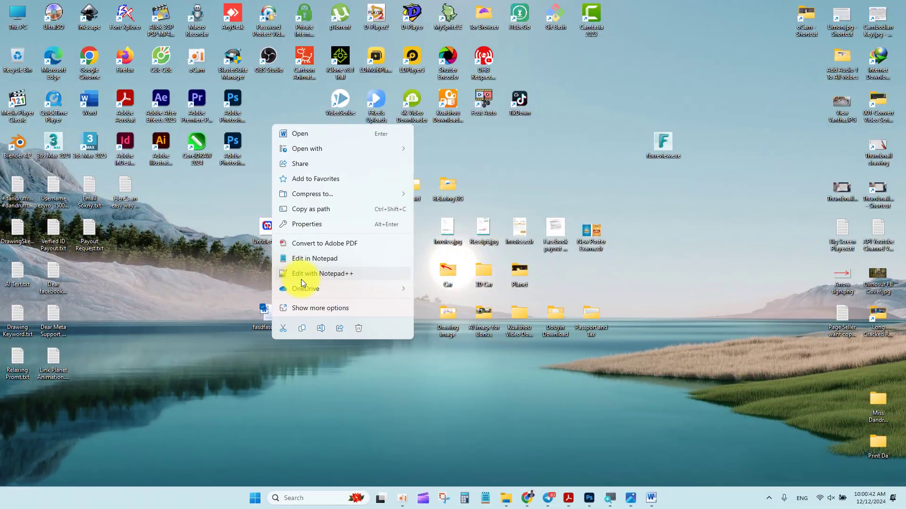
pyautogui.click(316, 307)
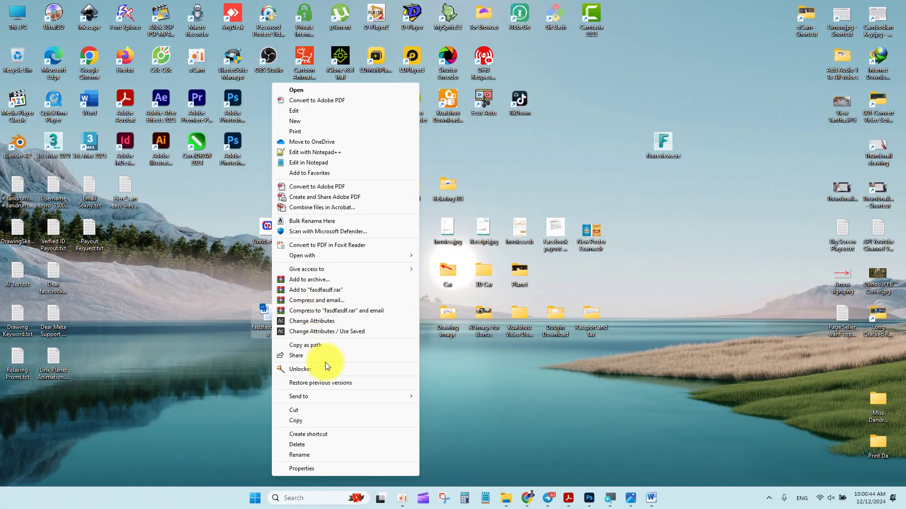
pyautogui.click(303, 454)
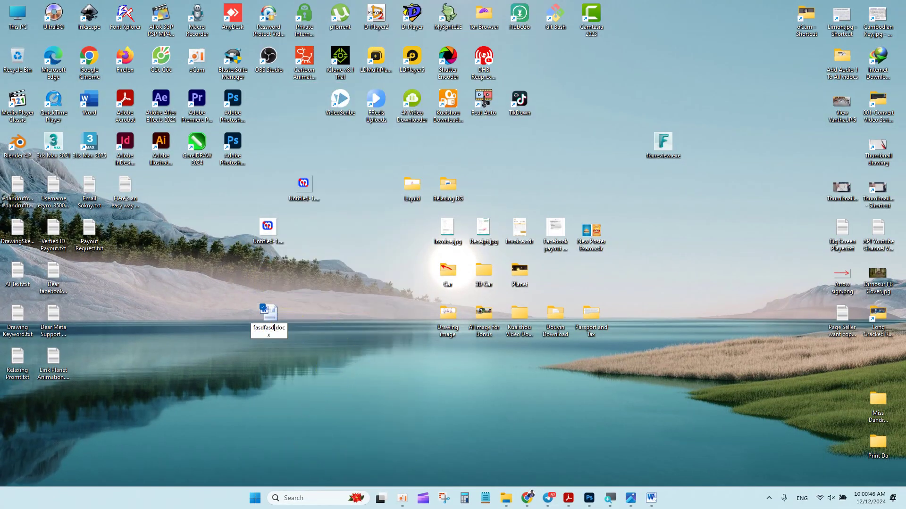
pyautogui.hotkey('ctrl', 'a')
pyautogui.press('End')
pyautogui.write('asdfadsf')
pyautogui.hotkey('ctrl', 'a')
pyautogui.write('afdsfasdfadsfs')
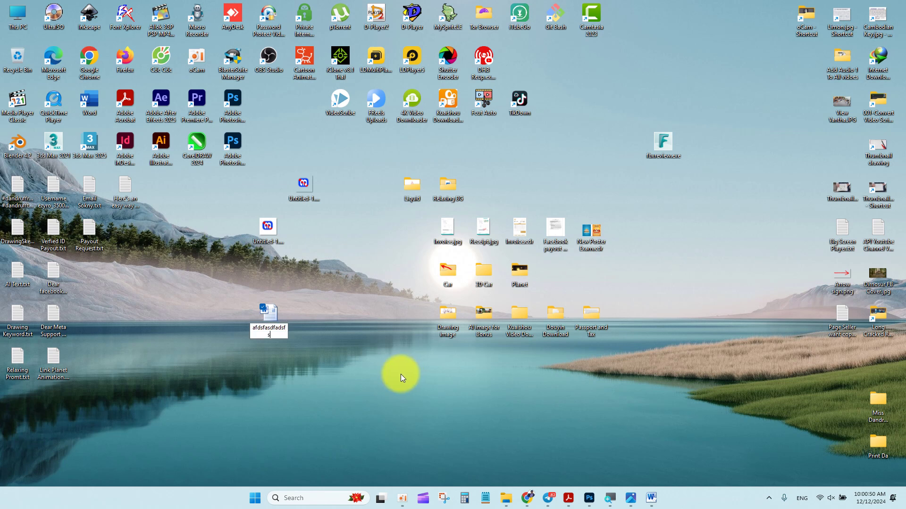
pyautogui.press('Return')
pyautogui.click(496, 253)
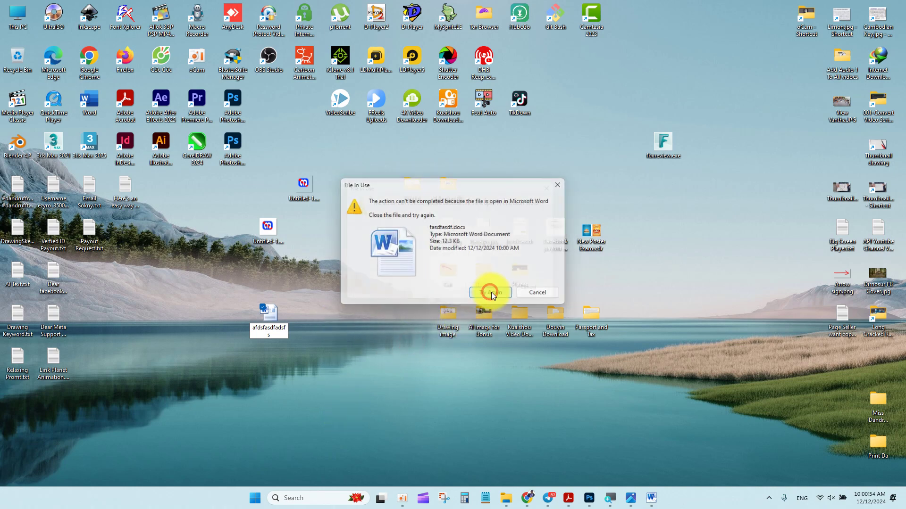
# Close the document in Word and retry renaming the file as afdsfasdfadsfs.
pyautogui.click(651, 498)
pyautogui.click(898, 8)
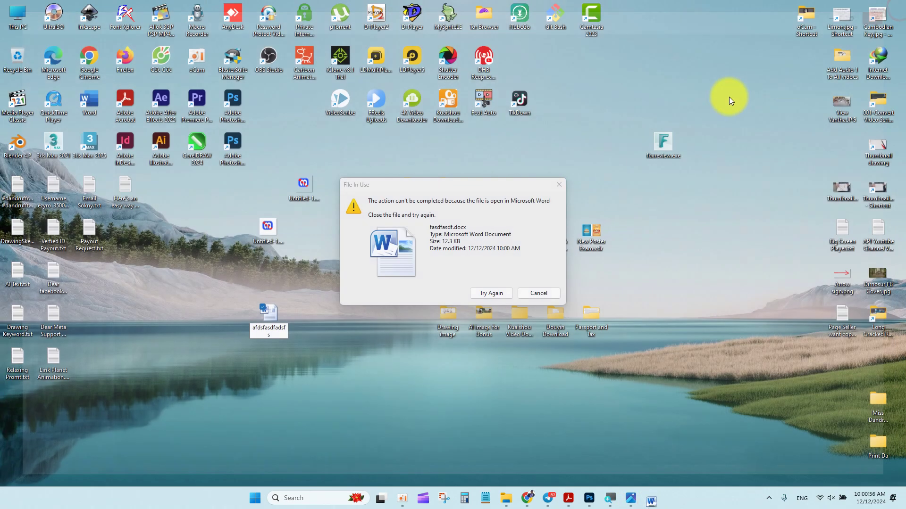
pyautogui.click(491, 292)
pyautogui.click(373, 364)
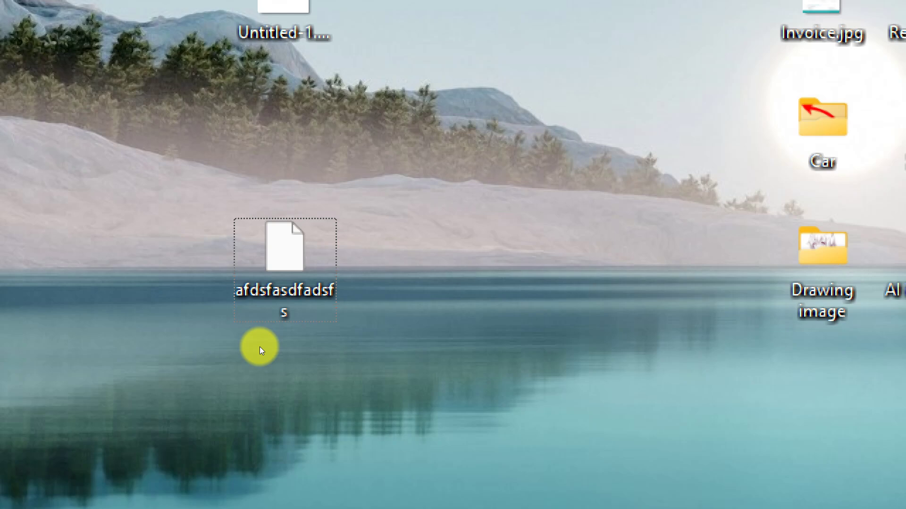
# Try to open the extensionless afdsfasdfadsfs file on the desktop.
pyautogui.click(263, 336)
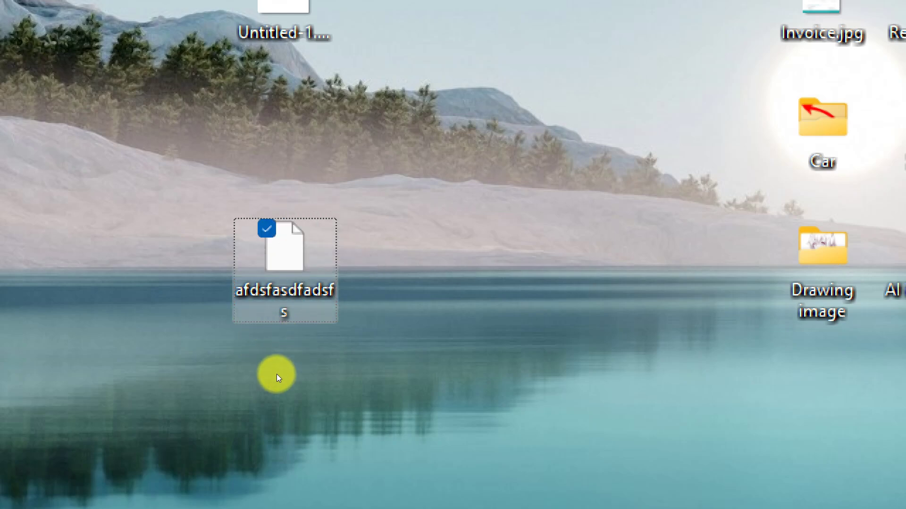
pyautogui.click(269, 317)
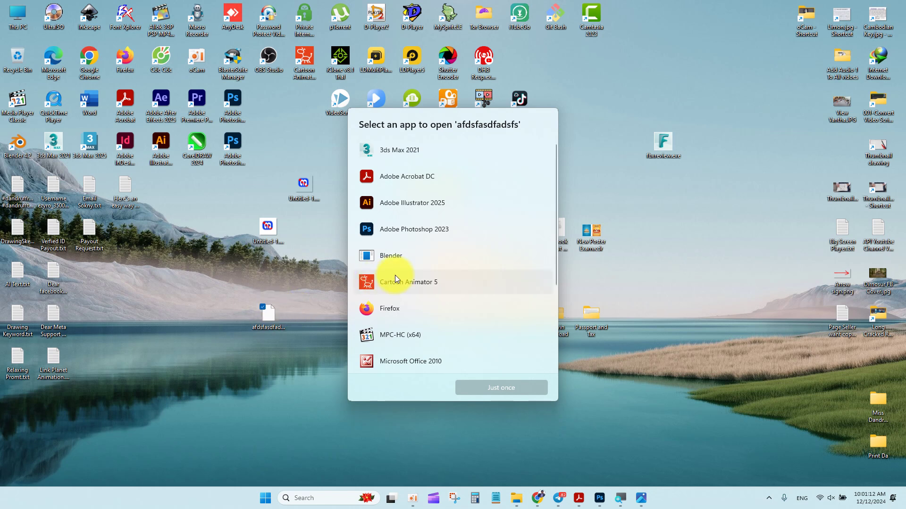
# Try to open the extensionless afdsfasdfadsfs file once with Adobe Photoshop 2023, dismiss the error and return to the desktop.
pyautogui.scroll(-3, 488, 333)
pyautogui.scroll(3, 488, 333)
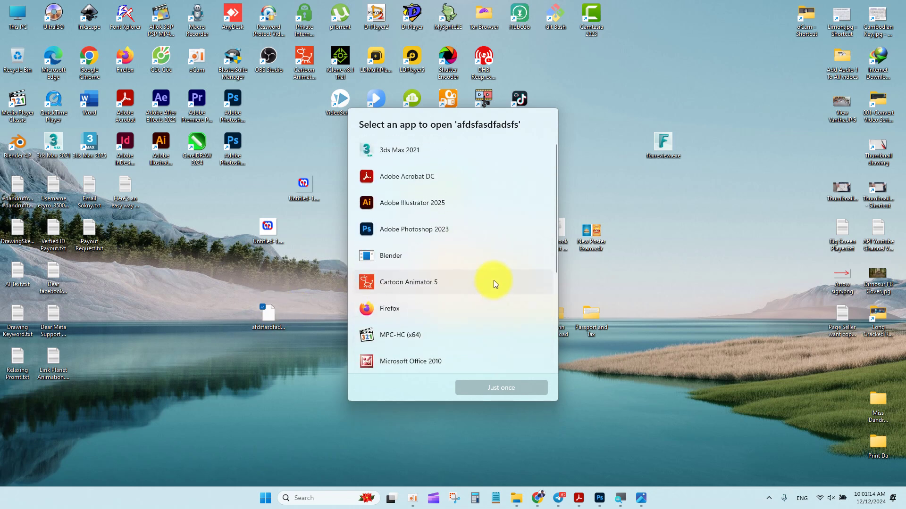
pyautogui.click(424, 234)
pyautogui.click(516, 388)
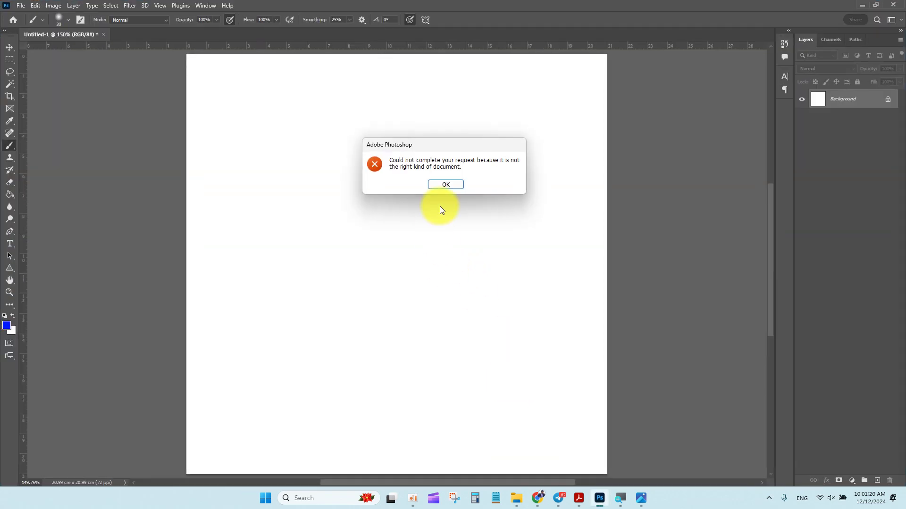
pyautogui.click(450, 184)
pyautogui.click(9, 47)
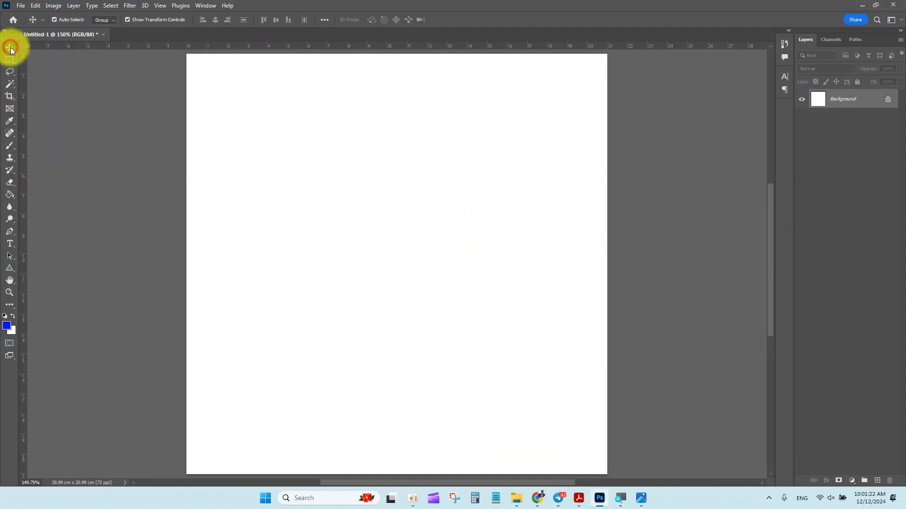
pyautogui.click(903, 507)
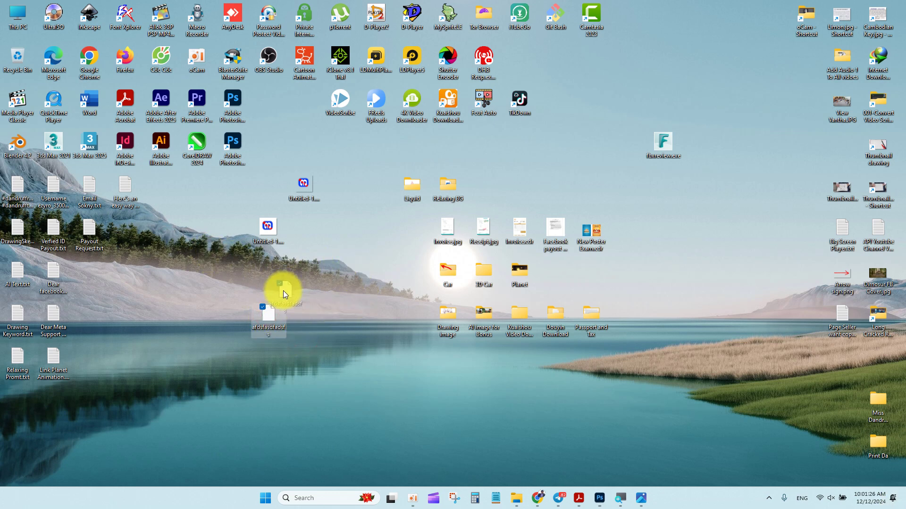
# Inspect the file-extension visibility setting in Folder Options from the Sunburst Brushes photoshop folder, then cancel without changes.
pyautogui.click(517, 498)
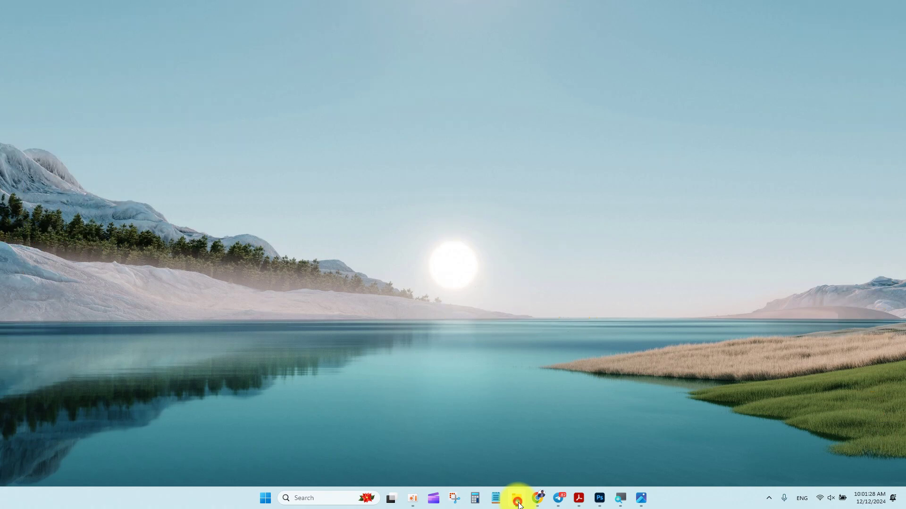
pyautogui.click(285, 54)
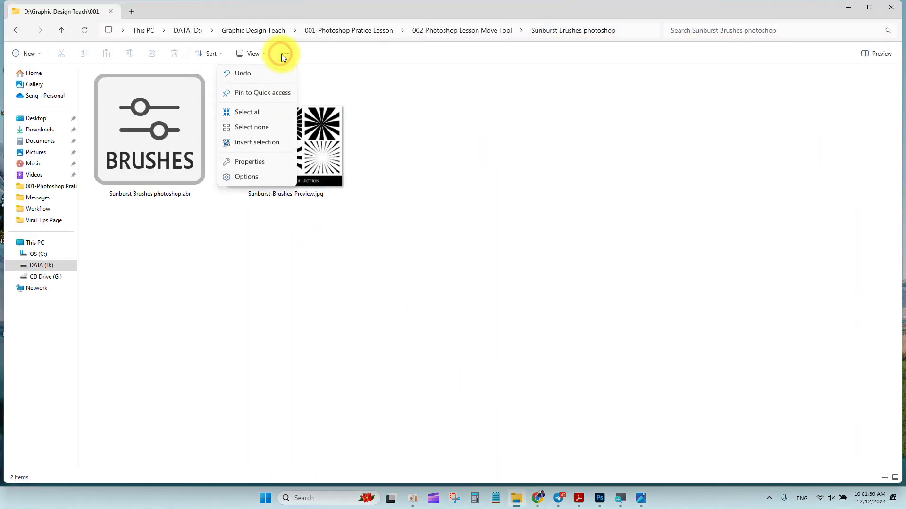
pyautogui.click(250, 176)
pyautogui.moveTo(121, 80); pyautogui.dragTo(443, 123)
pyautogui.click(372, 138)
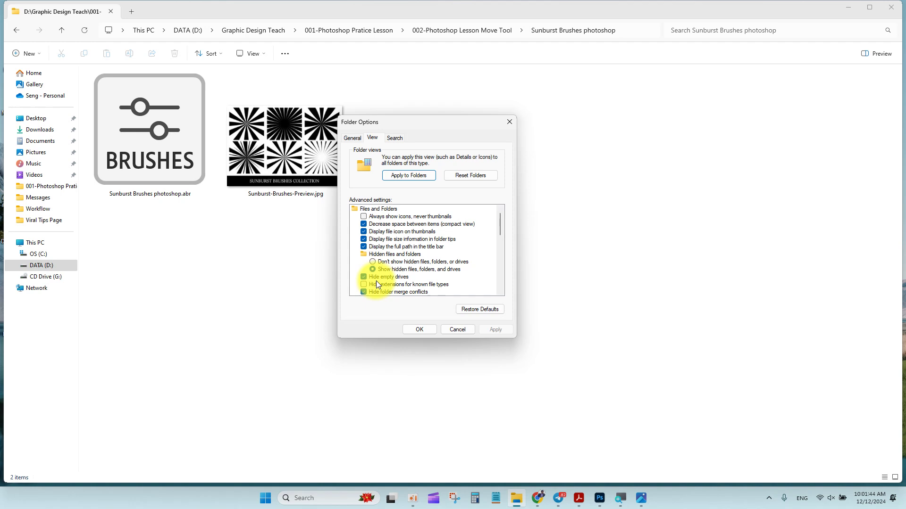
pyautogui.click(458, 330)
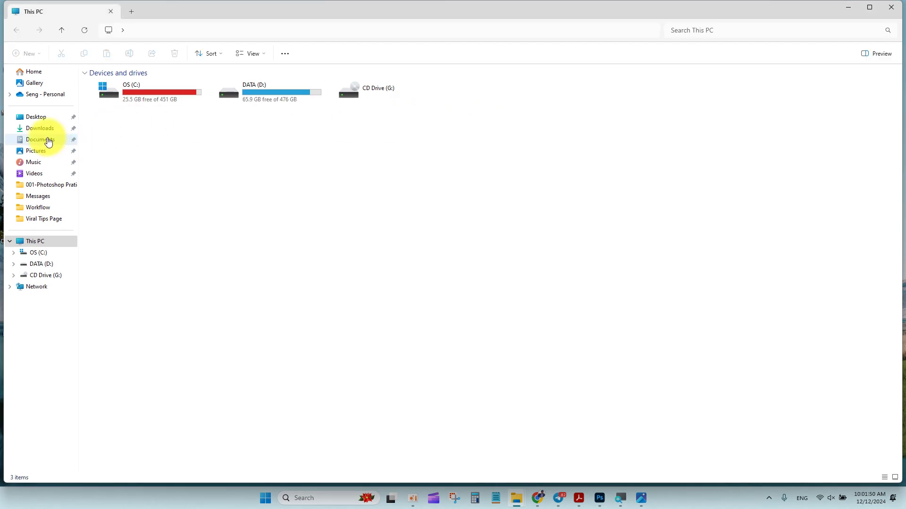
# Play Record_2024_12_12_07_57_20_835.mp4 from the oCam folder in Documents, then close the player.
pyautogui.click(45, 143)
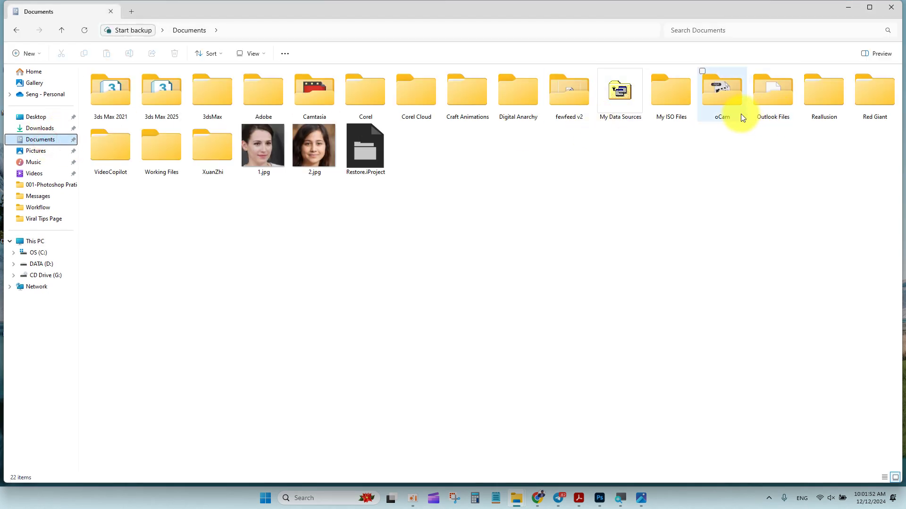
pyautogui.doubleClick(724, 97)
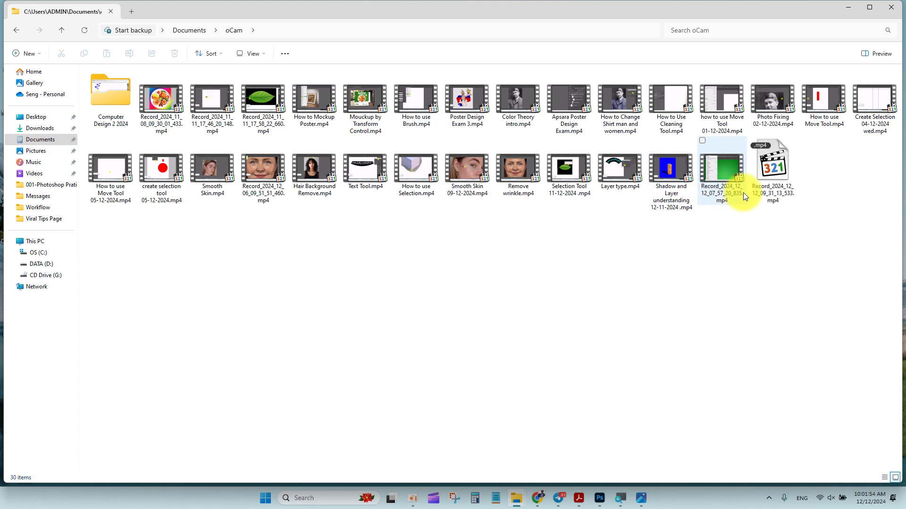
pyautogui.click(729, 184)
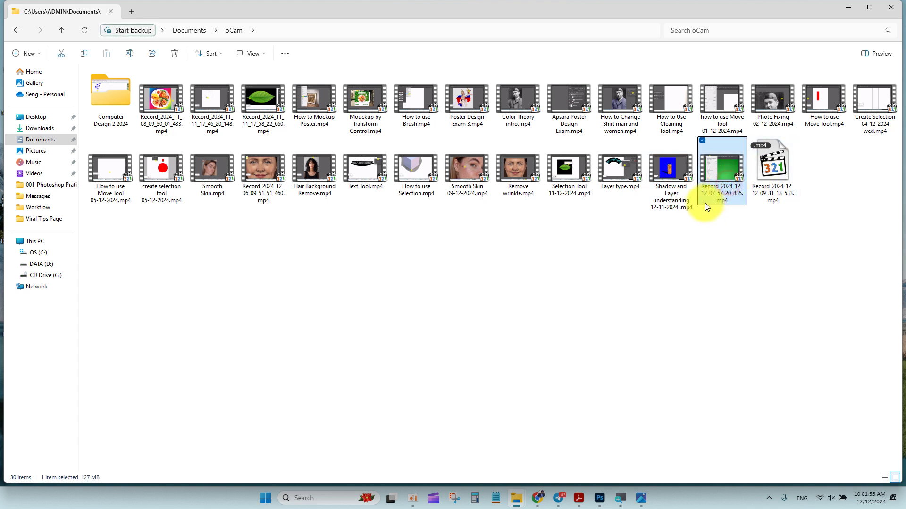
pyautogui.doubleClick(728, 174)
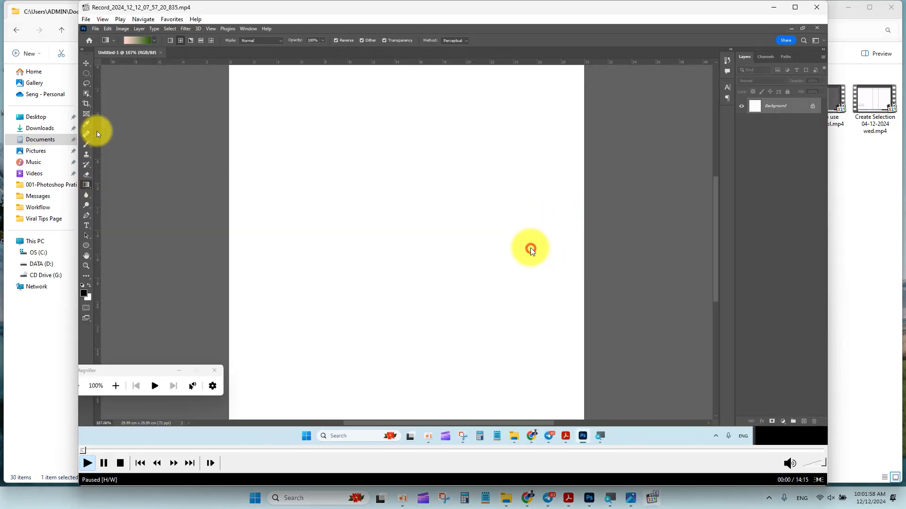
pyautogui.click(817, 7)
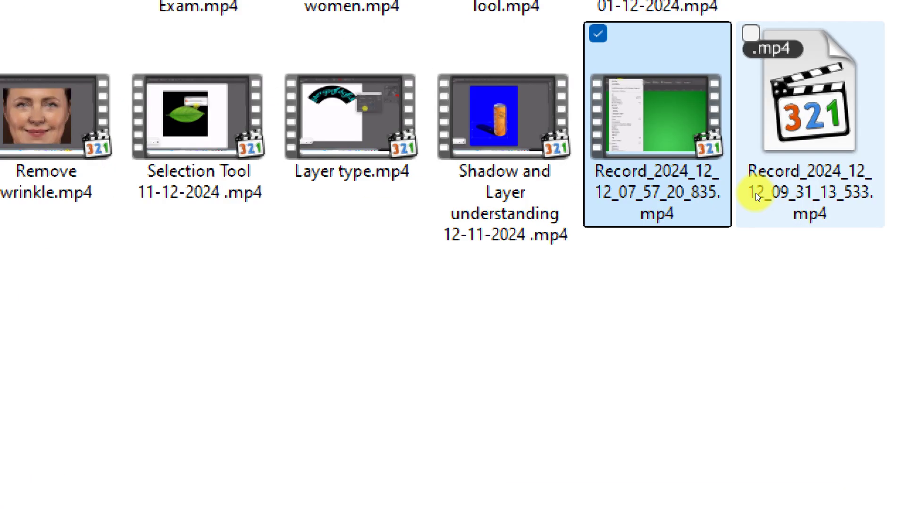
# Rename Record_2024_12_12_07_57_20_835.mp4 with the extension .mp5 and accept the extension change.
pyautogui.rightClick(726, 194)
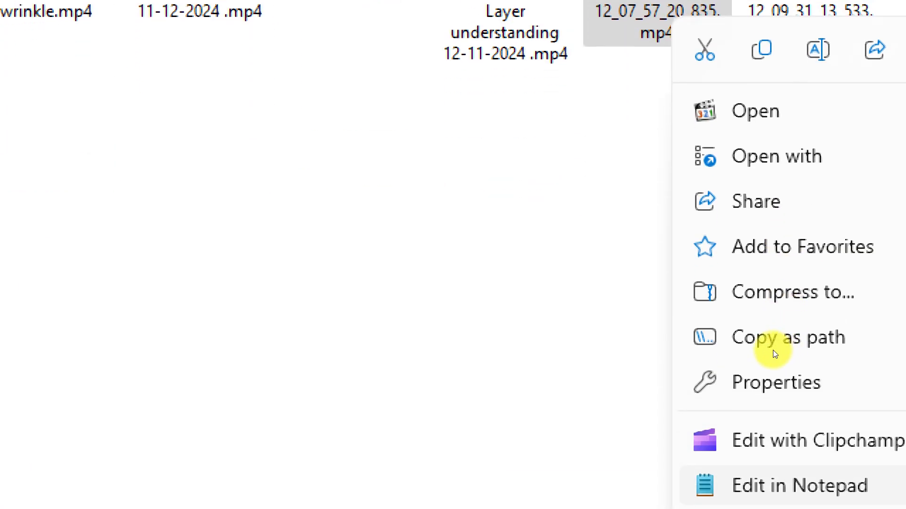
pyautogui.click(773, 479)
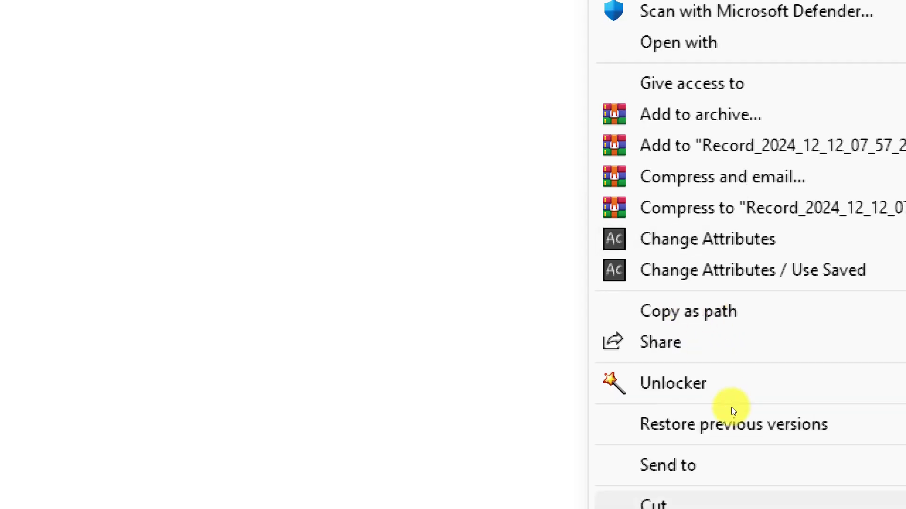
pyautogui.click(737, 457)
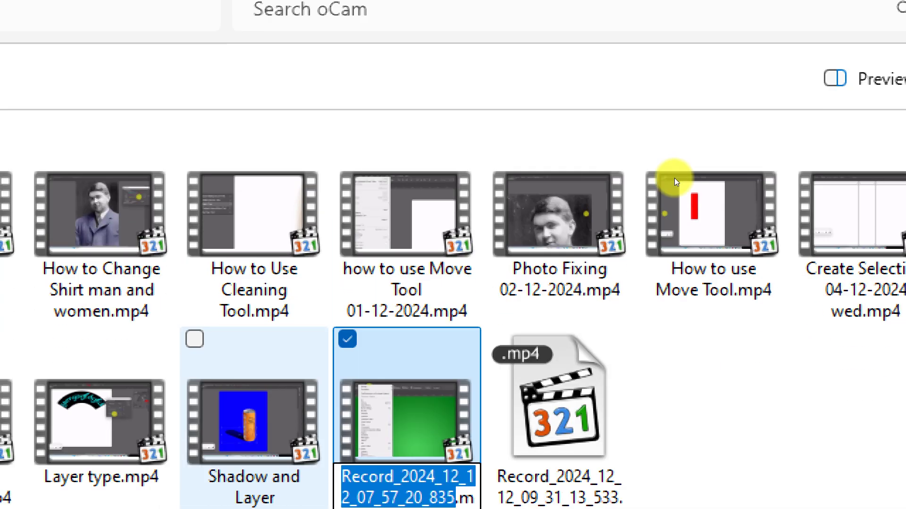
pyautogui.press('End')
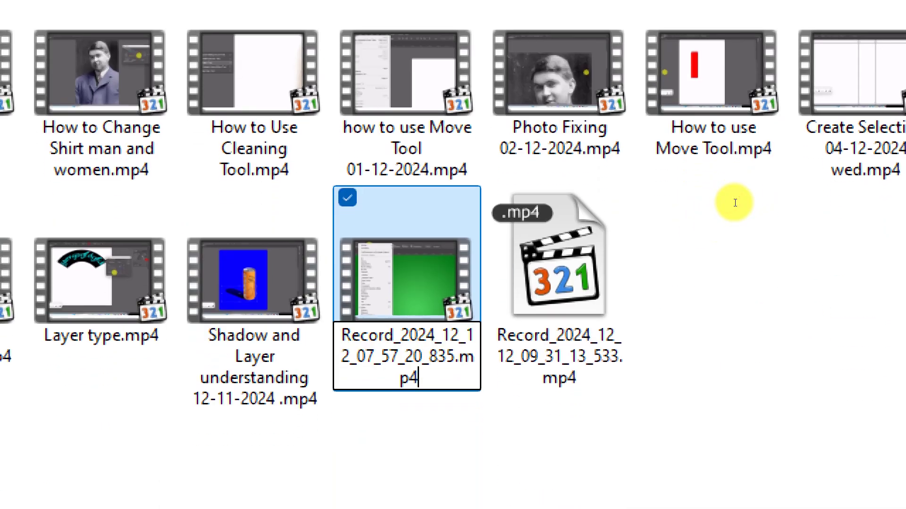
pyautogui.press('BackSpace')
pyautogui.write('5')
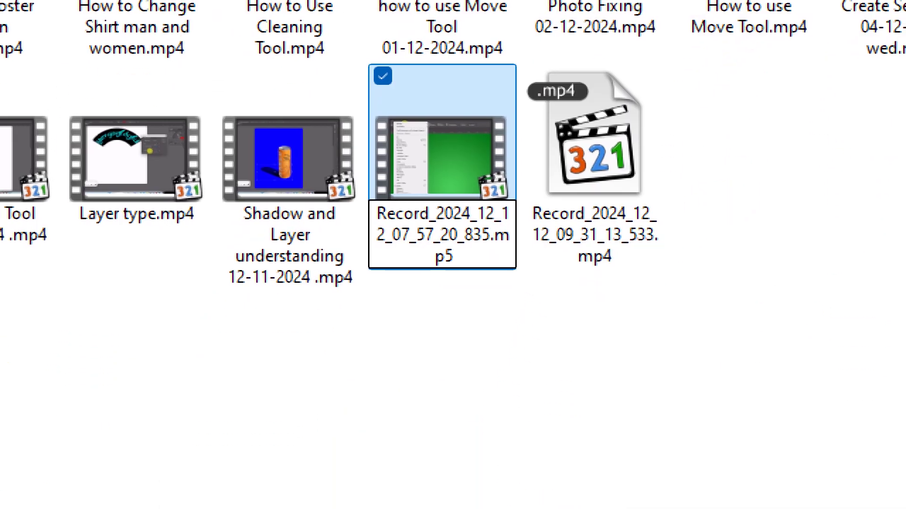
pyautogui.press('Return')
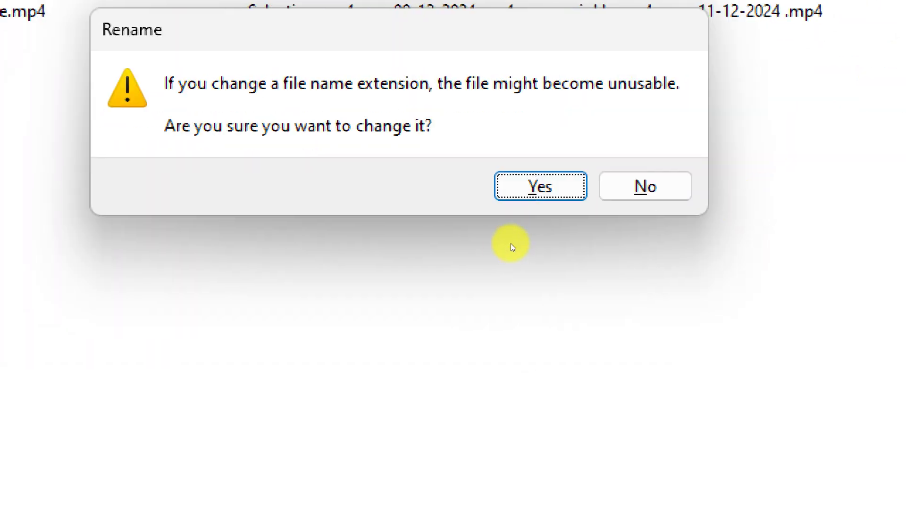
pyautogui.press('Return')
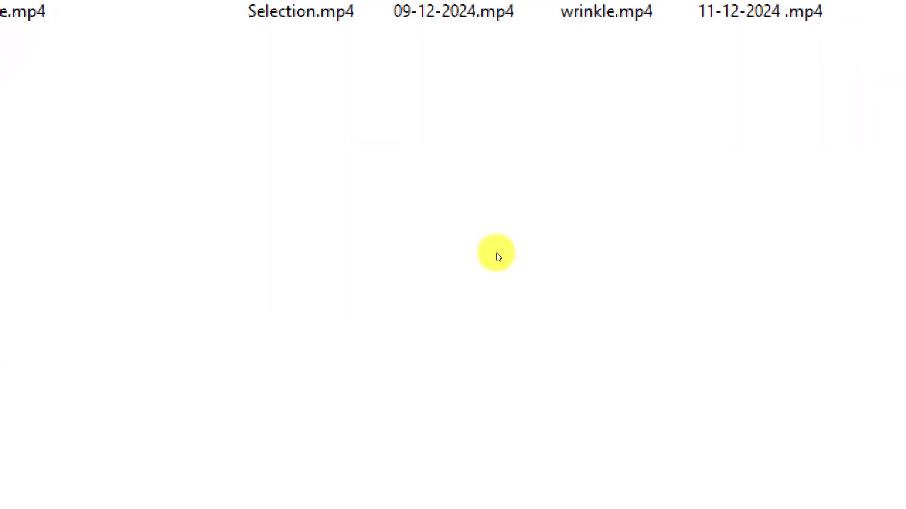
# Try to open the .mp5 recording, browse the suggested apps and dismiss the app chooser.
pyautogui.click(640, 269)
pyautogui.click(735, 178)
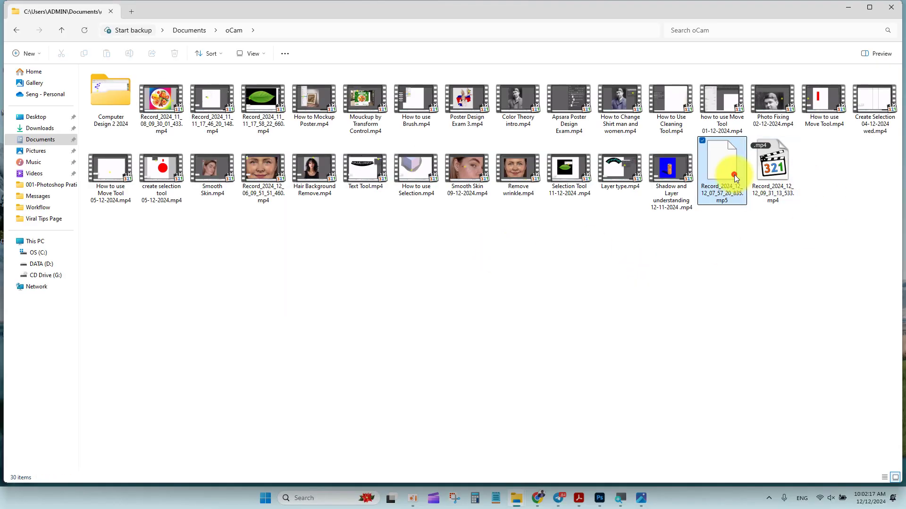
pyautogui.click(725, 233)
pyautogui.click(724, 182)
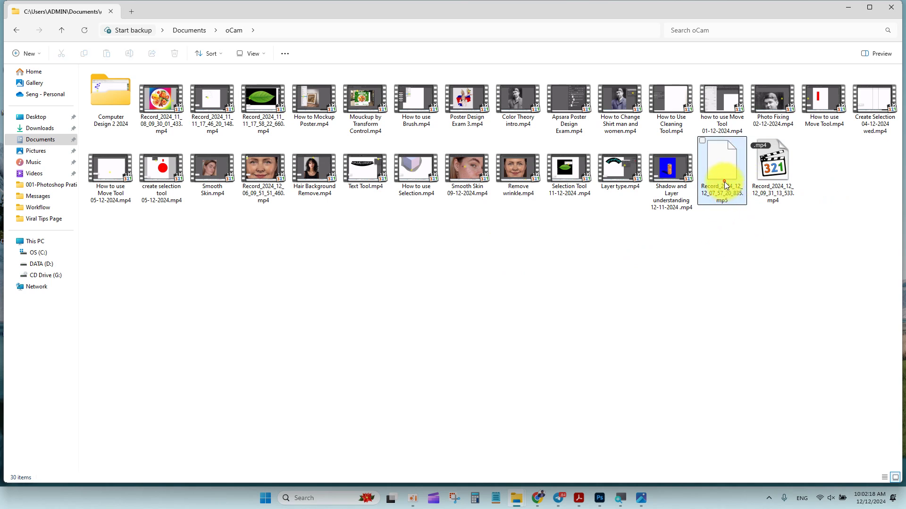
pyautogui.click(758, 258)
pyautogui.doubleClick(723, 165)
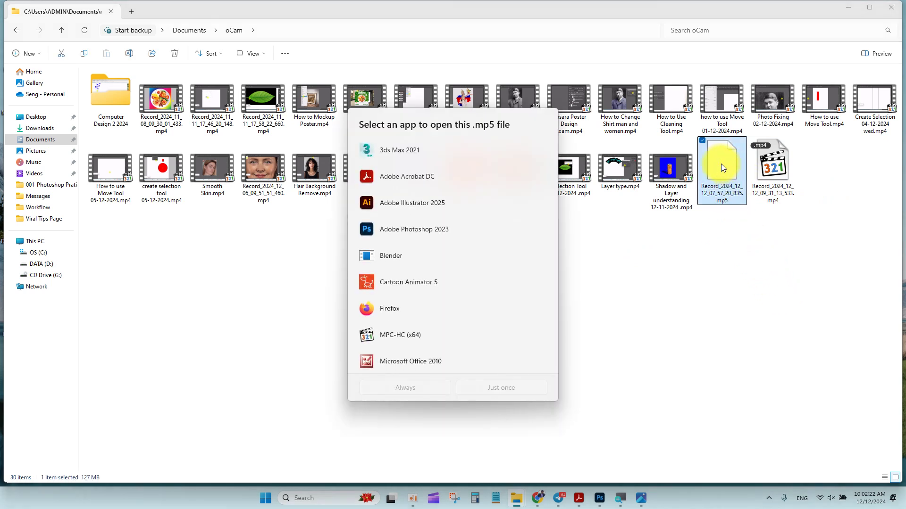
pyautogui.scroll(-3, 482, 324)
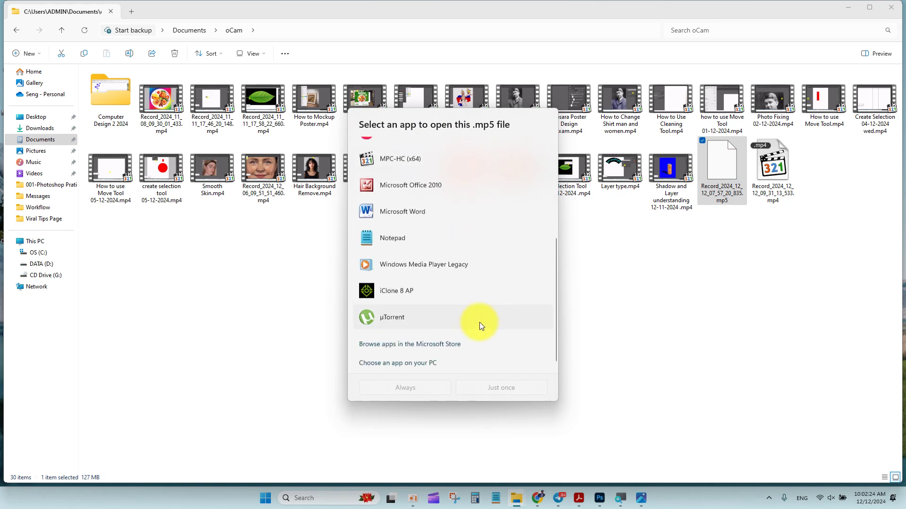
pyautogui.scroll(3, 479, 266)
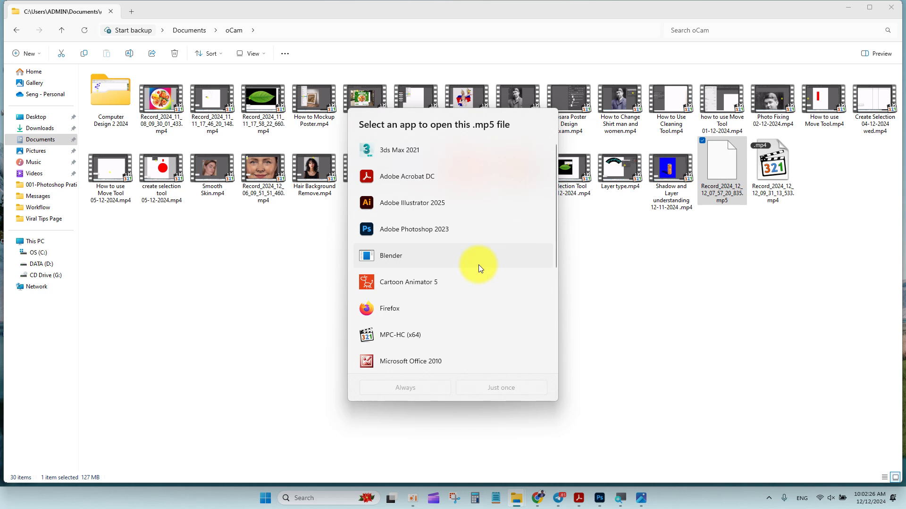
pyautogui.scroll(-3, 478, 264)
pyautogui.scroll(4, 471, 265)
pyautogui.click(762, 242)
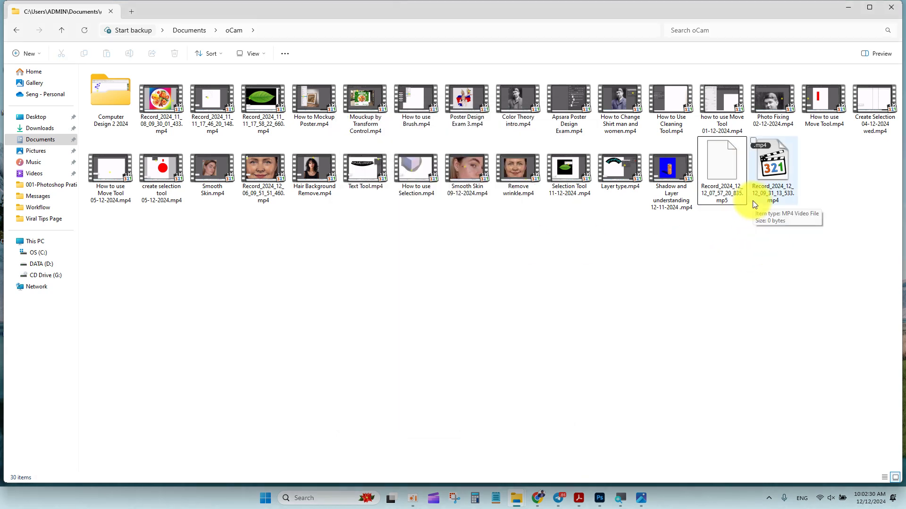
# Restore the .mp4 extension of the Record_2024_12_12_07_57_20_835 recording and accept the extension change.
pyautogui.click(731, 173)
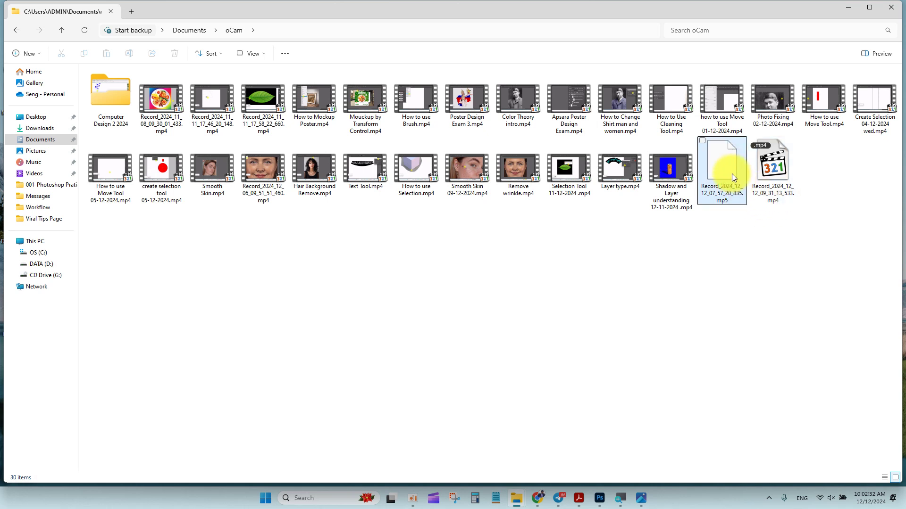
pyautogui.rightClick(727, 175)
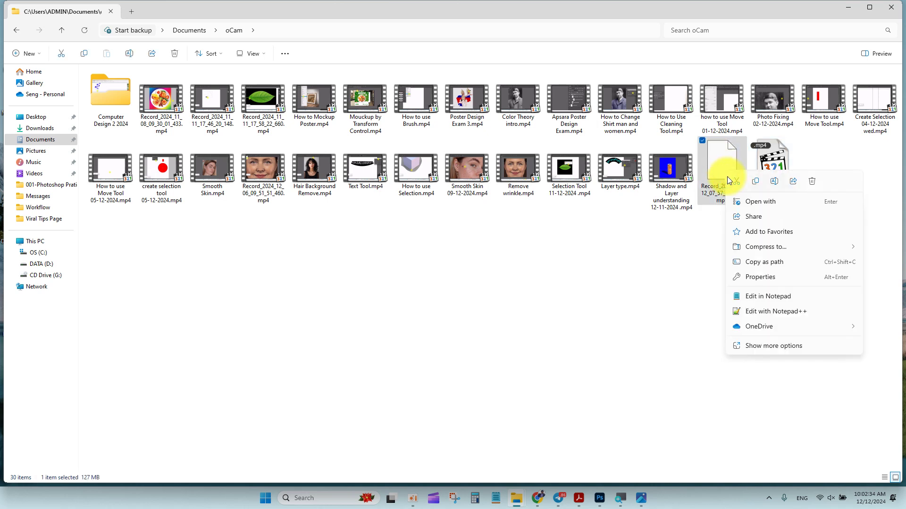
pyautogui.click(774, 346)
pyautogui.click(760, 440)
pyautogui.press('Right')
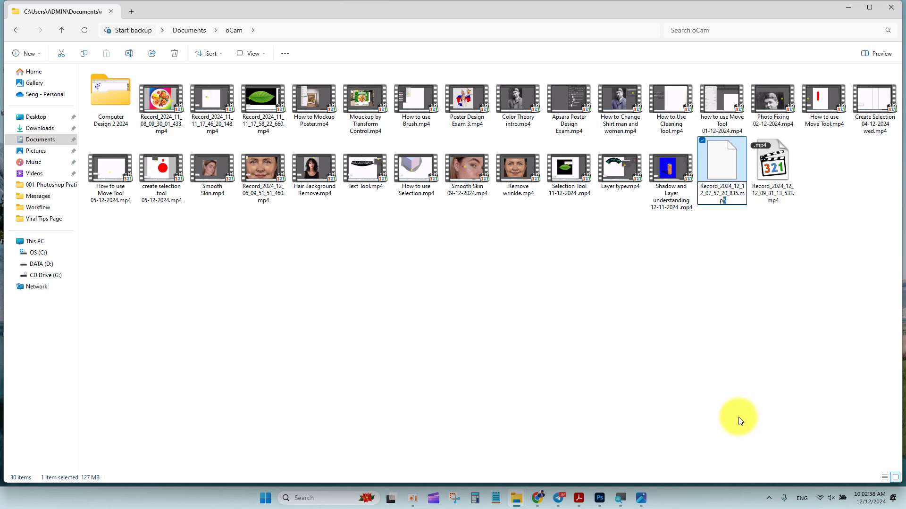
pyautogui.write('4')
pyautogui.press('Return')
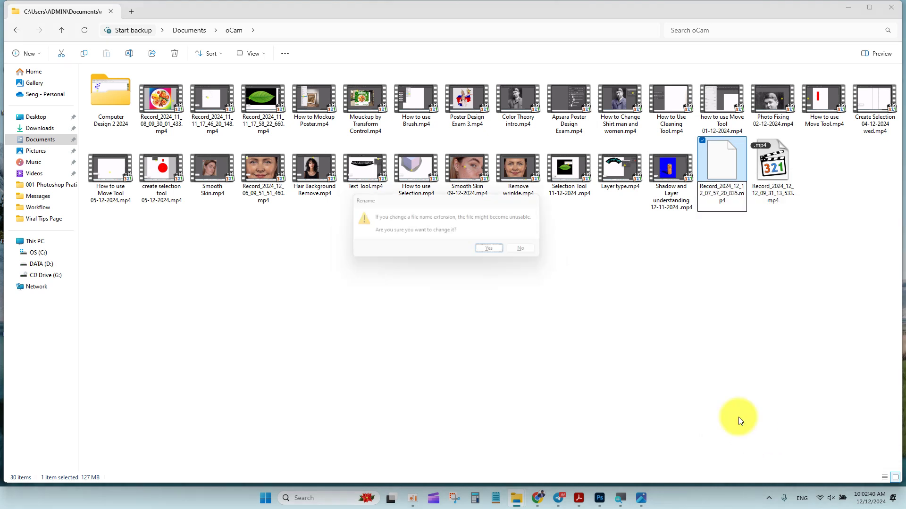
pyautogui.click(488, 253)
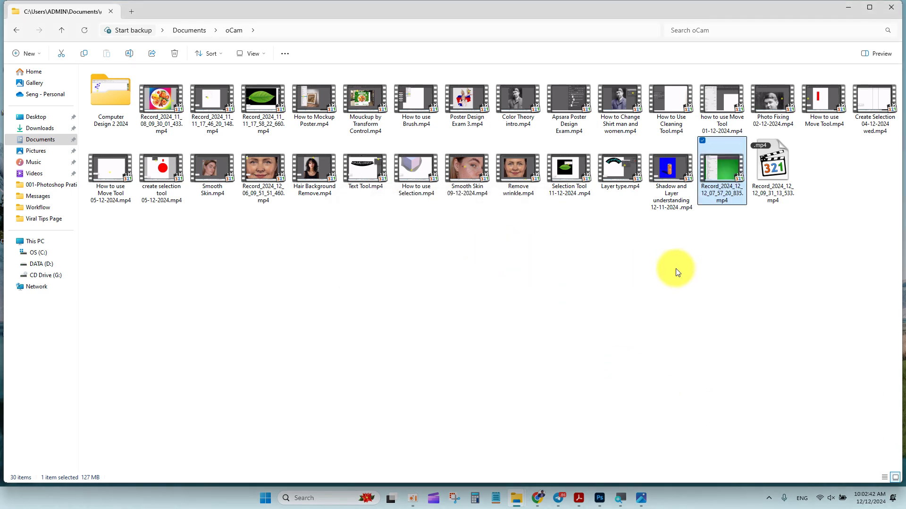
# Close the oCam folder, view Sunburst-Brushes-Preview.jpg from the Sunburst Brushes photoshop folder and close the image.
pyautogui.click(897, 9)
pyautogui.click(179, 163)
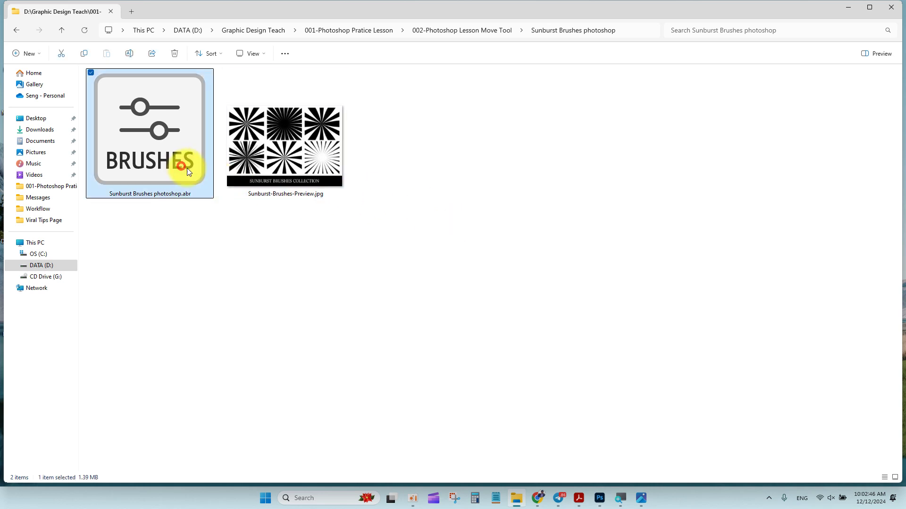
pyautogui.click(267, 166)
pyautogui.click(543, 355)
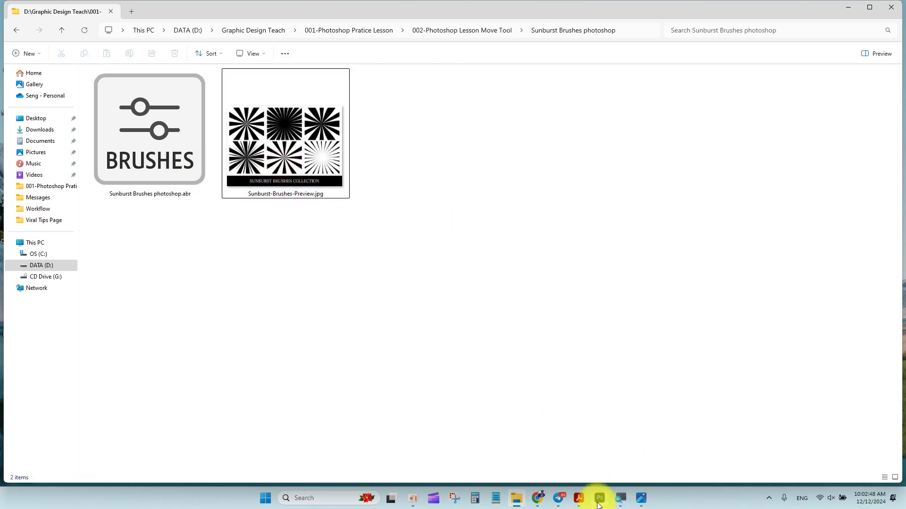
pyautogui.doubleClick(296, 165)
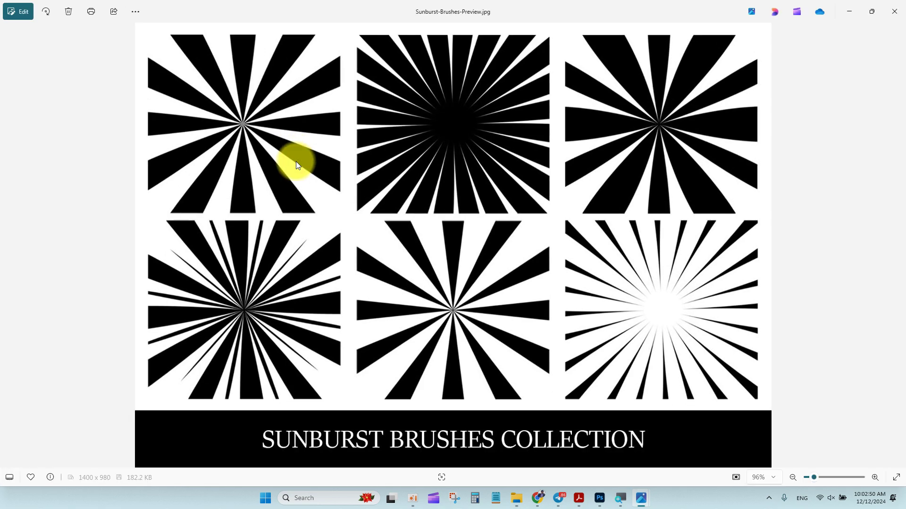
pyautogui.click(894, 11)
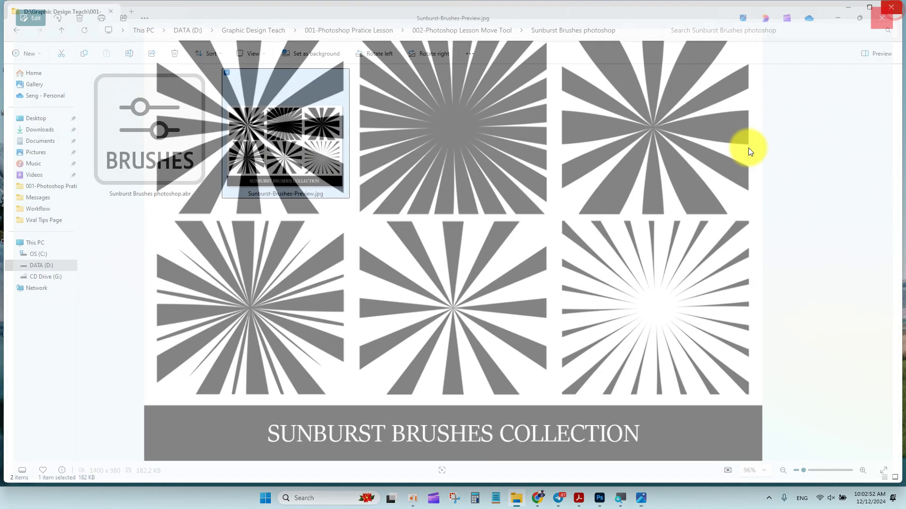
# Switch to Photoshop and activate the Brush Tool for the blank Untitled-1 document.
pyautogui.click(599, 498)
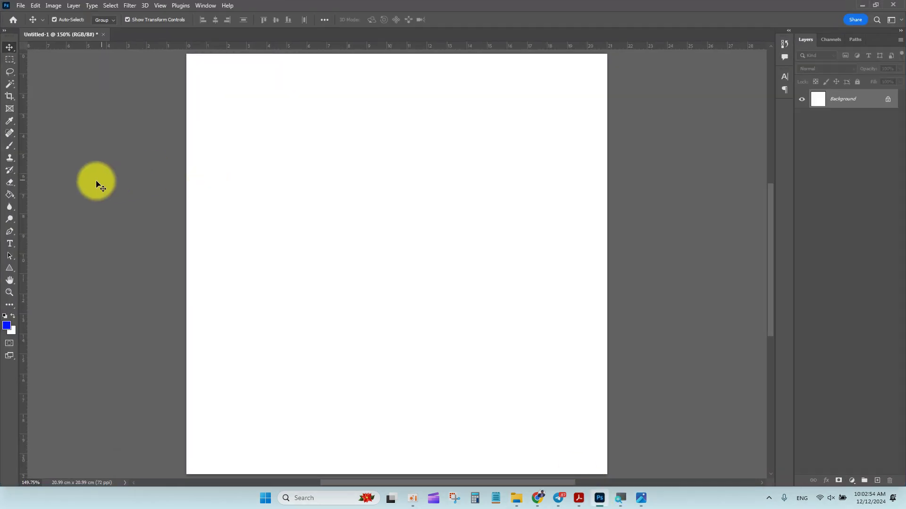
pyautogui.click(9, 149)
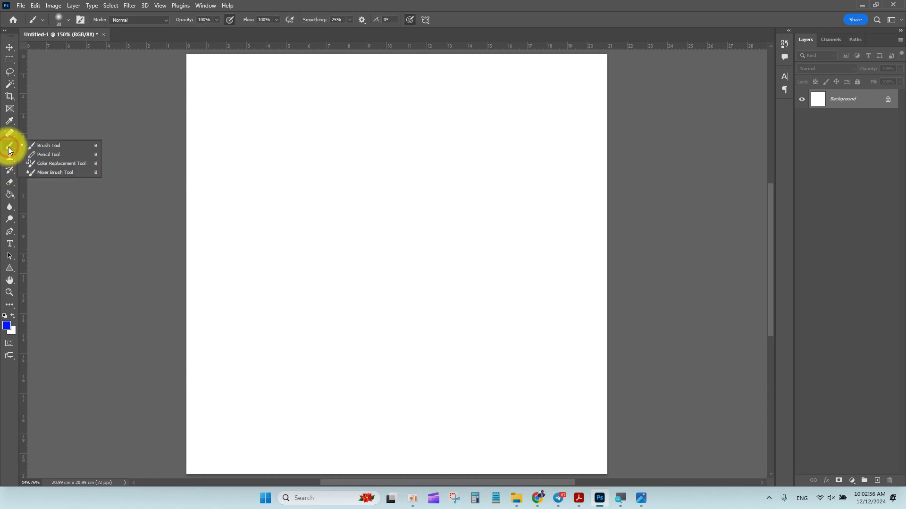
pyautogui.click(7, 151)
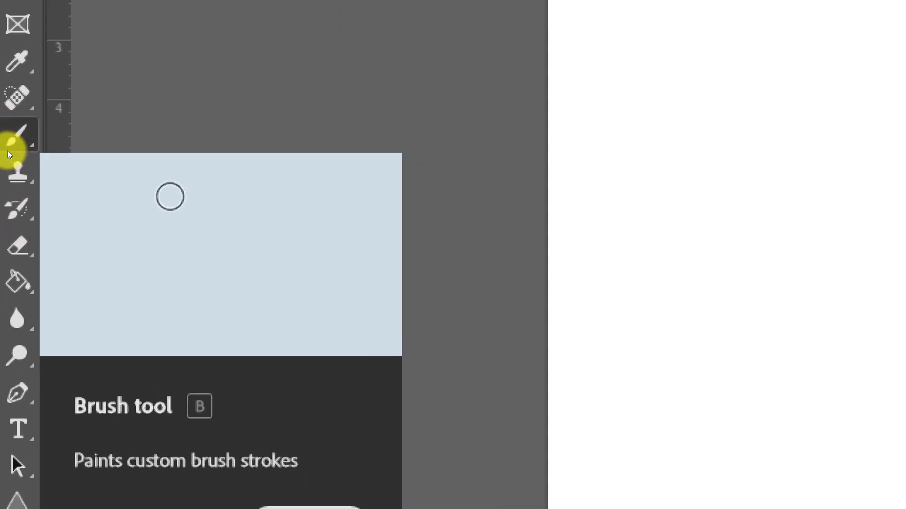
pyautogui.click(10, 146)
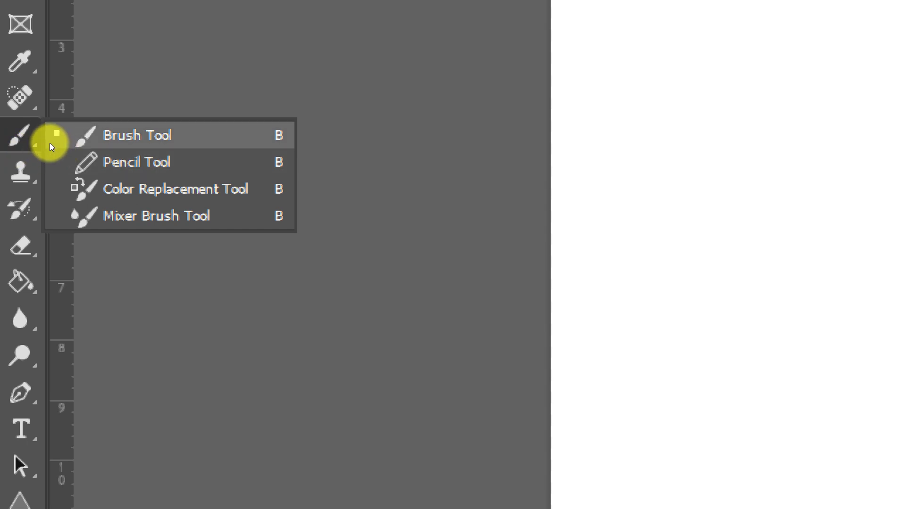
pyautogui.click(58, 149)
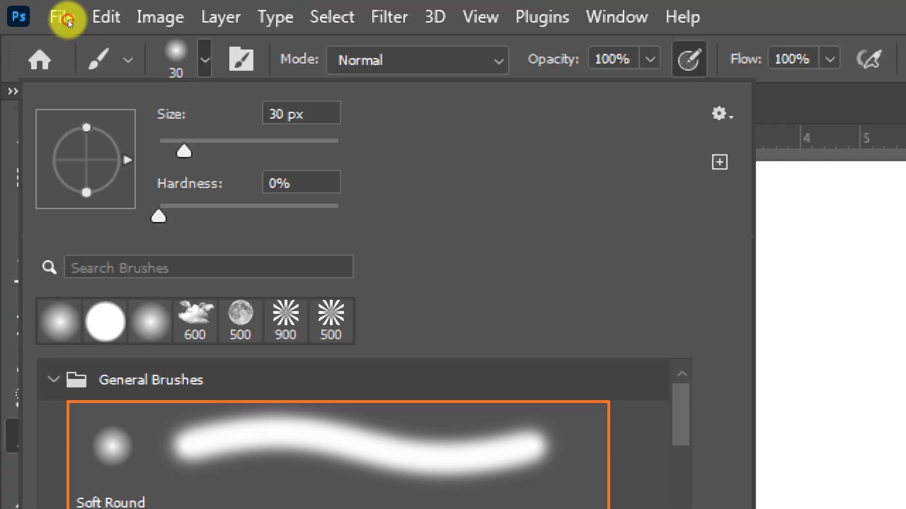
# Import Sunburst Brushes photoshop.abr into the brush presets, using the Sunburst Brushes photoshop folder path copied from File Explorer.
pyautogui.click(680, 113)
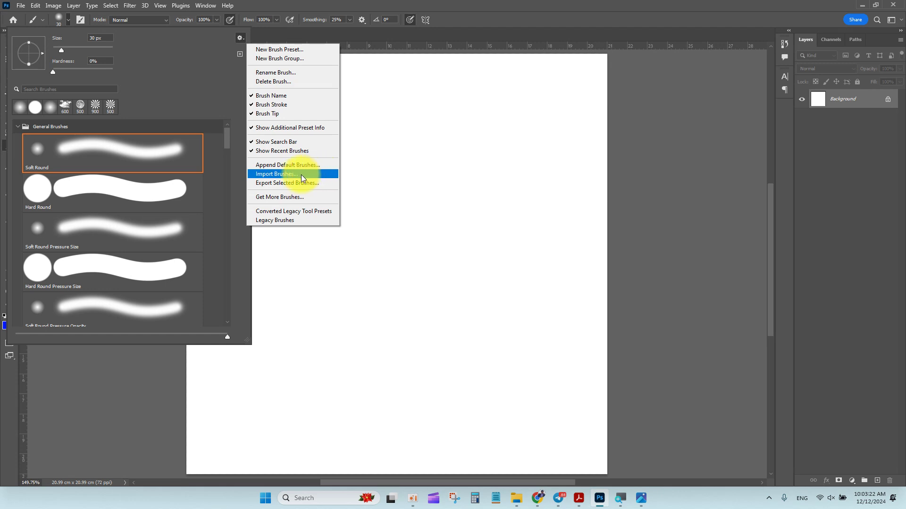
pyautogui.click(277, 174)
pyautogui.moveTo(231, 37)
pyautogui.mouseDown()
pyautogui.moveTo(283, 38)
pyautogui.moveTo(273, 38)
pyautogui.mouseUp()
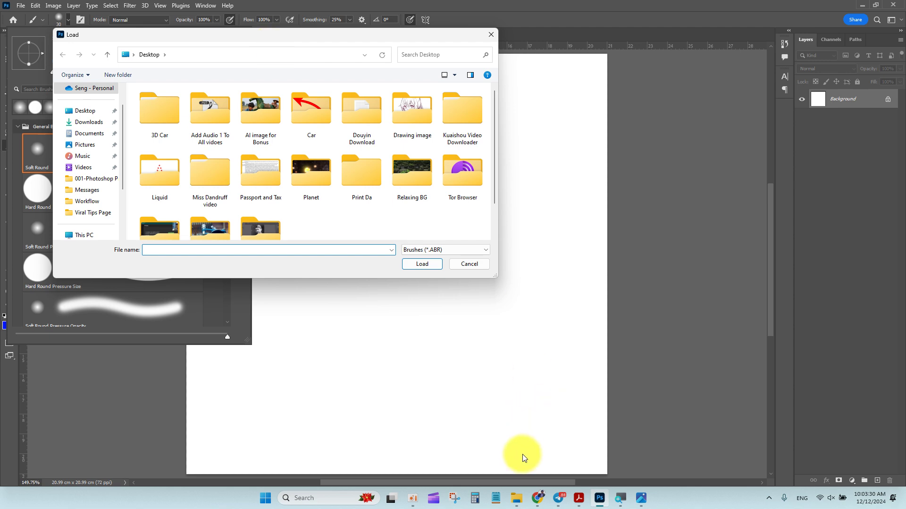
pyautogui.click(516, 498)
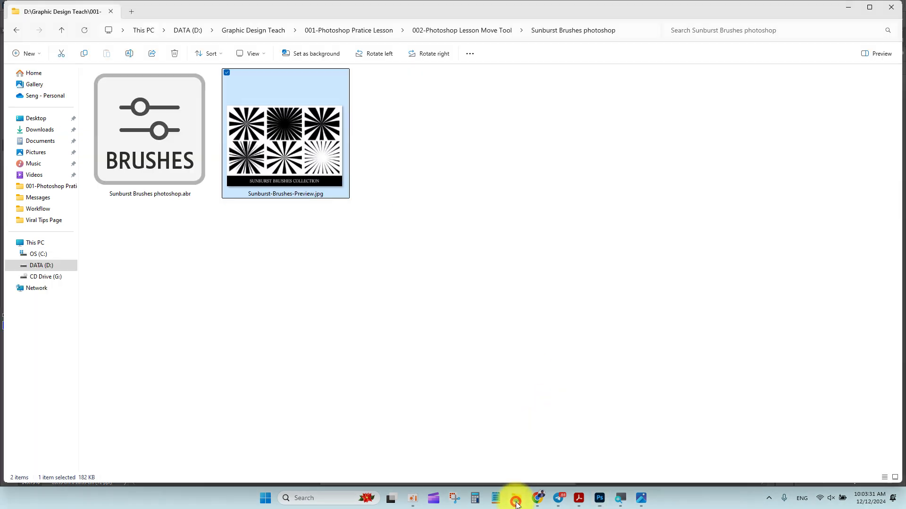
pyautogui.click(628, 32)
pyautogui.click(599, 498)
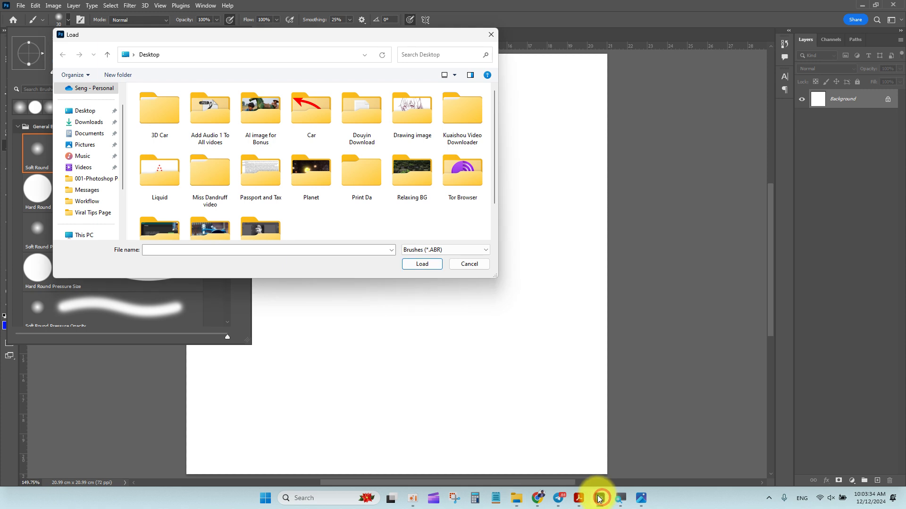
pyautogui.click(292, 53)
pyautogui.hotkey('ctrl', 'v')
pyautogui.press('Return')
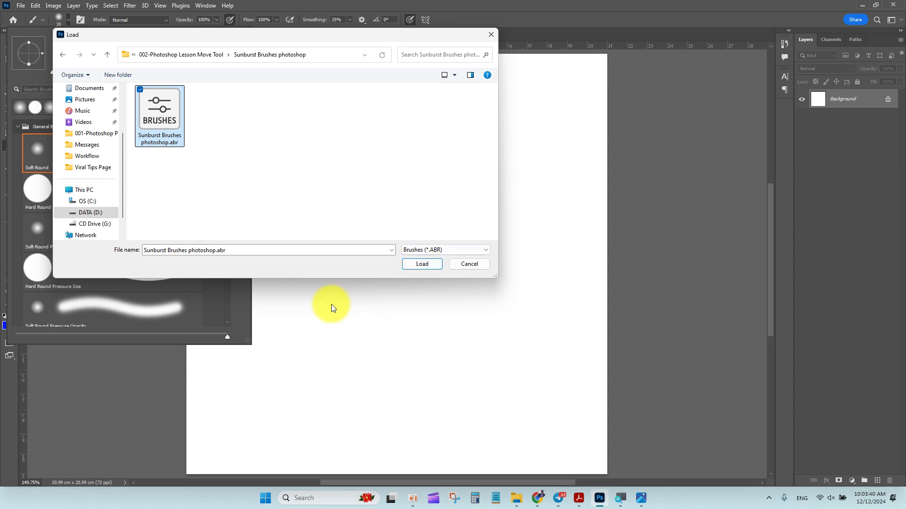
pyautogui.press('Return')
# Look through the brushes in the Sunburst Brushes photoshop 3 group and choose Sunburst 2.
pyautogui.moveTo(226, 140)
pyautogui.mouseDown()
pyautogui.moveTo(243, 323)
pyautogui.moveTo(229, 227)
pyautogui.mouseUp()
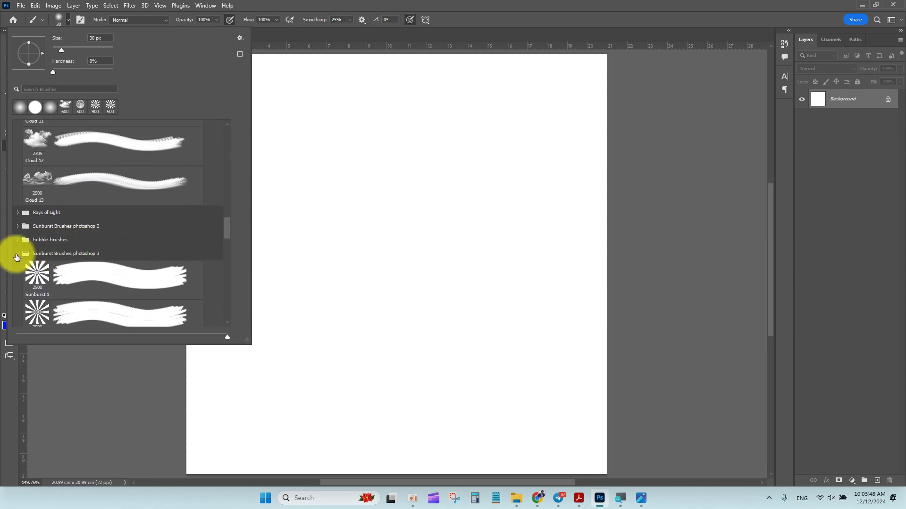
pyautogui.click(18, 256)
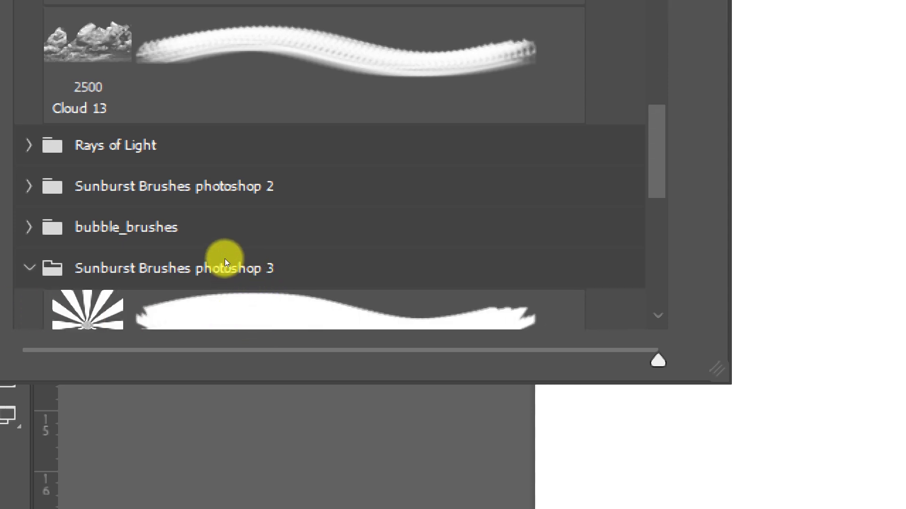
pyautogui.scroll(-2, 255, 245)
pyautogui.scroll(-10, 227, 266)
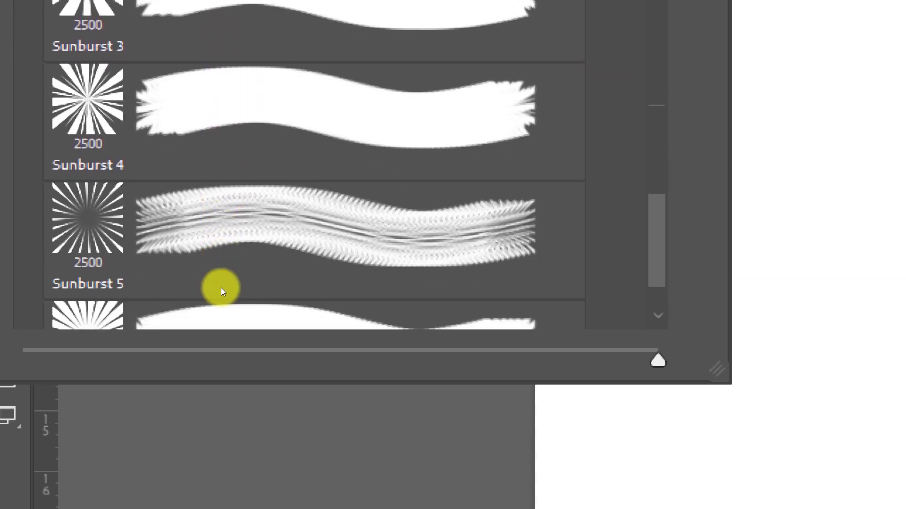
pyautogui.scroll(7, 221, 283)
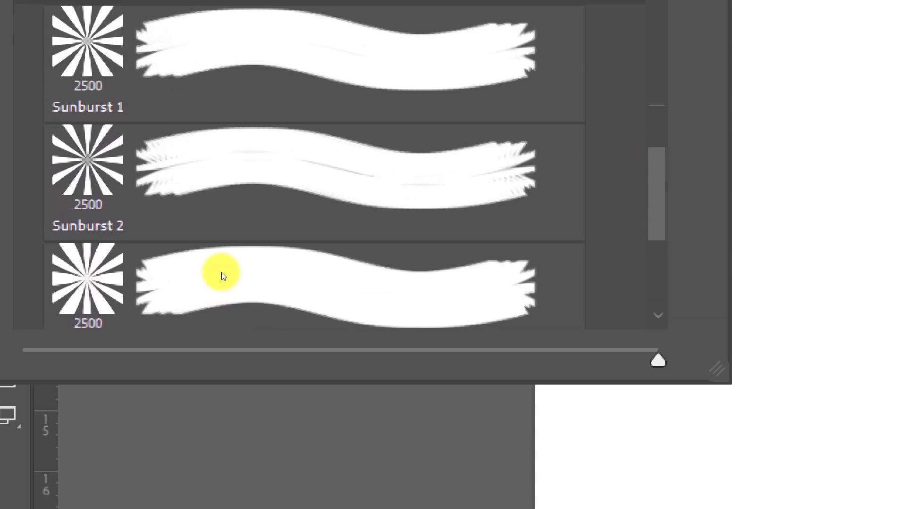
pyautogui.scroll(1, 224, 275)
pyautogui.scroll(-8, 222, 283)
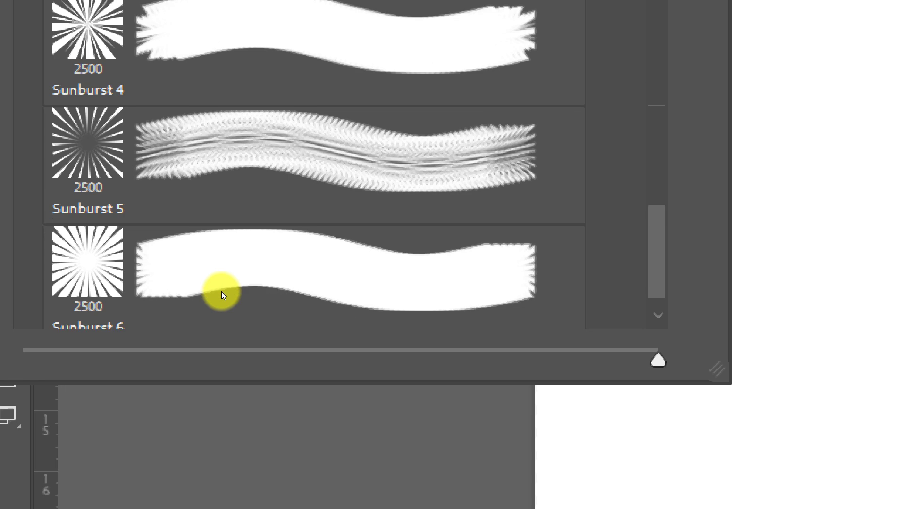
pyautogui.scroll(7, 219, 298)
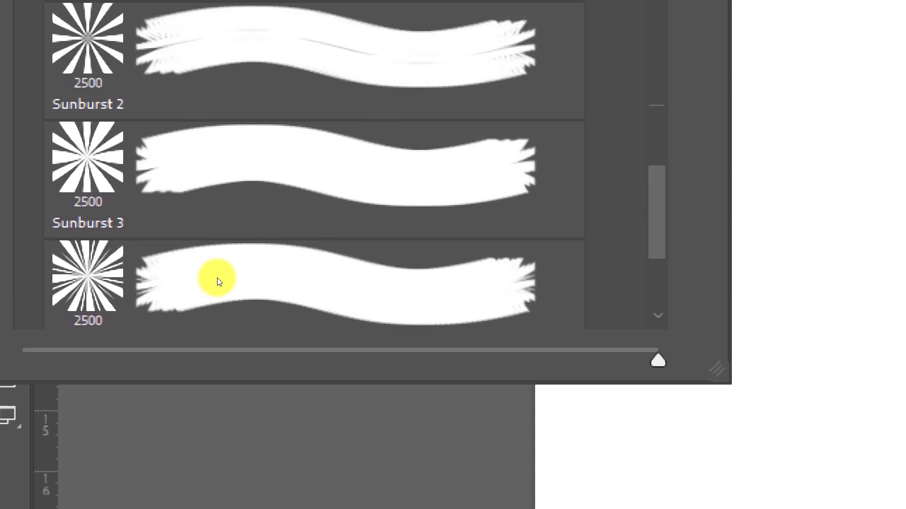
pyautogui.scroll(1, 217, 271)
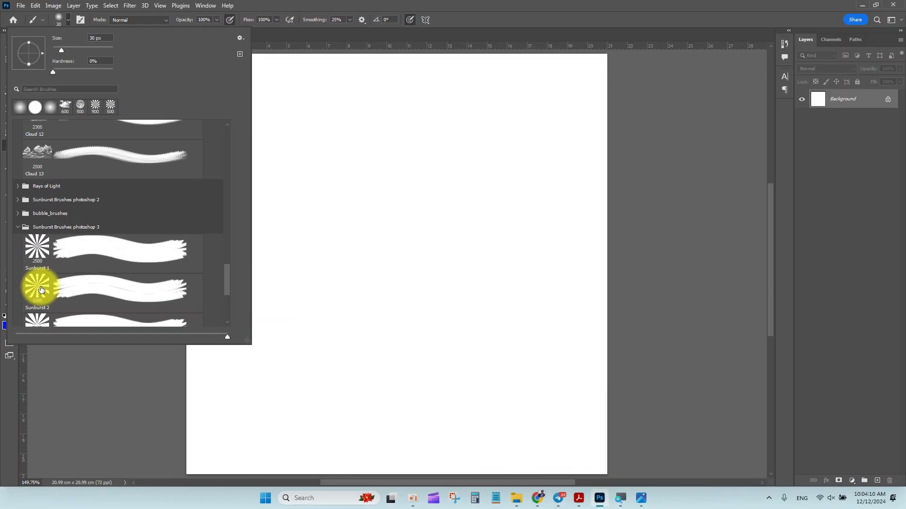
pyautogui.doubleClick(41, 289)
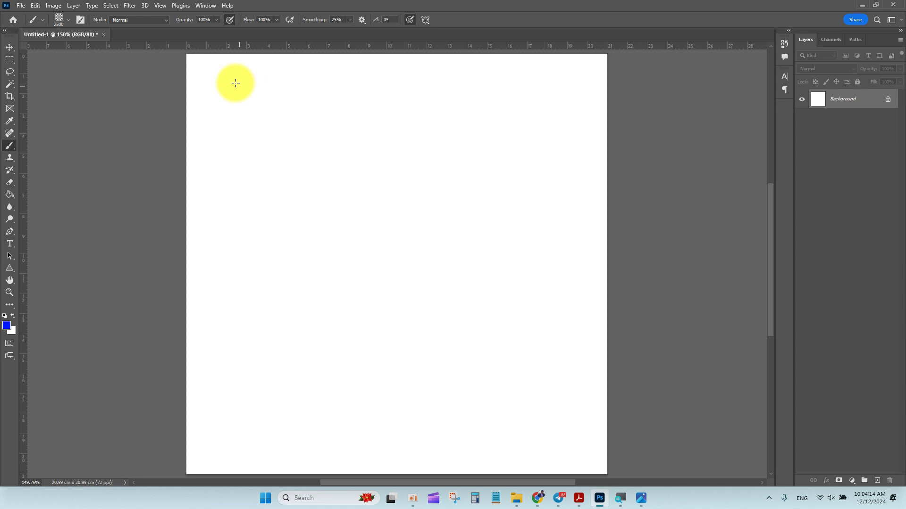
# Set the Sunburst 2 brush size to 385 px and the foreground colour to red.
pyautogui.rightClick(453, 206)
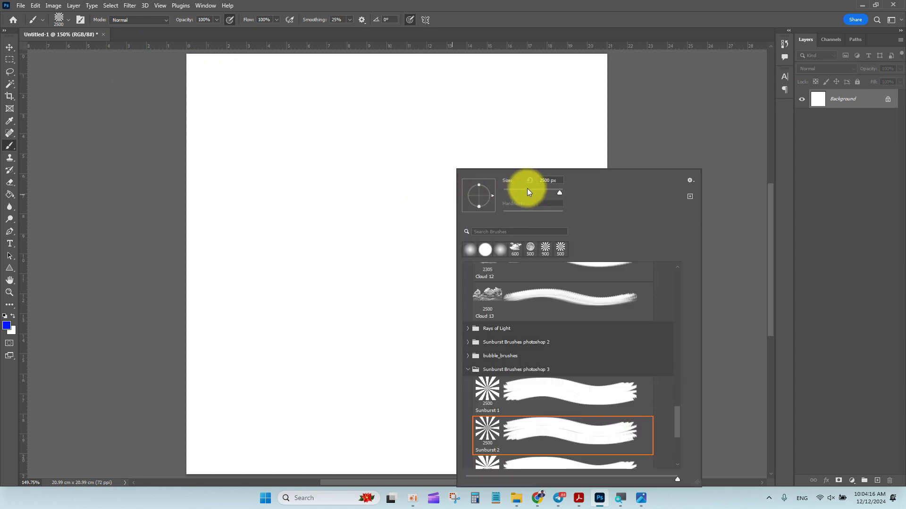
pyautogui.moveTo(559, 195)
pyautogui.mouseDown()
pyautogui.moveTo(529, 193)
pyautogui.moveTo(553, 192)
pyautogui.mouseUp()
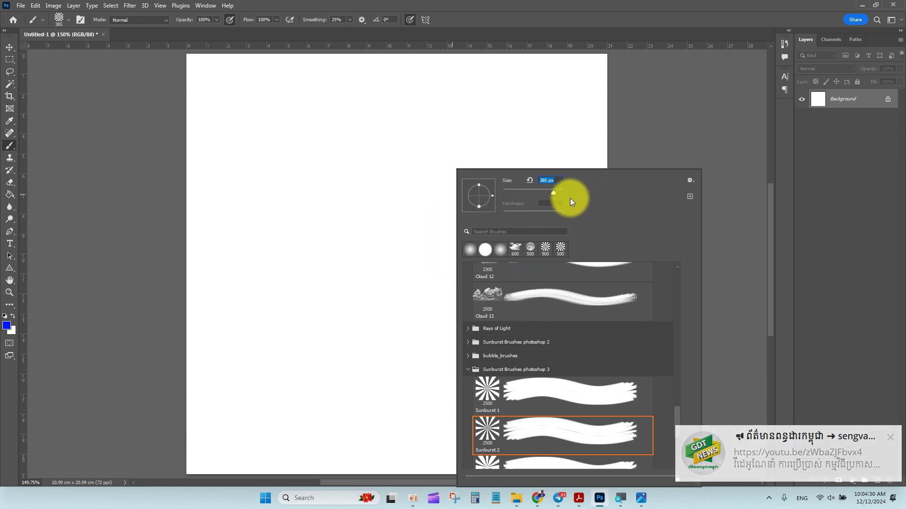
pyautogui.click(6, 325)
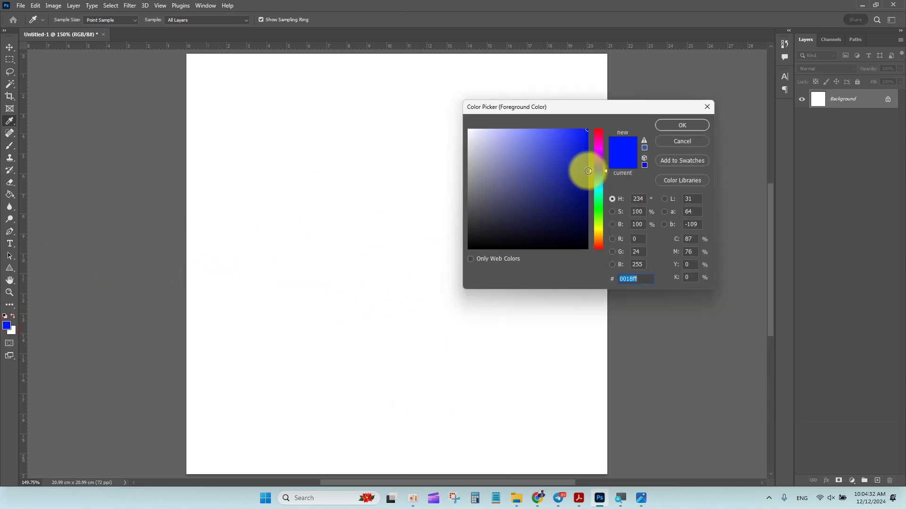
pyautogui.moveTo(599, 141); pyautogui.dragTo(638, 119)
pyautogui.click(660, 125)
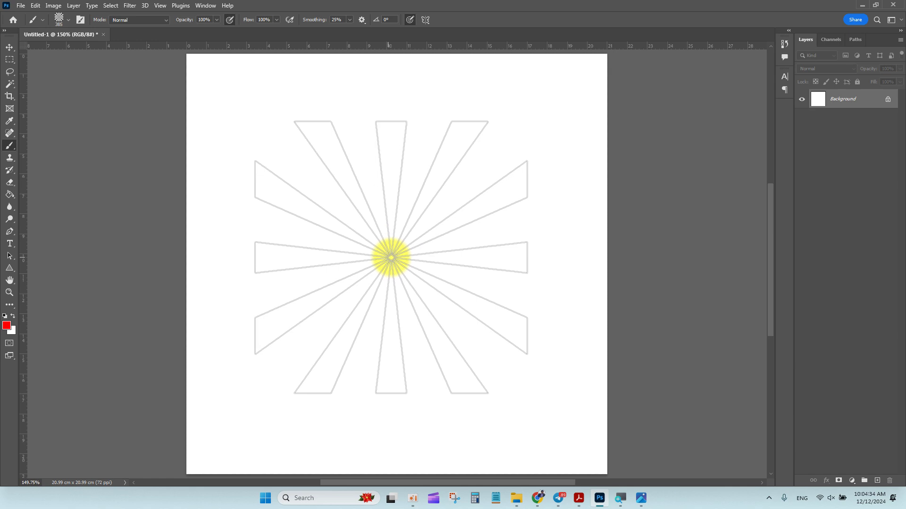
# Stamp a red sunburst on the Background layer and move it around after converting that layer to a normal layer.
pyautogui.click(390, 253)
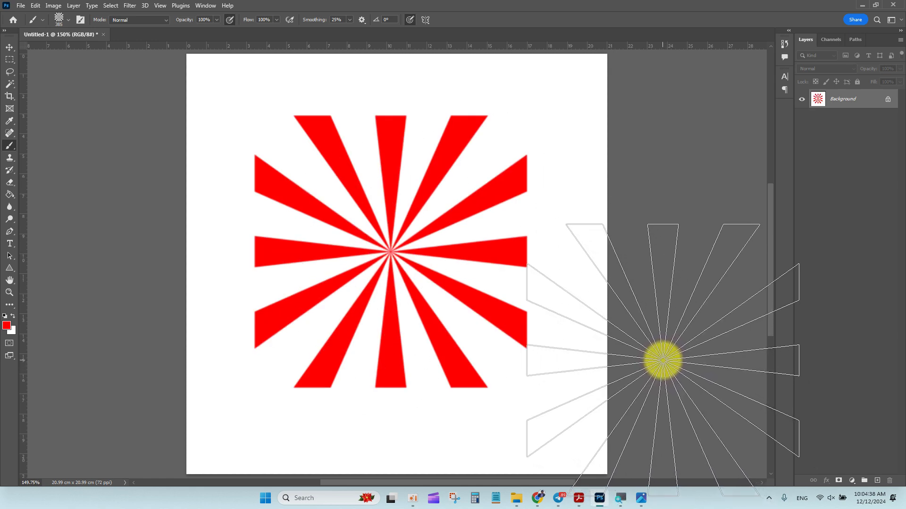
pyautogui.hotkey('ctrl', '-')
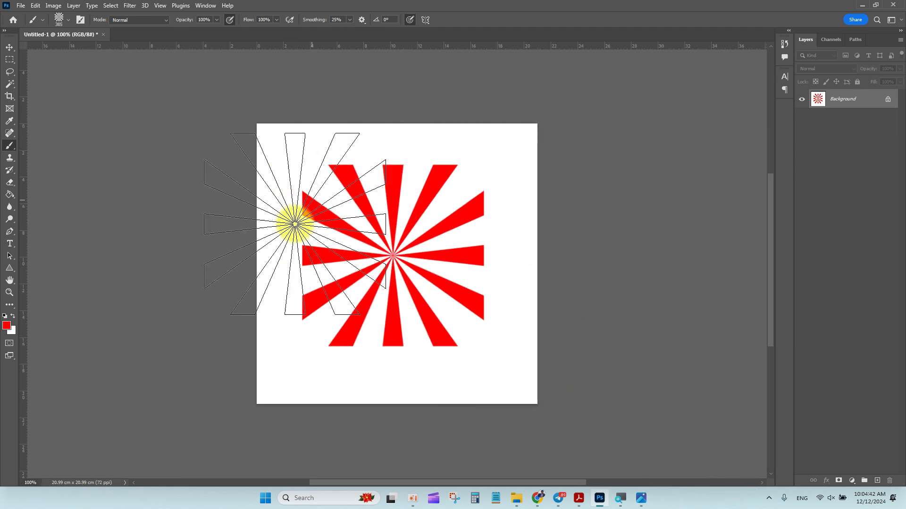
pyautogui.click(10, 47)
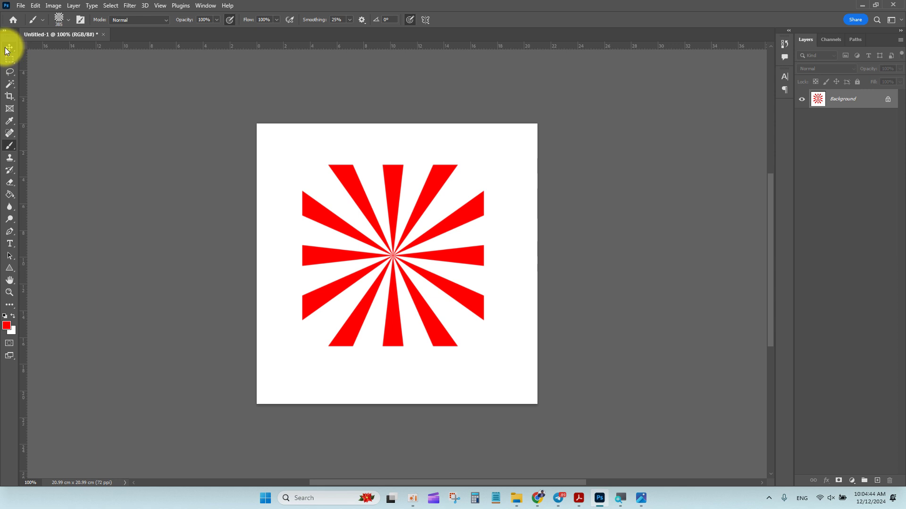
pyautogui.moveTo(393, 191); pyautogui.dragTo(420, 171)
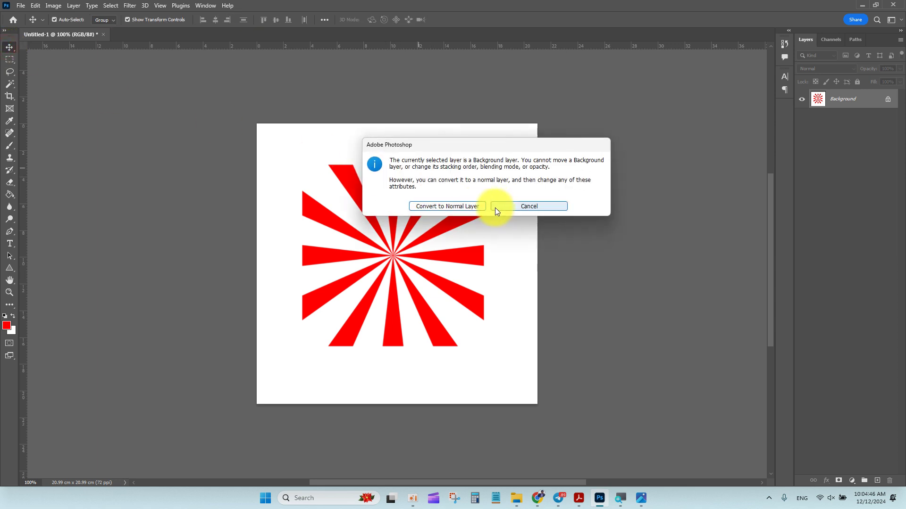
pyautogui.click(448, 206)
pyautogui.moveTo(457, 207); pyautogui.dragTo(389, 163)
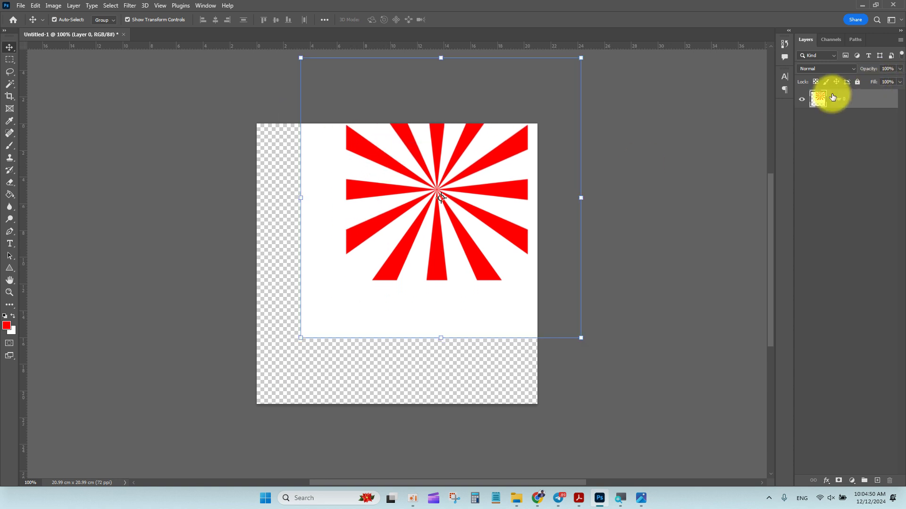
pyautogui.moveTo(475, 197); pyautogui.dragTo(449, 255)
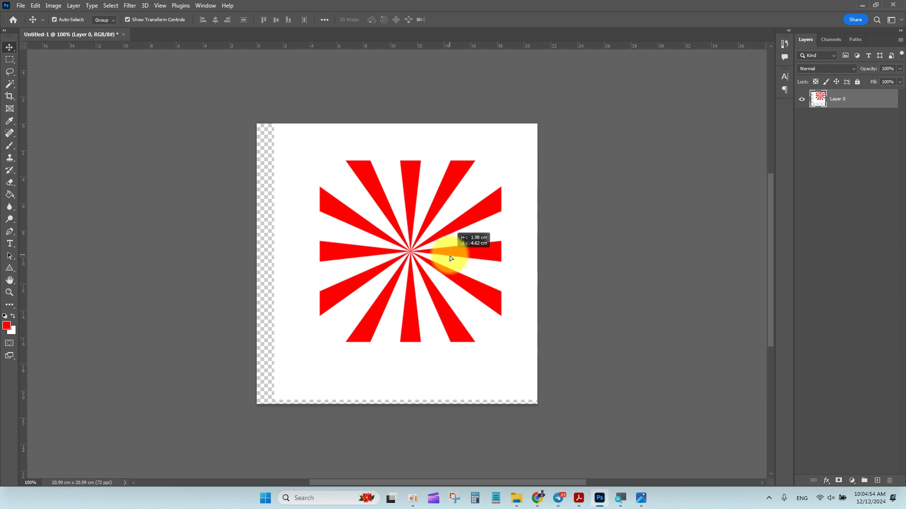
# Undo the layer moves, the conversion to a normal layer and the sunburst stamp.
pyautogui.hotkey('ctrl', 'z')
pyautogui.hotkey('ctrl', 'z')
pyautogui.hotkey('ctrl', 'z')
pyautogui.hotkey('ctrl', 'z')
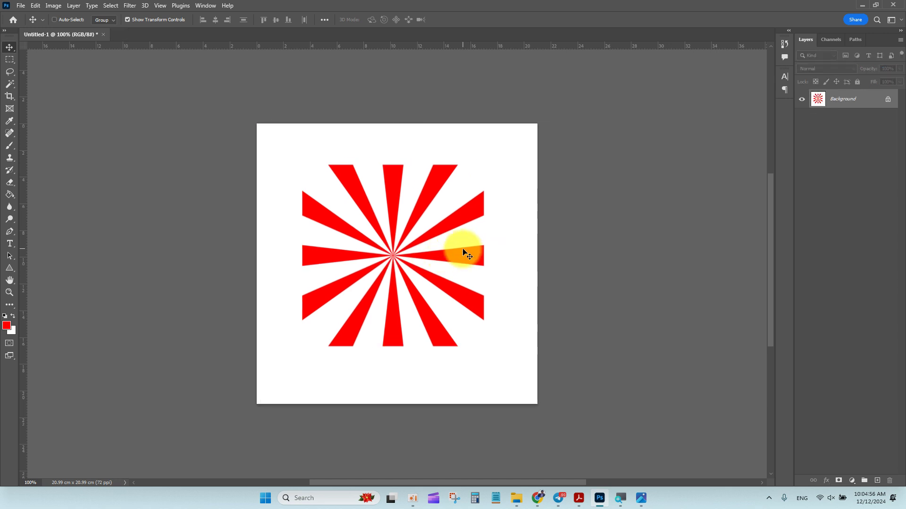
pyautogui.hotkey('ctrl', 'z')
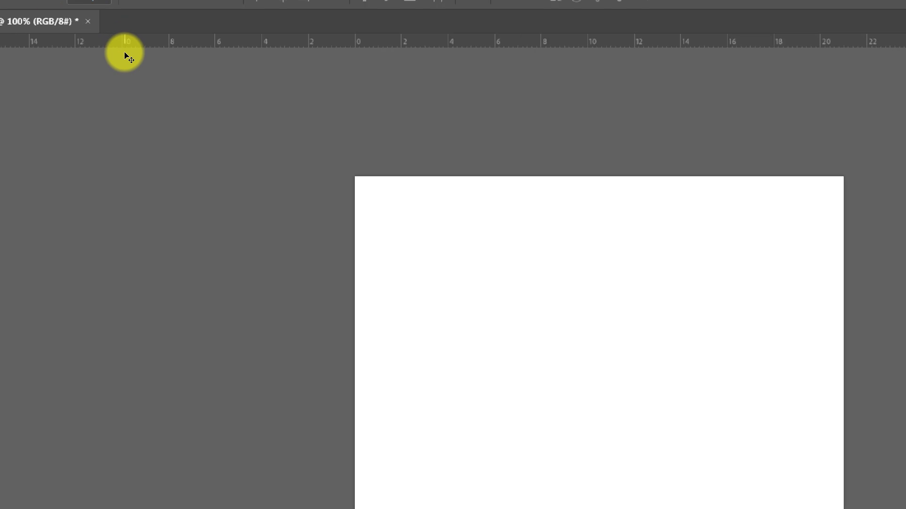
# Add a new empty layer above the Background layer.
pyautogui.hotkey('alt', 'l')
pyautogui.press('Left')
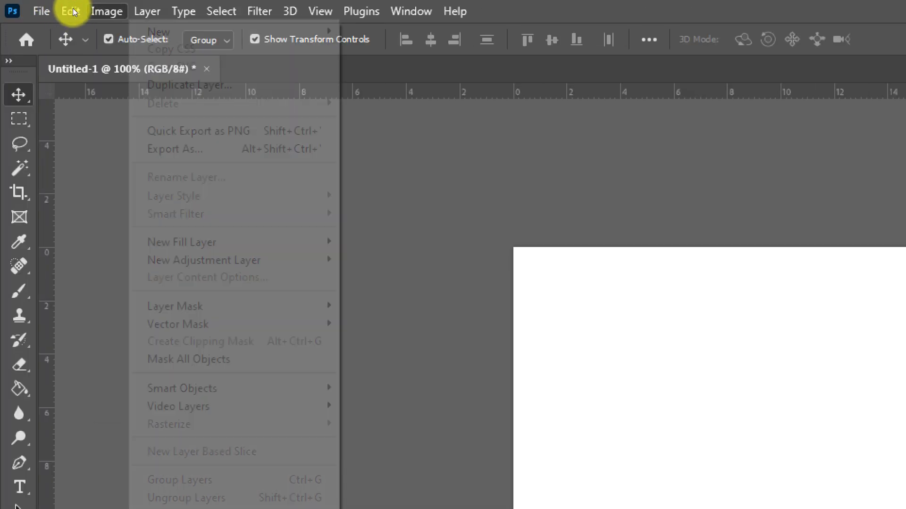
pyautogui.press('Right')
pyautogui.press('Right')
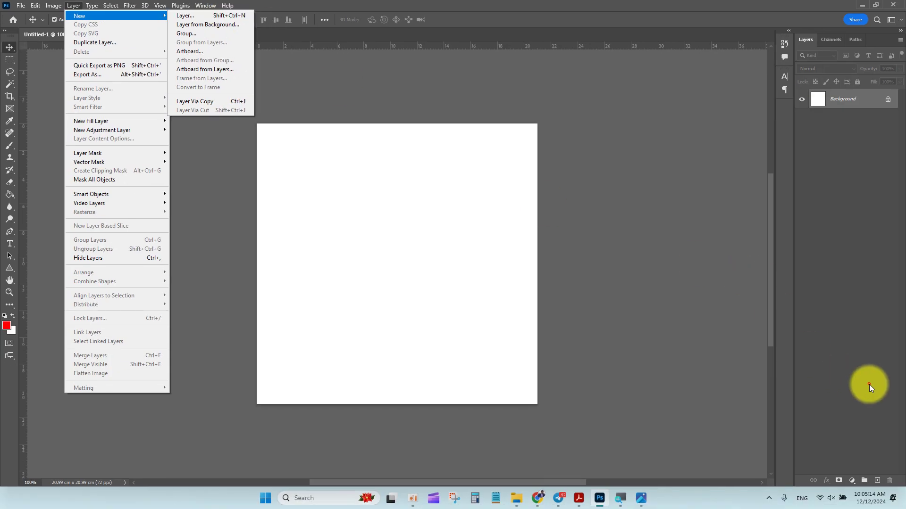
pyautogui.click(848, 434)
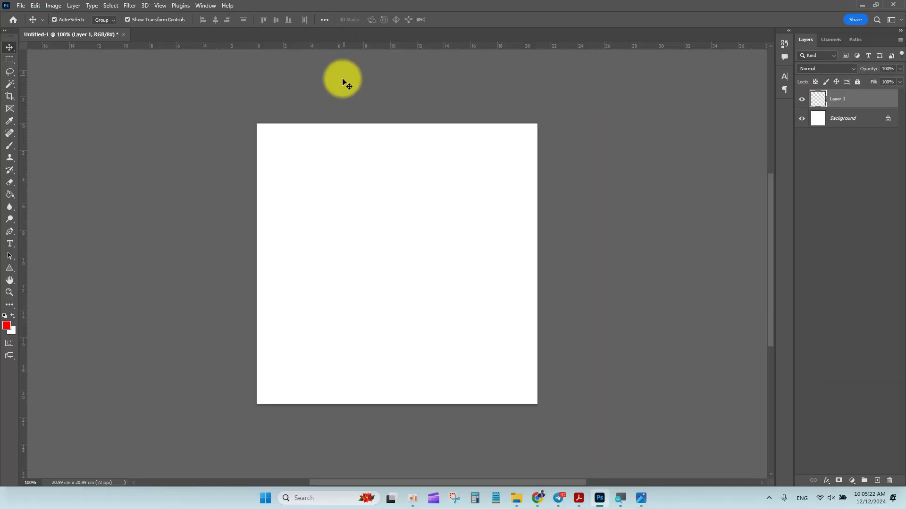
# Stamp a red sunburst in the centre of the new layer with the Brush Tool and move it slightly.
pyautogui.rightClick(10, 145)
pyautogui.click(34, 146)
pyautogui.click(392, 260)
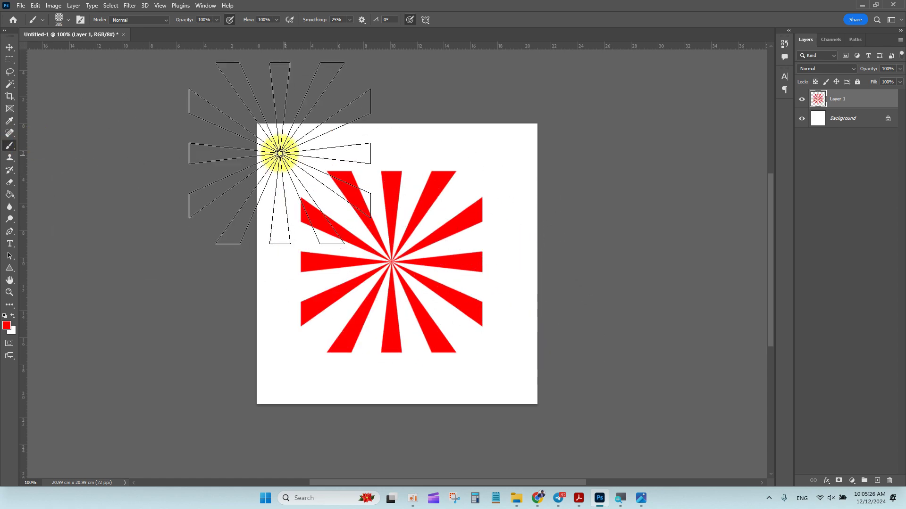
pyautogui.click(10, 47)
pyautogui.moveTo(396, 205)
pyautogui.mouseDown()
pyautogui.moveTo(480, 161)
pyautogui.moveTo(400, 219)
pyautogui.moveTo(397, 209)
pyautogui.mouseUp()
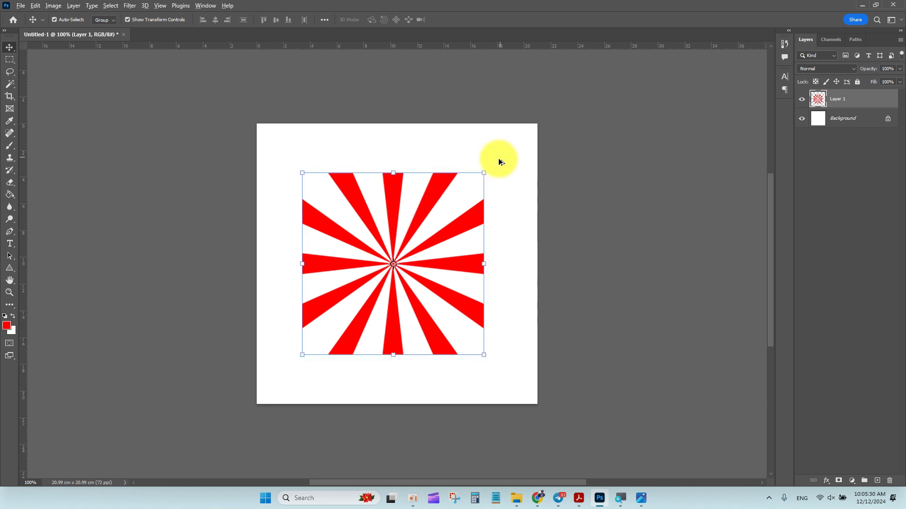
# Scale the sunburst on Layer 1 to 163.12% and centre it so that it covers the whole canvas.
pyautogui.moveTo(483, 173); pyautogui.dragTo(540, 126)
pyautogui.moveTo(491, 203); pyautogui.dragTo(503, 197)
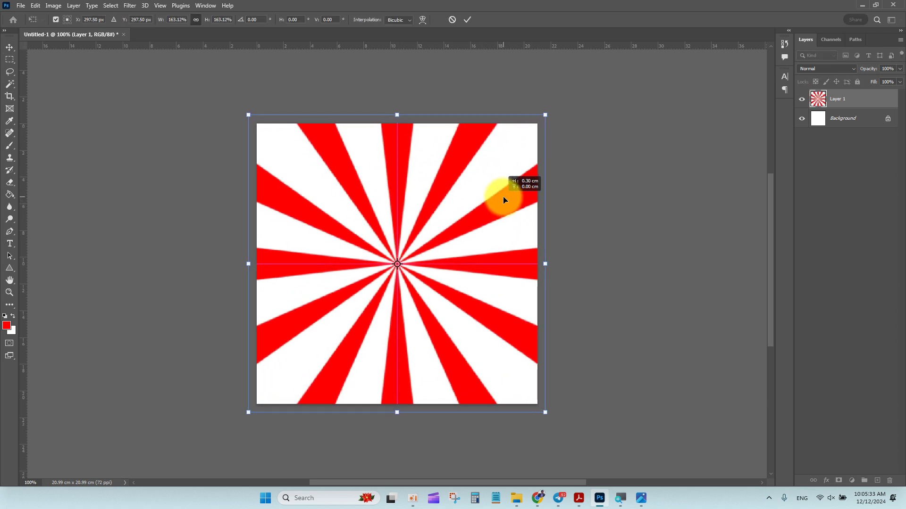
pyautogui.click(467, 19)
pyautogui.click(649, 224)
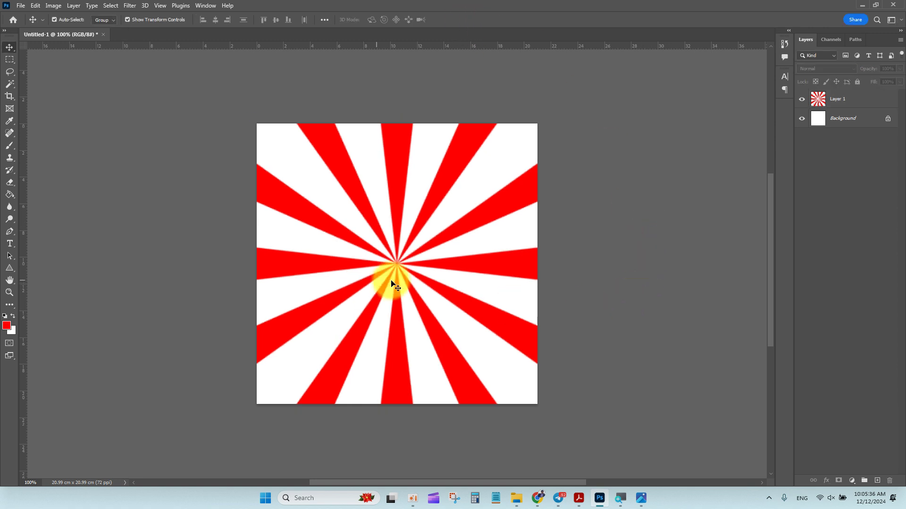
pyautogui.click(515, 196)
pyautogui.hotkey('ctrl', 't')
pyautogui.moveTo(565, 108); pyautogui.dragTo(607, 250)
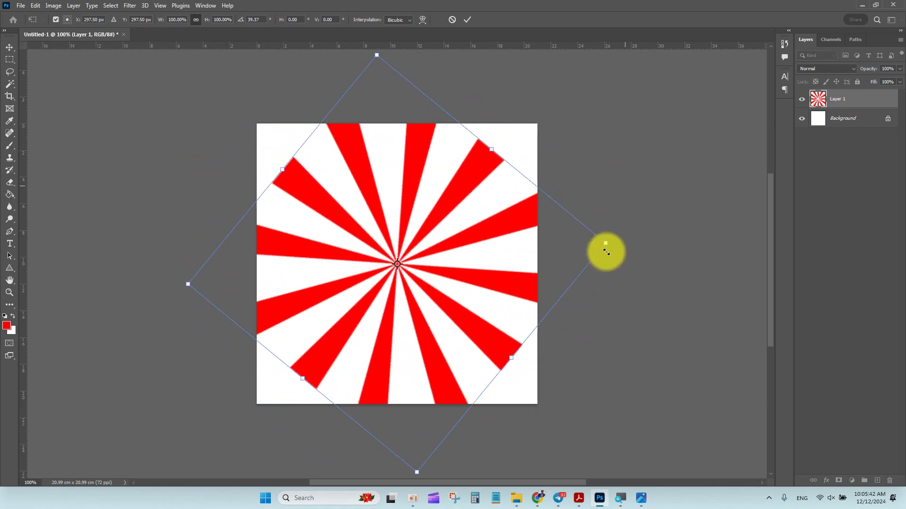
pyautogui.press('Escape')
# Enlarge the sunburst layer proportionally about its centre so that it extends further past all the canvas edges.
pyautogui.click(546, 115)
pyautogui.moveTo(547, 115); pyautogui.dragTo(569, 96)
pyautogui.press('Return')
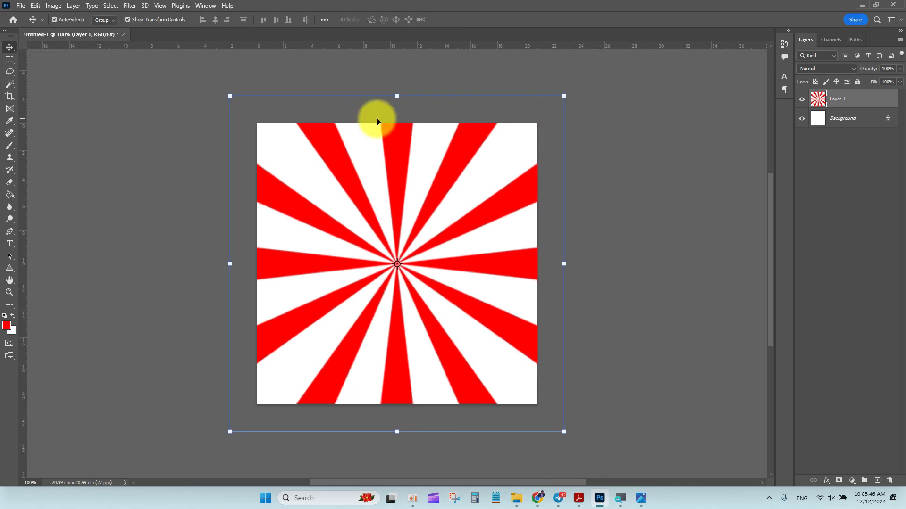
# Apply the Twirl distort filter to the sunburst layer so its straight rays curve into a swirl, and fit the canvas in view.
pyautogui.click(129, 5)
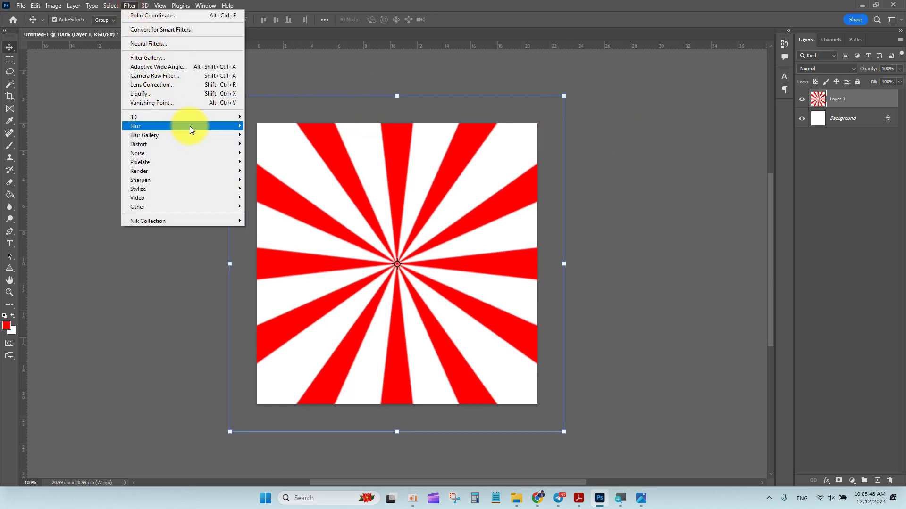
pyautogui.moveTo(194, 143)
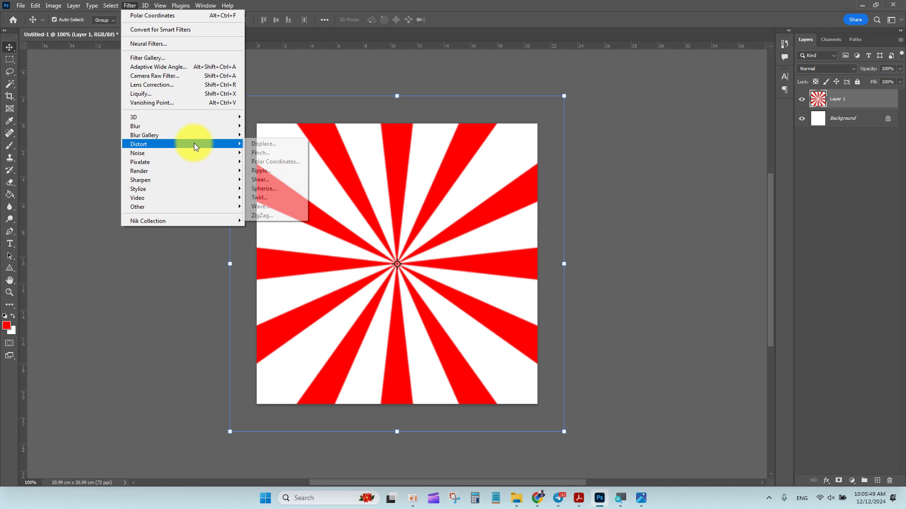
pyautogui.click(288, 197)
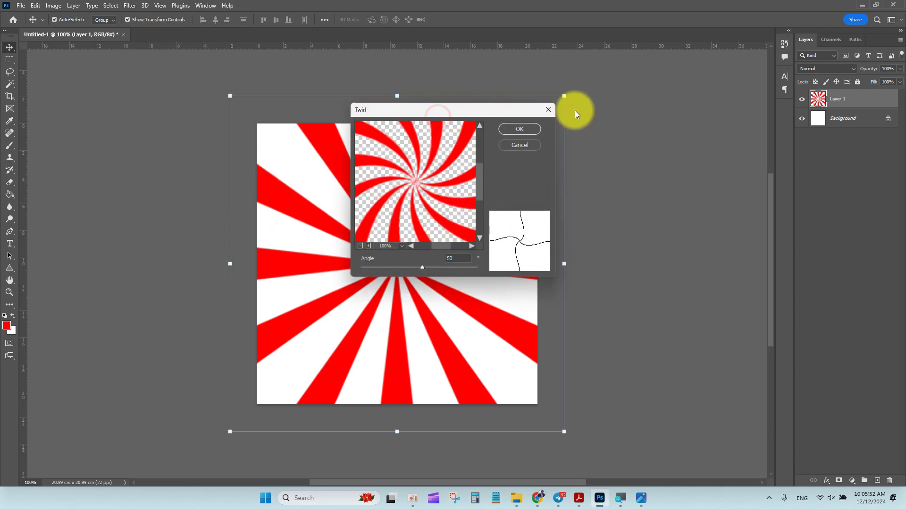
pyautogui.moveTo(456, 111); pyautogui.dragTo(645, 98)
pyautogui.moveTo(610, 255)
pyautogui.mouseDown()
pyautogui.moveTo(621, 253)
pyautogui.moveTo(574, 248)
pyautogui.moveTo(614, 252)
pyautogui.mouseUp()
pyautogui.click(703, 115)
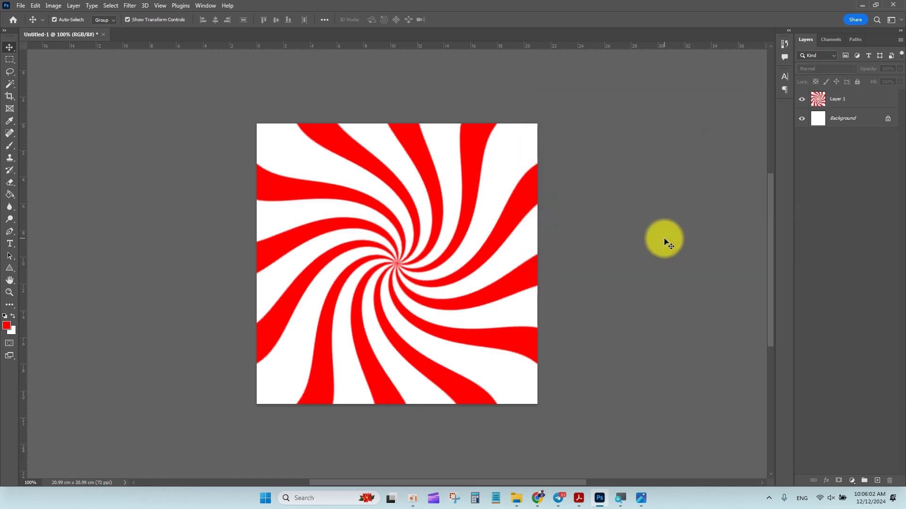
pyautogui.hotkey('ctrl', '-')
pyautogui.hotkey('ctrl', '-')
pyautogui.hotkey('ctrl', '-')
pyautogui.hotkey('ctrl', '0')
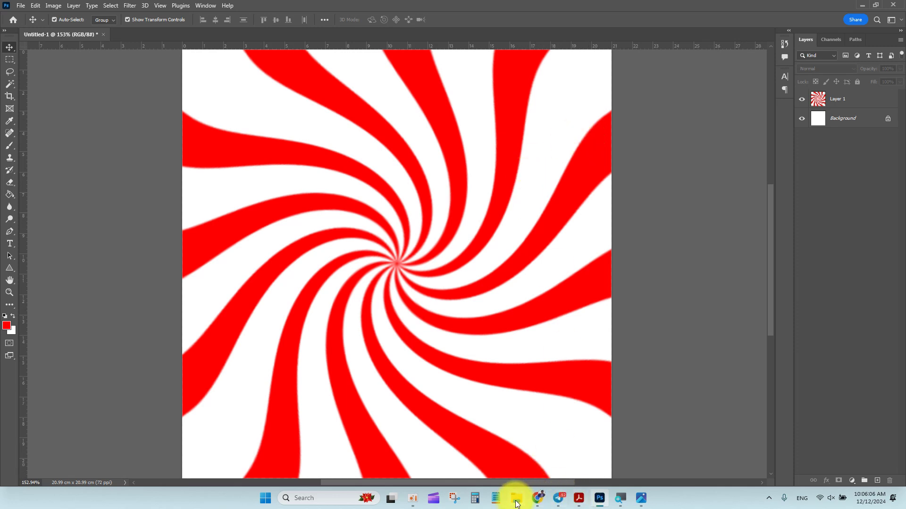
# Switch to File Explorer and view Sunburst.png from the 001-Move Tool folder in the image viewer.
pyautogui.click(579, 499)
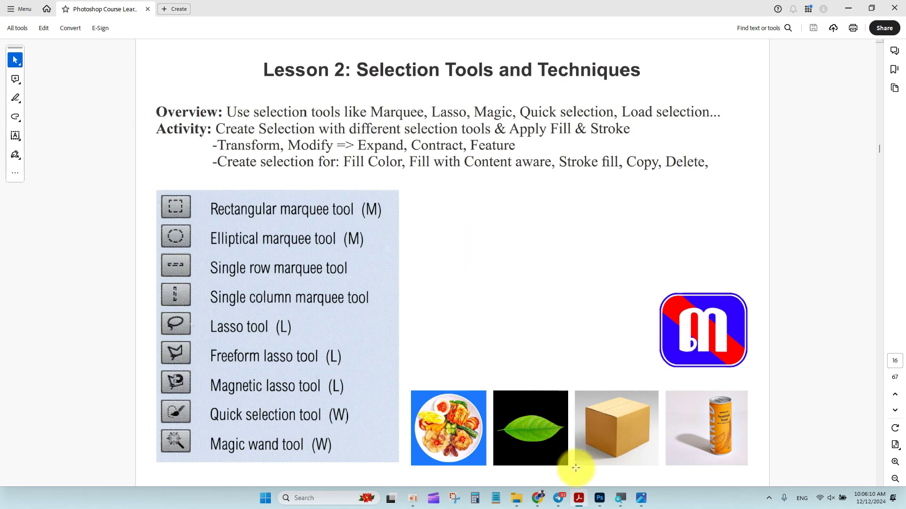
pyautogui.click(519, 506)
pyautogui.click(515, 361)
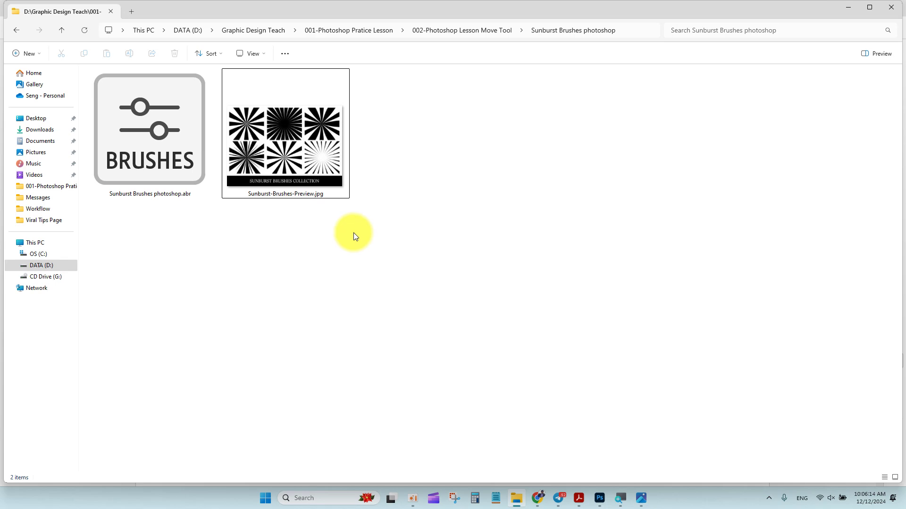
pyautogui.hotkey('alt', 'Up')
pyautogui.hotkey('alt', 'Up')
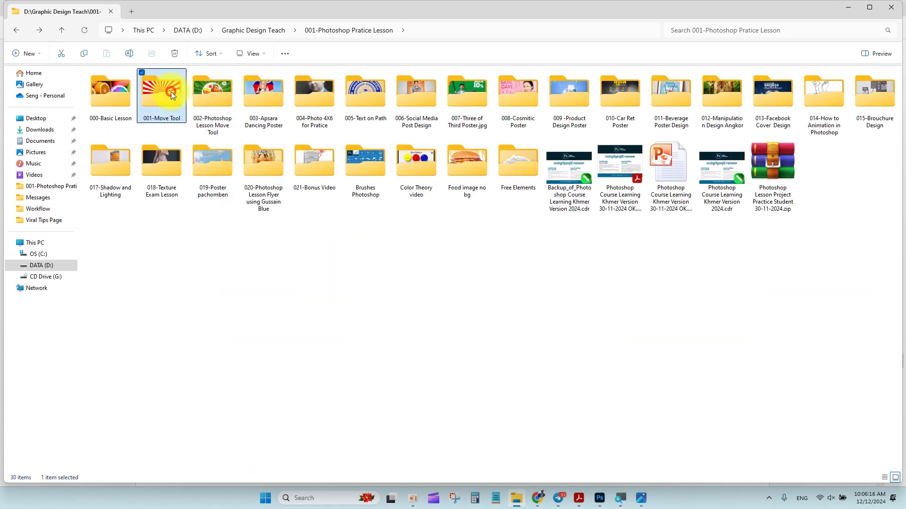
pyautogui.doubleClick(170, 91)
pyautogui.click(555, 143)
pyautogui.doubleClick(555, 144)
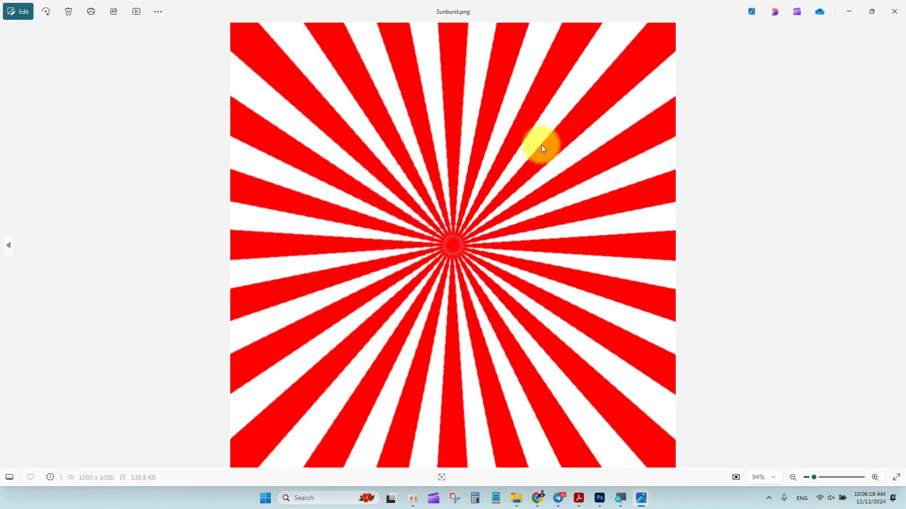
pyautogui.click(895, 7)
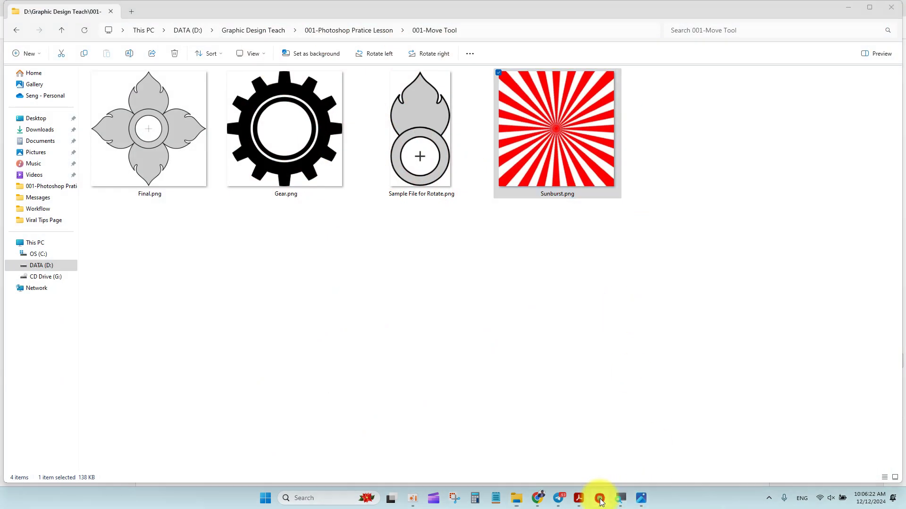
# Switch back to Photoshop and delete the twirled sunburst layer, Layer 1.
pyautogui.click(599, 498)
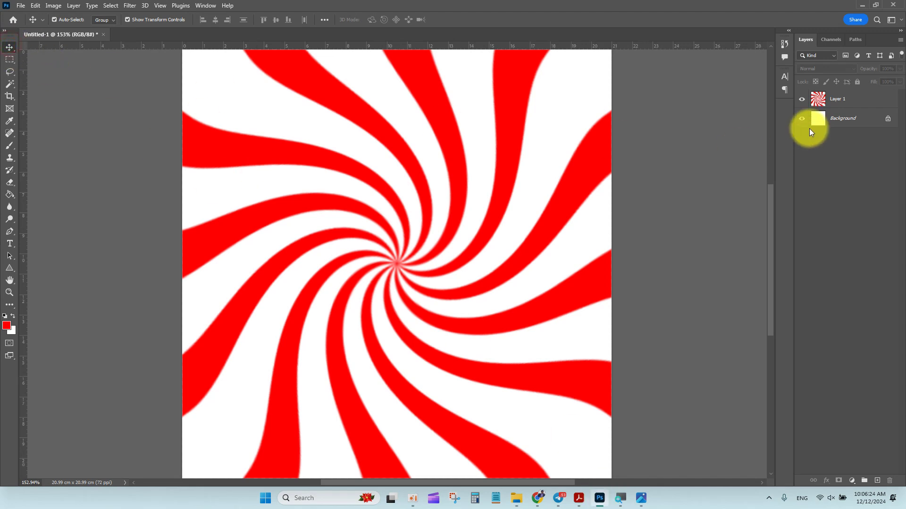
pyautogui.click(849, 101)
pyautogui.press('Delete')
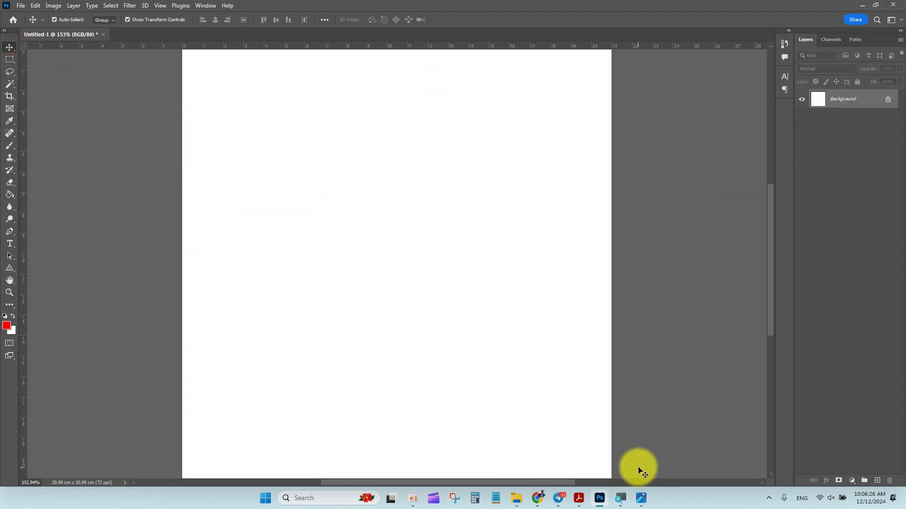
# Switch to the course PDF in Acrobat and examine the week 2 food poster exercise on page 17.
pyautogui.click(579, 498)
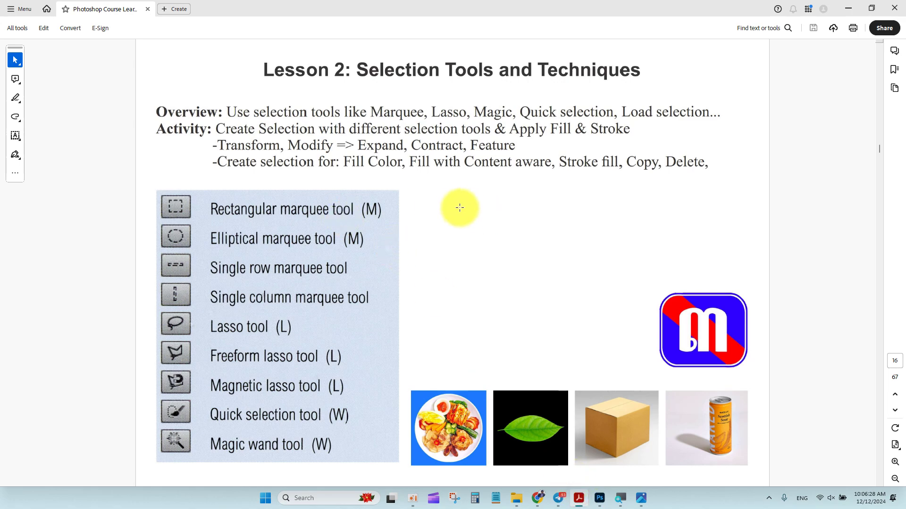
pyautogui.scroll(-2, 523, 203)
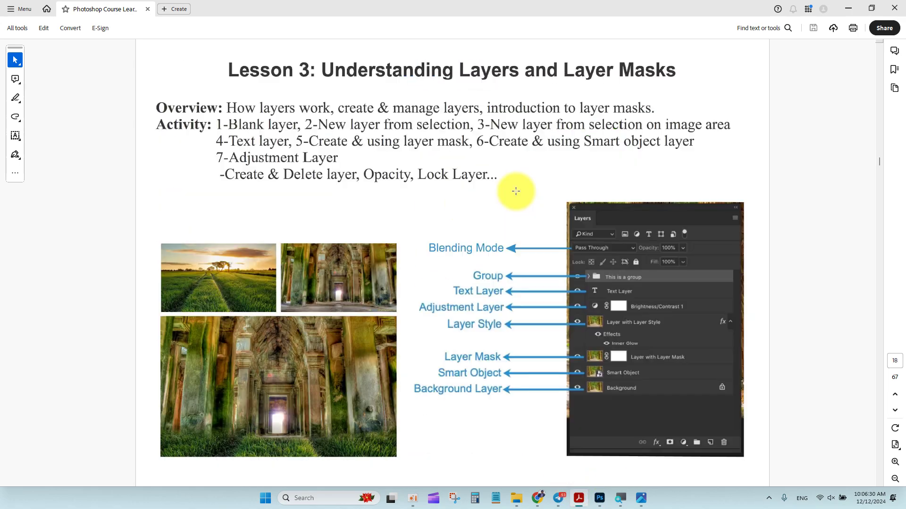
pyautogui.scroll(1, 516, 194)
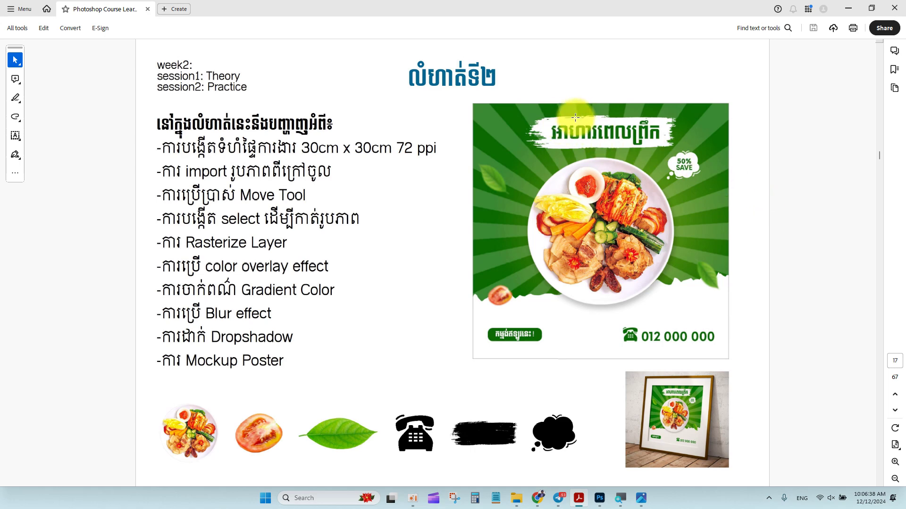
# Place the telephone image pngegg.png from the 002-Photoshop Lesson Move Tool folder on the Photoshop canvas and scale it down.
pyautogui.click(516, 498)
pyautogui.hotkey('alt', 'Up')
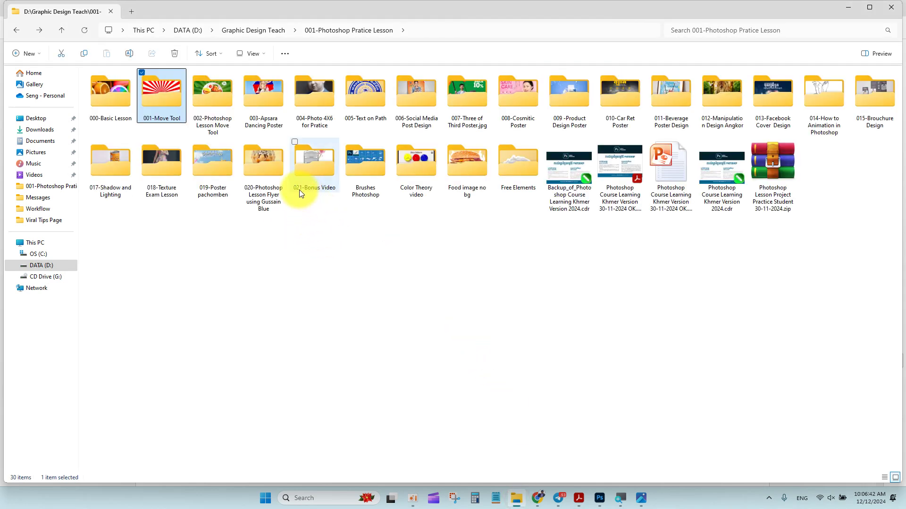
pyautogui.doubleClick(213, 95)
pyautogui.scroll(-2, 417, 347)
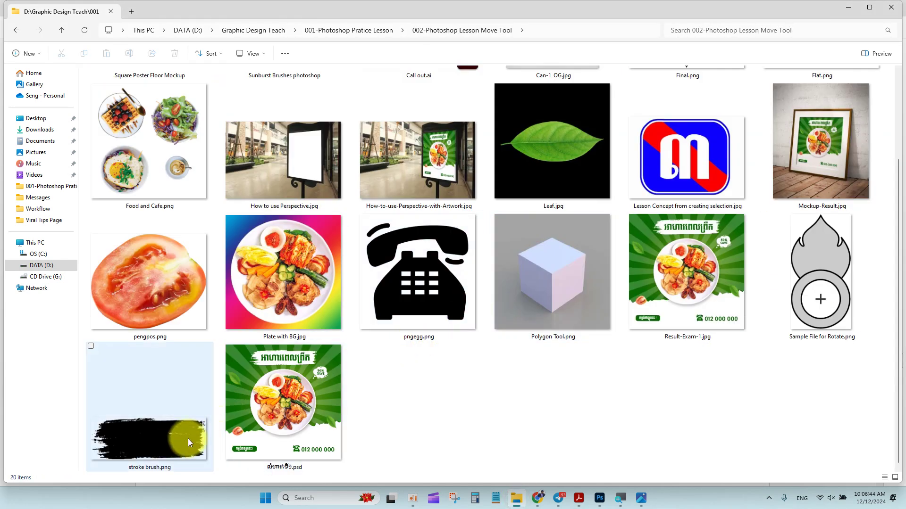
pyautogui.click(412, 287)
pyautogui.moveTo(439, 330); pyautogui.dragTo(389, 286)
pyautogui.moveTo(411, 249); pyautogui.dragTo(504, 157)
pyautogui.click(467, 21)
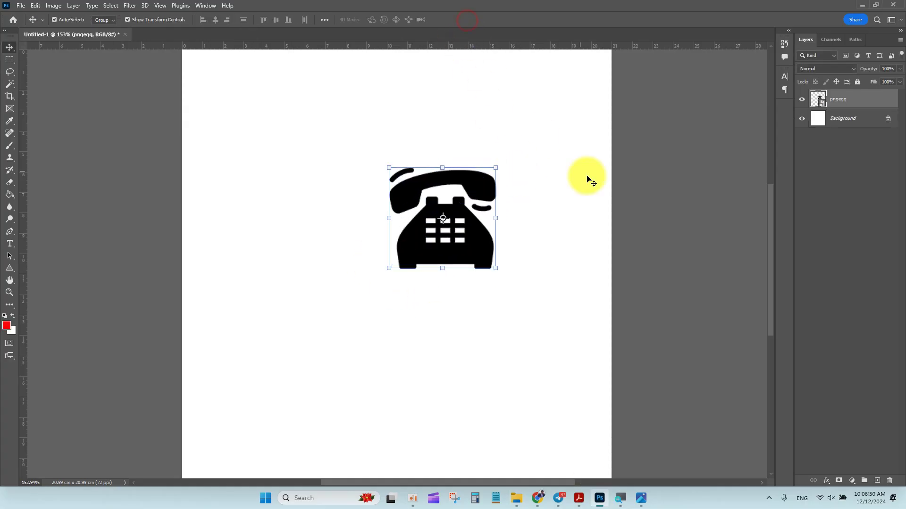
# Move the telephone layer down and across towards the upper-left part of the canvas.
pyautogui.moveTo(449, 192); pyautogui.dragTo(428, 208)
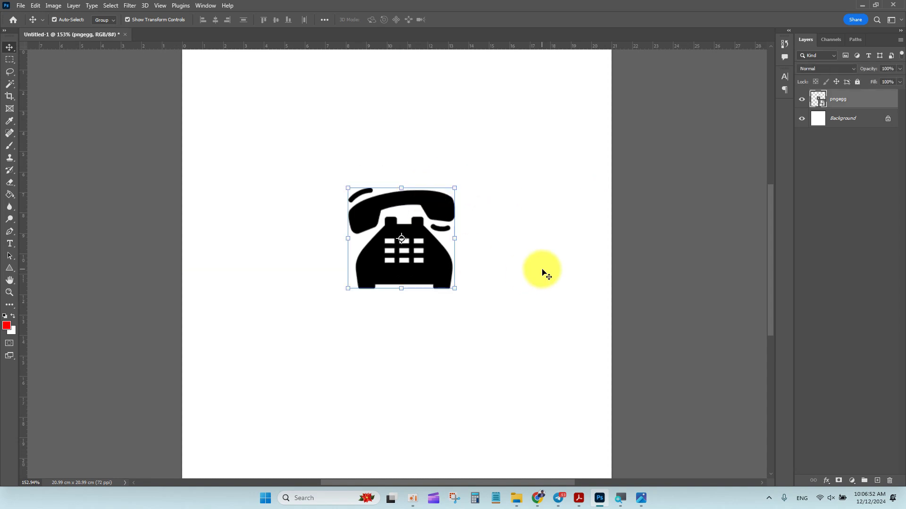
pyautogui.hotkey('ctrl', '+')
pyautogui.moveTo(456, 197); pyautogui.dragTo(400, 155)
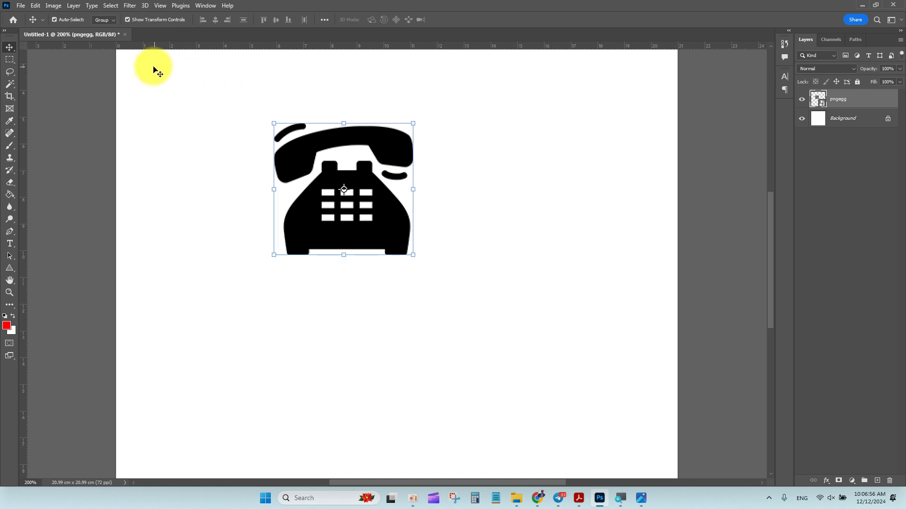
# Add a Color Overlay layer style to the telephone layer with the green colour 008503.
pyautogui.click(73, 5)
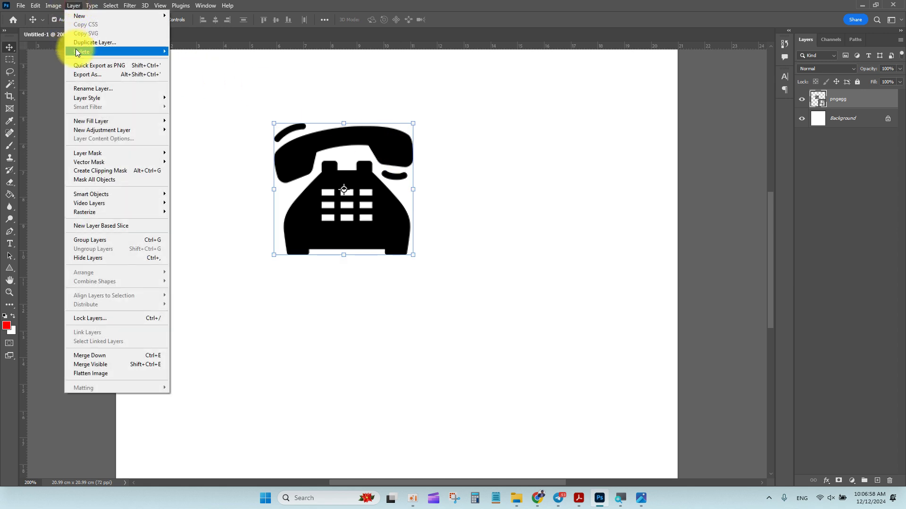
pyautogui.click(112, 96)
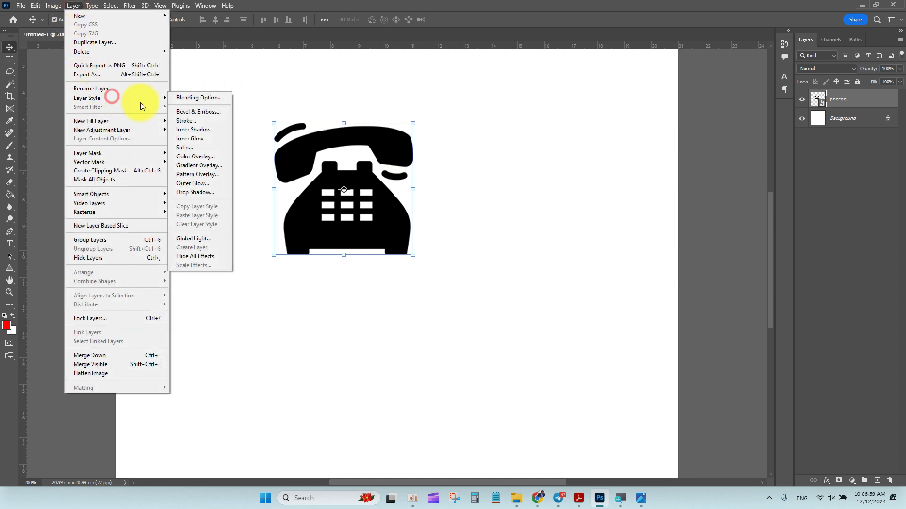
pyautogui.click(212, 160)
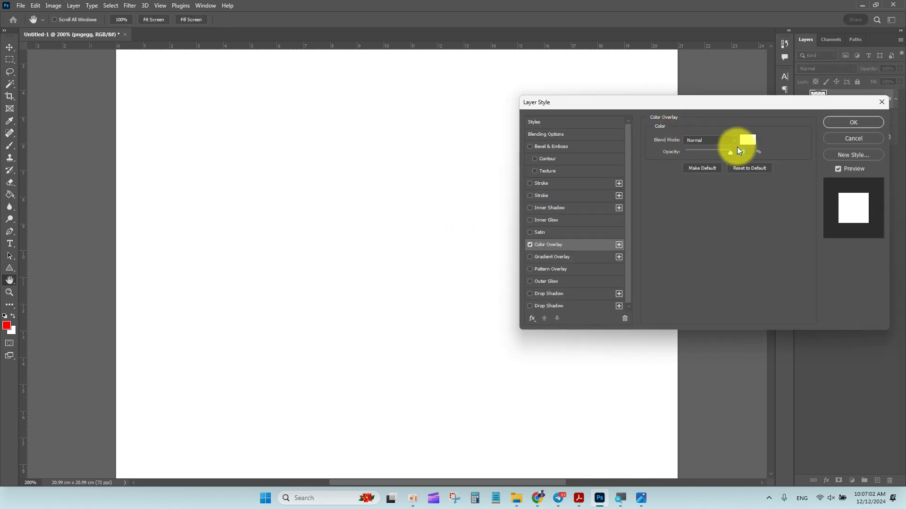
pyautogui.click(747, 140)
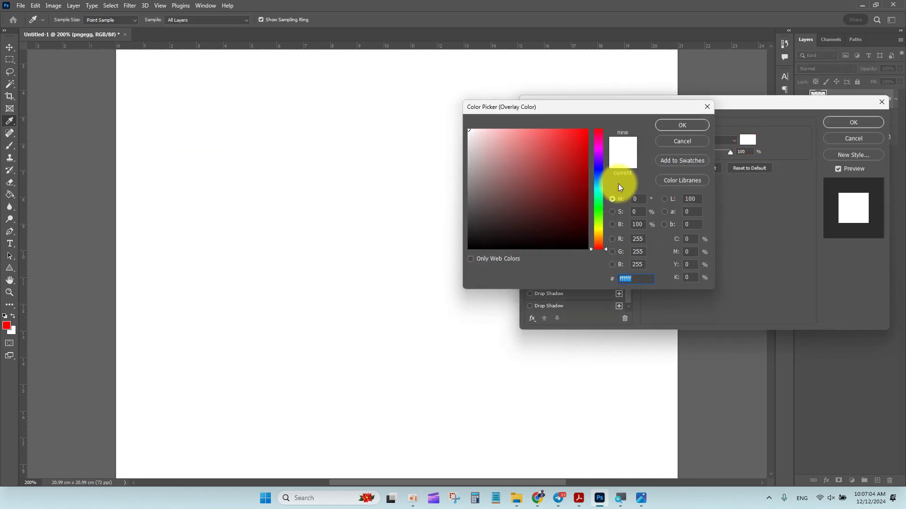
pyautogui.click(598, 209)
pyautogui.moveTo(566, 176)
pyautogui.mouseDown()
pyautogui.moveTo(609, 151)
pyautogui.moveTo(607, 186)
pyautogui.mouseUp()
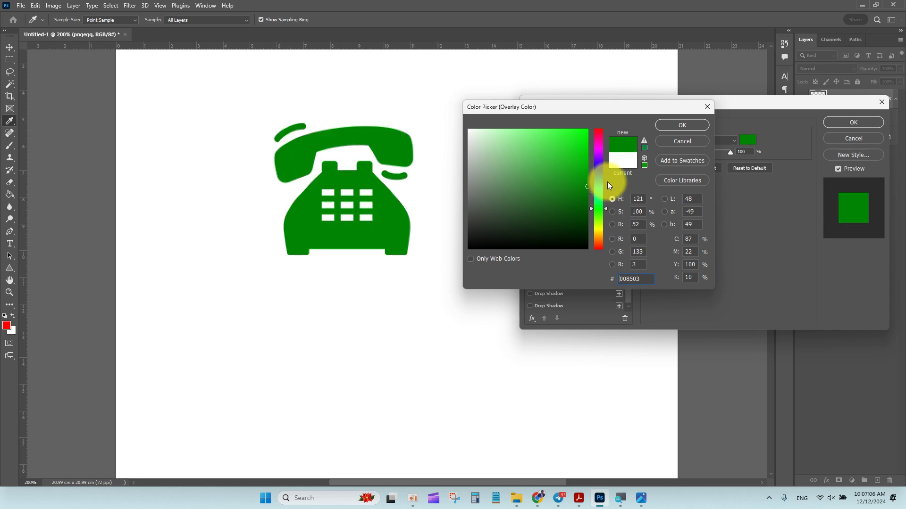
pyautogui.click(683, 124)
# Try the colour overlay at 50% opacity, return it to 100% and apply the layer style.
pyautogui.moveTo(694, 99); pyautogui.dragTo(624, 112)
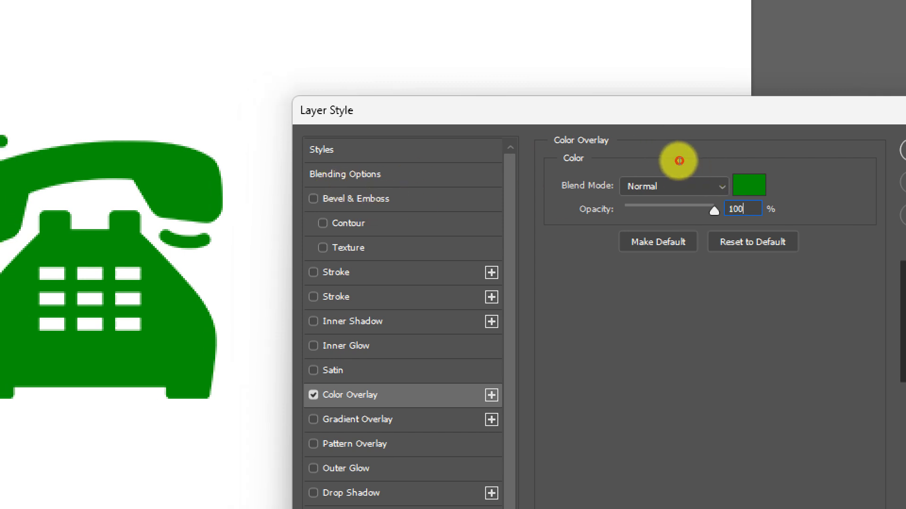
pyautogui.hotkey('ctrl', 'a')
pyautogui.write('50')
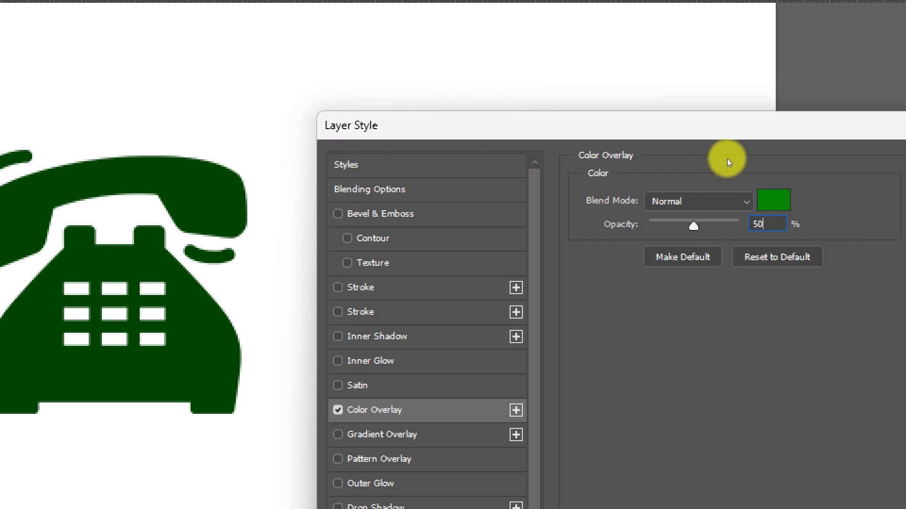
pyautogui.moveTo(636, 163); pyautogui.dragTo(657, 163)
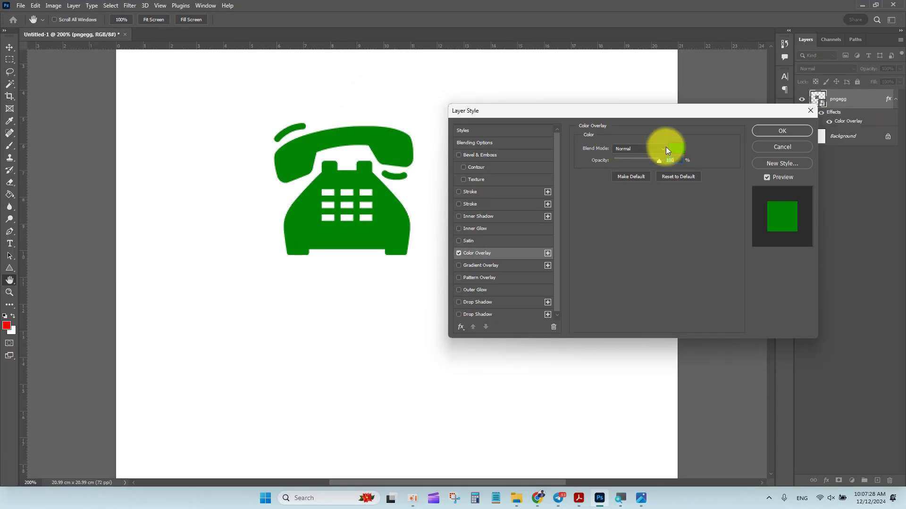
pyautogui.click(765, 132)
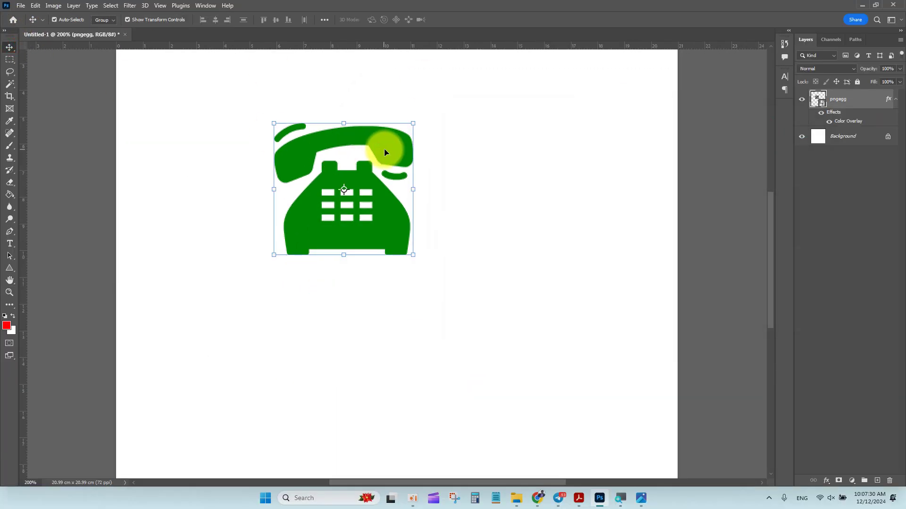
# Delete the green telephone layer and switch to the course PDF in Acrobat.
pyautogui.press('Delete')
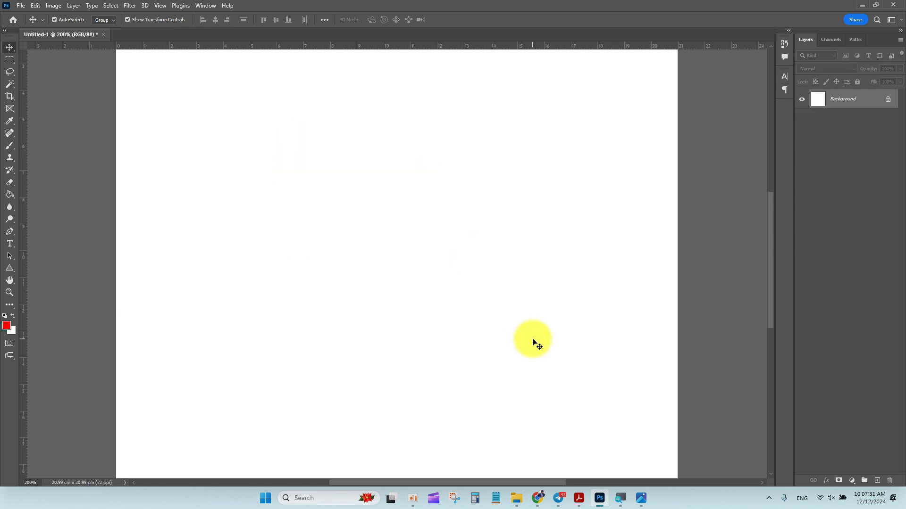
pyautogui.click(580, 498)
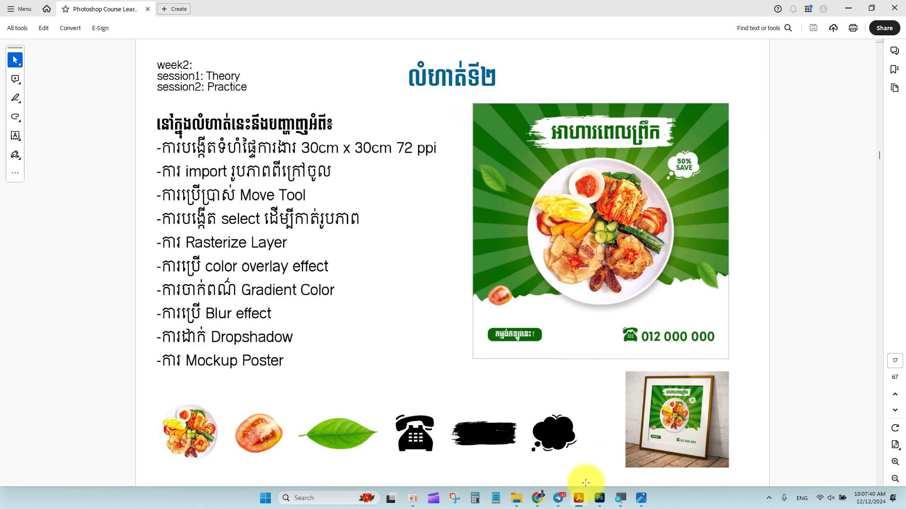
# Switch to Photoshop and close the untitled document without saving its changes.
pyautogui.click(600, 504)
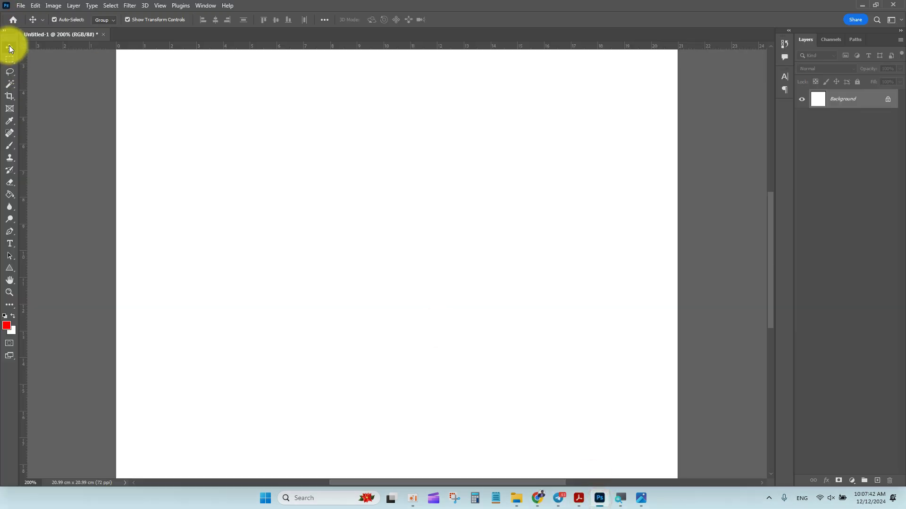
pyautogui.click(103, 34)
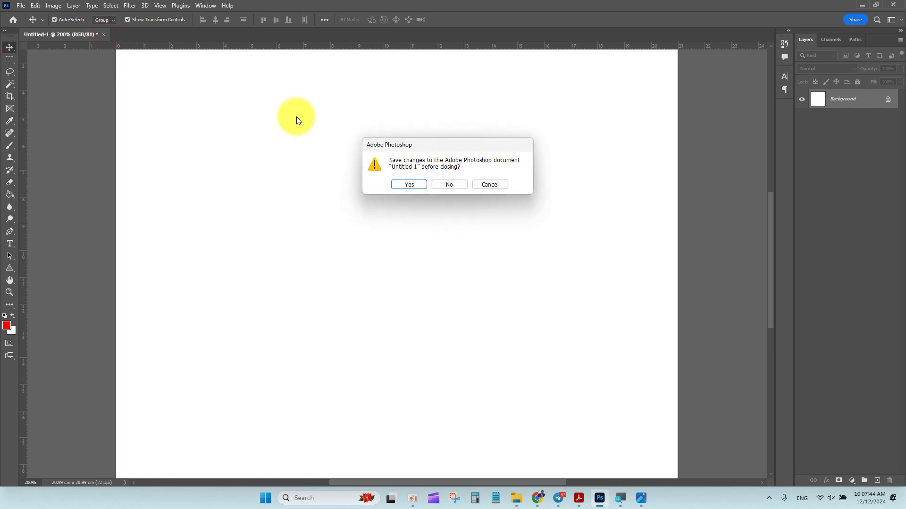
pyautogui.click(448, 186)
# Create a new 30 × 30 cm document at 72 pixels/inch in RGB Color with a white background.
pyautogui.hotkey('ctrl', 'n')
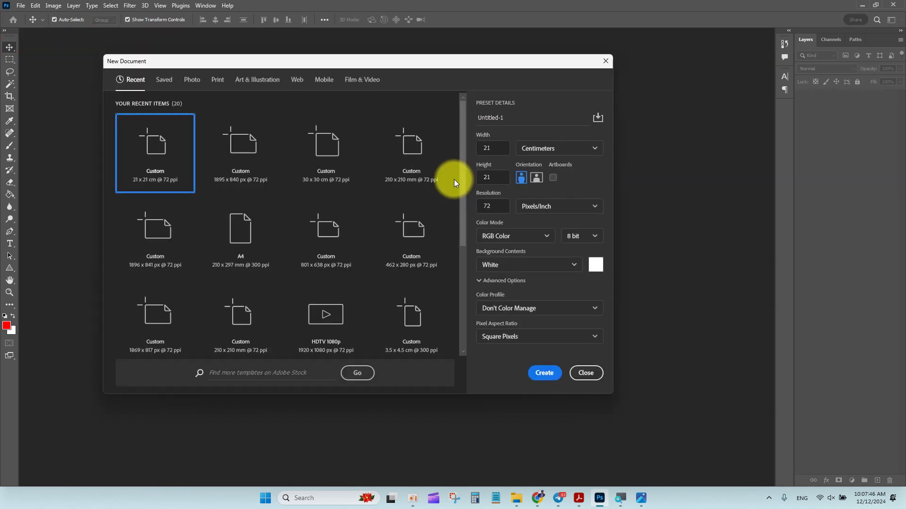
pyautogui.doubleClick(500, 149)
pyautogui.write('30')
pyautogui.doubleClick(499, 177)
pyautogui.write('30')
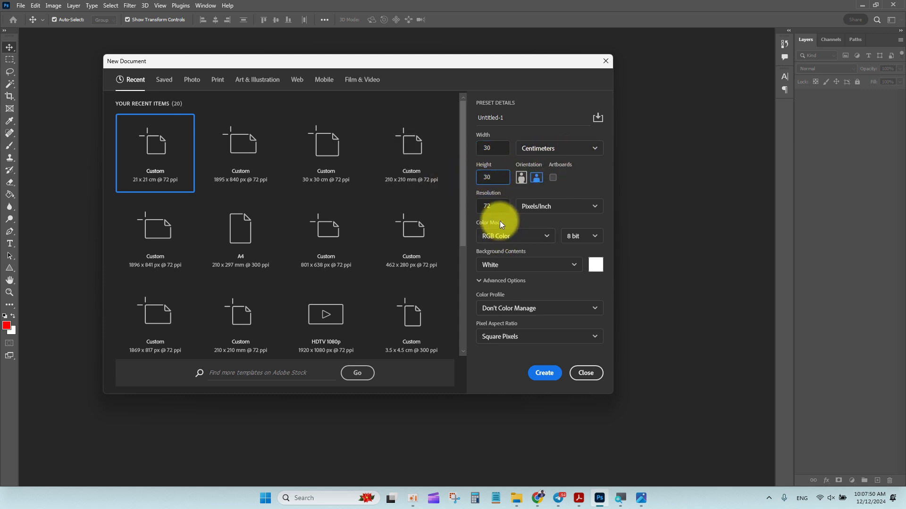
pyautogui.click(535, 238)
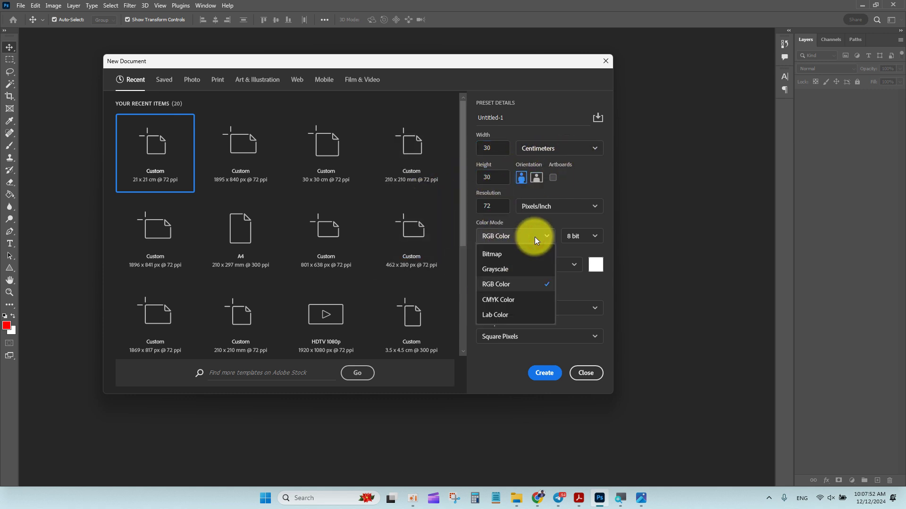
pyautogui.click(534, 237)
pyautogui.click(544, 373)
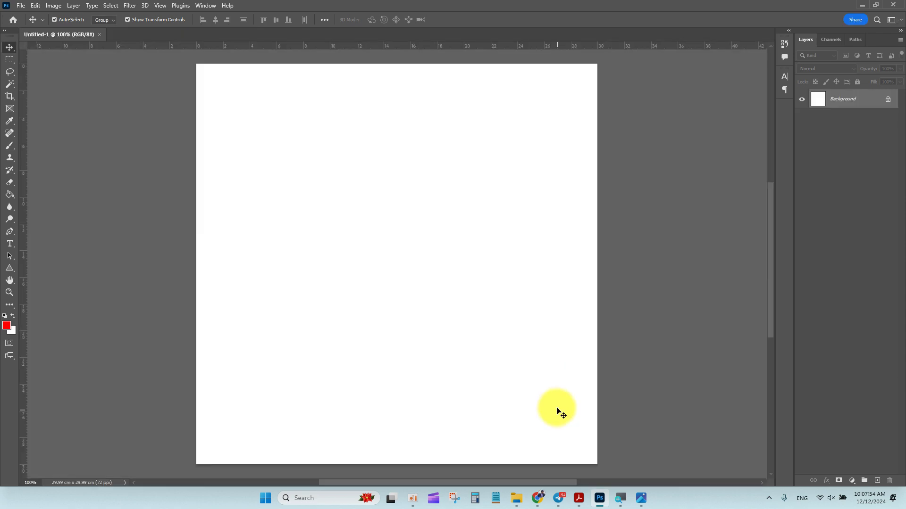
# Close the sunburst preview image, view the reference poster Result-Exam-1.jpg from the lesson folder, and return to Photoshop.
pyautogui.click(640, 498)
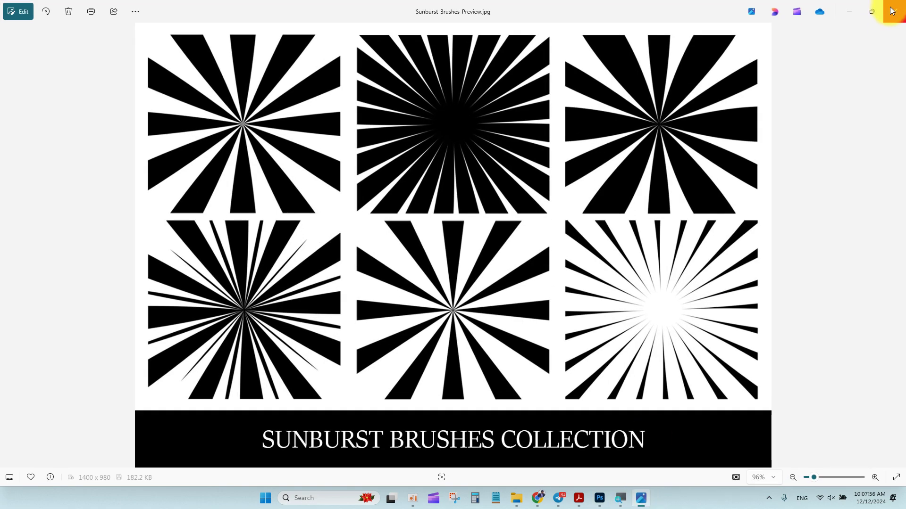
pyautogui.click(892, 8)
pyautogui.click(528, 498)
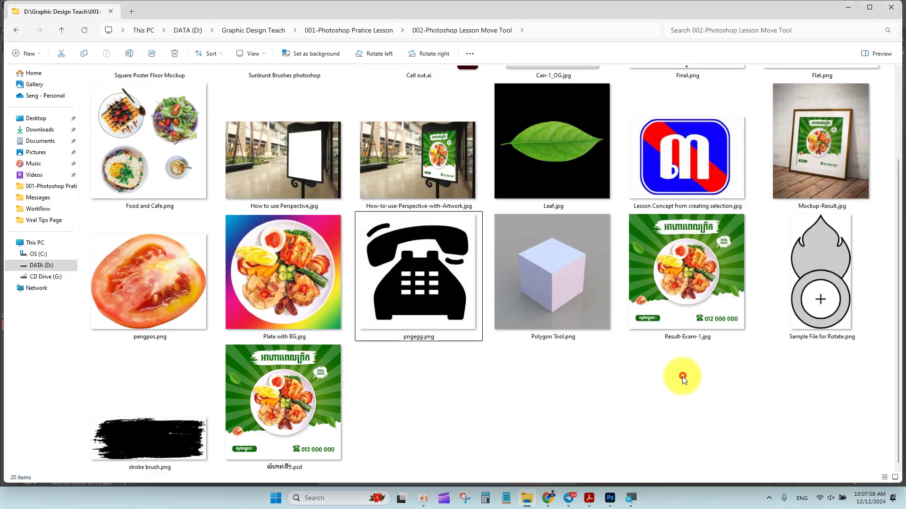
pyautogui.doubleClick(683, 262)
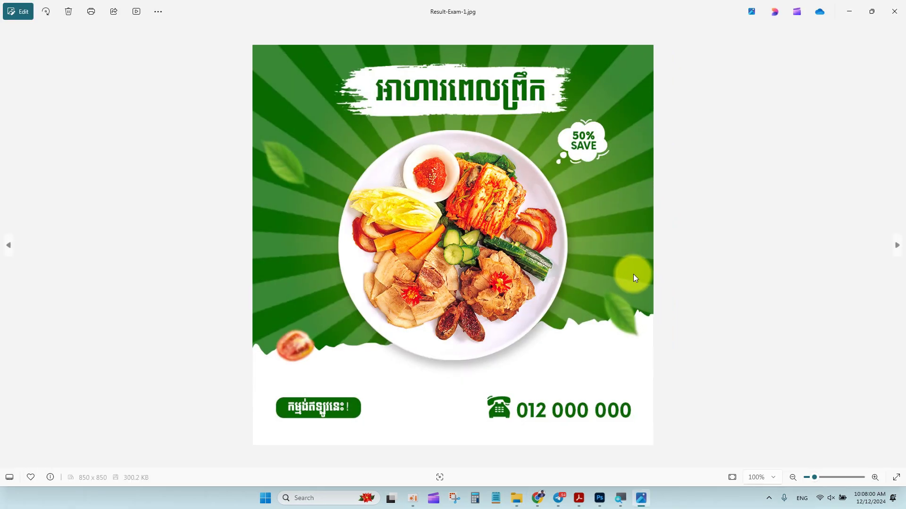
pyautogui.moveTo(601, 501)
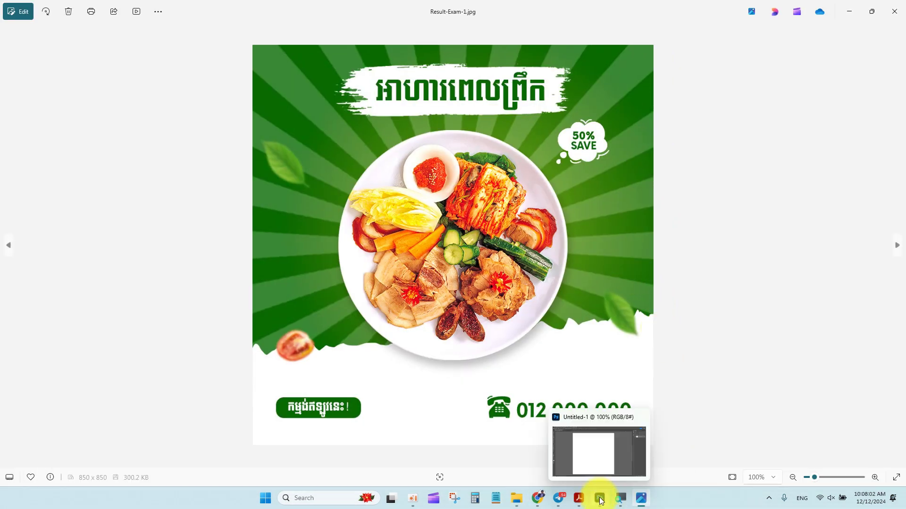
pyautogui.click(599, 499)
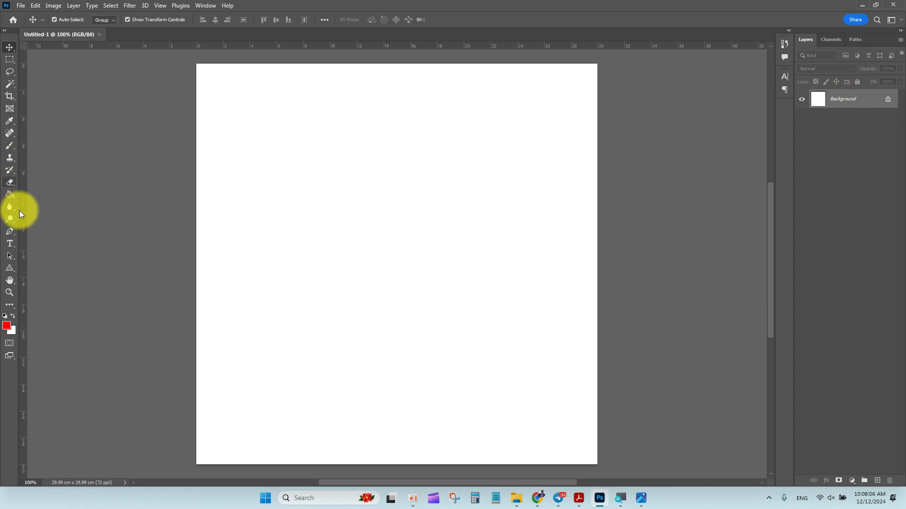
# Try a green radial gradient on the Background layer from the canvas centre to its upper edge, and undo it.
pyautogui.click(47, 194)
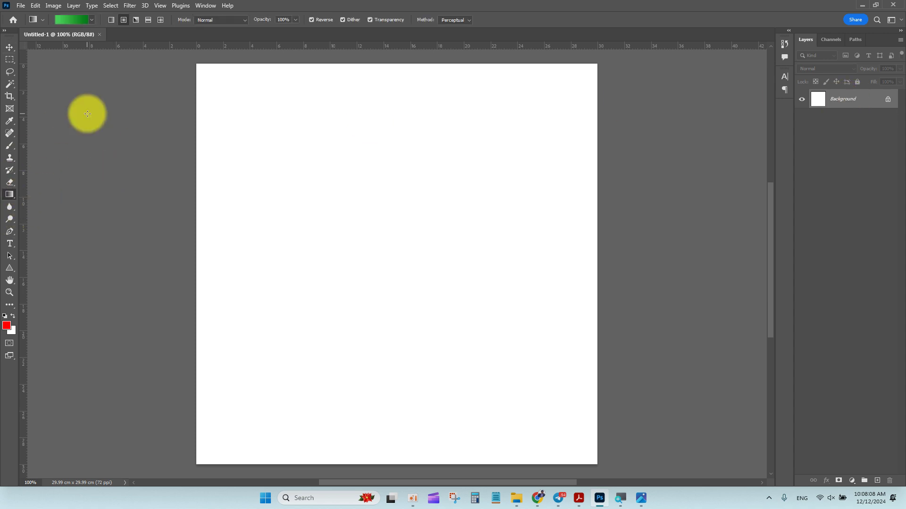
pyautogui.click(72, 21)
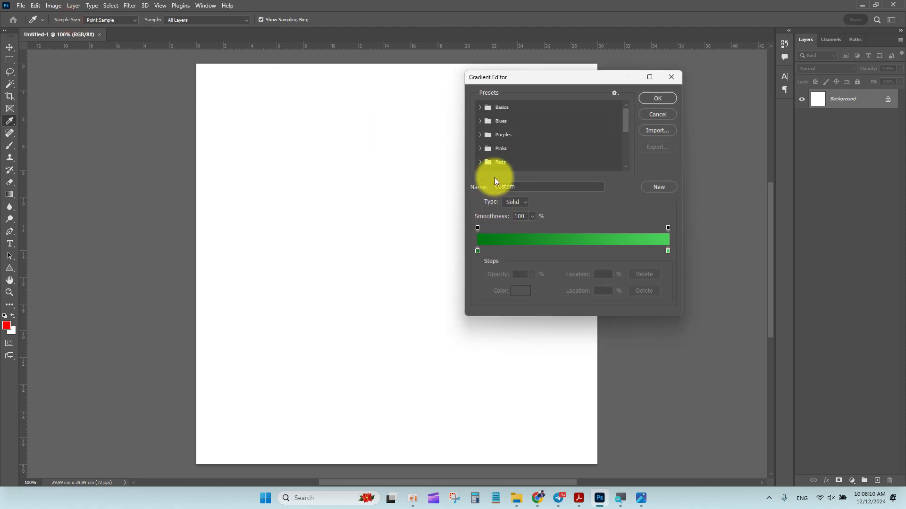
pyautogui.click(662, 116)
pyautogui.moveTo(397, 276); pyautogui.dragTo(400, 66)
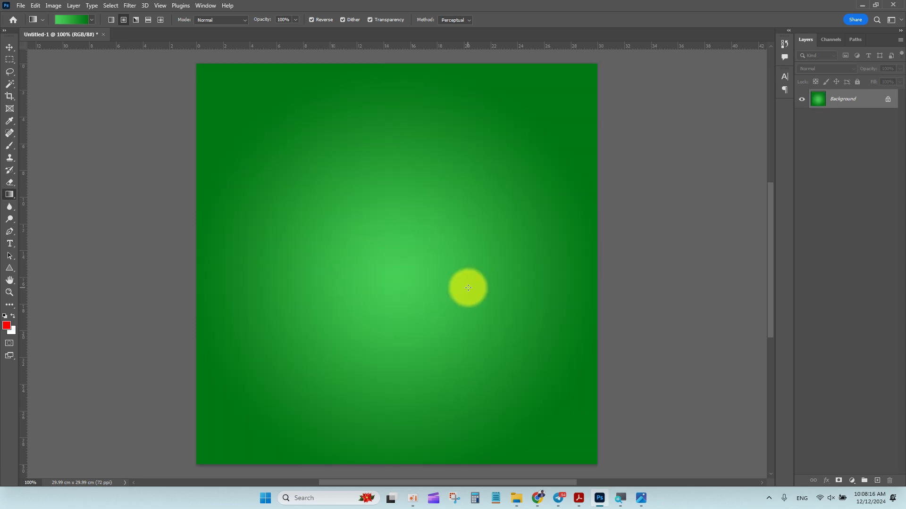
pyautogui.hotkey('ctrl', 'z')
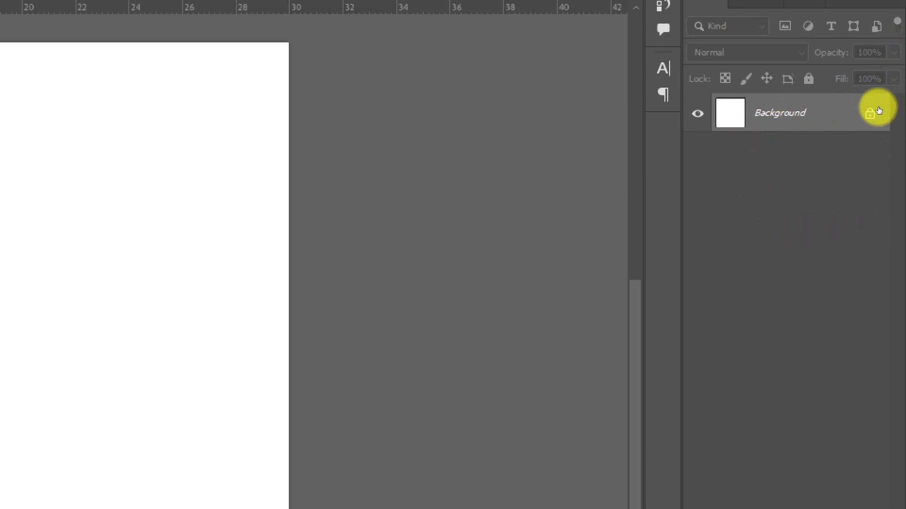
# Unlock the Background layer and add a Gradient Overlay layer style to it.
pyautogui.click(869, 113)
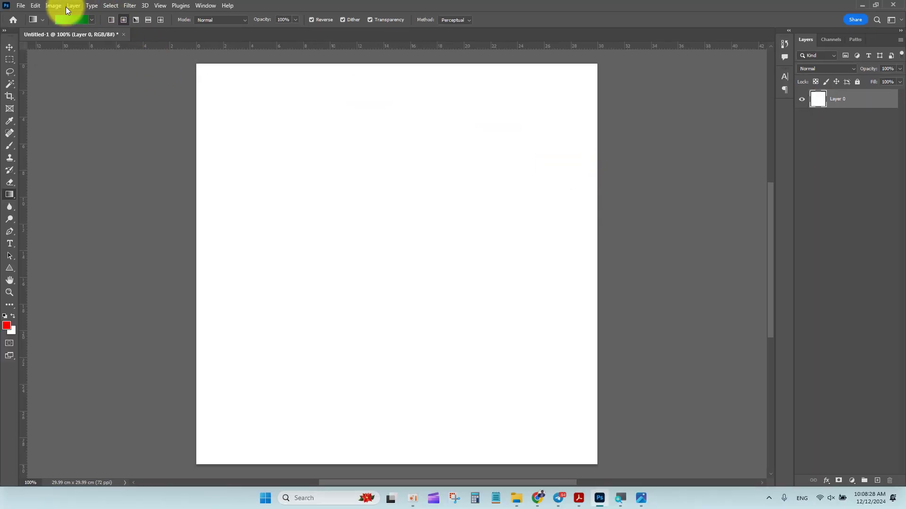
pyautogui.click(72, 6)
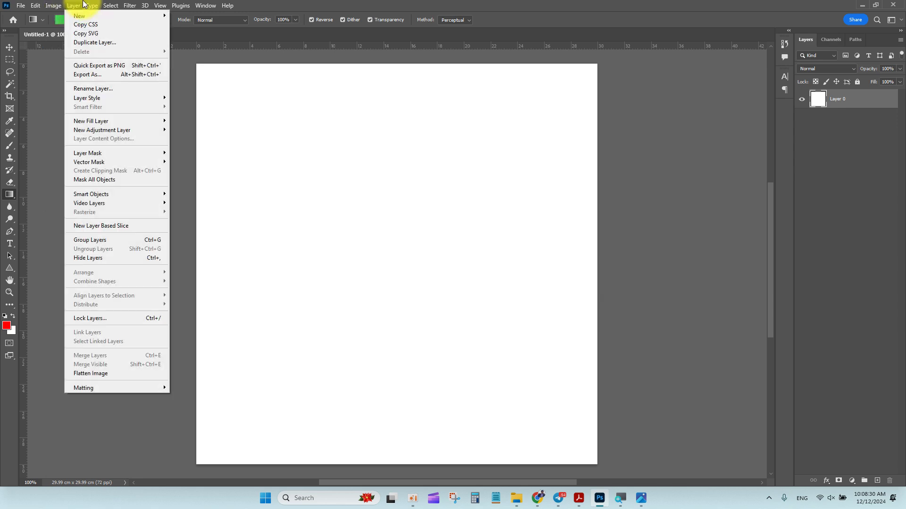
pyautogui.moveTo(112, 98)
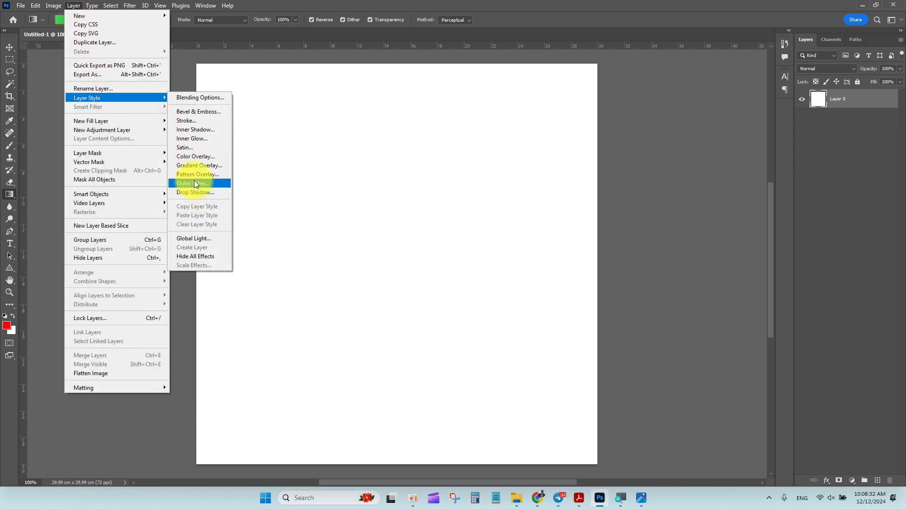
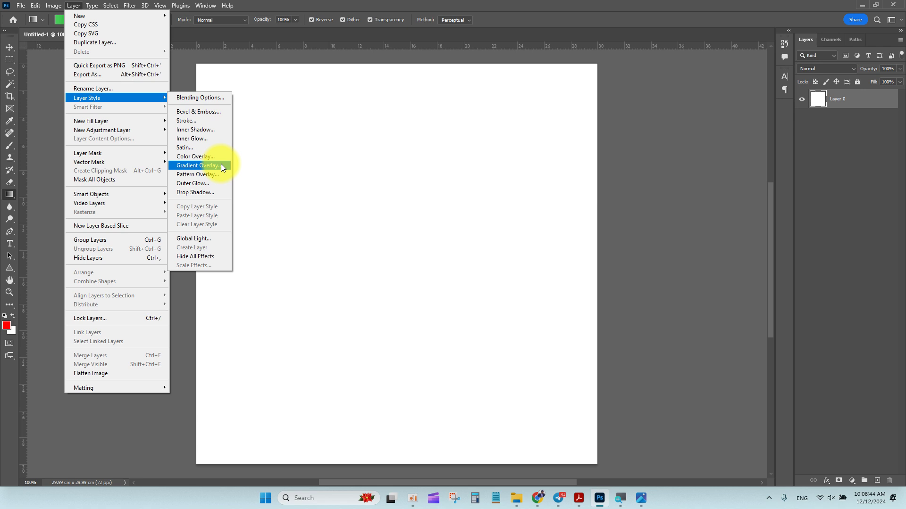
pyautogui.click(204, 165)
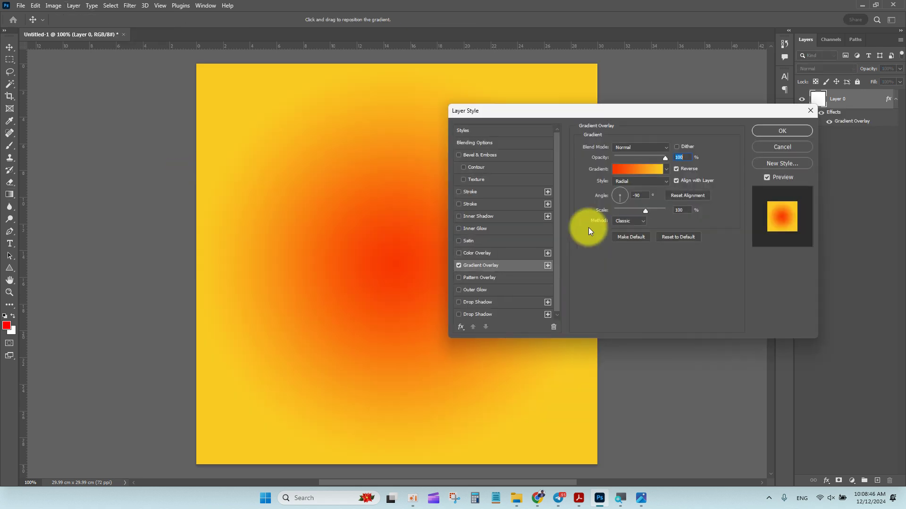
pyautogui.moveTo(583, 115); pyautogui.dragTo(625, 106)
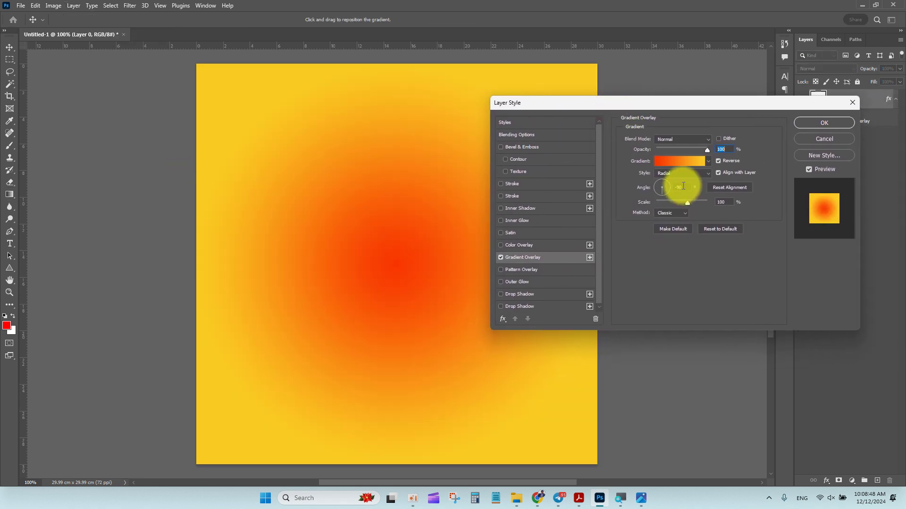
# Set the overlay gradient's colour stop at location 0% to light green 84eb81.
pyautogui.click(675, 163)
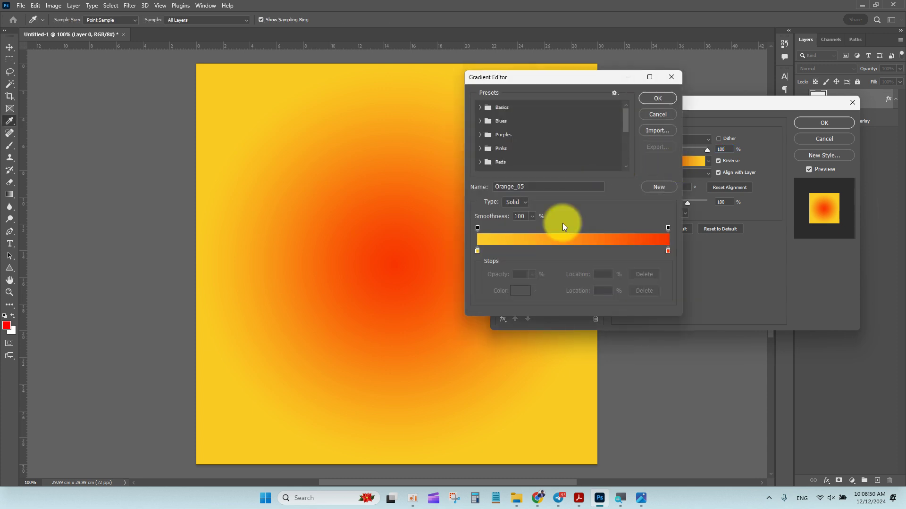
pyautogui.click(478, 252)
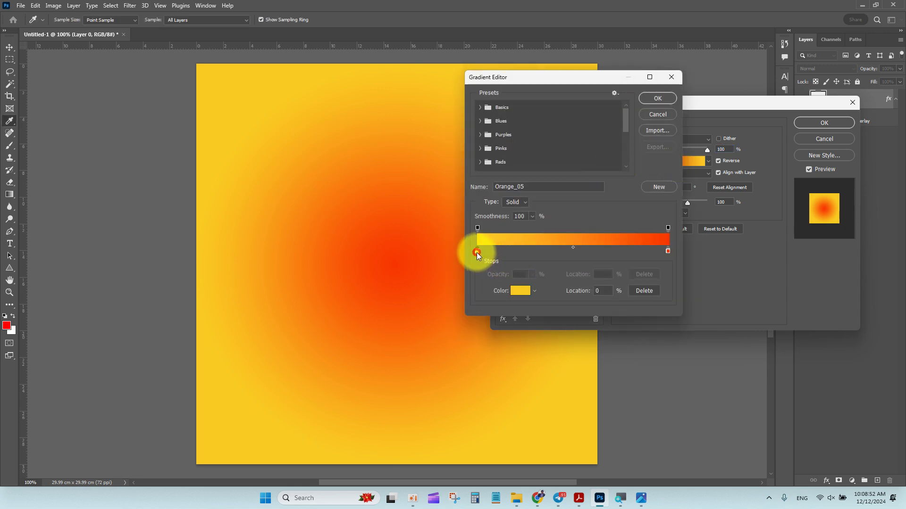
pyautogui.click(519, 292)
pyautogui.moveTo(596, 222); pyautogui.dragTo(604, 209)
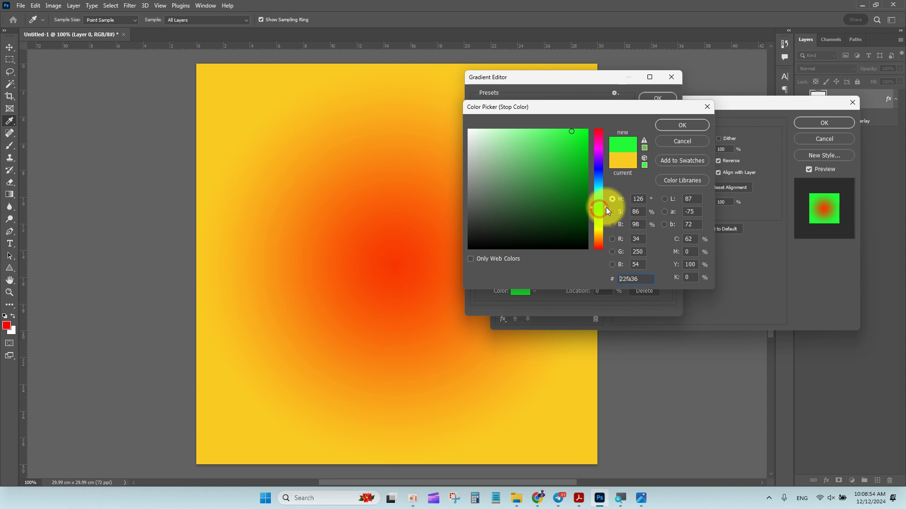
pyautogui.click(521, 129)
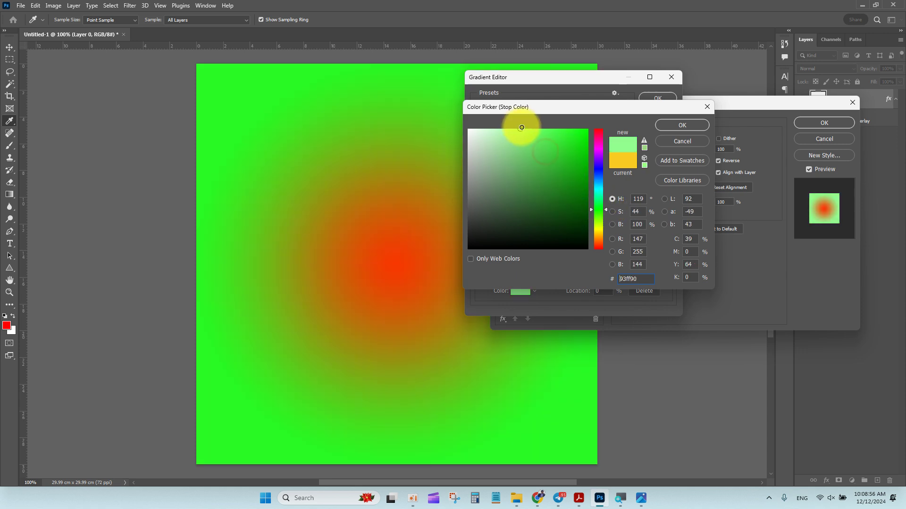
pyautogui.click(522, 138)
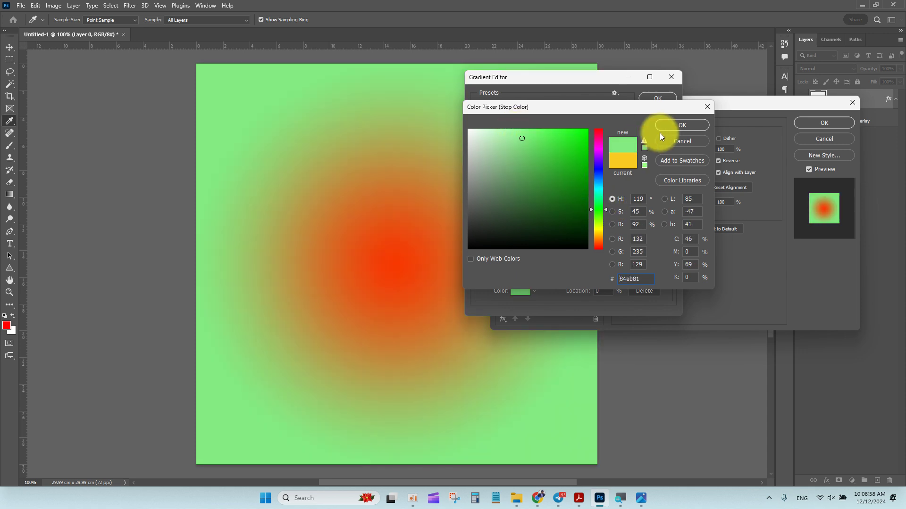
pyautogui.click(675, 125)
# Set the gradient's colour stop at location 100% to dark green 0c6300 and accept the edited gradient.
pyautogui.click(667, 251)
pyautogui.click(519, 290)
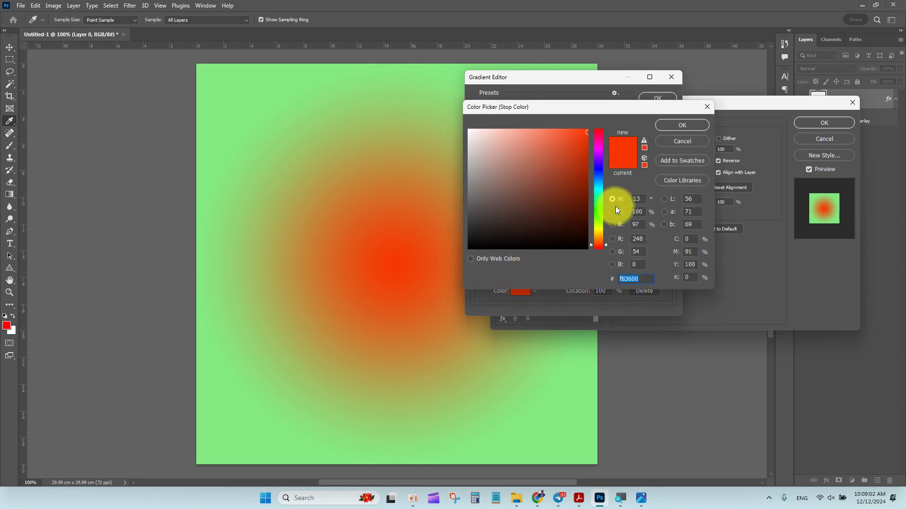
pyautogui.click(599, 212)
pyautogui.click(587, 197)
pyautogui.click(592, 202)
pyautogui.click(679, 126)
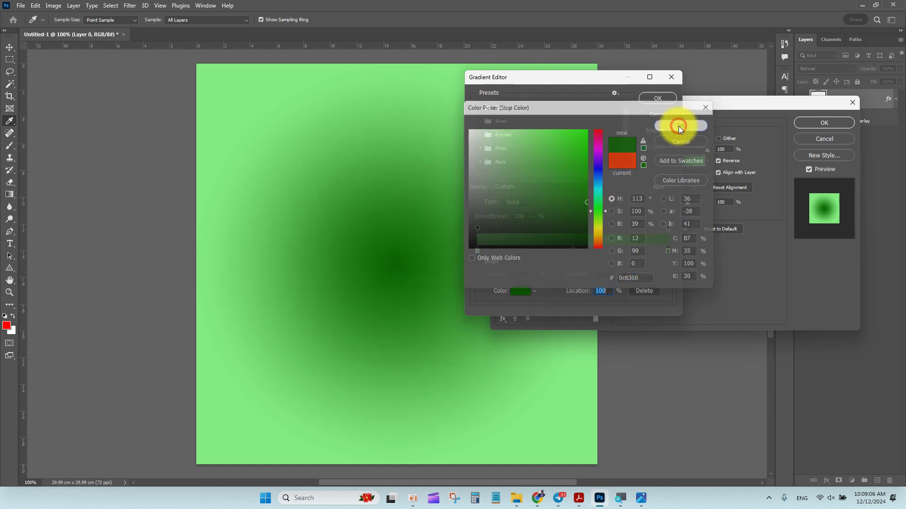
pyautogui.click(660, 100)
# Compare the overlay with and without Reverse, leave Reverse off for a light centre, and apply the layer style.
pyautogui.click(606, 100)
pyautogui.moveTo(577, 101); pyautogui.dragTo(627, 102)
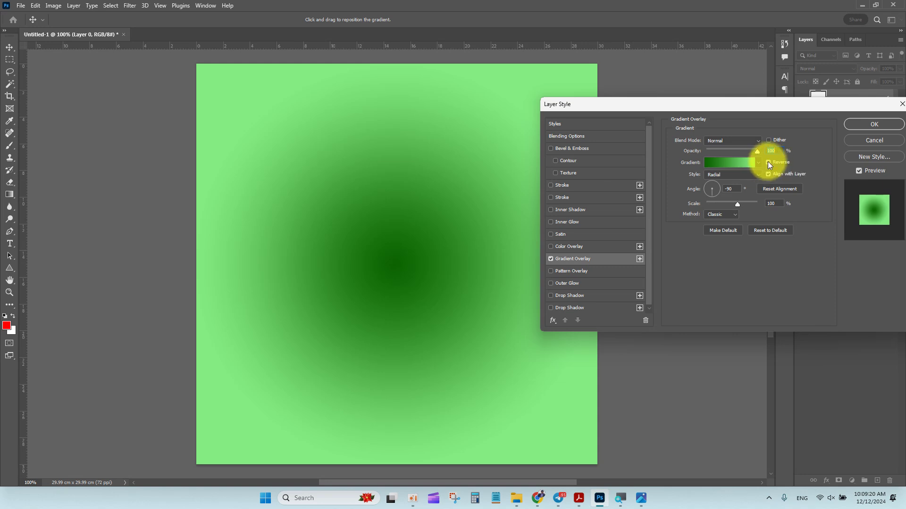
pyautogui.click(769, 162)
pyautogui.click(768, 162)
pyautogui.click(768, 162)
pyautogui.click(768, 163)
pyautogui.click(768, 162)
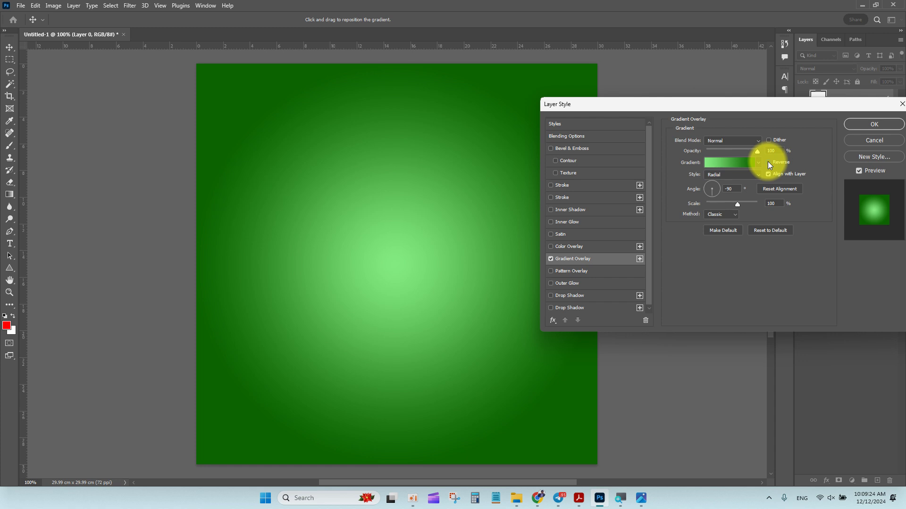
pyautogui.moveTo(740, 108); pyautogui.dragTo(689, 98)
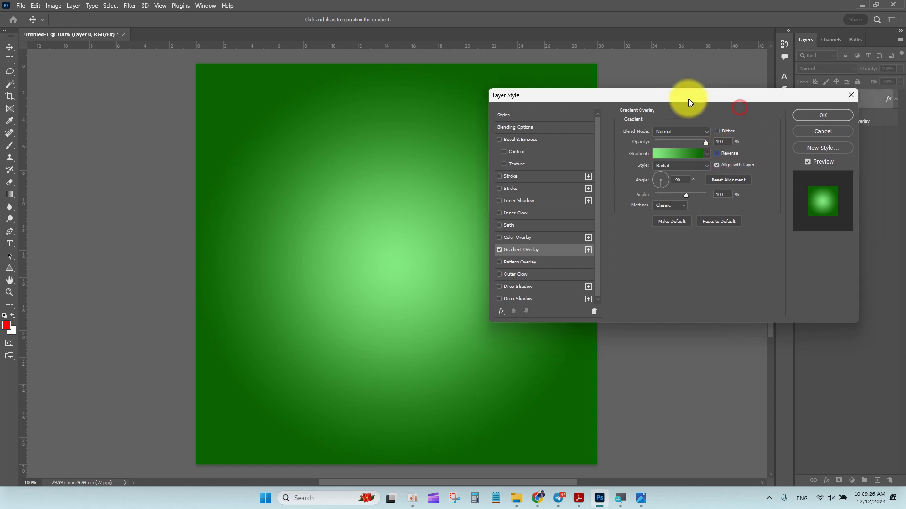
pyautogui.click(819, 117)
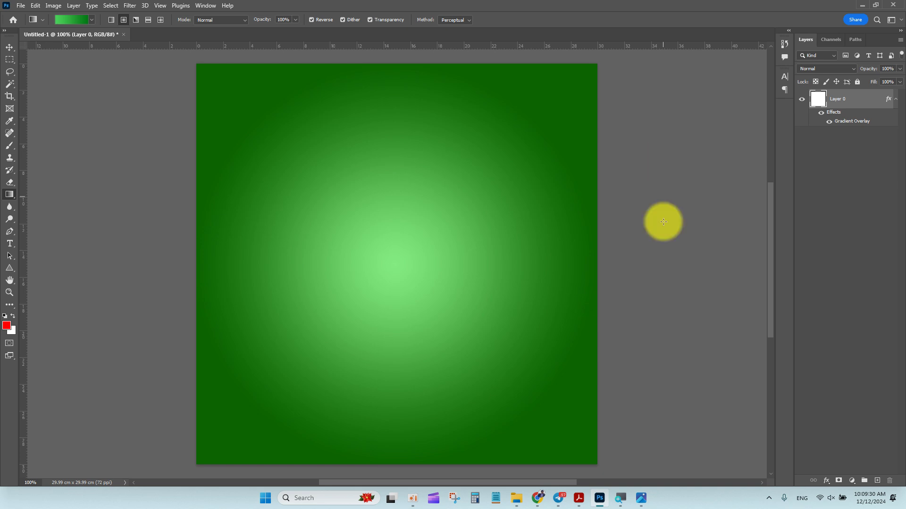
# Review the reference poster Result-Exam-1.jpg and find the Sunburst Brushes photoshop folder among the lesson files, then return to the Photoshop document.
pyautogui.moveTo(516, 500)
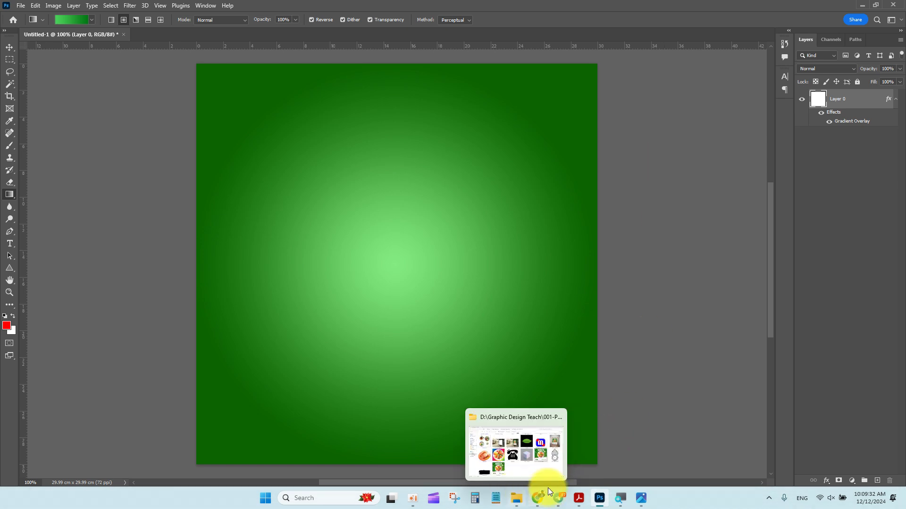
pyautogui.click(645, 503)
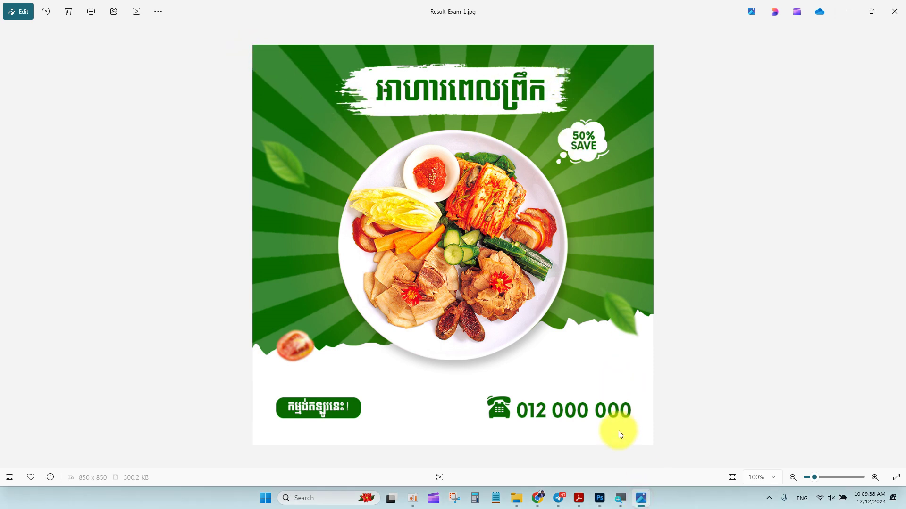
pyautogui.moveTo(608, 496)
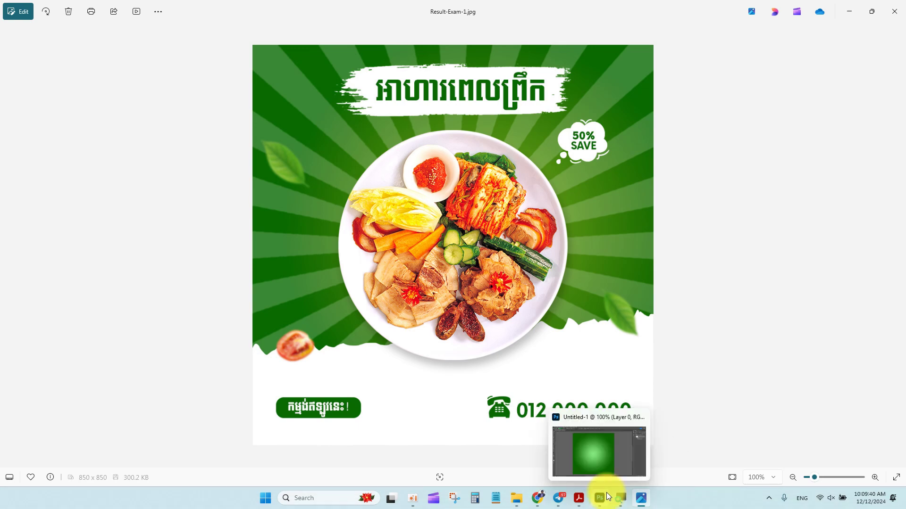
pyautogui.click(517, 500)
pyautogui.click(474, 394)
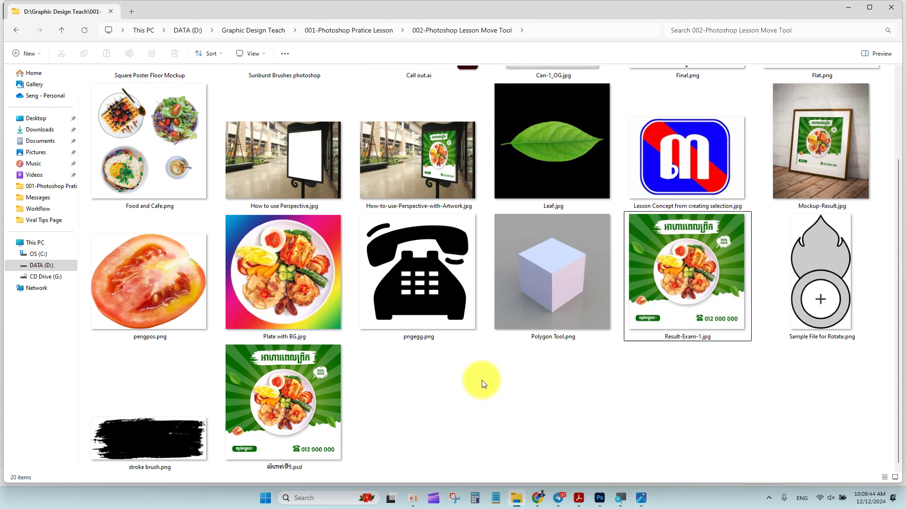
pyautogui.scroll(2, 482, 380)
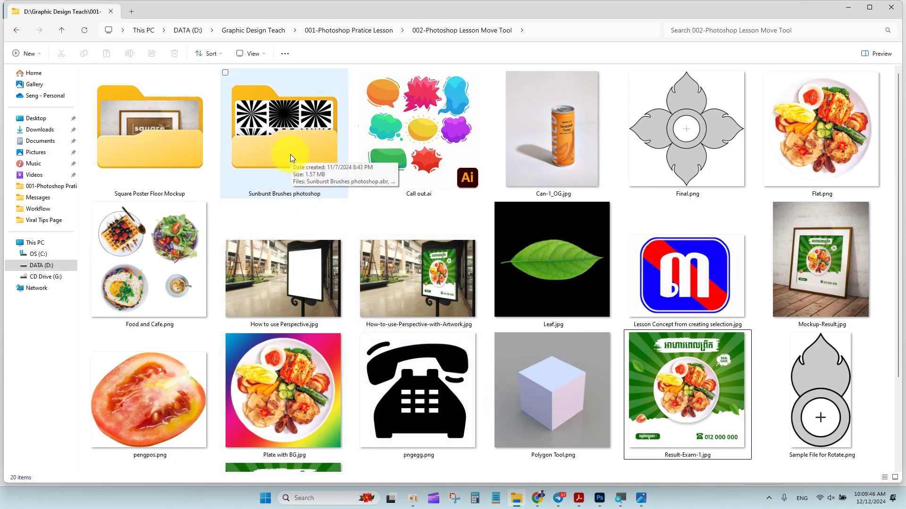
pyautogui.click(302, 148)
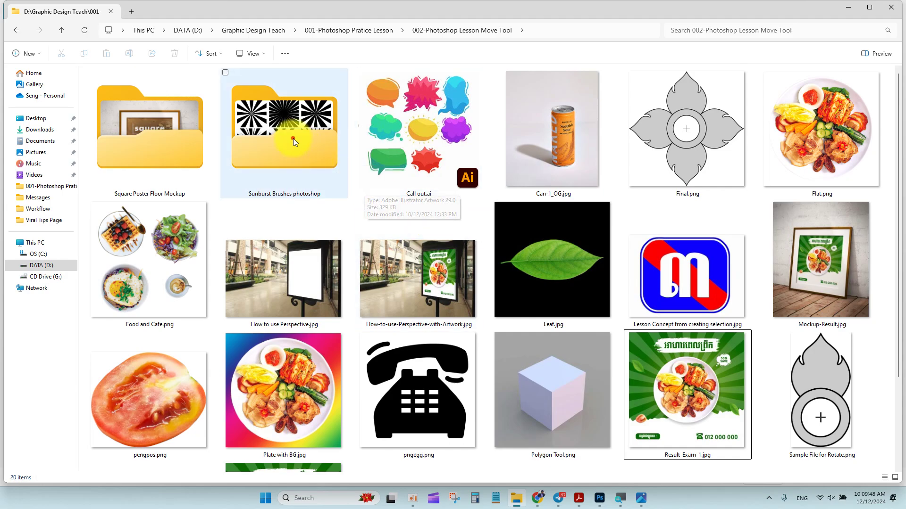
pyautogui.scroll(-2, 607, 381)
pyautogui.click(600, 498)
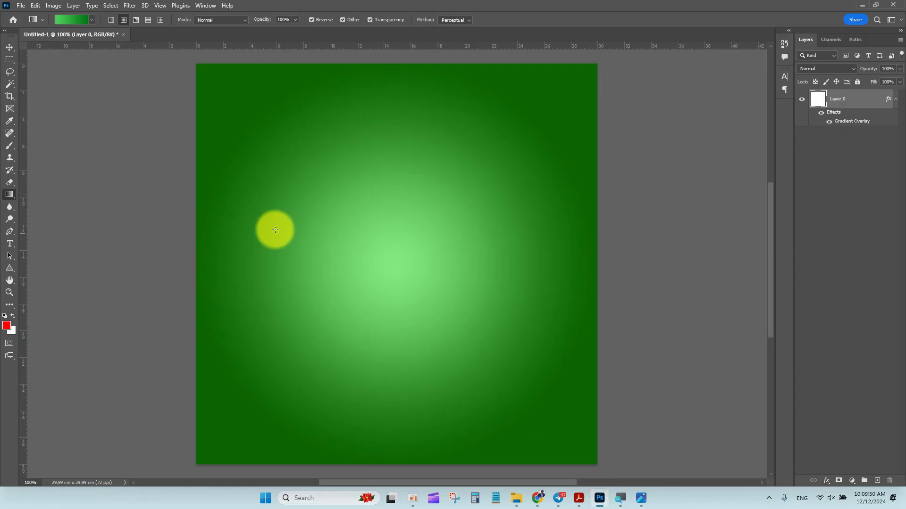
# Choose the Sunburst 2 brush from Sunburst Brushes photoshop 3 and add a new layer above Layer 0, with white as the foreground colour.
pyautogui.press('b')
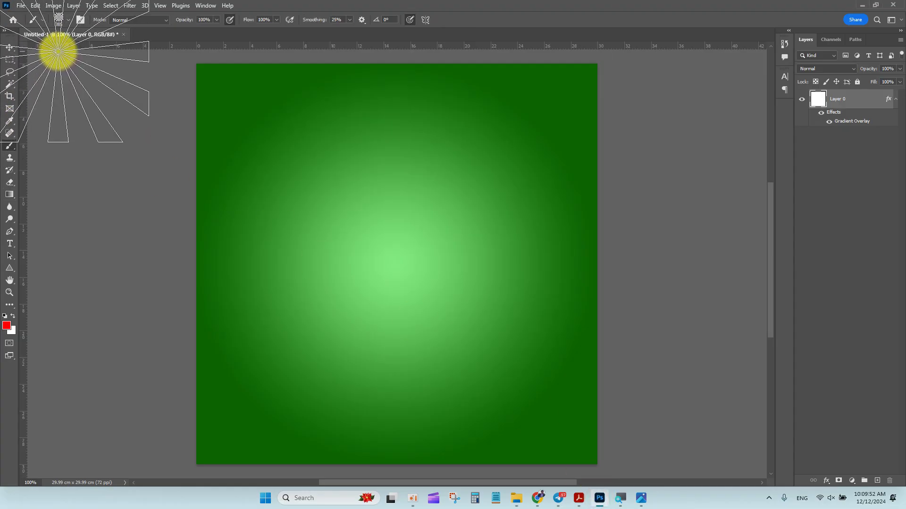
pyautogui.rightClick(9, 148)
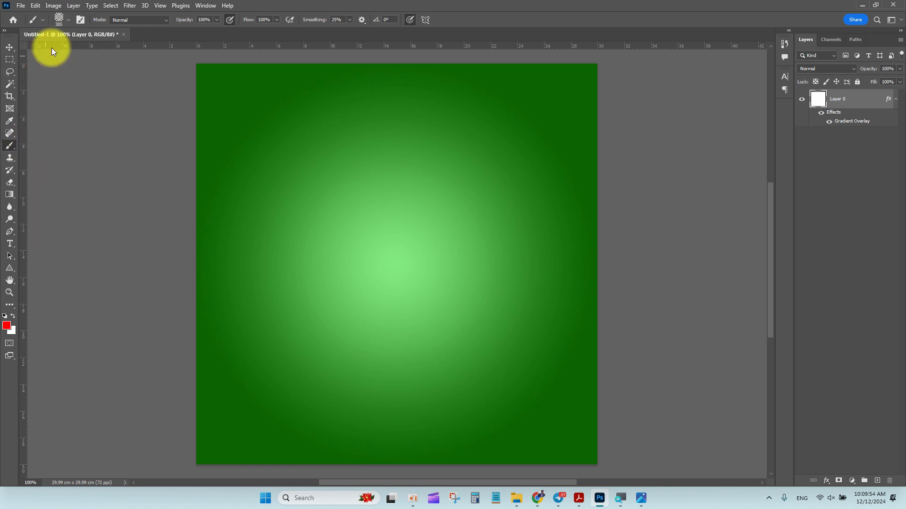
pyautogui.click(67, 21)
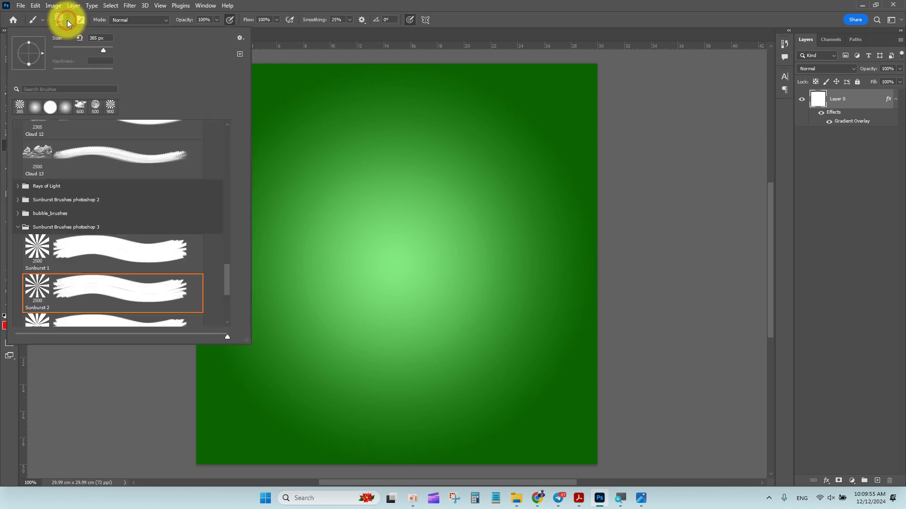
pyautogui.doubleClick(66, 287)
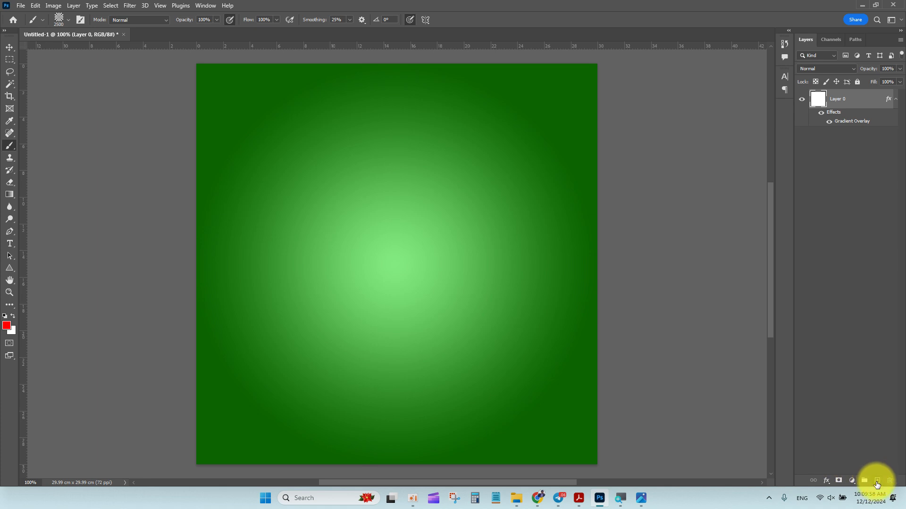
pyautogui.click(877, 480)
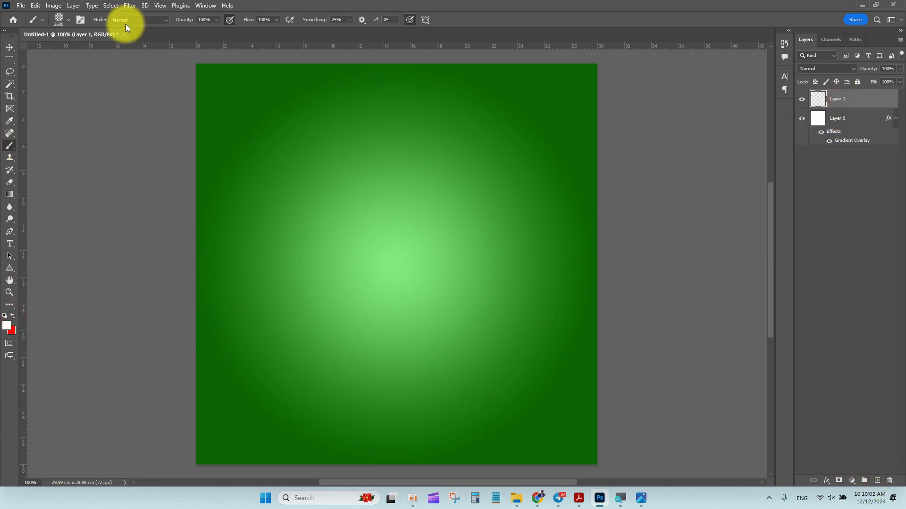
# Reduce the brush size to about 511 px and stamp one white sunburst near the middle of the new layer.
pyautogui.rightClick(391, 181)
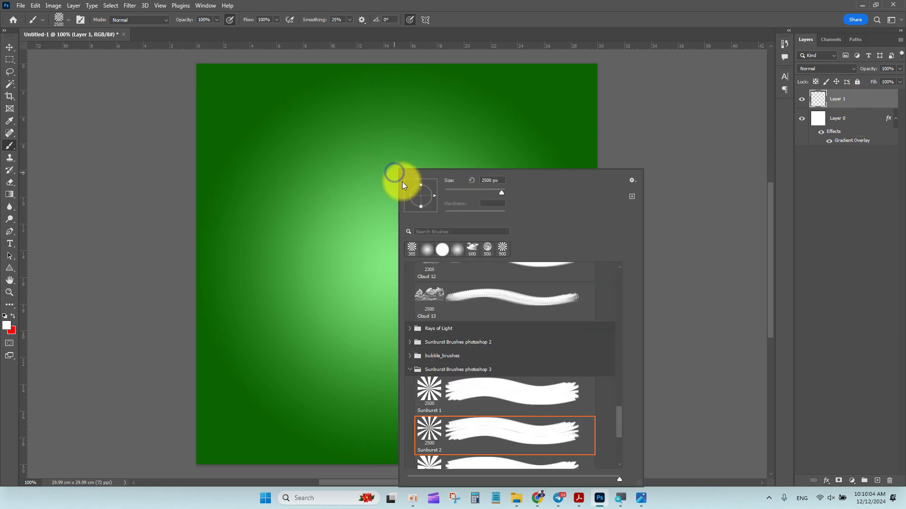
pyautogui.moveTo(492, 189); pyautogui.dragTo(500, 193)
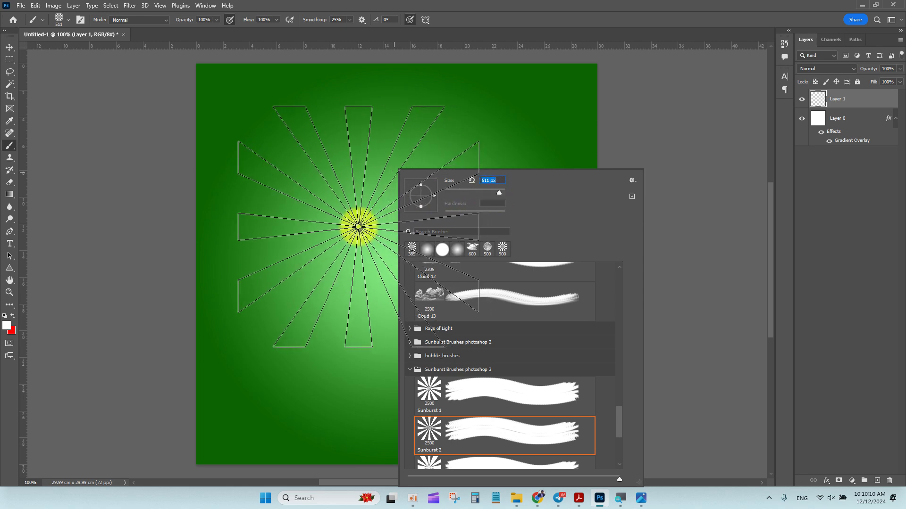
pyautogui.click(349, 254)
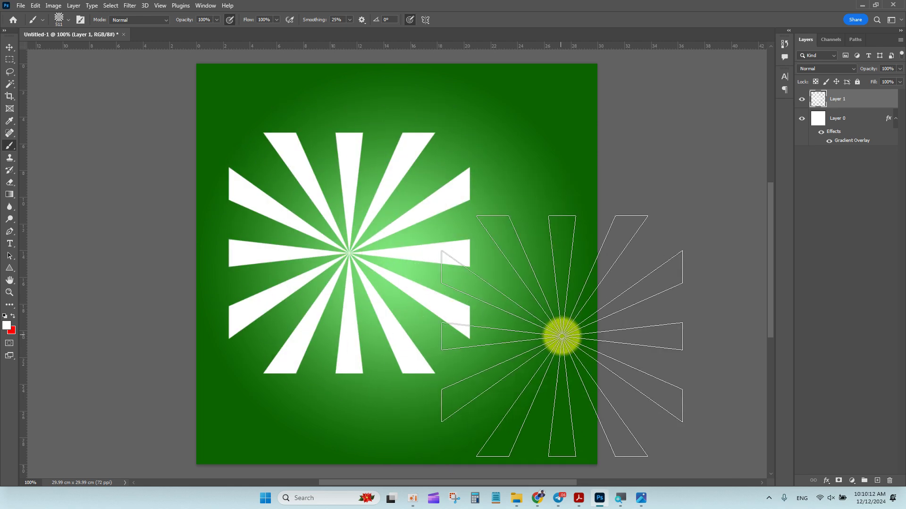
# Move the sunburst to the canvas's upper-left corner and scale it proportionally until it fills the whole canvas.
pyautogui.click(10, 47)
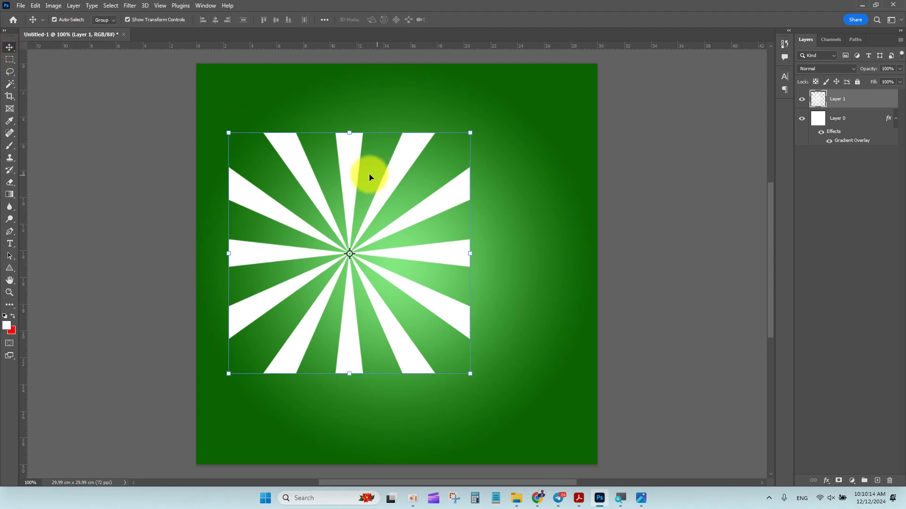
pyautogui.moveTo(307, 176); pyautogui.dragTo(276, 107)
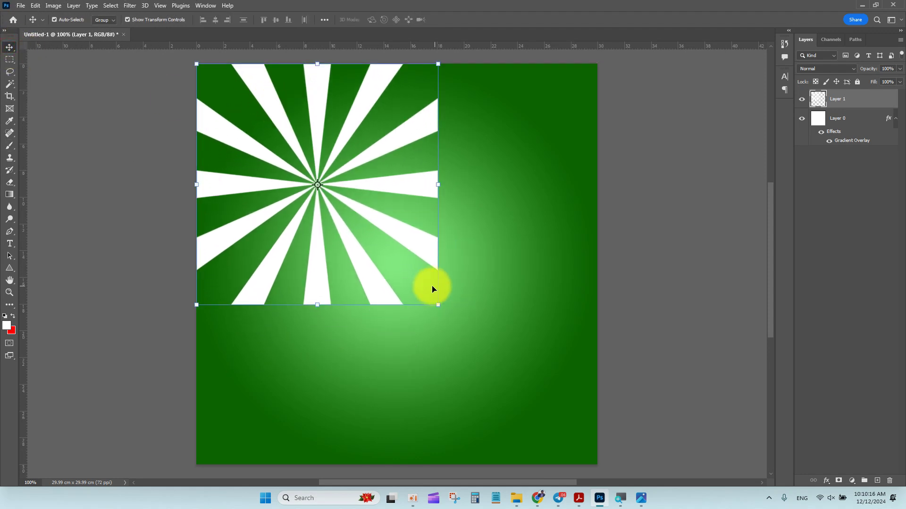
pyautogui.moveTo(437, 304); pyautogui.dragTo(597, 470)
pyautogui.click(469, 21)
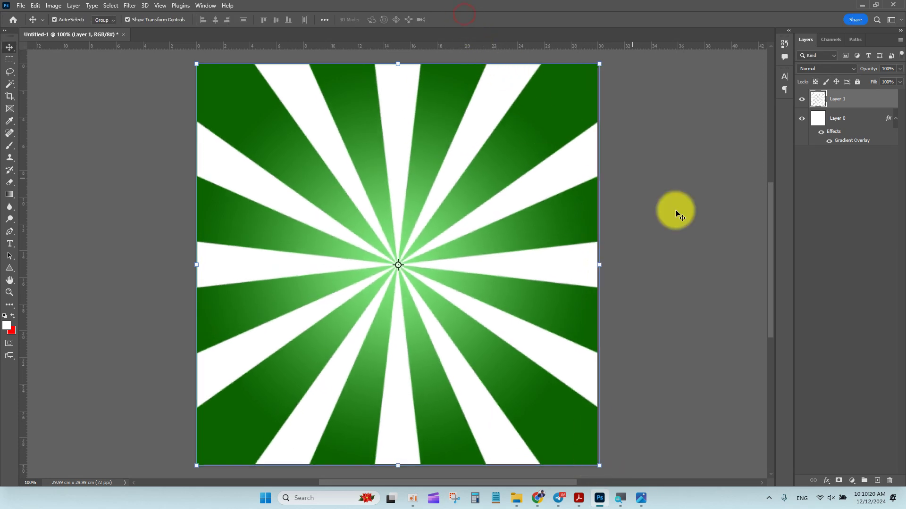
# Enlarge the sunburst from its centre to about 32 cm wide so it extends slightly past every canvas edge.
pyautogui.hotkey('ctrl', '-')
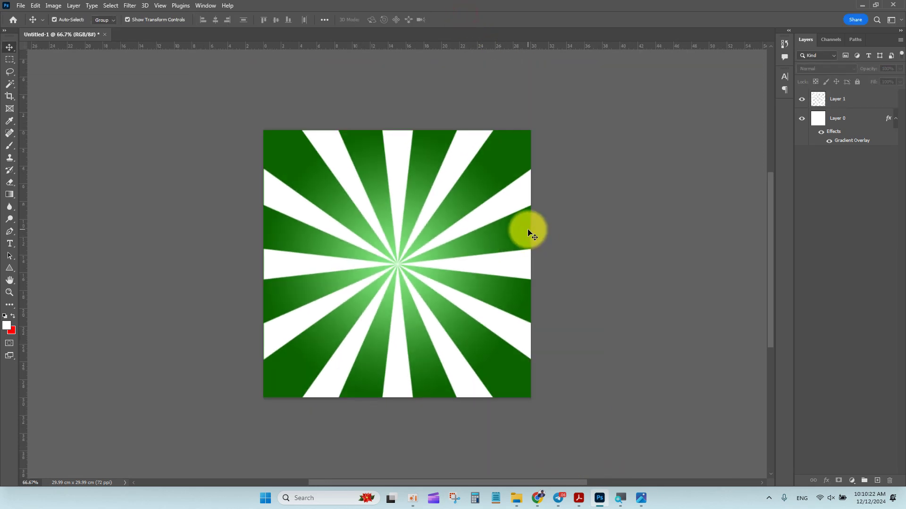
pyautogui.hotkey('ctrl', 't')
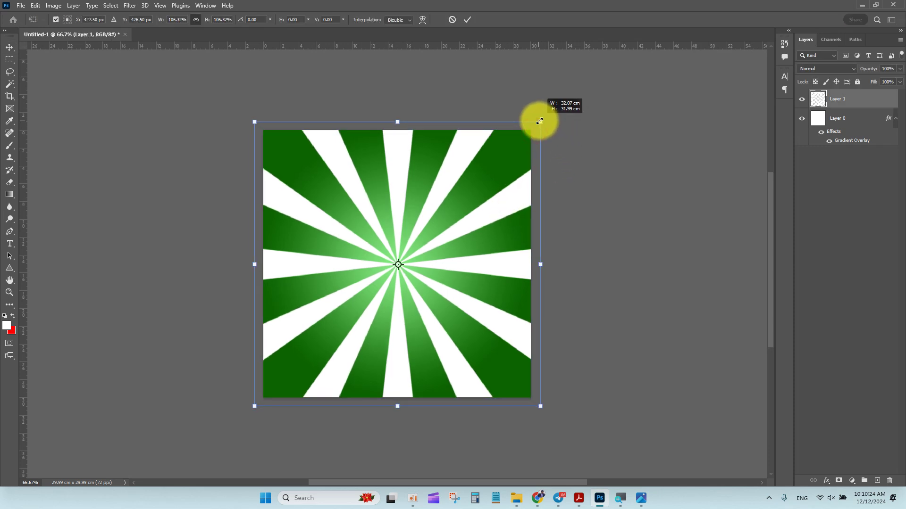
pyautogui.click(467, 19)
pyautogui.click(629, 149)
pyautogui.click(525, 222)
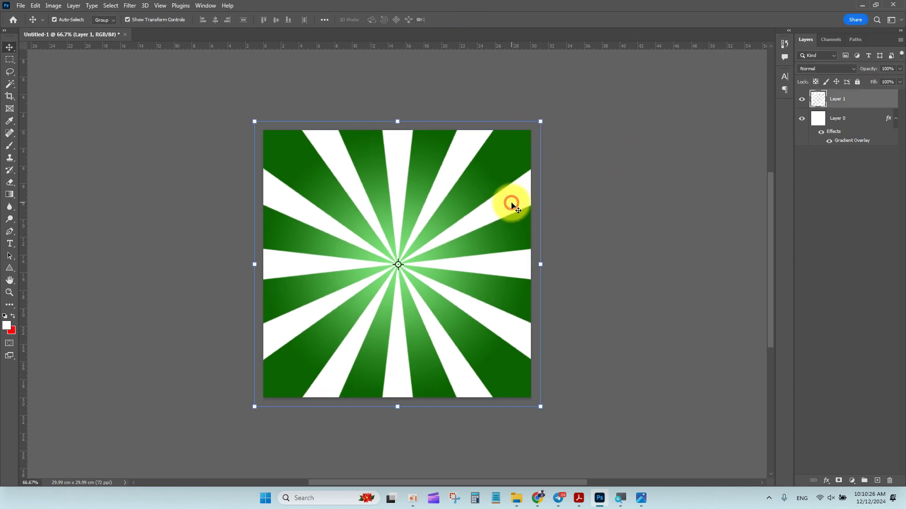
# Set the sunburst layer's opacity to 20%.
pyautogui.click(892, 69)
pyautogui.write('30')
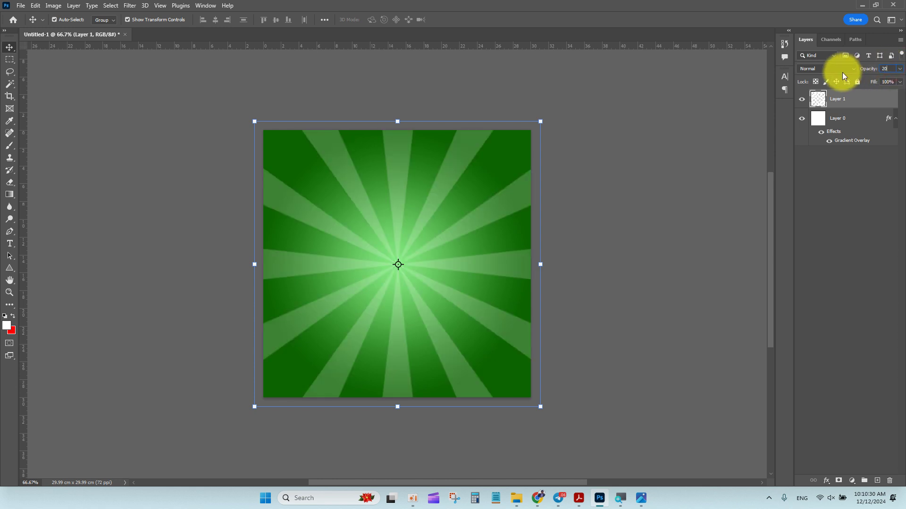
pyautogui.click(668, 207)
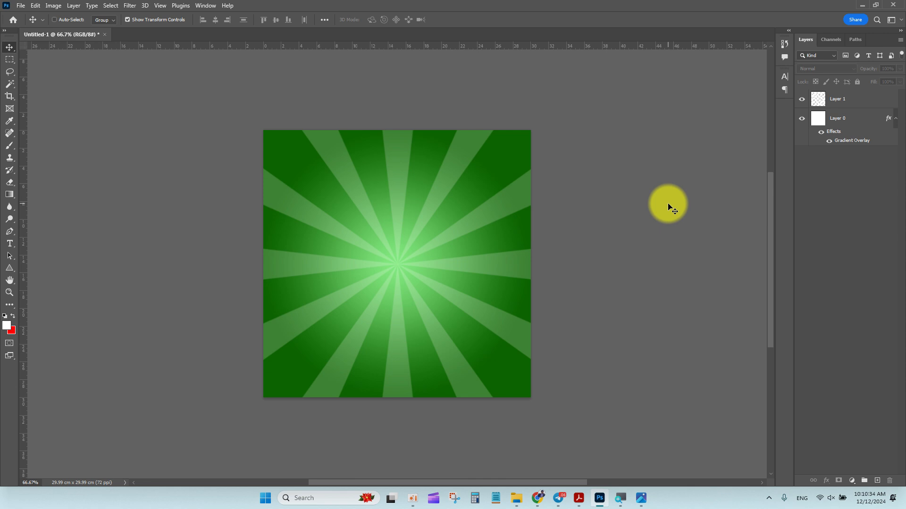
pyautogui.hotkey('ctrl', '0')
# Raise the sunburst layer's opacity to 100% to show solid white rays.
pyautogui.click(847, 98)
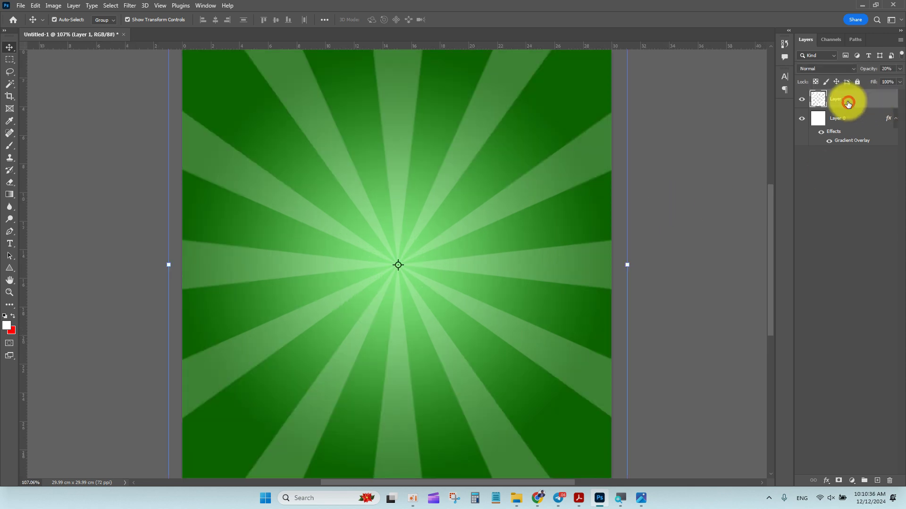
pyautogui.click(900, 68)
pyautogui.click(898, 80)
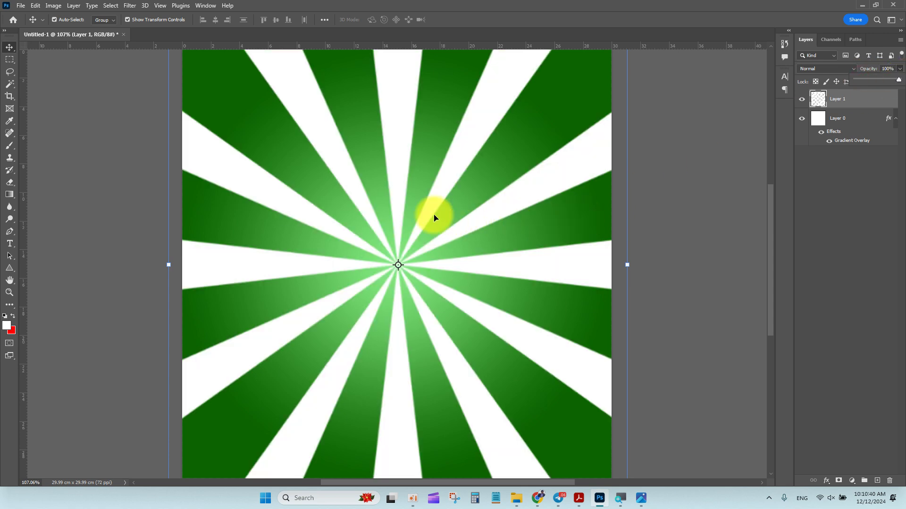
# Place Plate with BG.jpg from the lesson folder at the centre of the poster and scale it to leave the rays showing around it.
pyautogui.click(516, 498)
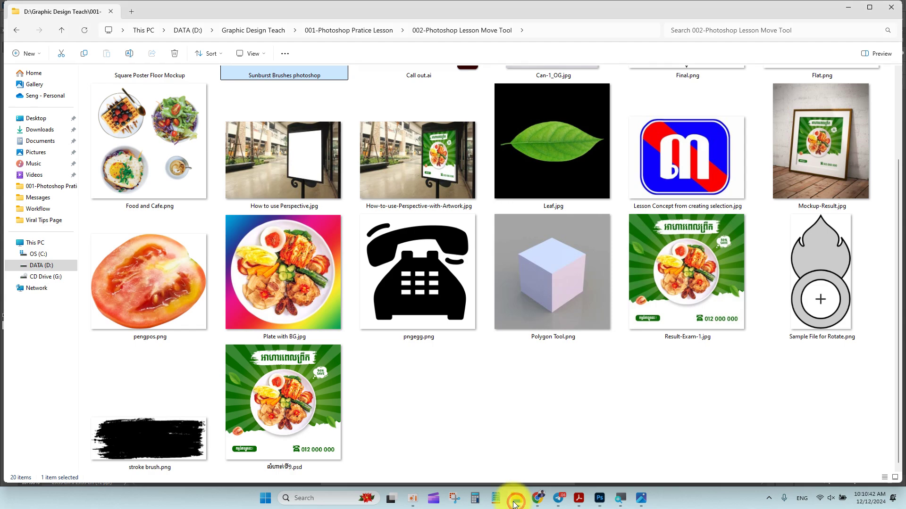
pyautogui.moveTo(296, 296); pyautogui.dragTo(446, 325)
pyautogui.moveTo(532, 129); pyautogui.dragTo(557, 113)
pyautogui.click(467, 19)
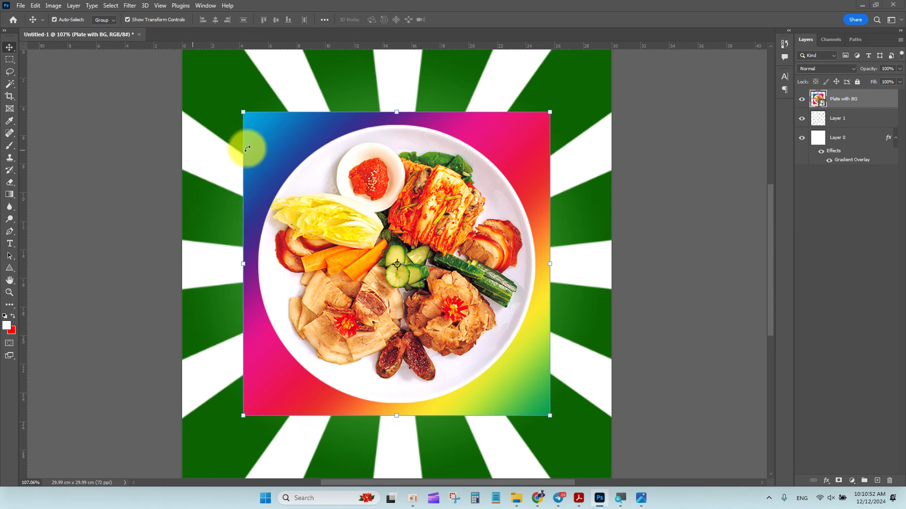
# Restore the opacity of Layer 1, the sunburst, to 20%.
pyautogui.click(836, 124)
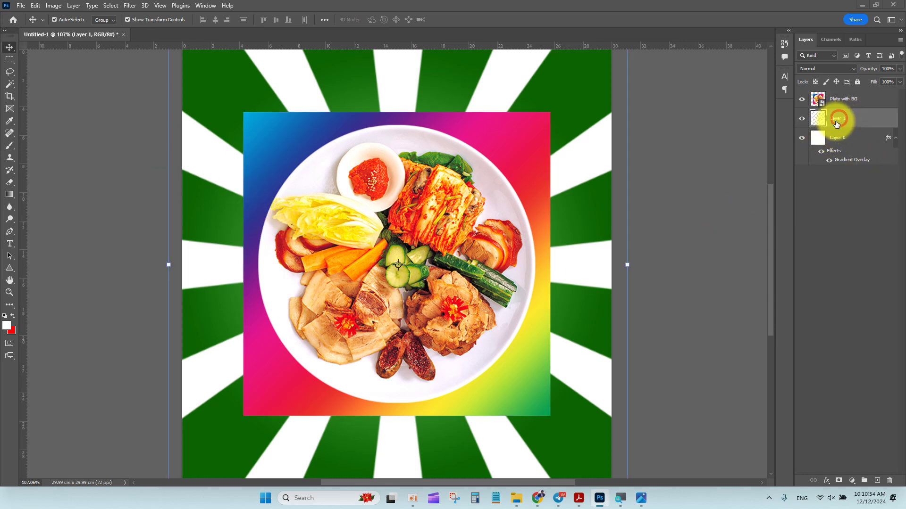
pyautogui.click(889, 68)
pyautogui.write('30')
pyautogui.press('Return')
pyautogui.click(702, 225)
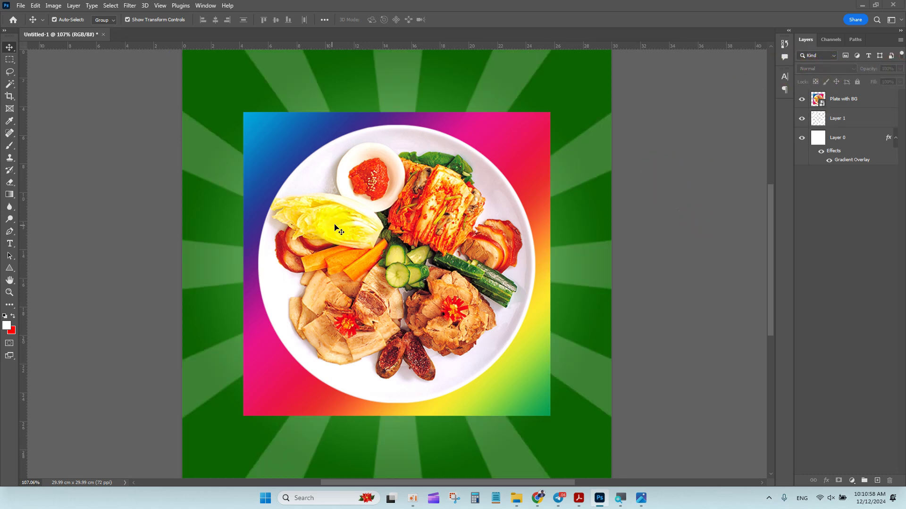
# Delete the Plate with BG layer.
pyautogui.click(835, 99)
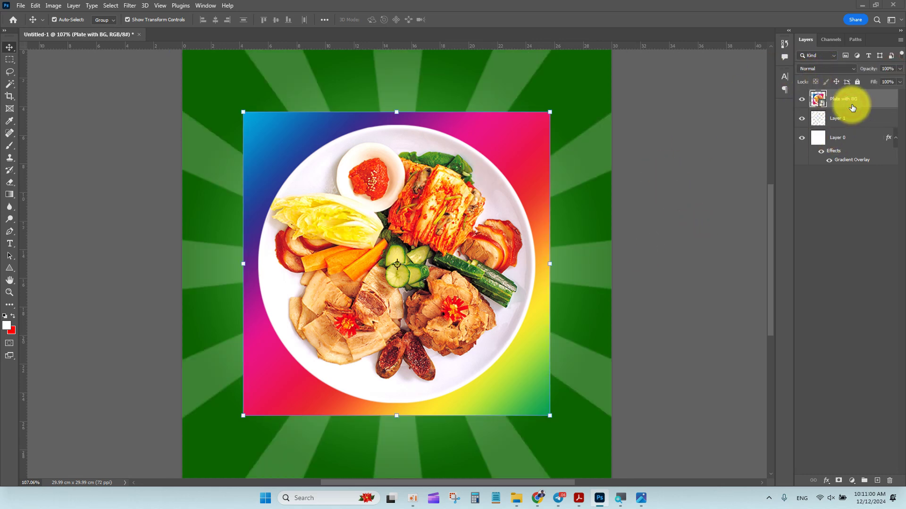
pyautogui.press('Delete')
pyautogui.click(668, 170)
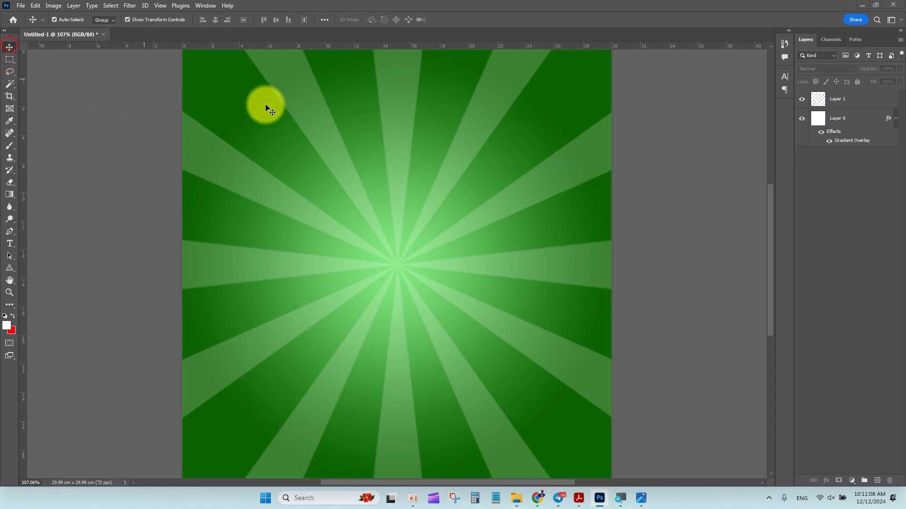
# Try moving the sunburst and background layers with the Move tool, and undo the moves.
pyautogui.moveTo(302, 115); pyautogui.dragTo(418, 239)
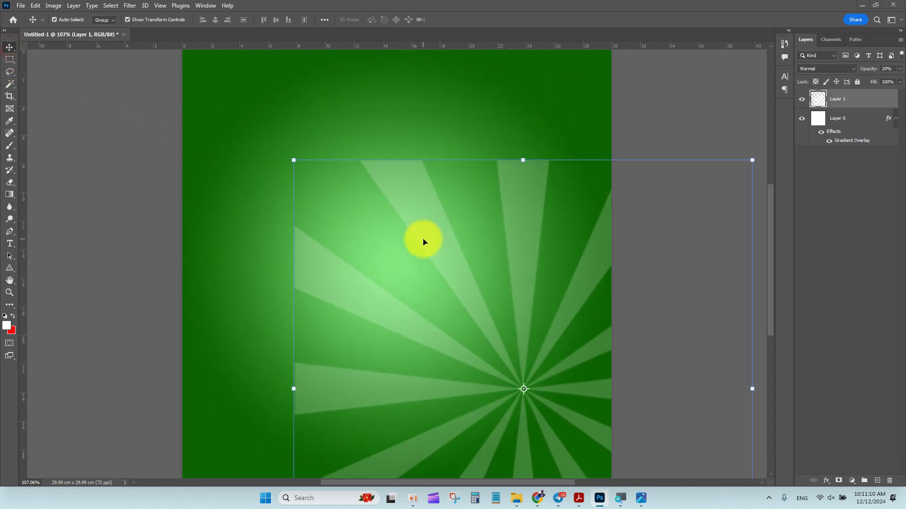
pyautogui.moveTo(257, 189); pyautogui.dragTo(484, 210)
pyautogui.hotkey('ctrl', 'z')
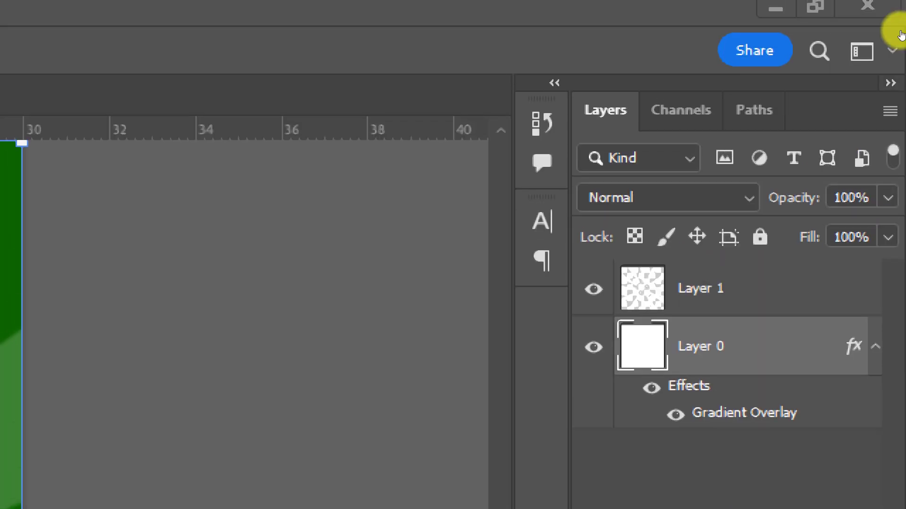
# Lock Layer 0, the gradient background, and Layer 1, the sunburst.
pyautogui.hotkey('ctrl', '/')
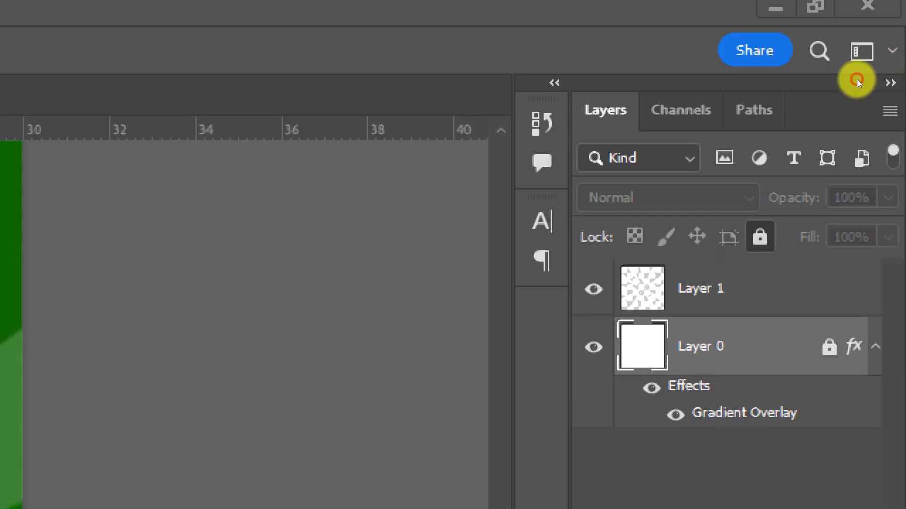
pyautogui.hotkey('alt', ']')
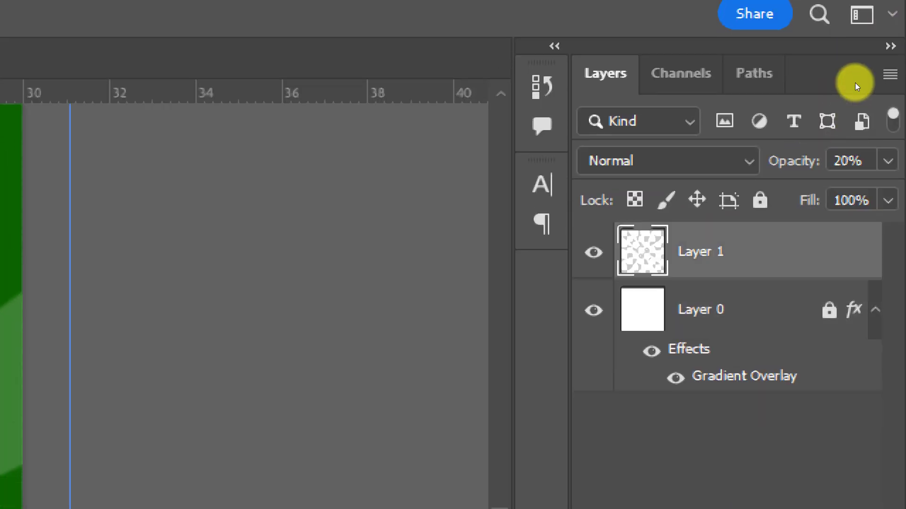
pyautogui.hotkey('ctrl', '/')
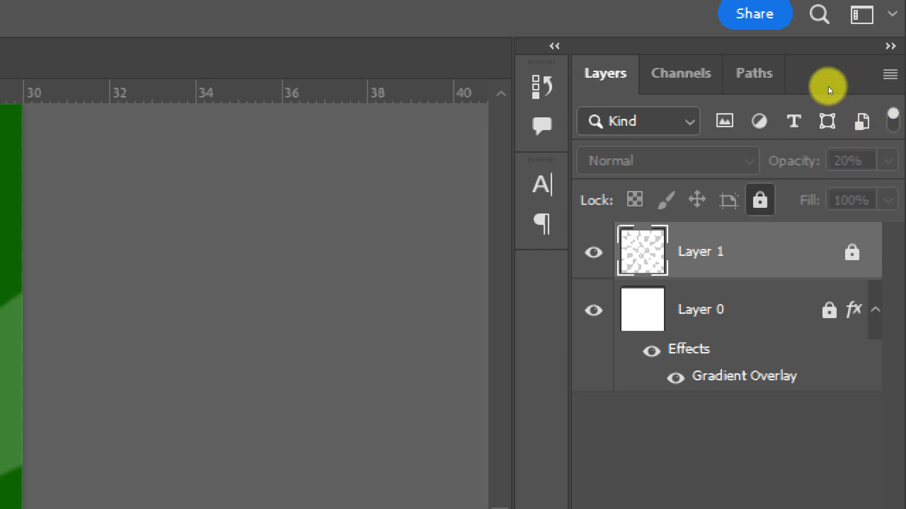
pyautogui.hotkey('ctrl', '/')
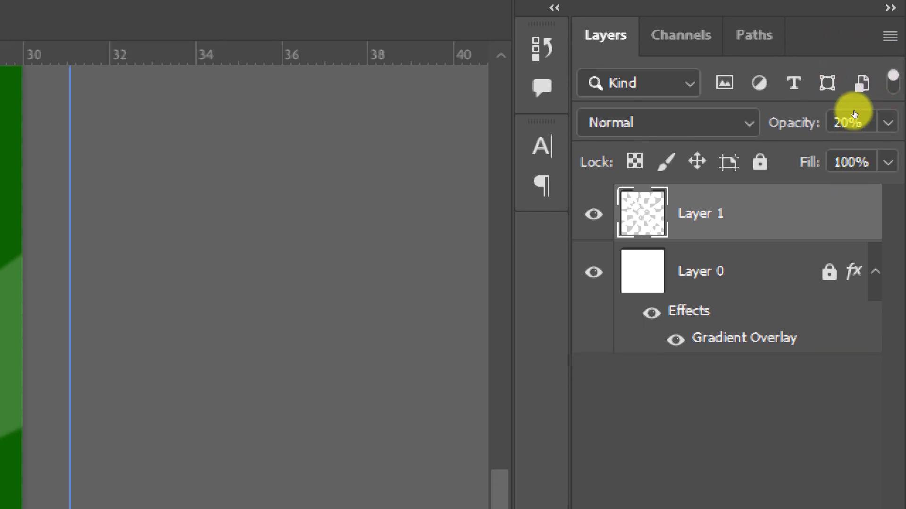
pyautogui.hotkey('ctrl', '/')
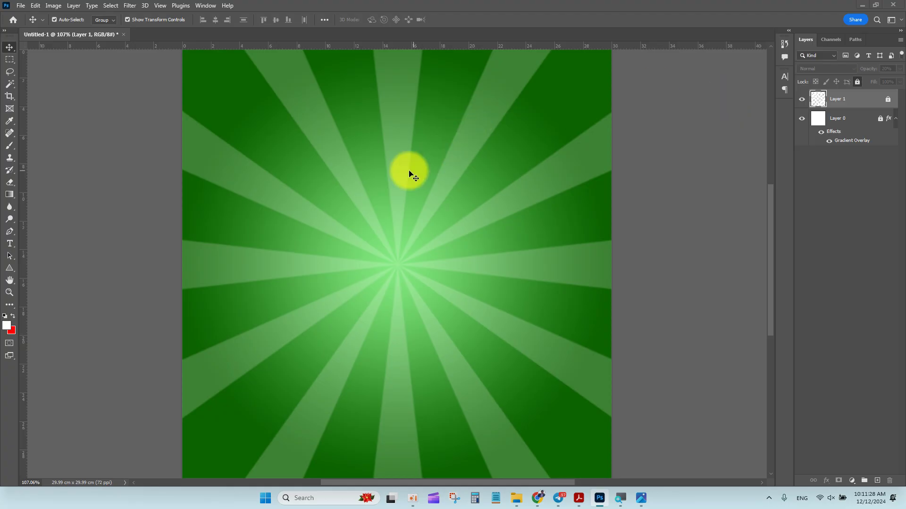
# Try to move the locked sunburst and background layers with the Move tool.
pyautogui.moveTo(392, 153); pyautogui.dragTo(460, 150)
pyautogui.moveTo(380, 231); pyautogui.dragTo(515, 321)
pyautogui.moveTo(408, 314); pyautogui.dragTo(429, 196)
pyautogui.moveTo(360, 196); pyautogui.dragTo(449, 271)
pyautogui.moveTo(349, 183); pyautogui.dragTo(448, 355)
pyautogui.moveTo(449, 356); pyautogui.dragTo(467, 376)
# Place Plate with BG.jpg from the lesson folder near the poster's centre and enlarge it slightly, leaving the rays showing around it.
pyautogui.moveTo(518, 506)
pyautogui.click(473, 439)
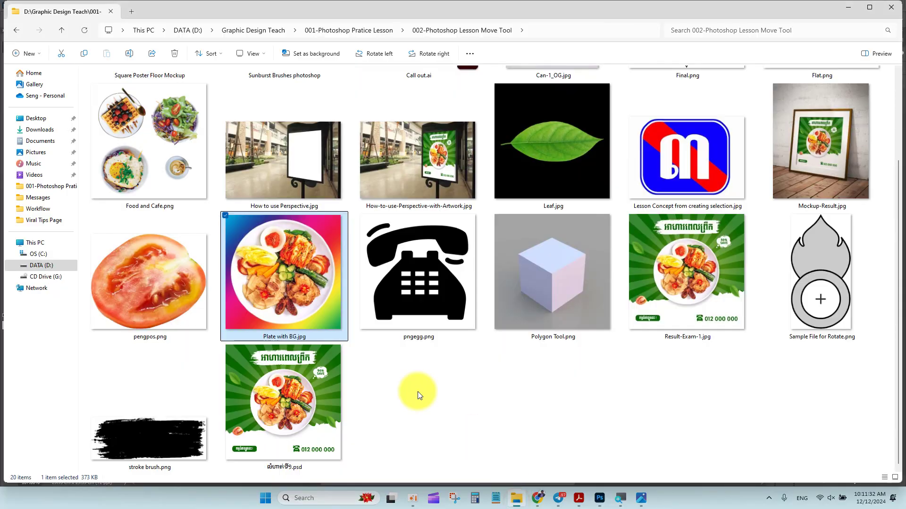
pyautogui.moveTo(297, 298); pyautogui.dragTo(502, 222)
pyautogui.moveTo(531, 129); pyautogui.dragTo(556, 131)
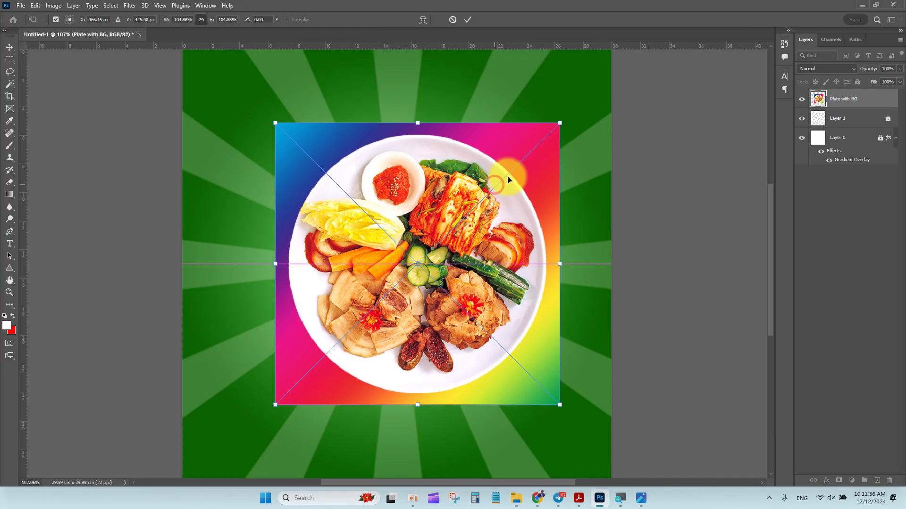
pyautogui.click(468, 22)
pyautogui.moveTo(466, 235); pyautogui.dragTo(447, 222)
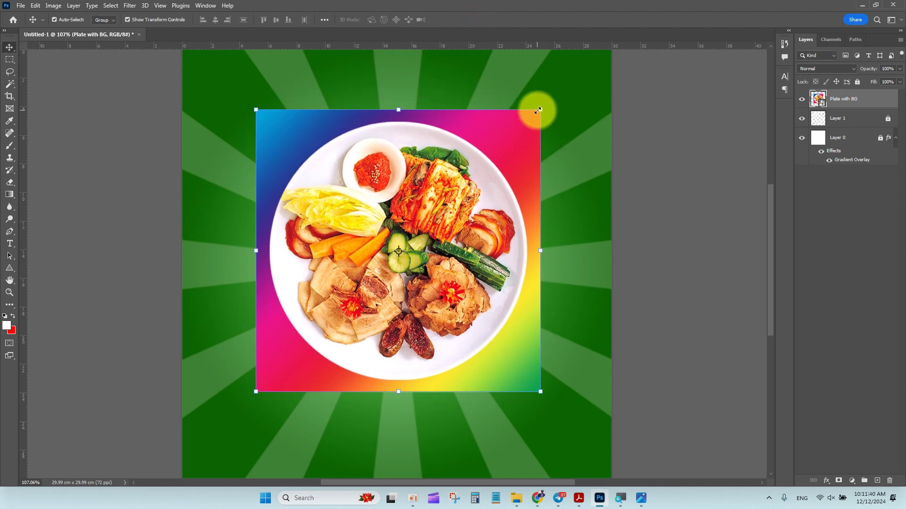
pyautogui.moveTo(537, 111); pyautogui.dragTo(550, 98)
pyautogui.click(240, 124)
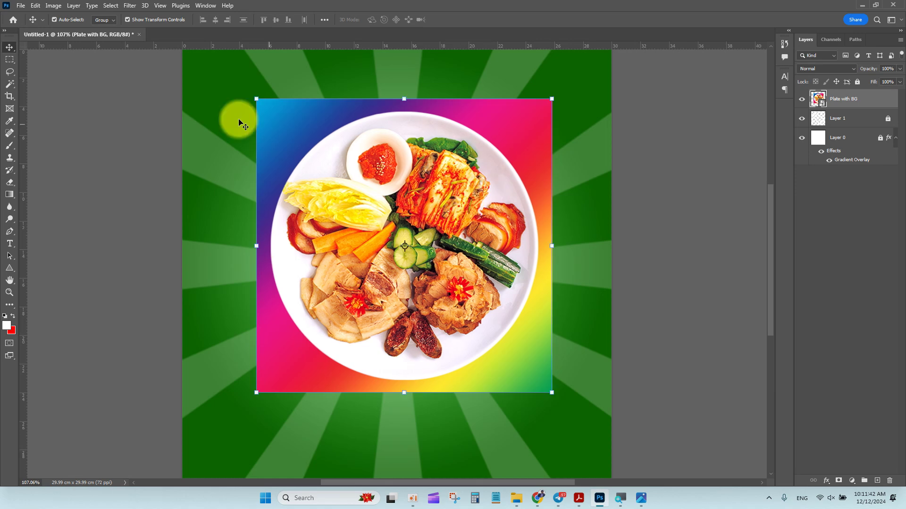
# Try a rectangular marquee selection over the plate and deselect it.
pyautogui.click(9, 59)
pyautogui.moveTo(294, 136); pyautogui.dragTo(514, 299)
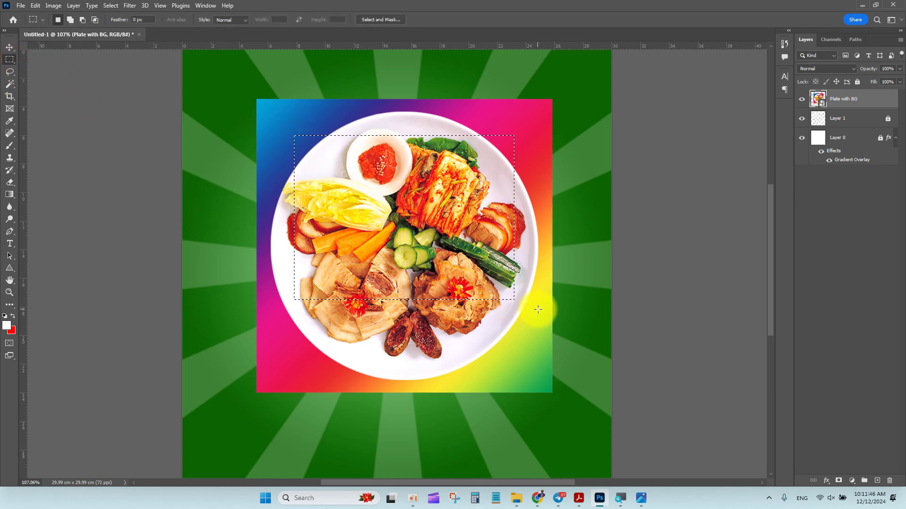
pyautogui.click(490, 265)
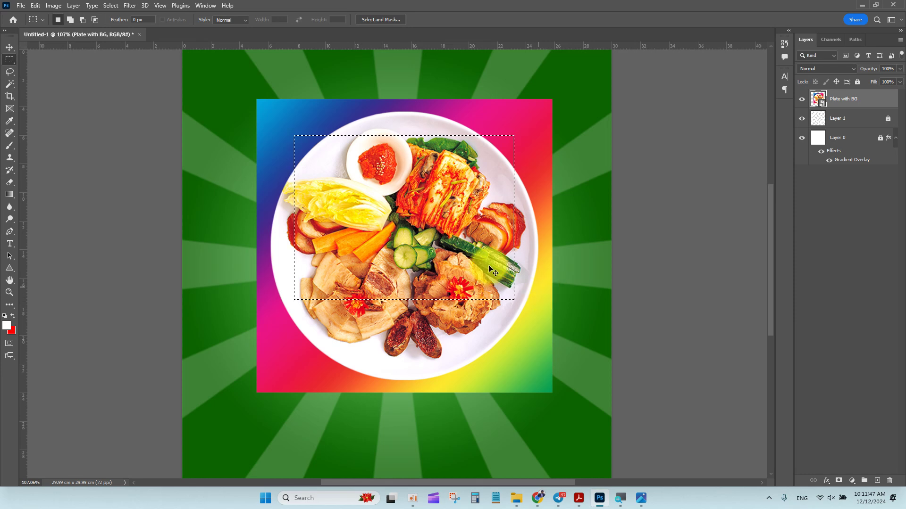
# Try circular selections over the plate with the Elliptical Marquee tool and deselect them.
pyautogui.rightClick(12, 60)
pyautogui.click(44, 66)
pyautogui.moveTo(323, 133); pyautogui.dragTo(571, 407)
pyautogui.click(571, 406)
pyautogui.hotkey('ctrl', 'z')
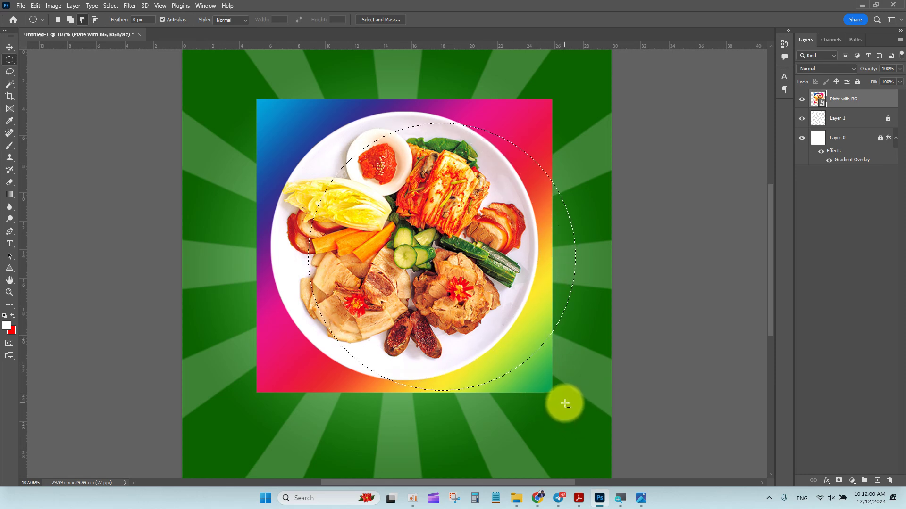
pyautogui.moveTo(460, 243); pyautogui.dragTo(507, 302)
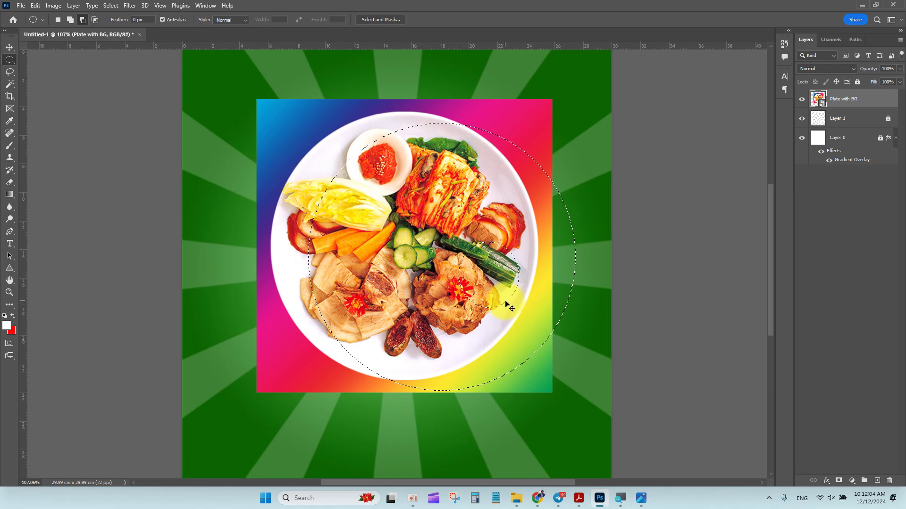
pyautogui.click(476, 283)
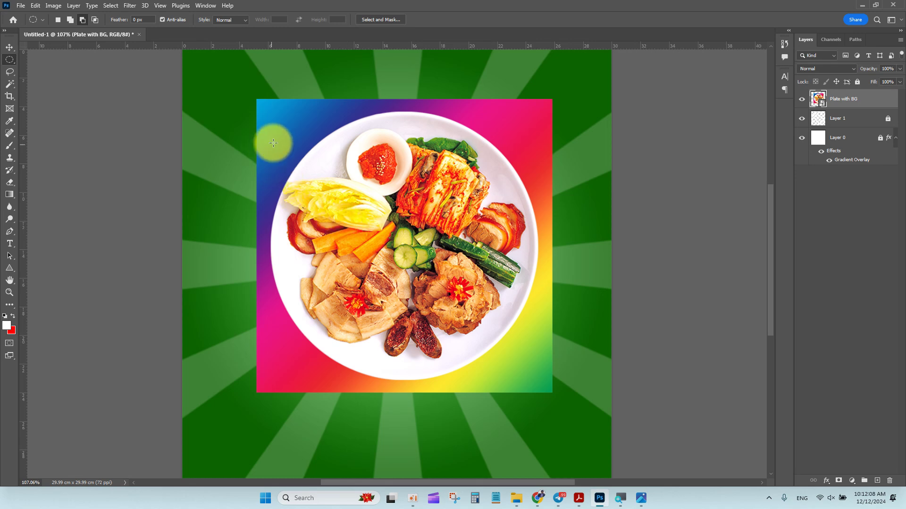
# Draw a circular selection with the Elliptical Marquee tool and transform it over the plate, scaling it to about 183.5%.
pyautogui.scroll(-1, 374, 309)
pyautogui.scroll(-1, 374, 309)
pyautogui.moveTo(231, 257); pyautogui.dragTo(375, 399)
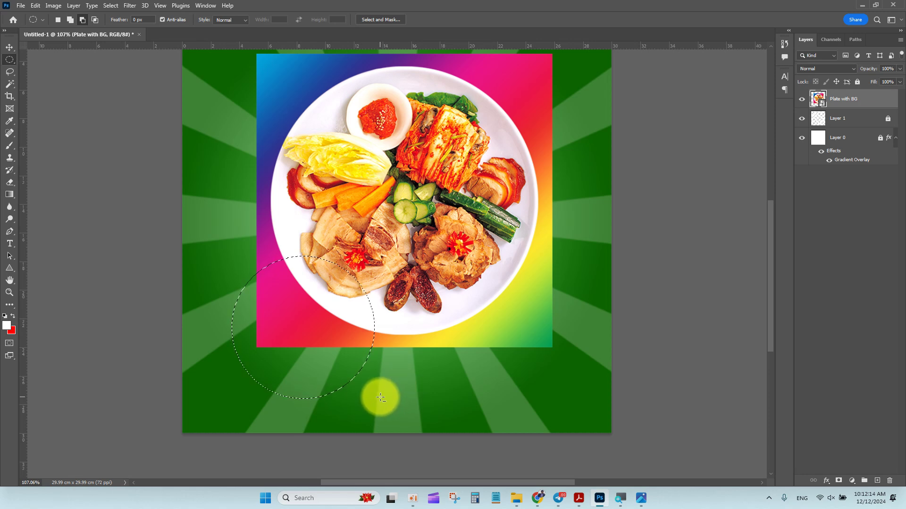
pyautogui.click(111, 6)
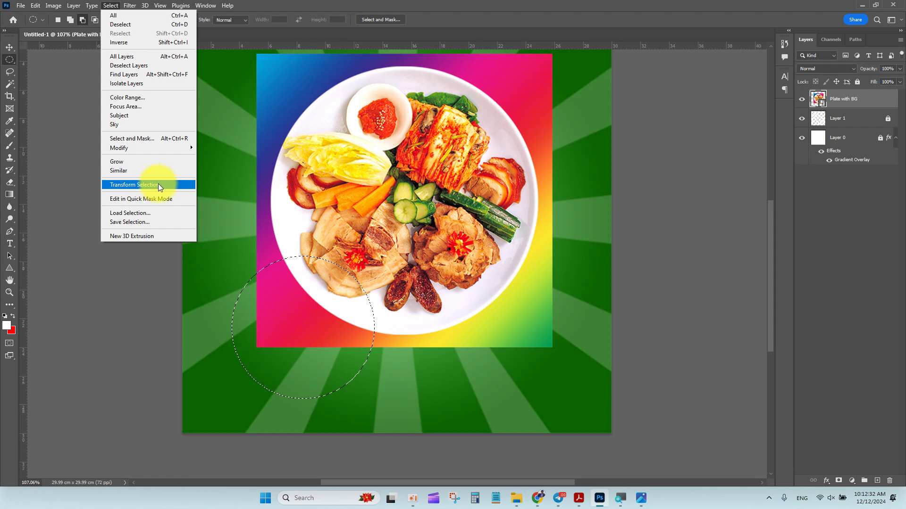
pyautogui.click(150, 185)
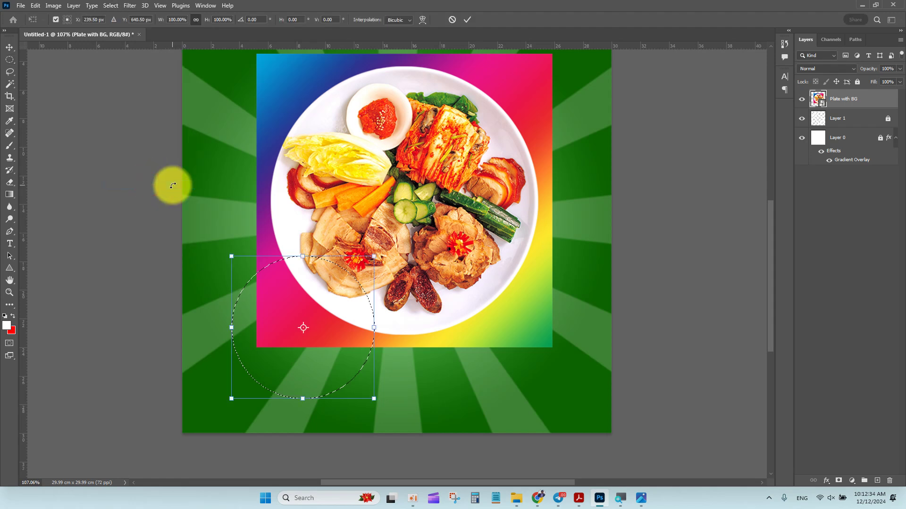
pyautogui.moveTo(341, 313); pyautogui.dragTo(419, 186)
pyautogui.moveTo(452, 131); pyautogui.dragTo(509, 73)
pyautogui.moveTo(310, 271); pyautogui.dragTo(273, 308)
pyautogui.moveTo(512, 313); pyautogui.dragTo(536, 335)
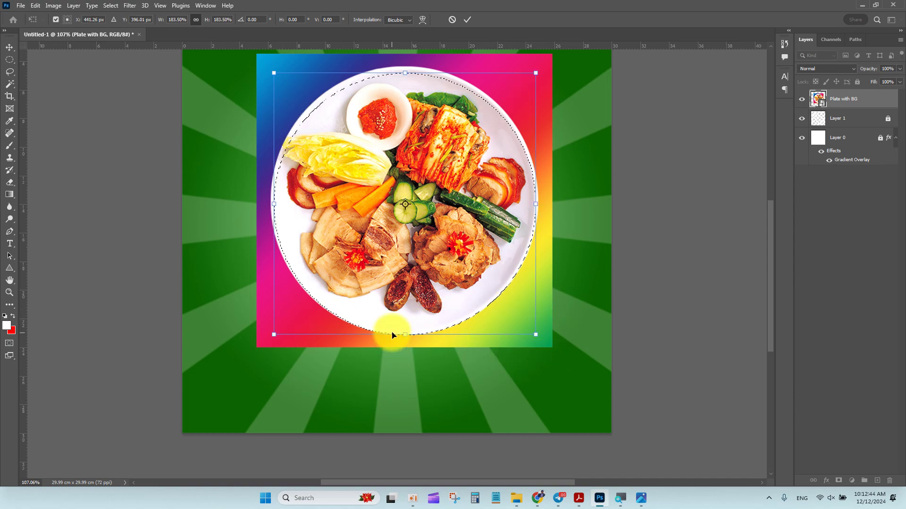
# Scale the circular selection to about 185.5% and nudge it up to meet the plate's upper rim.
pyautogui.hotkey('ctrl', '+')
pyautogui.moveTo(318, 31); pyautogui.dragTo(384, 269)
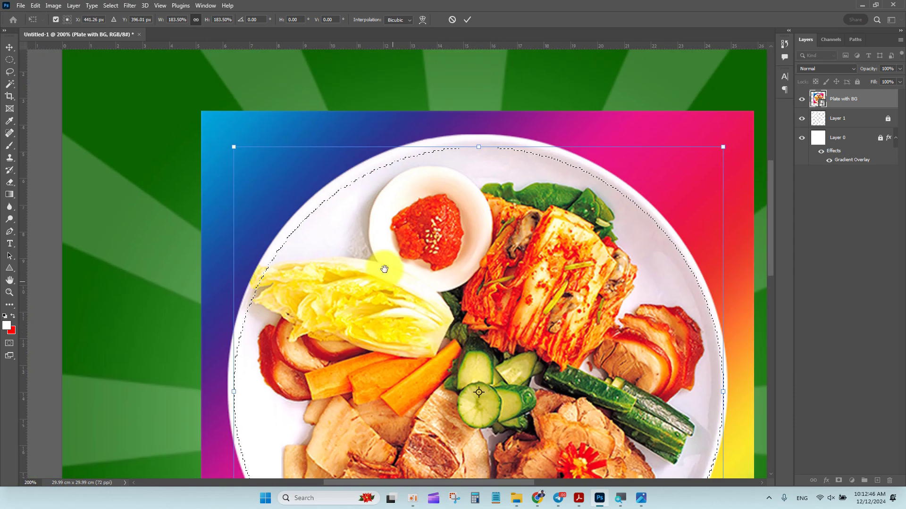
pyautogui.moveTo(233, 147); pyautogui.dragTo(228, 141)
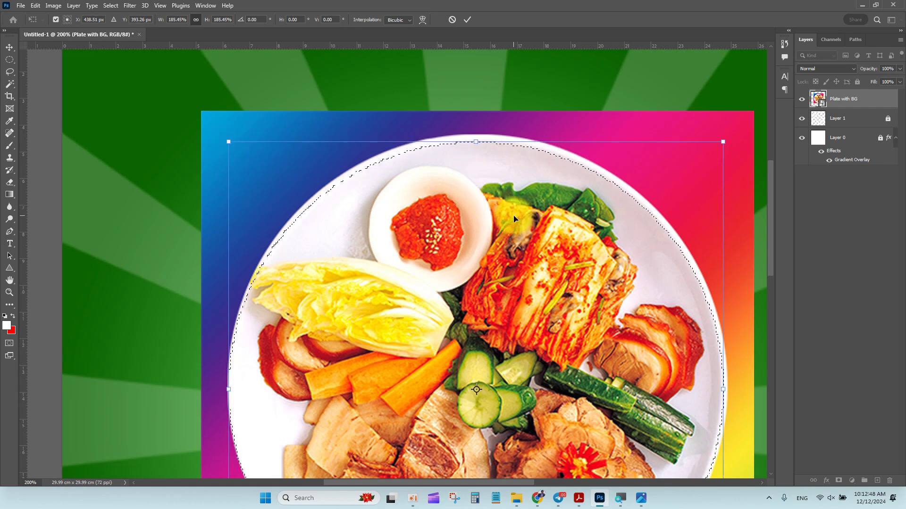
pyautogui.press('Up')
pyautogui.press('Up')
pyautogui.press('Up')
pyautogui.press('Up')
pyautogui.press('Up')
pyautogui.press('Up')
pyautogui.press('Up')
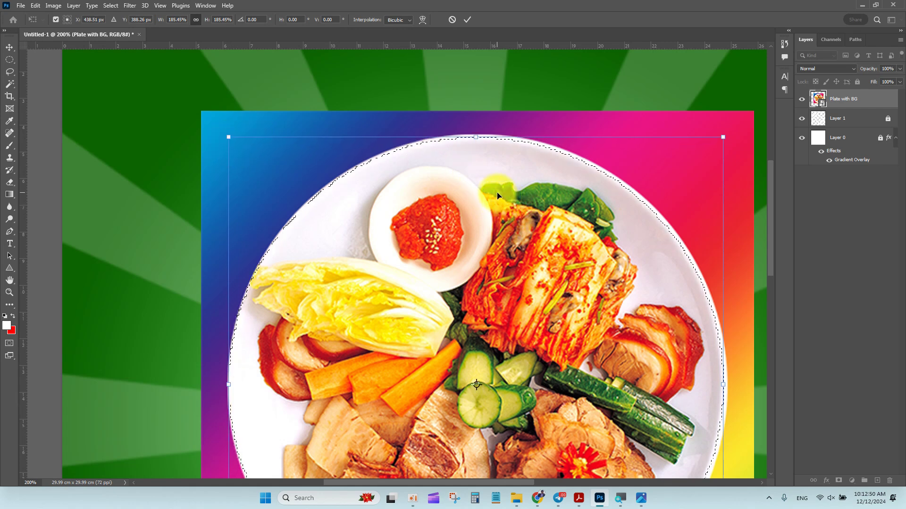
# Scale the circular selection to about 187.5% to match the plate's lower rim, and apply the transformation.
pyautogui.scroll(-10, 560, 338)
pyautogui.hscroll(2, 543, 320)
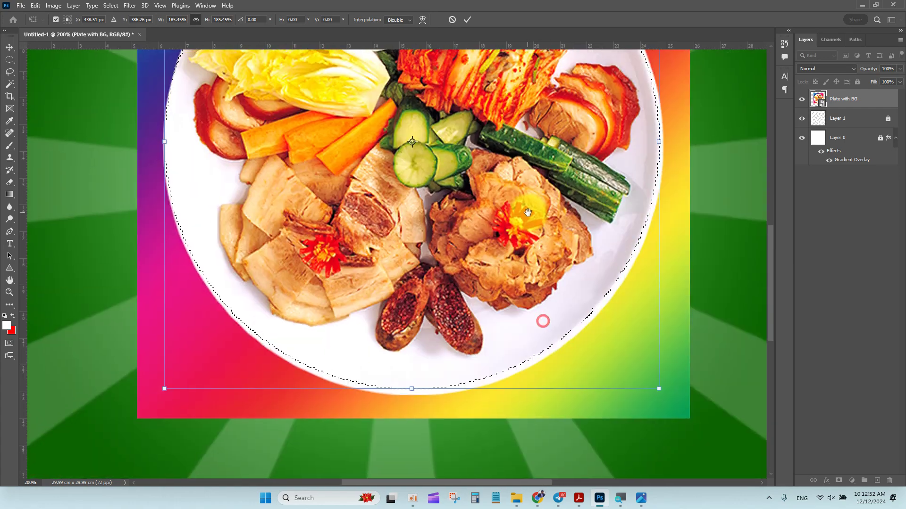
pyautogui.moveTo(658, 347); pyautogui.dragTo(661, 350)
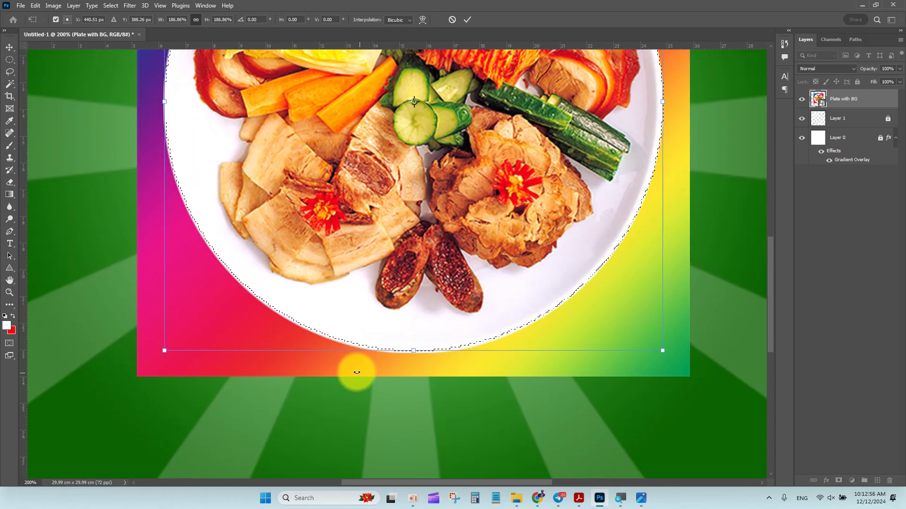
pyautogui.moveTo(165, 350); pyautogui.dragTo(162, 348)
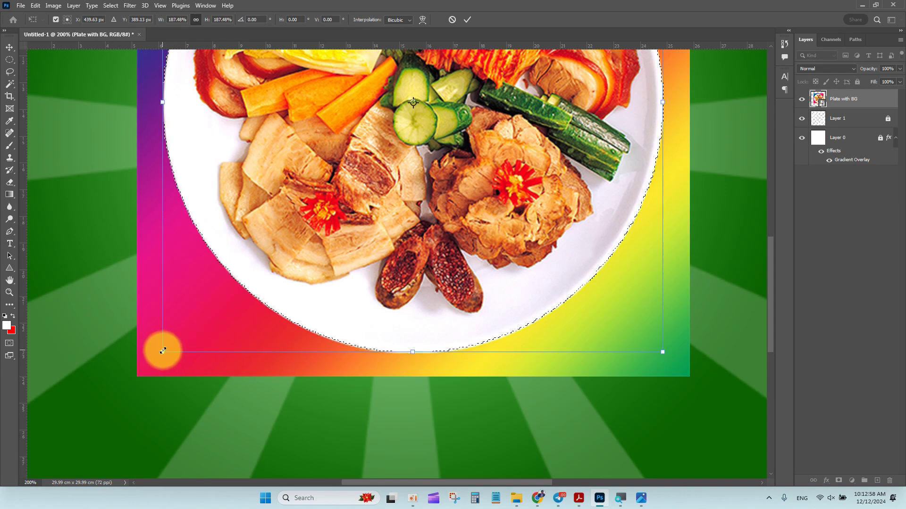
pyautogui.scroll(10, 509, 313)
pyautogui.hscroll(-2, 513, 402)
pyautogui.scroll(-5, 512, 402)
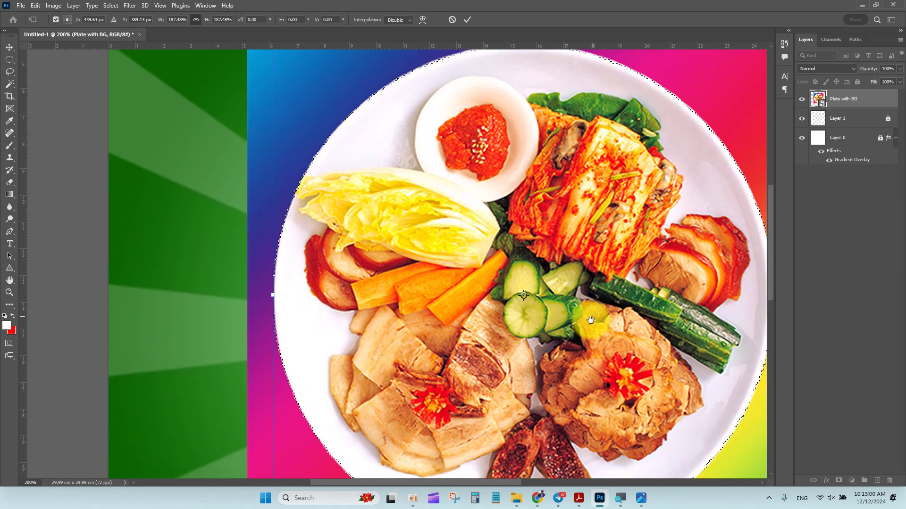
pyautogui.hotkey('ctrl', '0')
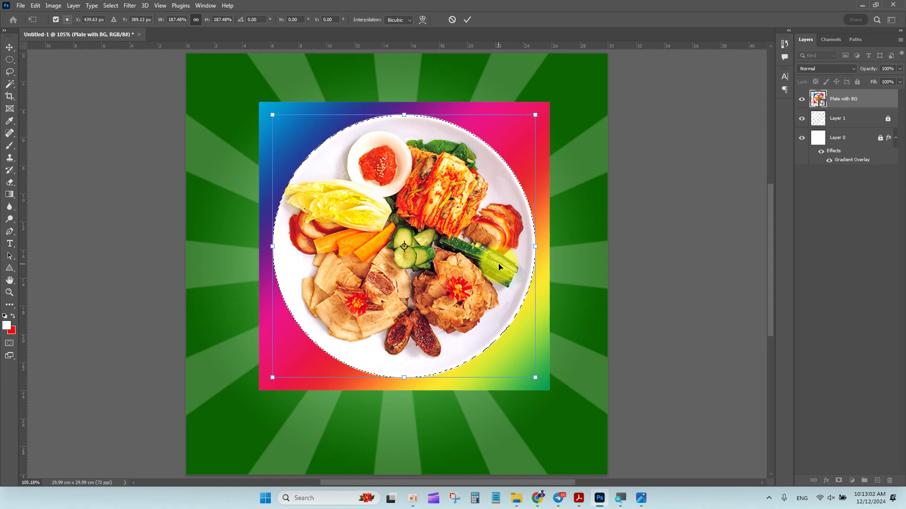
pyautogui.click(466, 21)
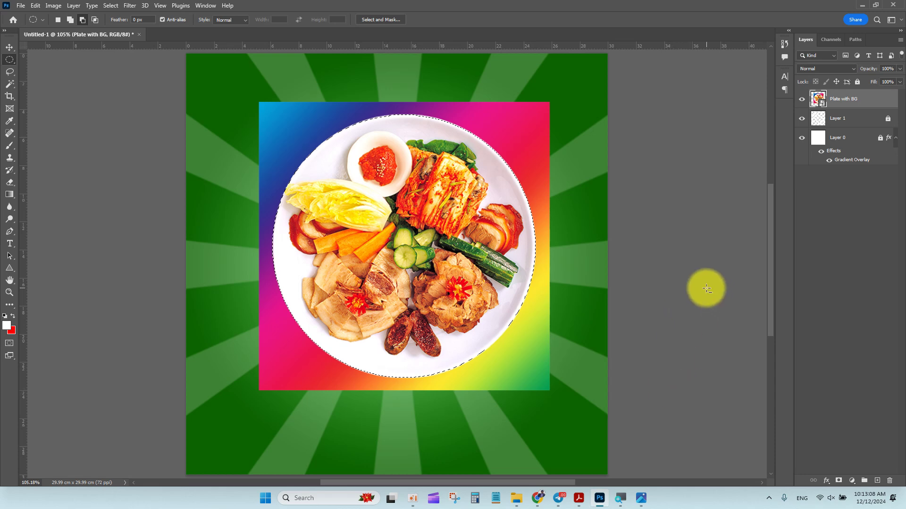
# Copy the selected plate to its own layer and delete the original Plate with BG layer.
pyautogui.hotkey('ctrl', 'j')
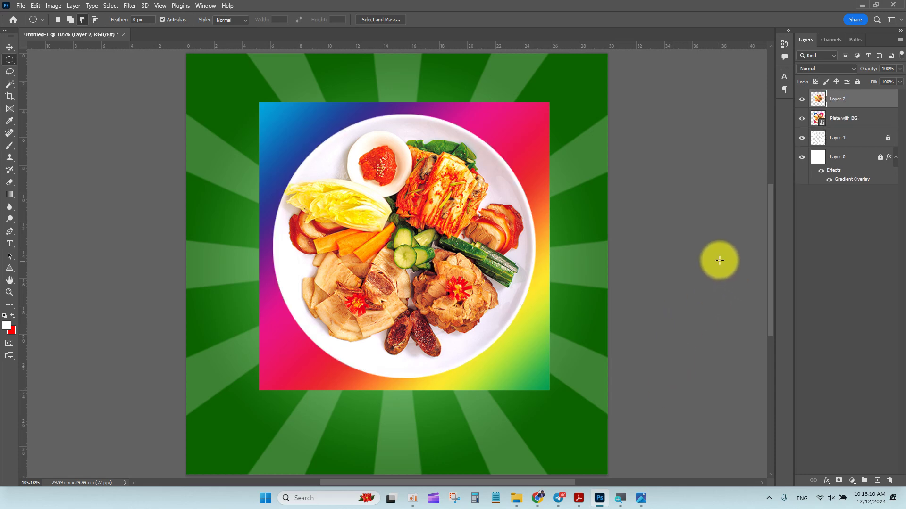
pyautogui.click(10, 47)
pyautogui.moveTo(387, 189); pyautogui.dragTo(442, 298)
pyautogui.moveTo(403, 160); pyautogui.dragTo(341, 165)
pyautogui.press('Delete')
# Reposition the plate cutout near the centre of the sunburst, and delete the cutout layer.
pyautogui.moveTo(441, 362); pyautogui.dragTo(399, 261)
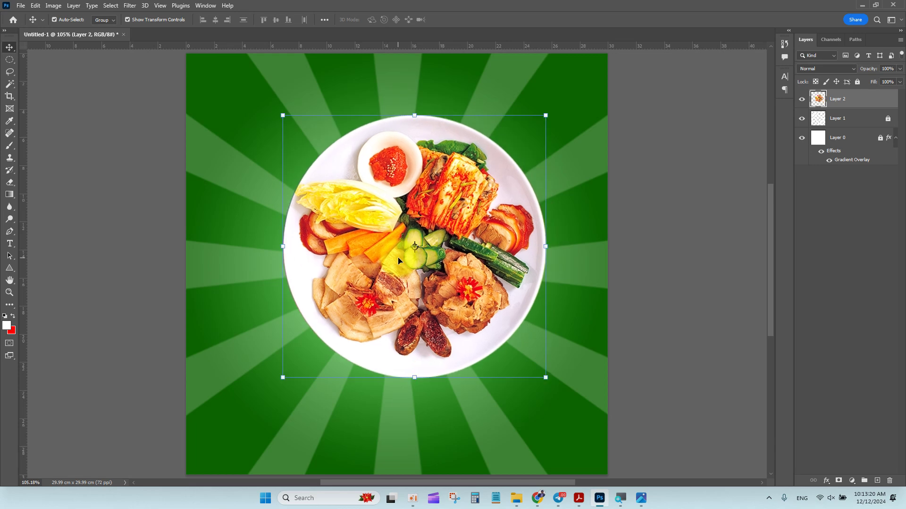
pyautogui.moveTo(466, 263); pyautogui.dragTo(470, 257)
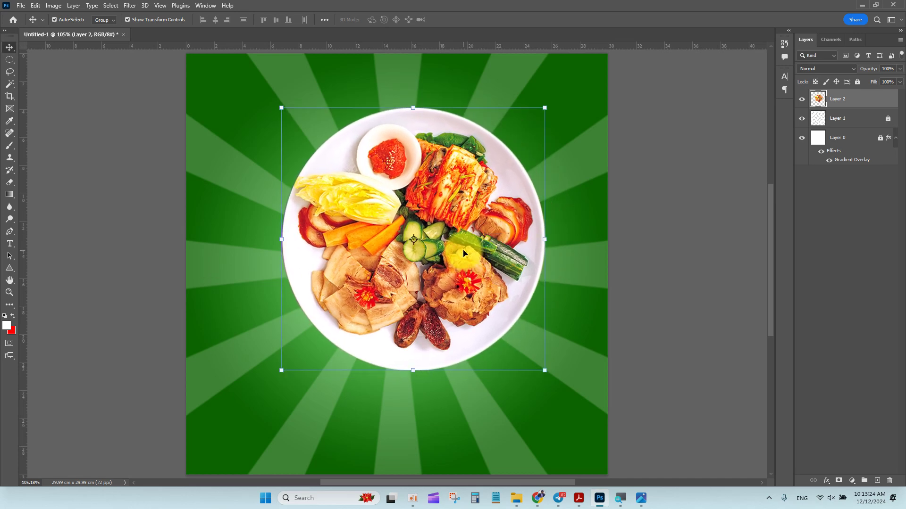
pyautogui.press('Delete')
# Place Plate with BG.jpg from the lesson folder onto the poster again, near its centre.
pyautogui.moveTo(515, 505)
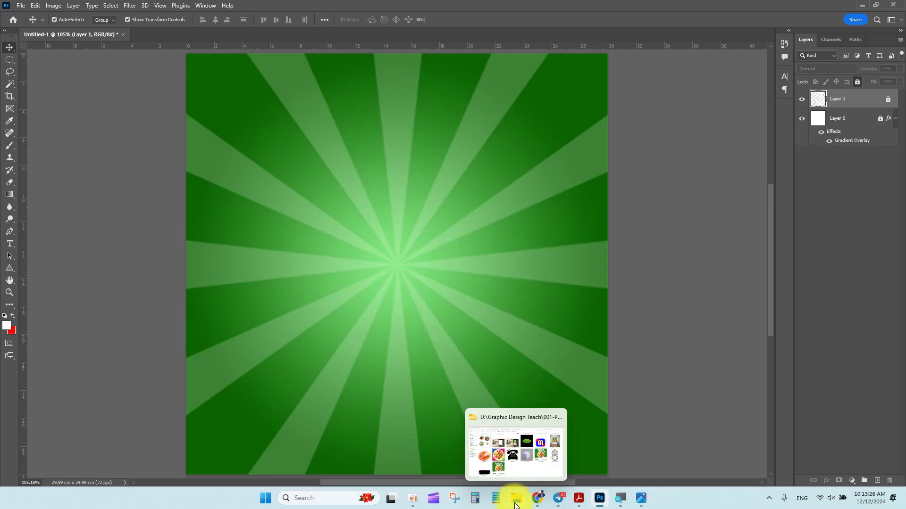
pyautogui.click(519, 453)
pyautogui.moveTo(282, 279); pyautogui.dragTo(420, 311)
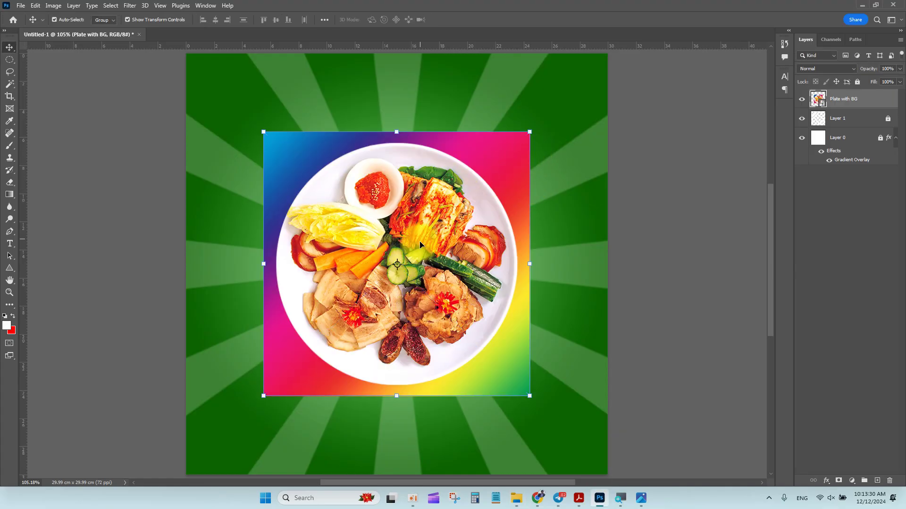
pyautogui.moveTo(420, 262); pyautogui.dragTo(414, 241)
pyautogui.press('Return')
# Trace the plate's rim all the way around with the Magnetic Lasso tool and close the selection.
pyautogui.hotkey('ctrl', '+')
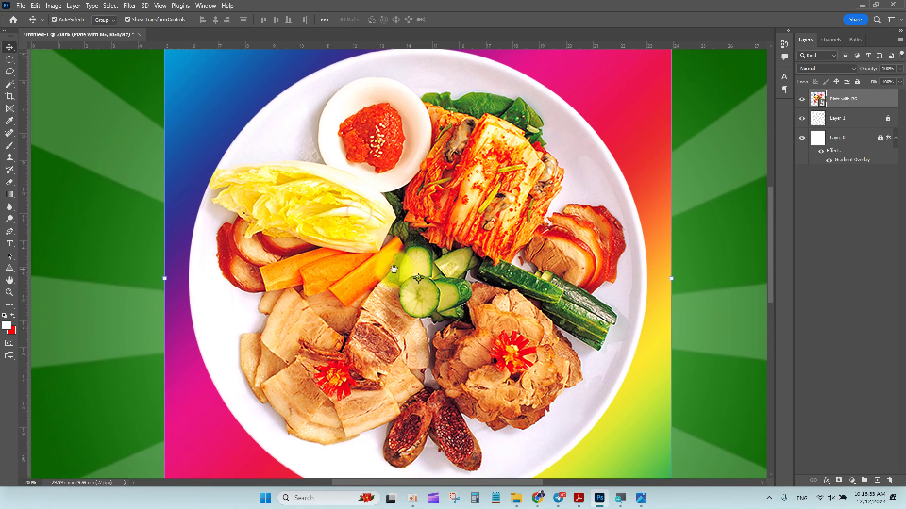
pyautogui.click(97, 128)
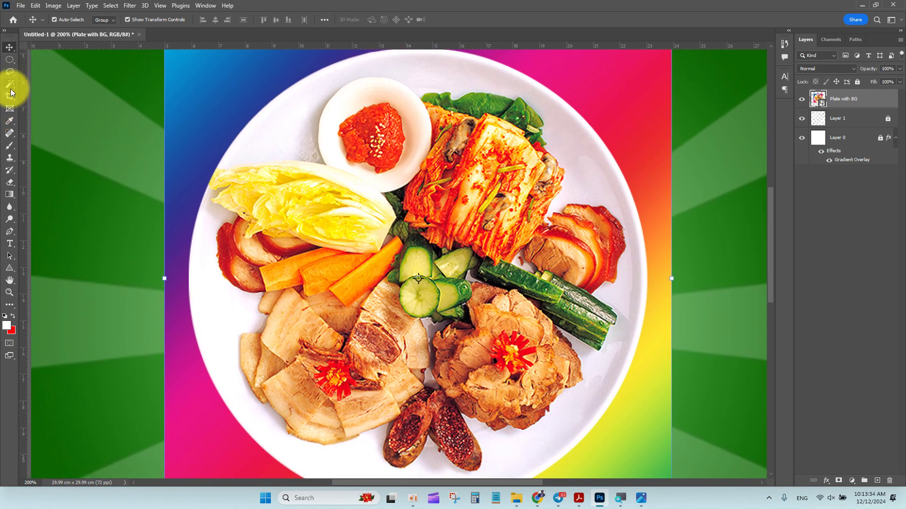
pyautogui.click(13, 75)
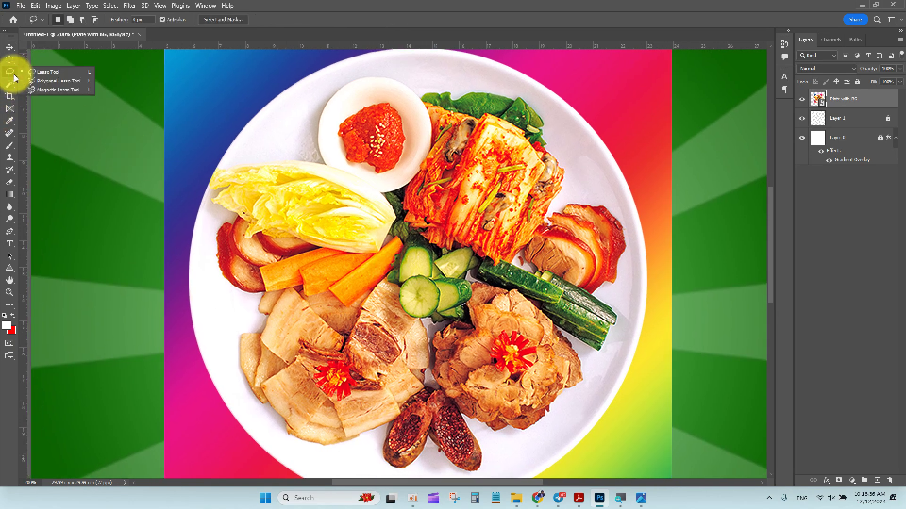
pyautogui.click(44, 90)
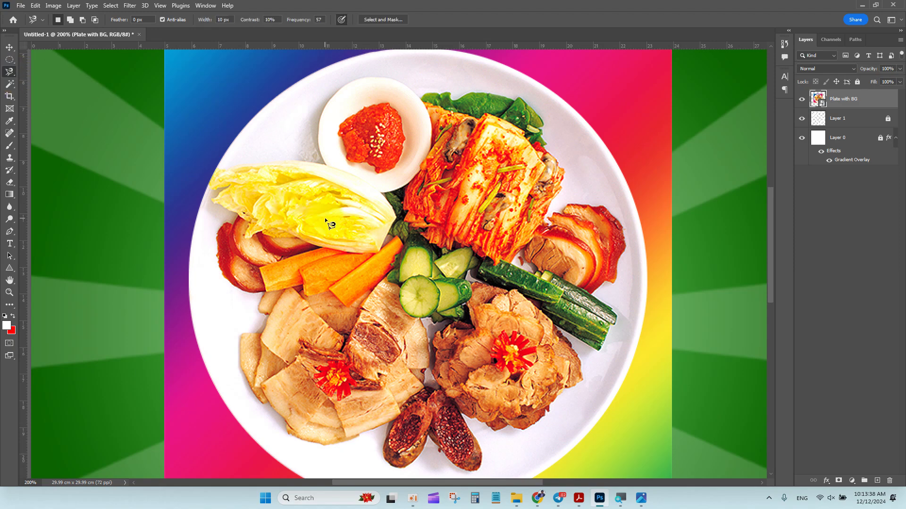
pyautogui.scroll(2, 325, 218)
pyautogui.hscroll(1, 325, 219)
pyautogui.click(276, 141)
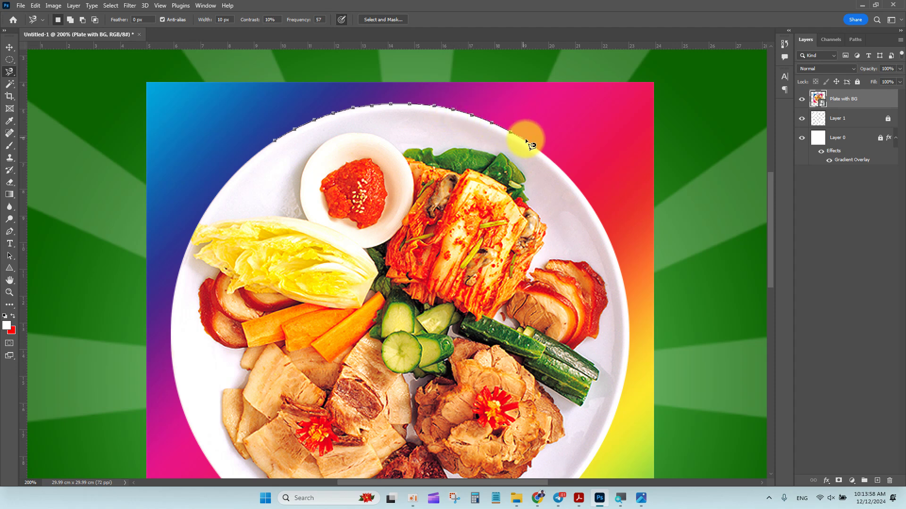
pyautogui.moveTo(545, 156)
pyautogui.mouseDown()
pyautogui.moveTo(605, 238)
pyautogui.moveTo(629, 156)
pyautogui.moveTo(664, 156)
pyautogui.mouseUp()
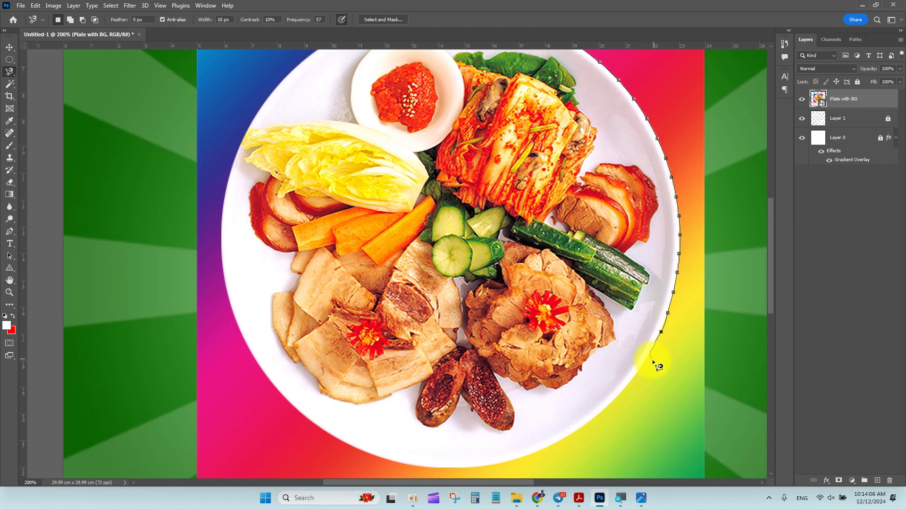
pyautogui.moveTo(616, 393); pyautogui.dragTo(626, 362)
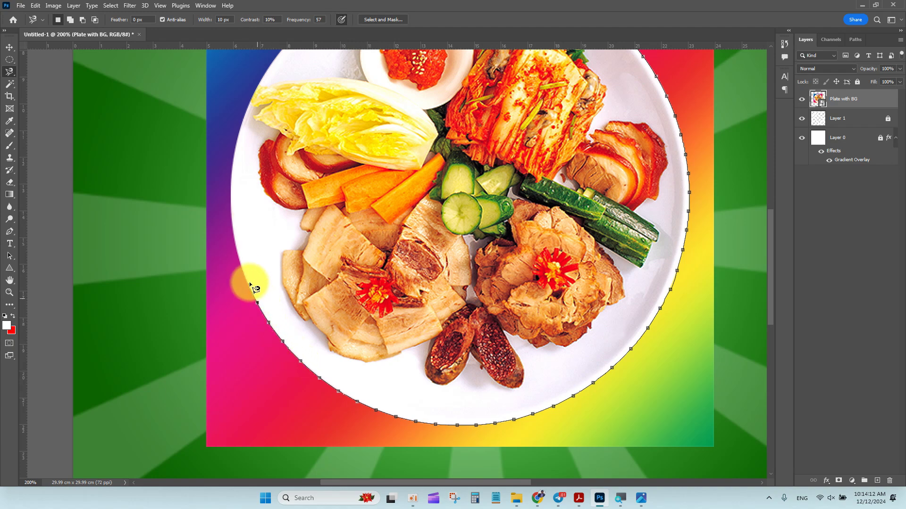
pyautogui.moveTo(231, 208); pyautogui.dragTo(212, 293)
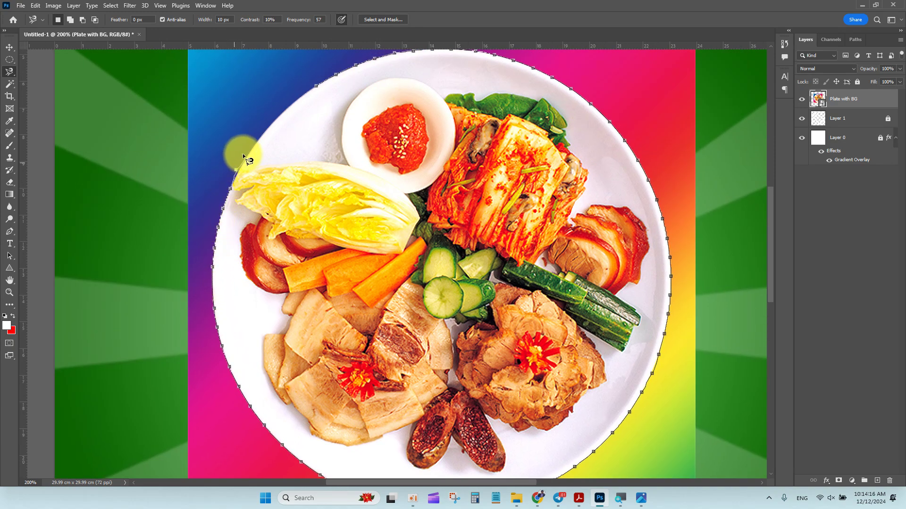
pyautogui.moveTo(261, 133); pyautogui.dragTo(226, 176)
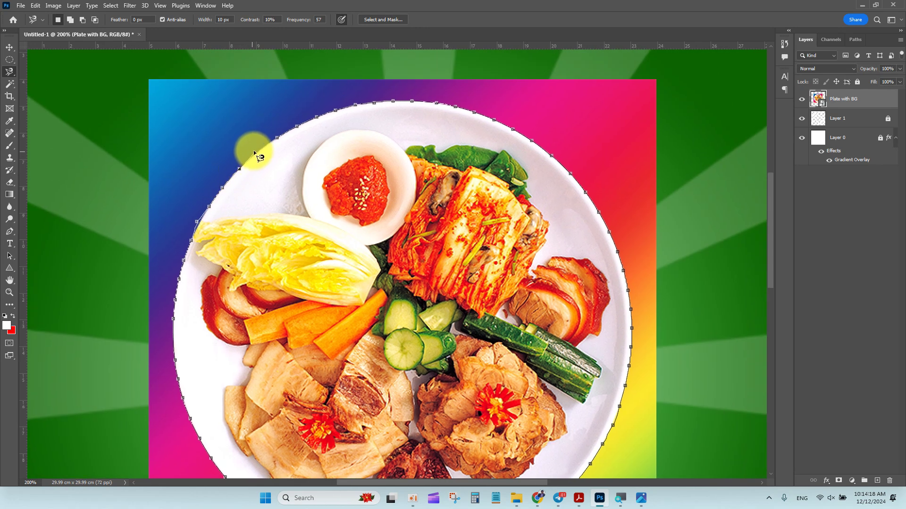
pyautogui.click(261, 144)
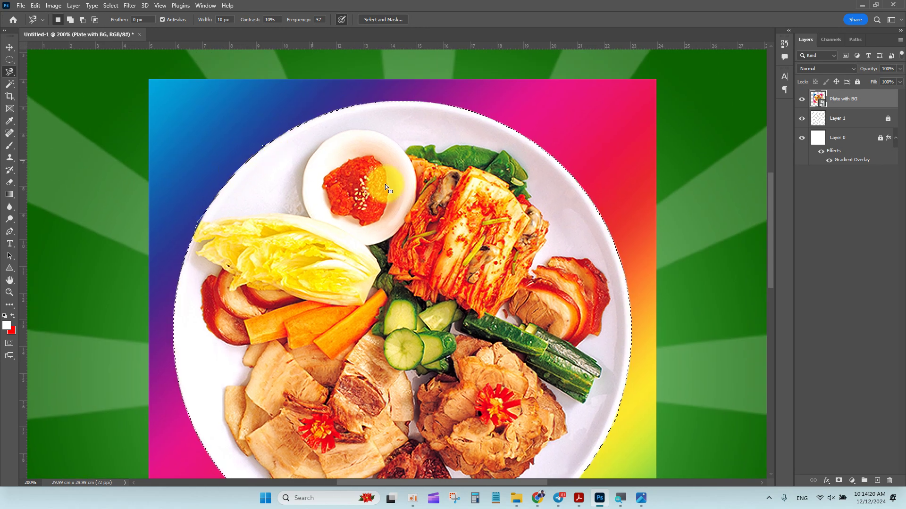
# Copy the selected plate to its own layer, move it off the original, and delete the Plate with BG layer.
pyautogui.hotkey('ctrl', '0')
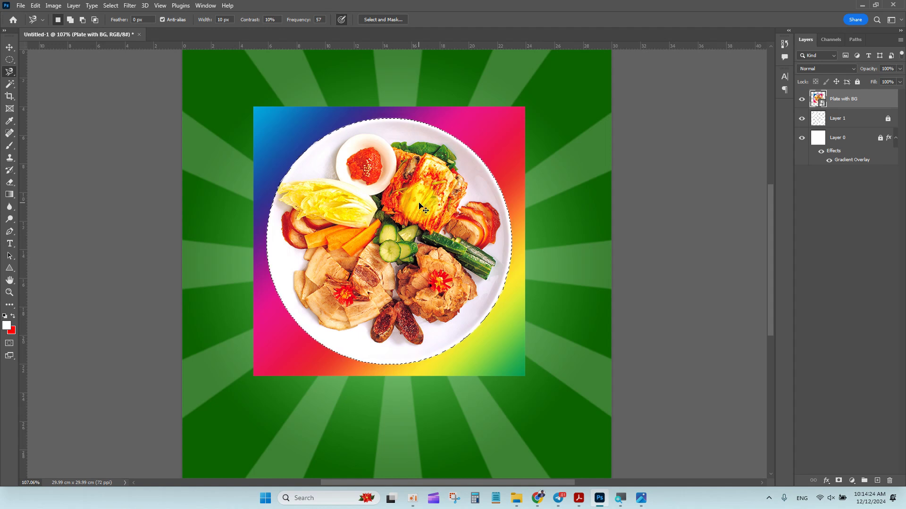
pyautogui.hotkey('ctrl', 'j')
pyautogui.click(9, 49)
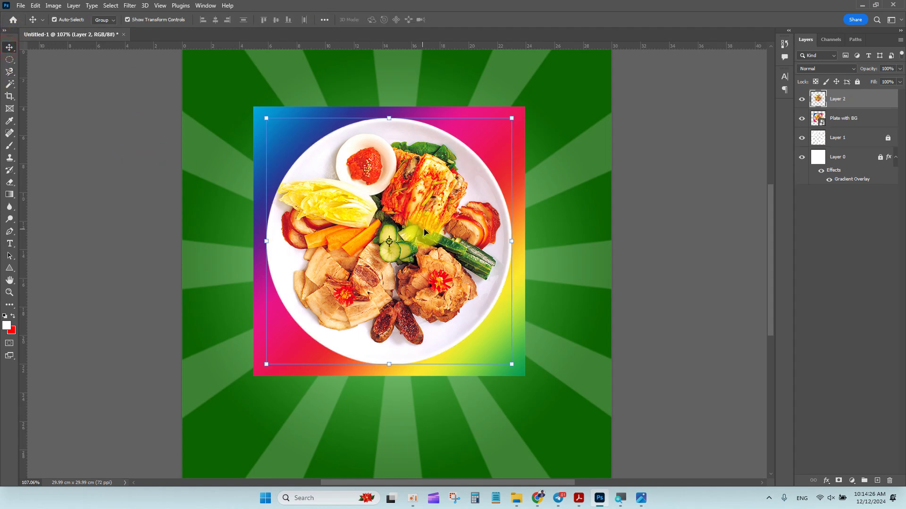
pyautogui.moveTo(424, 228); pyautogui.dragTo(472, 330)
pyautogui.moveTo(418, 164); pyautogui.dragTo(427, 143)
pyautogui.press('Delete')
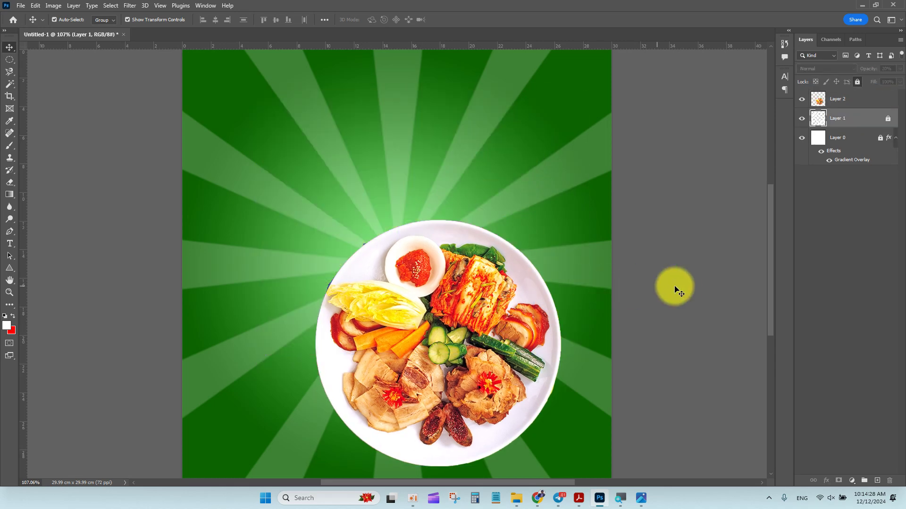
# Move the plate cutout back near the centre of the sunburst, and delete the cutout layer.
pyautogui.moveTo(467, 384); pyautogui.dragTo(437, 295)
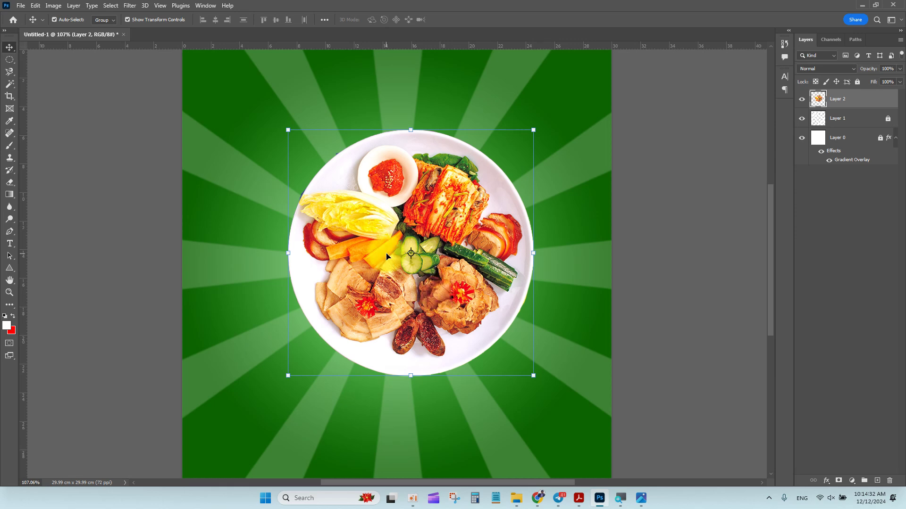
pyautogui.moveTo(461, 282); pyautogui.dragTo(454, 260)
pyautogui.press('Delete')
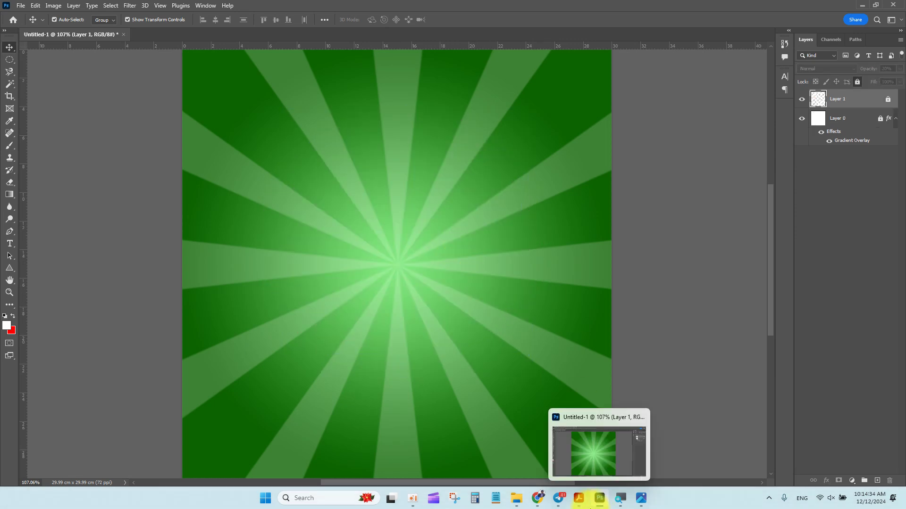
# Place Plate with BG.jpg from the lesson folder at the poster's centre and commit the placement.
pyautogui.click(516, 498)
pyautogui.moveTo(299, 288); pyautogui.dragTo(410, 288)
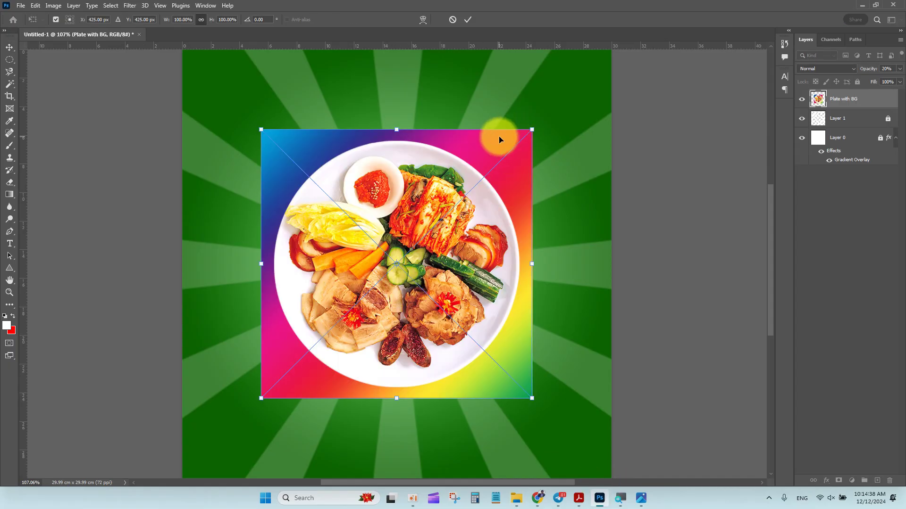
pyautogui.click(466, 21)
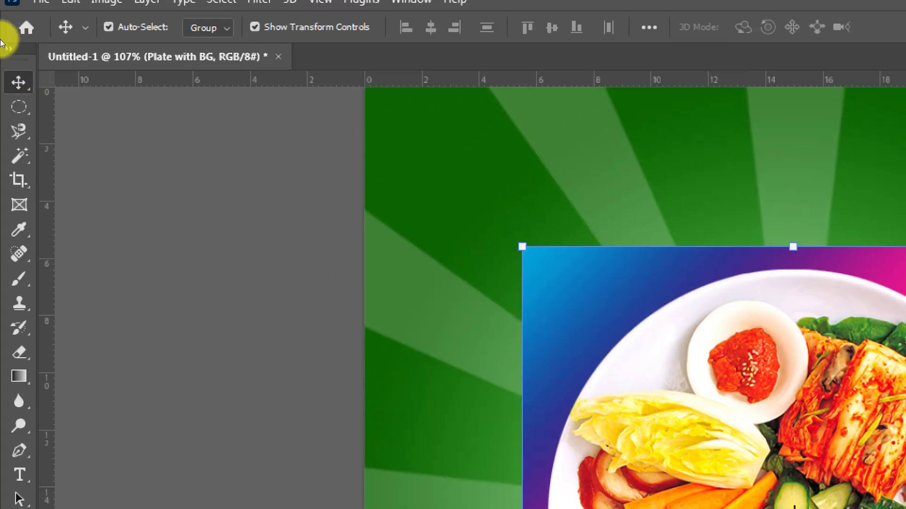
# Start a Quick Selection across the food from the meat slices up to the sauce bowl, and undo the last extra stroke.
pyautogui.press('w')
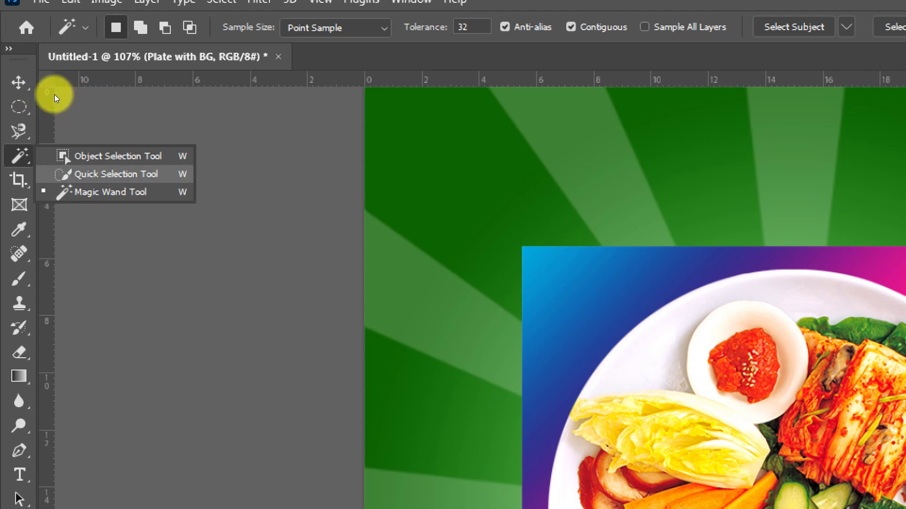
pyautogui.click(115, 174)
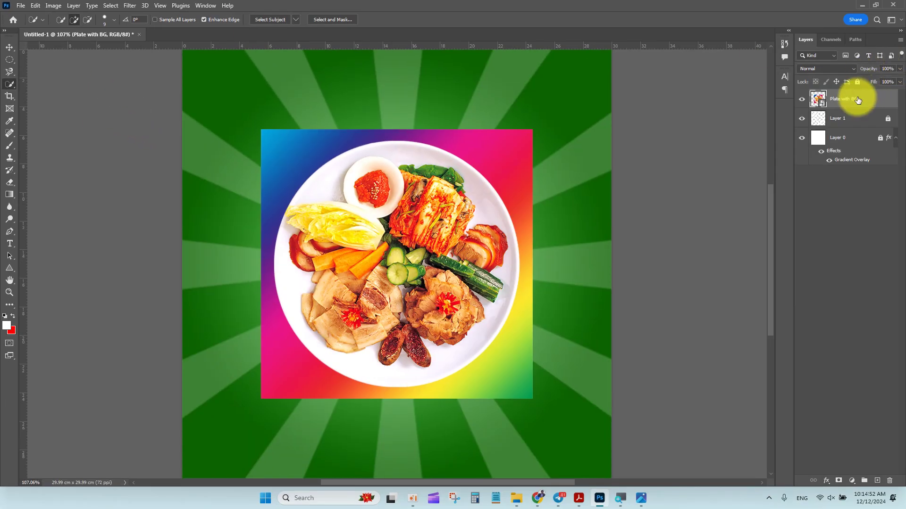
pyautogui.moveTo(394, 303)
pyautogui.mouseDown()
pyautogui.moveTo(368, 272)
pyautogui.moveTo(354, 228)
pyautogui.moveTo(384, 204)
pyautogui.moveTo(425, 213)
pyautogui.moveTo(416, 220)
pyautogui.moveTo(376, 190)
pyautogui.moveTo(346, 196)
pyautogui.moveTo(303, 225)
pyautogui.moveTo(287, 190)
pyautogui.moveTo(338, 108)
pyautogui.mouseUp()
pyautogui.hotkey('ctrl', '+')
pyautogui.scroll(3, 338, 109)
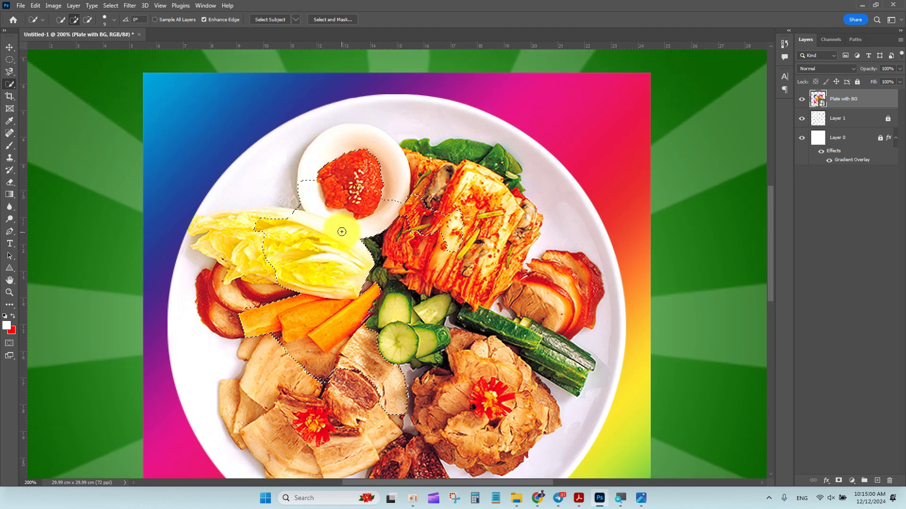
pyautogui.moveTo(342, 232)
pyautogui.mouseDown()
pyautogui.moveTo(297, 208)
pyautogui.moveTo(291, 219)
pyautogui.moveTo(260, 174)
pyautogui.moveTo(211, 135)
pyautogui.moveTo(203, 136)
pyautogui.moveTo(240, 154)
pyautogui.moveTo(149, 160)
pyautogui.moveTo(257, 147)
pyautogui.mouseUp()
pyautogui.hotkey('ctrl', 'z')
# Extend the Quick Selection over the rest of the food and the white plate, out to the full rim.
pyautogui.scroll(-1, 380, 249)
pyautogui.moveTo(264, 269); pyautogui.dragTo(252, 252)
pyautogui.moveTo(295, 178)
pyautogui.mouseDown()
pyautogui.moveTo(329, 146)
pyautogui.moveTo(367, 129)
pyautogui.moveTo(494, 152)
pyautogui.moveTo(503, 130)
pyautogui.moveTo(566, 262)
pyautogui.moveTo(550, 344)
pyautogui.moveTo(515, 407)
pyautogui.moveTo(428, 404)
pyautogui.moveTo(417, 312)
pyautogui.moveTo(453, 286)
pyautogui.moveTo(454, 259)
pyautogui.moveTo(392, 253)
pyautogui.moveTo(454, 198)
pyautogui.moveTo(364, 228)
pyautogui.moveTo(312, 304)
pyautogui.moveTo(263, 270)
pyautogui.moveTo(232, 219)
pyautogui.moveTo(241, 296)
pyautogui.moveTo(279, 355)
pyautogui.moveTo(330, 397)
pyautogui.moveTo(406, 412)
pyautogui.moveTo(474, 402)
pyautogui.moveTo(537, 331)
pyautogui.moveTo(560, 259)
pyautogui.moveTo(494, 207)
pyautogui.moveTo(486, 119)
pyautogui.moveTo(505, 140)
pyautogui.moveTo(508, 253)
pyautogui.mouseUp()
pyautogui.scroll(-4, 429, 404)
pyautogui.scroll(5, 508, 253)
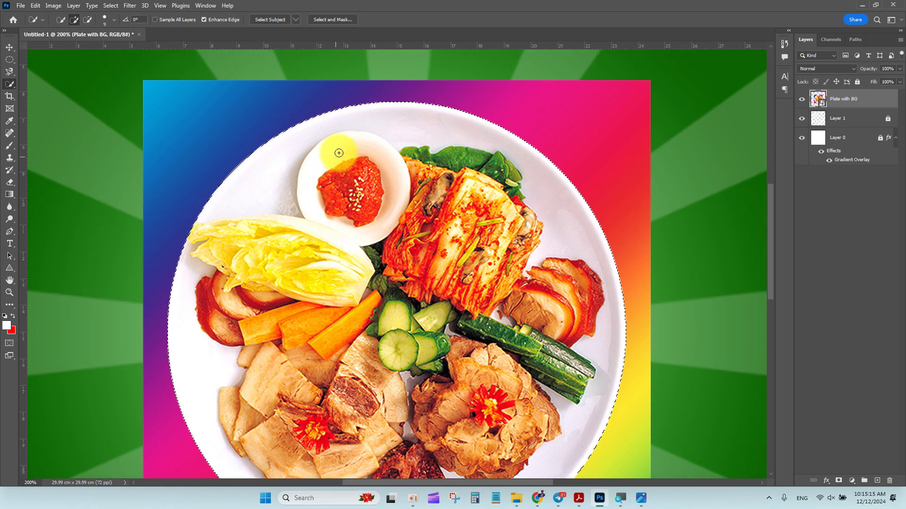
pyautogui.moveTo(336, 153)
pyautogui.mouseDown()
pyautogui.moveTo(405, 110)
pyautogui.moveTo(587, 241)
pyautogui.moveTo(576, 359)
pyautogui.moveTo(396, 368)
pyautogui.moveTo(380, 301)
pyautogui.mouseUp()
pyautogui.scroll(-5, 576, 360)
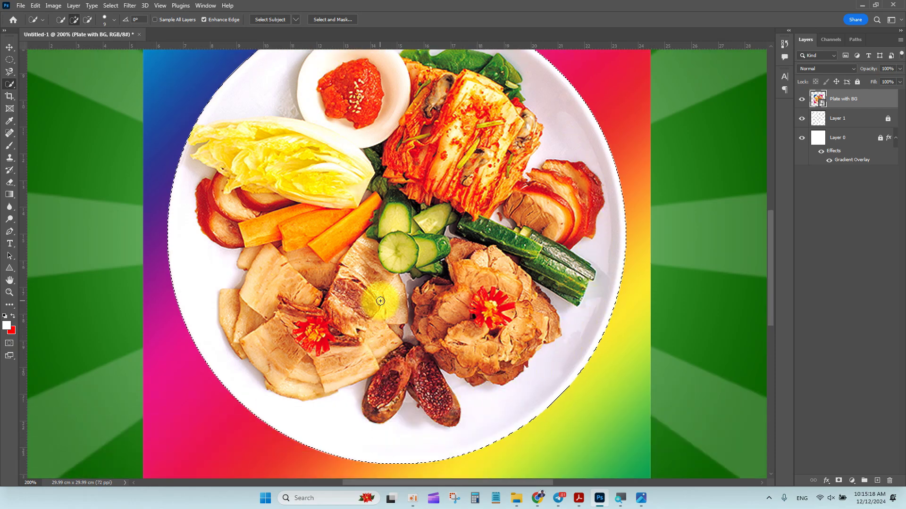
pyautogui.scroll(-2, 380, 301)
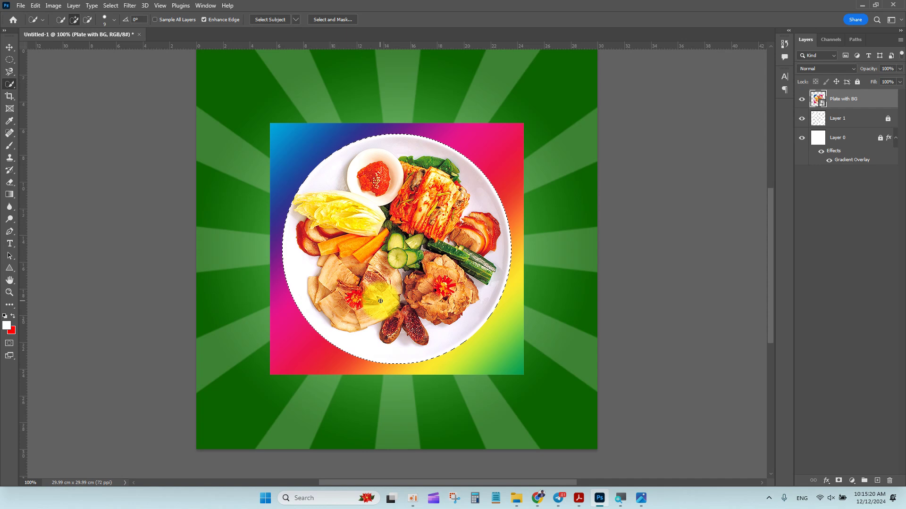
# Copy the quick-selected plate to a new layer, drag it clear of the source image, and delete the Plate with BG layer.
pyautogui.hotkey('ctrl', 'j')
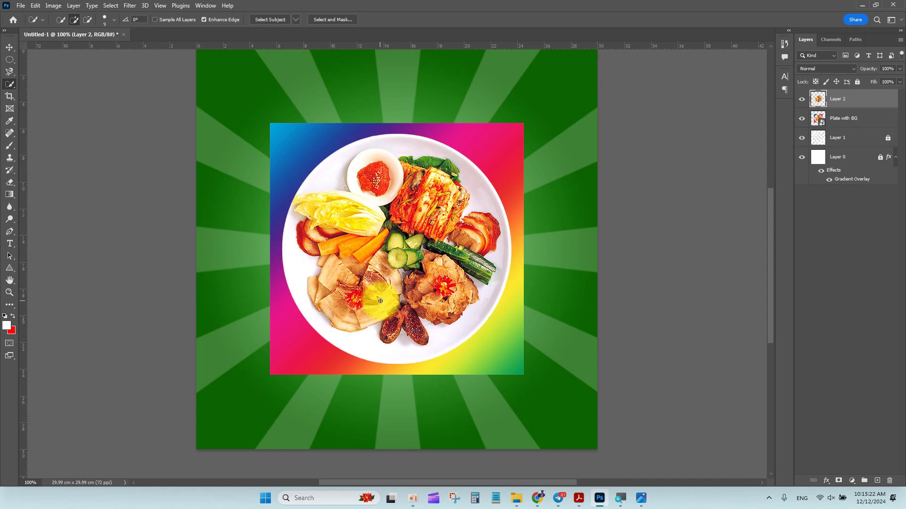
pyautogui.click(9, 48)
pyautogui.moveTo(427, 201); pyautogui.dragTo(413, 303)
pyautogui.moveTo(439, 150); pyautogui.dragTo(578, 103)
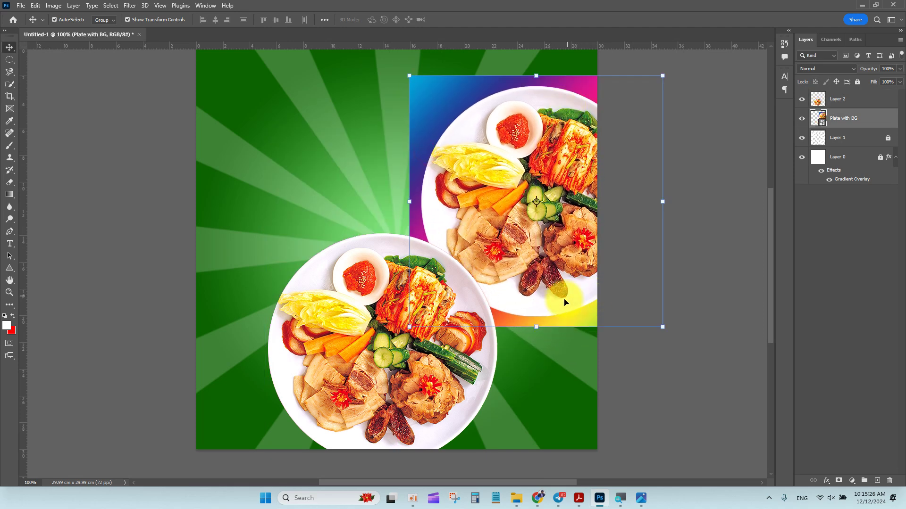
pyautogui.moveTo(359, 378); pyautogui.dragTo(285, 294)
pyautogui.moveTo(552, 201); pyautogui.dragTo(496, 221)
pyautogui.press('Delete')
# Delete the plate cutout layer and place a fresh copy of Plate with BG.jpg on the poster.
pyautogui.moveTo(303, 308); pyautogui.dragTo(397, 261)
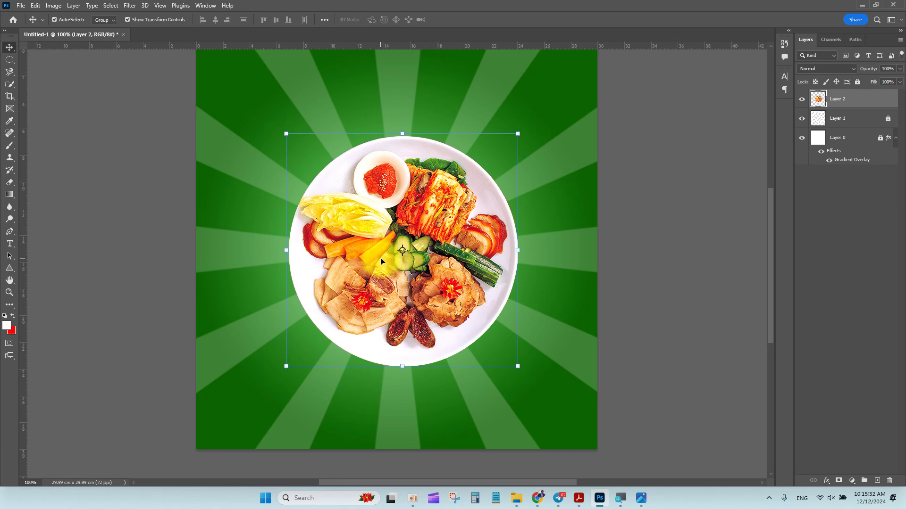
pyautogui.press('Delete')
pyautogui.click(517, 497)
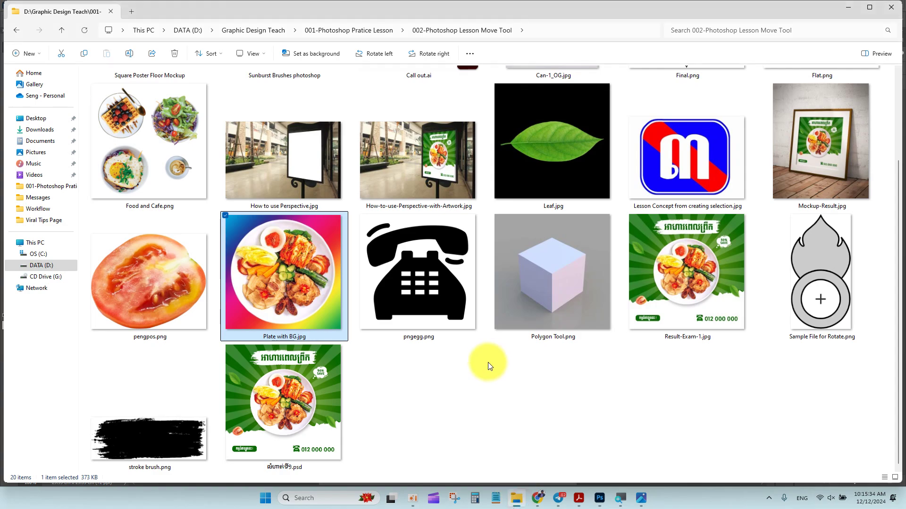
pyautogui.moveTo(293, 289); pyautogui.dragTo(448, 320)
pyautogui.press('Return')
# Select the whole plate in the Plate with BG layer using the Object Selection tool in Lasso mode, outlining it loosely around the rim.
pyautogui.hotkey('ctrl', '+')
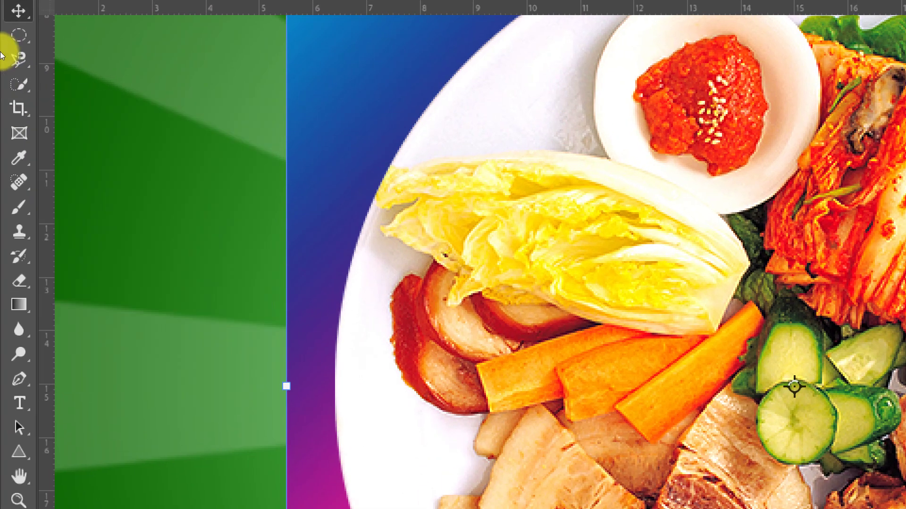
pyautogui.rightClick(6, 85)
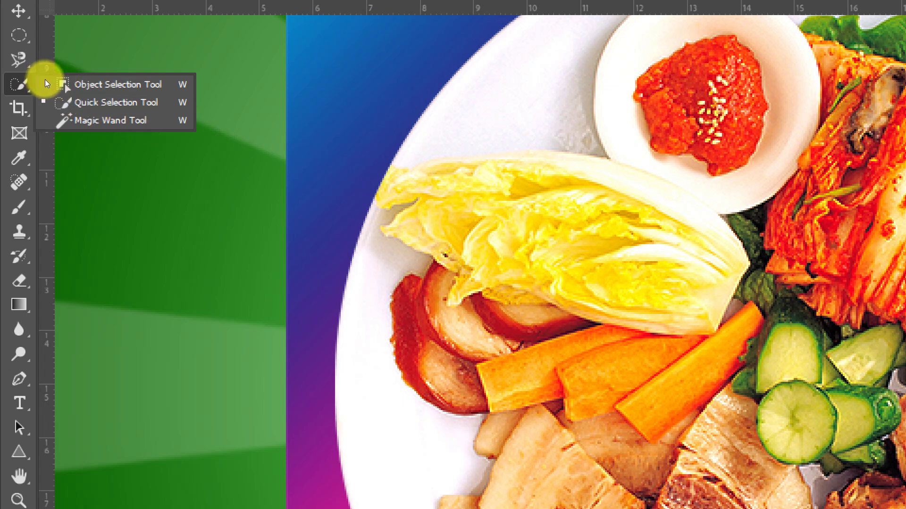
pyautogui.press('Escape')
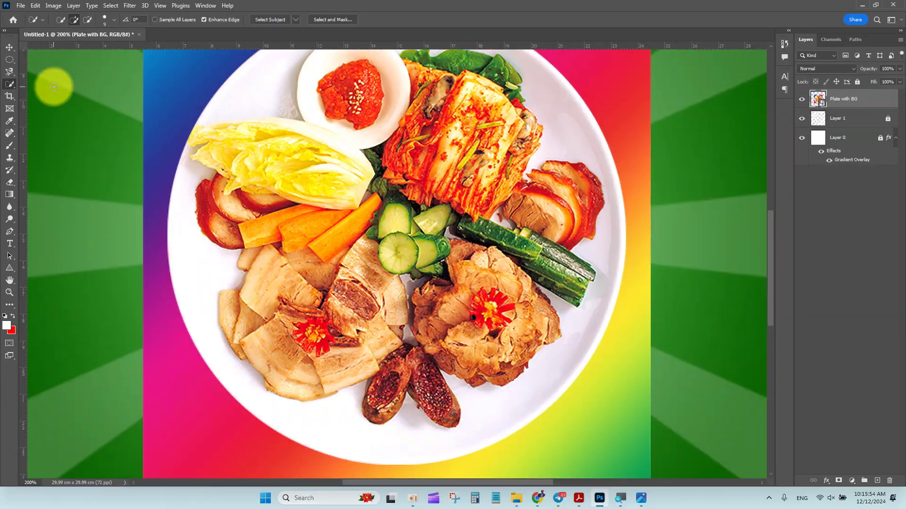
pyautogui.click(10, 85)
pyautogui.click(52, 86)
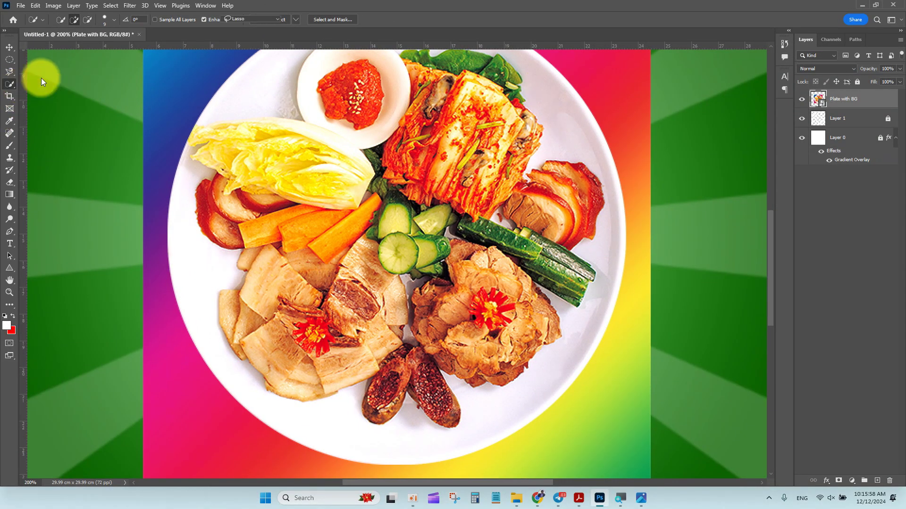
pyautogui.hotkey('ctrl', '-')
pyautogui.hotkey('ctrl', '+')
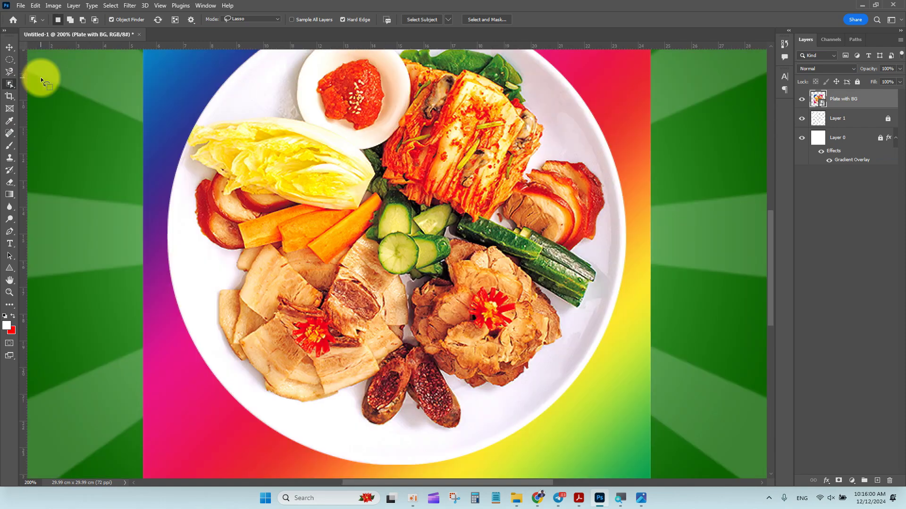
pyautogui.hotkey('ctrl', '0')
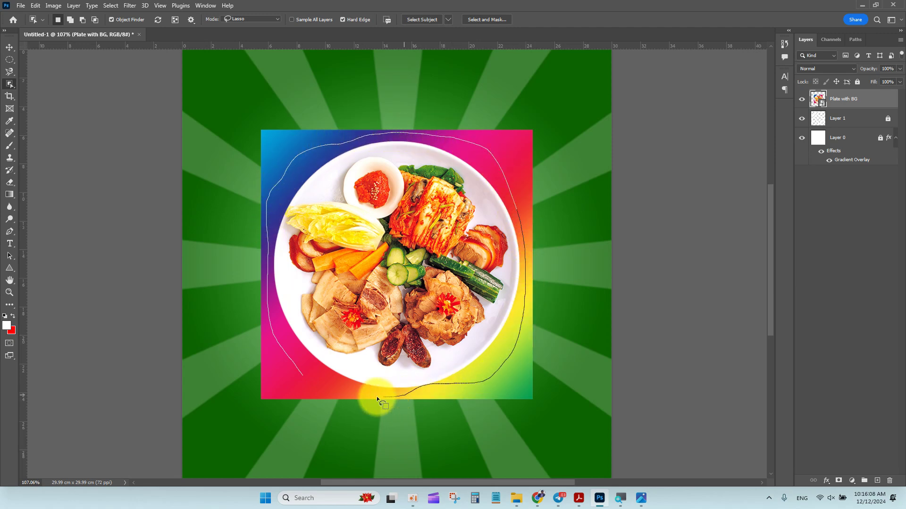
pyautogui.moveTo(374, 394); pyautogui.dragTo(375, 396)
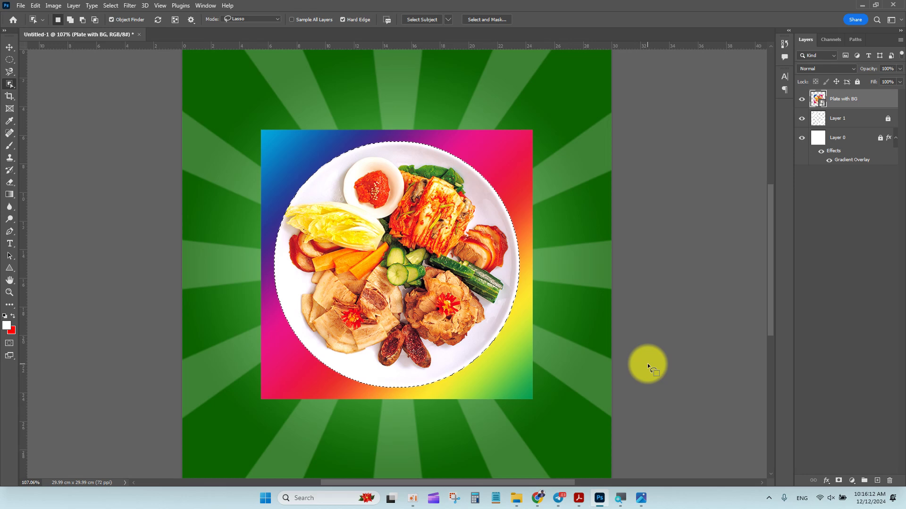
# Copy the selected plate to a new layer, move it clear of the source image, and delete the Plate with BG layer.
pyautogui.hotkey('ctrl', 'j')
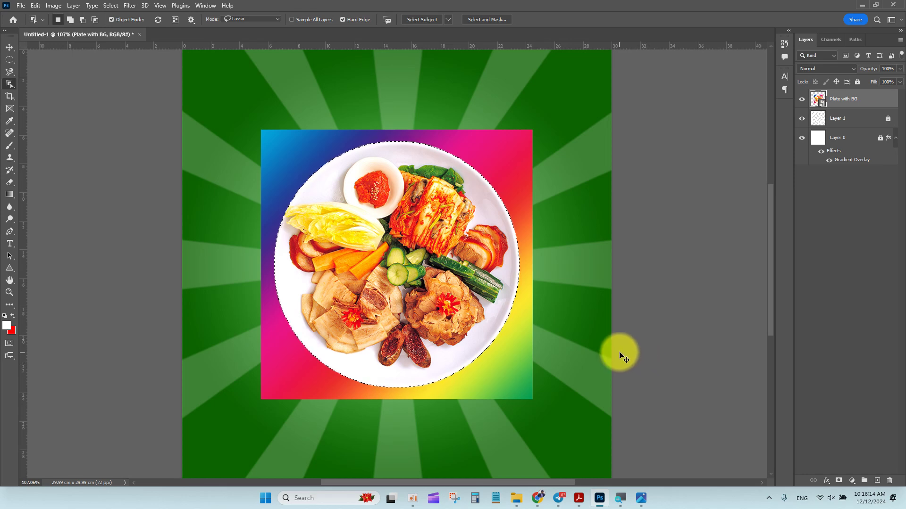
pyautogui.press('v')
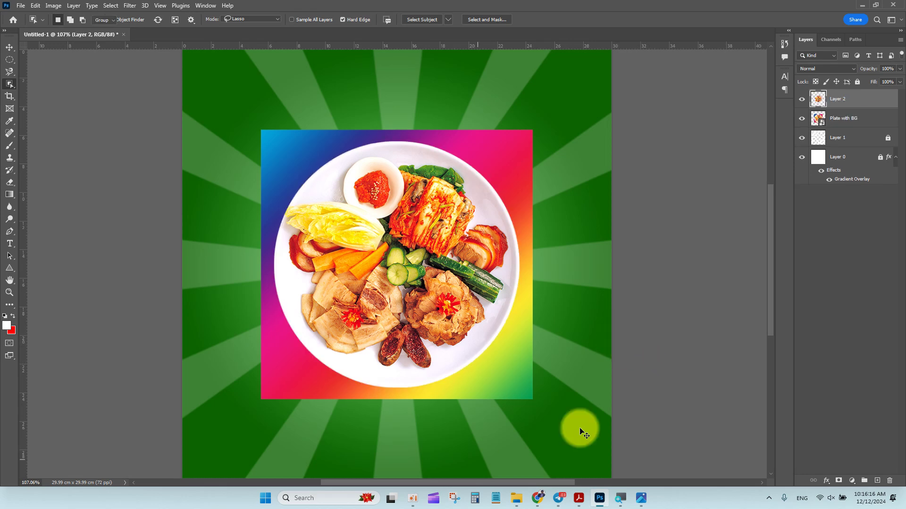
pyautogui.moveTo(468, 228); pyautogui.dragTo(434, 311)
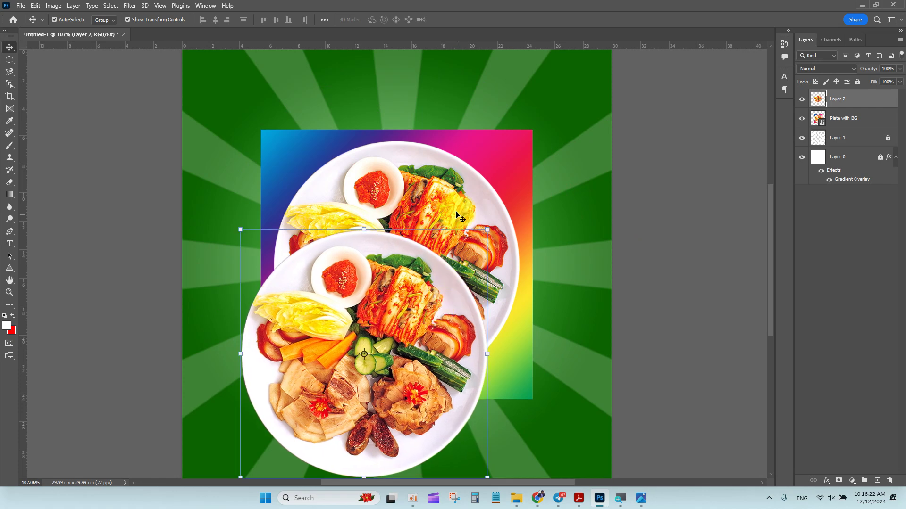
pyautogui.moveTo(425, 192); pyautogui.dragTo(467, 147)
pyautogui.press('Delete')
# Move the plate cutout up to the middle area of the sunburst and keep its layer selected.
pyautogui.moveTo(414, 320); pyautogui.dragTo(447, 217)
pyautogui.click(547, 283)
pyautogui.moveTo(446, 323); pyautogui.dragTo(464, 335)
pyautogui.click(420, 326)
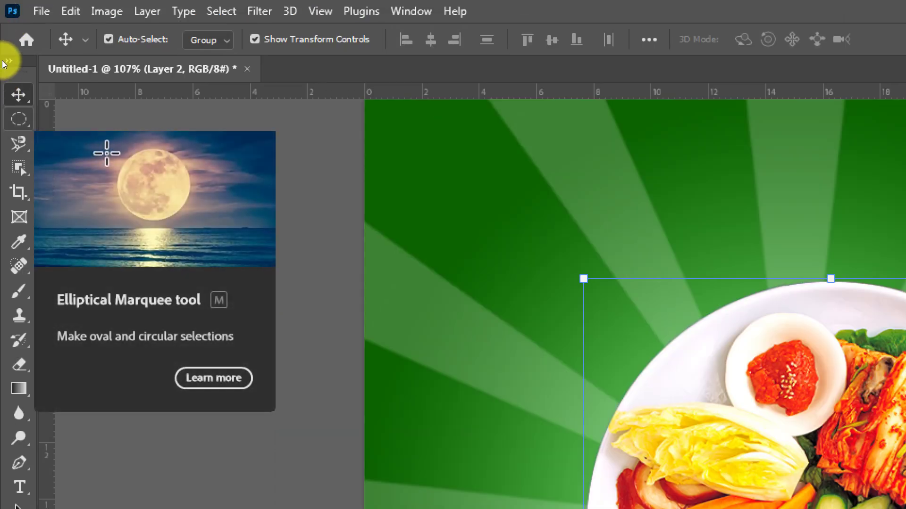
pyautogui.press('l')
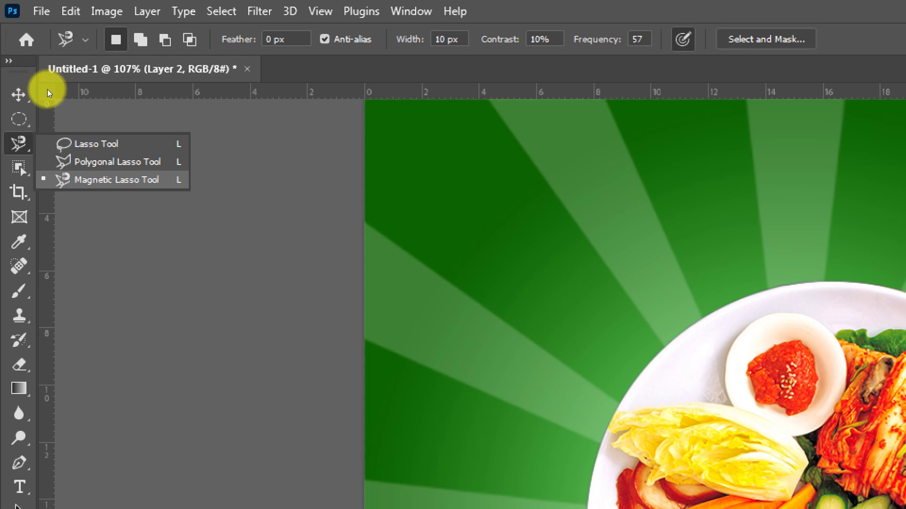
pyautogui.press('m')
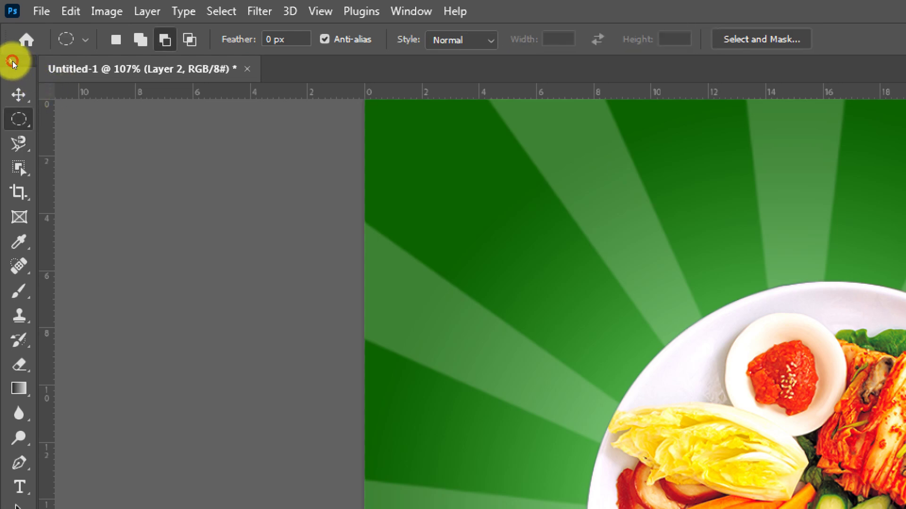
pyautogui.click(54, 70)
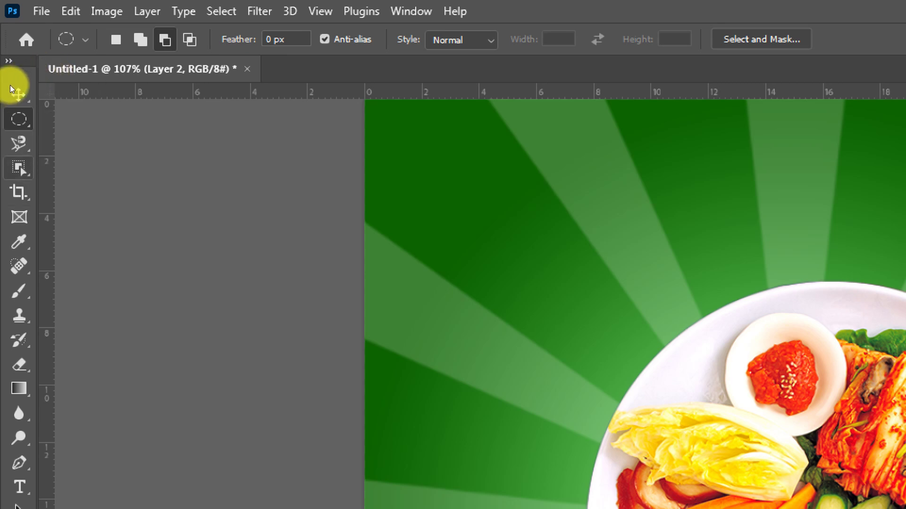
pyautogui.press('w')
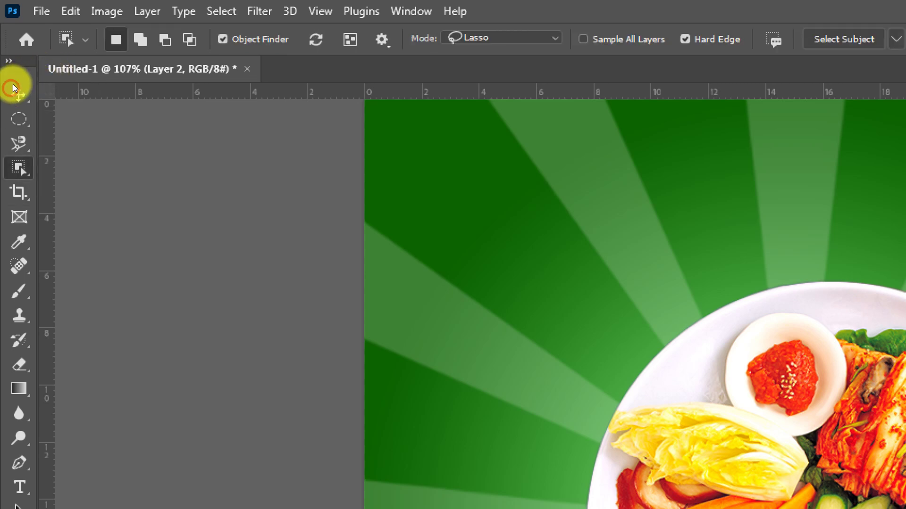
pyautogui.press('w')
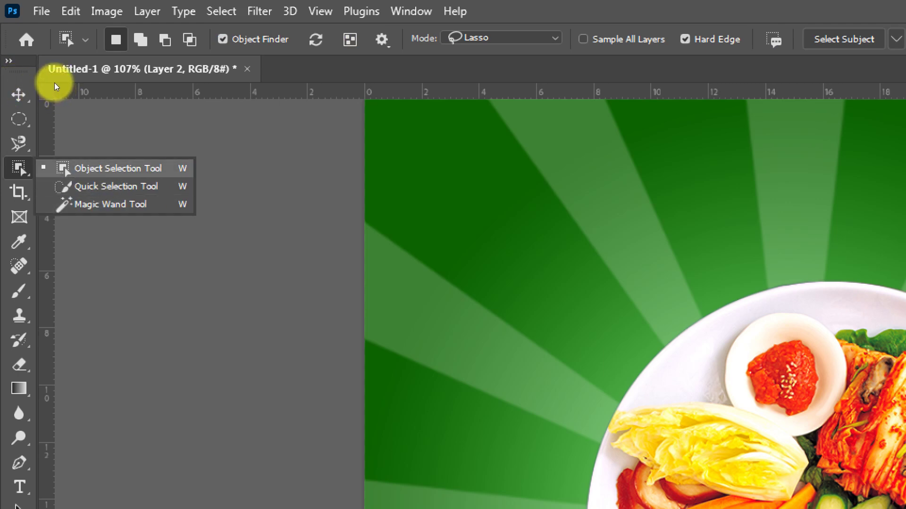
pyautogui.press('v')
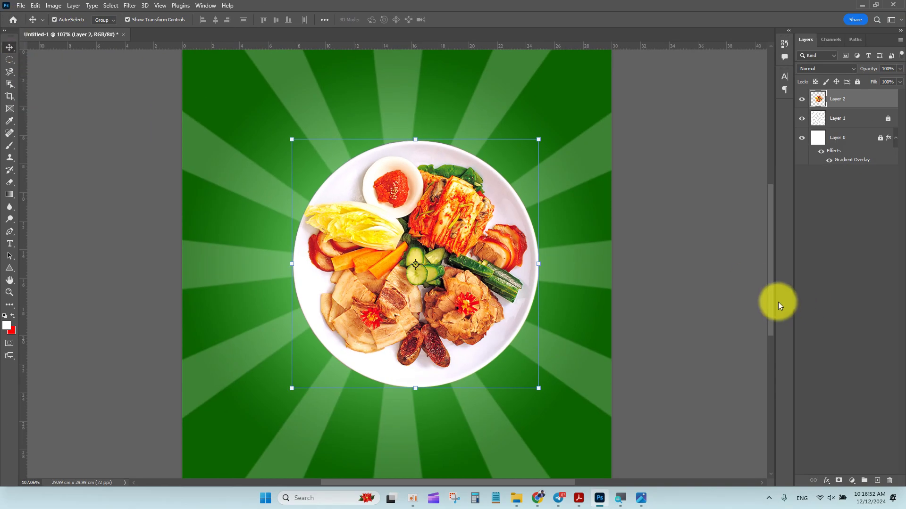
# Center the plate cutout horizontally on the sunburst, slightly above the middle of the poster, and deselect the layer.
pyautogui.moveTo(464, 249); pyautogui.dragTo(444, 243)
pyautogui.hotkey('ctrl', '0')
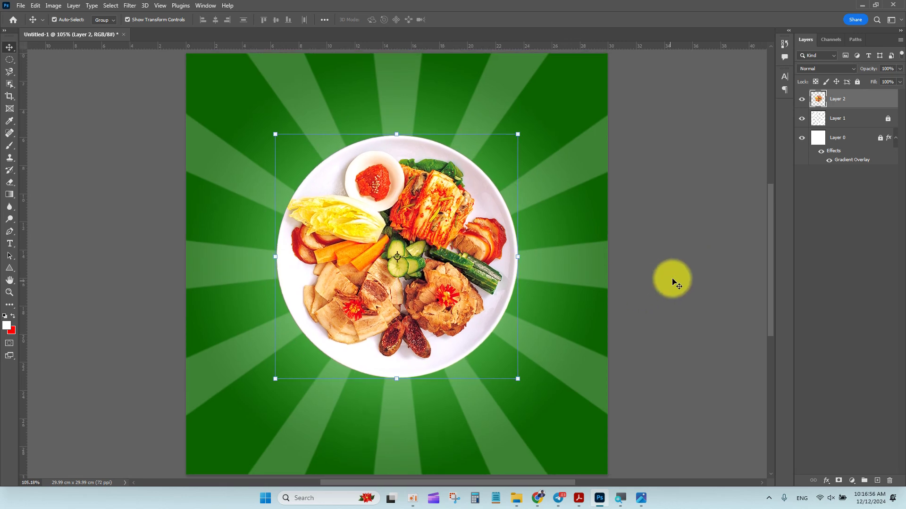
pyautogui.click(673, 254)
# Switch to the image viewer to compare the poster with Result-Exam-1.jpg, and return to Photoshop.
pyautogui.click(641, 498)
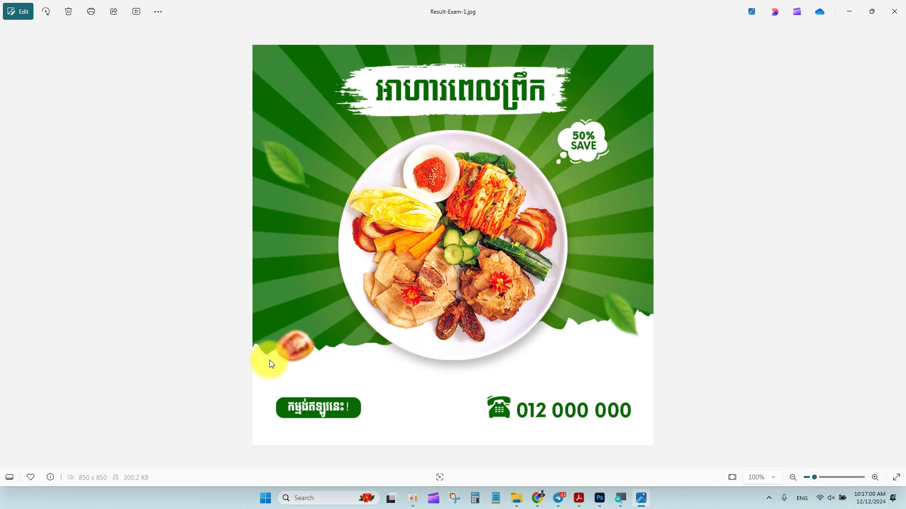
pyautogui.click(600, 498)
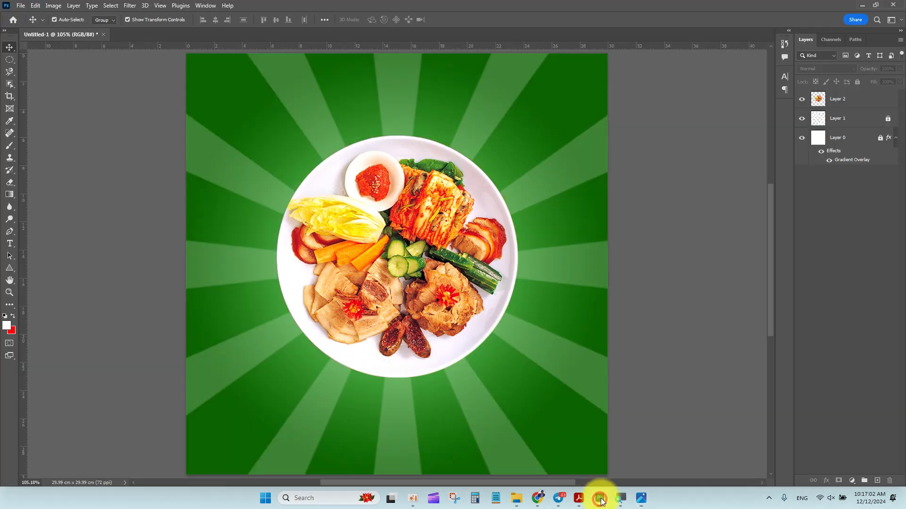
pyautogui.click(600, 498)
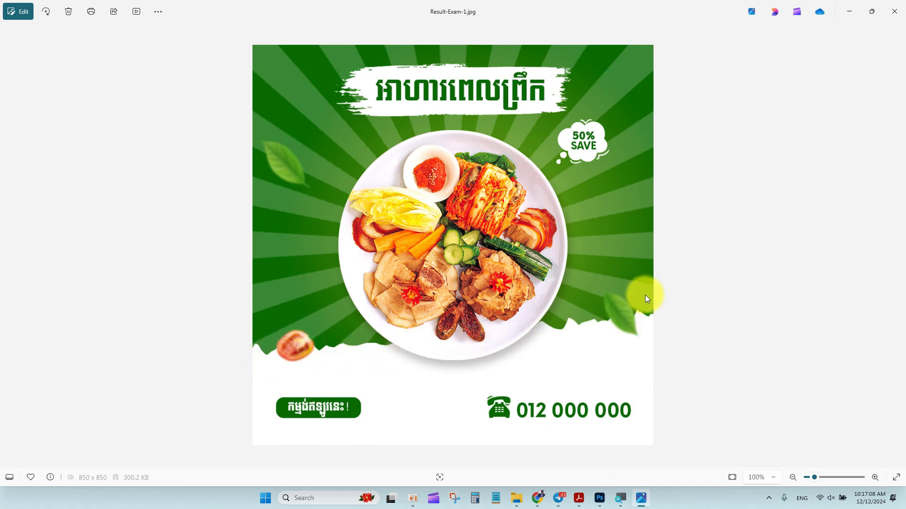
pyautogui.click(604, 499)
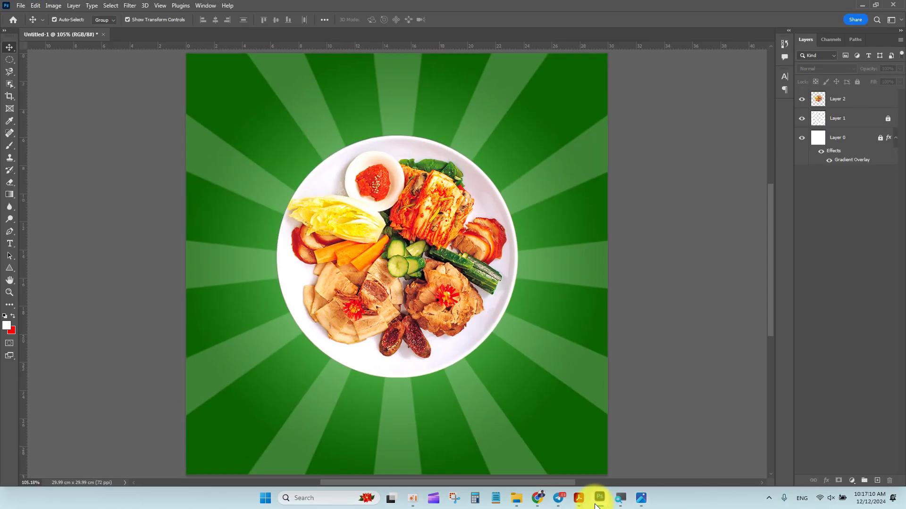
# On a new layer, lasso the poster's lower area with a jagged upper edge and fill it with white.
pyautogui.scroll(1, 414, 375)
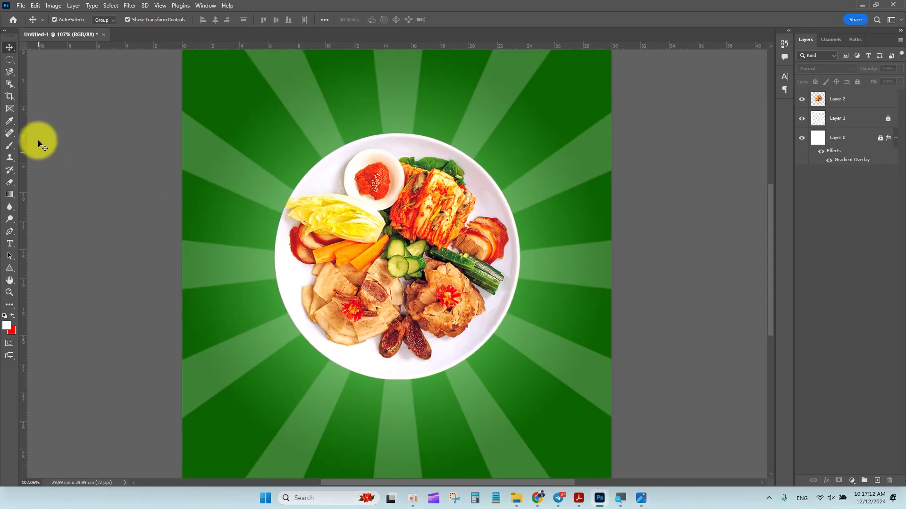
pyautogui.rightClick(12, 67)
pyautogui.click(44, 66)
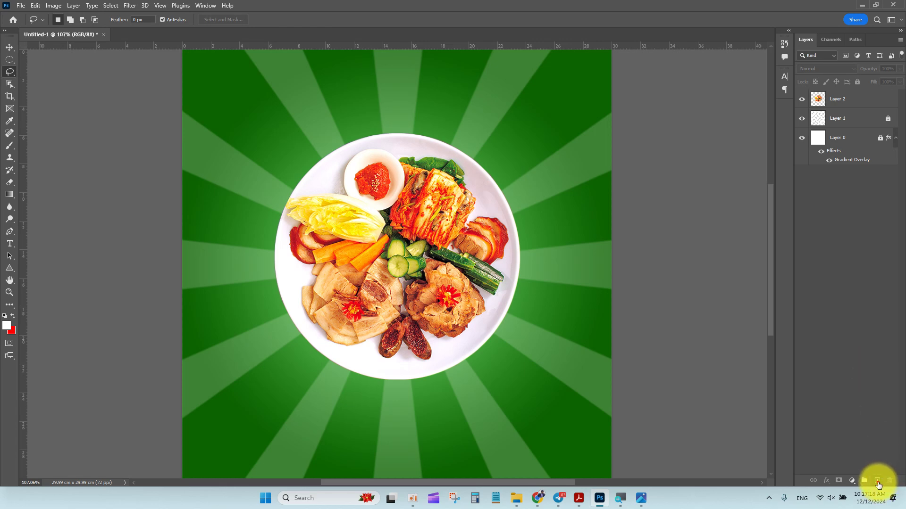
pyautogui.click(877, 480)
pyautogui.scroll(-1, 220, 390)
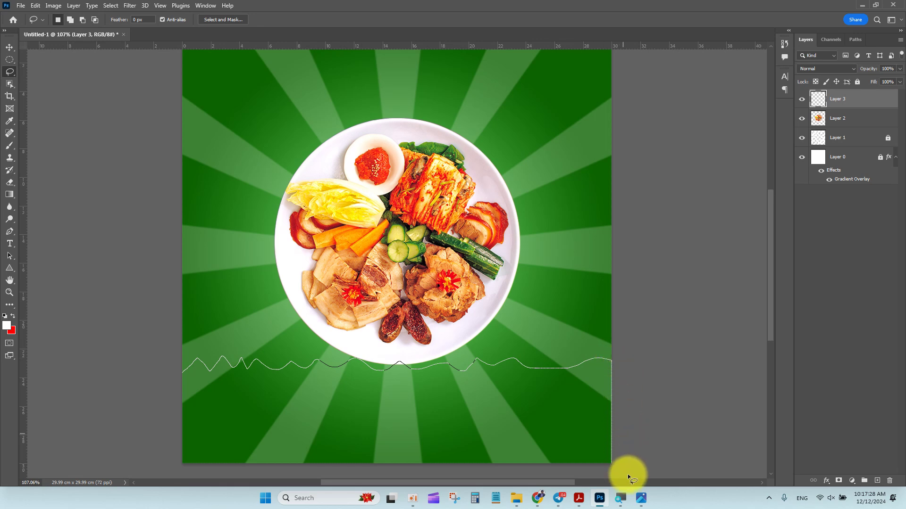
pyautogui.moveTo(178, 466); pyautogui.dragTo(164, 444)
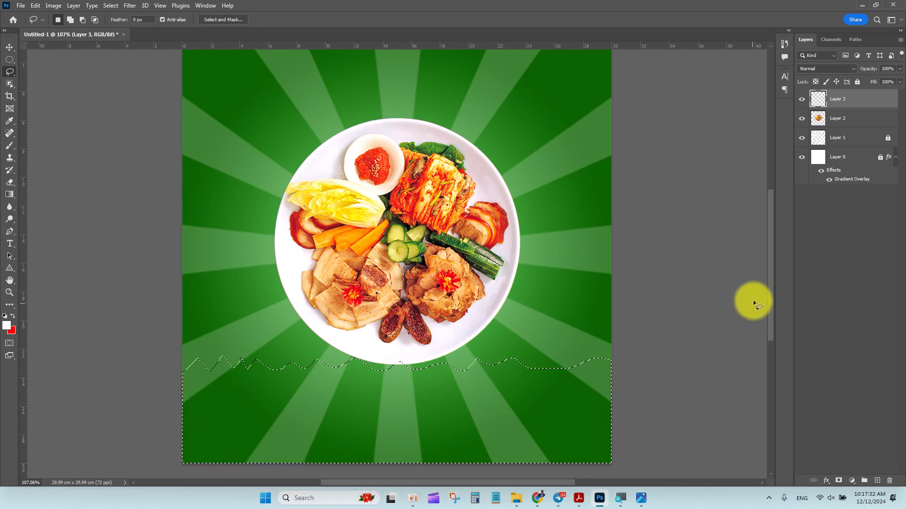
pyautogui.hotkey('alt', 'BackSpace')
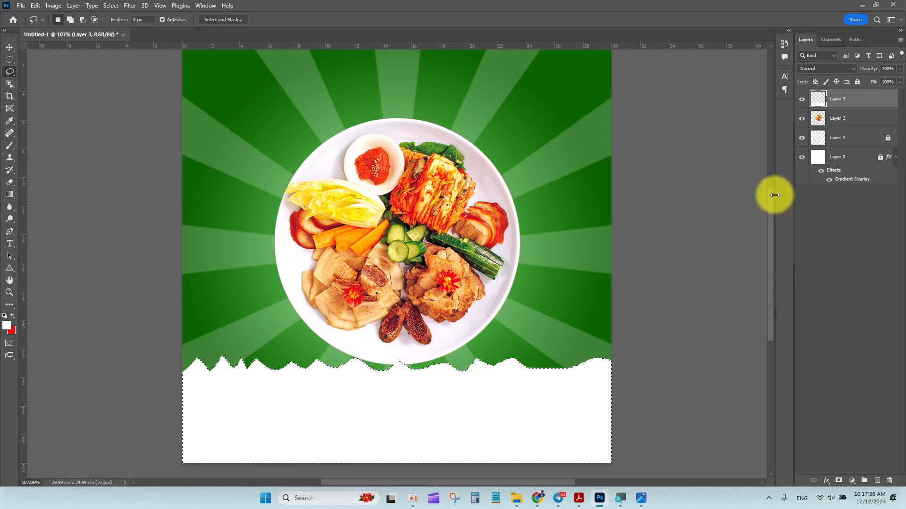
# Stretch the white jagged shape upward to about 124% height so it overlaps the plate's lower edge.
pyautogui.click(10, 48)
pyautogui.click(423, 394)
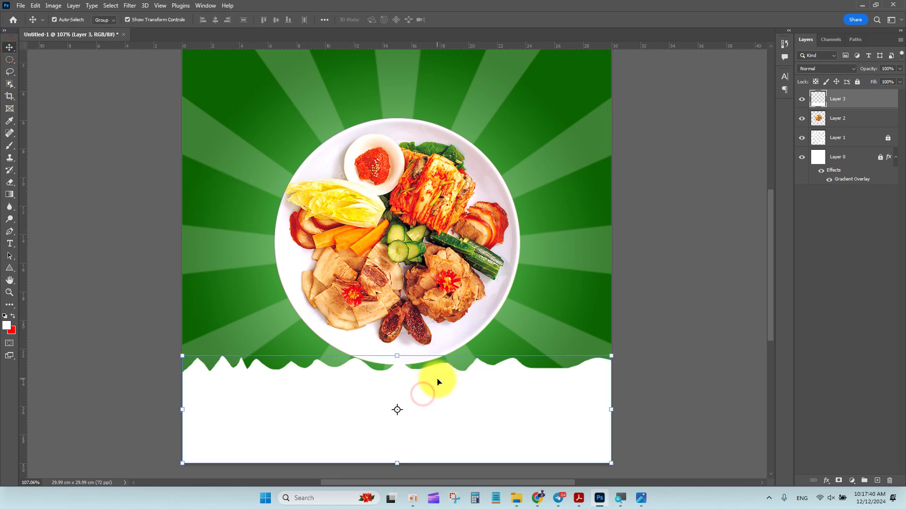
pyautogui.moveTo(397, 356); pyautogui.dragTo(397, 330)
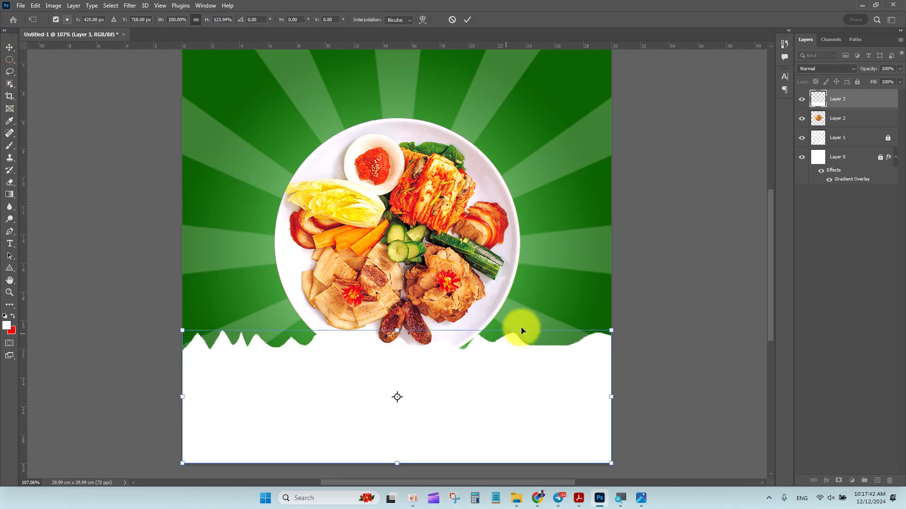
pyautogui.click(467, 20)
pyautogui.click(683, 257)
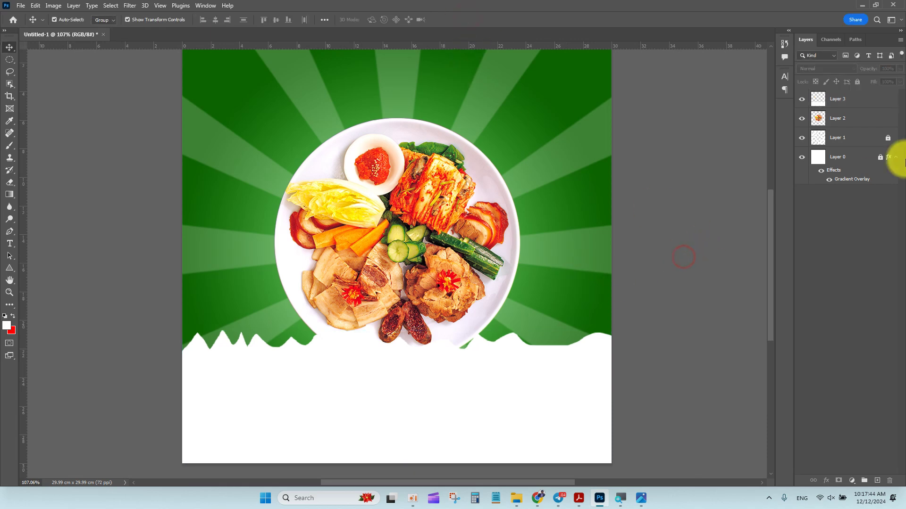
# Move the food plate's layer above the white jagged shape's layer.
pyautogui.click(371, 218)
pyautogui.moveTo(839, 114); pyautogui.dragTo(845, 92)
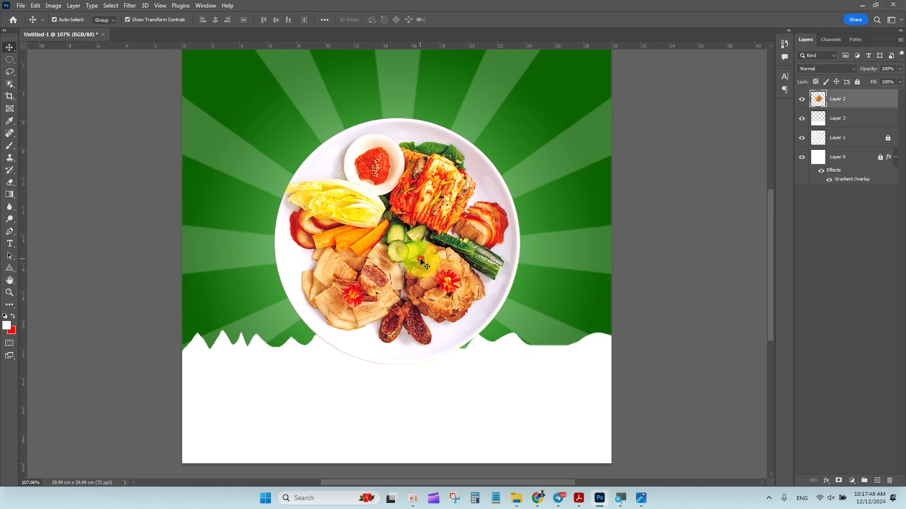
pyautogui.click(650, 314)
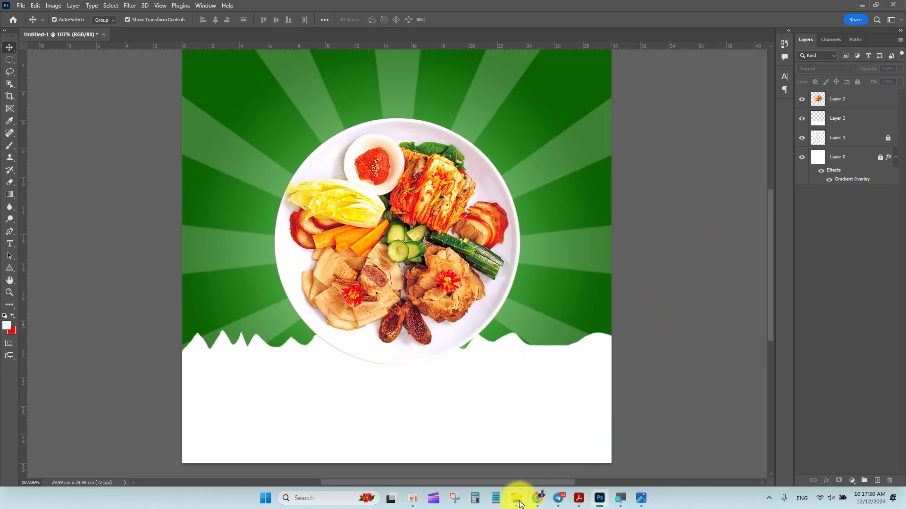
# Place the telephone image pngegg.png from the lesson folder onto the white area below the plate.
pyautogui.click(518, 498)
pyautogui.click(413, 299)
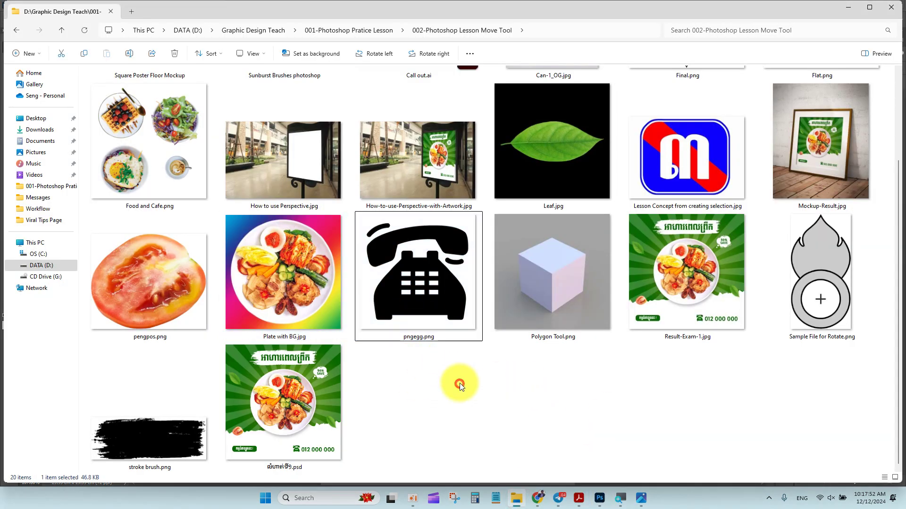
pyautogui.moveTo(420, 297); pyautogui.dragTo(476, 412)
pyautogui.click(468, 19)
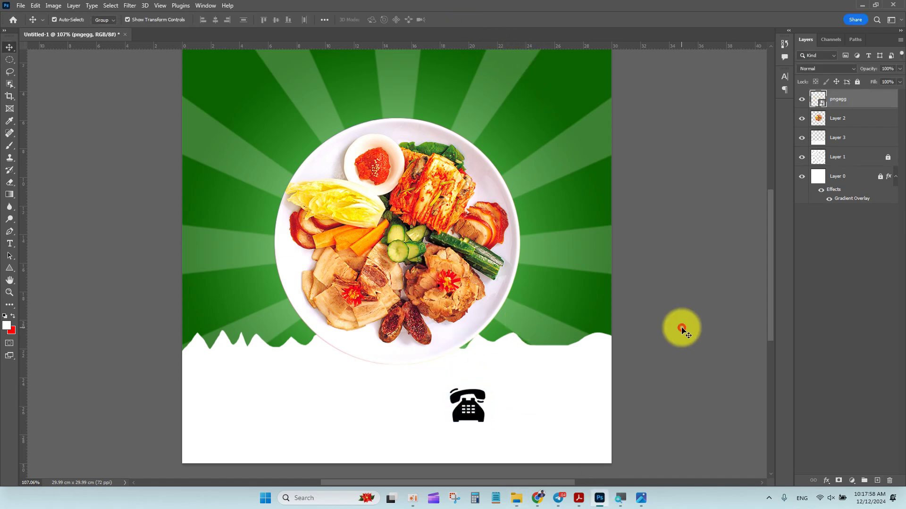
# Check the reference poster Result-Exam-1.jpg, and apply a Color Overlay in green 008503 to the telephone icon.
pyautogui.click(639, 500)
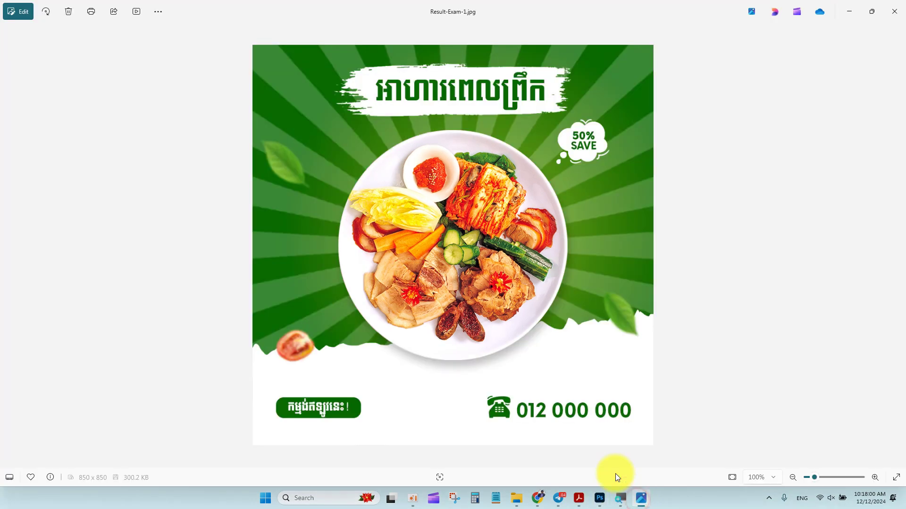
pyautogui.click(599, 498)
pyautogui.keyDown('ctrl'); pyautogui.click(476, 410); pyautogui.keyUp('ctrl')
pyautogui.scroll(5, 519, 426)
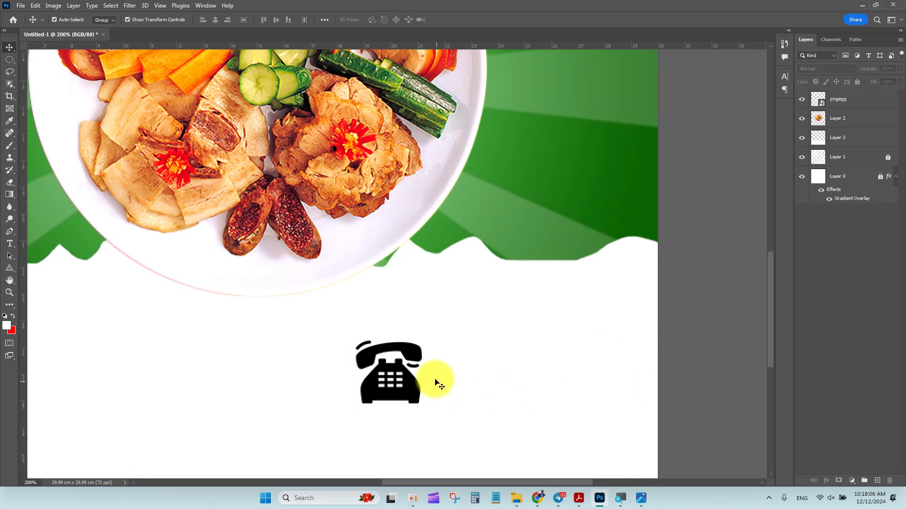
pyautogui.click(411, 361)
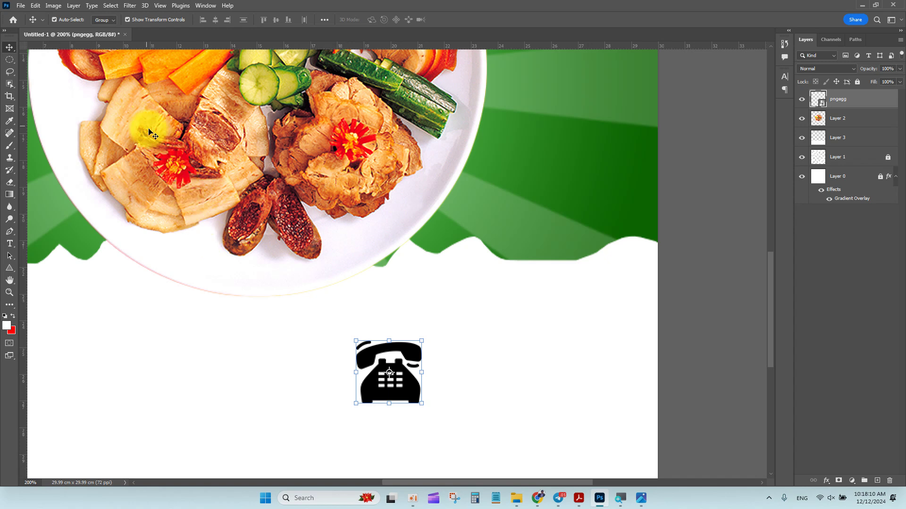
pyautogui.click(74, 6)
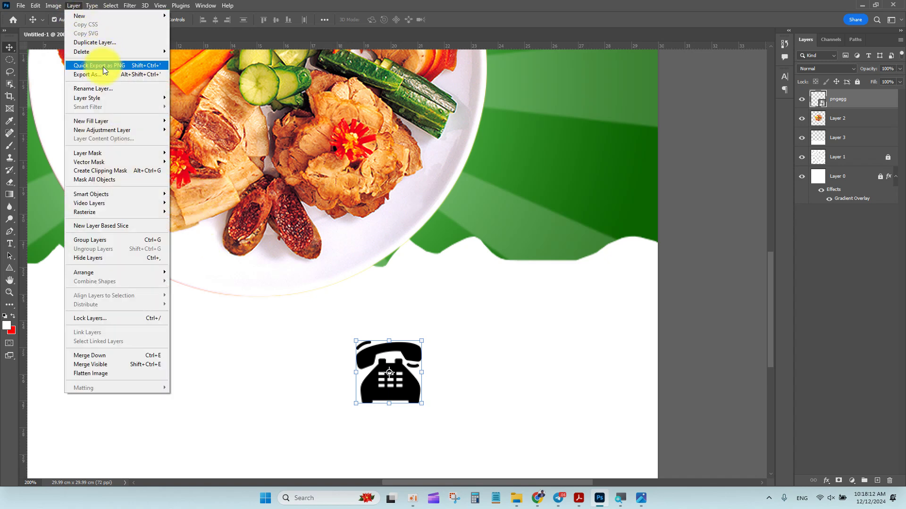
pyautogui.moveTo(117, 98)
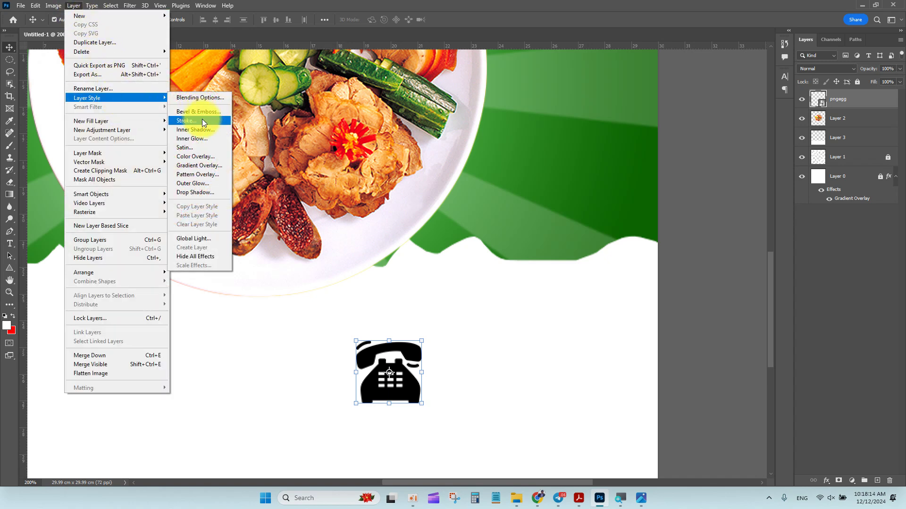
pyautogui.click(213, 157)
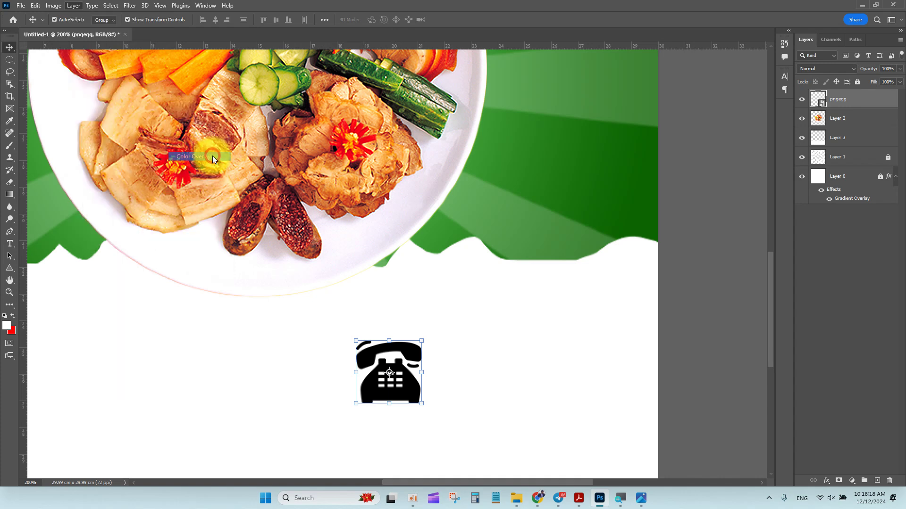
pyautogui.click(714, 136)
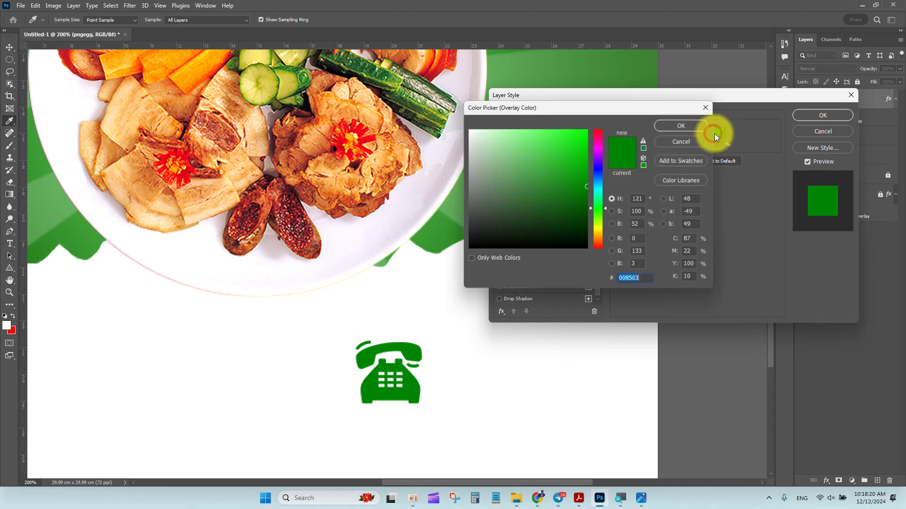
pyautogui.click(674, 127)
pyautogui.click(813, 115)
pyautogui.click(689, 257)
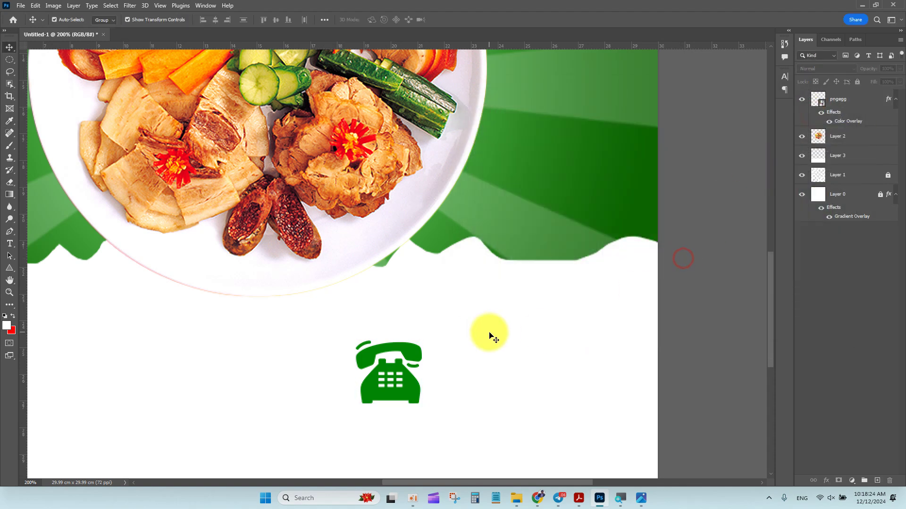
# Add a horizontal placeholder text line over the telephone icon at 50 pt, coloured with the green sampled from the icon.
pyautogui.scroll(-2, 382, 370)
pyautogui.click(9, 243)
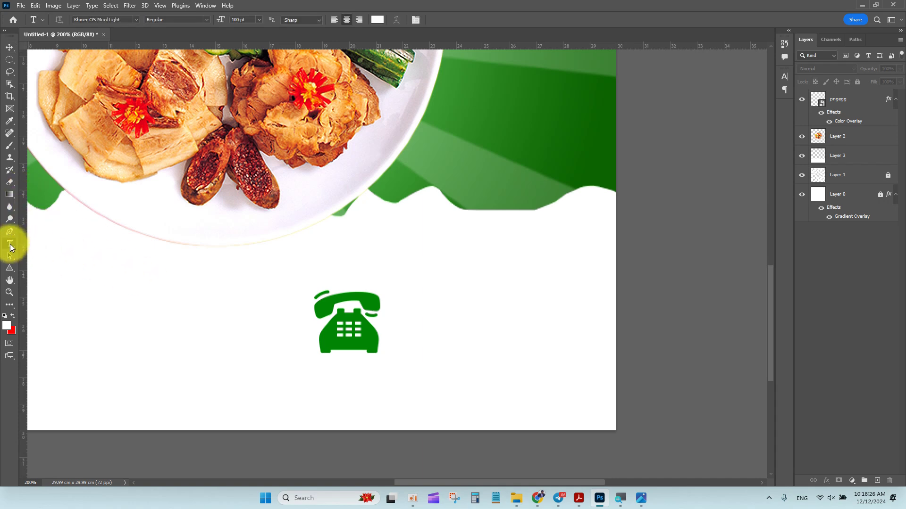
pyautogui.rightClick(10, 247)
pyautogui.click(43, 245)
pyautogui.click(420, 323)
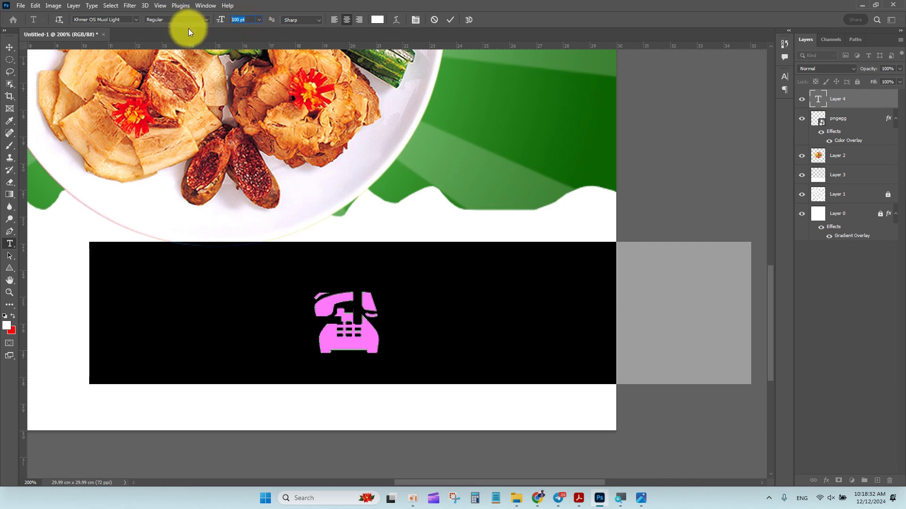
pyautogui.write('50')
pyautogui.press('Return')
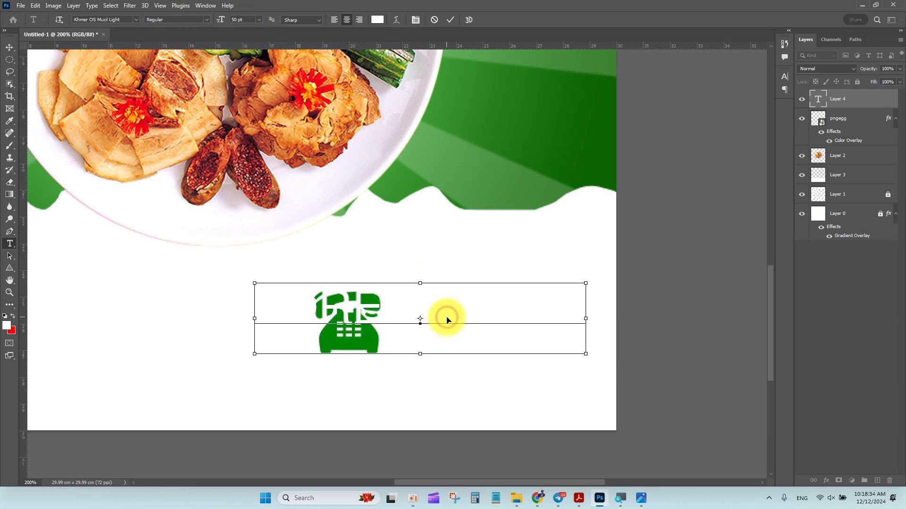
pyautogui.click(377, 19)
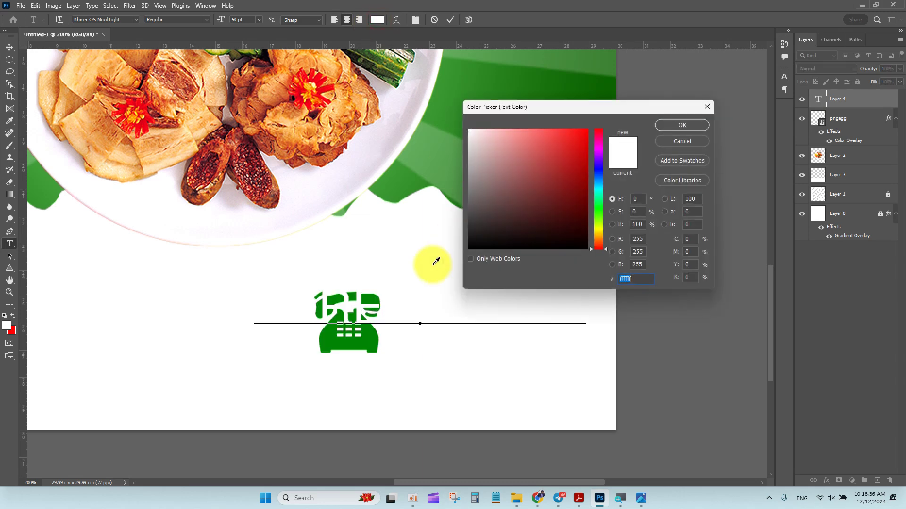
pyautogui.click(370, 343)
pyautogui.click(682, 125)
pyautogui.click(481, 312)
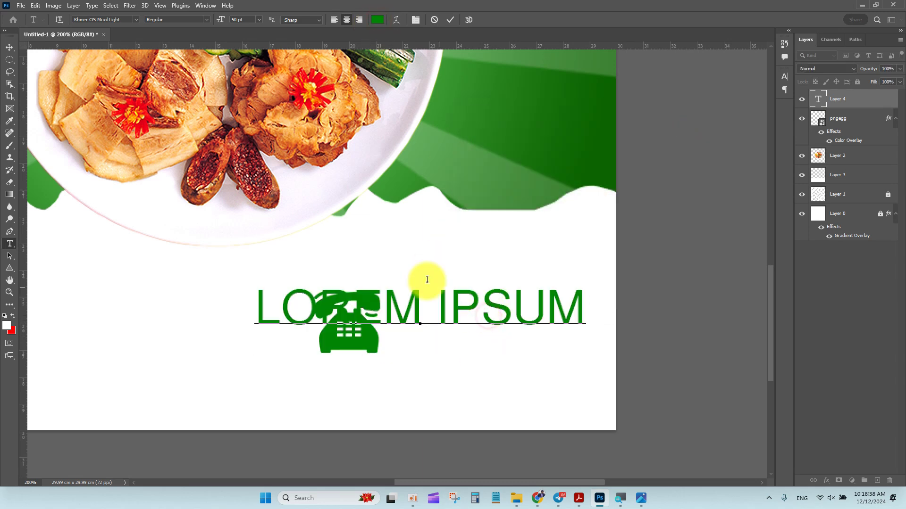
# Move the placeholder text below the telephone icon and replace it with the contact phone number.
pyautogui.click(10, 47)
pyautogui.moveTo(326, 264); pyautogui.dragTo(342, 235)
pyautogui.moveTo(471, 286); pyautogui.dragTo(349, 359)
pyautogui.doubleClick(350, 347)
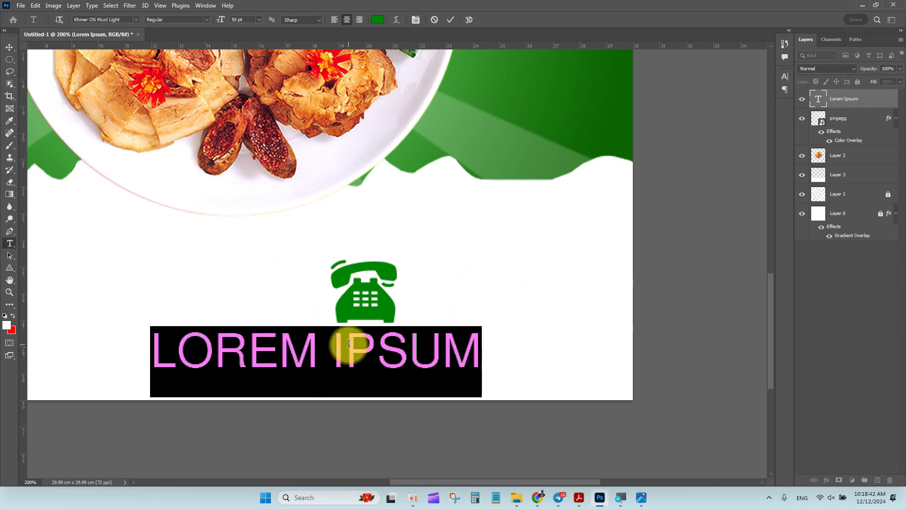
pyautogui.write('017')
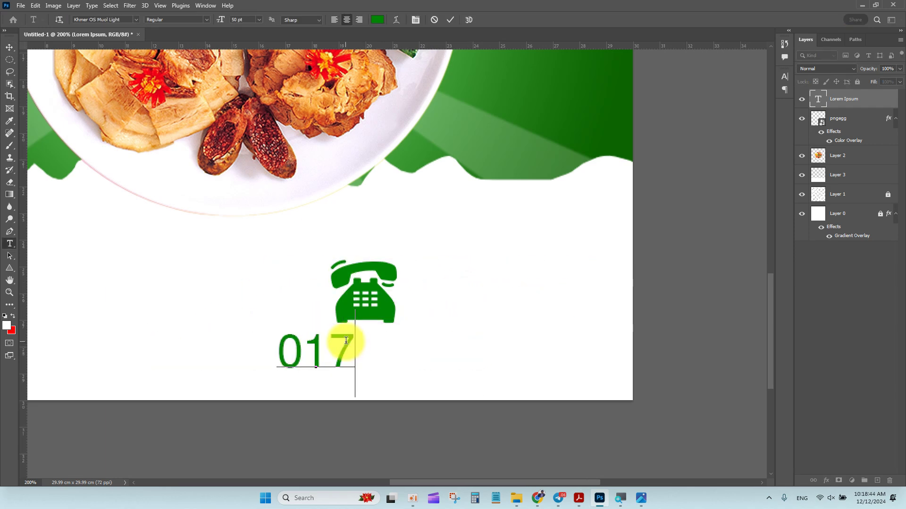
pyautogui.write(' 000 000')
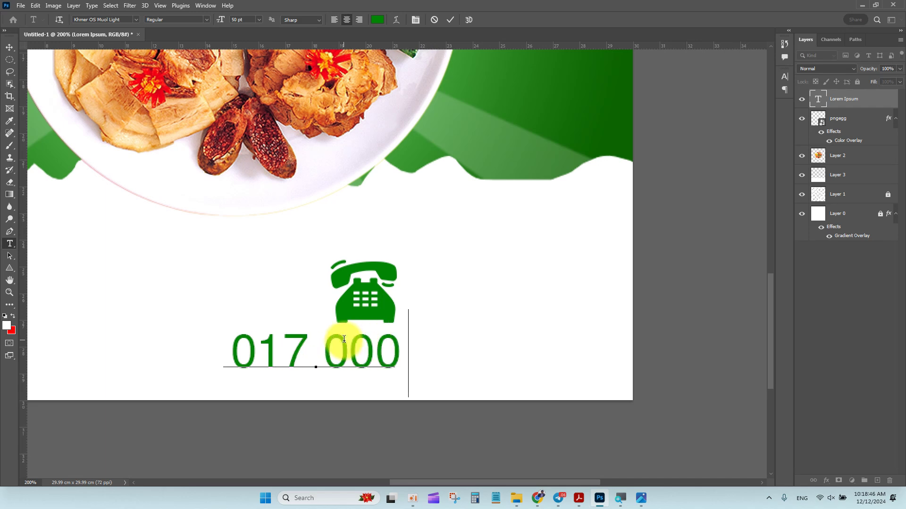
pyautogui.click(9, 47)
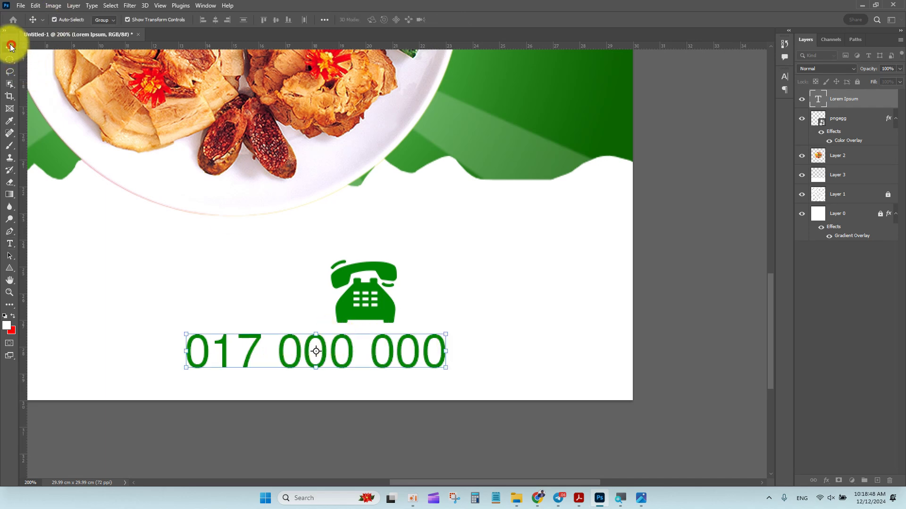
# Arrange the telephone icon and the phone number side by side, with the icon to the left of the number.
pyautogui.hscroll(2, 283, 325)
pyautogui.moveTo(302, 361); pyautogui.dragTo(471, 305)
pyautogui.moveTo(285, 316); pyautogui.dragTo(238, 344)
pyautogui.click(419, 305)
pyautogui.moveTo(371, 298); pyautogui.dragTo(340, 324)
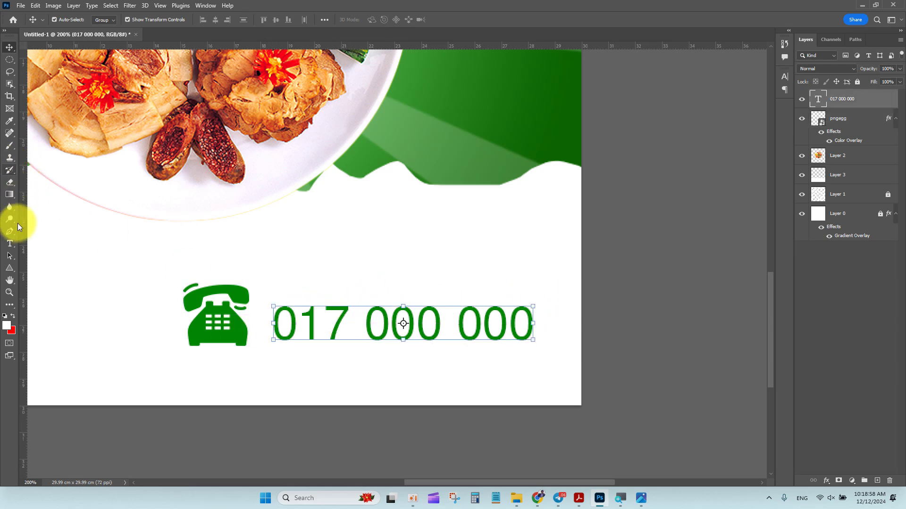
# Change the phone number's font to Now in the Bold style.
pyautogui.click(9, 243)
pyautogui.click(276, 321)
pyautogui.moveTo(273, 321); pyautogui.dragTo(554, 338)
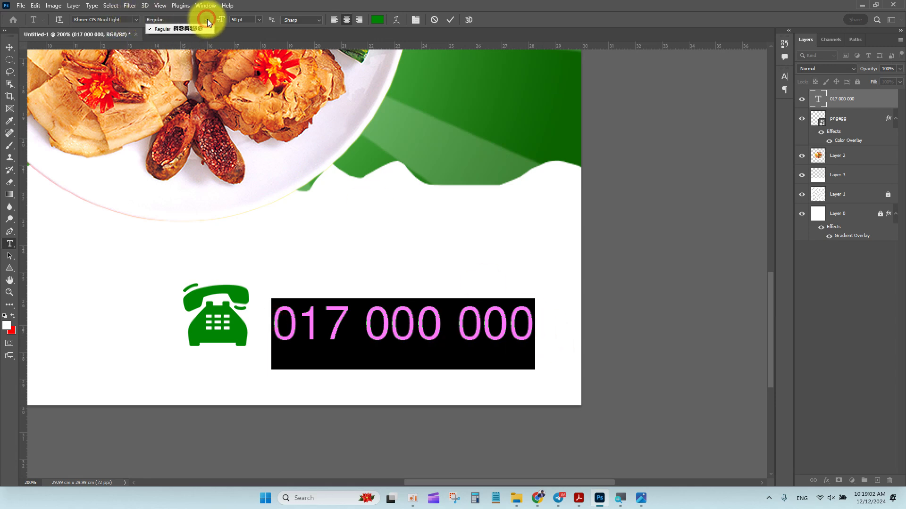
pyautogui.click(187, 27)
pyautogui.click(128, 19)
pyautogui.write('Now')
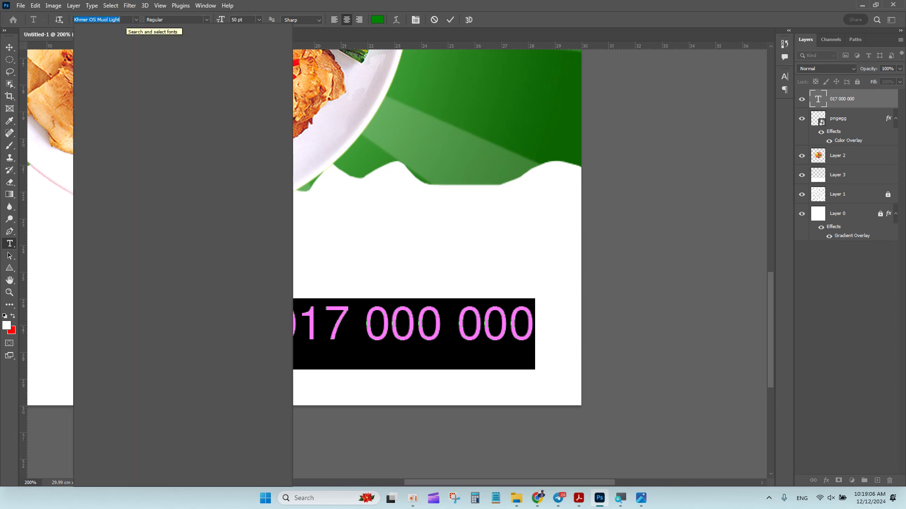
pyautogui.press('Return')
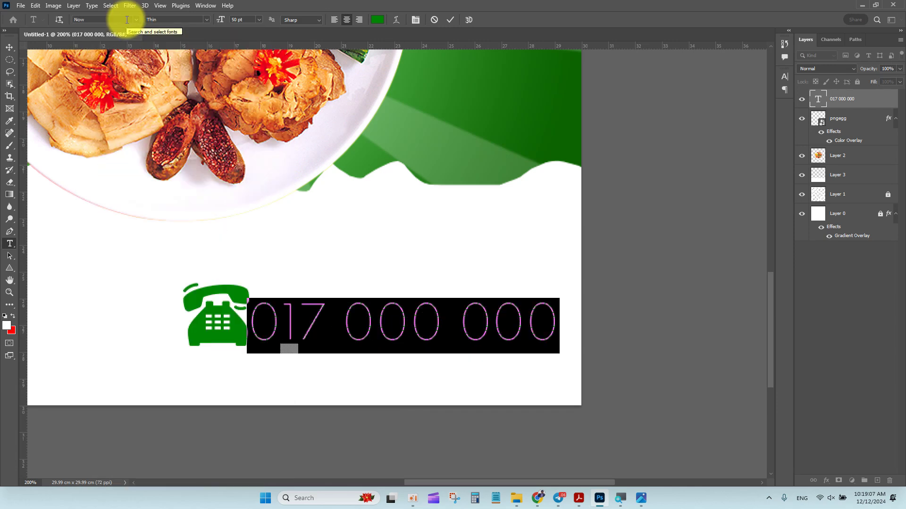
pyautogui.click(208, 19)
pyautogui.click(190, 61)
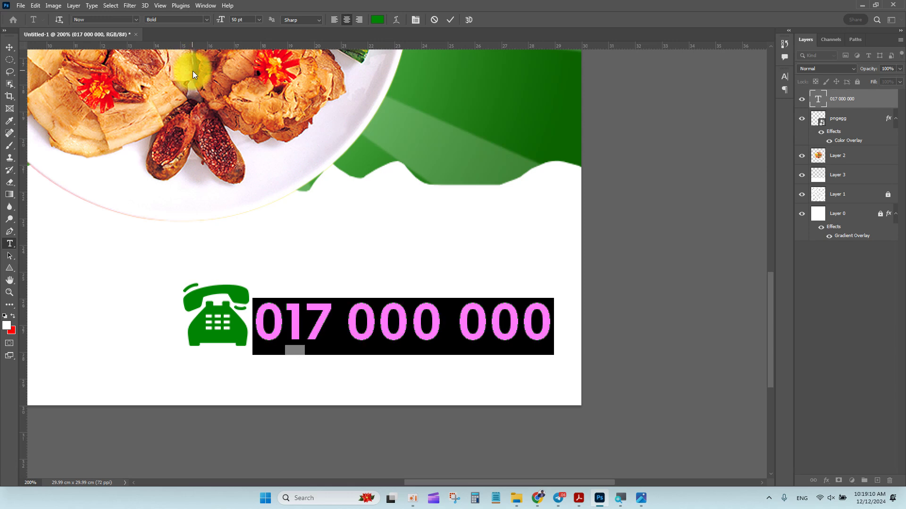
# Shift the phone number slightly left and move the telephone icon further left to widen the gap between them.
pyautogui.click(10, 47)
pyautogui.moveTo(514, 320)
pyautogui.mouseDown()
pyautogui.moveTo(530, 321)
pyautogui.moveTo(506, 321)
pyautogui.mouseUp()
pyautogui.moveTo(205, 325); pyautogui.dragTo(179, 324)
pyautogui.click(388, 276)
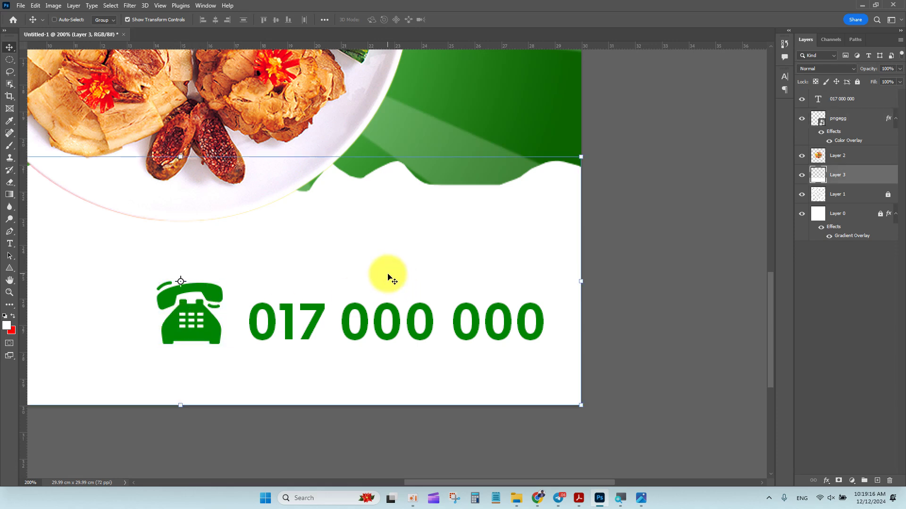
# Nudge the telephone icon slightly right, closer to the phone number, and deselect it.
pyautogui.hotkey('ctrl', '0')
pyautogui.click(682, 317)
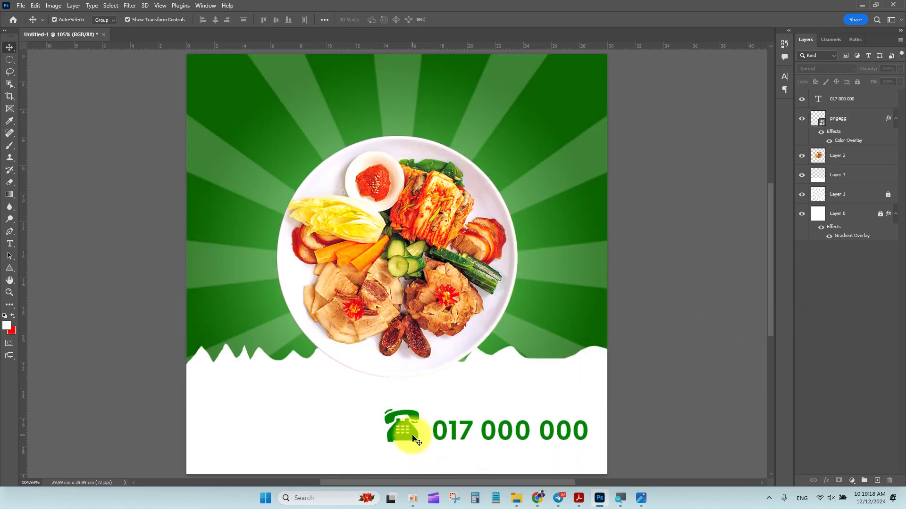
pyautogui.moveTo(413, 437); pyautogui.dragTo(418, 436)
pyautogui.click(684, 384)
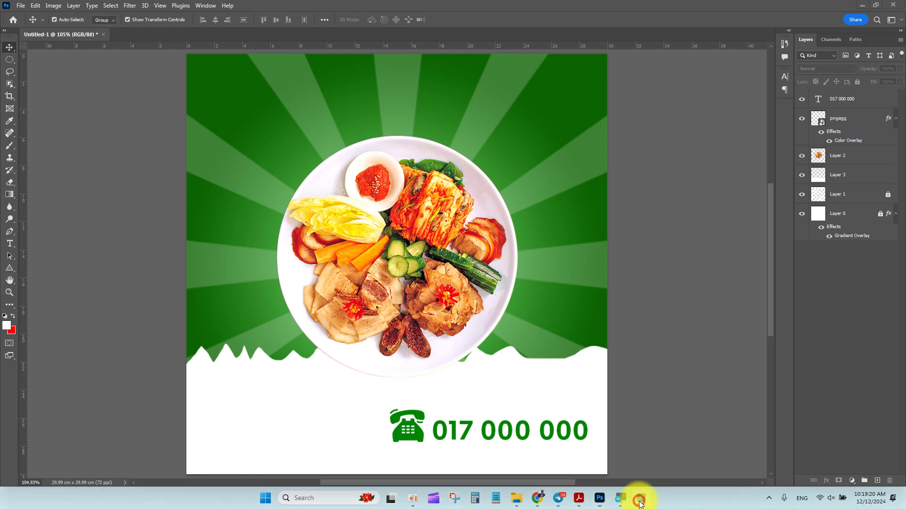
# Check the button in the reference image and draw a green-filled rectangle about 5.79 × 2.12 cm in the poster's lower-left white area.
pyautogui.click(640, 499)
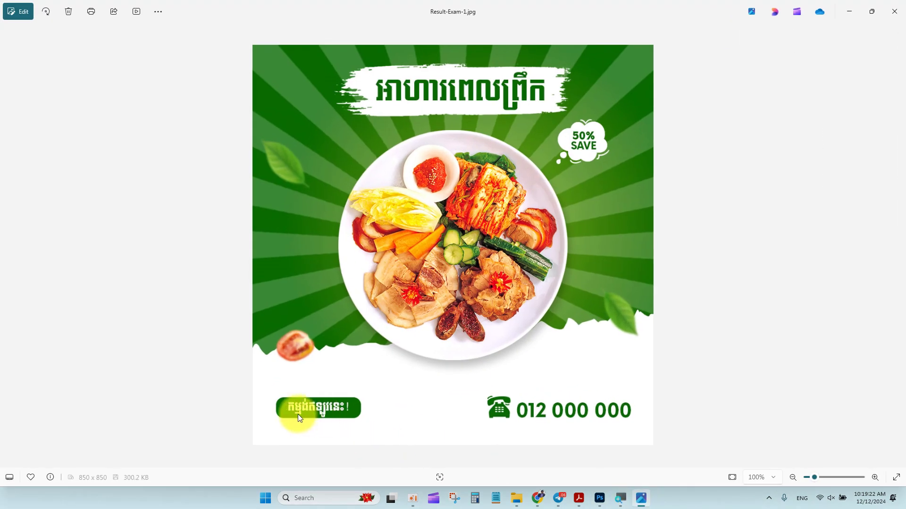
pyautogui.moveTo(641, 503)
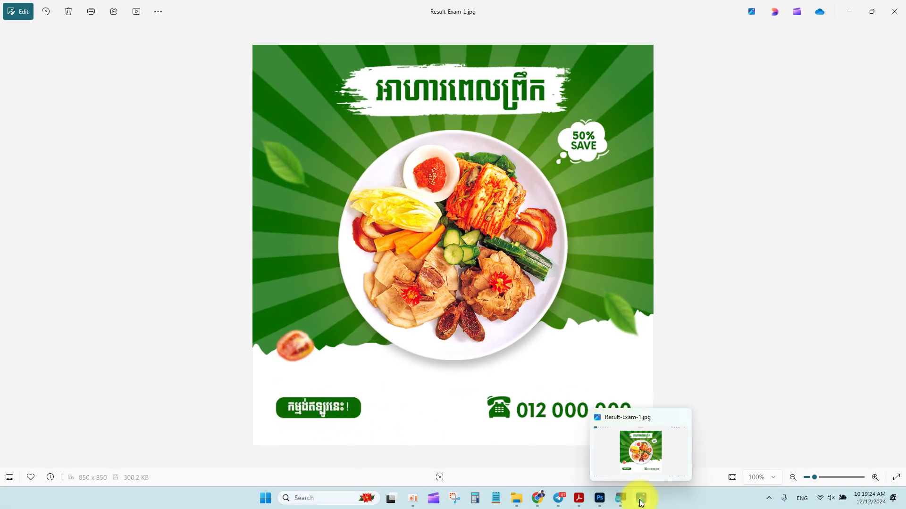
pyautogui.scroll(4, 326, 406)
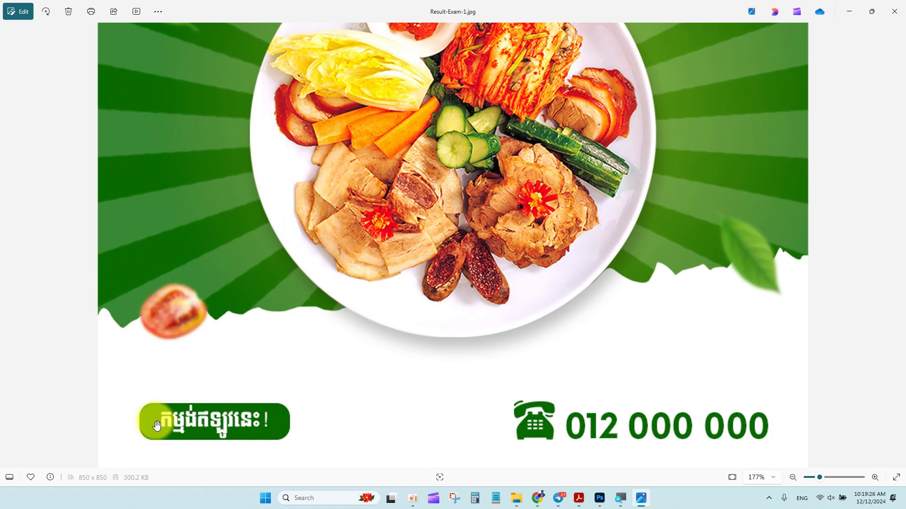
pyautogui.scroll(-4, 482, 356)
pyautogui.click(599, 498)
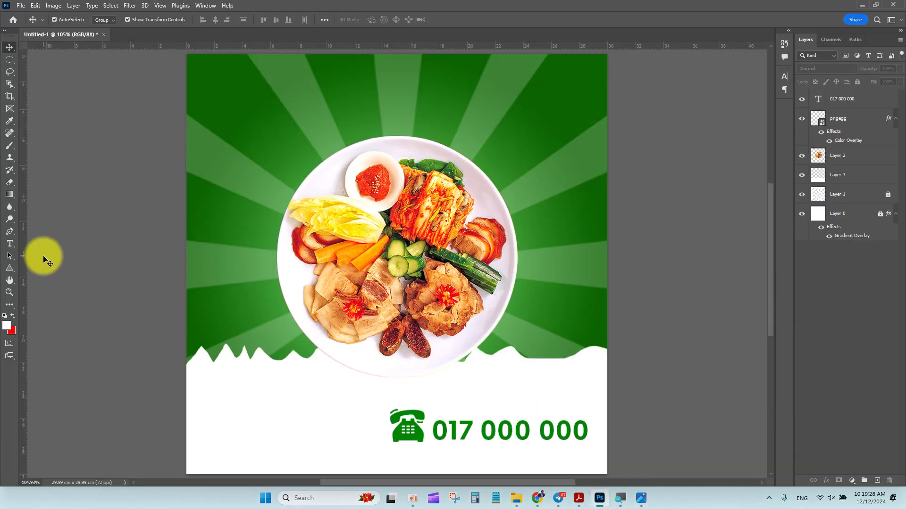
pyautogui.click(12, 270)
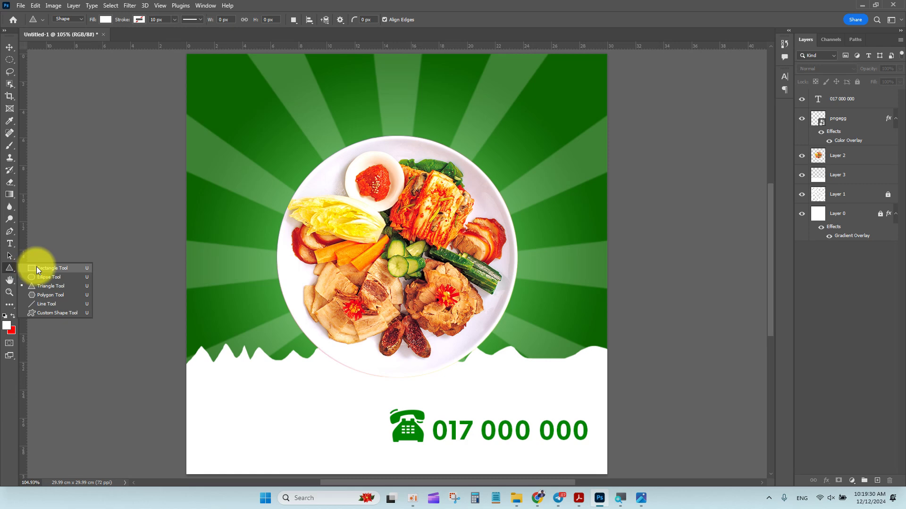
pyautogui.click(37, 268)
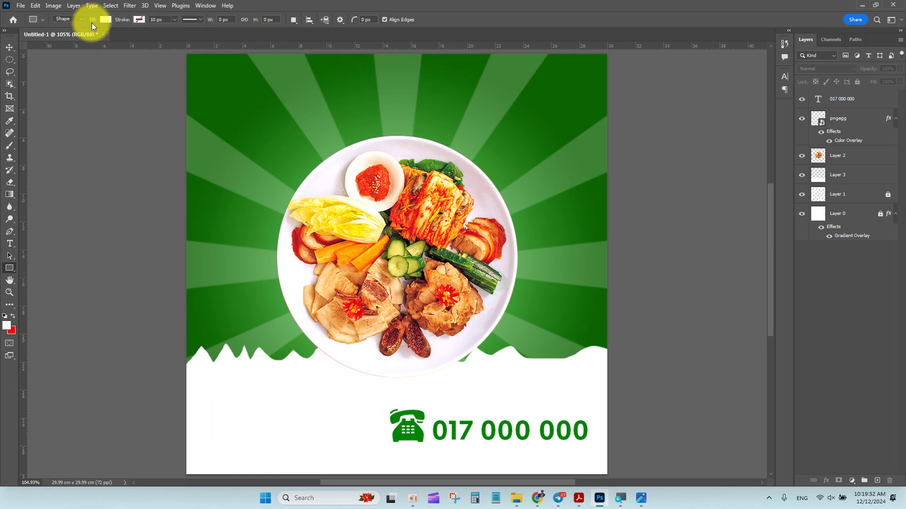
pyautogui.click(105, 19)
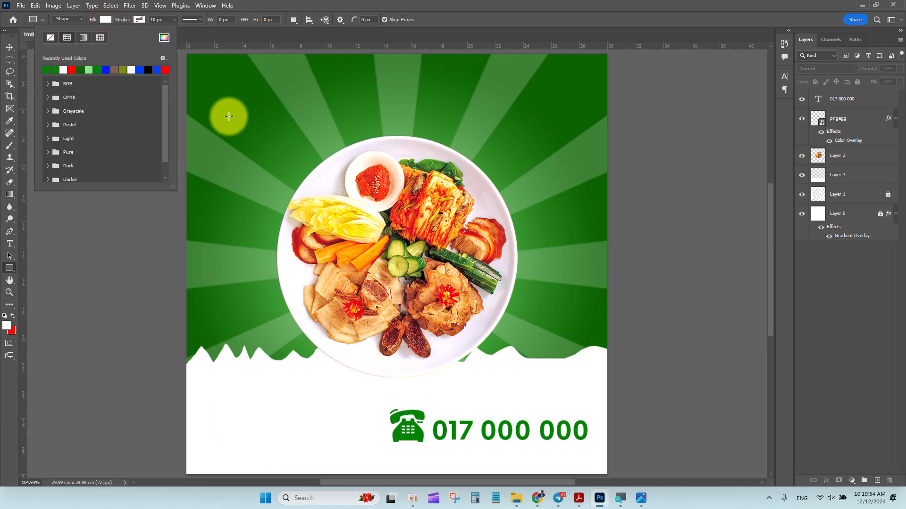
pyautogui.click(50, 70)
pyautogui.moveTo(206, 415); pyautogui.dragTo(288, 443)
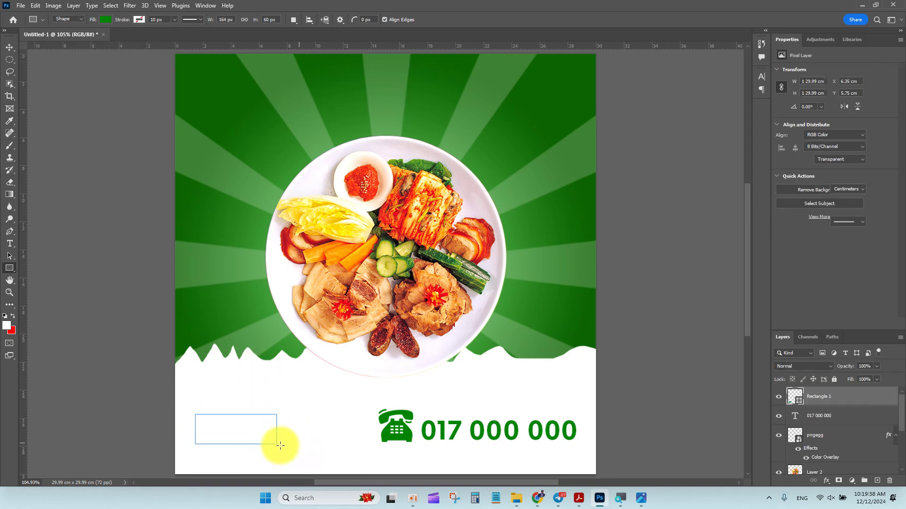
# Round all four corners of the green rectangle to a radius of about 1.06 cm, giving it fully rounded ends.
pyautogui.hotkey('ctrl', '+')
pyautogui.hotkey('ctrl', '+')
pyautogui.hotkey('ctrl', '+')
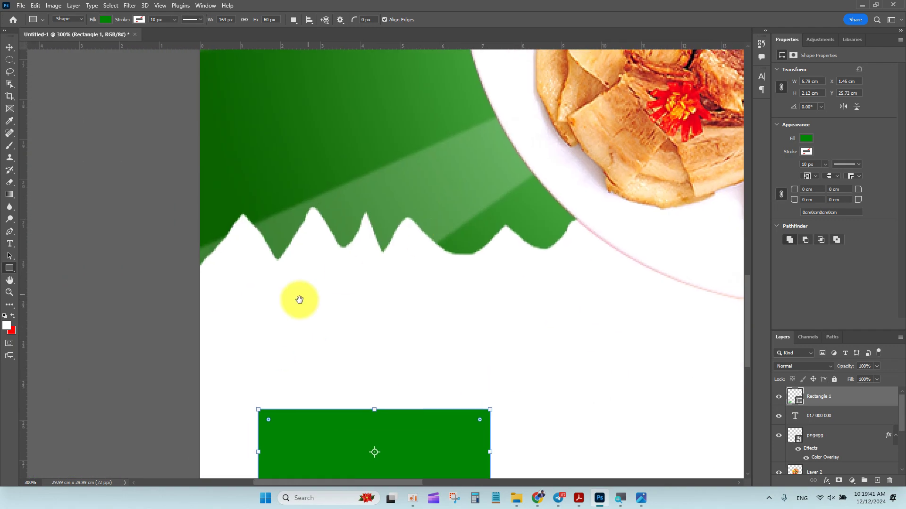
pyautogui.moveTo(299, 300); pyautogui.dragTo(313, 263)
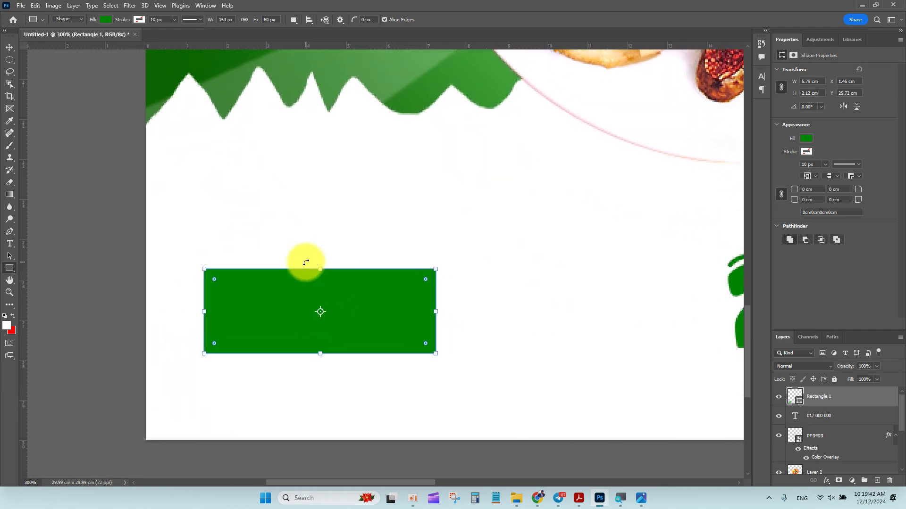
pyautogui.hotkey('ctrl', '+')
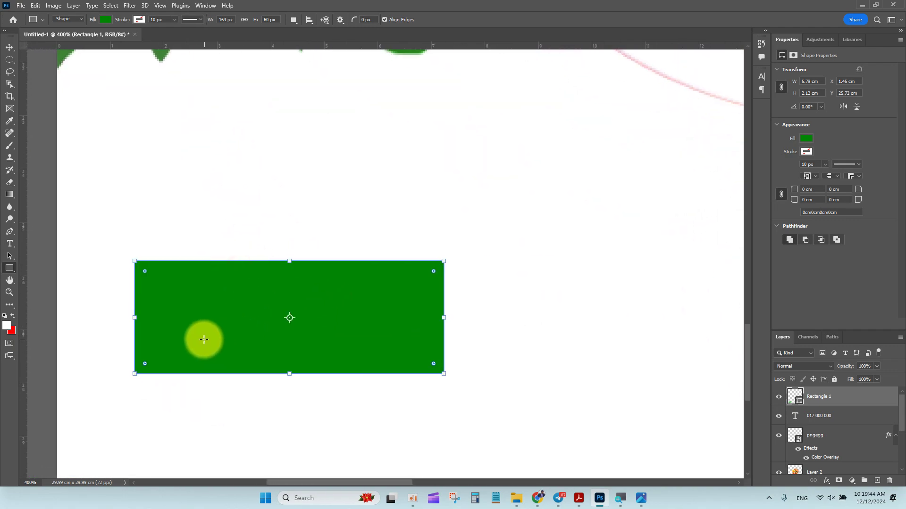
pyautogui.moveTo(146, 270); pyautogui.dragTo(477, 332)
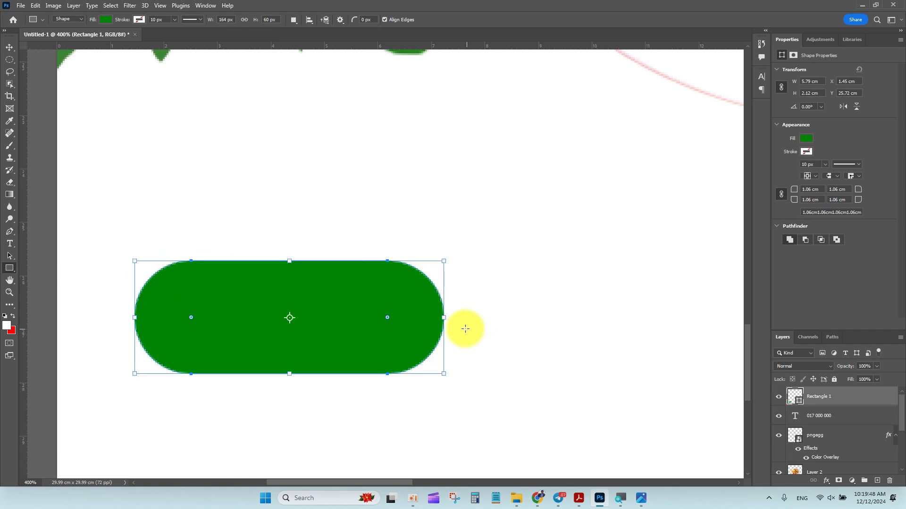
# Duplicate the phone number text above the green rounded rectangle and replace the copy's content with "កម្មង់".
pyautogui.click(10, 47)
pyautogui.hotkey('ctrl', '-')
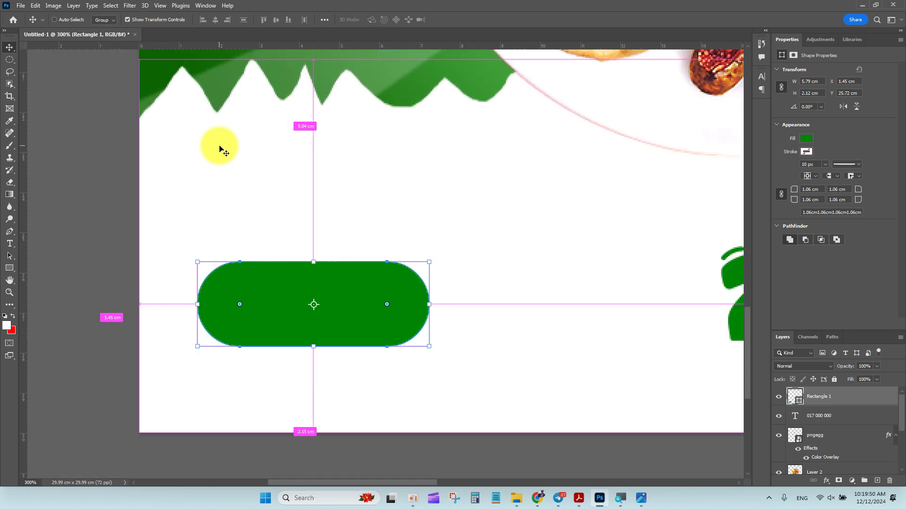
pyautogui.hscroll(5, 300, 295)
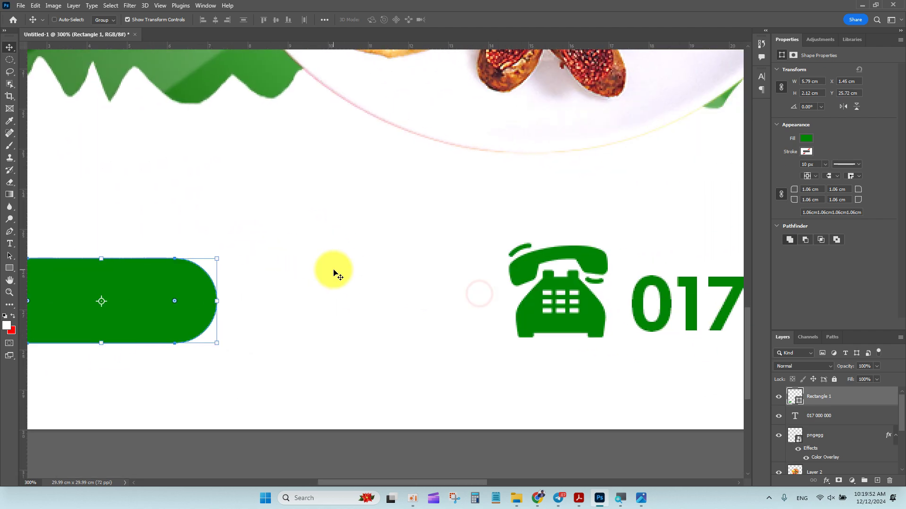
pyautogui.hotkey('ctrl', '-')
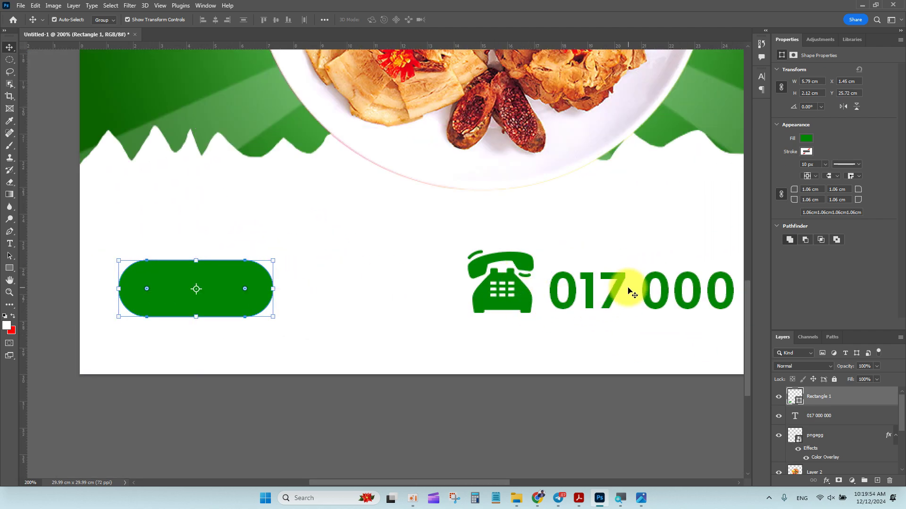
pyautogui.moveTo(626, 285); pyautogui.dragTo(176, 228)
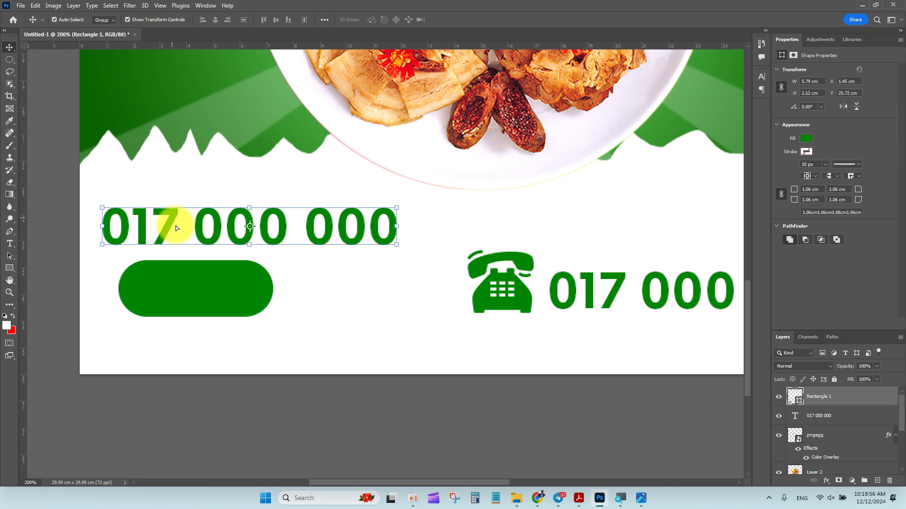
pyautogui.click(9, 244)
pyautogui.moveTo(119, 219); pyautogui.dragTo(398, 222)
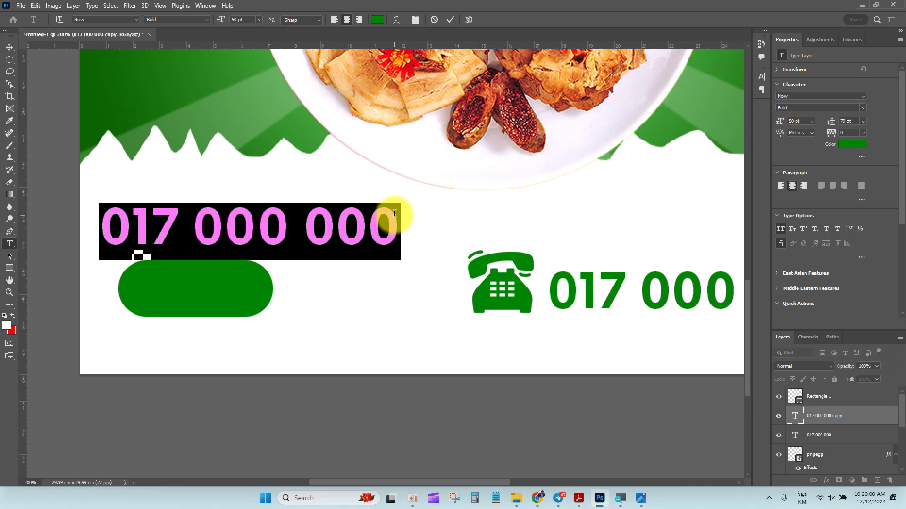
pyautogui.write('កម្ម')
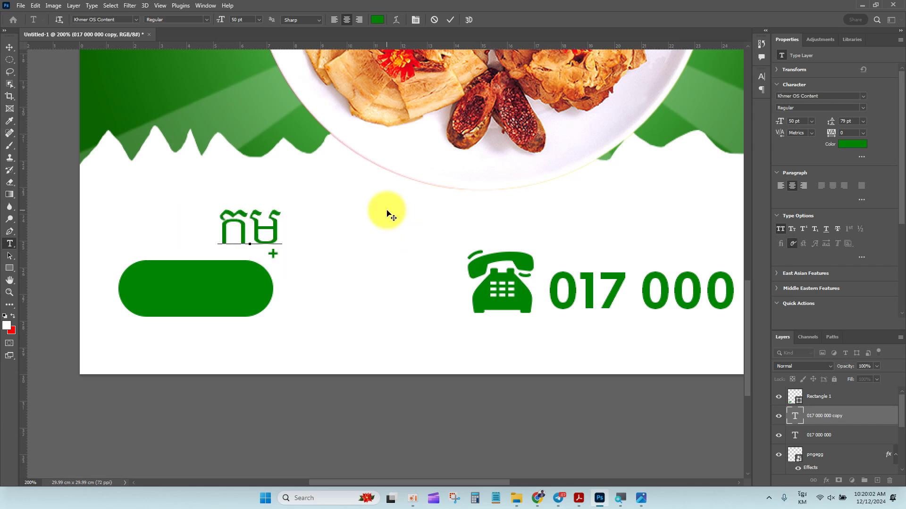
pyautogui.write('ង់')
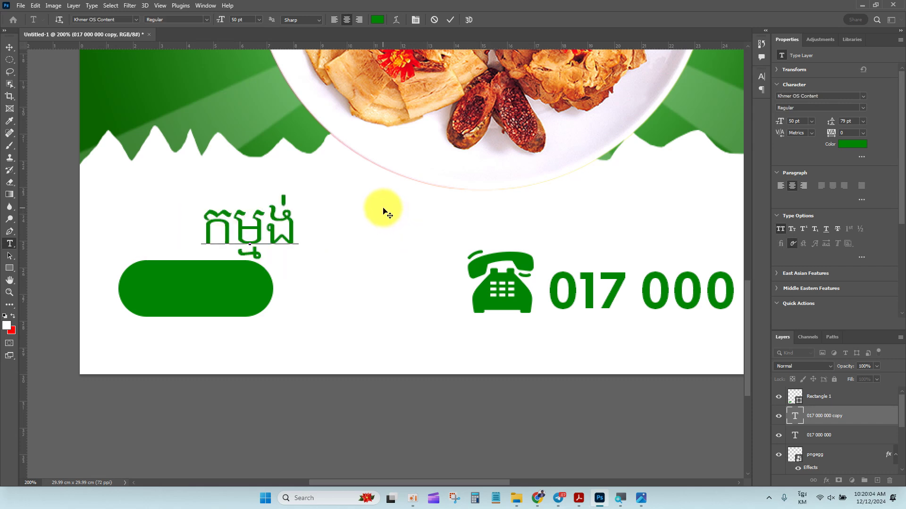
pyautogui.hotkey('ctrl', 'alt', 'i')
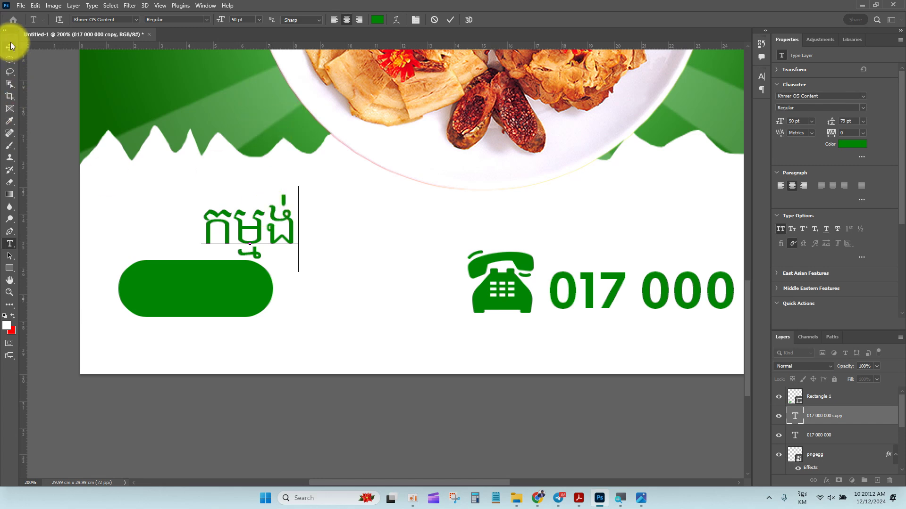
# Switch to Chrome, open Google Translate and translate "ORDER NOW" into Khmer.
pyautogui.click(537, 496)
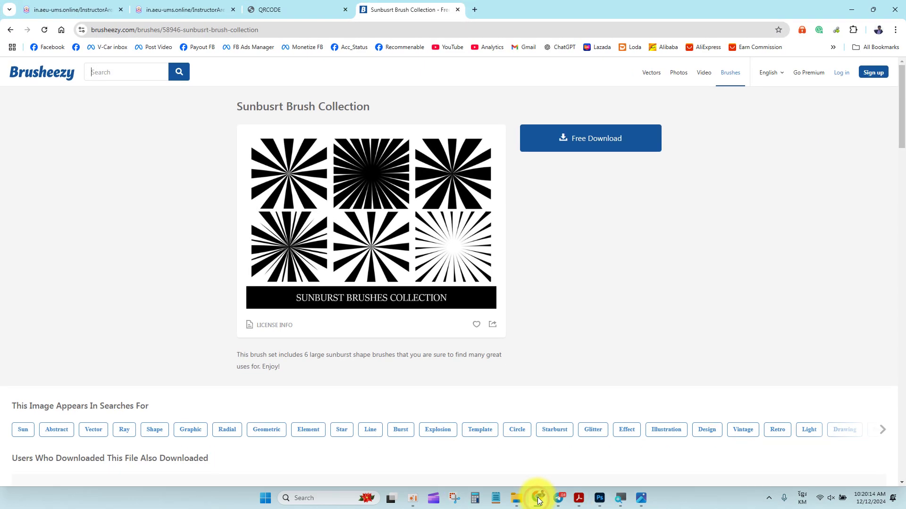
pyautogui.click(222, 257)
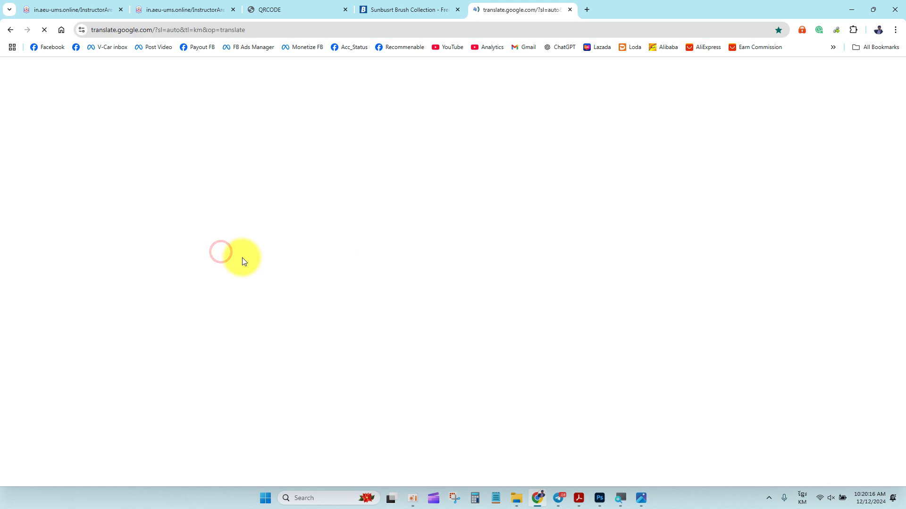
pyautogui.click(184, 182)
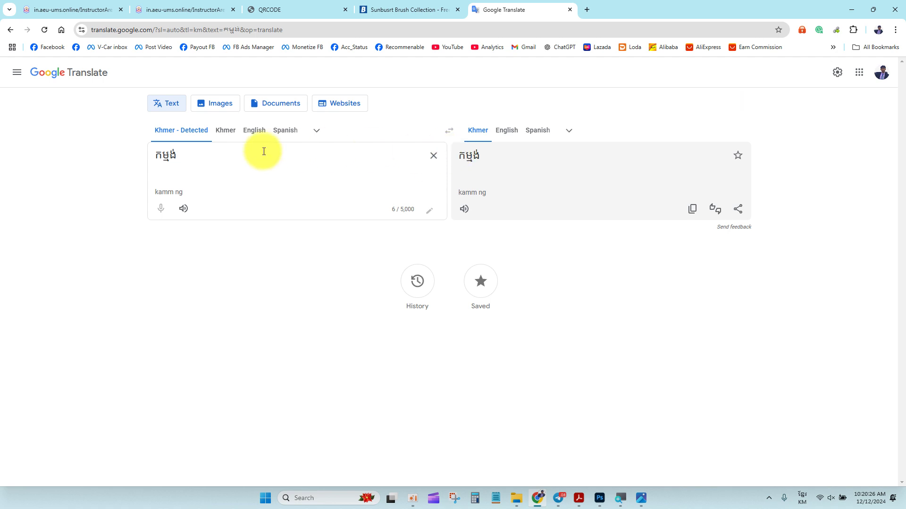
pyautogui.doubleClick(234, 161)
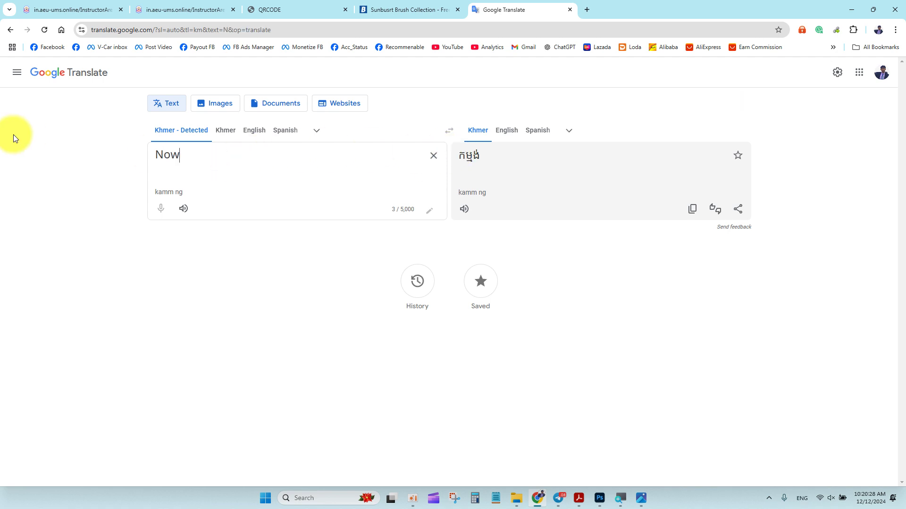
pyautogui.press('BackSpace')
pyautogui.press('BackSpace')
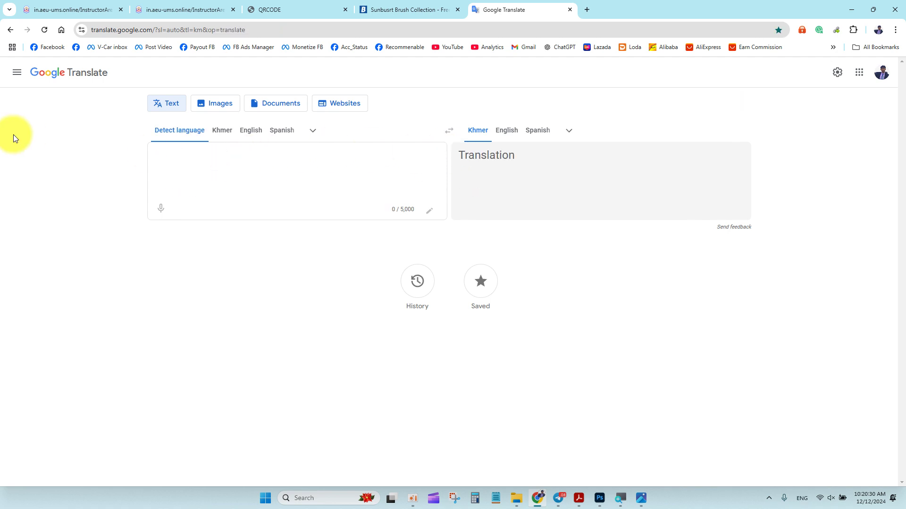
pyautogui.write('ORDER NOW')
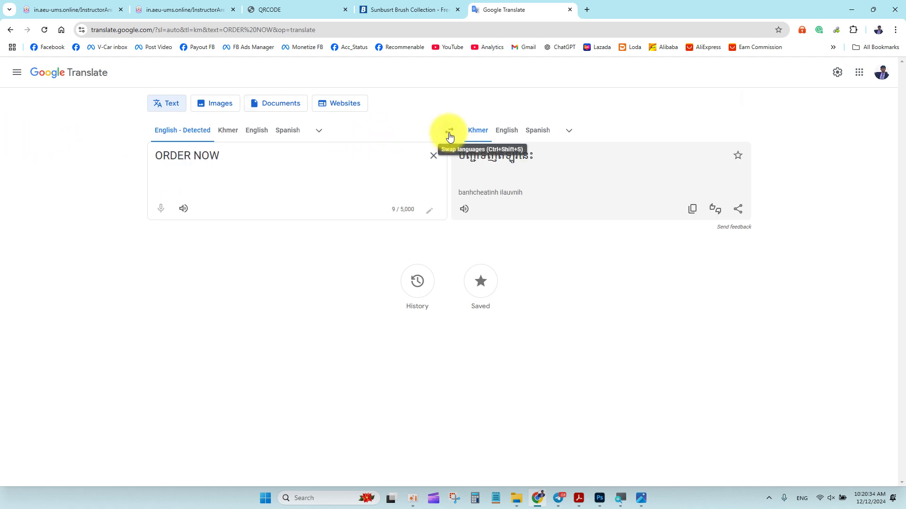
# Swap the translation languages and copy the Khmer phrase "បញ្ជាទិញឥឡូវនេះ".
pyautogui.click(447, 134)
pyautogui.tripleClick(242, 152)
pyautogui.hotkey('ctrl', 'c')
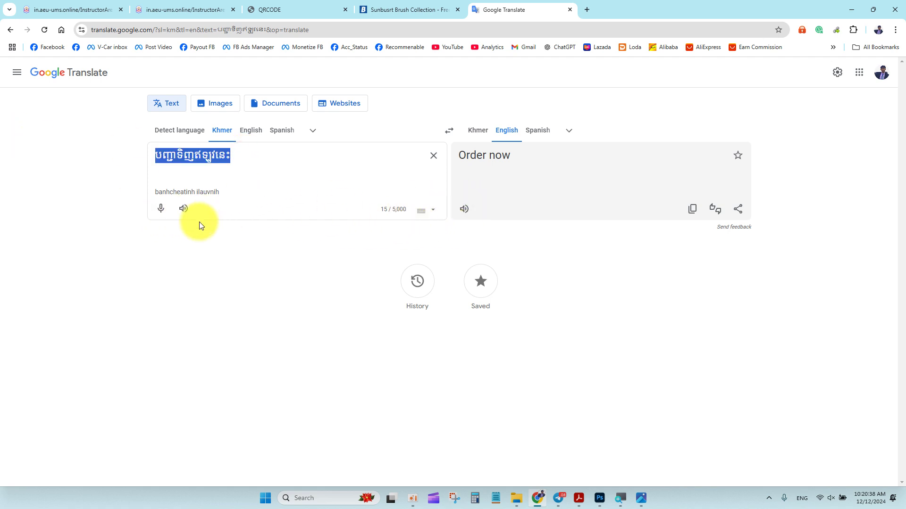
pyautogui.rightClick(218, 156)
pyautogui.click(247, 203)
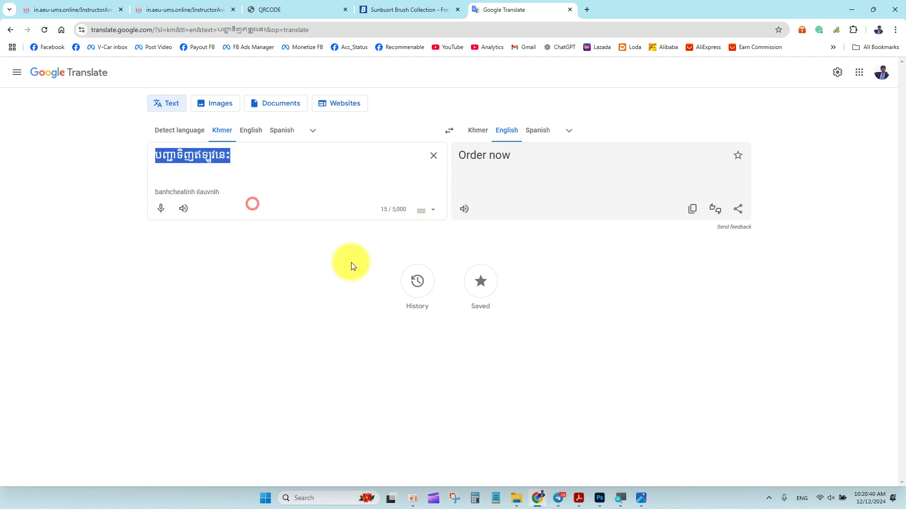
# Switch back to Photoshop and replace the Khmer word above the green button with the copied phrase "បញ្ជាទិញឥឡូវនេះ".
pyautogui.click(599, 498)
pyautogui.hotkey('ctrl', 'a')
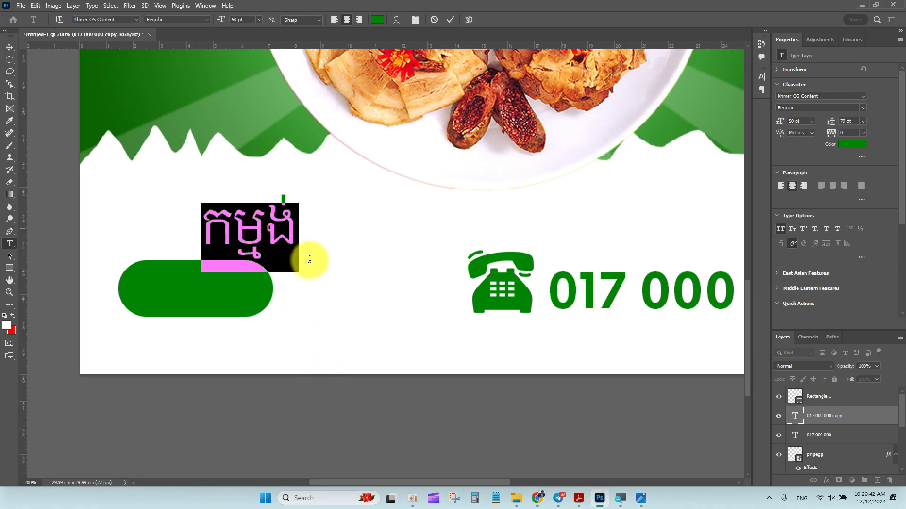
pyautogui.hotkey('ctrl', 'v')
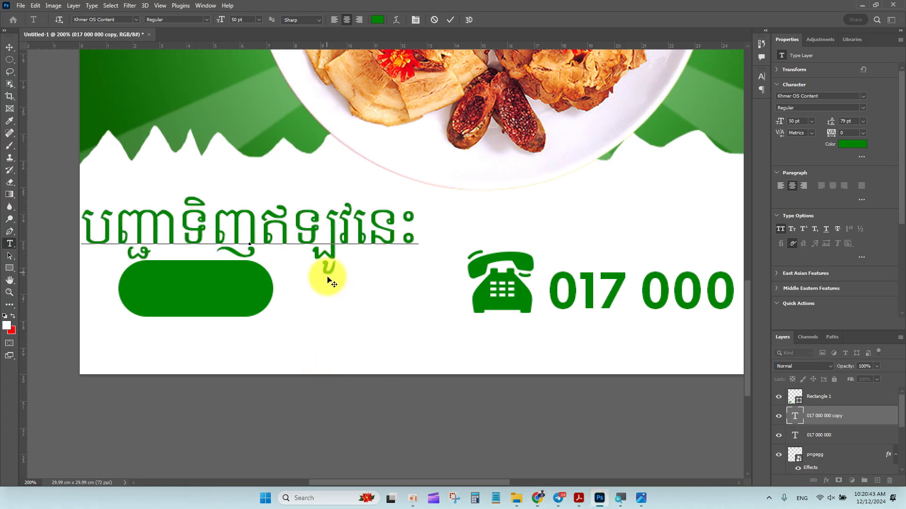
pyautogui.click(10, 50)
# Move the Khmer phrase up and right, and scale it down to about 57% above the green button.
pyautogui.moveTo(279, 247); pyautogui.dragTo(361, 230)
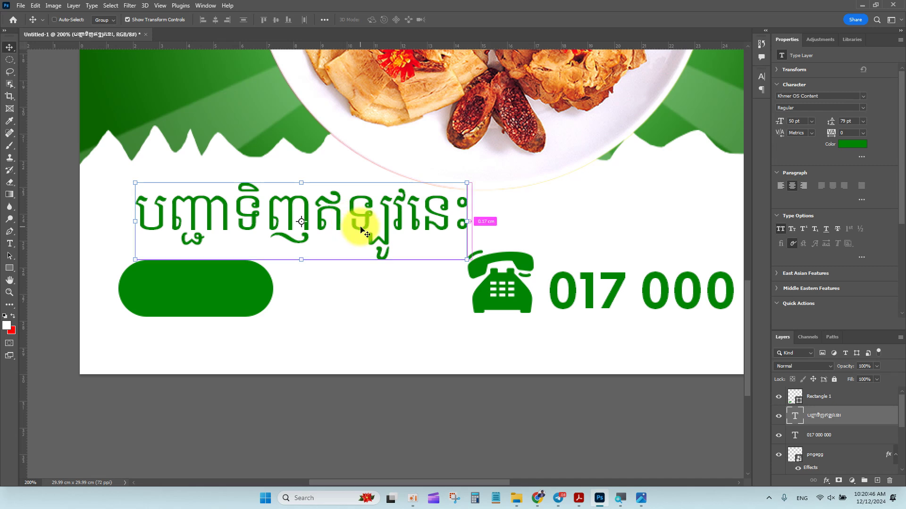
pyautogui.moveTo(467, 182); pyautogui.dragTo(331, 217)
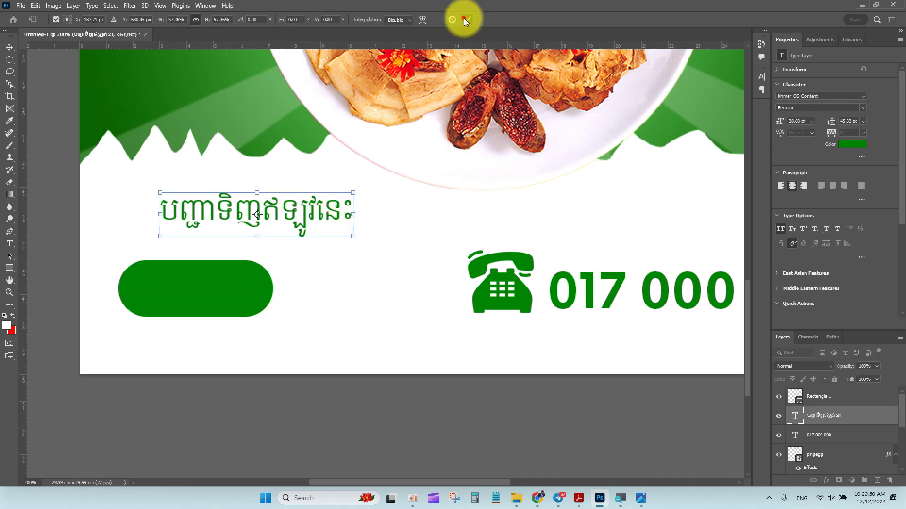
pyautogui.click(465, 20)
# Recolor the Khmer phrase "បញ្ជាទិញឥឡូវនេះ" white.
pyautogui.doubleClick(314, 209)
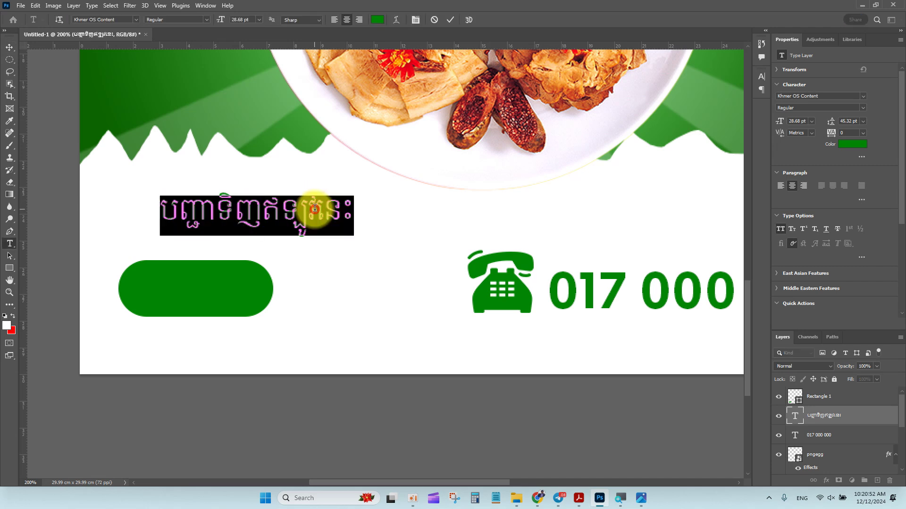
pyautogui.click(378, 20)
pyautogui.click(372, 81)
pyautogui.click(680, 125)
# Move the white Khmer phrase over the green rounded button and bring its layer in front of the button shape.
pyautogui.click(9, 47)
pyautogui.moveTo(229, 217); pyautogui.dragTo(189, 295)
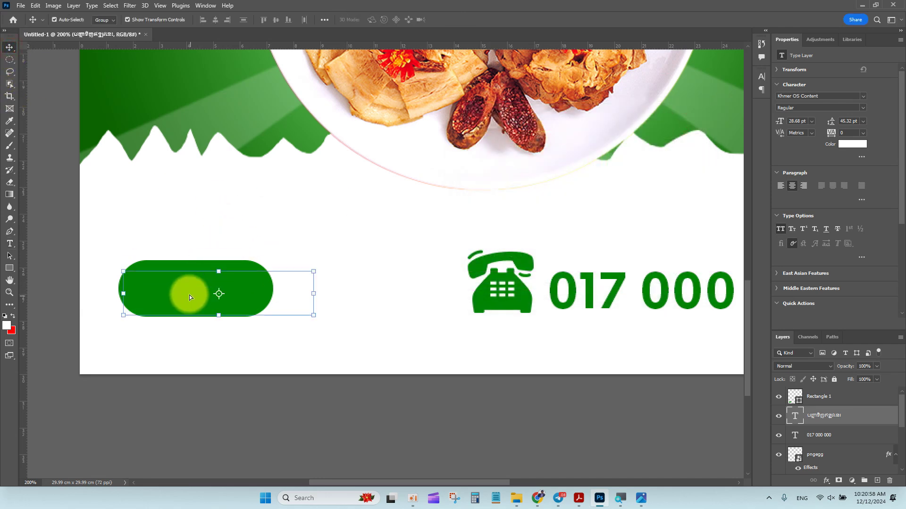
pyautogui.hotkey('ctrl', ']')
# Scale the Khmer phrase down to about 65% and centre it inside the green button.
pyautogui.hotkey('ctrl', '+')
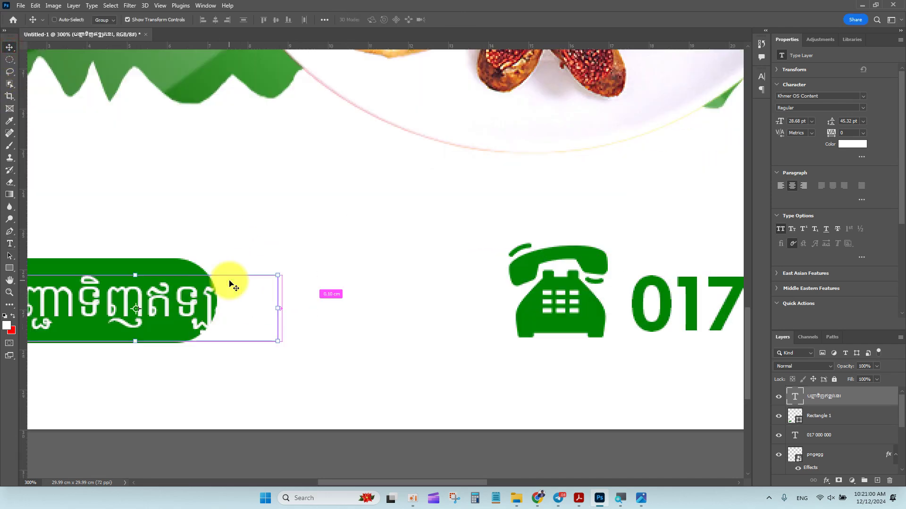
pyautogui.moveTo(151, 268); pyautogui.dragTo(360, 209)
pyautogui.moveTo(490, 207); pyautogui.dragTo(391, 228)
pyautogui.moveTo(345, 255); pyautogui.dragTo(361, 239)
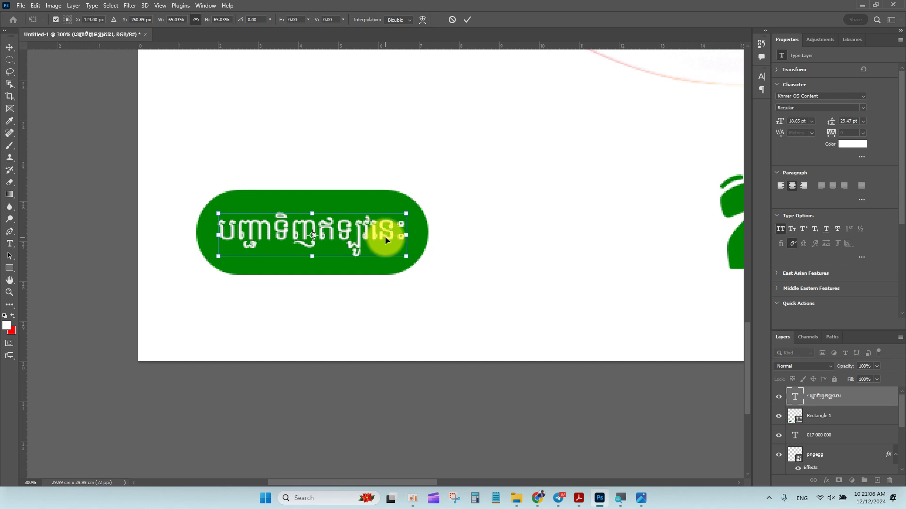
pyautogui.click(295, 113)
pyautogui.hotkey('ctrl', '0')
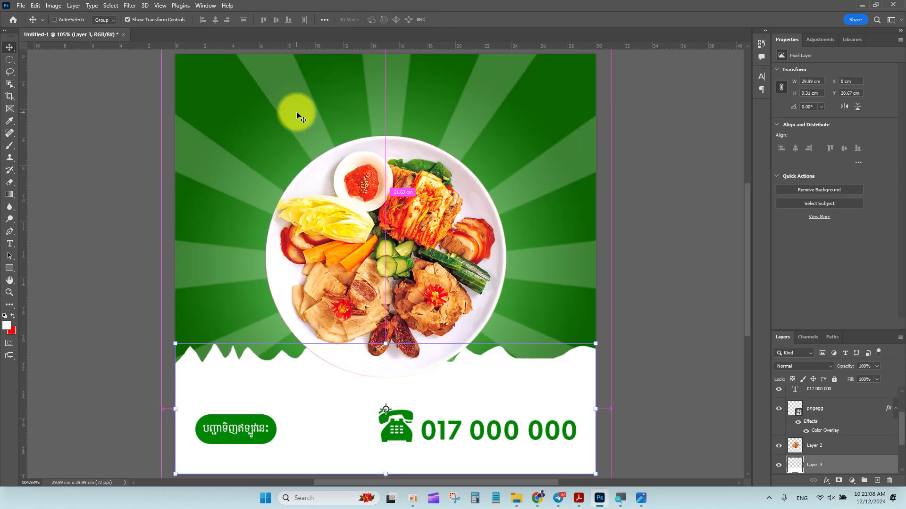
# Check the reference image, and place the "stroke brush" image from the file folder into the poster.
pyautogui.click(642, 180)
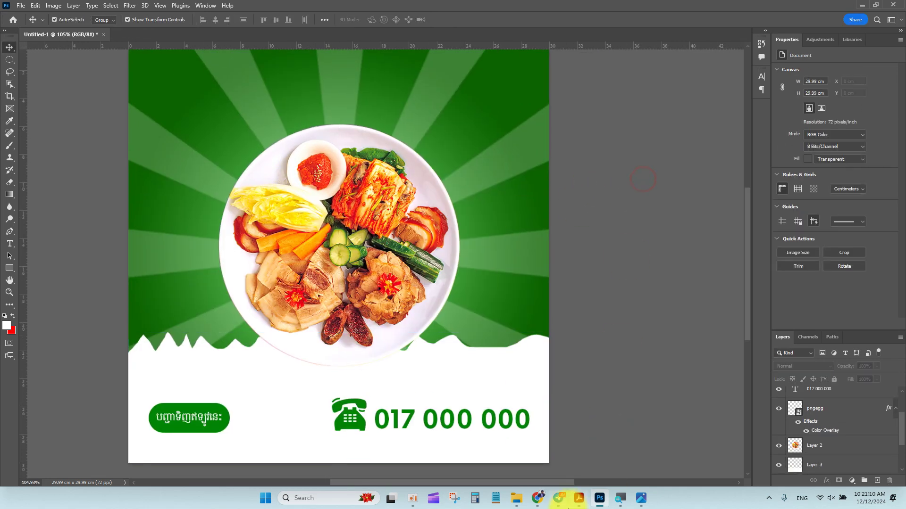
pyautogui.click(635, 501)
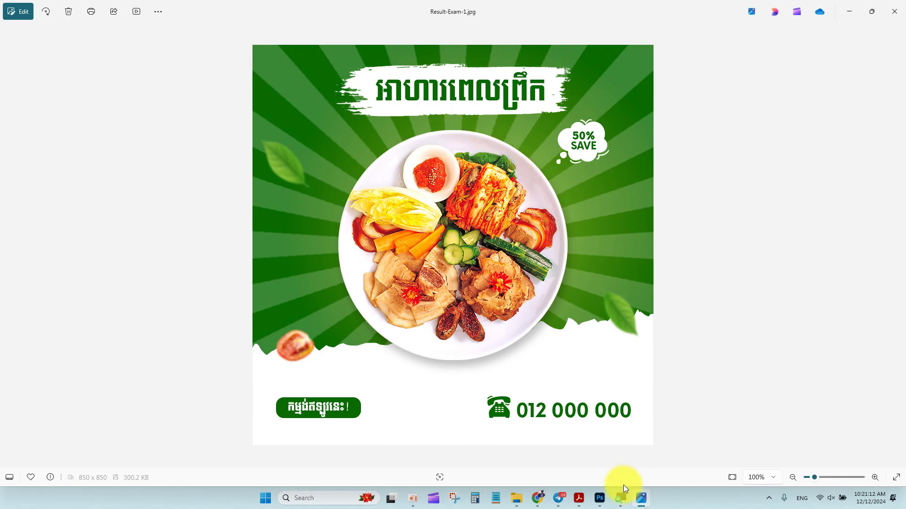
pyautogui.click(516, 496)
pyautogui.moveTo(177, 439)
pyautogui.mouseDown()
pyautogui.moveTo(732, 479)
pyautogui.moveTo(601, 492)
pyautogui.moveTo(562, 451)
pyautogui.mouseUp()
# Resize the brush stroke to about 12.14 cm by 3.25 cm and position it above the plate.
pyautogui.moveTo(363, 249); pyautogui.dragTo(485, 193)
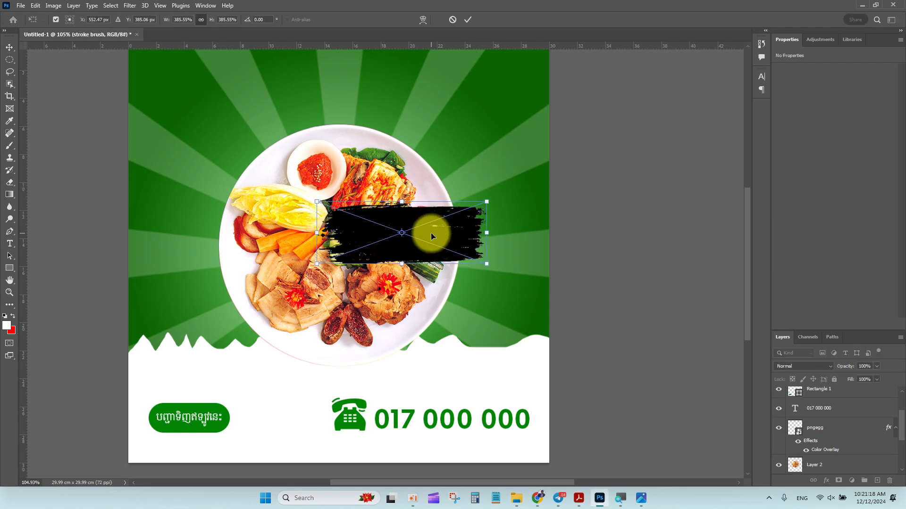
pyautogui.moveTo(431, 233); pyautogui.dragTo(363, 89)
pyautogui.scroll(2, 350, 166)
pyautogui.moveTo(331, 183)
pyautogui.mouseDown()
pyautogui.moveTo(334, 167)
pyautogui.moveTo(371, 151)
pyautogui.moveTo(364, 149)
pyautogui.mouseUp()
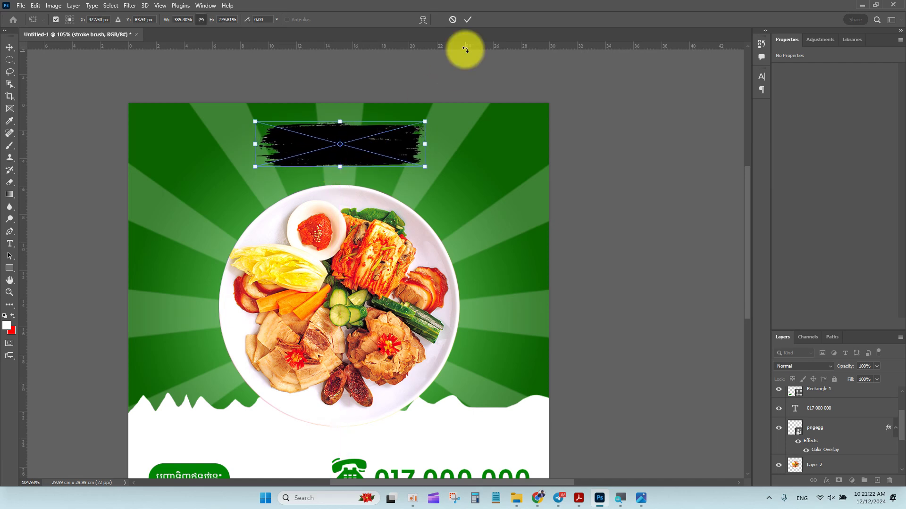
pyautogui.click(468, 21)
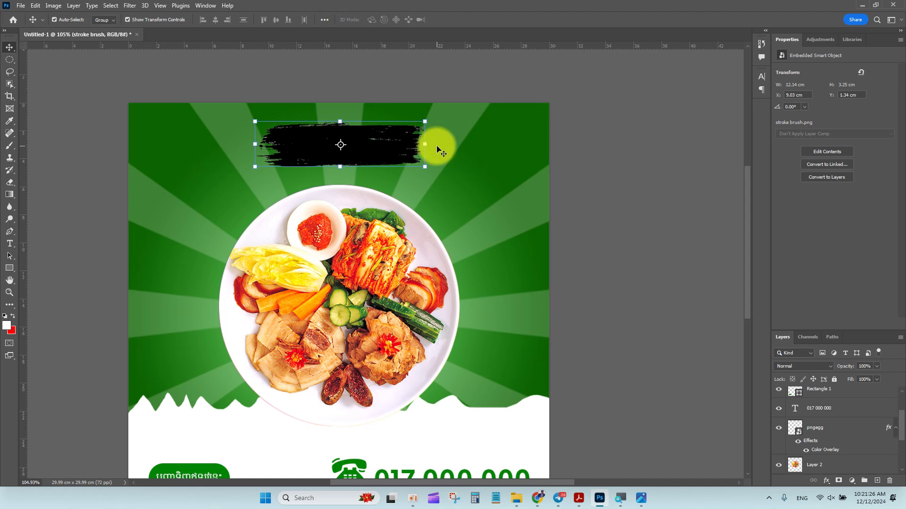
pyautogui.moveTo(368, 152); pyautogui.dragTo(372, 155)
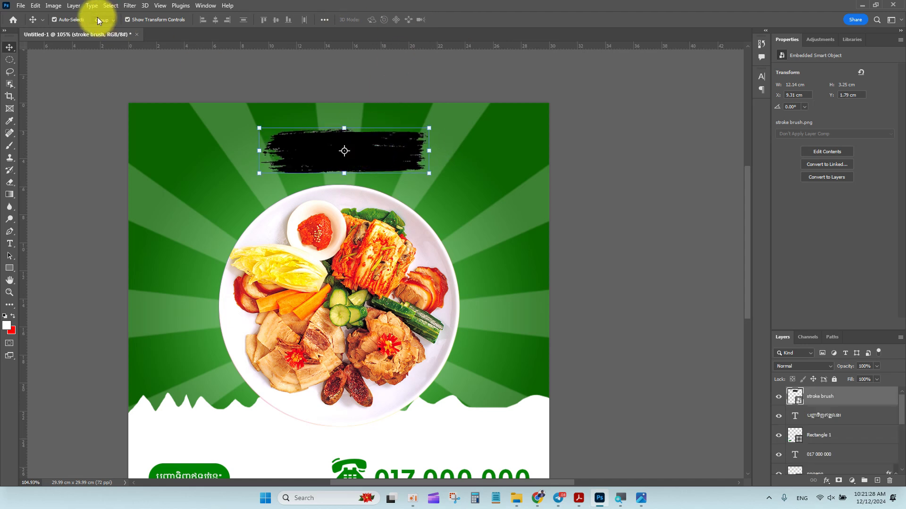
# Apply a white (ffffff) Color Overlay layer style to the brush stroke.
pyautogui.click(73, 5)
pyautogui.moveTo(129, 98)
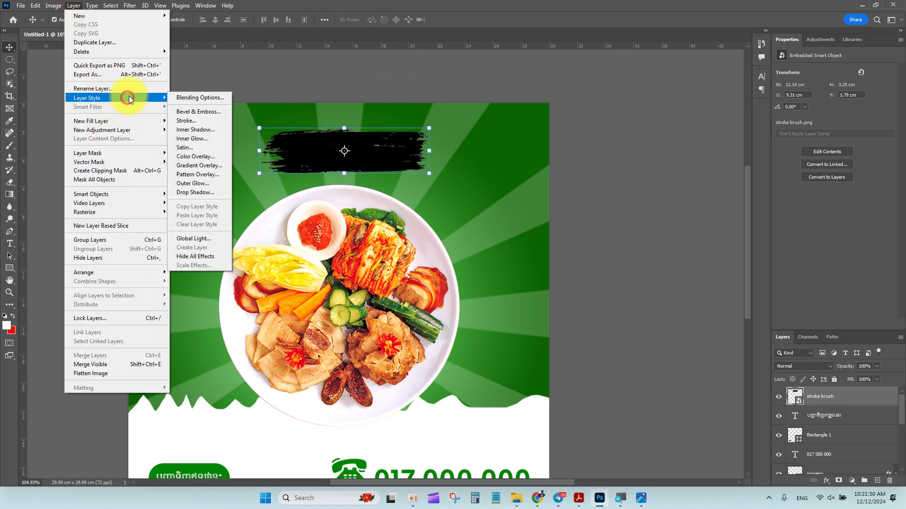
pyautogui.click(214, 158)
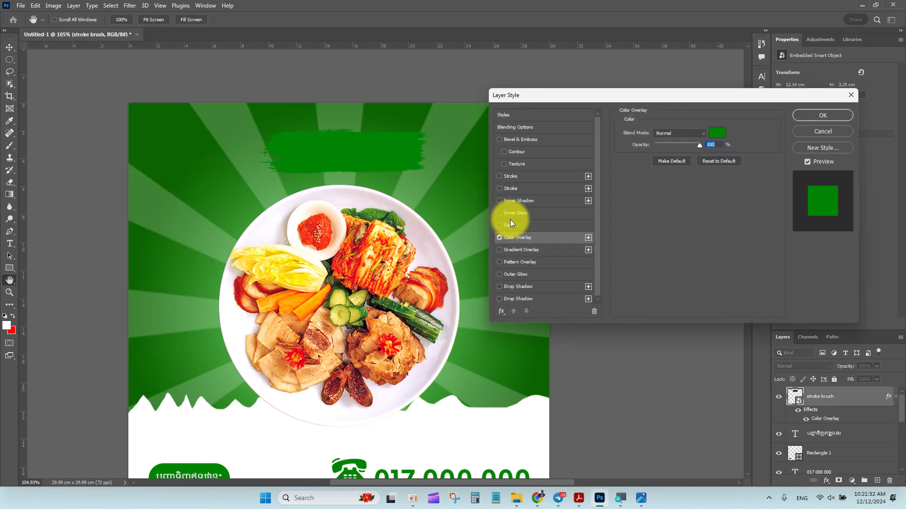
pyautogui.click(716, 133)
pyautogui.moveTo(496, 178); pyautogui.dragTo(410, 85)
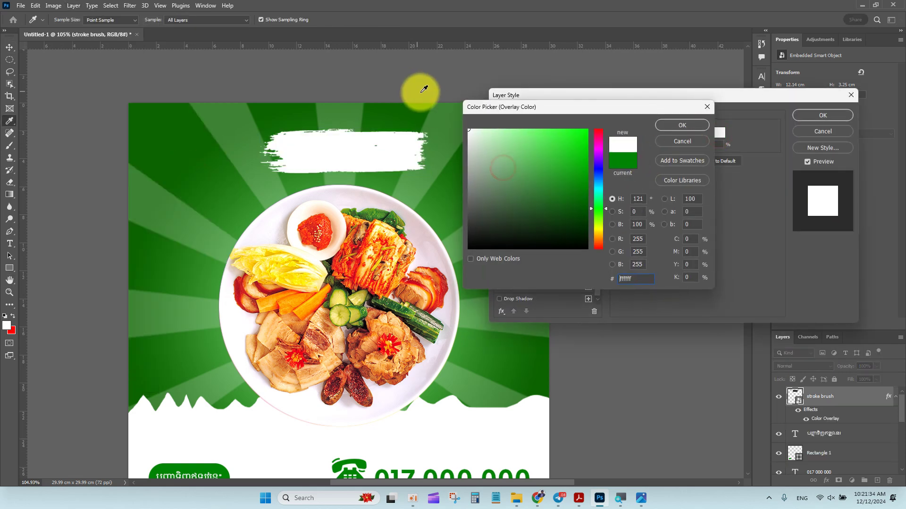
pyautogui.click(689, 130)
pyautogui.click(809, 117)
pyautogui.click(653, 156)
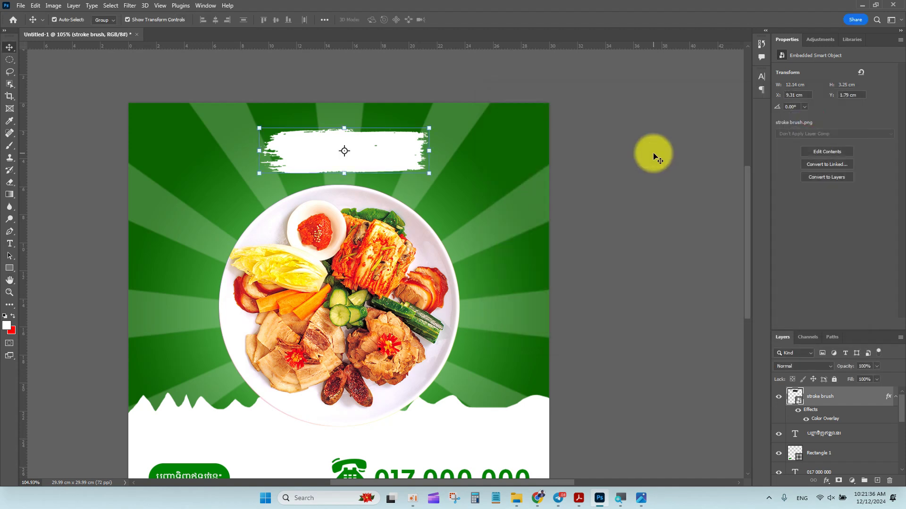
pyautogui.scroll(-1, 203, 425)
pyautogui.moveTo(202, 454); pyautogui.dragTo(531, 188)
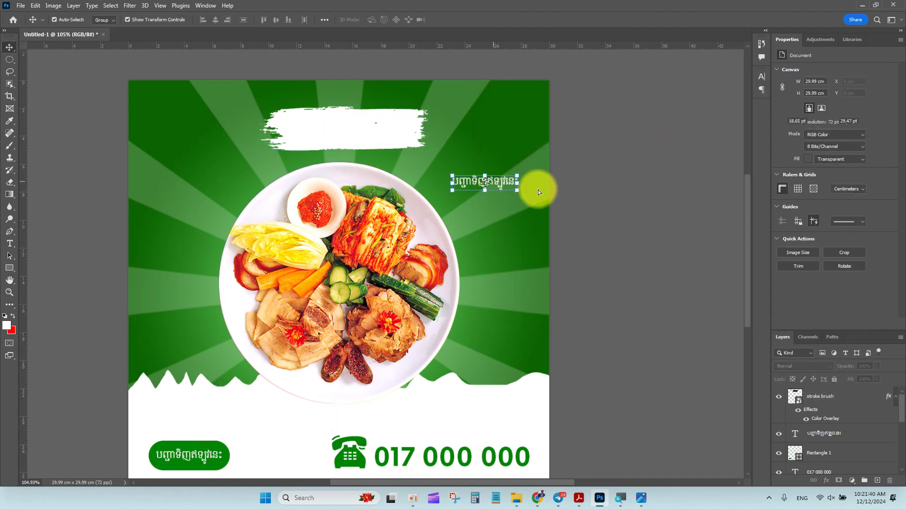
pyautogui.hotkey('ctrl', '+')
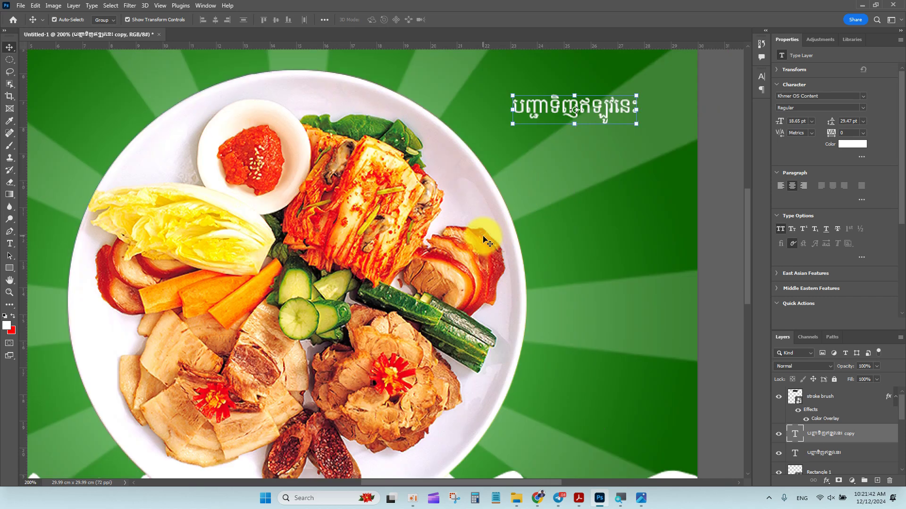
pyautogui.hotkey('ctrl', 'z')
pyautogui.hotkey('ctrl', '0')
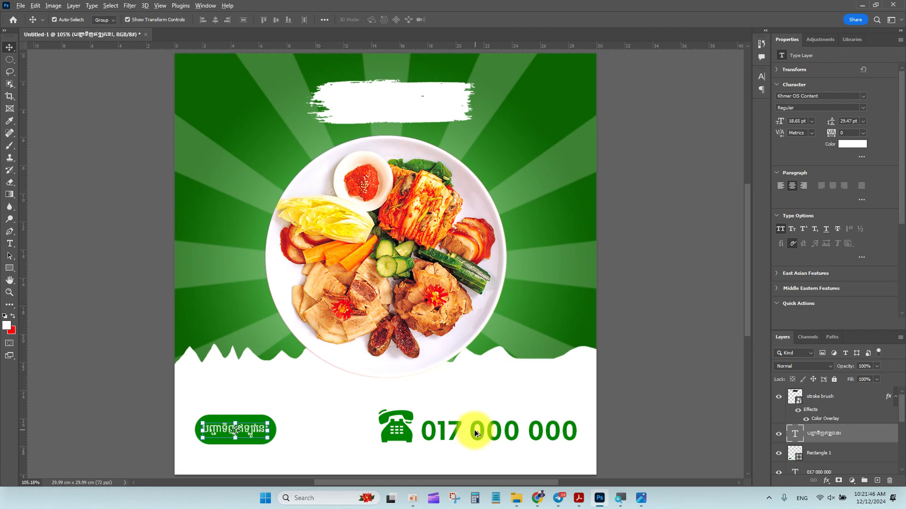
# Duplicate the contact number text and place the copy just below the white brush stroke.
pyautogui.moveTo(460, 429); pyautogui.dragTo(354, 135)
pyautogui.hotkey('ctrl', '+')
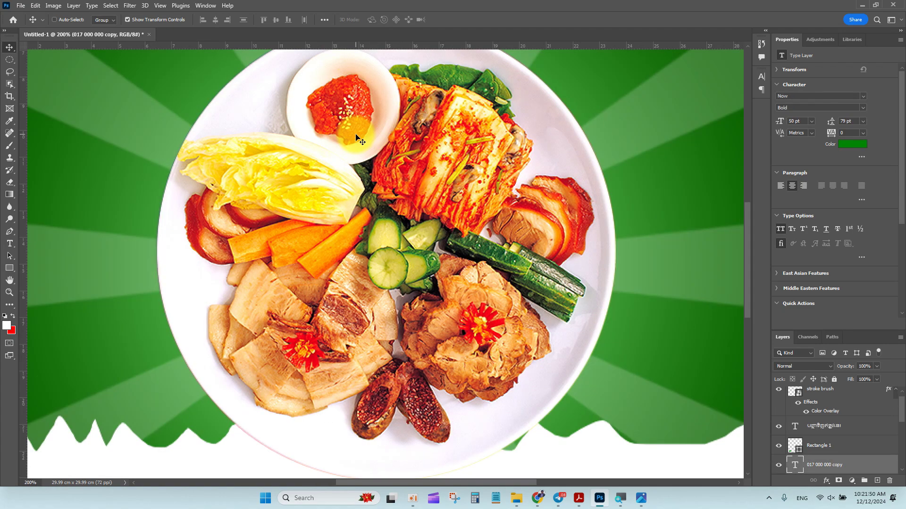
pyautogui.scroll(5, 355, 137)
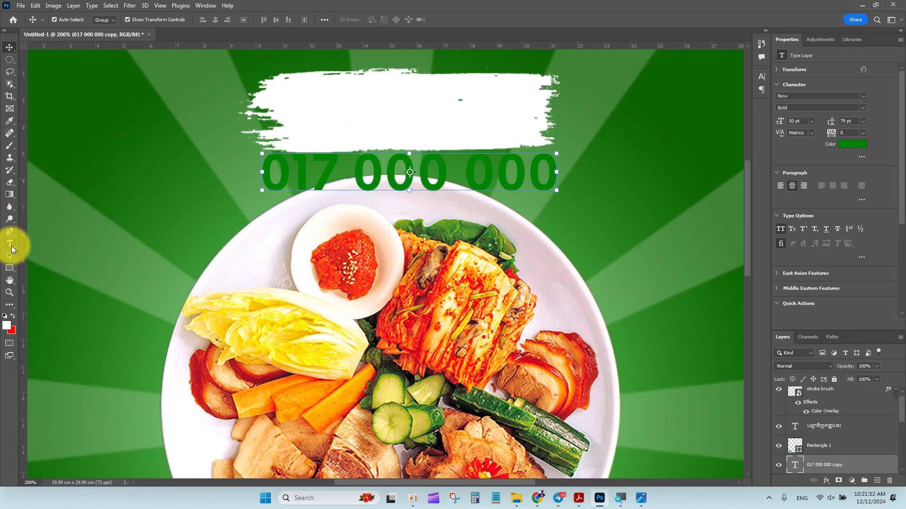
# Replace the duplicated contact number with the Khmer heading "អាហារពេលព្រឹក".
pyautogui.click(10, 244)
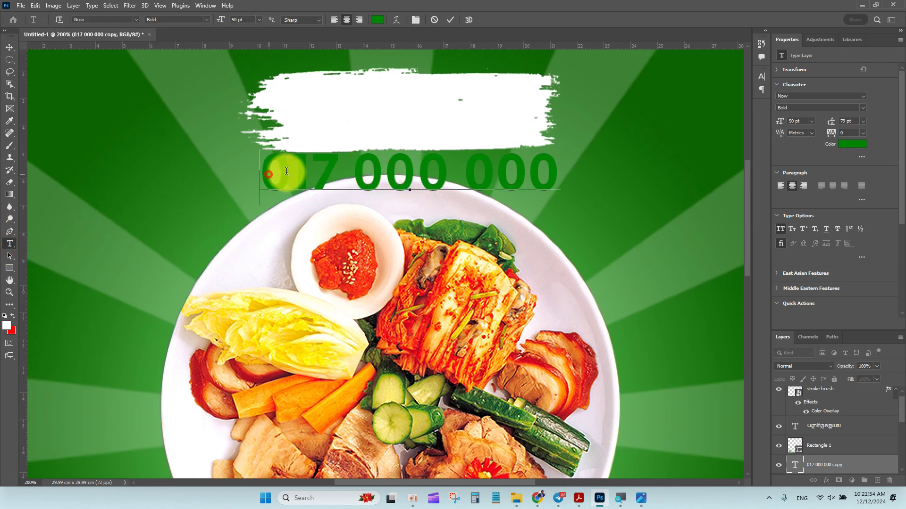
pyautogui.moveTo(273, 171); pyautogui.dragTo(566, 176)
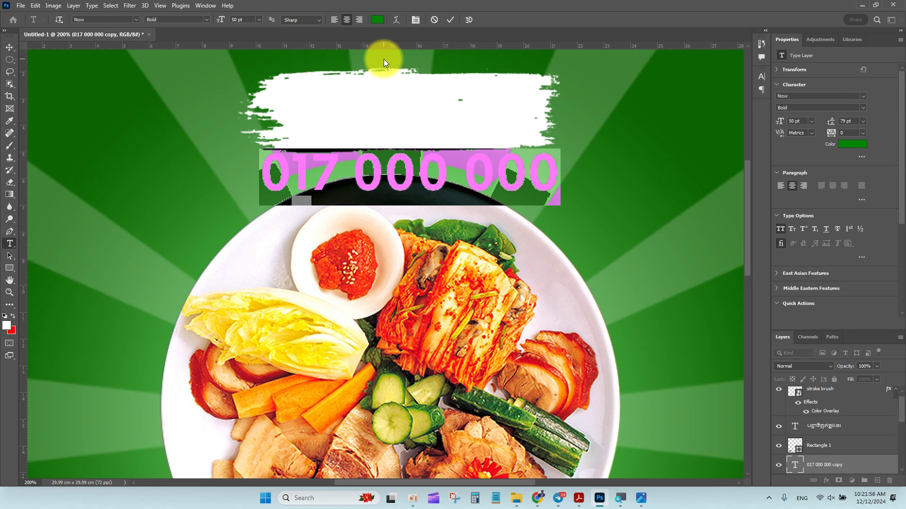
pyautogui.hotkey('alt', 'shift')
pyautogui.write('អាហ')
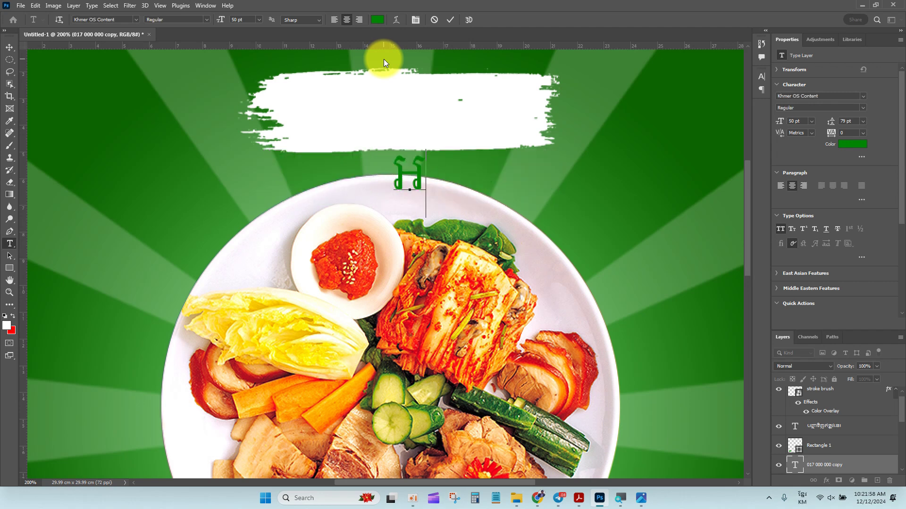
pyautogui.write('ារព')
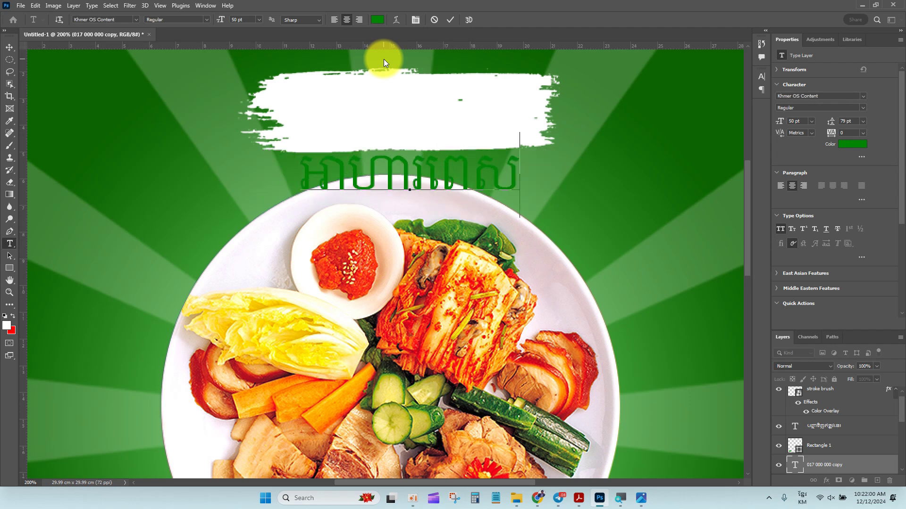
pyautogui.write('េលព្រឹក')
# Set the heading's font to Khmer M1.
pyautogui.hotkey('ctrl', 'a')
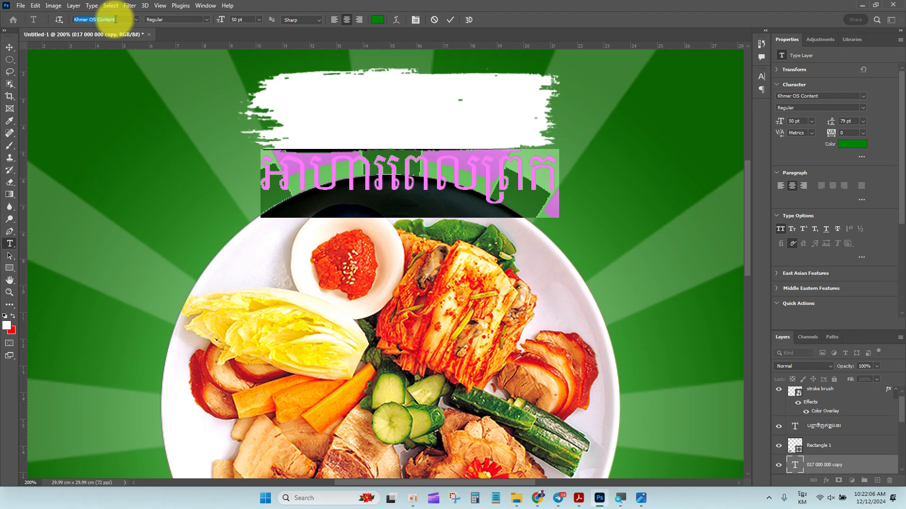
pyautogui.write('khmer m')
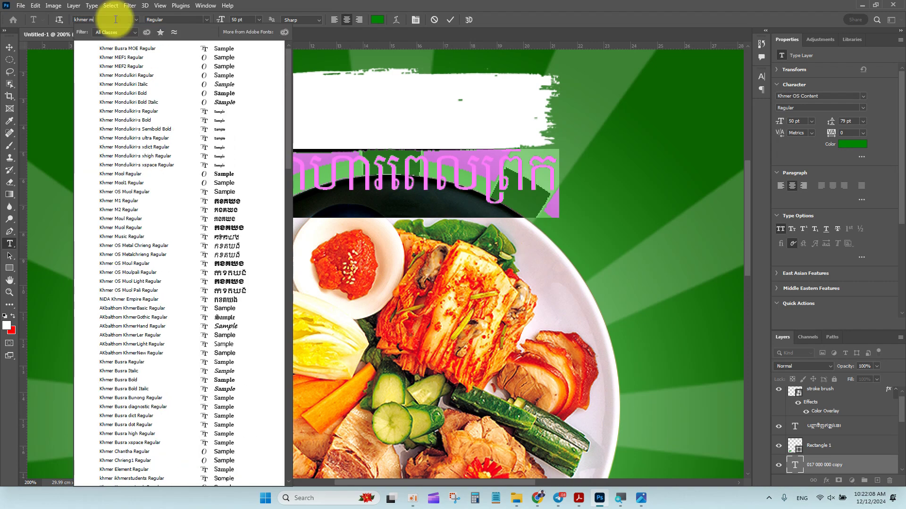
pyautogui.click(216, 201)
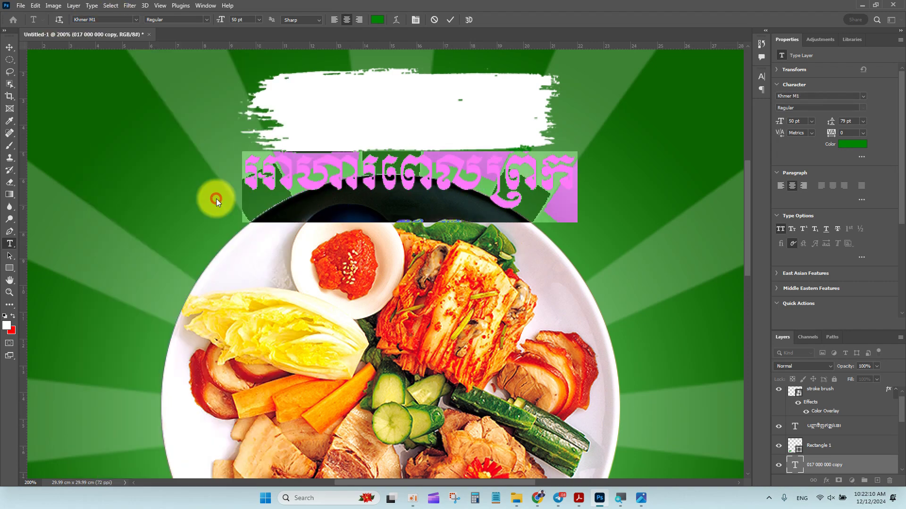
pyautogui.click(10, 47)
# Scale the heading down to about 31 pt and move it up over the left end of the brush stroke.
pyautogui.scroll(2, 541, 277)
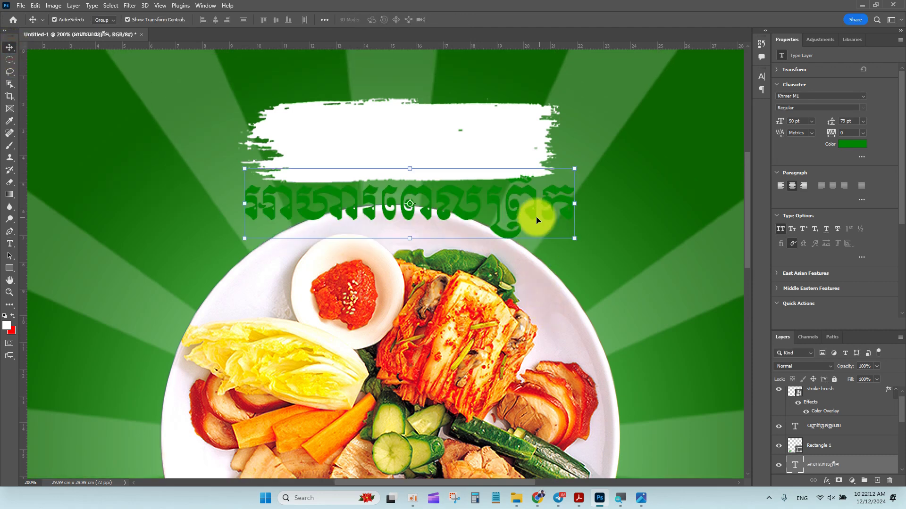
pyautogui.moveTo(491, 217)
pyautogui.mouseDown()
pyautogui.moveTo(493, 169)
pyautogui.moveTo(474, 213)
pyautogui.mouseUp()
pyautogui.moveTo(539, 160)
pyautogui.mouseDown()
pyautogui.moveTo(396, 198)
pyautogui.moveTo(341, 157)
pyautogui.mouseUp()
pyautogui.click(466, 20)
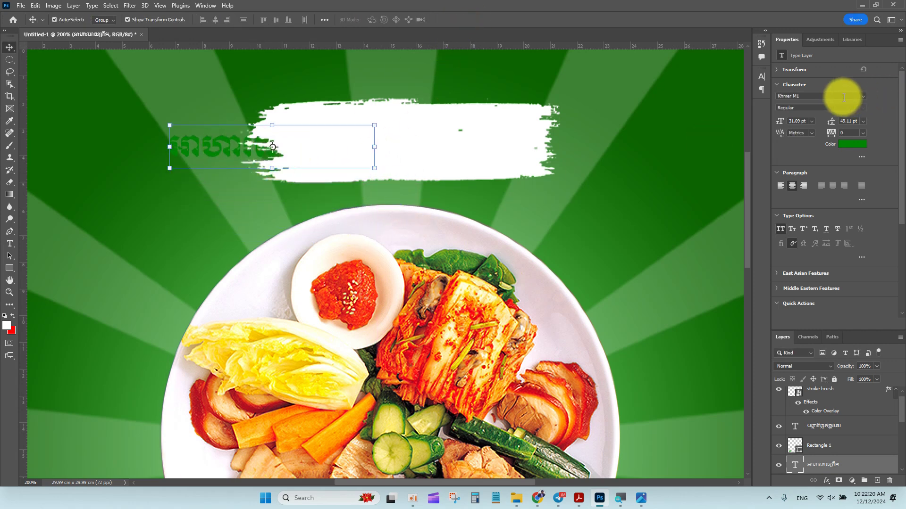
# Close the Properties panel group and move the heading's layer above the stroke brush layer.
pyautogui.click(900, 40)
pyautogui.click(872, 68)
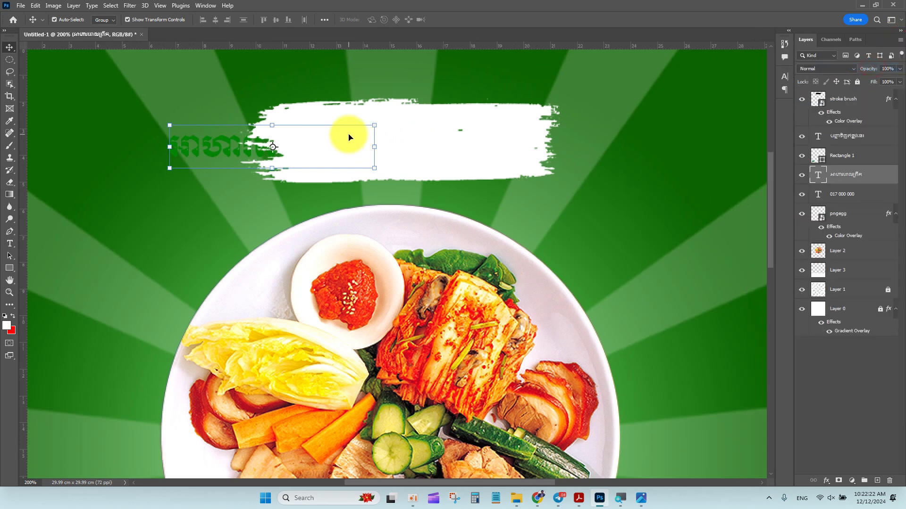
pyautogui.moveTo(211, 157)
pyautogui.mouseDown()
pyautogui.moveTo(229, 145)
pyautogui.moveTo(216, 143)
pyautogui.moveTo(213, 151)
pyautogui.mouseUp()
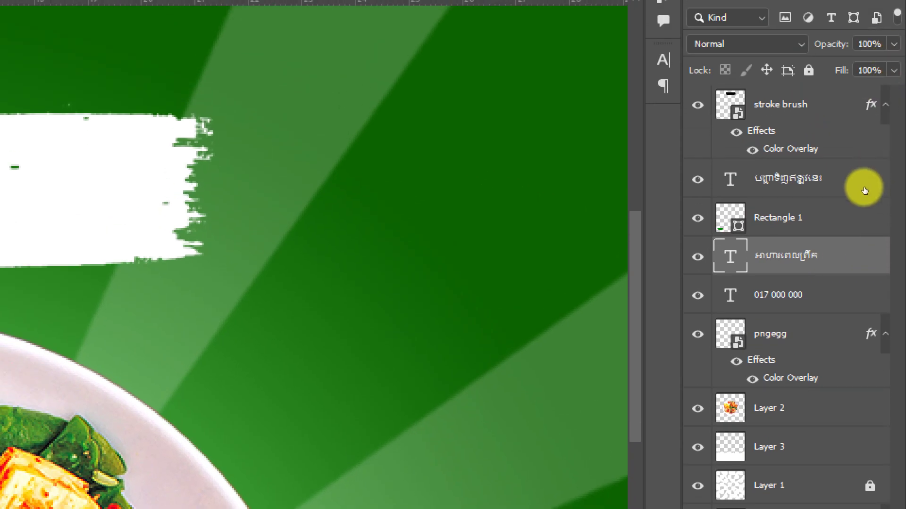
pyautogui.moveTo(849, 172)
pyautogui.mouseDown()
pyautogui.moveTo(829, 115)
pyautogui.moveTo(847, 94)
pyautogui.mouseUp()
# Move the Khmer heading to the middle of the brush stroke, scale it up to about 122% and deselect it.
pyautogui.moveTo(283, 96)
pyautogui.mouseDown()
pyautogui.moveTo(360, 138)
pyautogui.moveTo(469, 131)
pyautogui.mouseUp()
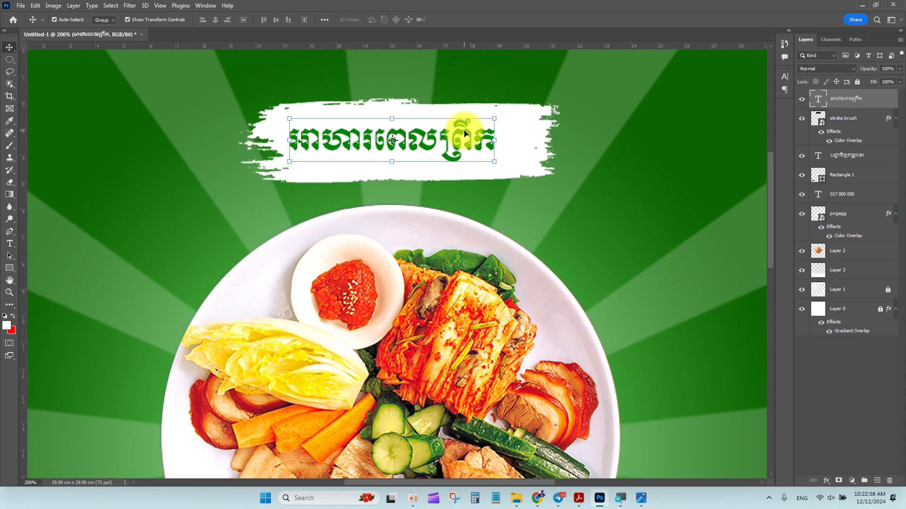
pyautogui.hotkey('ctrl', '-')
pyautogui.hotkey('ctrl', '+')
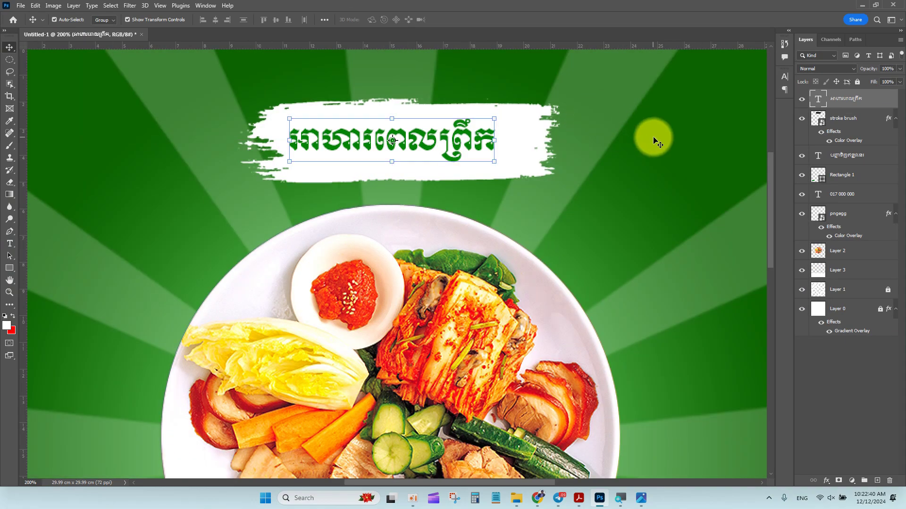
pyautogui.hotkey('ctrl', 't')
pyautogui.moveTo(497, 119); pyautogui.dragTo(530, 110)
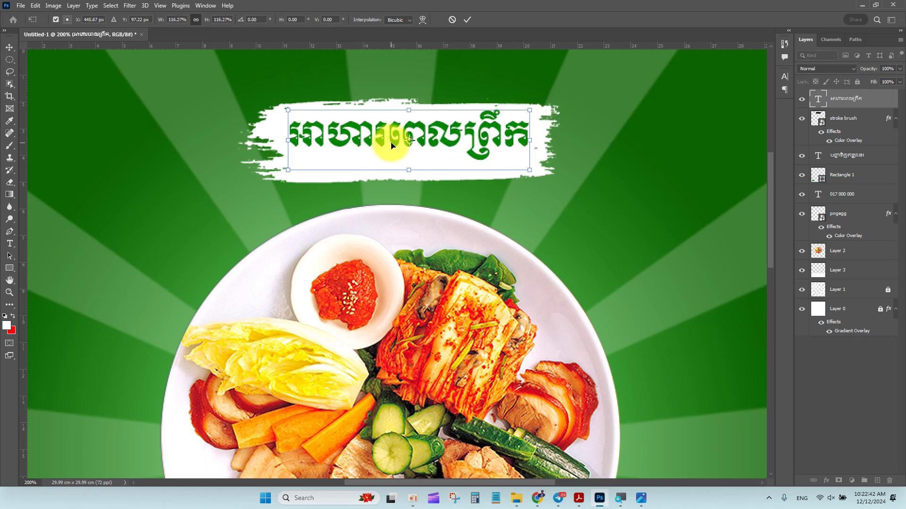
pyautogui.moveTo(287, 143); pyautogui.dragTo(275, 143)
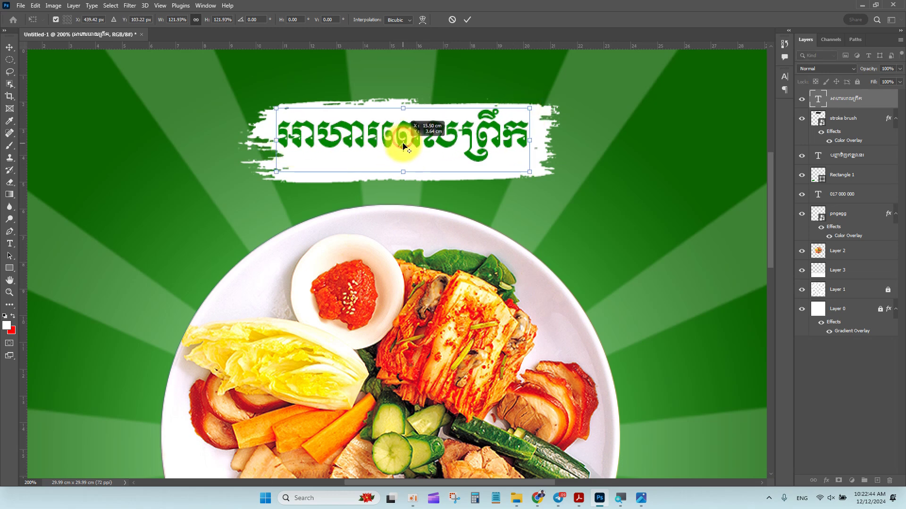
pyautogui.moveTo(415, 138); pyautogui.dragTo(415, 141)
pyautogui.click(467, 21)
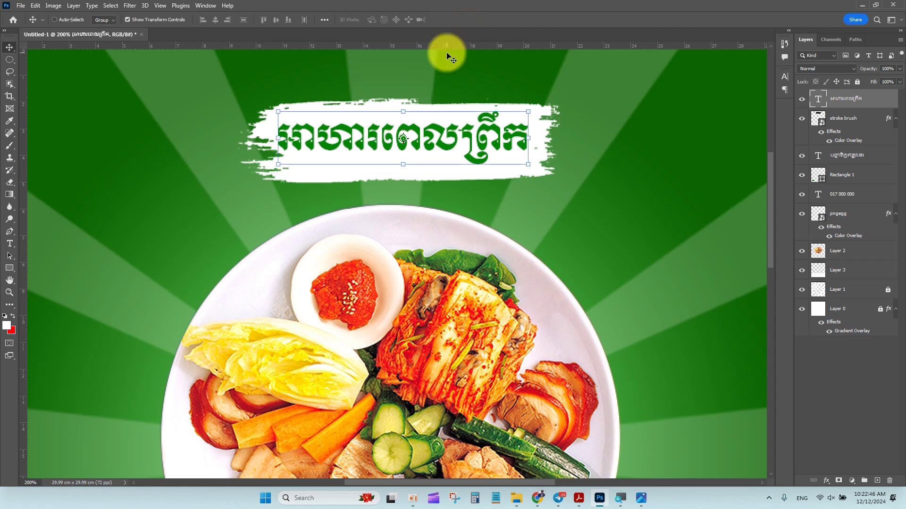
pyautogui.hotkey('ctrl', '0')
pyautogui.click(125, 225)
# Check the reference image, place the Leaf image in the poster and scale it to about 218% over the plate's left half.
pyautogui.moveTo(585, 499)
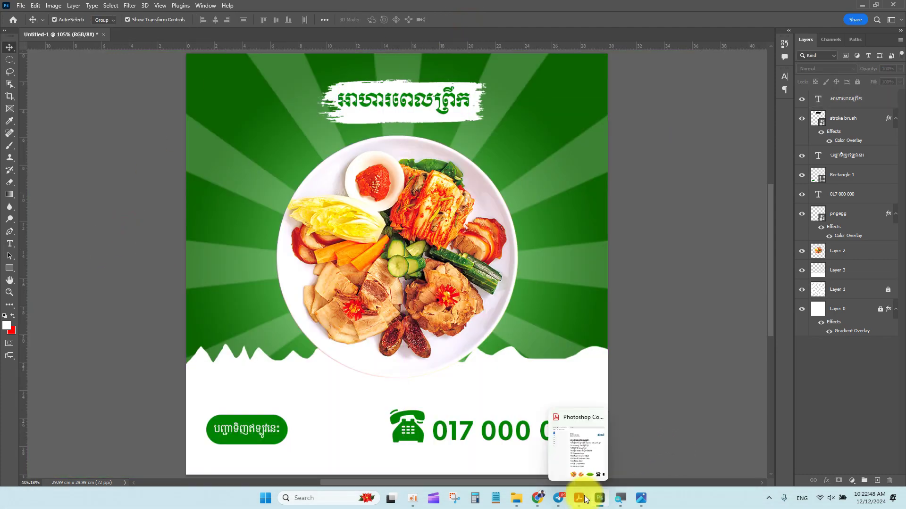
pyautogui.click(642, 499)
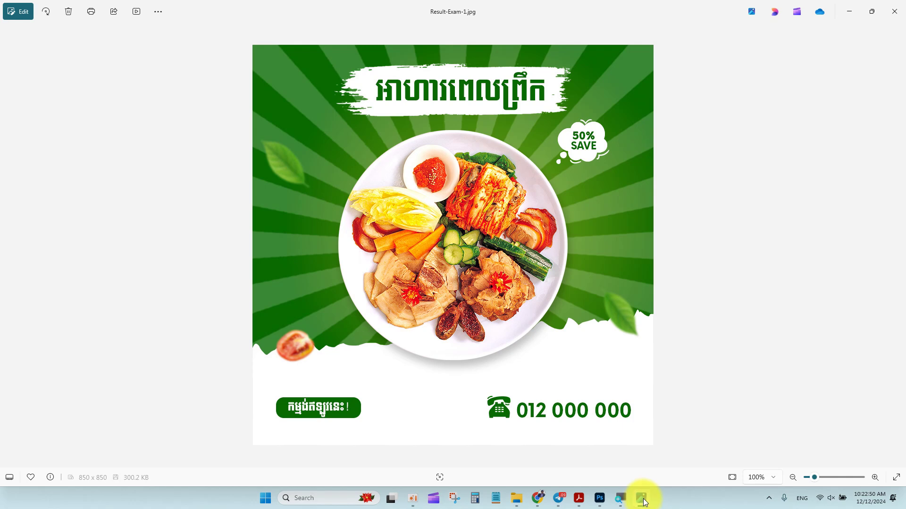
pyautogui.click(643, 499)
pyautogui.click(642, 499)
pyautogui.click(643, 499)
pyautogui.click(516, 498)
pyautogui.click(519, 415)
pyautogui.moveTo(564, 132); pyautogui.dragTo(353, 283)
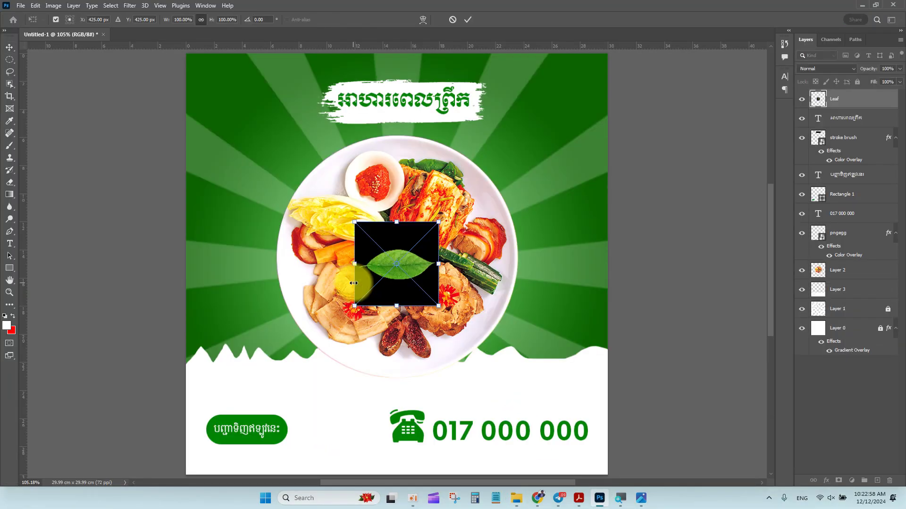
pyautogui.moveTo(438, 222); pyautogui.dragTo(534, 126)
pyautogui.moveTo(467, 235); pyautogui.dragTo(369, 256)
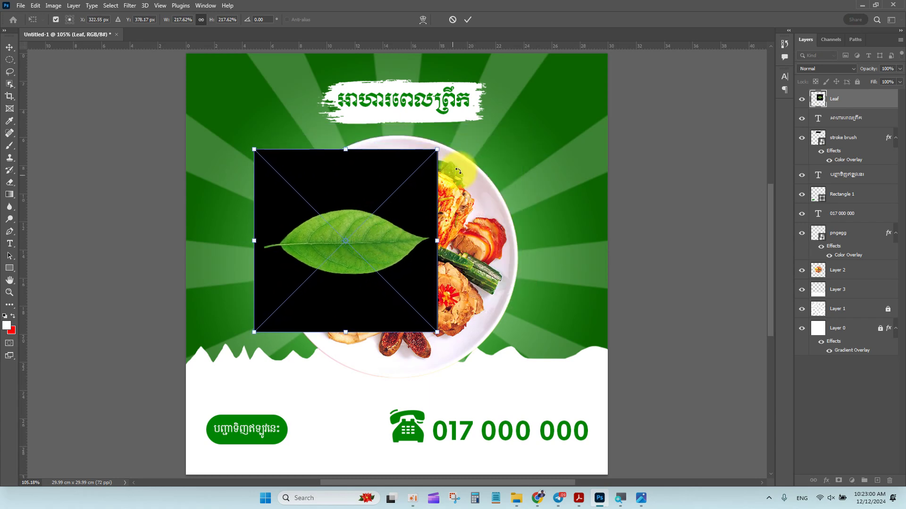
pyautogui.click(467, 19)
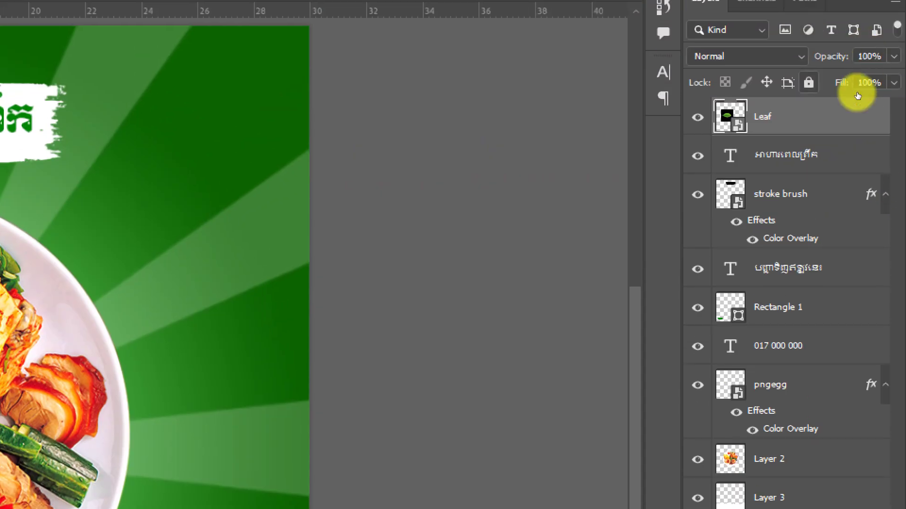
# Rasterize the Leaf layer and move it up and left over the plate's edge.
pyautogui.rightClick(833, 99)
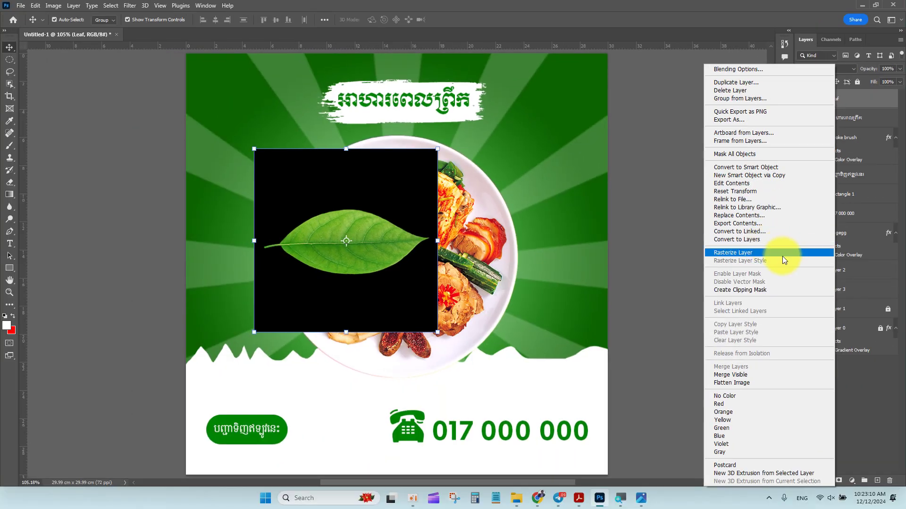
pyautogui.click(782, 253)
pyautogui.moveTo(374, 241); pyautogui.dragTo(347, 206)
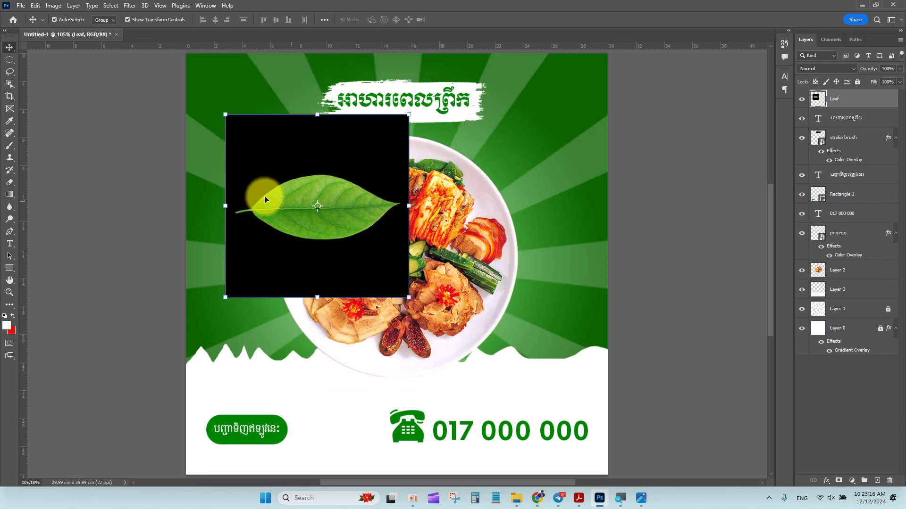
# Delete the leaf's black background with the Magic Wand Tool and clear the selection.
pyautogui.click(13, 86)
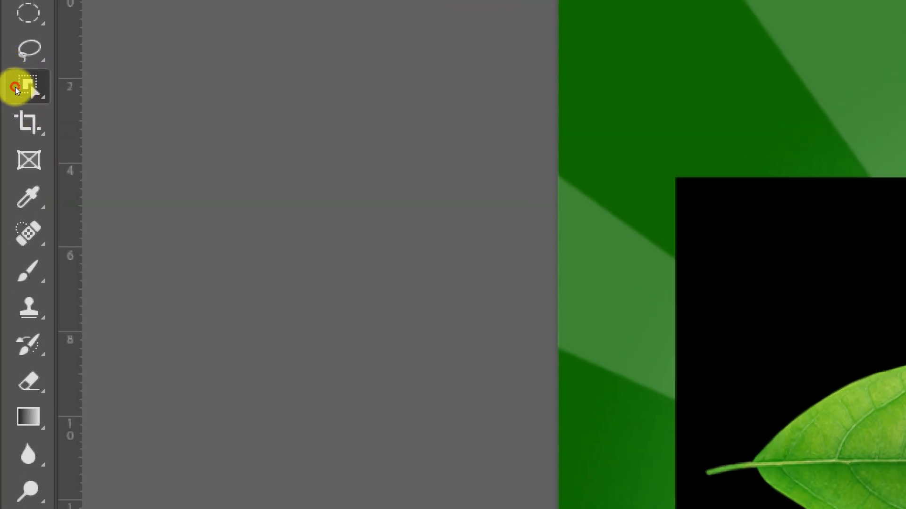
pyautogui.click(15, 86)
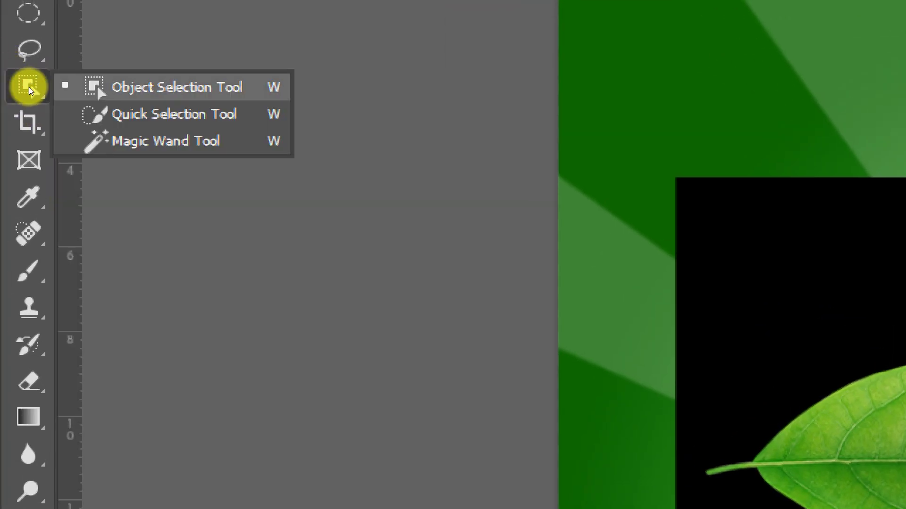
pyautogui.click(73, 99)
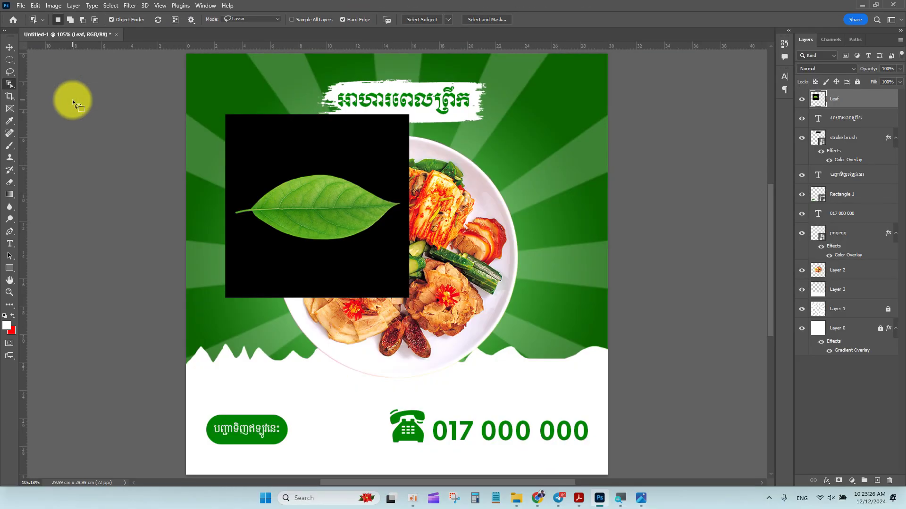
pyautogui.click(11, 85)
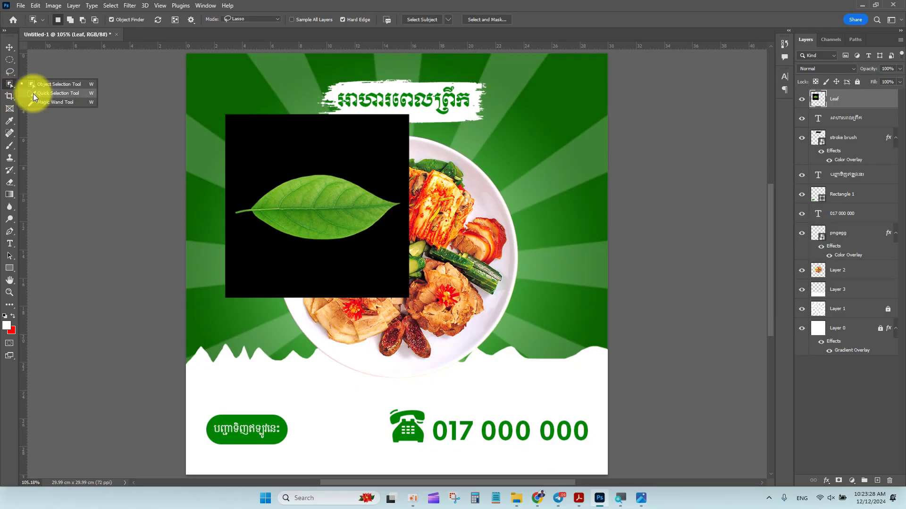
pyautogui.click(42, 104)
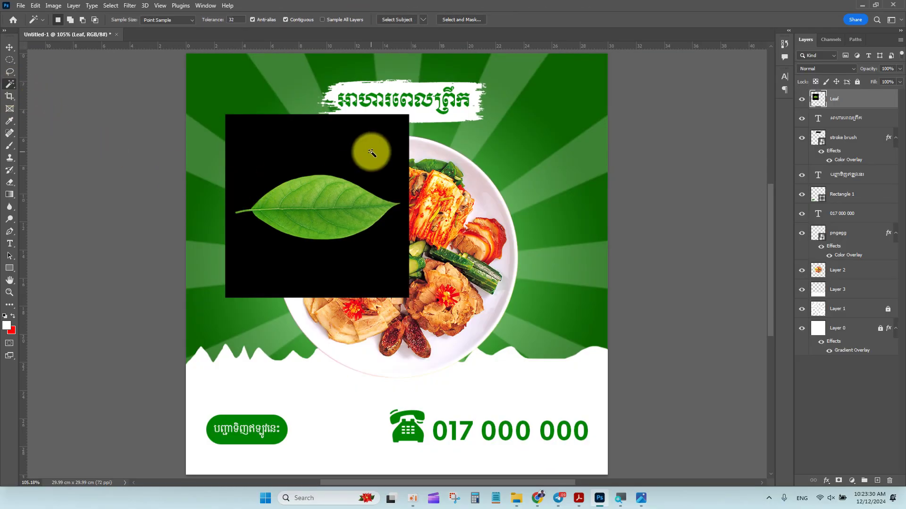
pyautogui.press('Delete')
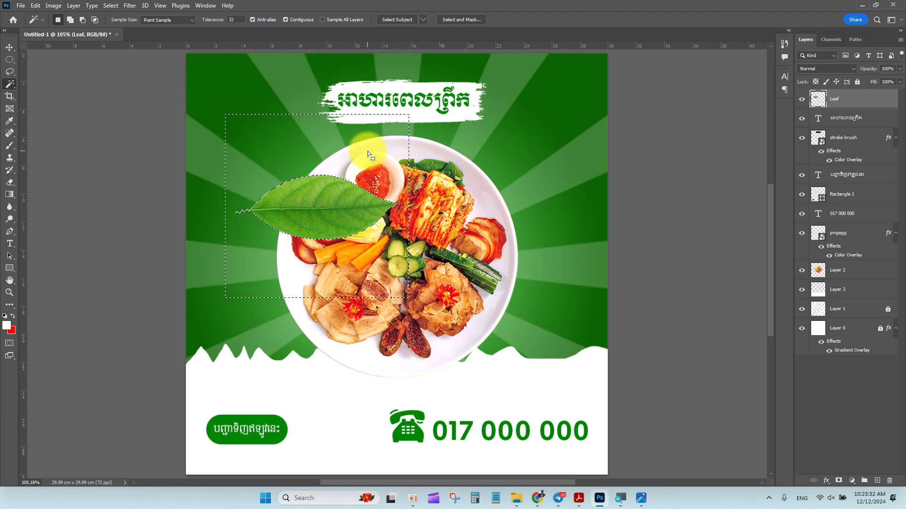
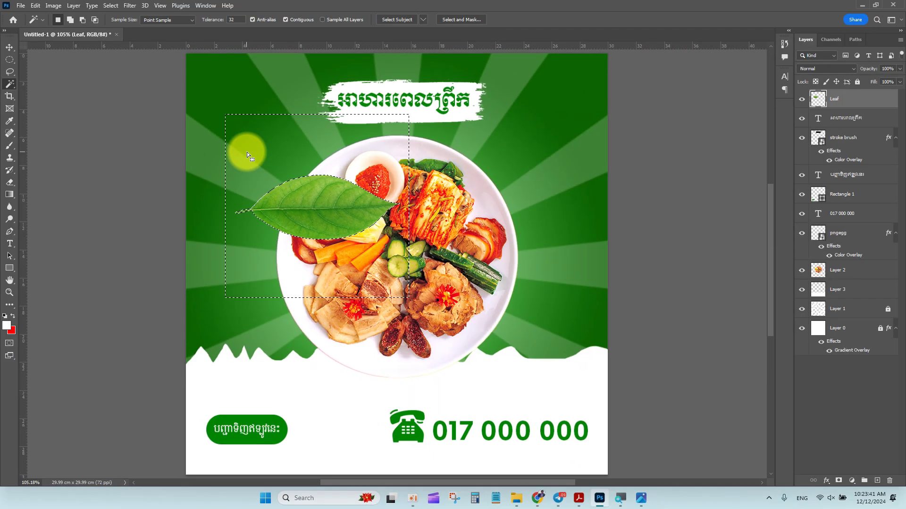
pyautogui.click(111, 6)
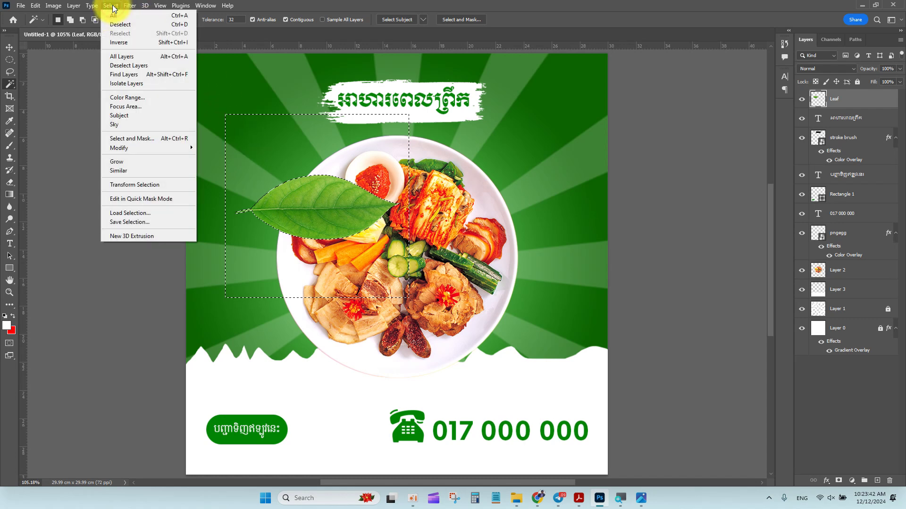
pyautogui.click(140, 24)
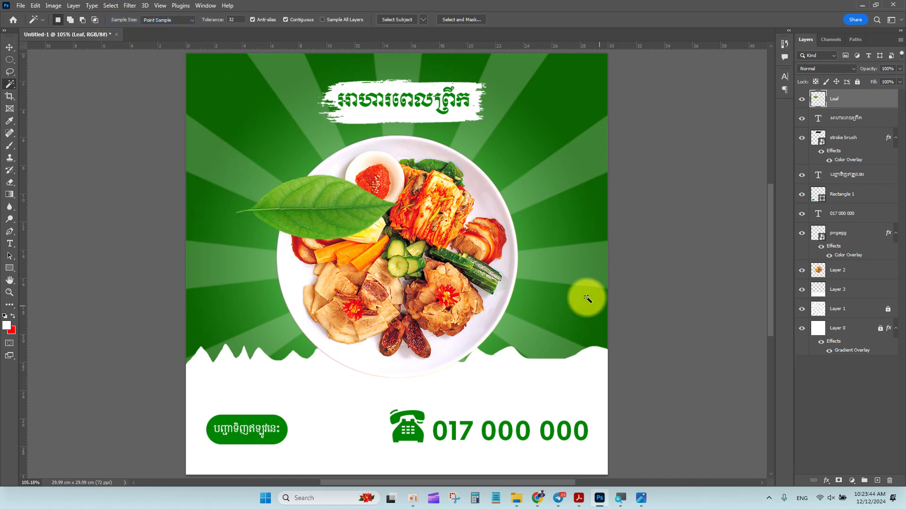
# Scale the leaf down to about 44%, rotate it about -126° and place it on the green background left of the plate.
pyautogui.click(10, 47)
pyautogui.moveTo(356, 218); pyautogui.dragTo(319, 203)
pyautogui.click(367, 157)
pyautogui.moveTo(364, 160); pyautogui.dragTo(181, 150)
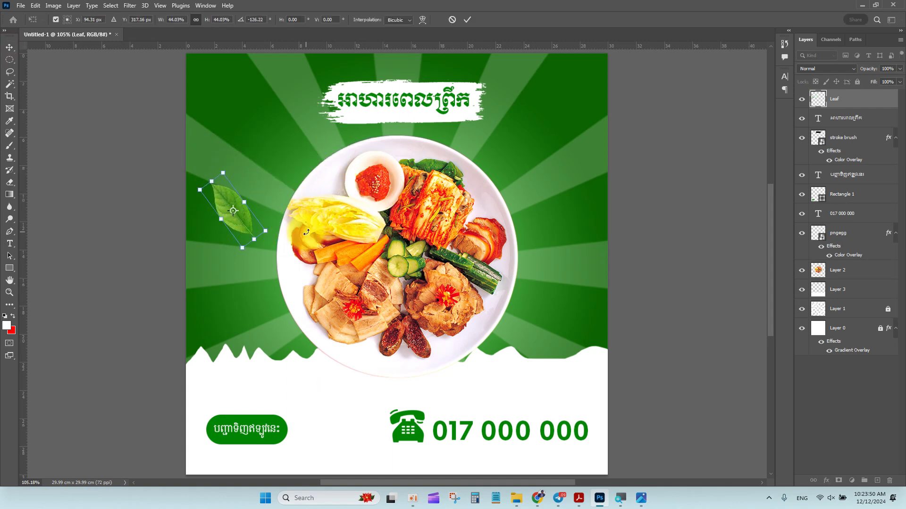
pyautogui.press('Return')
pyautogui.scroll(-1, 453, 302)
pyautogui.hscroll(1, 453, 302)
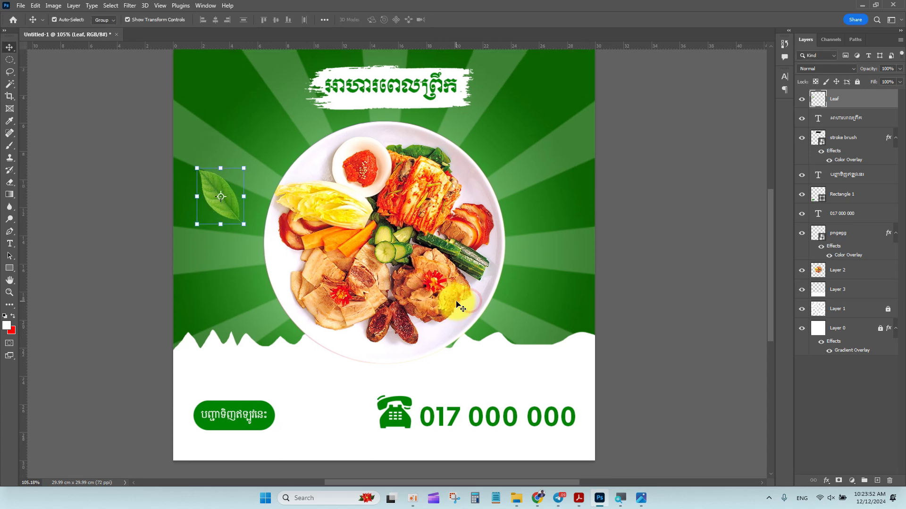
pyautogui.moveTo(421, 238); pyautogui.dragTo(506, 220)
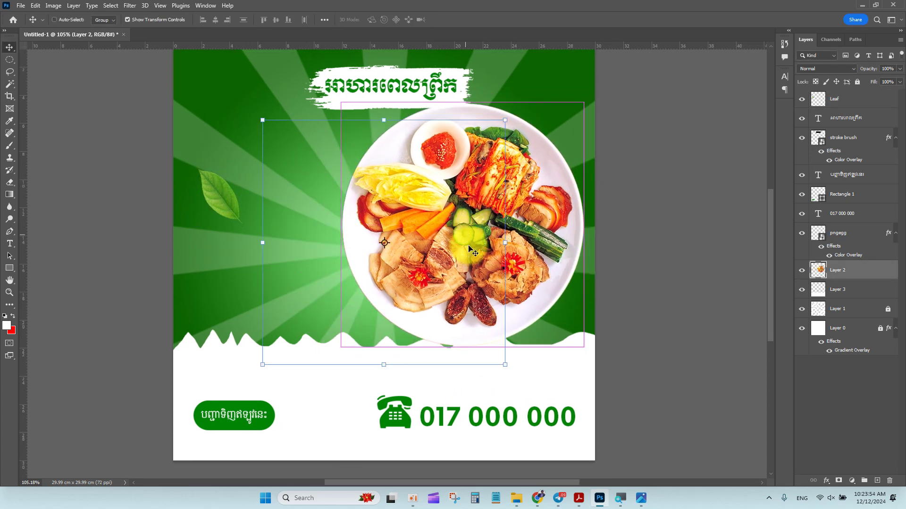
pyautogui.hotkey('ctrl', 'z')
pyautogui.click(481, 340)
pyautogui.click(640, 241)
# Move the leaf up near the poster's left edge and tilt it slightly steeper to match the reference image.
pyautogui.moveTo(222, 199); pyautogui.dragTo(220, 186)
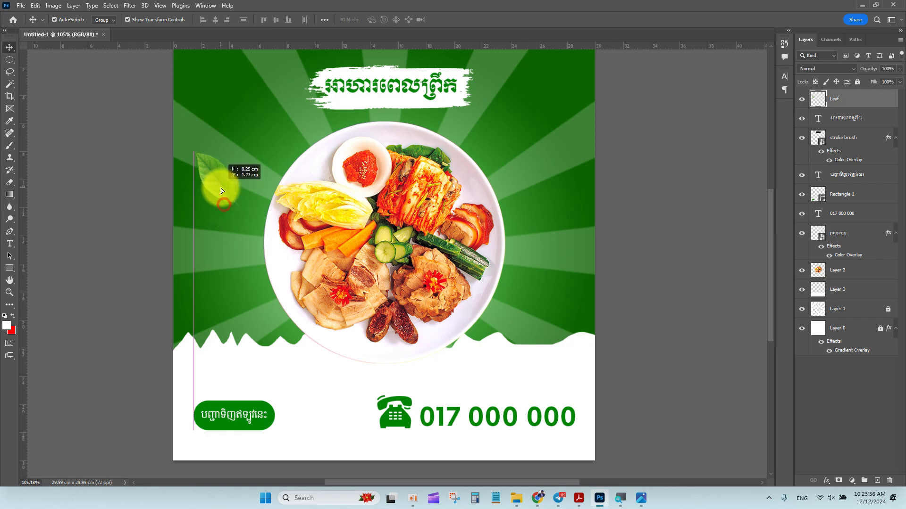
pyautogui.click(640, 498)
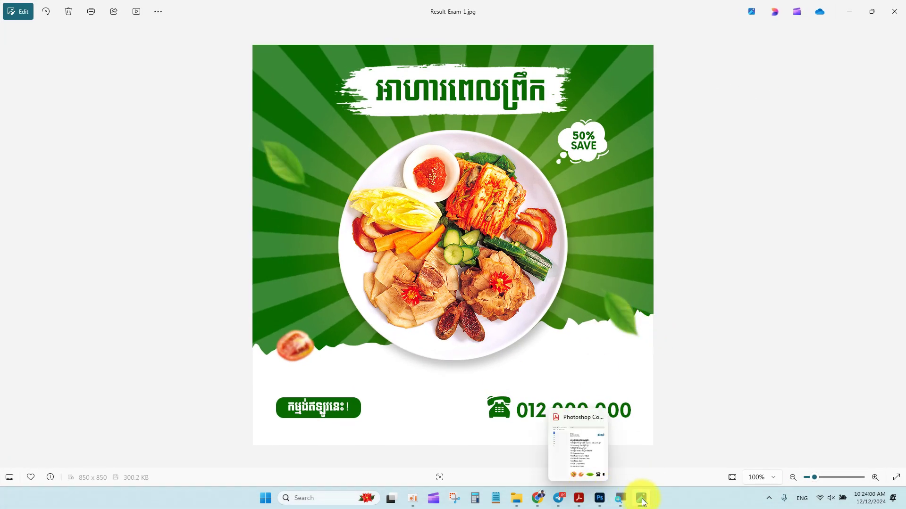
pyautogui.click(599, 498)
pyautogui.moveTo(236, 184); pyautogui.dragTo(213, 172)
pyautogui.press('Return')
# Examine the left leaf in the reference image up close and nudge the poster's leaf slightly down and right.
pyautogui.click(641, 498)
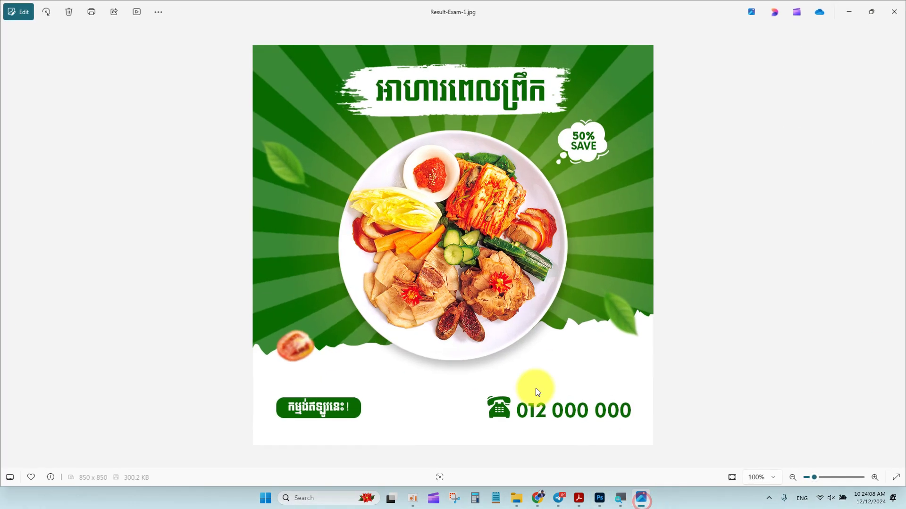
pyautogui.scroll(5, 263, 155)
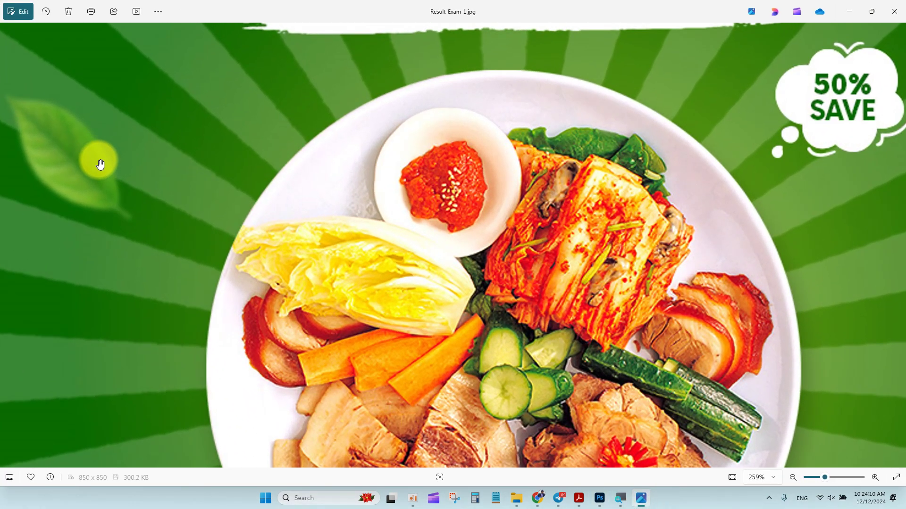
pyautogui.scroll(-6, 97, 160)
pyautogui.click(600, 498)
pyautogui.click(122, 186)
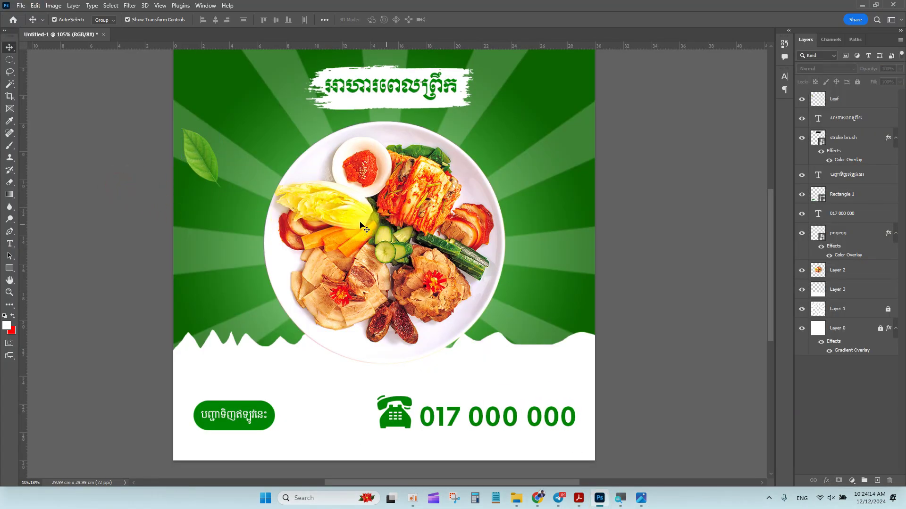
pyautogui.moveTo(202, 155); pyautogui.dragTo(204, 160)
# Apply a Gaussian Blur to the left leaf, comparing radii of 5 and 3 pixels and keeping 3 pixels.
pyautogui.click(130, 6)
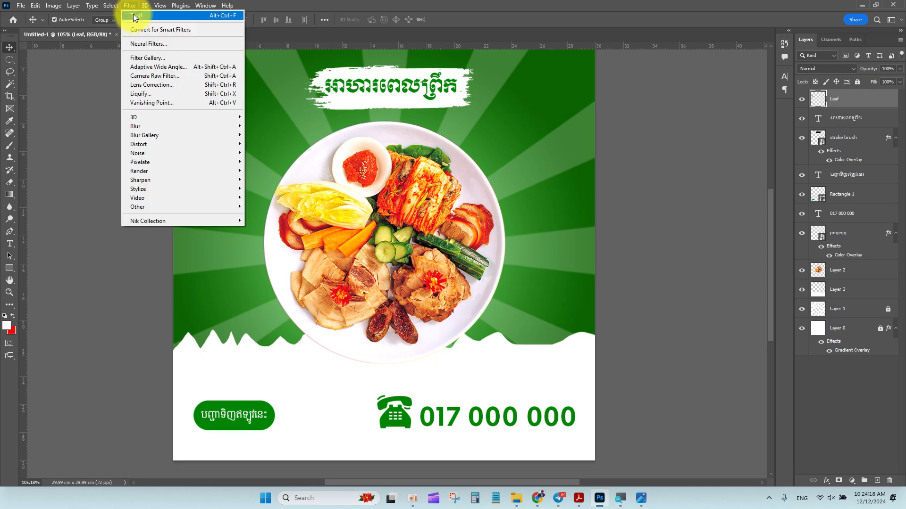
pyautogui.click(193, 126)
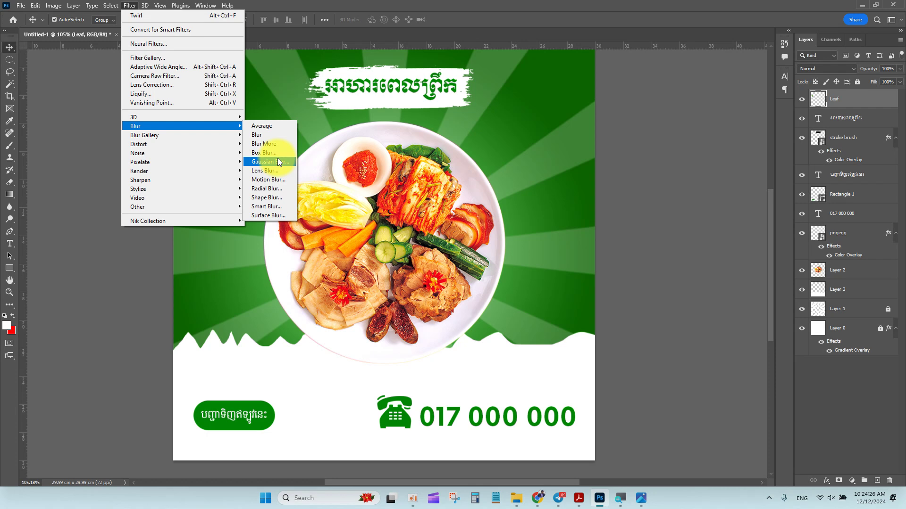
pyautogui.click(286, 177)
pyautogui.moveTo(647, 129); pyautogui.dragTo(304, 112)
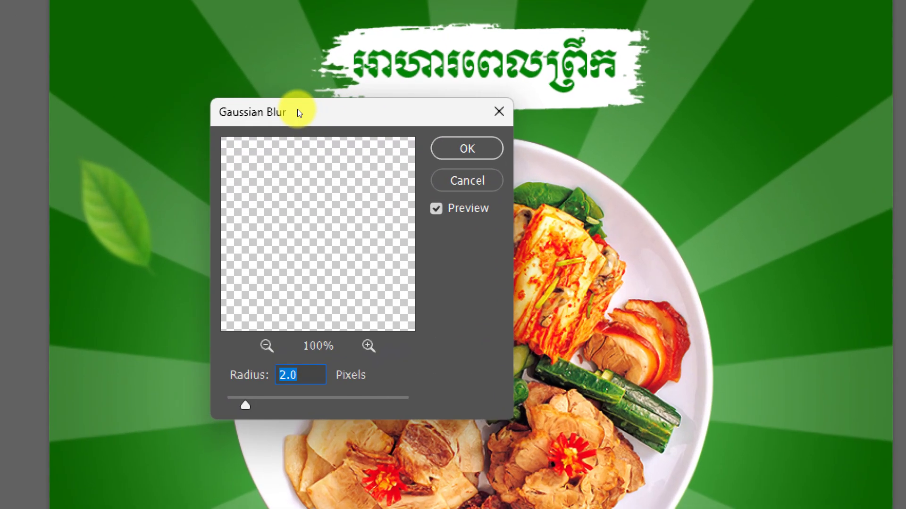
pyautogui.write('1')
pyautogui.click(300, 241)
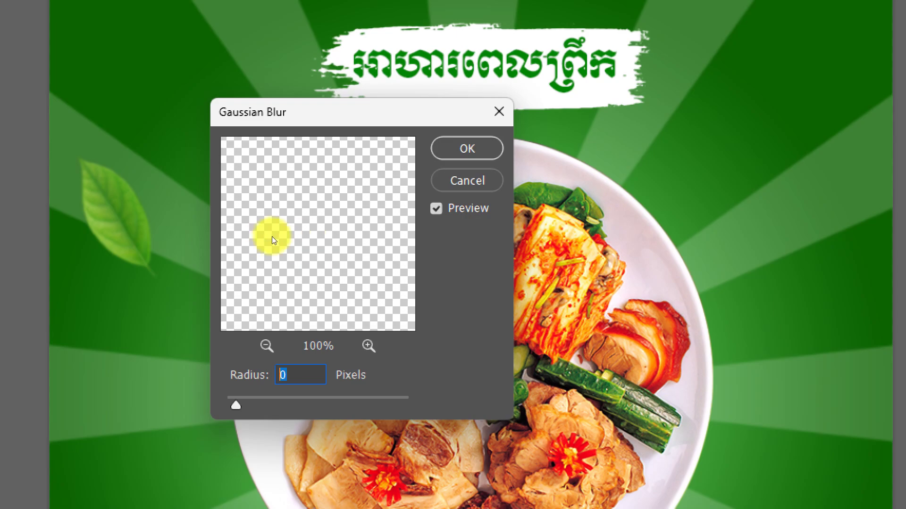
pyautogui.write('5')
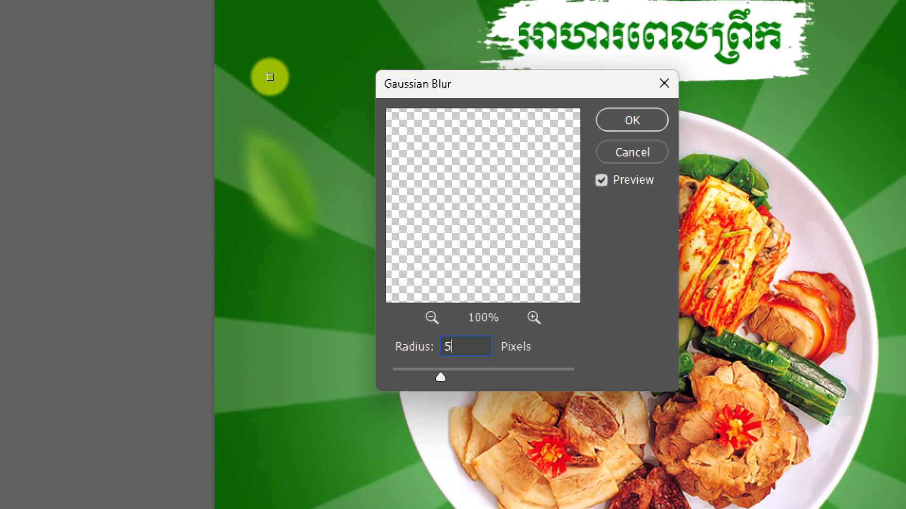
pyautogui.write('3')
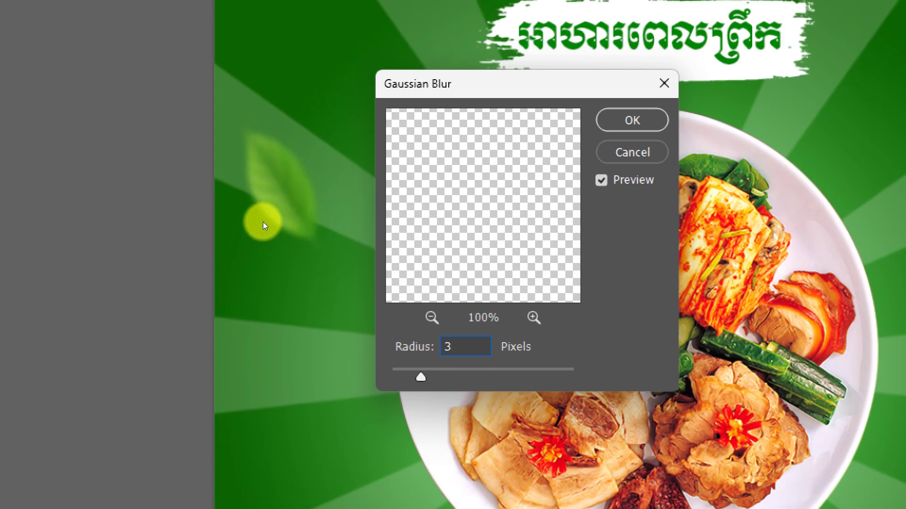
pyautogui.press('BackSpace')
pyautogui.write('5')
pyautogui.click(296, 239)
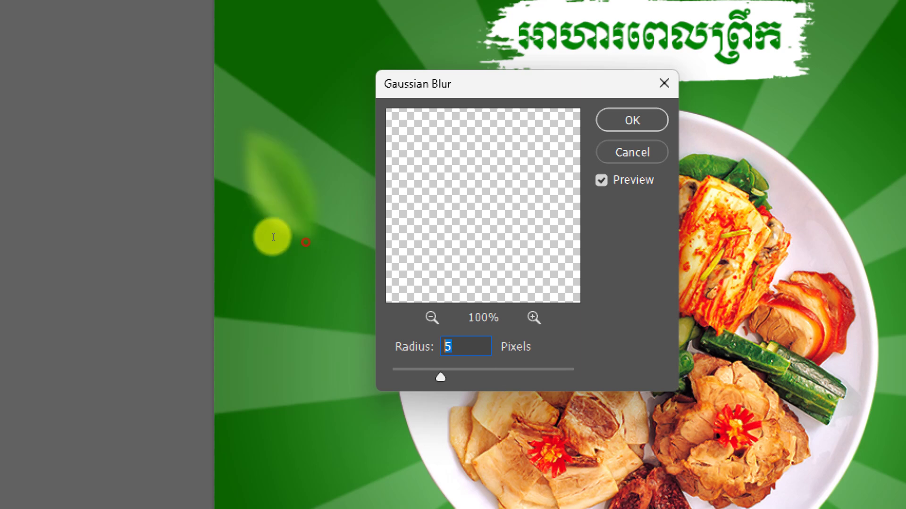
pyautogui.click(303, 241)
pyautogui.write('3')
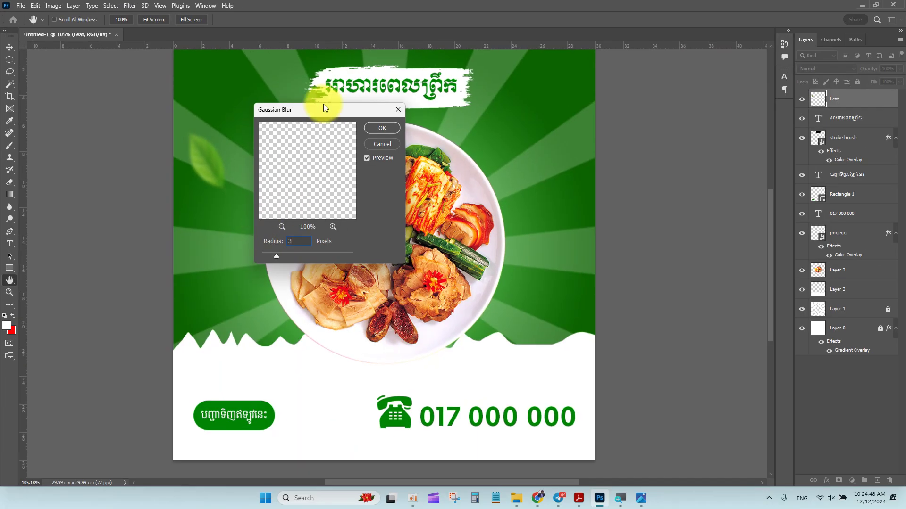
pyautogui.click(373, 129)
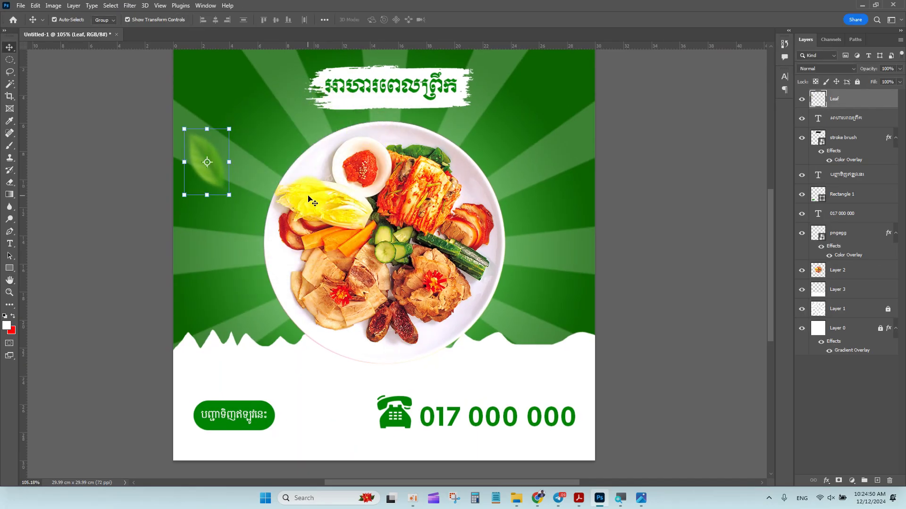
# Duplicate the blurred leaf to the lower right of the plate and rotate it so its tip points down and to the left.
pyautogui.moveTo(283, 195); pyautogui.dragTo(545, 330)
pyautogui.hotkey('ctrl', 't')
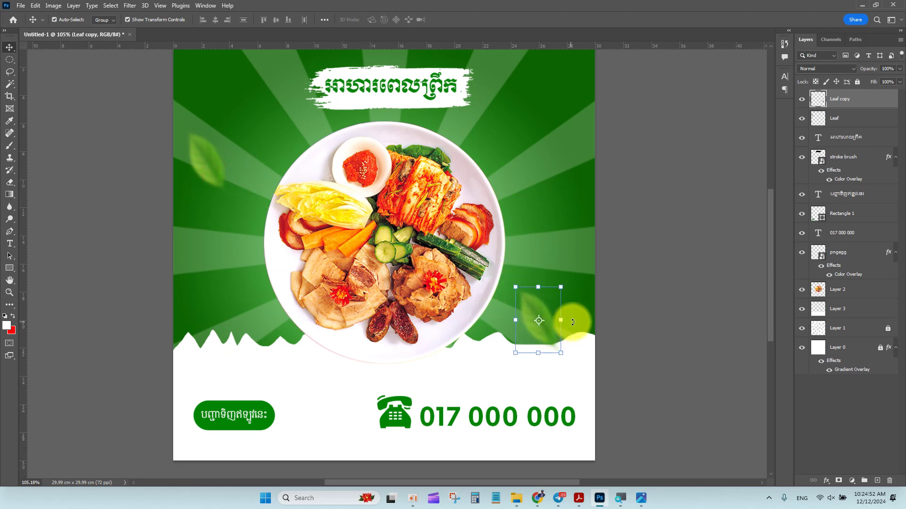
pyautogui.moveTo(575, 277); pyautogui.dragTo(587, 315)
pyautogui.doubleClick(550, 337)
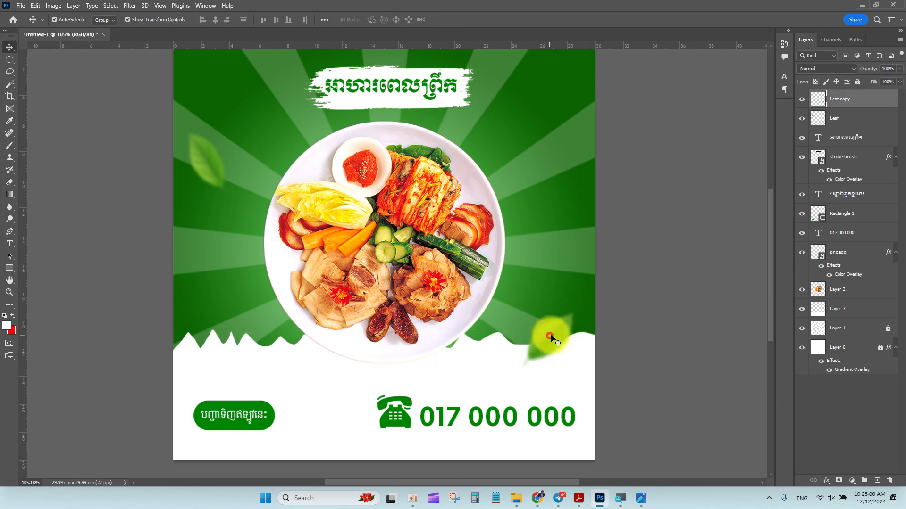
# Place the tomato image pengpos.png from the lesson folder into the poster.
pyautogui.click(516, 498)
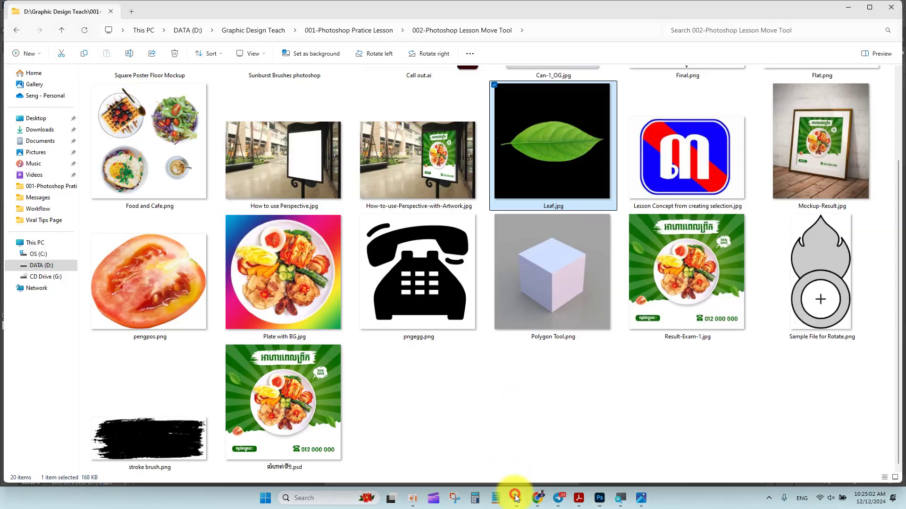
pyautogui.click(477, 425)
pyautogui.click(160, 290)
pyautogui.moveTo(604, 504)
pyautogui.moveTo(604, 504); pyautogui.dragTo(311, 290)
# Scale the tomato slice to about 28%, tilt it slightly and place it on the wavy white edge above the Khmer button.
pyautogui.moveTo(472, 181); pyautogui.dragTo(350, 285)
pyautogui.moveTo(312, 317); pyautogui.dragTo(225, 331)
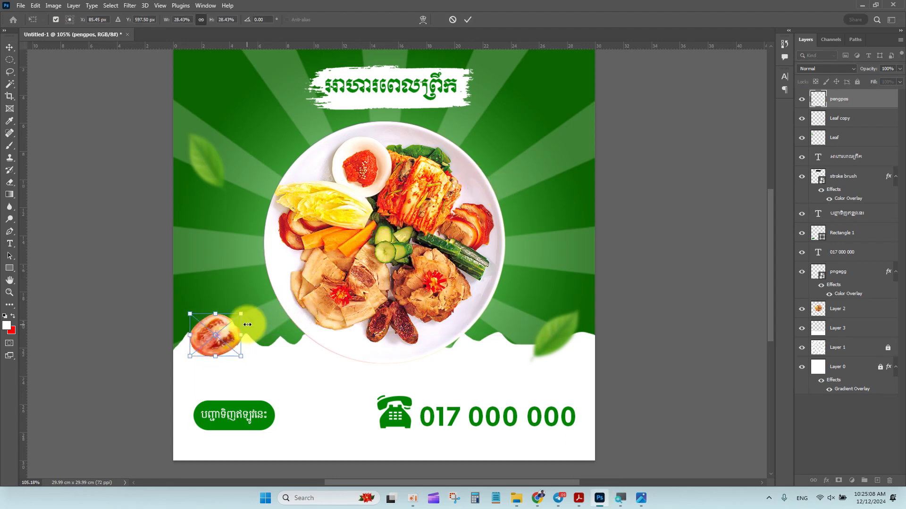
pyautogui.moveTo(247, 297); pyautogui.dragTo(255, 301)
pyautogui.moveTo(239, 333); pyautogui.dragTo(246, 336)
pyautogui.press('Return')
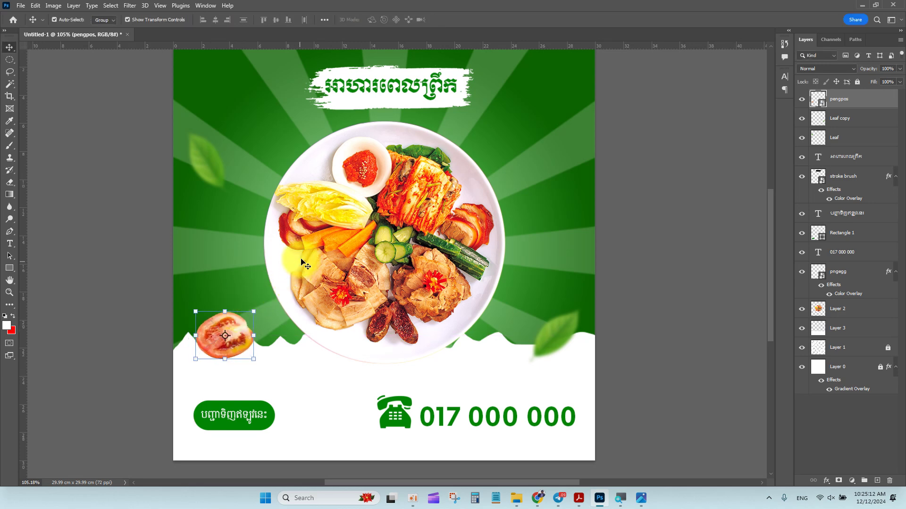
# Apply a Gaussian Blur to the tomato slice, adjust its position on the wavy edge slightly and deselect it.
pyautogui.click(130, 5)
pyautogui.moveTo(186, 126)
pyautogui.click(276, 161)
pyautogui.click(382, 127)
pyautogui.moveTo(245, 358); pyautogui.dragTo(214, 349)
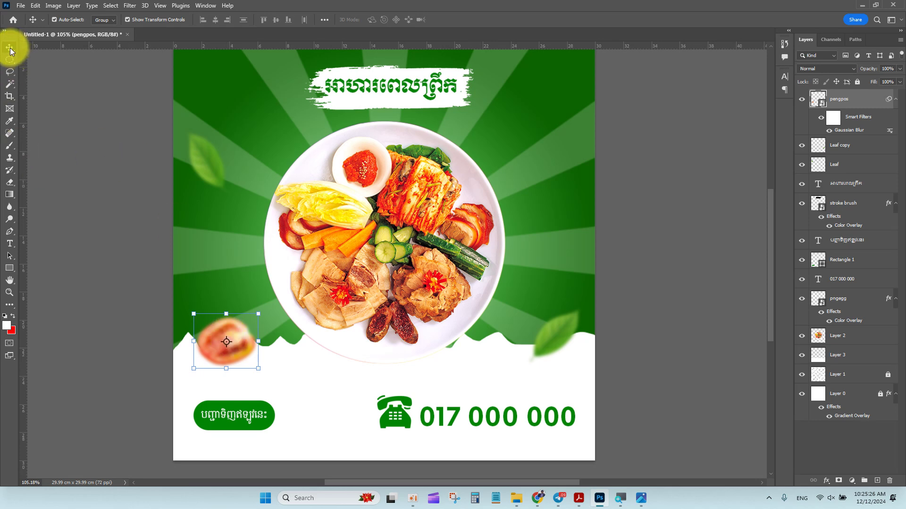
pyautogui.moveTo(226, 347); pyautogui.dragTo(226, 350)
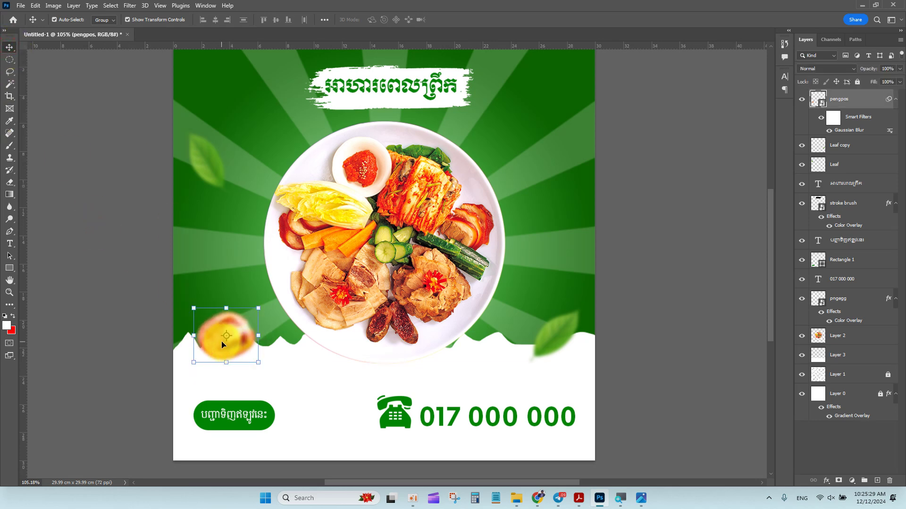
pyautogui.click(125, 204)
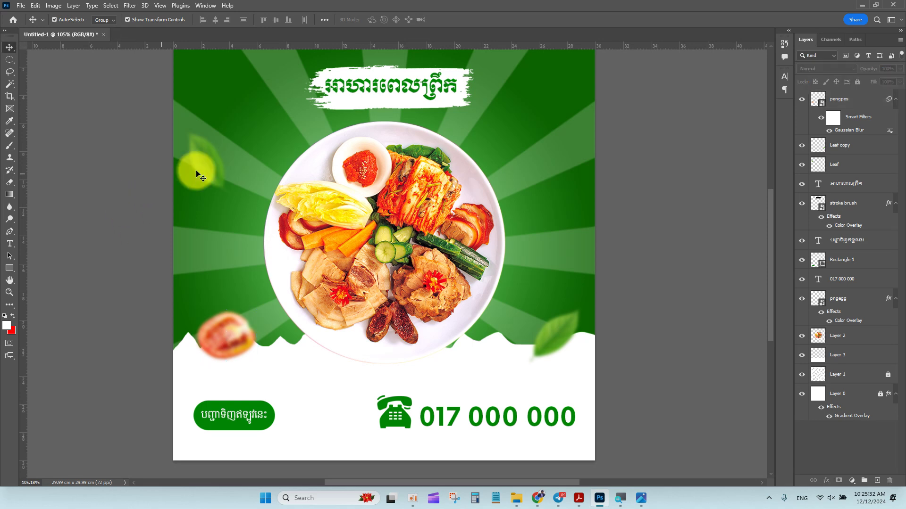
# Examine the 50% SAVE cloud callout in the reference image and locate Call out.ai in the lesson folder.
pyautogui.click(638, 499)
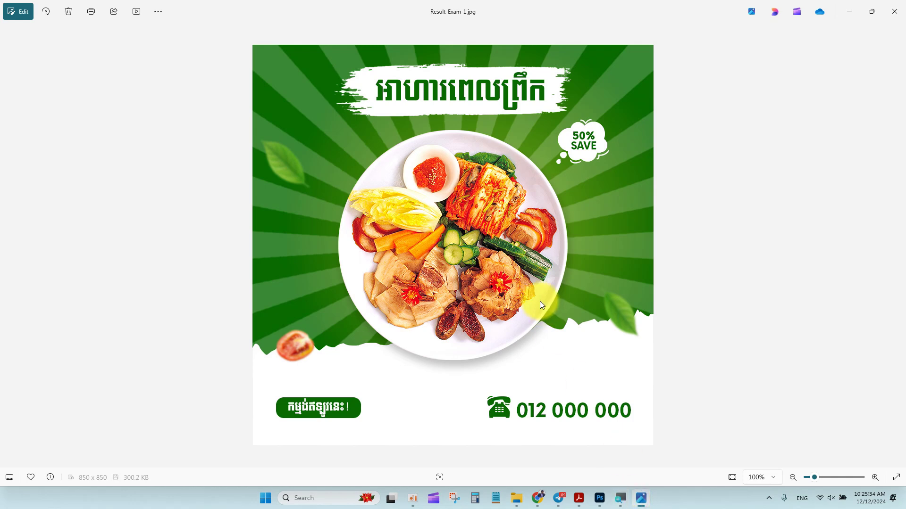
pyautogui.scroll(5, 620, 107)
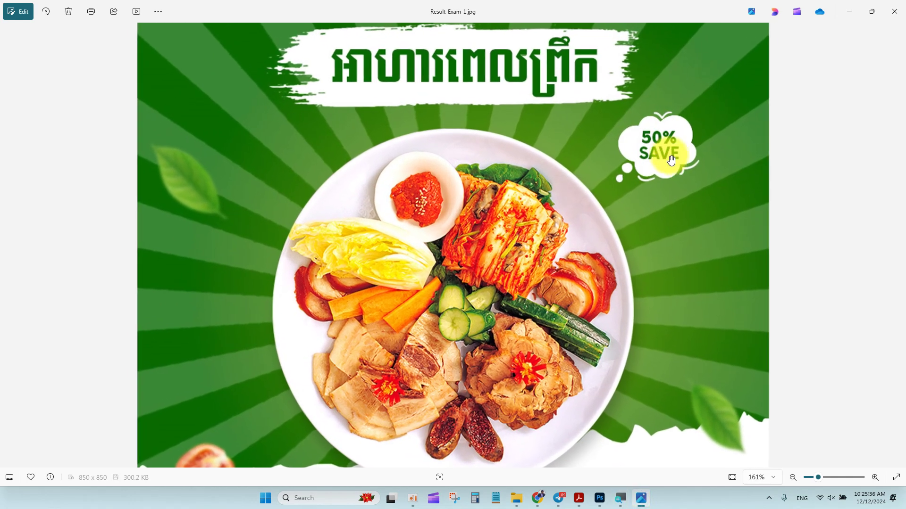
pyautogui.scroll(-5, 753, 141)
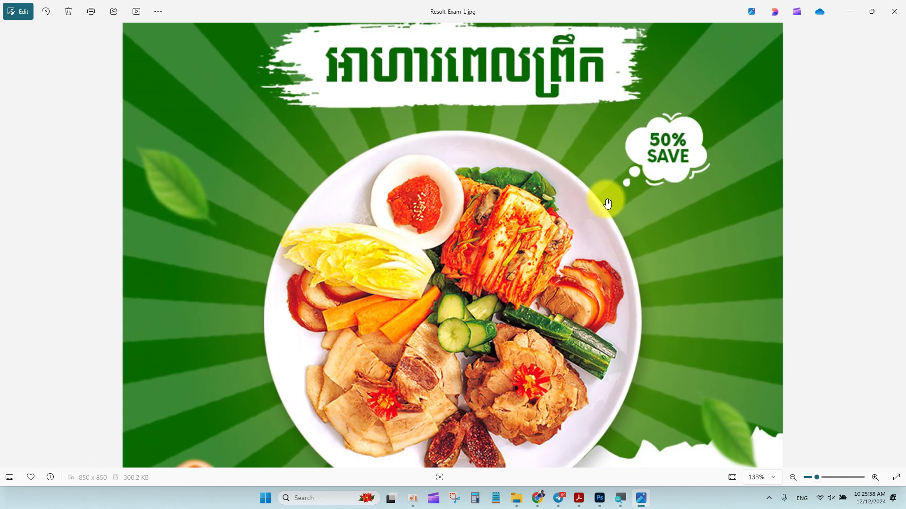
pyautogui.click(517, 501)
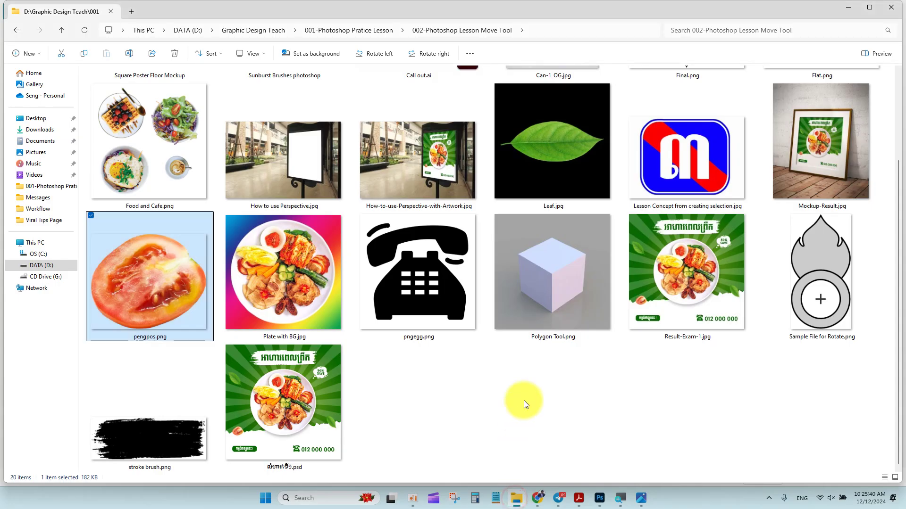
pyautogui.click(524, 399)
pyautogui.scroll(2, 417, 284)
pyautogui.click(448, 142)
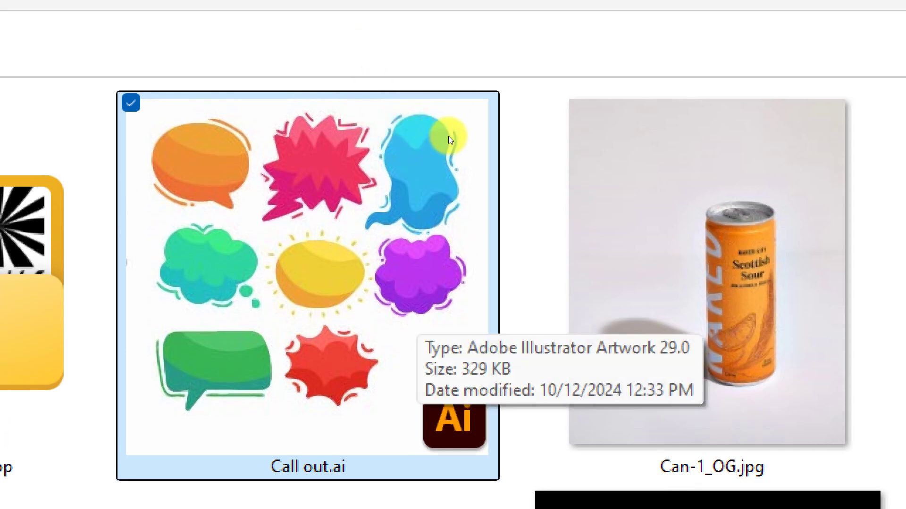
pyautogui.moveTo(467, 133)
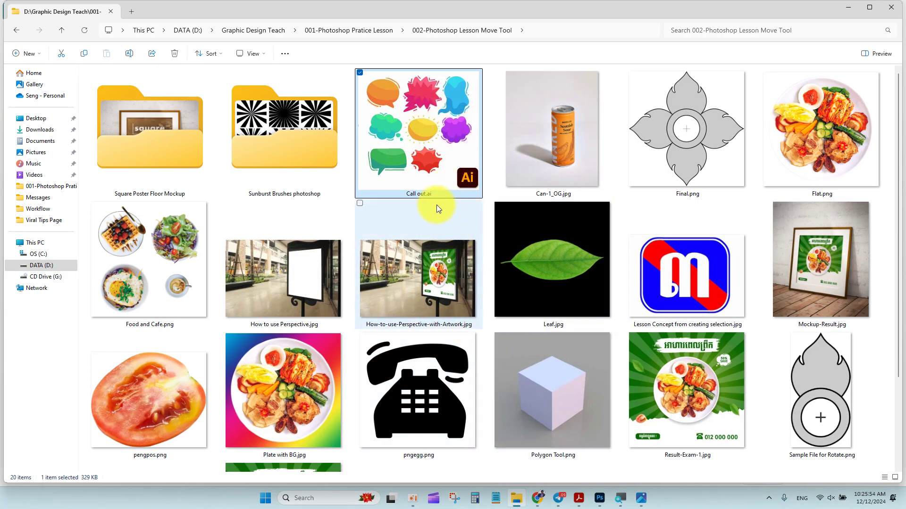
# Place Call out.ai into the poster as a smart object cropped to its bounding box and shift it slightly up and left.
pyautogui.moveTo(428, 165); pyautogui.dragTo(387, 288)
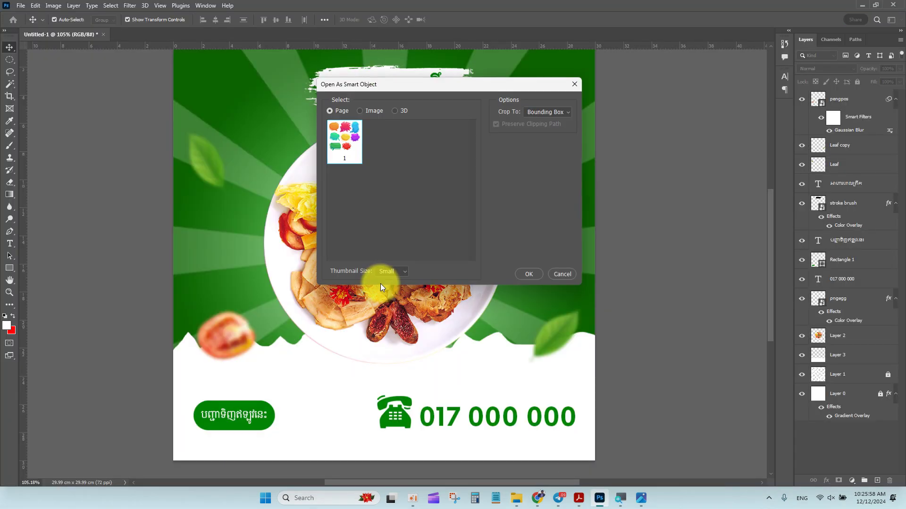
pyautogui.click(529, 272)
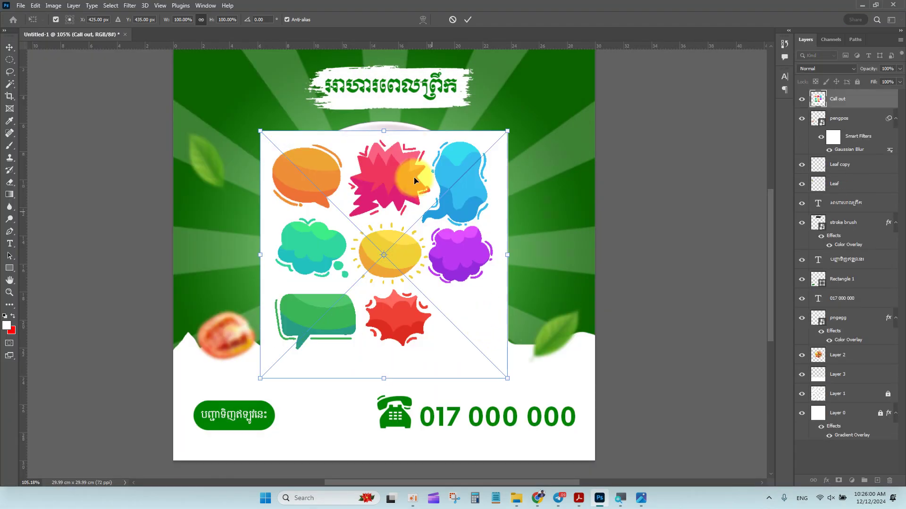
pyautogui.click(467, 20)
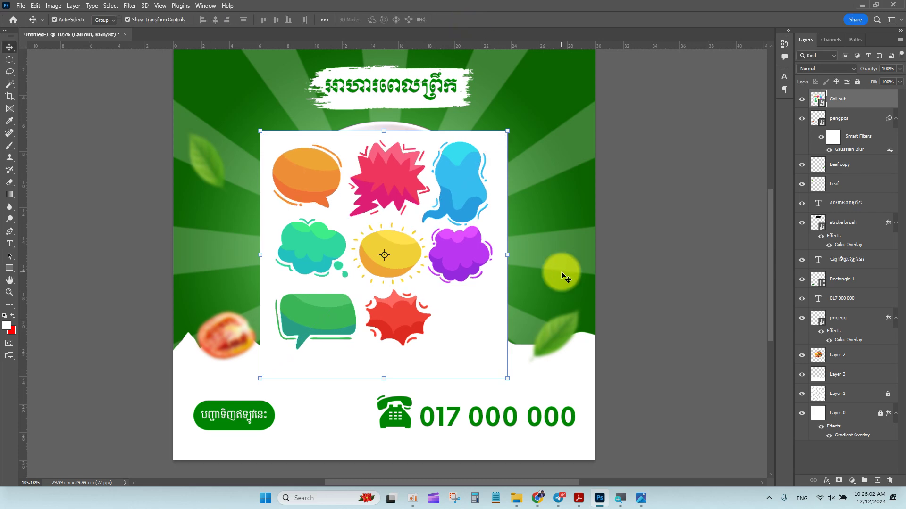
pyautogui.moveTo(415, 259); pyautogui.dragTo(403, 217)
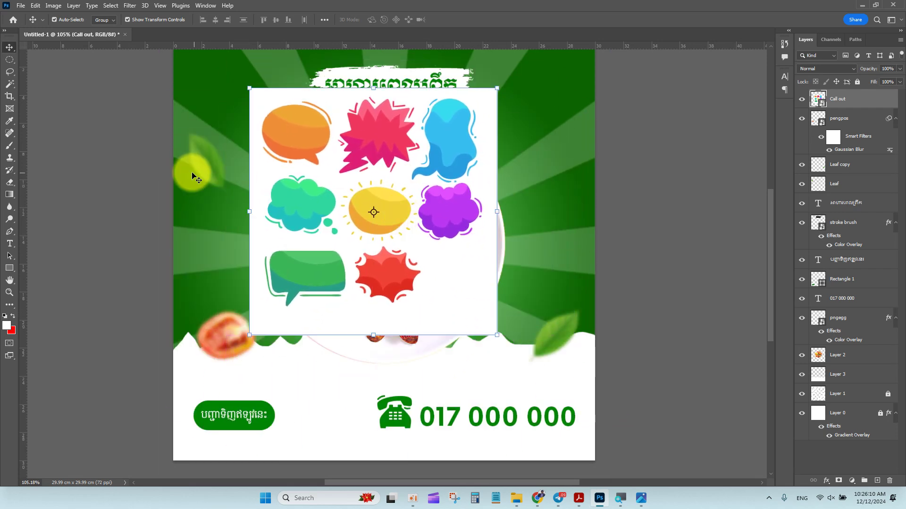
# Select the body of the green cloud callout with the Quick Selection Tool.
pyautogui.hotkey('ctrl', '+')
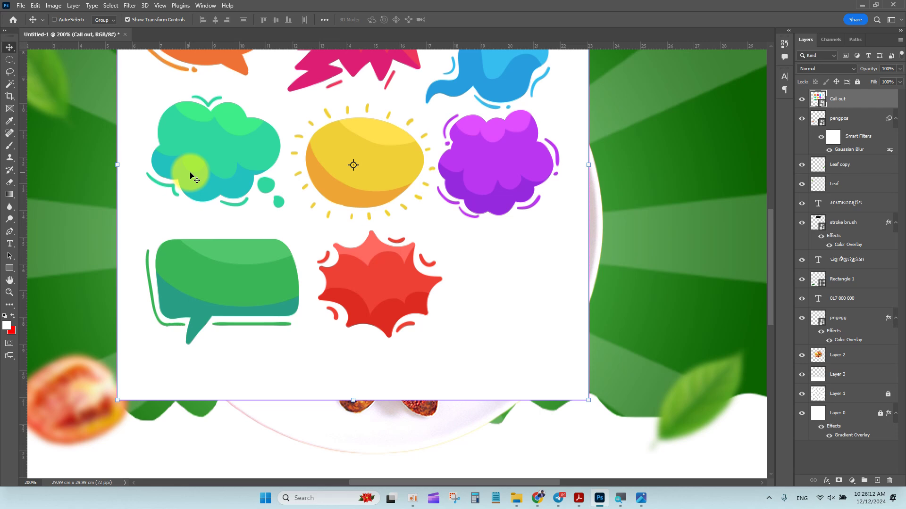
pyautogui.hotkey('ctrl', '+')
pyautogui.moveTo(189, 173); pyautogui.dragTo(339, 262)
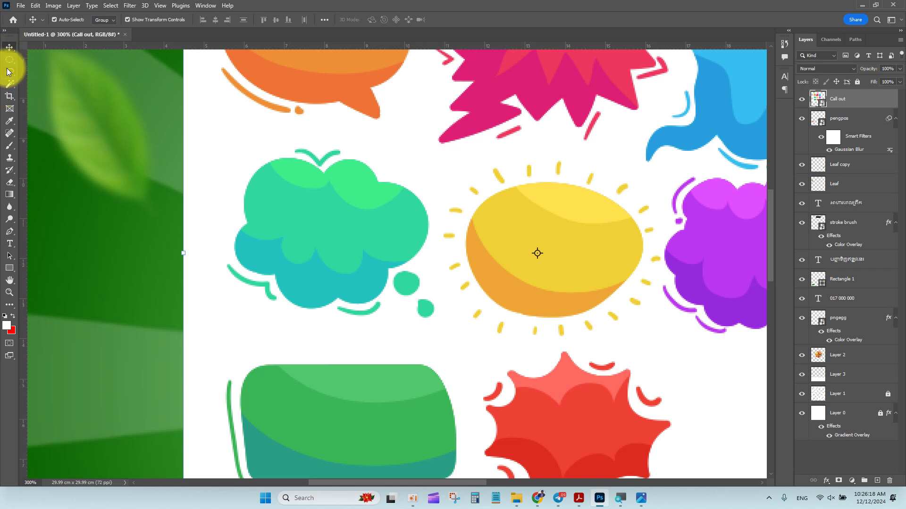
pyautogui.click(11, 87)
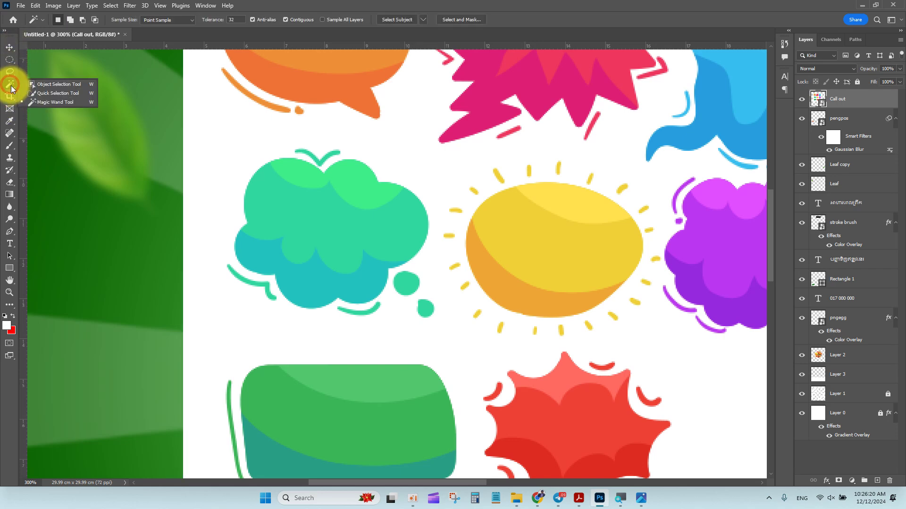
pyautogui.click(58, 93)
pyautogui.click(304, 217)
# Add the two small bubbles beside the green cloud to the selection using a smaller brush size.
pyautogui.scroll(2, 392, 311)
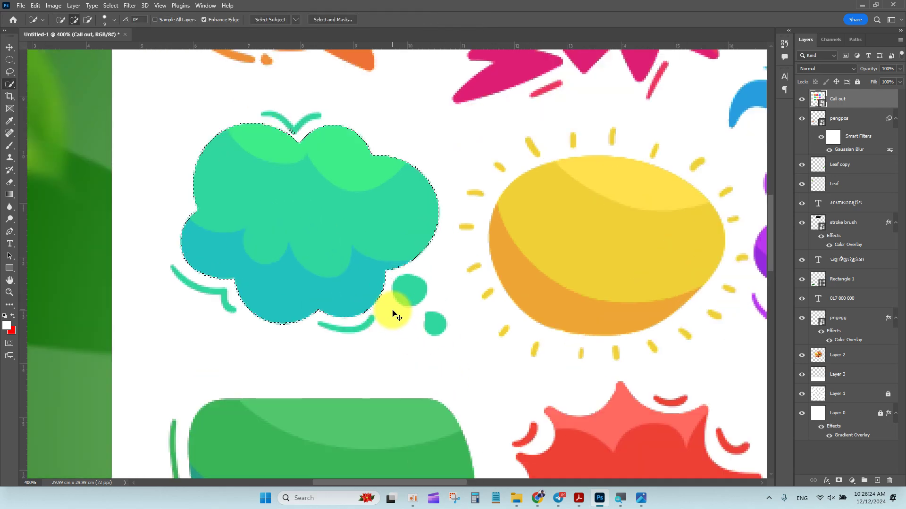
pyautogui.press('[')
pyautogui.press('[')
pyautogui.click(410, 297)
pyautogui.press('[')
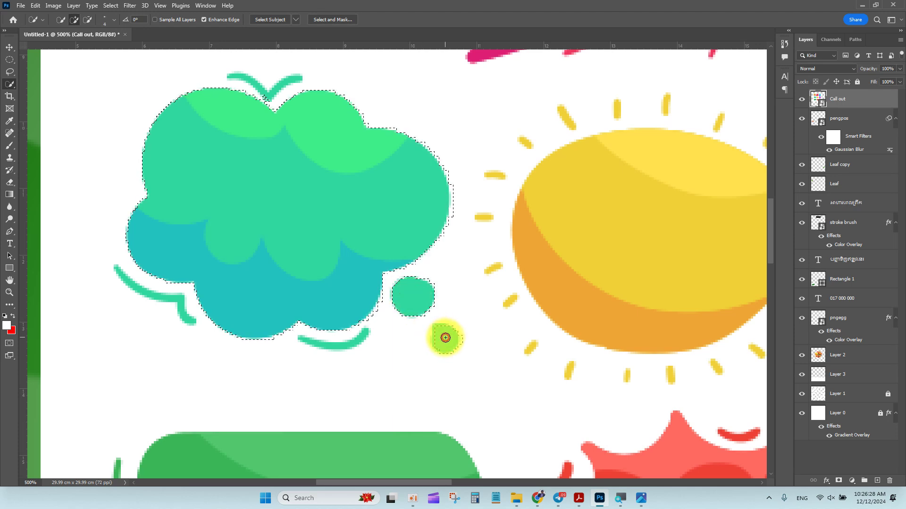
# Add the V-shaped accent stroke above the green cloud to the selection using a smaller Quick Selection brush.
pyautogui.scroll(3, 242, 121)
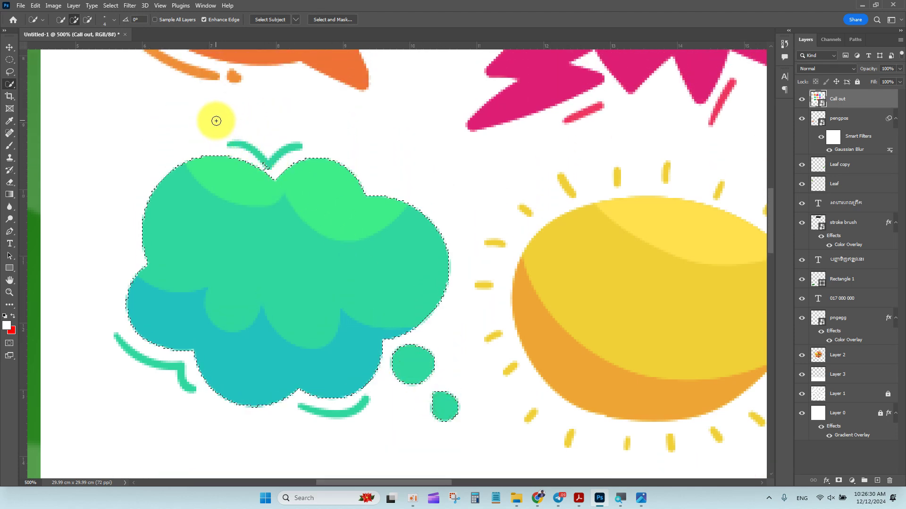
pyautogui.scroll(1, 216, 121)
pyautogui.hscroll(-2, 283, 124)
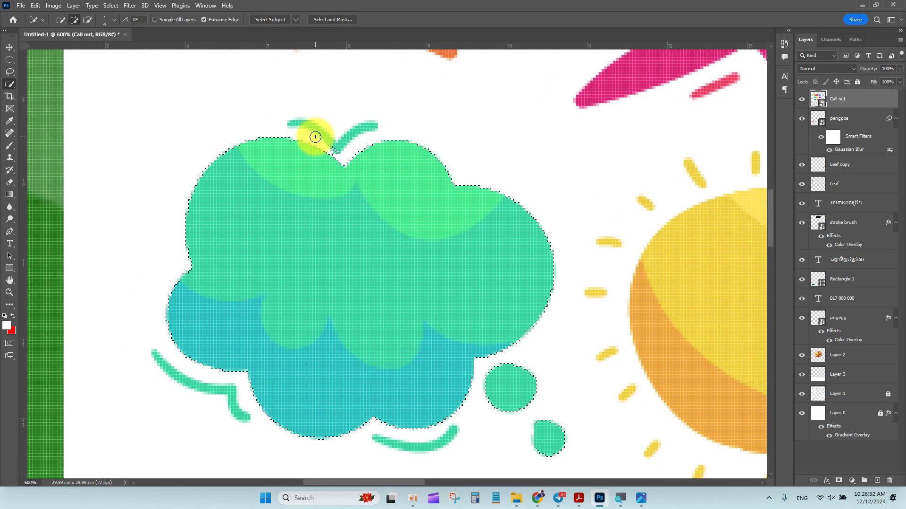
pyautogui.rightClick(212, 90)
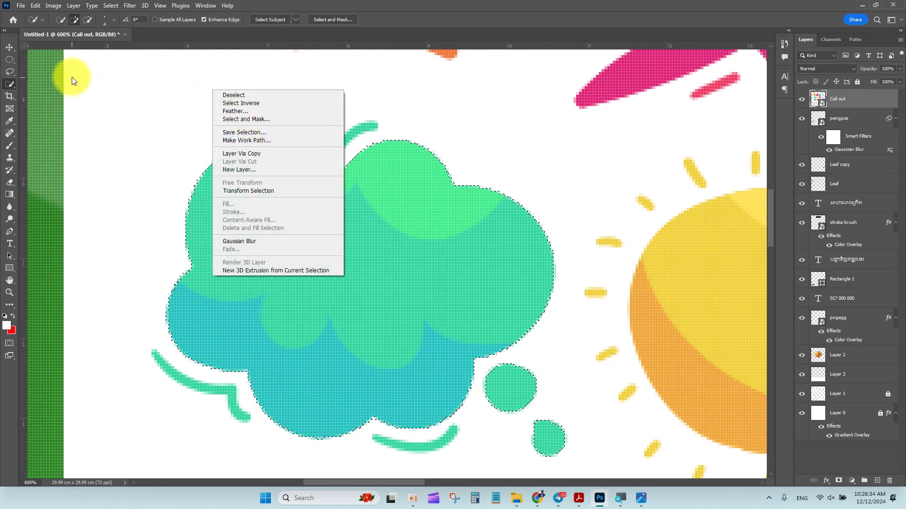
pyautogui.click(10, 84)
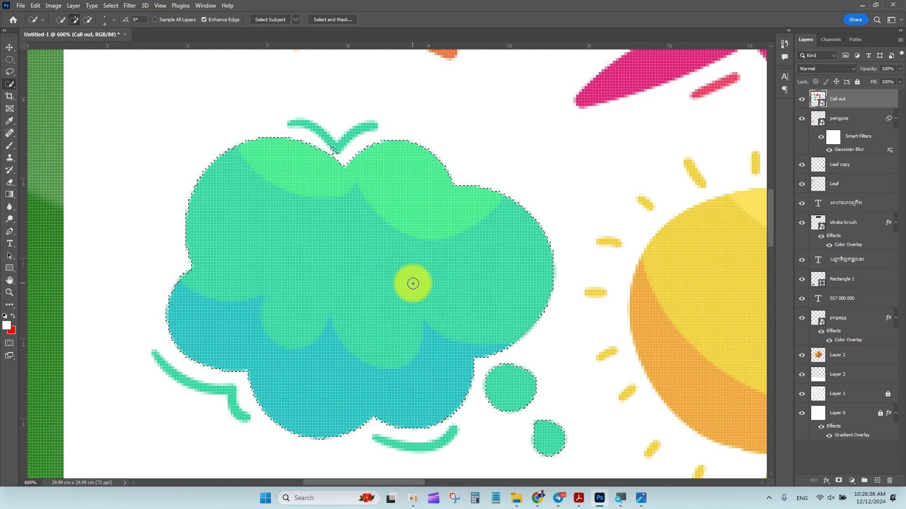
pyautogui.press('[')
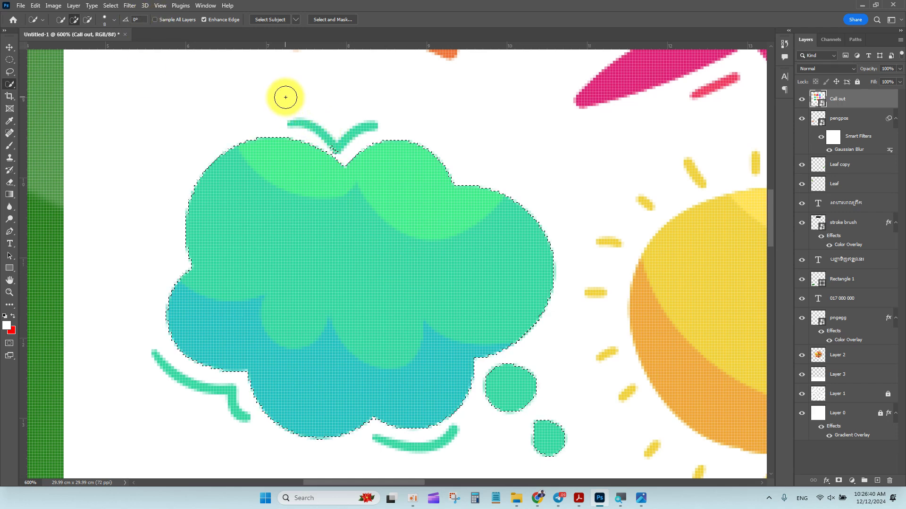
pyautogui.click(360, 125)
pyautogui.click(367, 126)
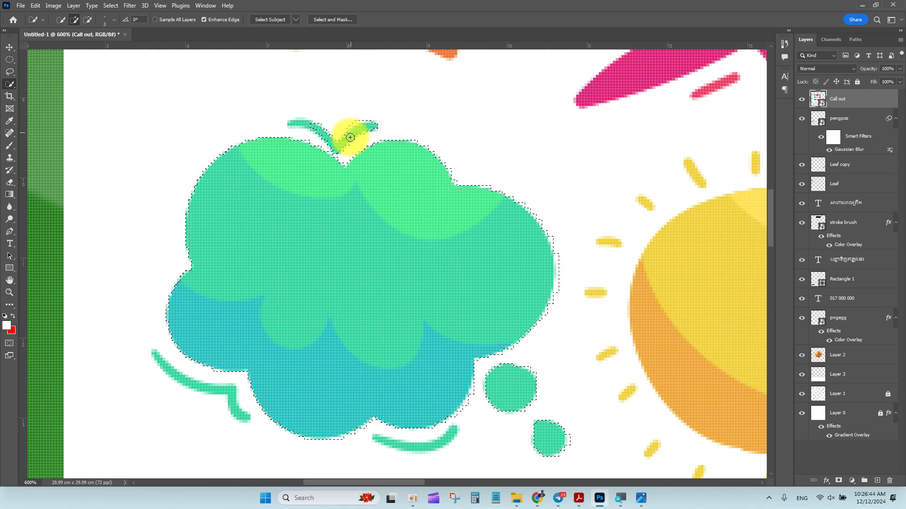
pyautogui.click(317, 130)
# Add the two curved accent strokes beneath the green cloud to the selection.
pyautogui.scroll(-3, 300, 131)
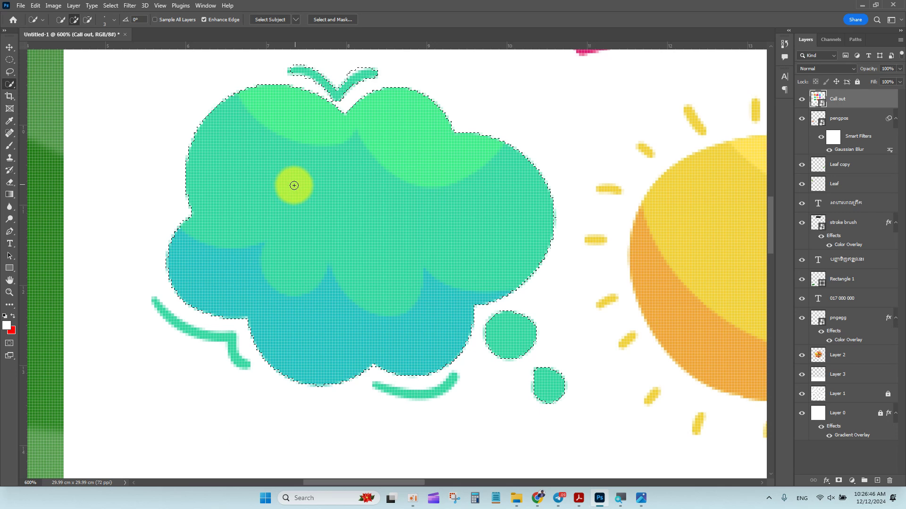
pyautogui.moveTo(245, 350); pyautogui.dragTo(226, 330)
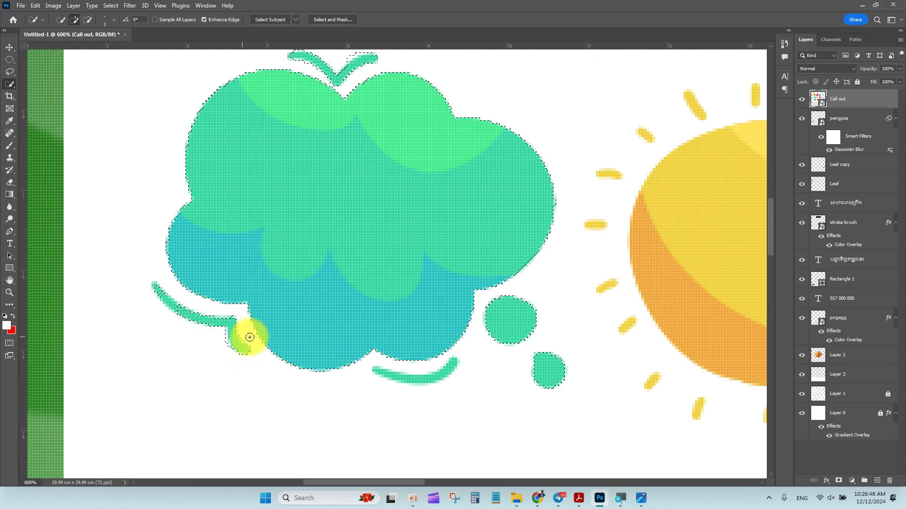
pyautogui.scroll(-1, 462, 349)
pyautogui.click(452, 338)
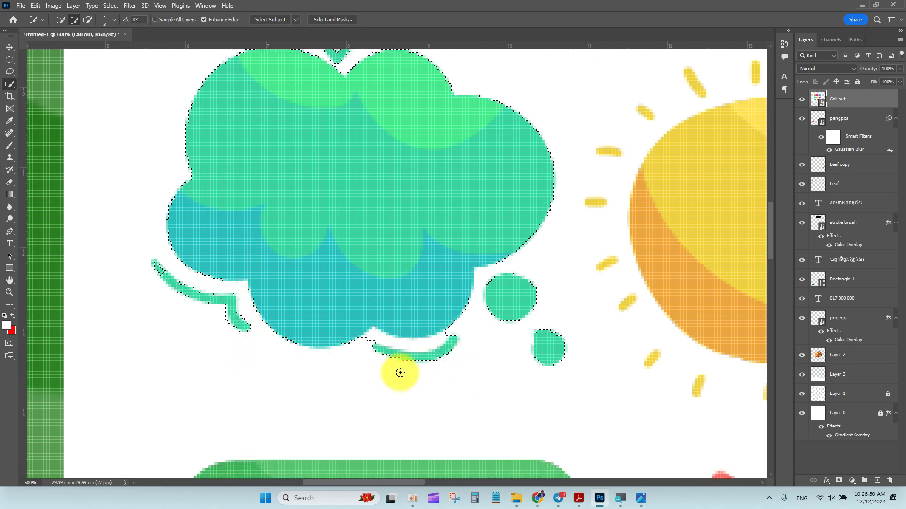
pyautogui.scroll(-3, 332, 208)
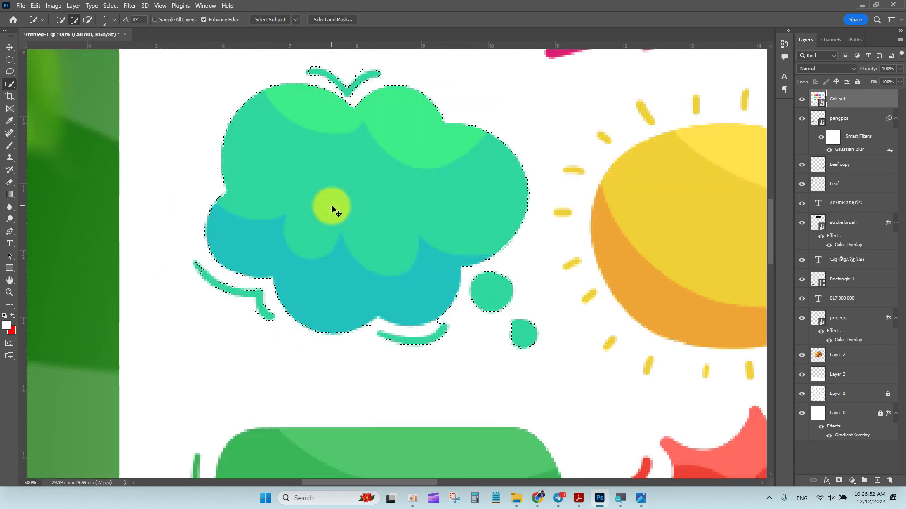
# Copy the selected green cloud callout onto its own layer.
pyautogui.hotkey('ctrl', 'j')
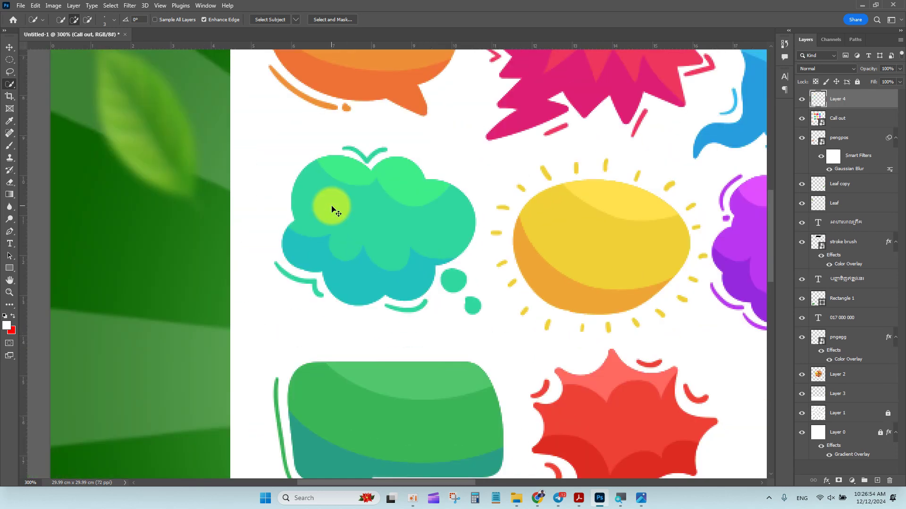
pyautogui.hotkey('ctrl', '-')
pyautogui.hotkey('ctrl', '-')
# Delete the Call out sheet and move the copied cloud to the poster's upper-left area.
pyautogui.click(9, 47)
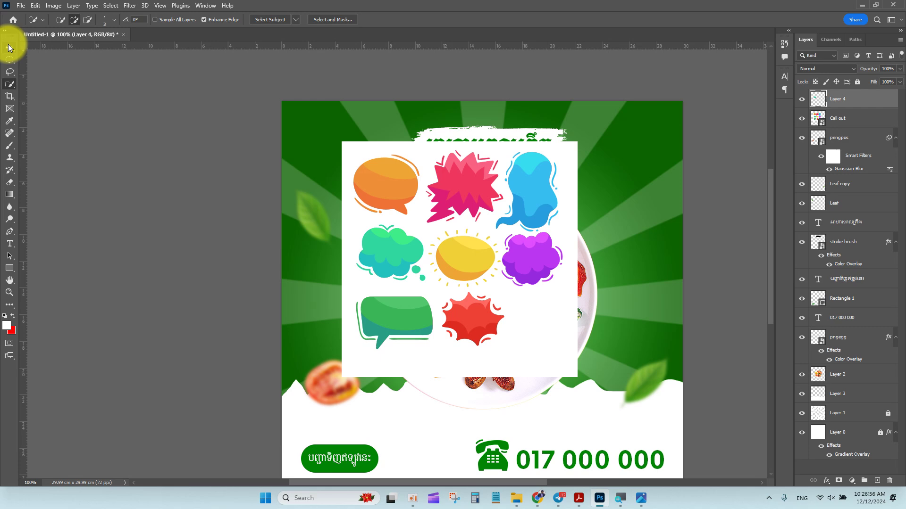
pyautogui.moveTo(482, 229); pyautogui.dragTo(578, 316)
pyautogui.press('Delete')
pyautogui.moveTo(388, 250); pyautogui.dragTo(348, 217)
# Remove the white remnants between the cloud and its accent strokes using the Magic Wand Tool.
pyautogui.scroll(4, 354, 170)
pyautogui.scroll(1, 348, 217)
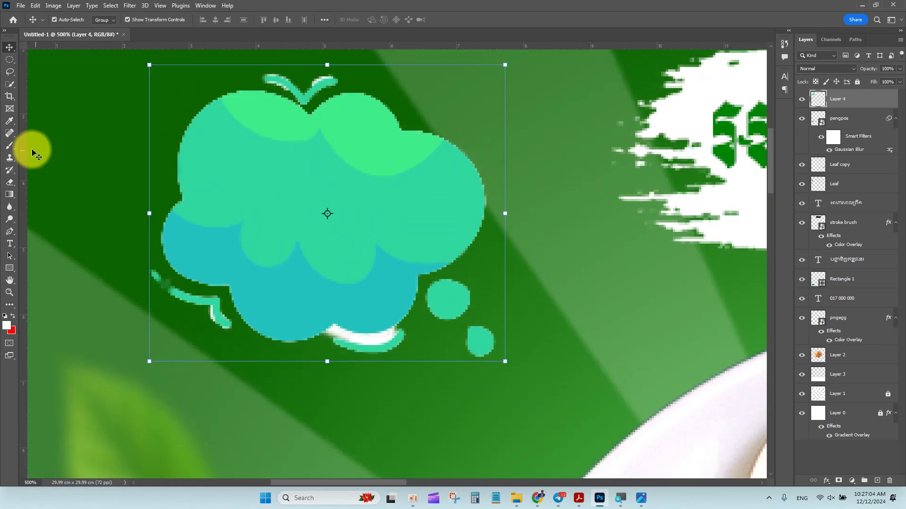
pyautogui.click(12, 85)
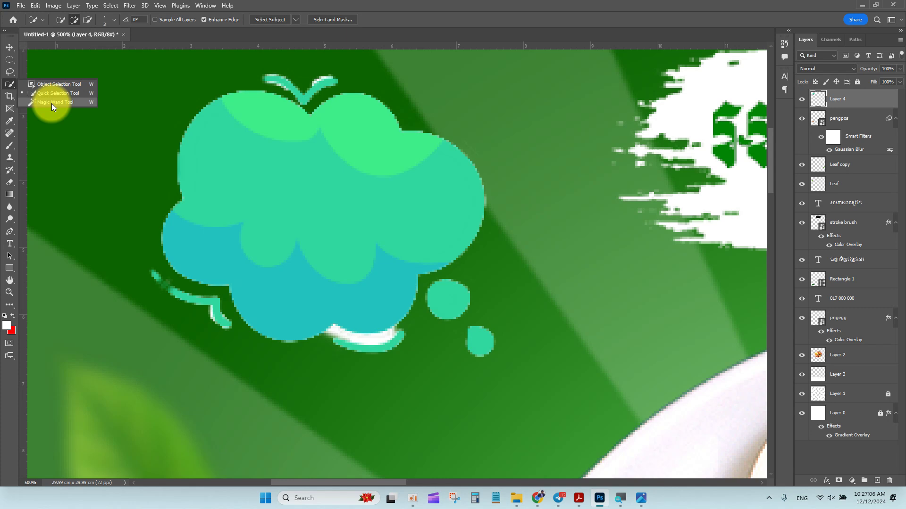
pyautogui.click(52, 103)
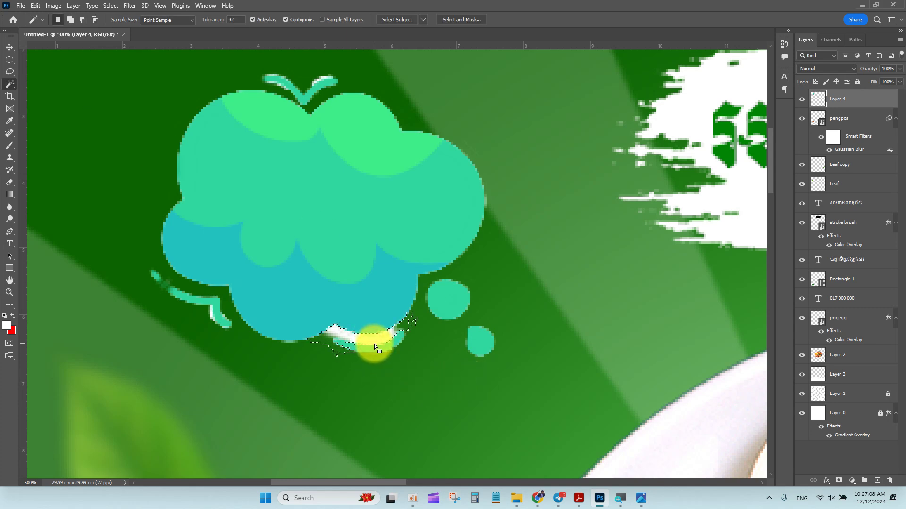
pyautogui.scroll(3, 302, 189)
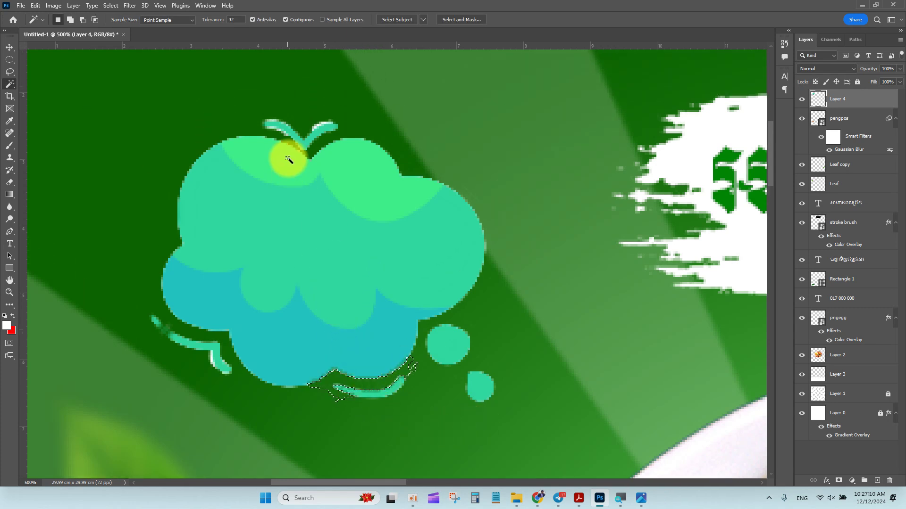
pyautogui.scroll(1, 297, 132)
pyautogui.scroll(3, 300, 128)
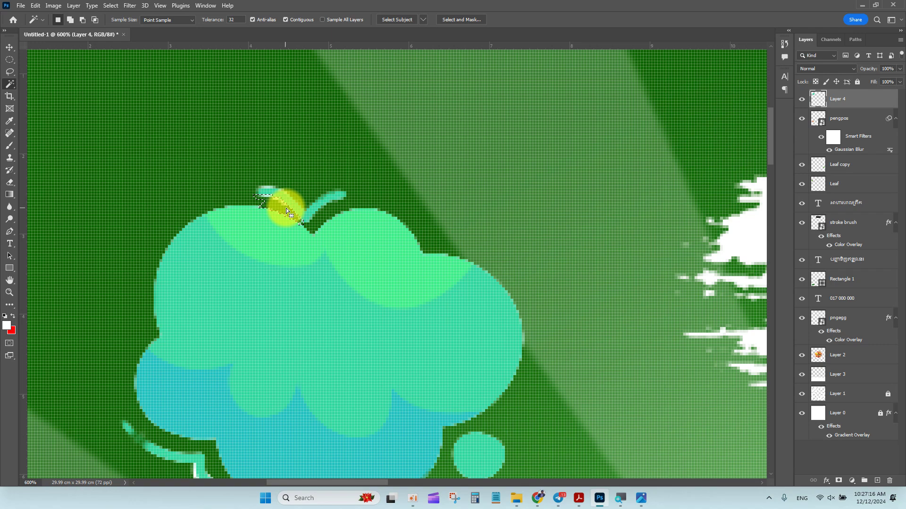
# Move the cloud callout about 19 cm right and 3 cm down, beside the plate's upper-right edge.
pyautogui.hotkey('ctrl', '0')
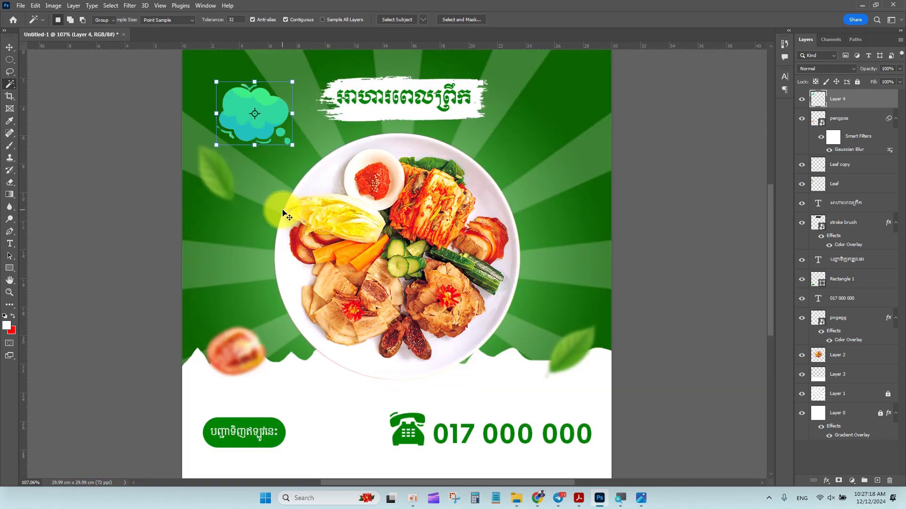
pyautogui.press('v')
pyautogui.moveTo(271, 126); pyautogui.dragTo(539, 154)
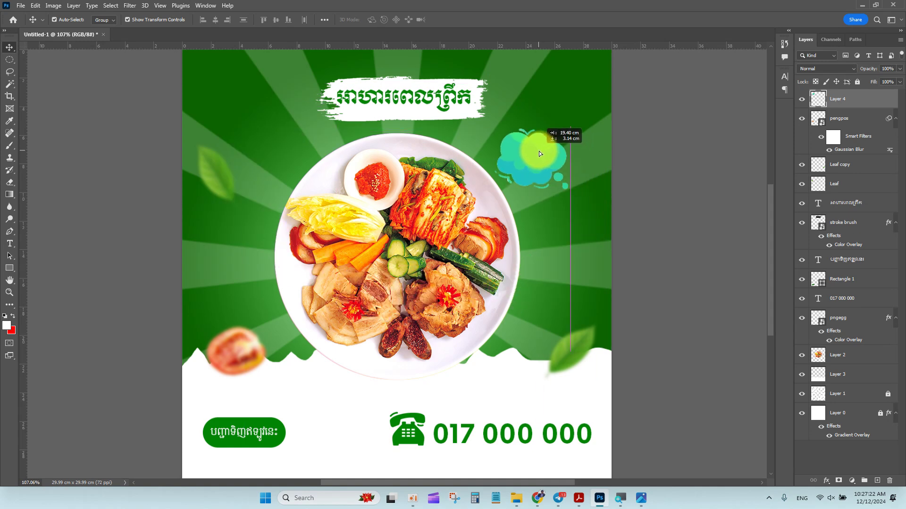
# Apply a white Color Overlay at 100% opacity in Normal blend mode to the cloud callout.
pyautogui.click(77, 5)
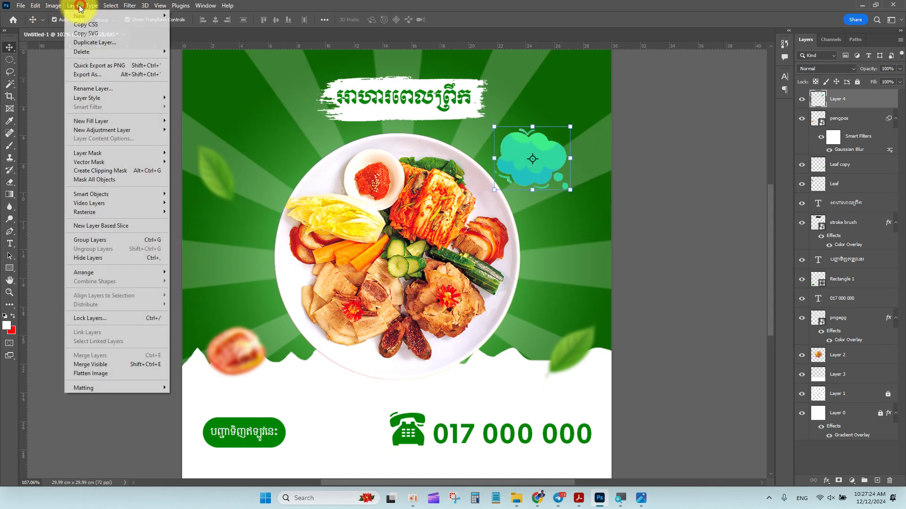
pyautogui.moveTo(119, 99)
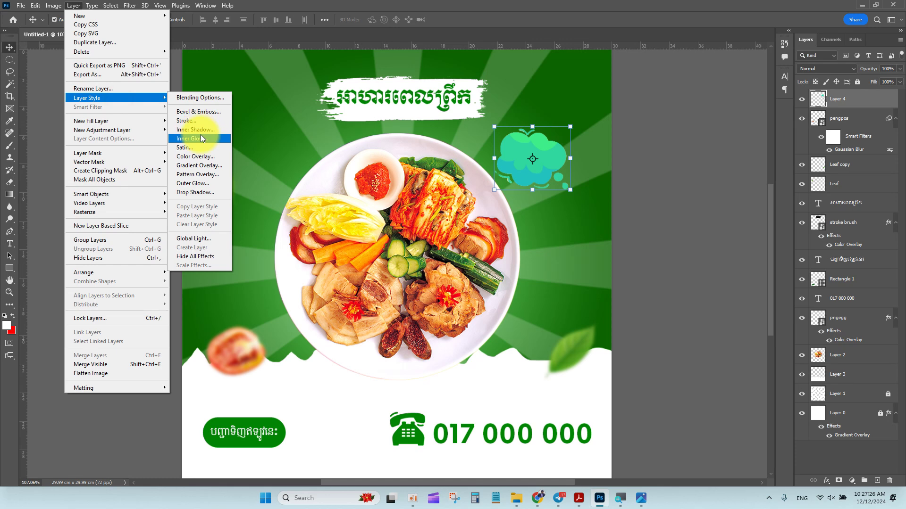
pyautogui.click(204, 159)
pyautogui.moveTo(694, 103); pyautogui.dragTo(667, 263)
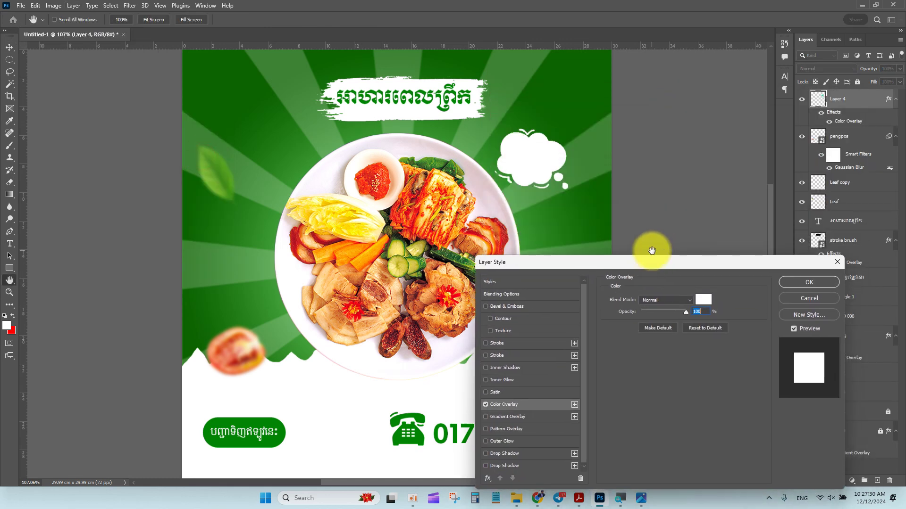
pyautogui.click(808, 283)
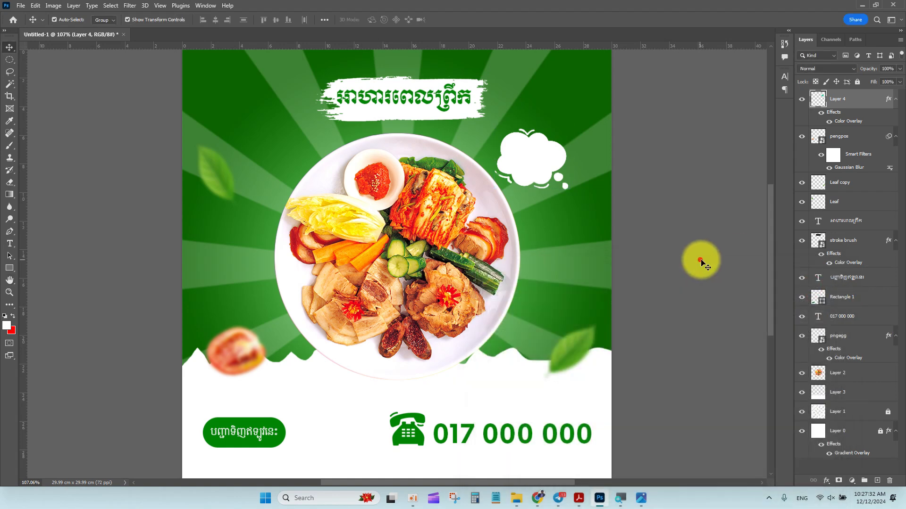
# Check the callout's placement in the reference image and reposition the white cloud near the plate's upper-right edge.
pyautogui.press('v')
pyautogui.hotkey('ctrl', '+')
pyautogui.hscroll(4, 653, 229)
pyautogui.scroll(2, 541, 307)
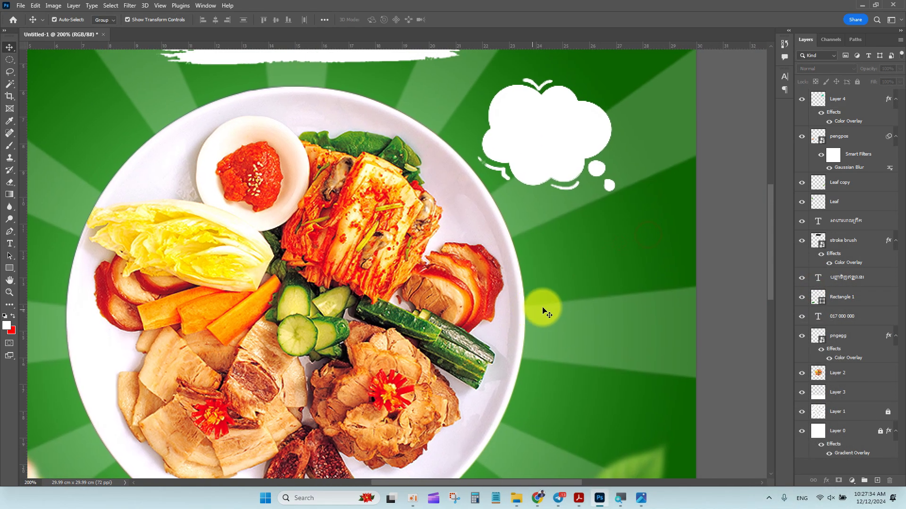
pyautogui.scroll(2, 546, 165)
pyautogui.moveTo(558, 185); pyautogui.dragTo(587, 187)
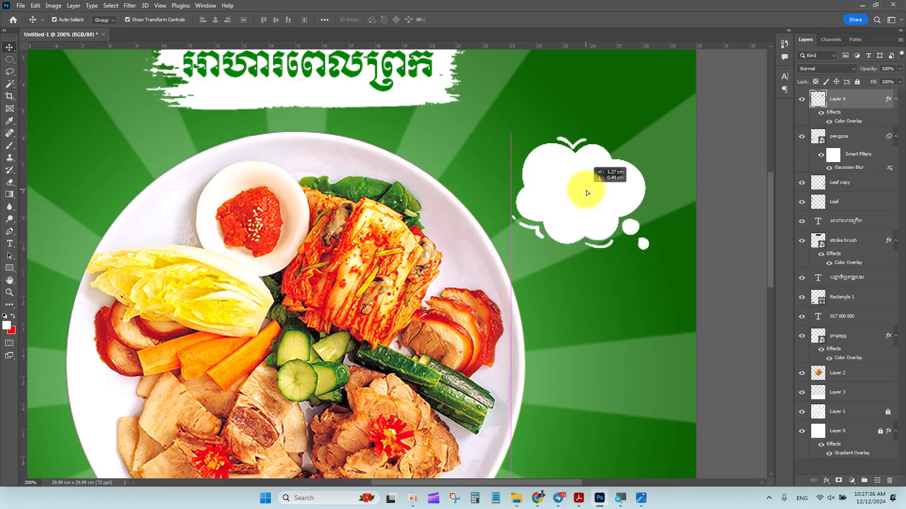
pyautogui.click(641, 498)
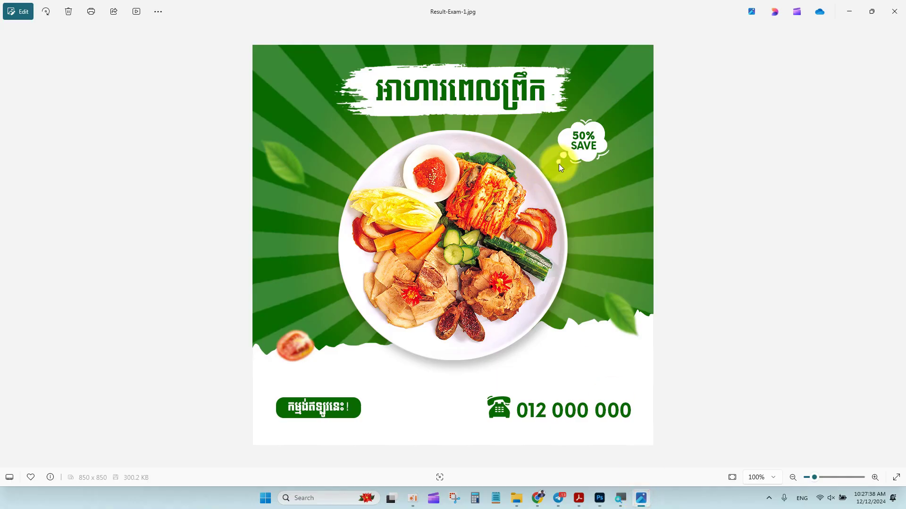
pyautogui.click(640, 498)
pyautogui.moveTo(584, 219); pyautogui.dragTo(564, 213)
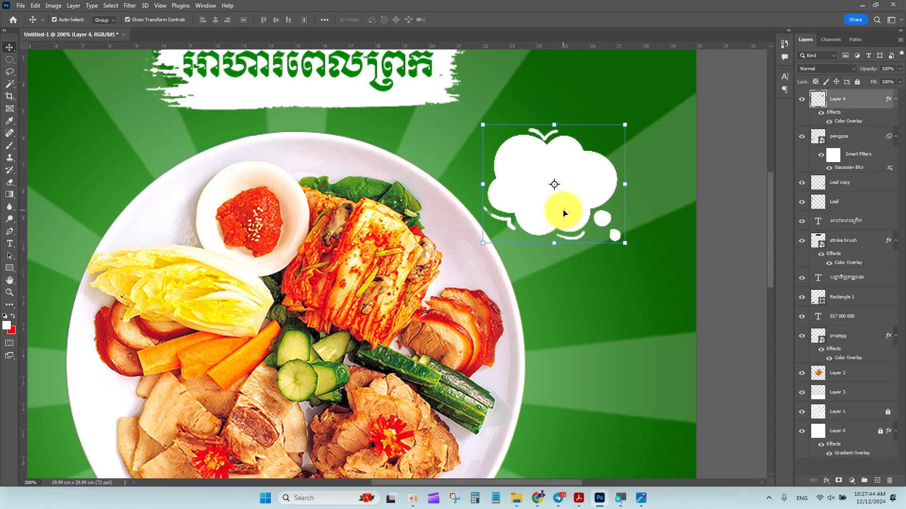
# Flip the white cloud callout horizontally and shift it right and slightly up from the plate.
pyautogui.hotkey('ctrl', 't')
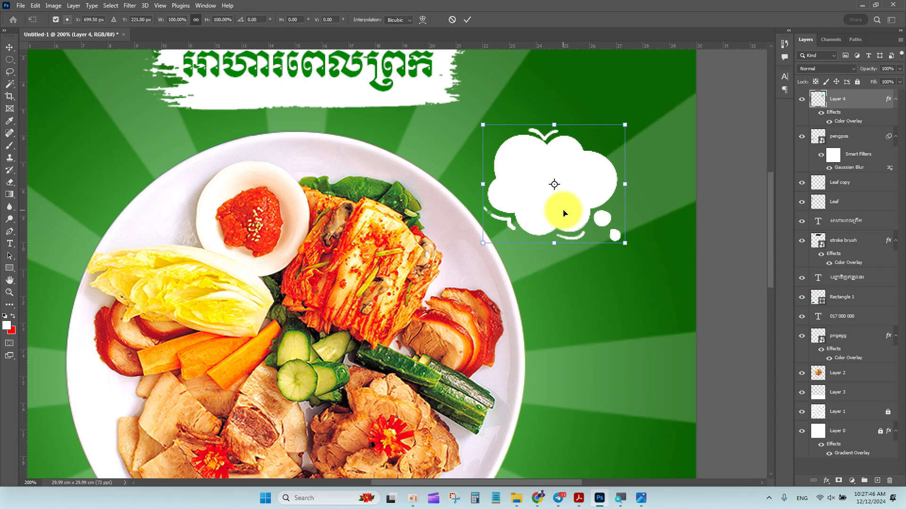
pyautogui.rightClick(539, 163)
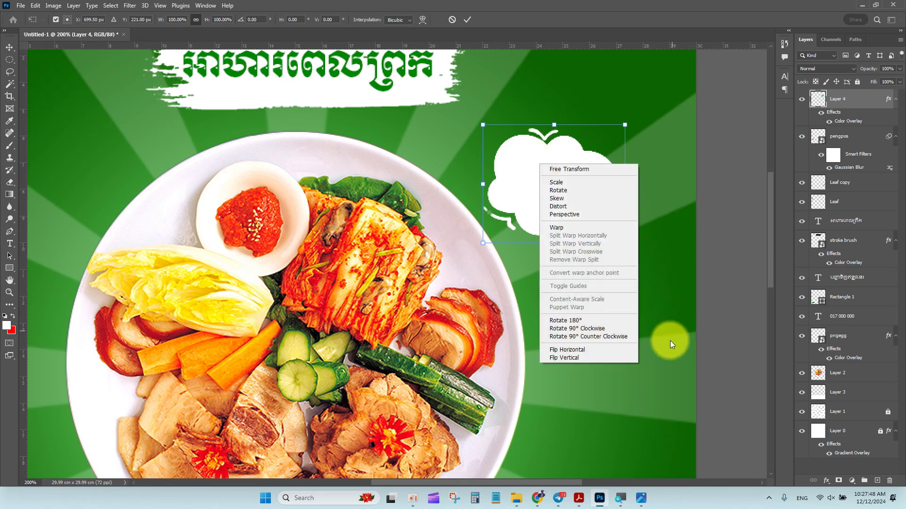
pyautogui.click(605, 350)
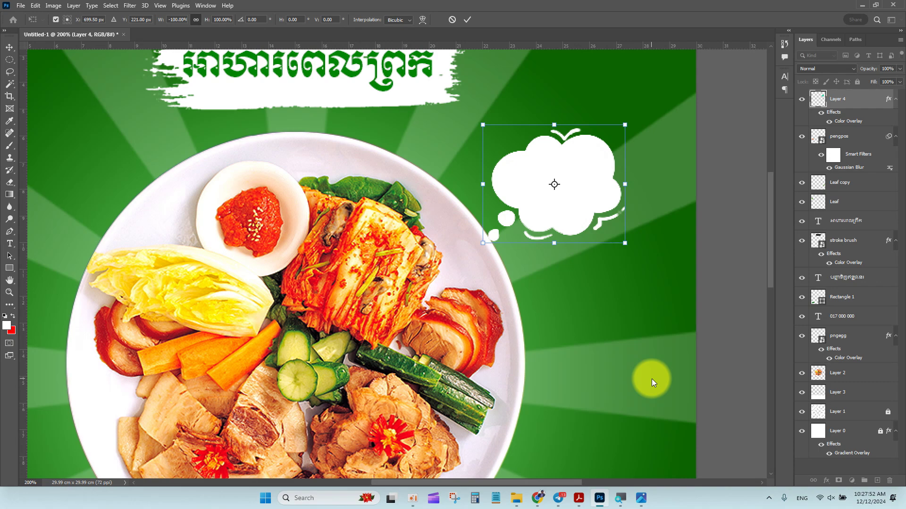
pyautogui.moveTo(573, 219); pyautogui.dragTo(603, 211)
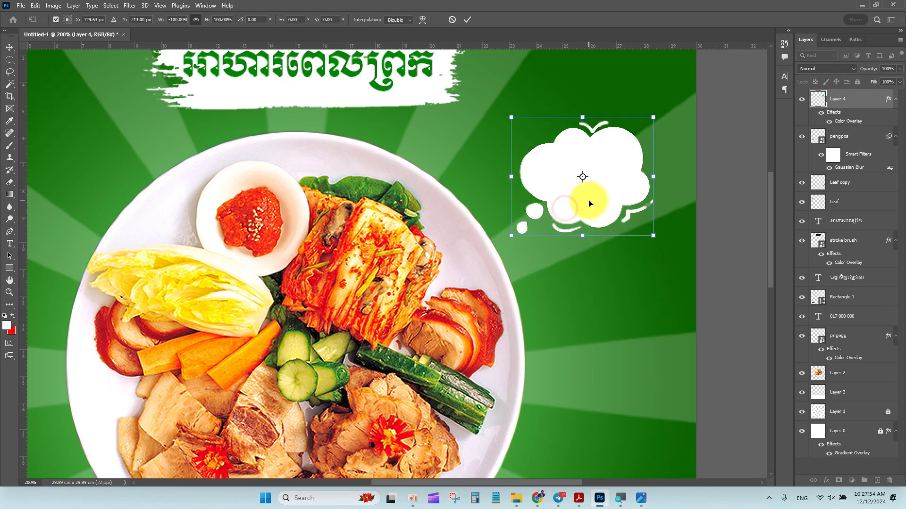
# Try flipping the cloud callout vertically and reverse that flip.
pyautogui.rightClick(588, 201)
pyautogui.click(630, 394)
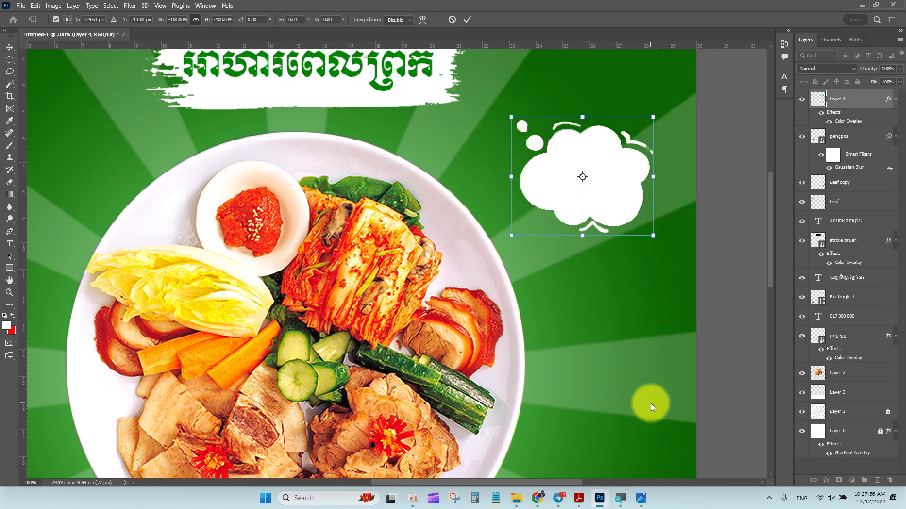
pyautogui.rightClick(605, 159)
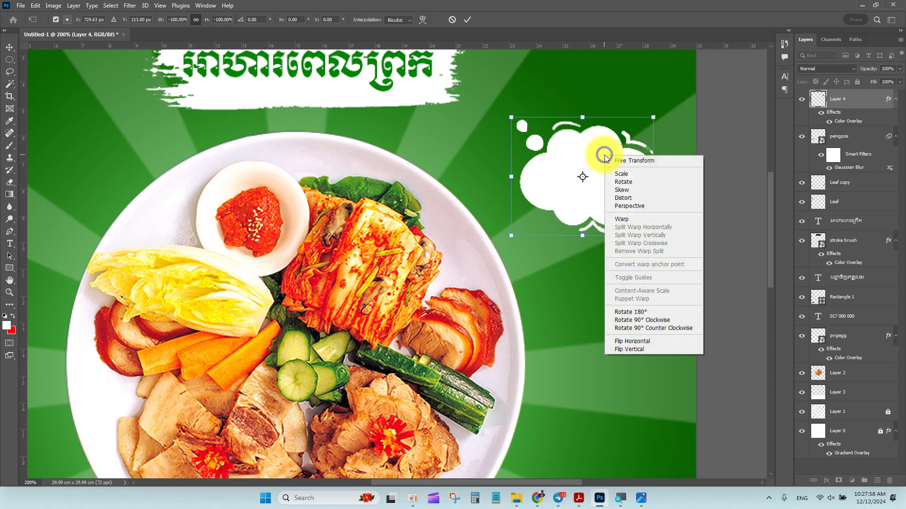
pyautogui.click(644, 349)
# Move the flipped cloud slightly left and down toward the plate and apply the transformation.
pyautogui.moveTo(589, 191); pyautogui.dragTo(574, 203)
pyautogui.click(467, 21)
pyautogui.hotkey('ctrl', '-')
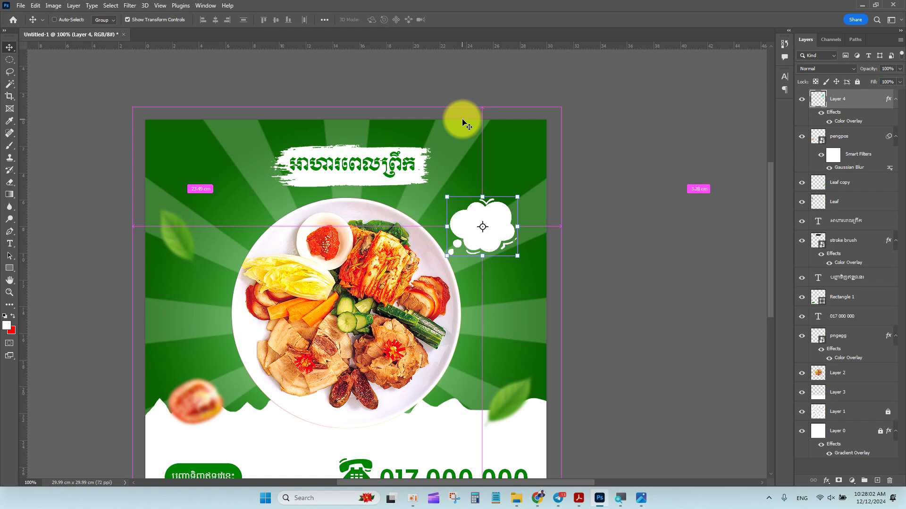
pyautogui.hotkey('ctrl', '+')
pyautogui.scroll(2, 723, 135)
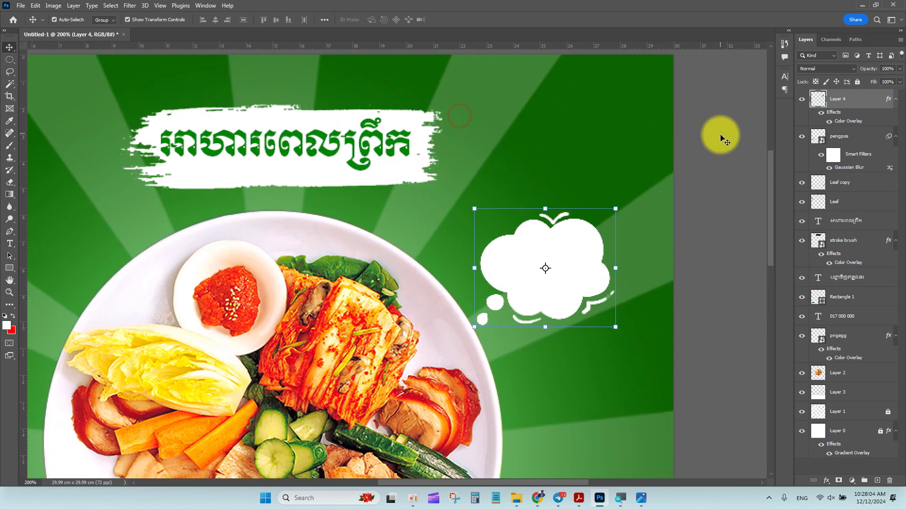
# Duplicate the phone number text, place the copy over the white cloud callout, and bring it to the front.
pyautogui.keyDown('ctrl'); pyautogui.click(729, 119); pyautogui.keyUp('ctrl')
pyautogui.moveTo(293, 137); pyautogui.dragTo(513, 286)
pyautogui.moveTo(482, 296); pyautogui.dragTo(416, 264)
pyautogui.hotkey('ctrl', 'z')
pyautogui.moveTo(569, 350); pyautogui.dragTo(462, 109)
pyautogui.moveTo(503, 326); pyautogui.dragTo(584, 162)
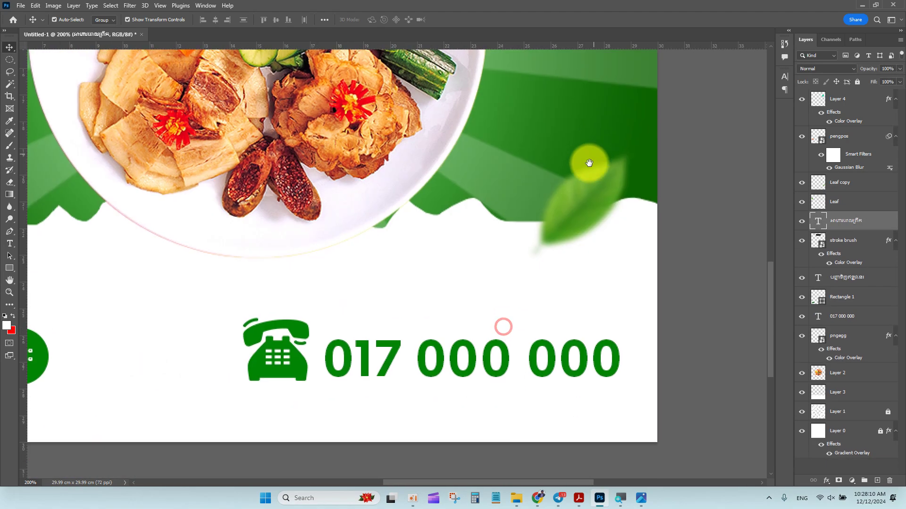
pyautogui.moveTo(581, 358); pyautogui.dragTo(546, 197)
pyautogui.scroll(5, 538, 406)
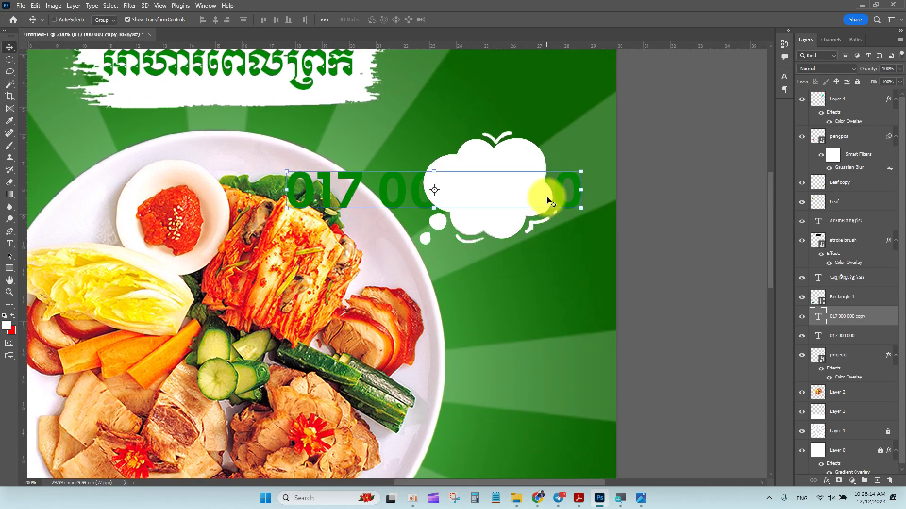
pyautogui.hotkey('ctrl', 'shift', ']')
# Replace the copied text with "100%" and scale it to about 66% inside the cloud.
pyautogui.press('t')
pyautogui.click(507, 195)
pyautogui.hotkey('ctrl', 'a')
pyautogui.write('100%')
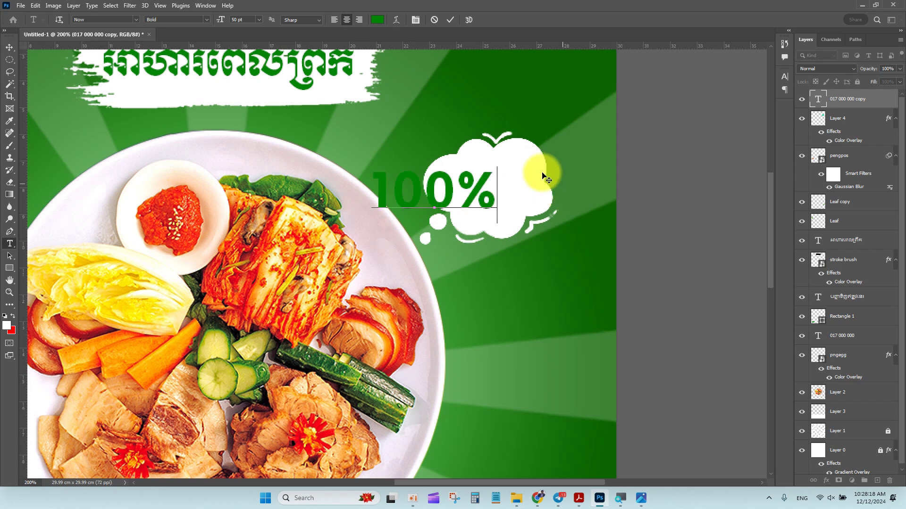
pyautogui.click(9, 47)
pyautogui.moveTo(494, 171); pyautogui.dragTo(518, 187)
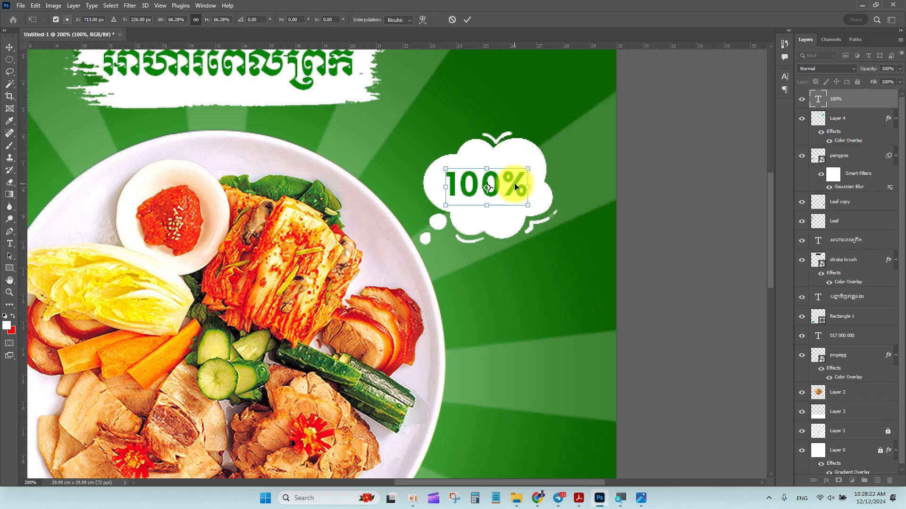
pyautogui.press('Return')
# Change the callout text to "99.99%" and shrink it to fit centred inside the cloud.
pyautogui.hotkey('ctrl', '+')
pyautogui.press('t')
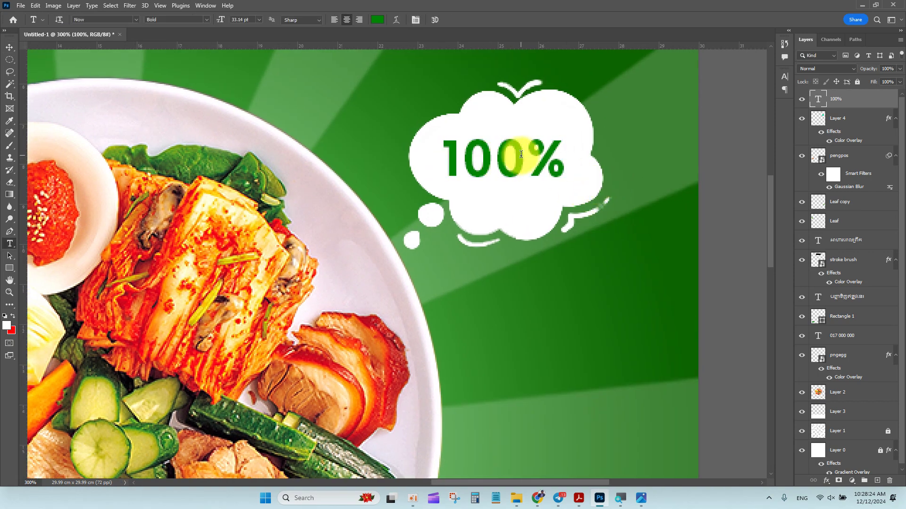
pyautogui.moveTo(520, 155); pyautogui.dragTo(376, 136)
pyautogui.write('99.99')
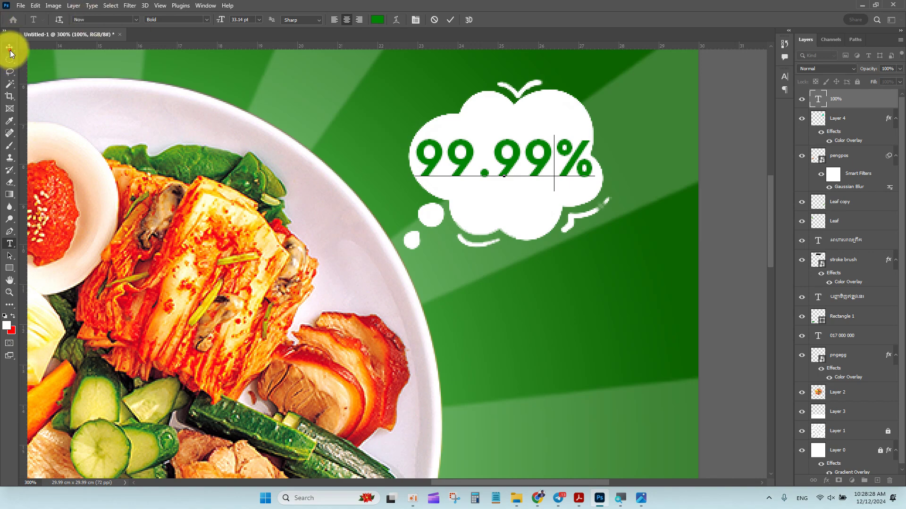
pyautogui.click(9, 48)
pyautogui.hotkey('ctrl', 't')
pyautogui.moveTo(595, 133); pyautogui.dragTo(566, 160)
pyautogui.press('Return')
pyautogui.hotkey('ctrl', '0')
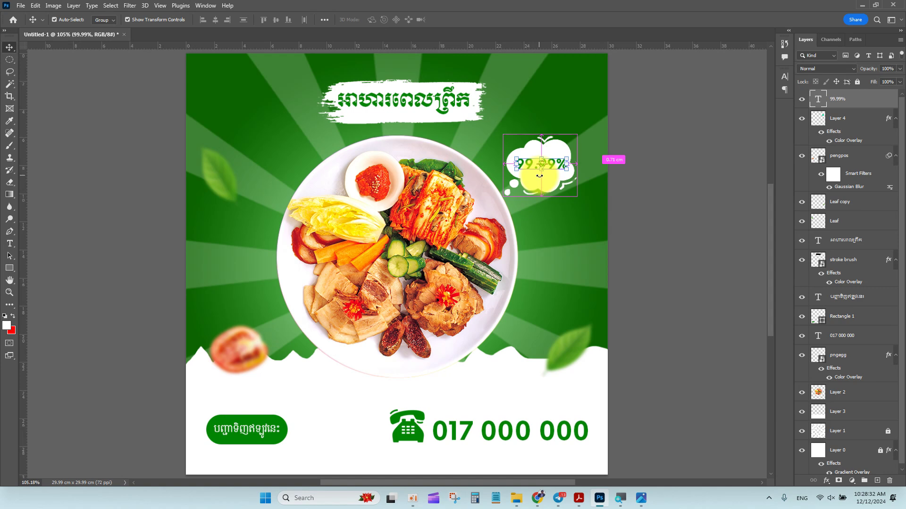
pyautogui.click(682, 240)
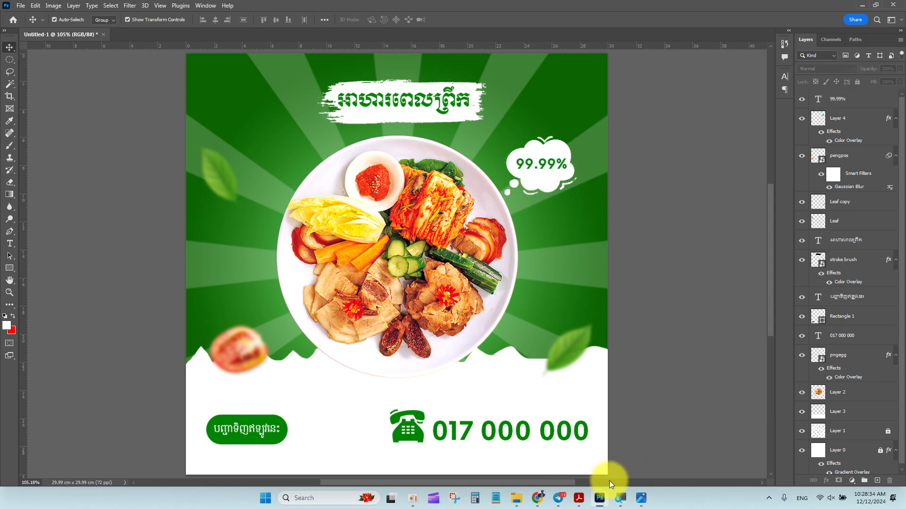
# Compare the poster with the reference image in Photos, examining the plate's lower edge and its shadow.
pyautogui.click(641, 499)
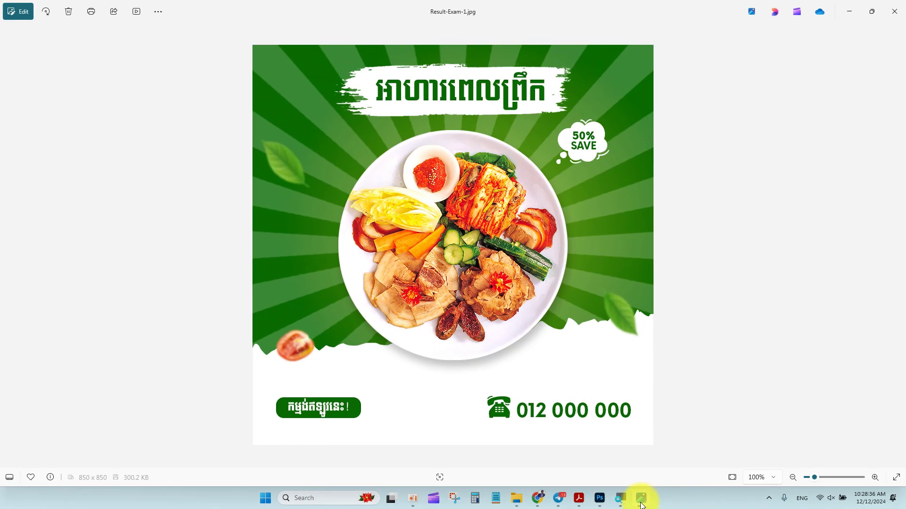
pyautogui.click(641, 503)
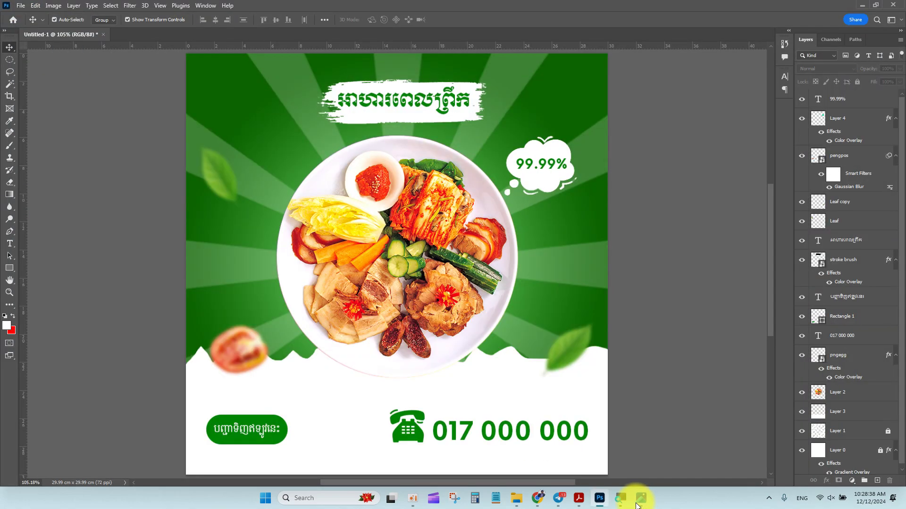
pyautogui.click(636, 504)
pyautogui.click(634, 505)
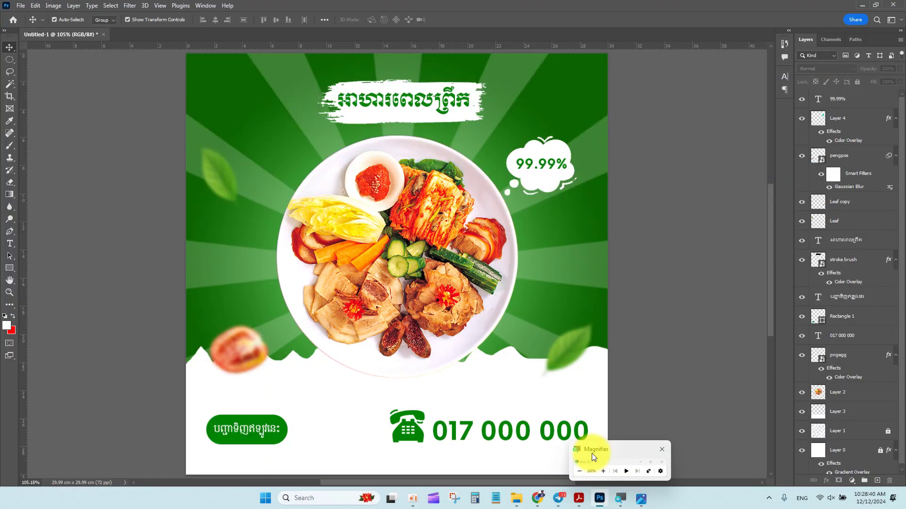
pyautogui.click(385, 255)
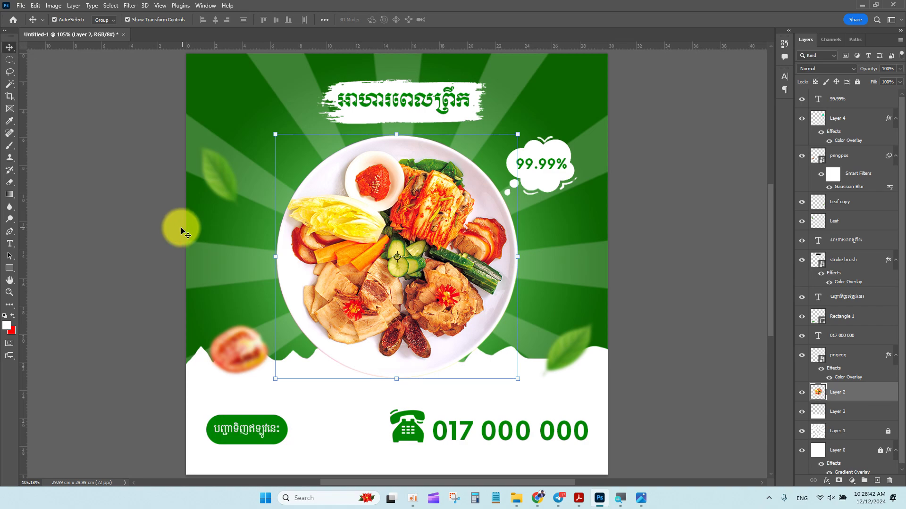
pyautogui.click(142, 222)
pyautogui.hotkey('ctrl', '+')
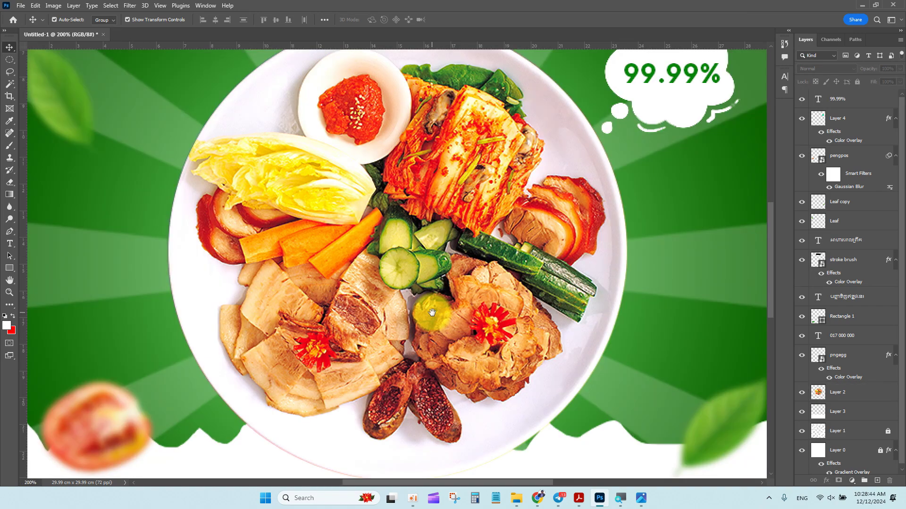
pyautogui.scroll(-5, 368, 344)
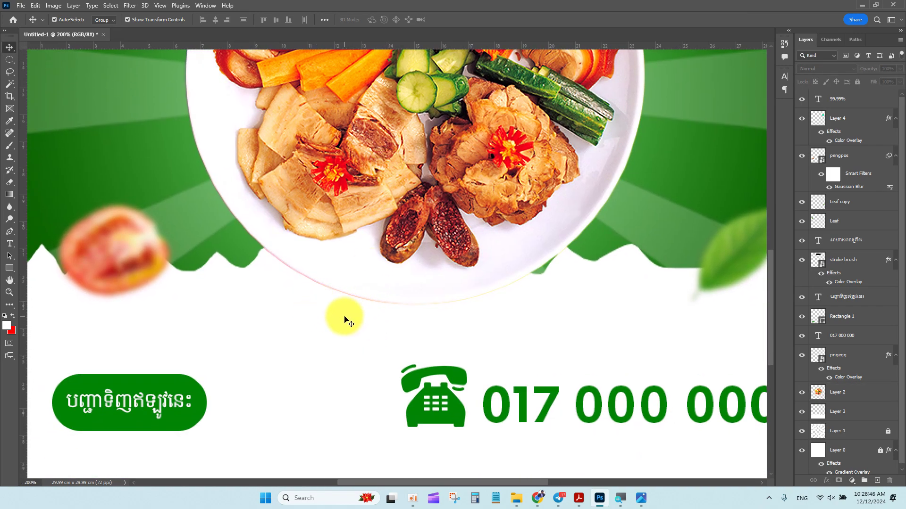
pyautogui.scroll(2, 429, 329)
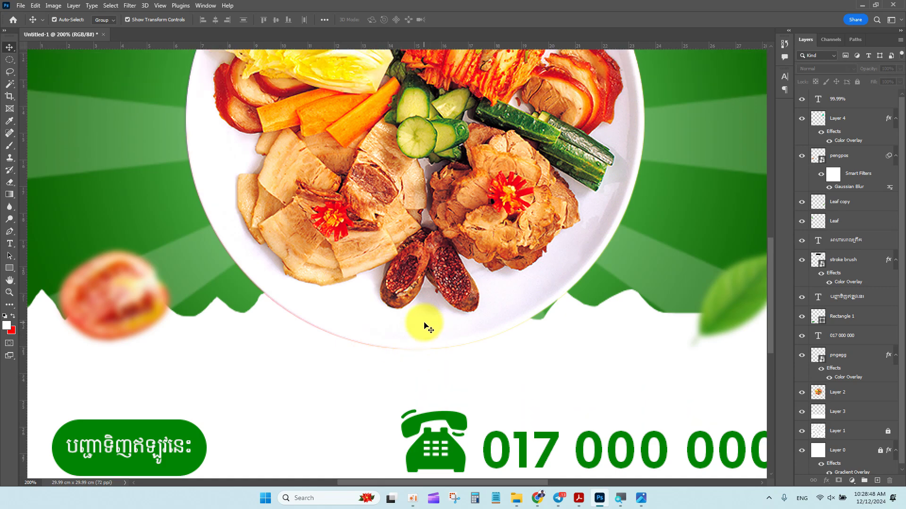
pyautogui.hotkey('ctrl', '0')
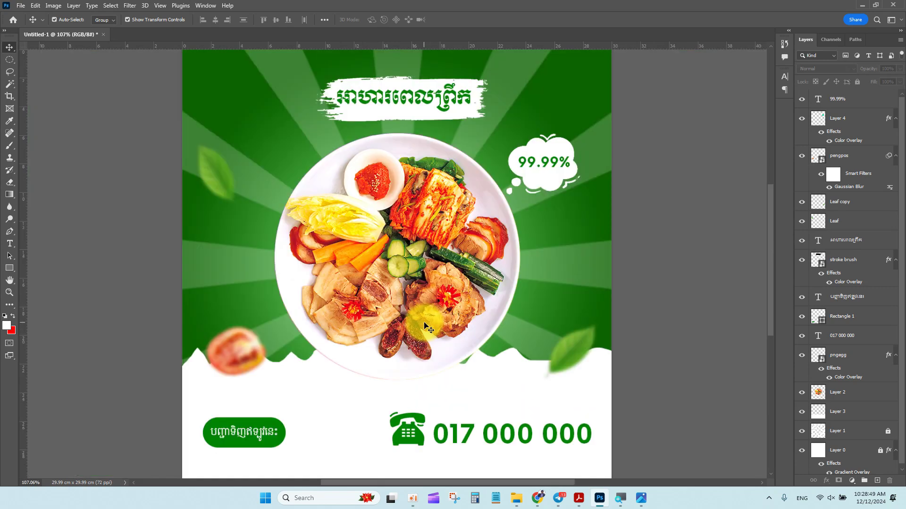
pyautogui.click(641, 499)
pyautogui.scroll(5, 465, 404)
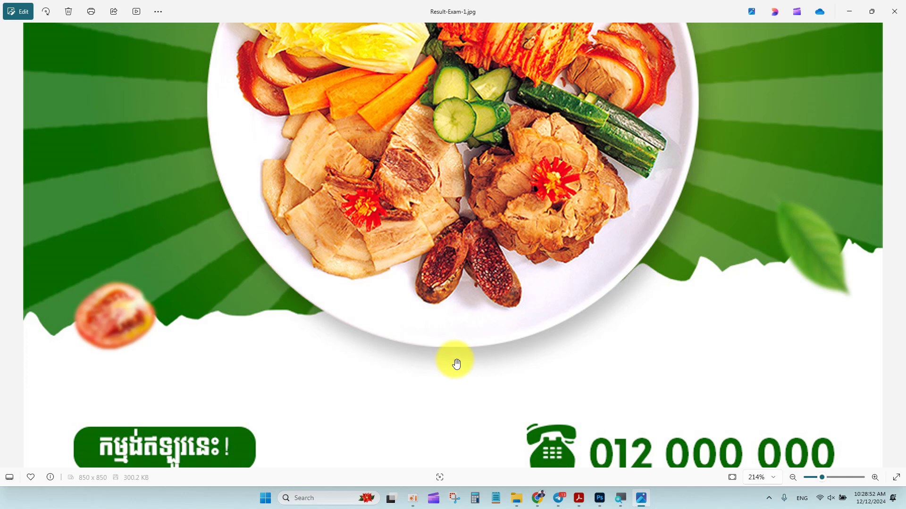
pyautogui.scroll(-5, 502, 320)
pyautogui.click(598, 500)
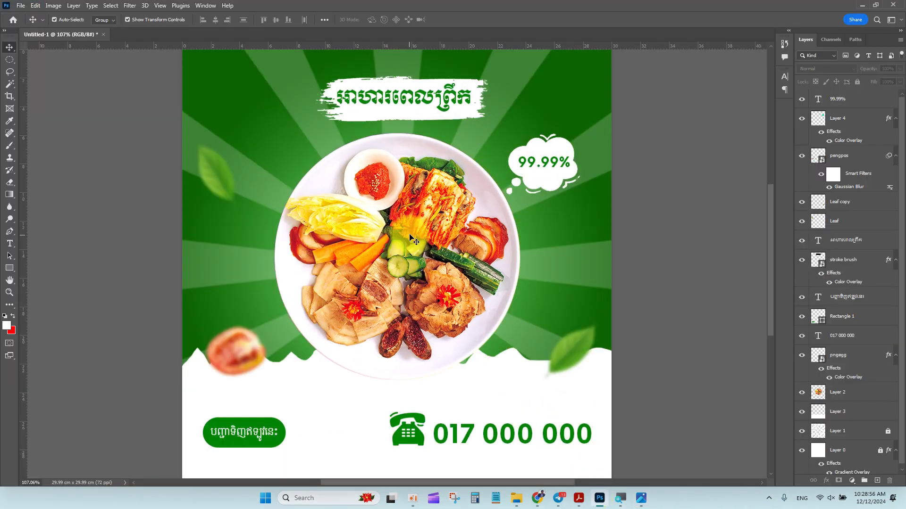
# Add a Drop Shadow layer style to the plate with its opacity set to 75%.
pyautogui.click(406, 248)
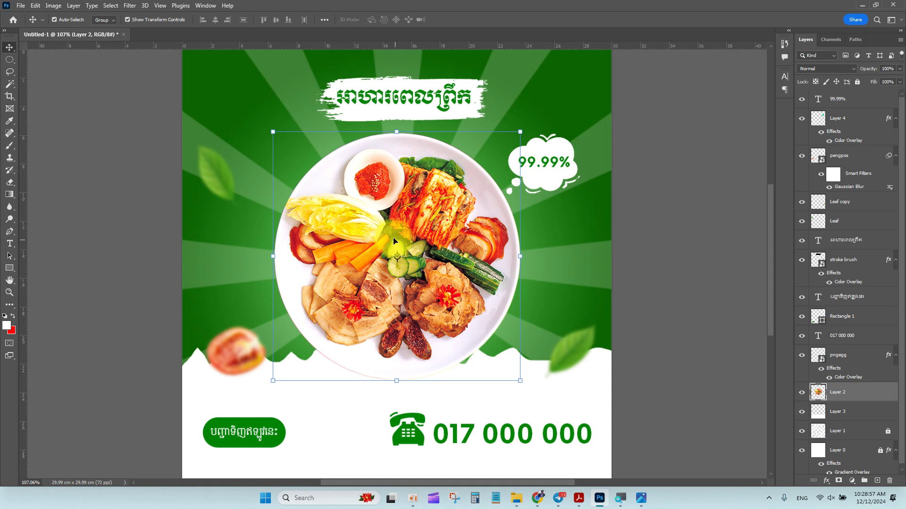
pyautogui.click(77, 6)
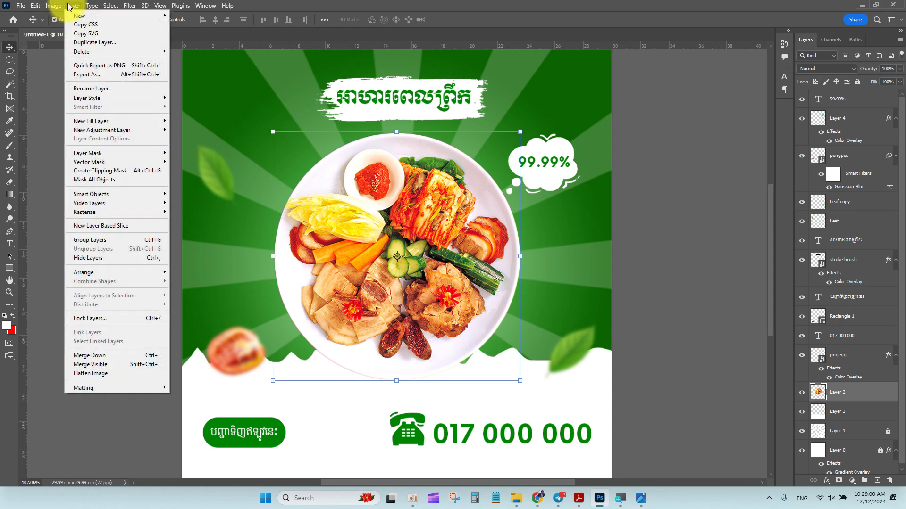
pyautogui.click(113, 99)
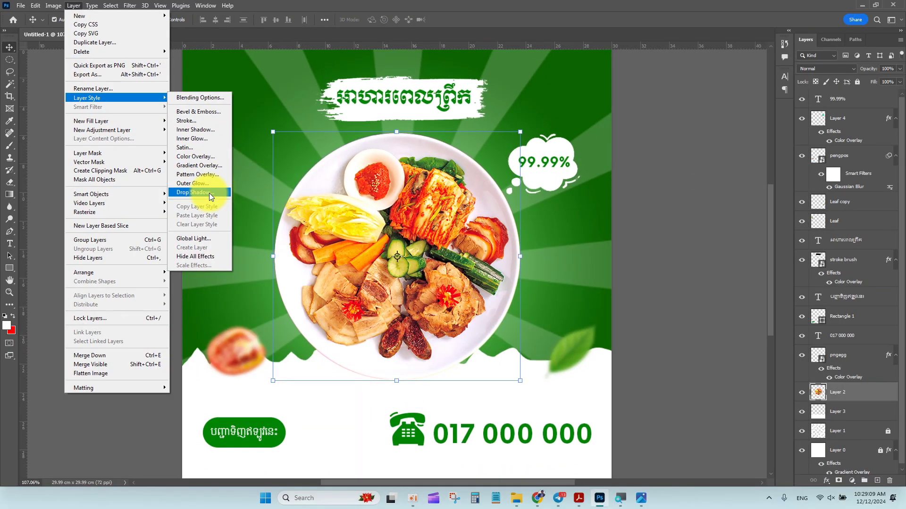
pyautogui.click(208, 193)
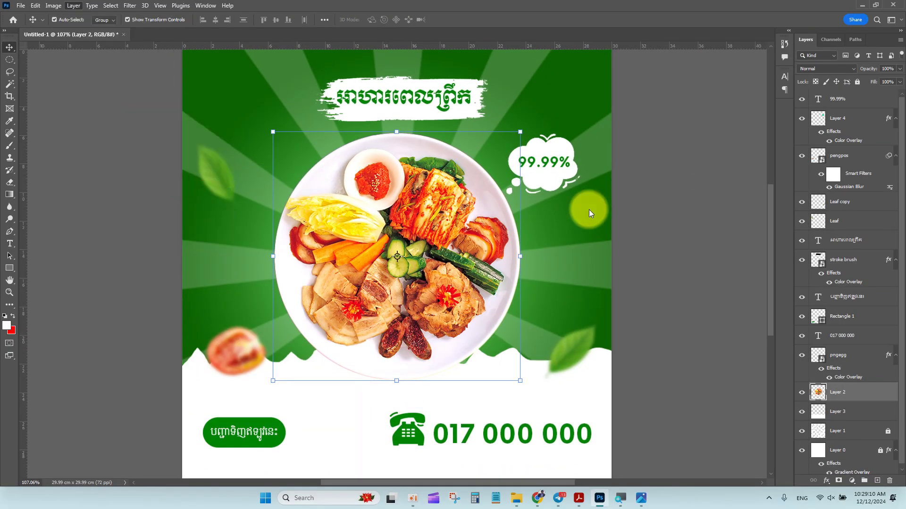
pyautogui.moveTo(580, 196); pyautogui.dragTo(623, 108)
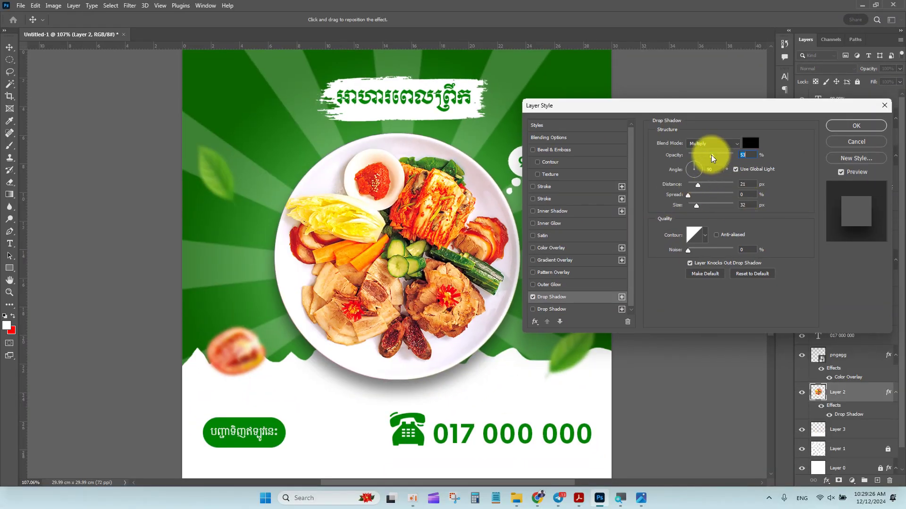
pyautogui.write('75')
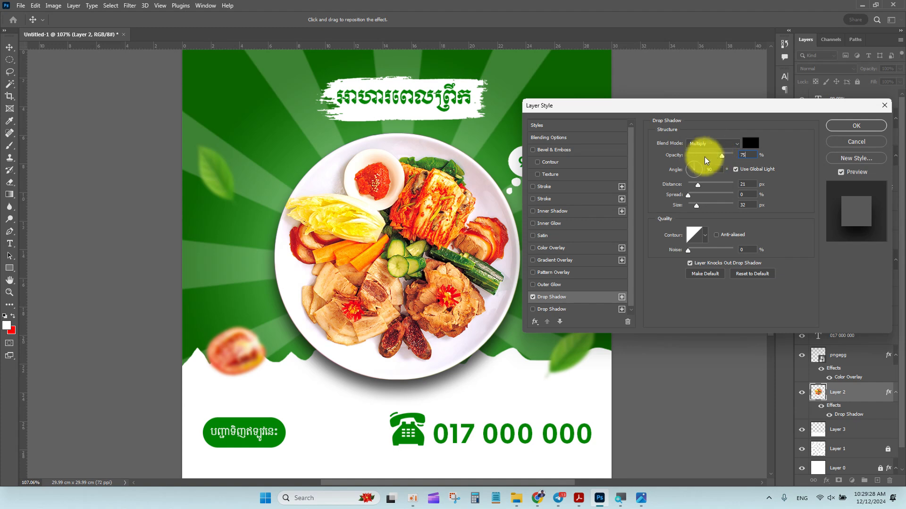
# Try different shadow settings on the plate, ending with a 117° angle, 43 px distance and 27 px size.
pyautogui.moveTo(699, 188); pyautogui.dragTo(720, 183)
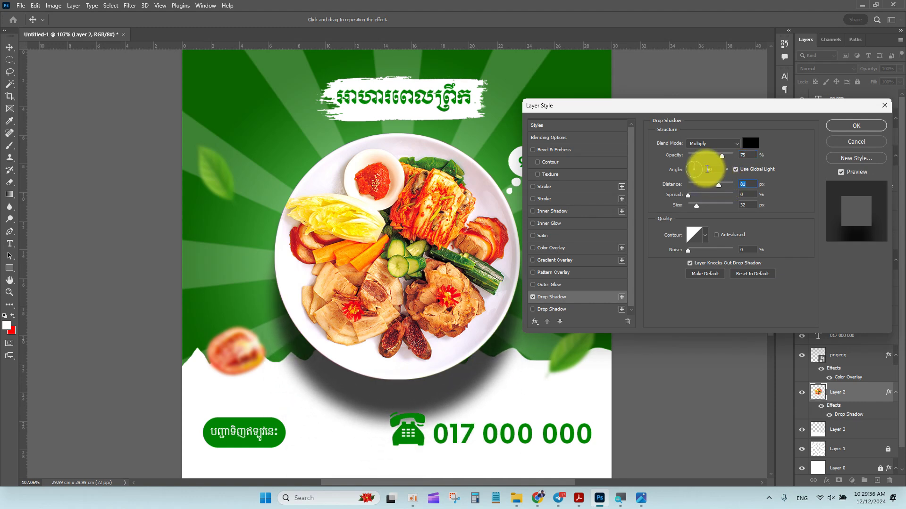
pyautogui.moveTo(696, 166); pyautogui.dragTo(691, 165)
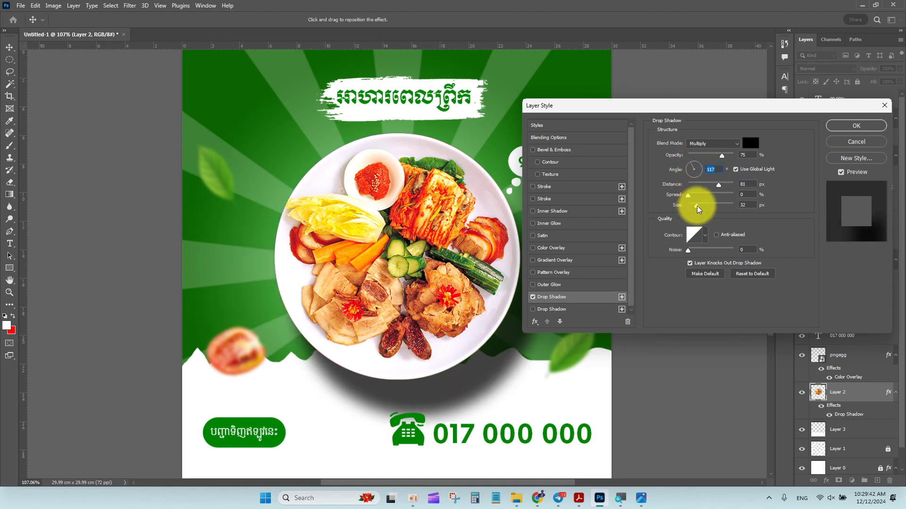
pyautogui.moveTo(698, 210); pyautogui.dragTo(614, 226)
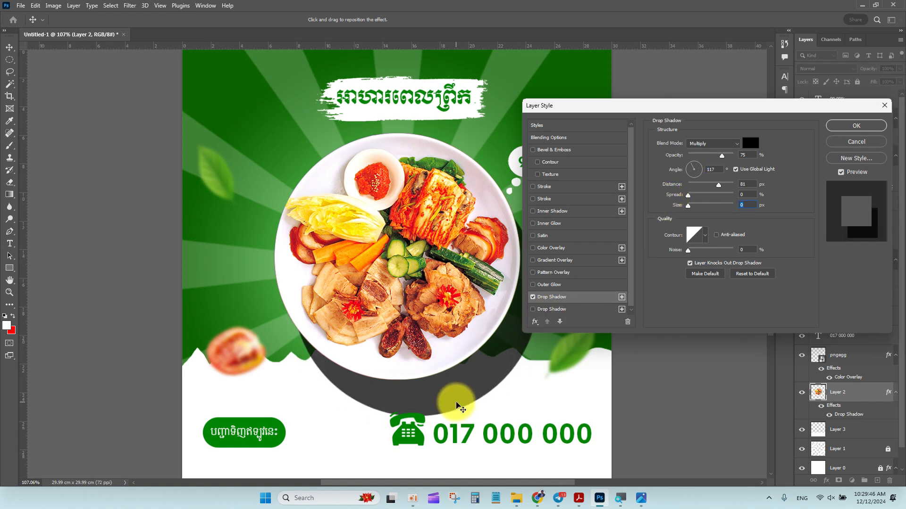
pyautogui.moveTo(688, 209); pyautogui.dragTo(707, 185)
pyautogui.moveTo(667, 105); pyautogui.dragTo(704, 77)
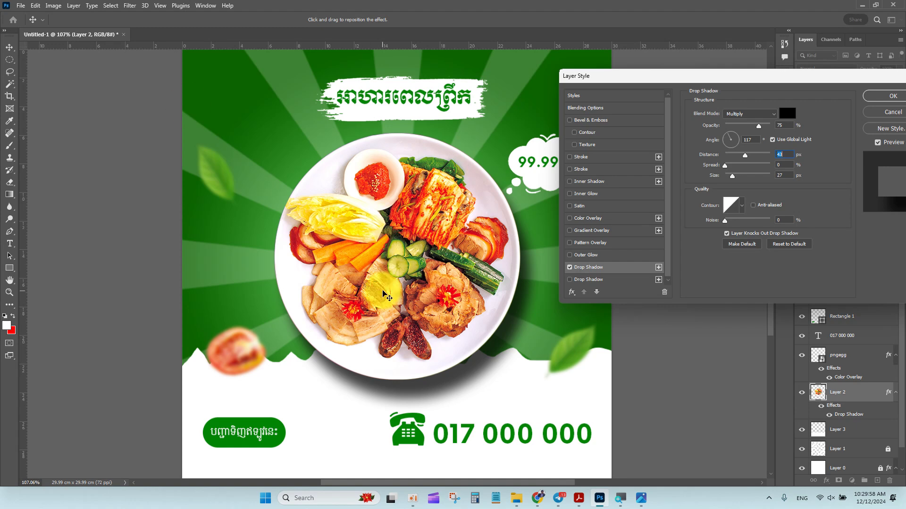
# Refine the plate's shadow to a 124° angle, 12 px distance and 50% opacity, keeping its colour black (000000).
pyautogui.moveTo(417, 372); pyautogui.dragTo(428, 337)
pyautogui.click(762, 179)
pyautogui.moveTo(289, 174); pyautogui.dragTo(344, 192)
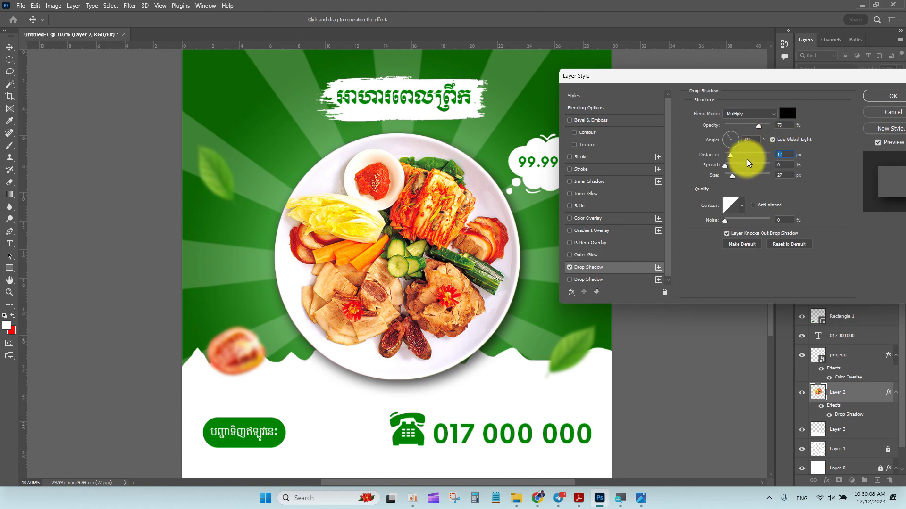
pyautogui.write('50')
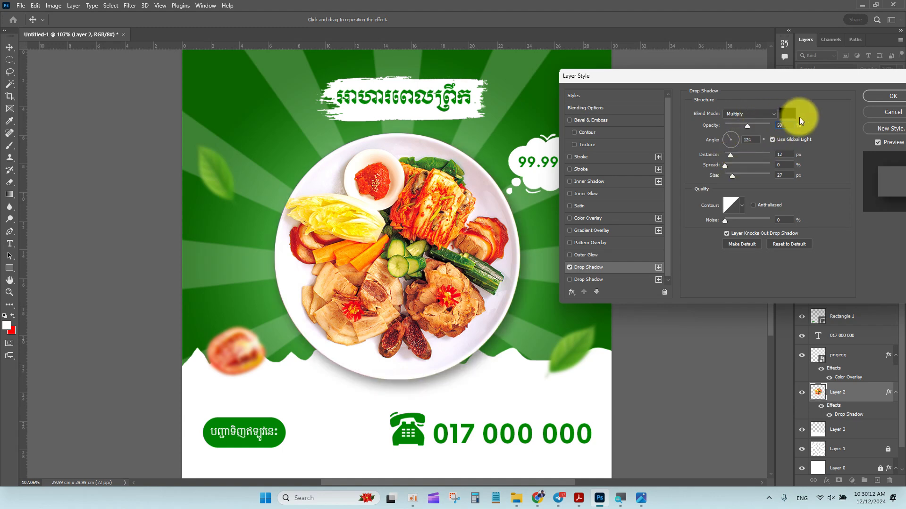
pyautogui.click(787, 114)
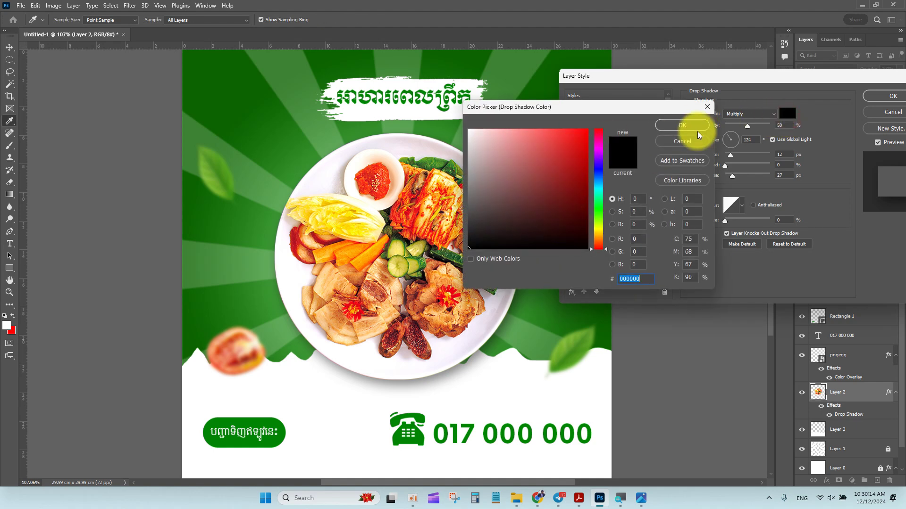
pyautogui.click(686, 126)
# Change the plate's shadow colour to dark green 062e00, based on the poster's background green, and apply the layer style.
pyautogui.moveTo(640, 81); pyautogui.dragTo(598, 86)
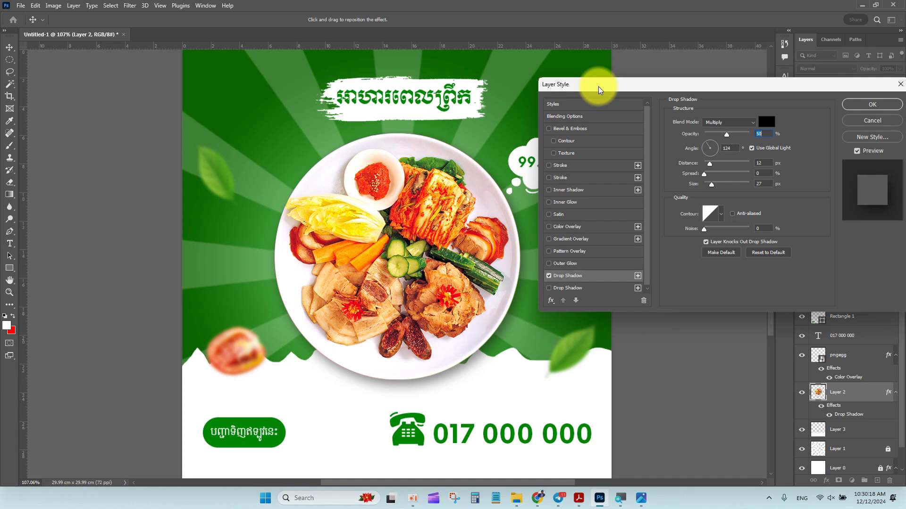
pyautogui.moveTo(621, 90); pyautogui.dragTo(596, 93)
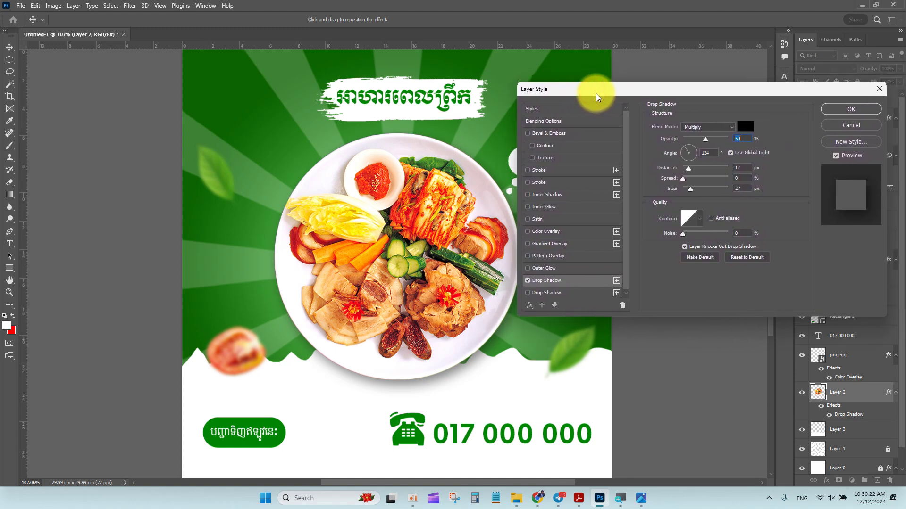
pyautogui.moveTo(596, 94); pyautogui.dragTo(596, 86)
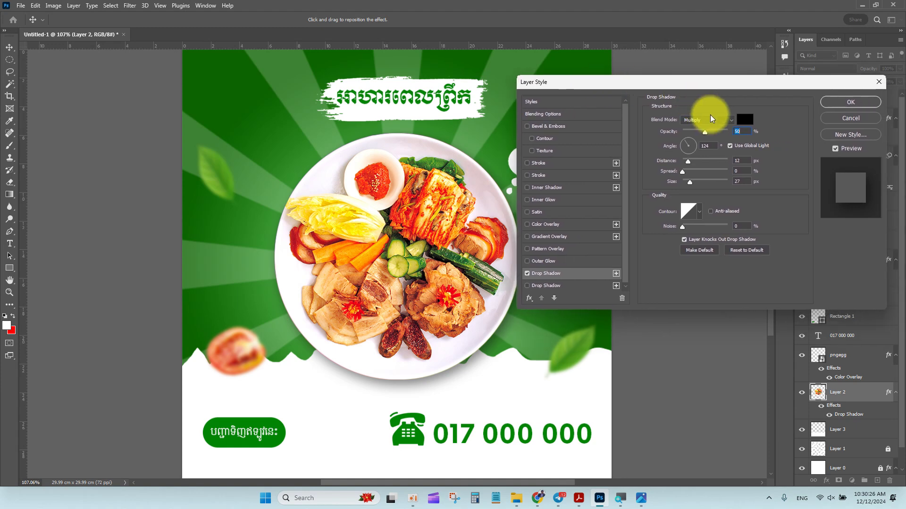
pyautogui.click(744, 120)
pyautogui.moveTo(566, 113); pyautogui.dragTo(624, 95)
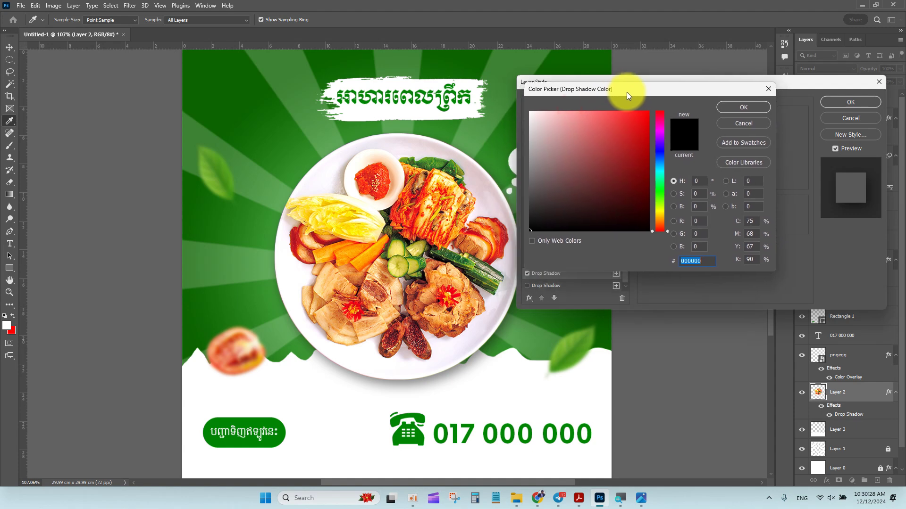
pyautogui.moveTo(643, 172)
pyautogui.mouseDown()
pyautogui.moveTo(639, 194)
pyautogui.moveTo(657, 207)
pyautogui.moveTo(644, 201)
pyautogui.mouseUp()
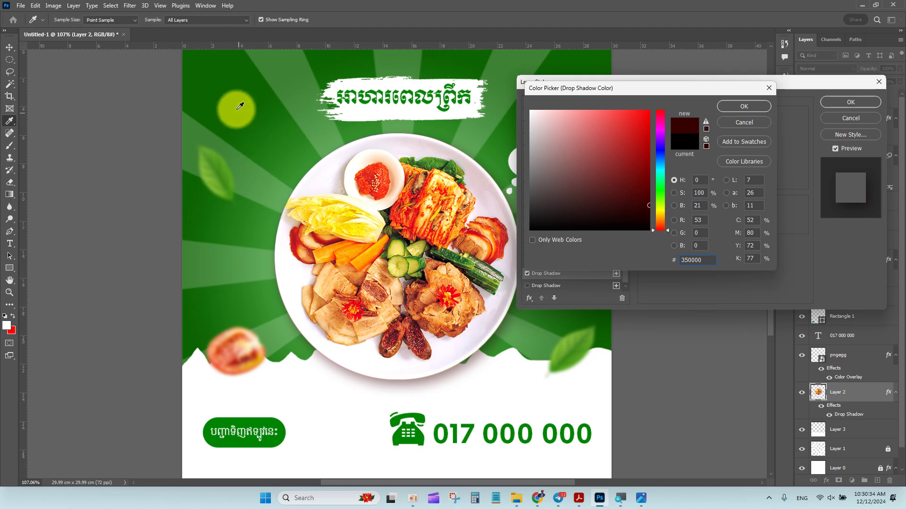
pyautogui.click(198, 64)
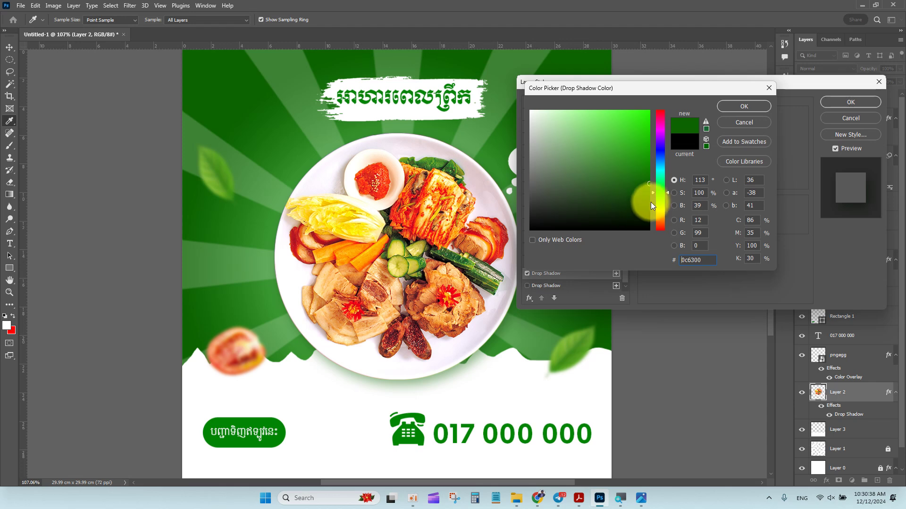
pyautogui.moveTo(638, 198); pyautogui.dragTo(656, 208)
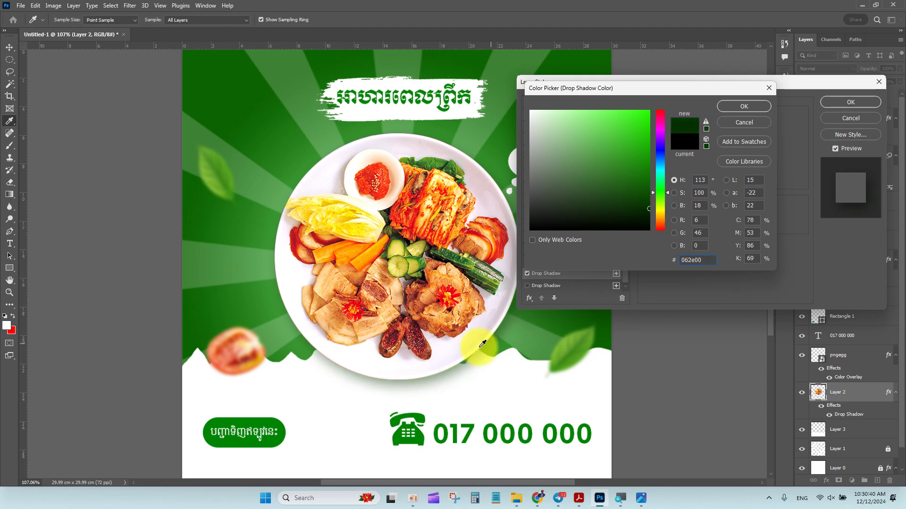
pyautogui.click(743, 108)
pyautogui.click(842, 106)
pyautogui.press('super')
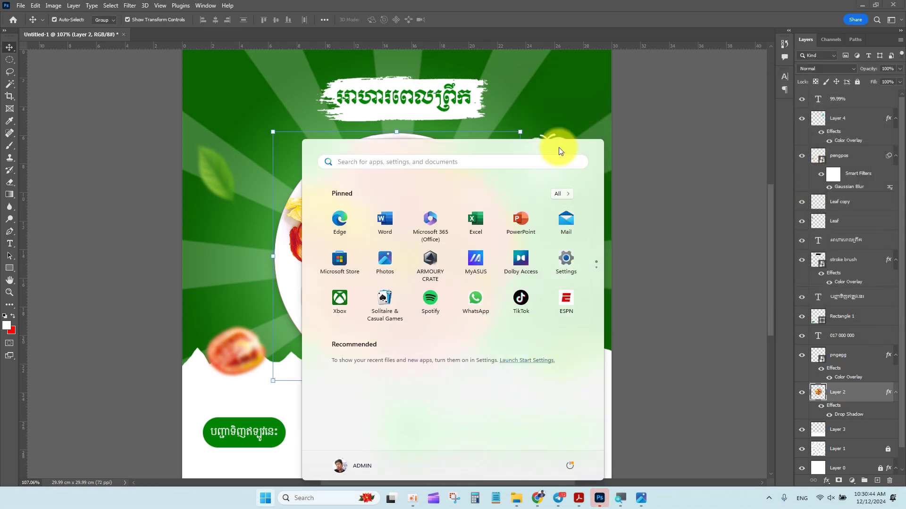
pyautogui.press('super')
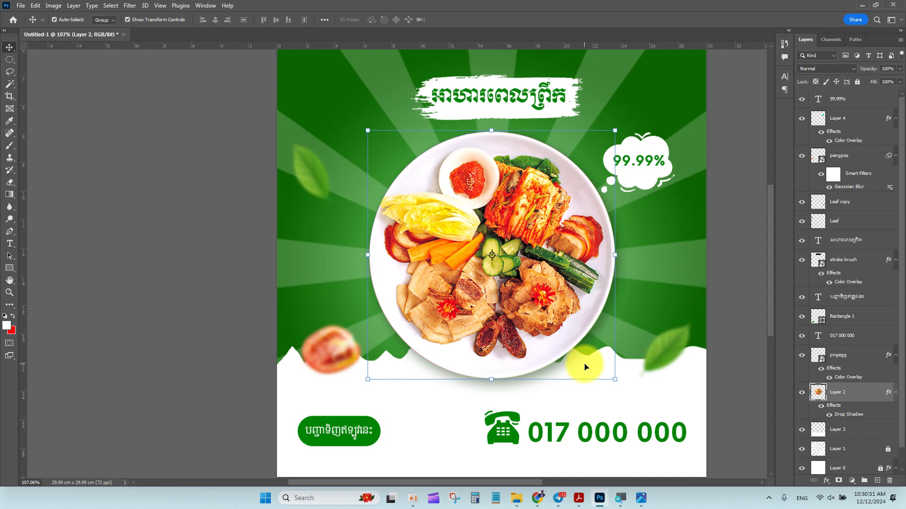
pyautogui.hscroll(5, 572, 313)
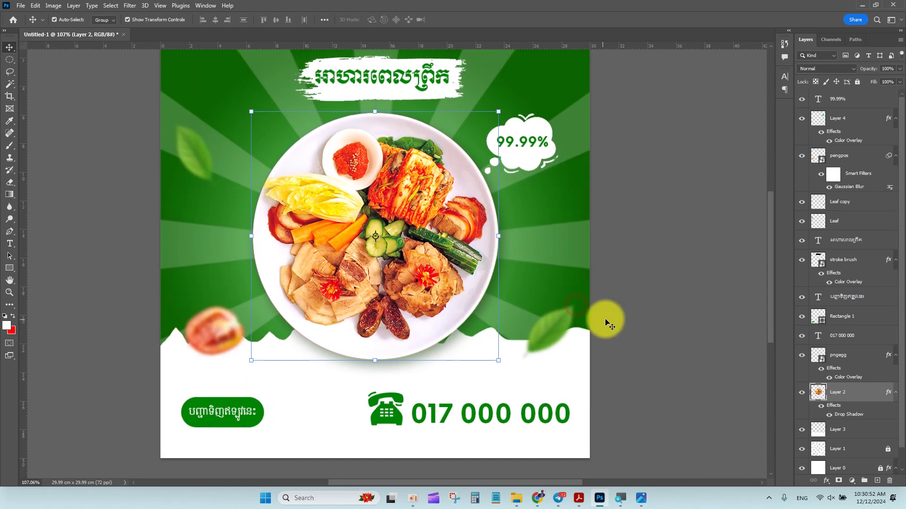
pyautogui.click(432, 235)
pyautogui.hotkey('ctrl', 't')
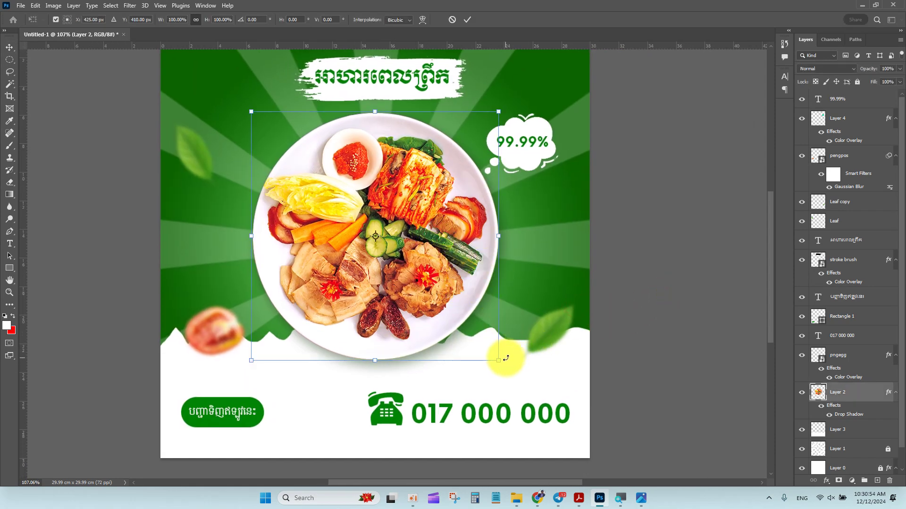
pyautogui.moveTo(497, 362); pyautogui.dragTo(518, 366)
pyautogui.press('Return')
pyautogui.hotkey('ctrl', '-')
pyautogui.hotkey('ctrl', '-')
pyautogui.hotkey('ctrl', '+')
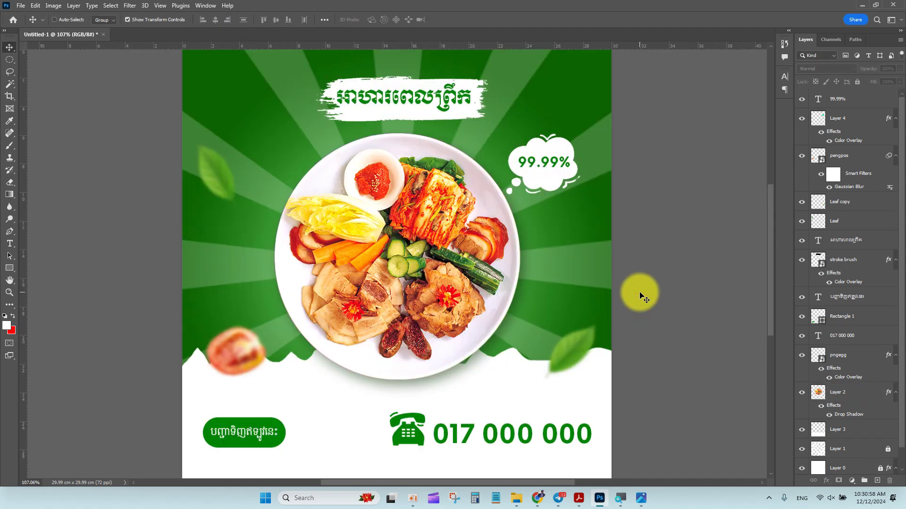
pyautogui.hotkey('ctrl', '-')
pyautogui.hotkey('ctrl', '0')
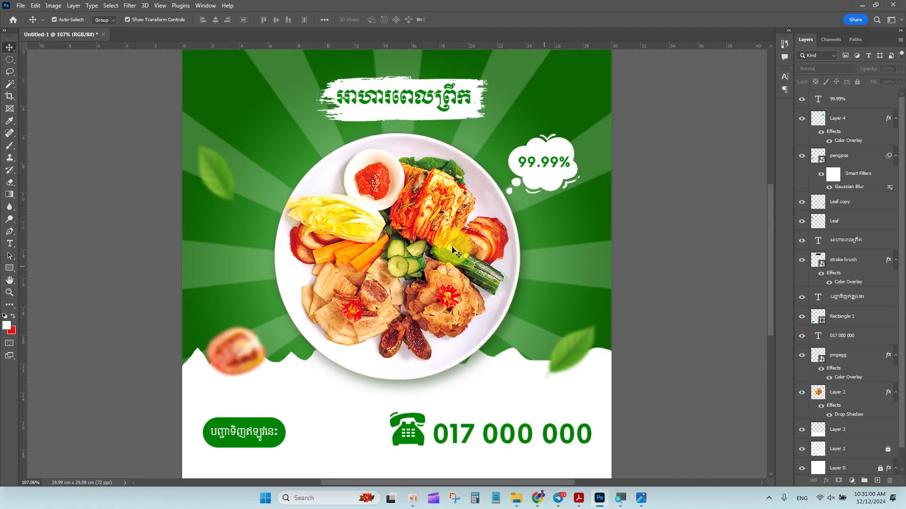
# Examine the reference poster and the framed Mockup-Result.jpg in Photos, then close the mockup preview.
pyautogui.click(640, 498)
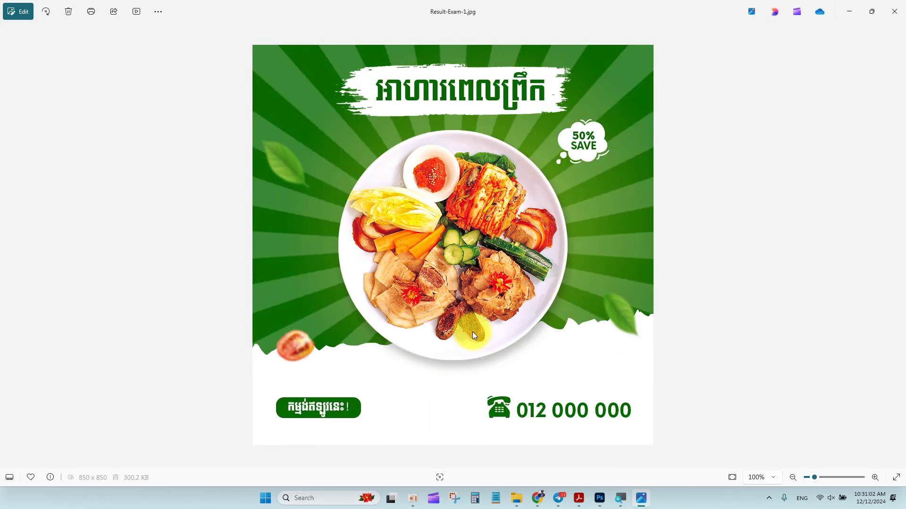
pyautogui.click(514, 499)
pyautogui.click(448, 290)
pyautogui.doubleClick(836, 285)
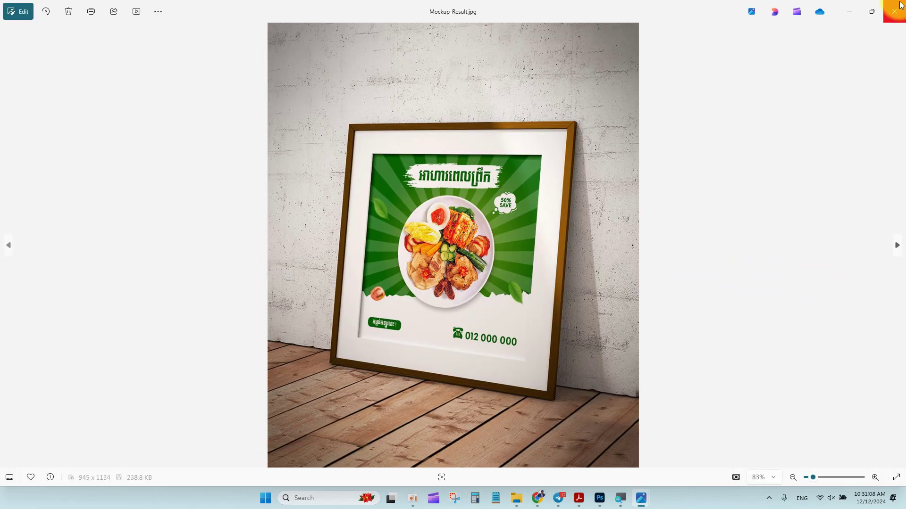
pyautogui.click(900, 5)
# Find Square_Poster_Frame_Mockup_2.psd among the project files in File Explorer and open it in Photoshop.
pyautogui.doubleClick(185, 139)
pyautogui.click(573, 148)
pyautogui.click(550, 259)
pyautogui.doubleClick(572, 146)
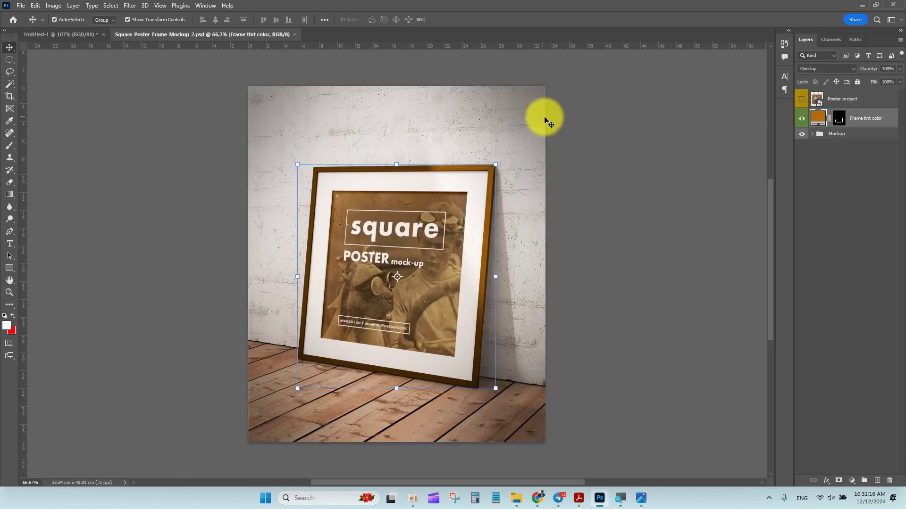
# Open the contents of the mockup's Poster project smart object for editing.
pyautogui.click(837, 168)
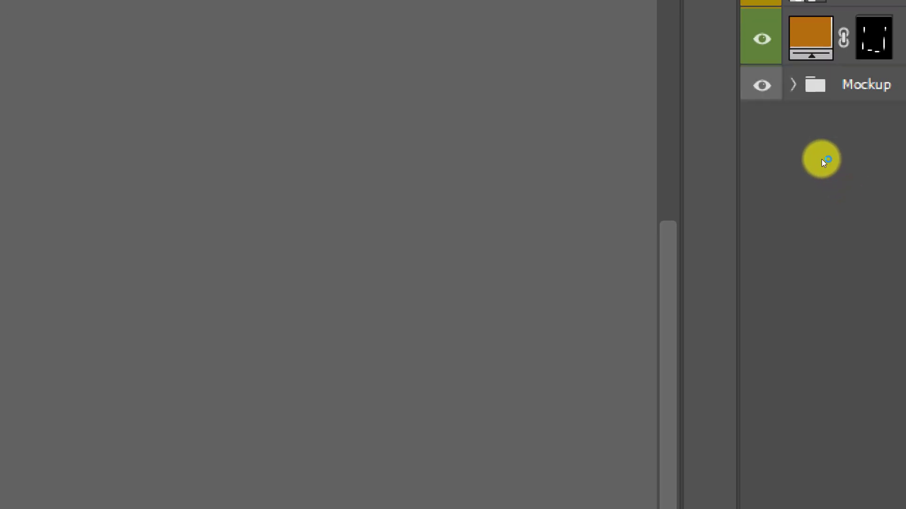
pyautogui.hotkey('alt', '.')
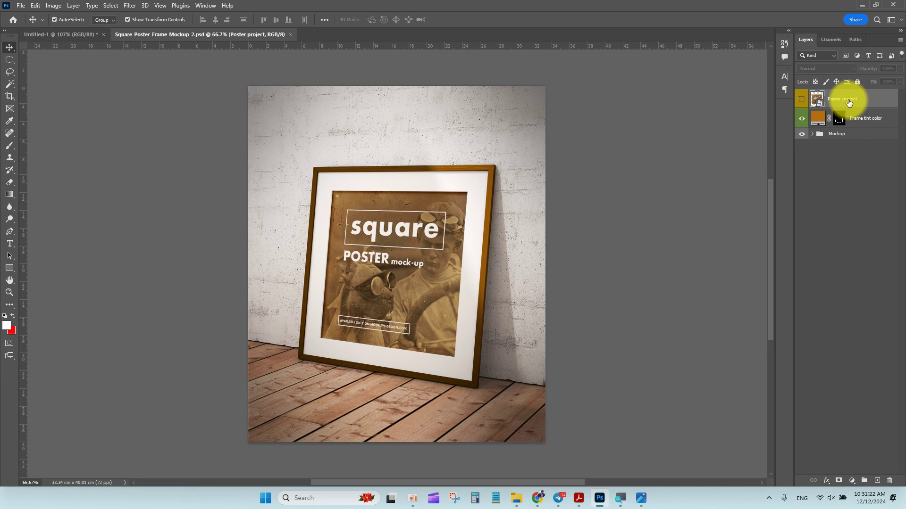
pyautogui.doubleClick(819, 104)
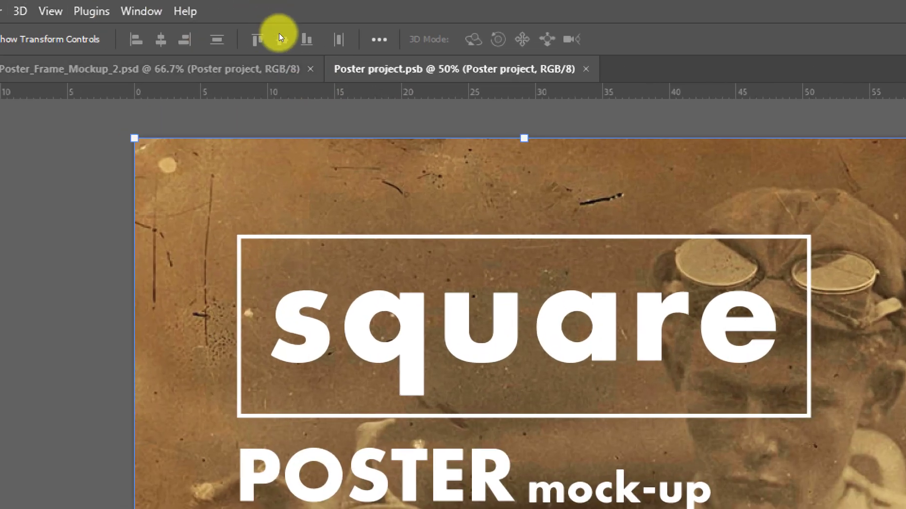
pyautogui.hotkey('ctrl', 'Tab')
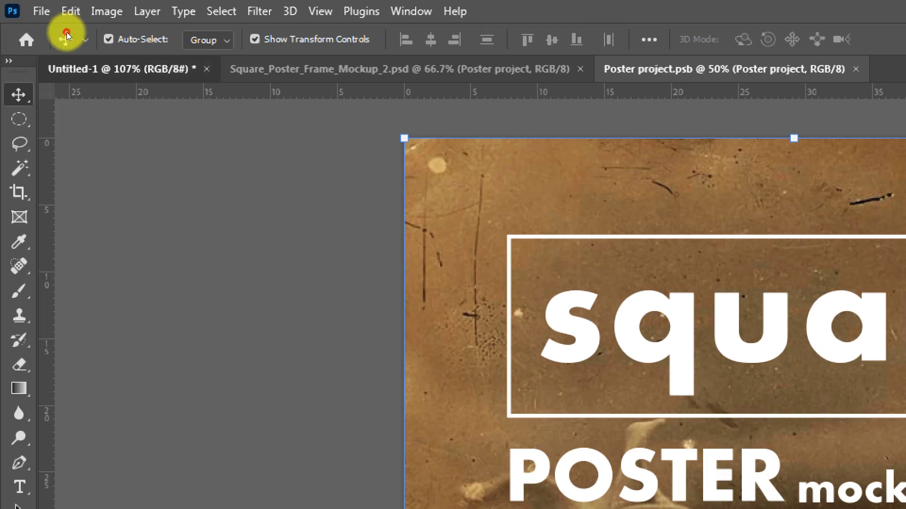
pyautogui.hotkey('ctrl', 'Tab')
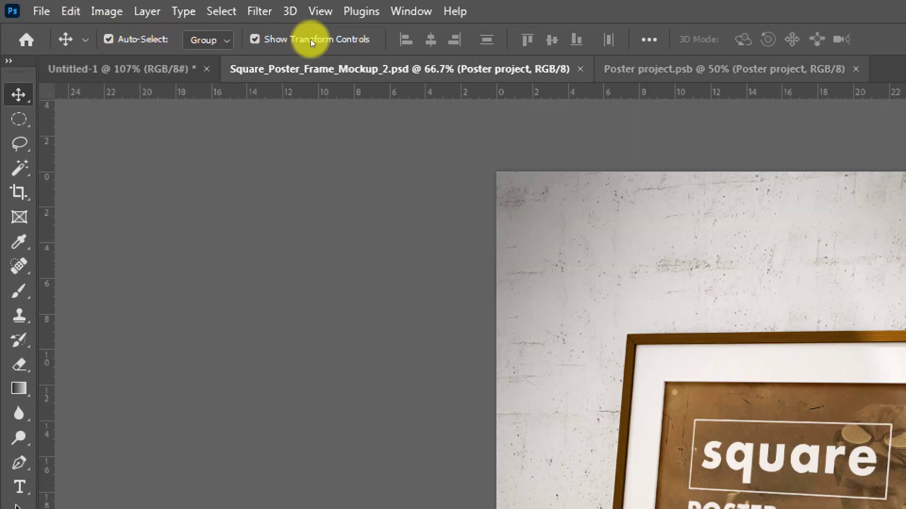
pyautogui.hotkey('ctrl', 'Tab')
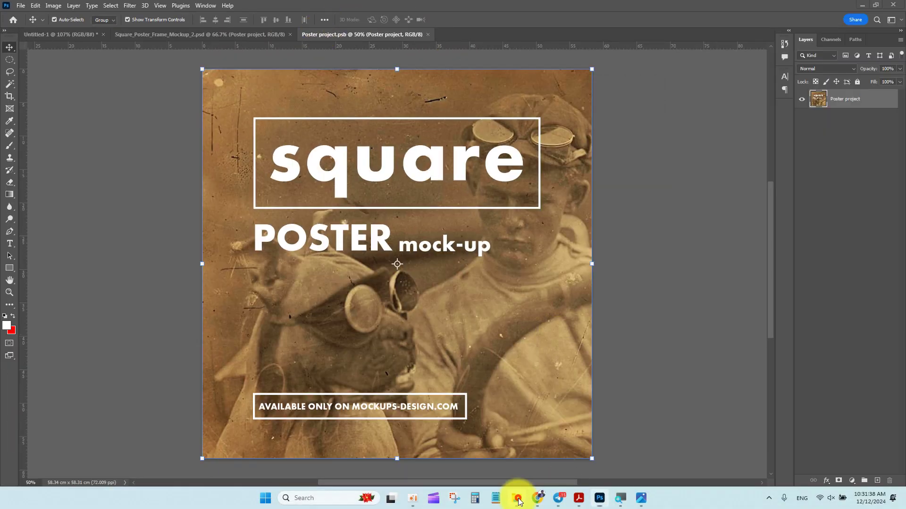
pyautogui.click(516, 498)
pyautogui.click(598, 498)
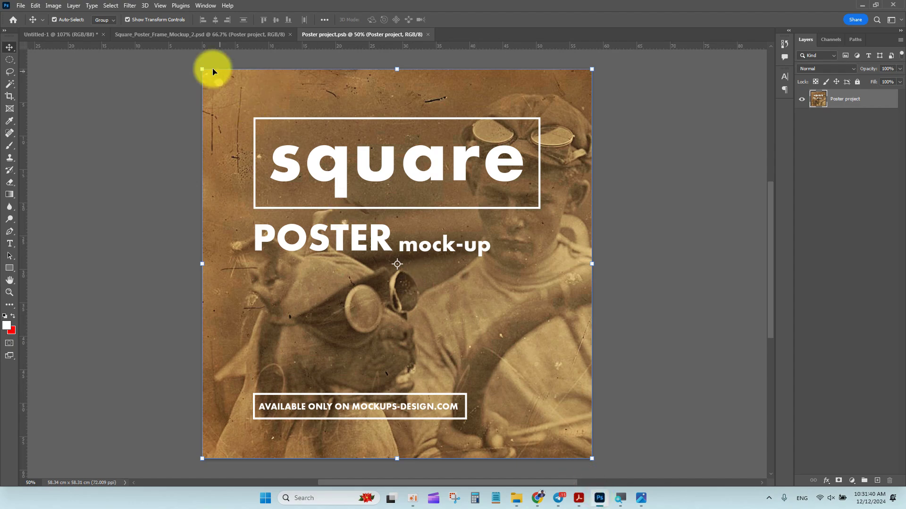
# Return to the Untitled-1 poster and start saving a copy on the computer, in the Desktop folder.
pyautogui.click(76, 35)
pyautogui.click(25, 5)
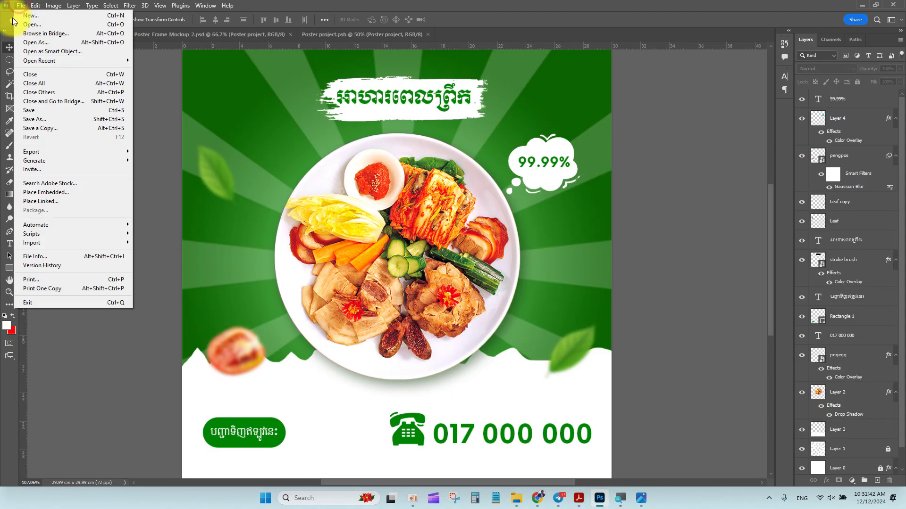
pyautogui.click(53, 121)
pyautogui.click(306, 347)
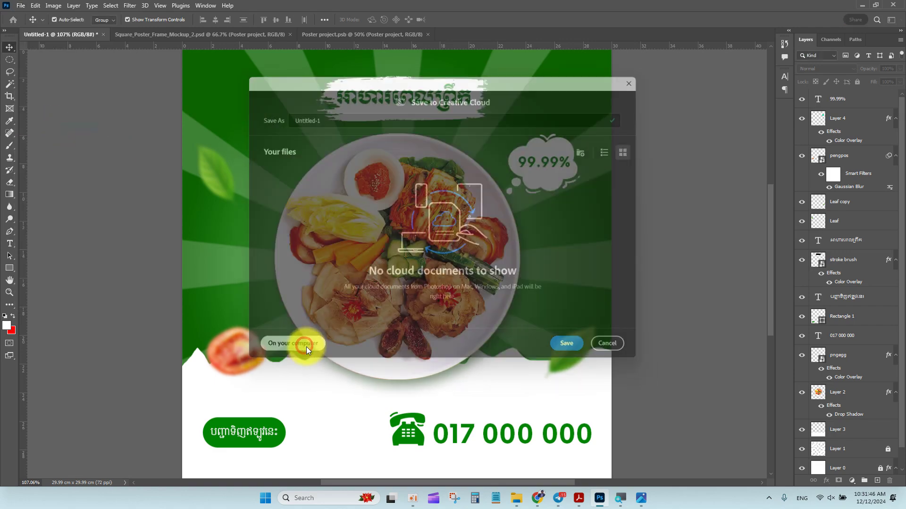
pyautogui.click(38, 84)
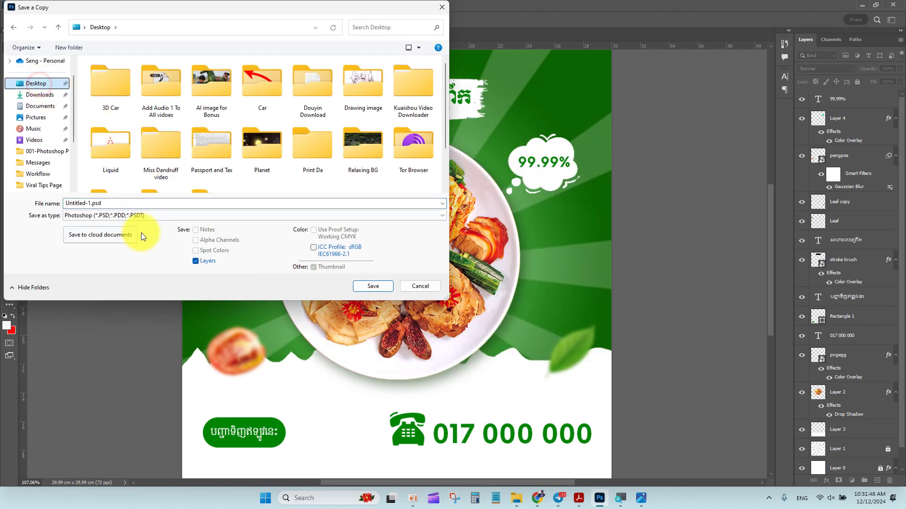
# Choose JPEG (*.JPG;*.JPEG;*.JPE) as the file format for the poster copy.
pyautogui.click(85, 216)
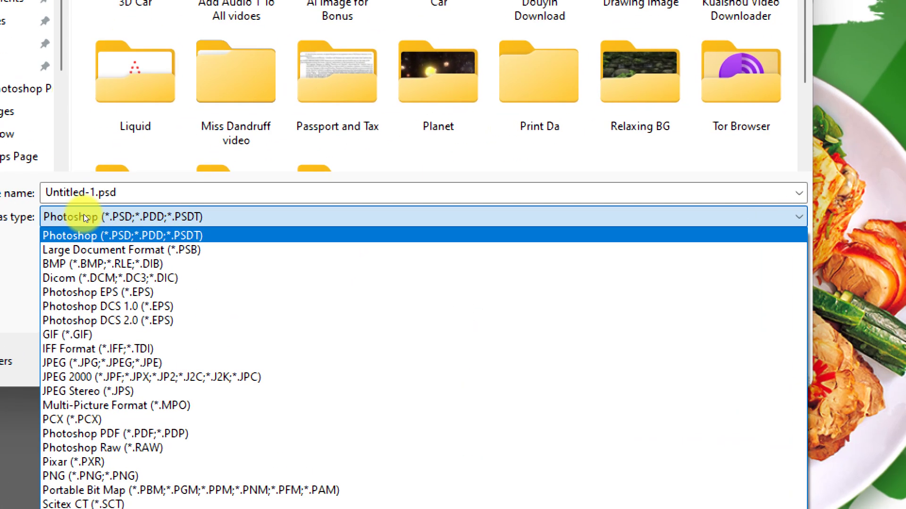
pyautogui.press('Down')
pyautogui.press('Down')
pyautogui.press('Down')
pyautogui.press('Down')
pyautogui.press('Down')
pyautogui.press('Down')
pyautogui.press('Down')
pyautogui.press('Down')
pyautogui.press('Down')
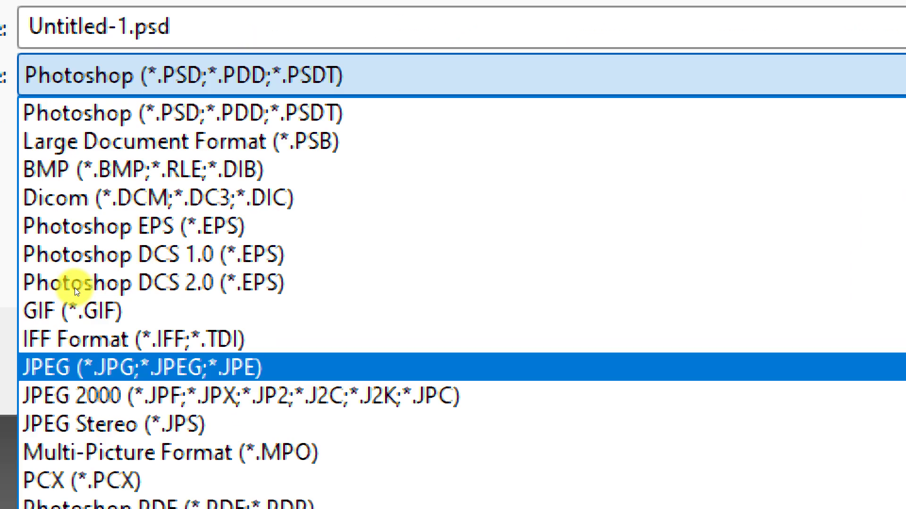
pyautogui.press('Up')
pyautogui.press('Down')
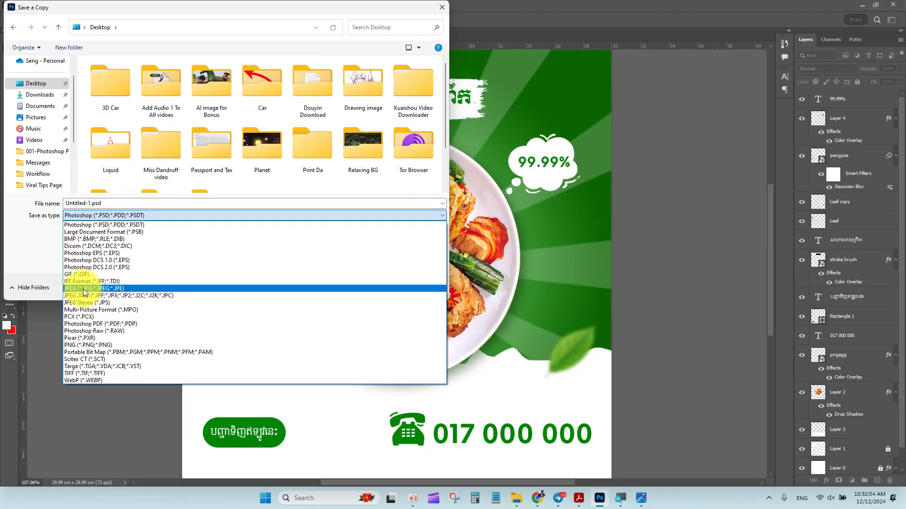
pyautogui.click(85, 289)
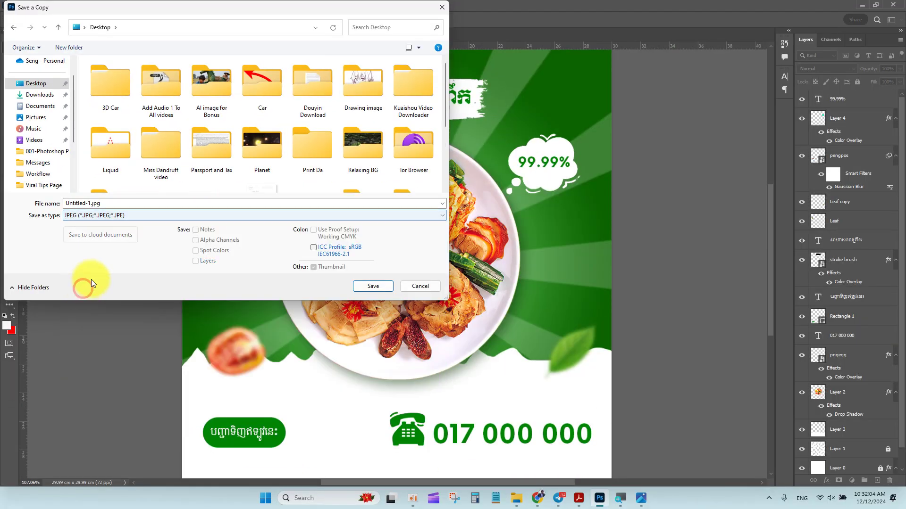
# Name the file Poster and save it to the Desktop.
pyautogui.click(158, 202)
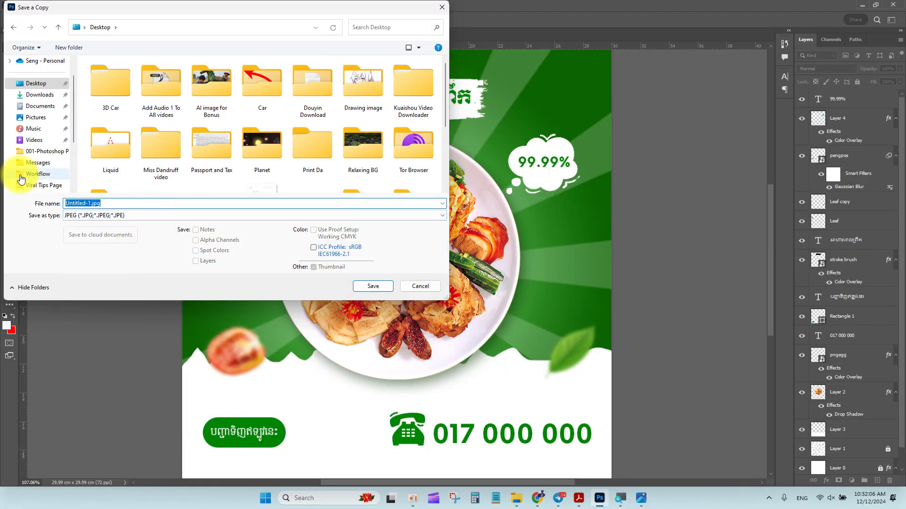
pyautogui.write('Poster')
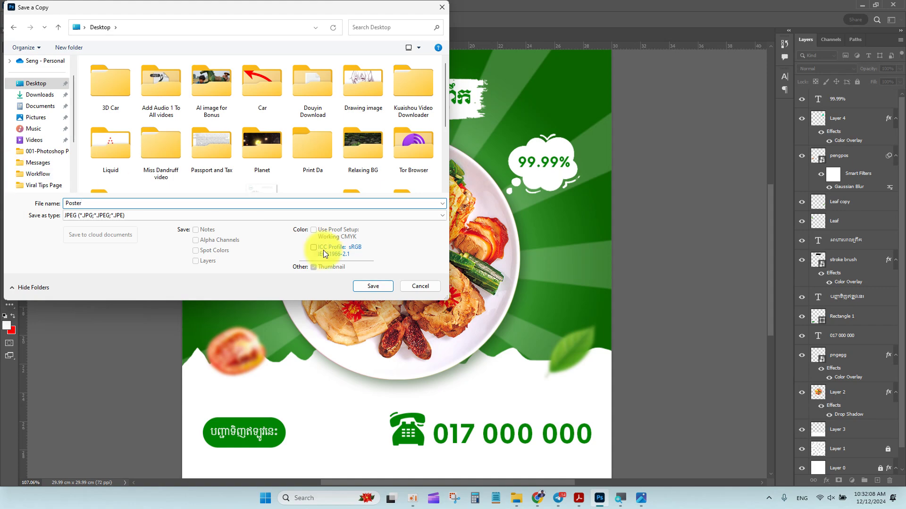
pyautogui.click(373, 286)
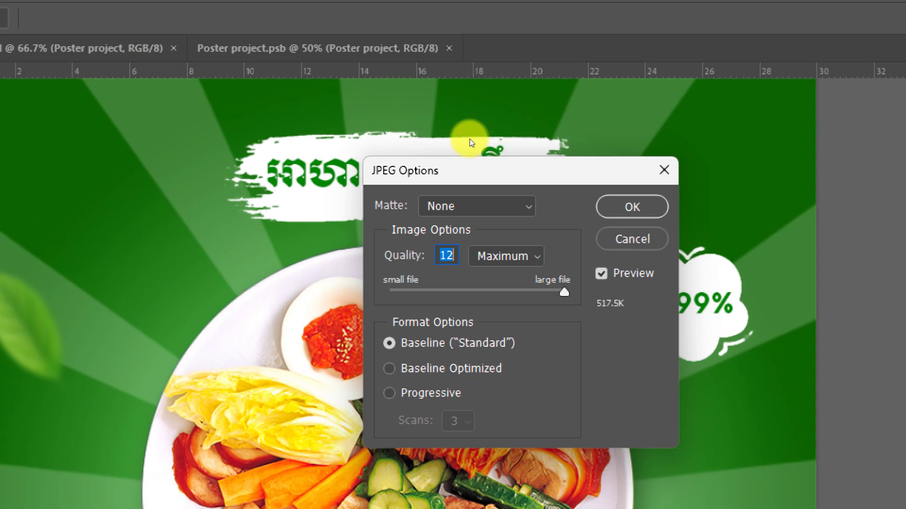
# Keep the JPEG quality at Maximum (12) and finish exporting the poster.
pyautogui.press('Tab')
pyautogui.hotkey('alt', 'Down')
pyautogui.press('Down')
pyautogui.press('Down')
pyautogui.press('Down')
pyautogui.press('Down')
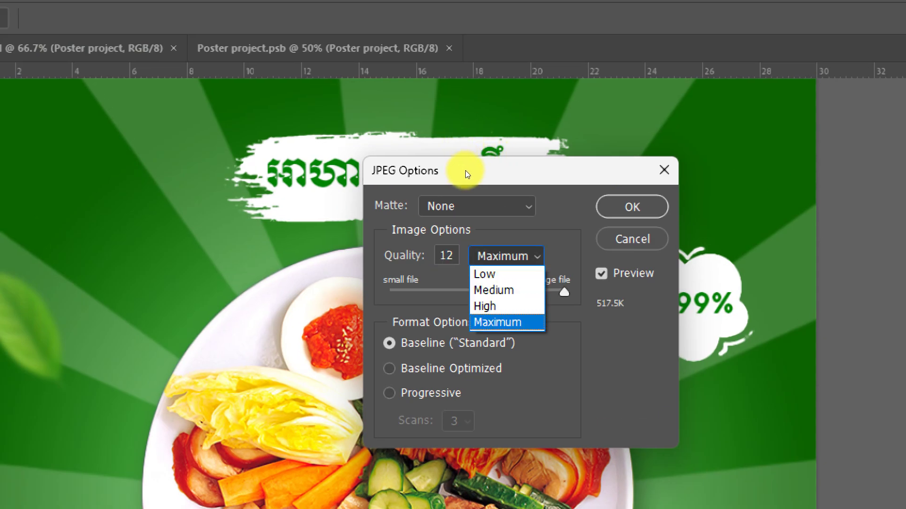
pyautogui.press('Return')
pyautogui.press('Return')
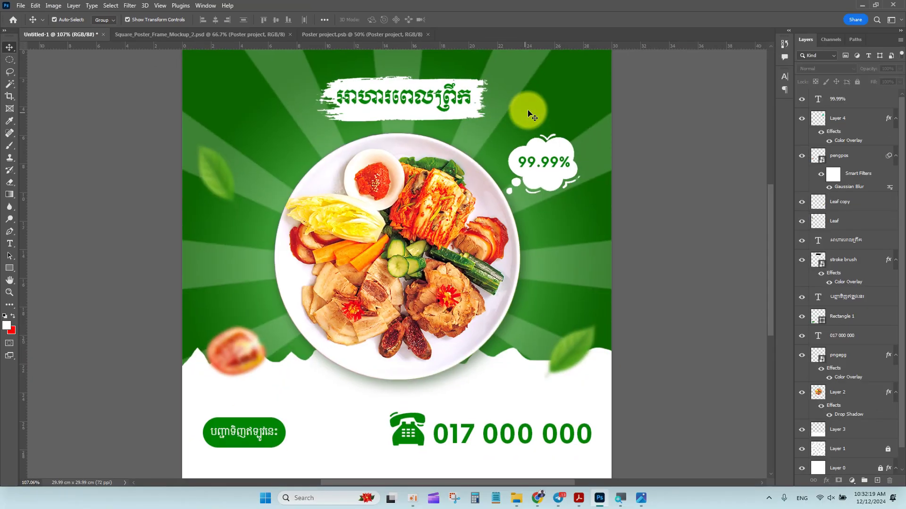
# Move Poster.jpg to an empty area of the desktop, then open it in the image viewer to check the export.
pyautogui.click(903, 498)
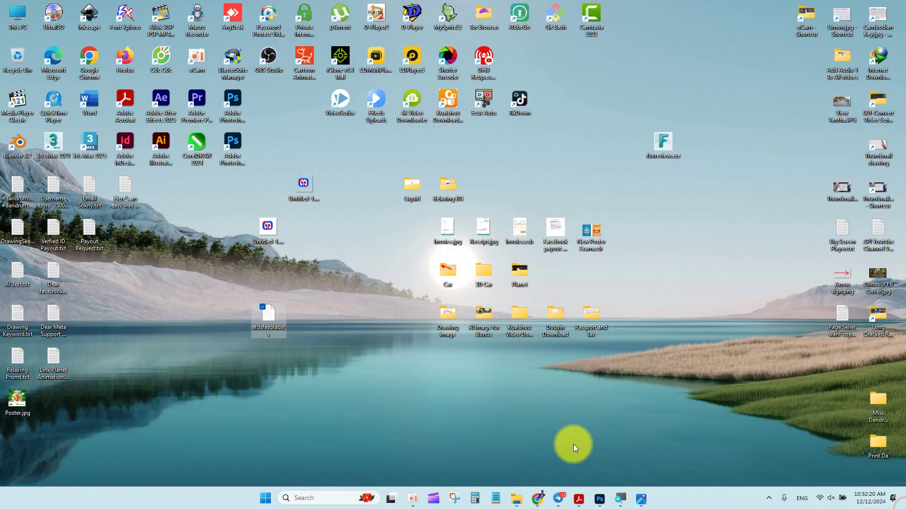
pyautogui.moveTo(22, 408); pyautogui.dragTo(388, 378)
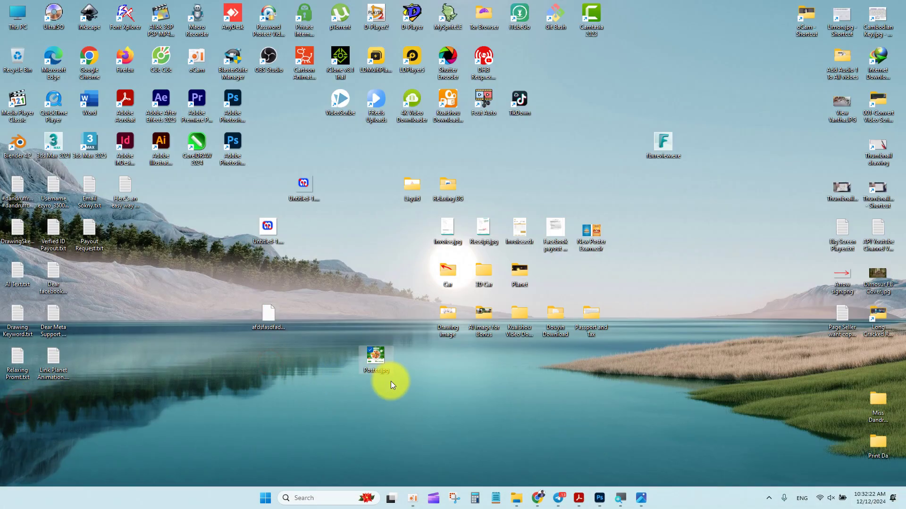
pyautogui.doubleClick(376, 362)
pyautogui.click(893, 11)
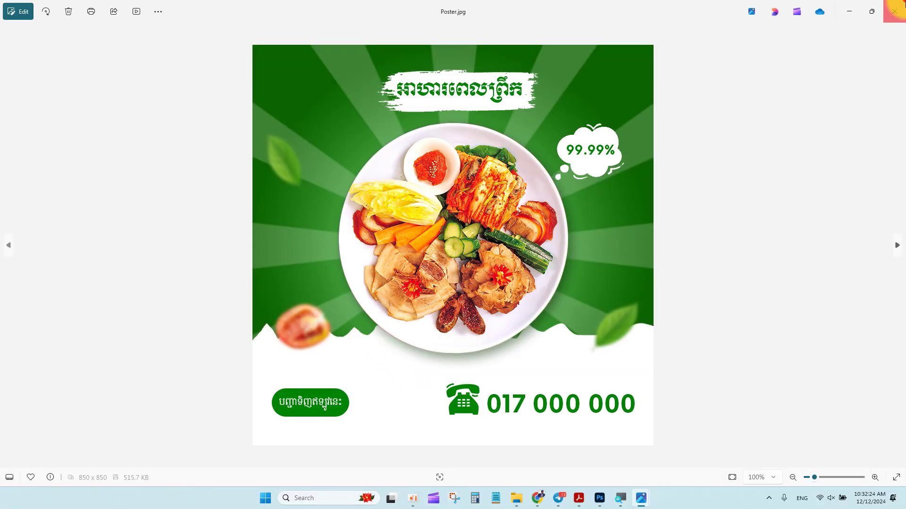
# Place Poster.jpg from the desktop into the Photoshop document Poster project.psb, scaled to about 195.26% to cover the whole canvas.
pyautogui.click(599, 500)
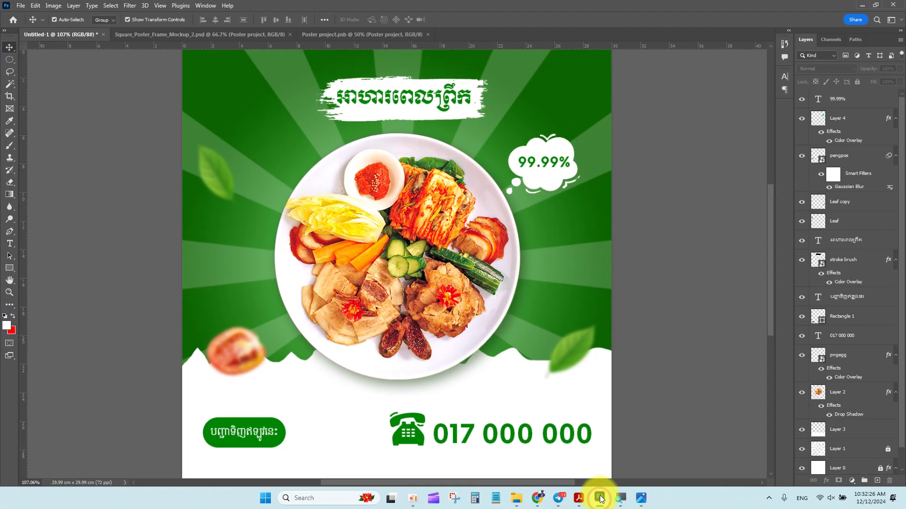
pyautogui.click(253, 36)
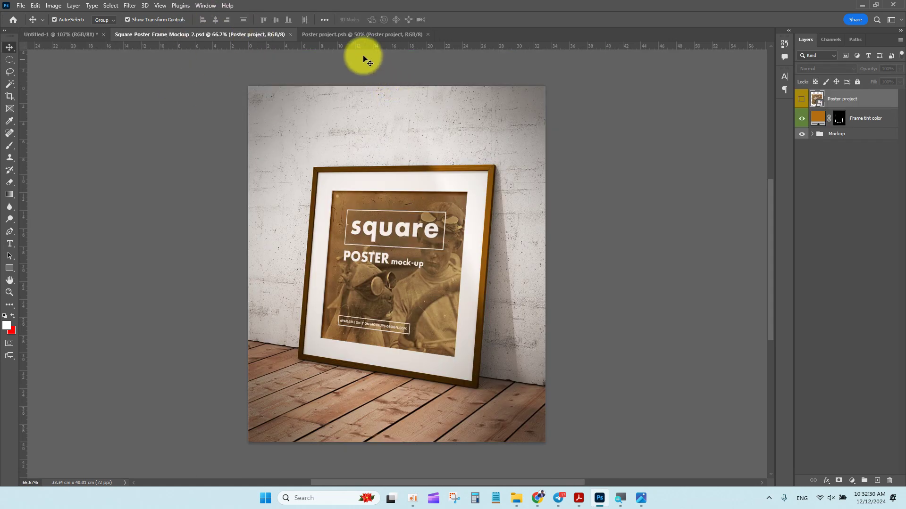
pyautogui.click(369, 34)
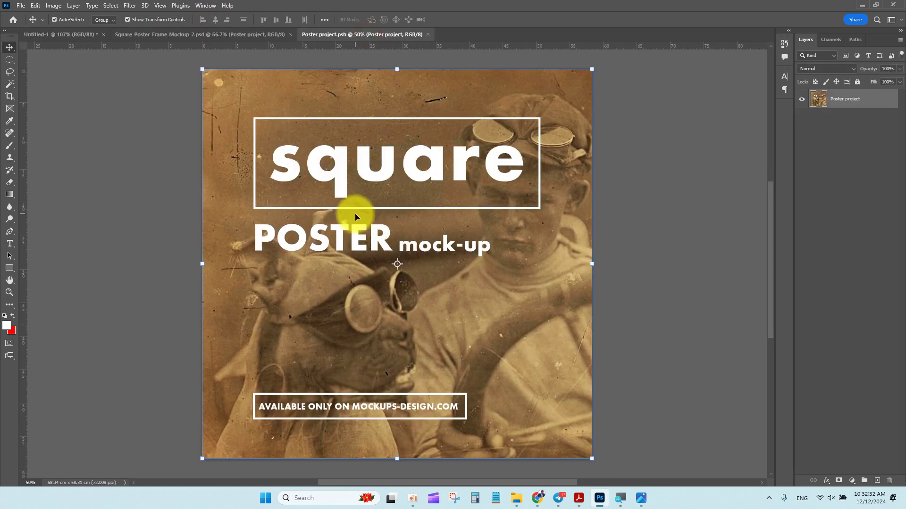
pyautogui.press('super+d')
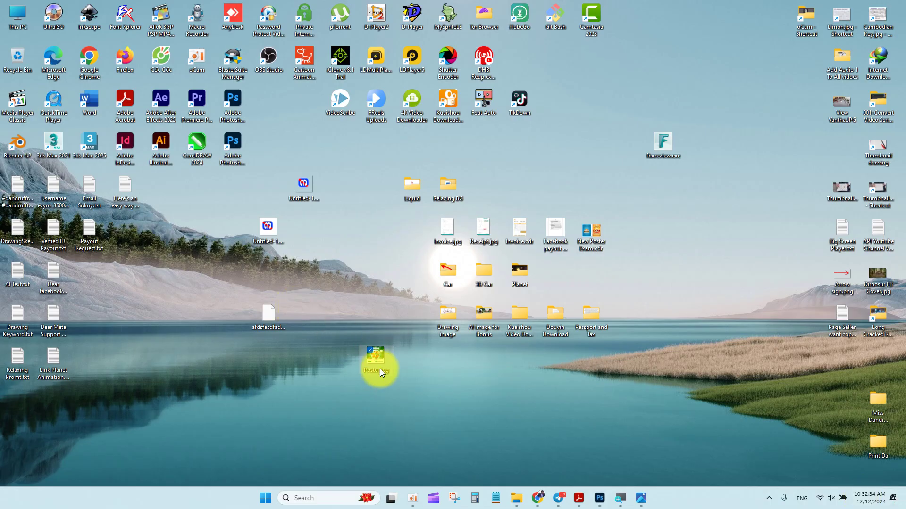
pyautogui.moveTo(632, 460); pyautogui.dragTo(496, 359)
pyautogui.moveTo(500, 163); pyautogui.dragTo(615, 89)
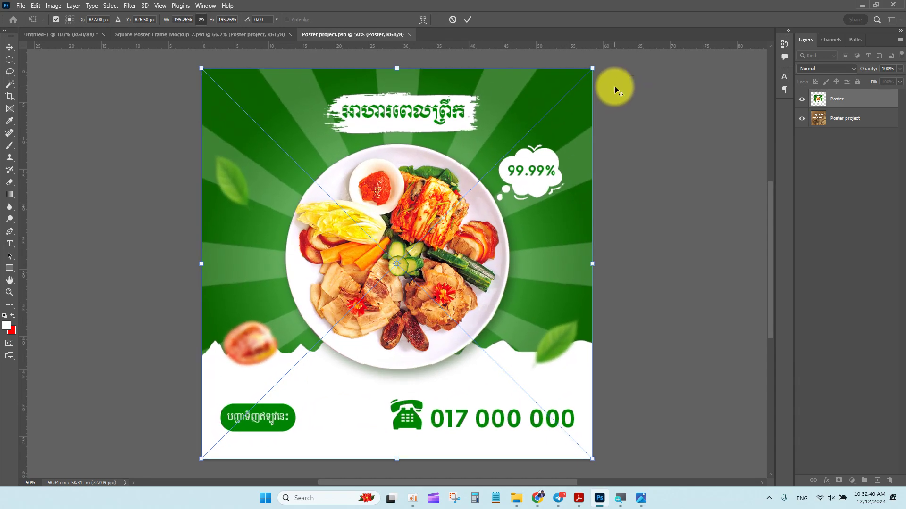
pyautogui.click(468, 20)
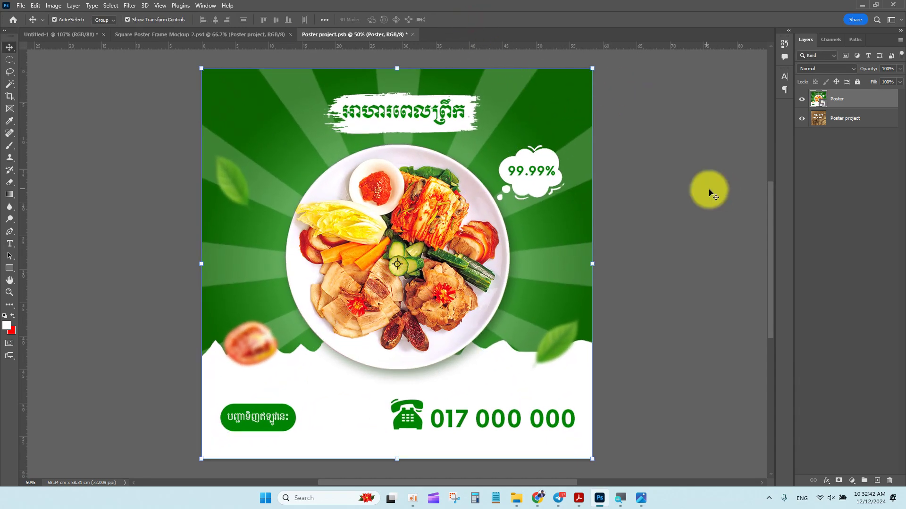
# Save Poster project.psb to update the framed artwork and return to Square_Poster_Frame_Mockup_2.psd.
pyautogui.click(253, 33)
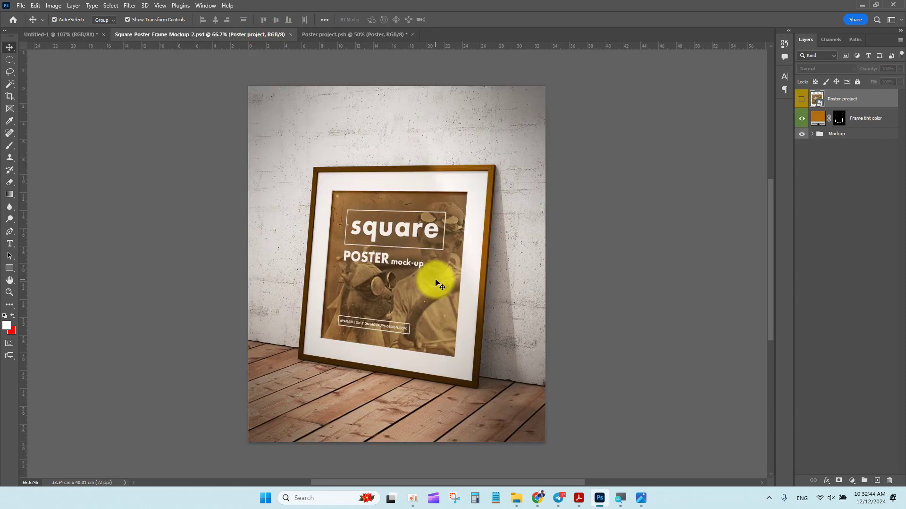
pyautogui.click(354, 33)
pyautogui.click(238, 34)
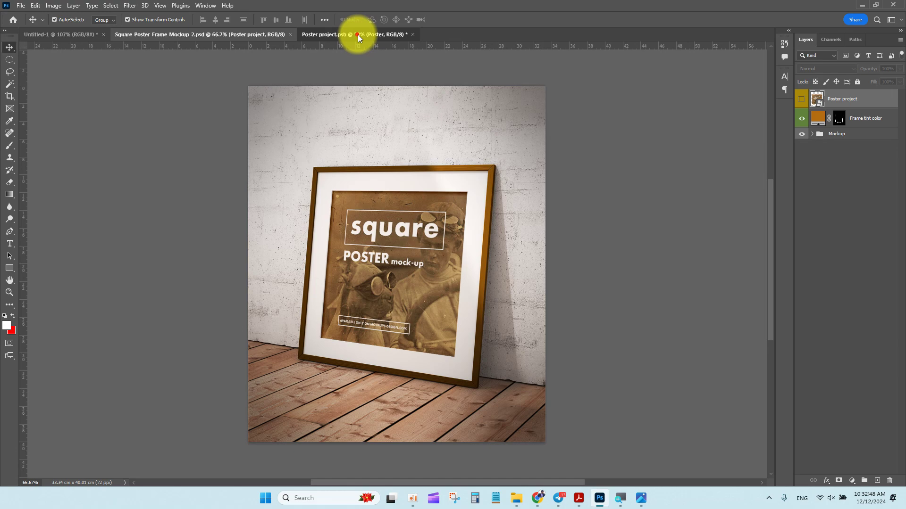
pyautogui.click(357, 35)
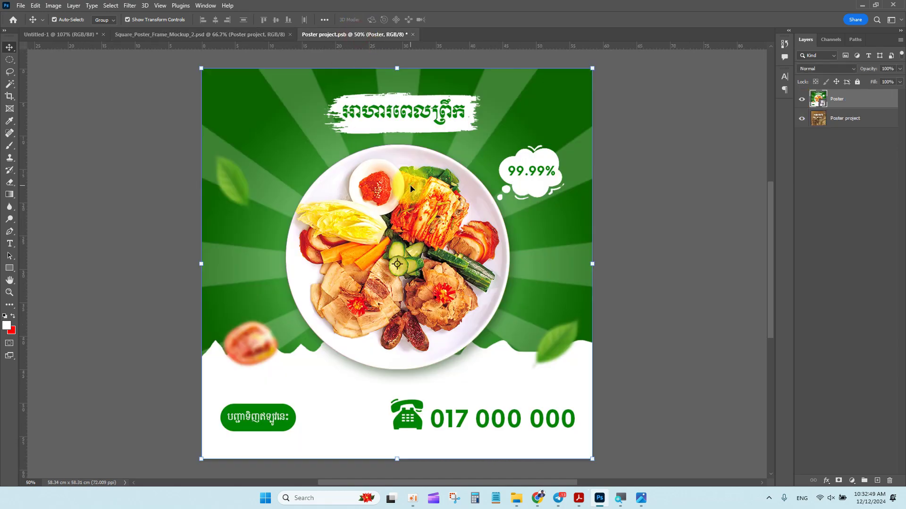
pyautogui.click(21, 6)
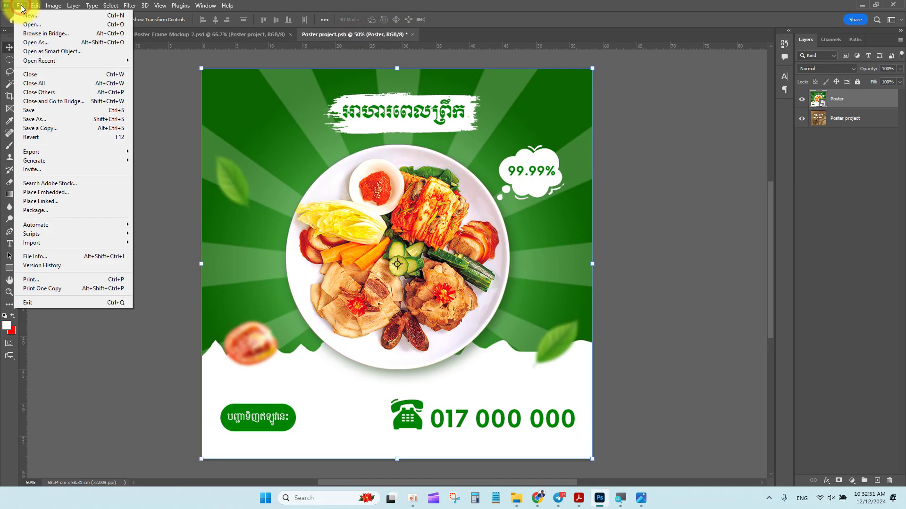
pyautogui.click(63, 110)
pyautogui.click(246, 34)
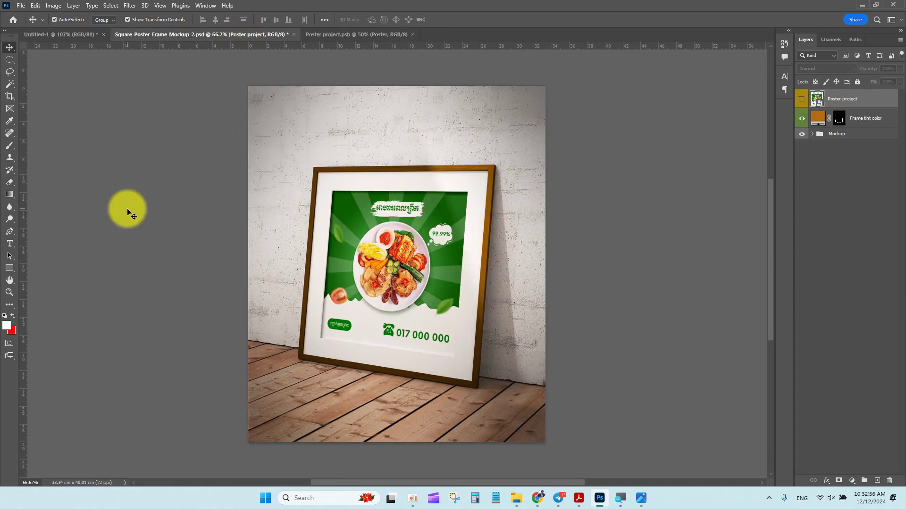
pyautogui.click(360, 35)
pyautogui.click(230, 36)
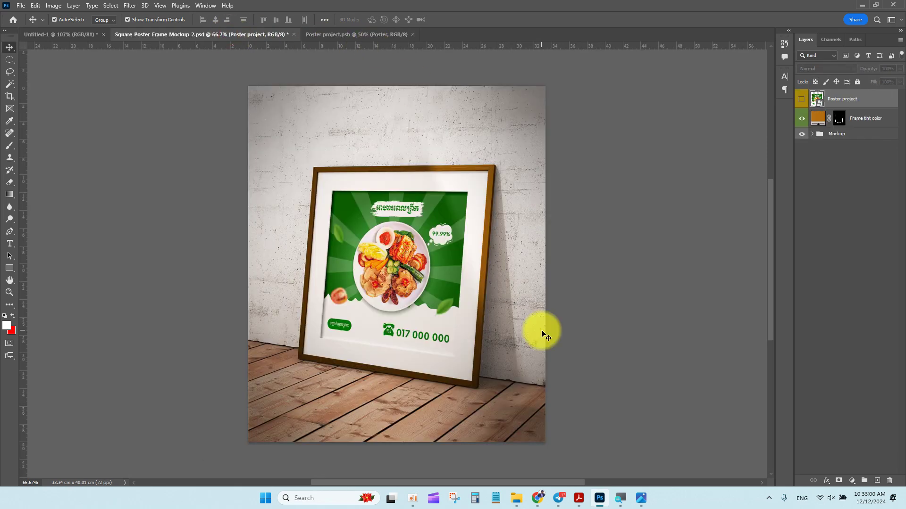
# Switch to the Chrome browser and open the Freepik home page.
pyautogui.click(516, 498)
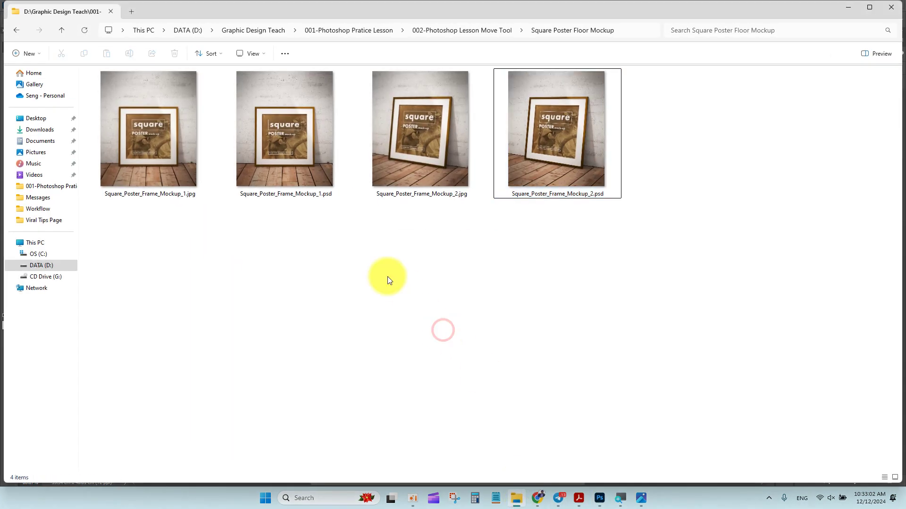
pyautogui.click(540, 500)
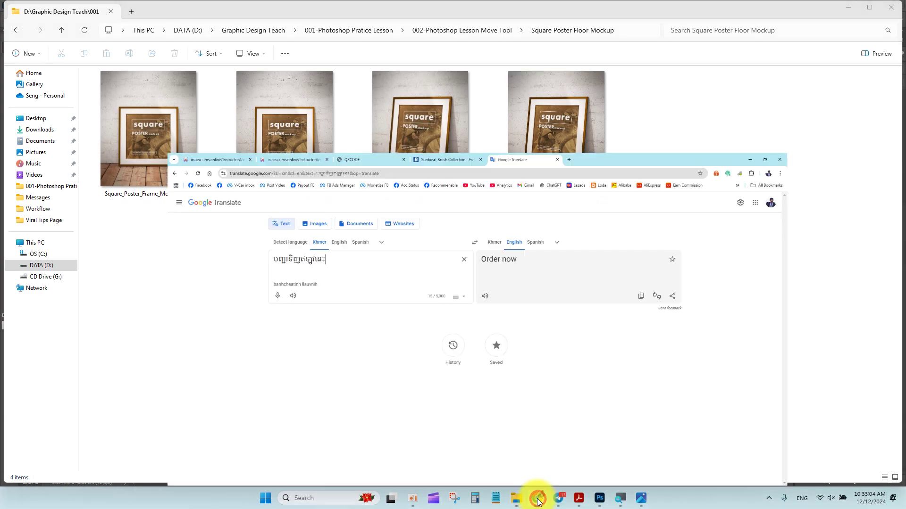
pyautogui.click(340, 29)
pyautogui.write('free')
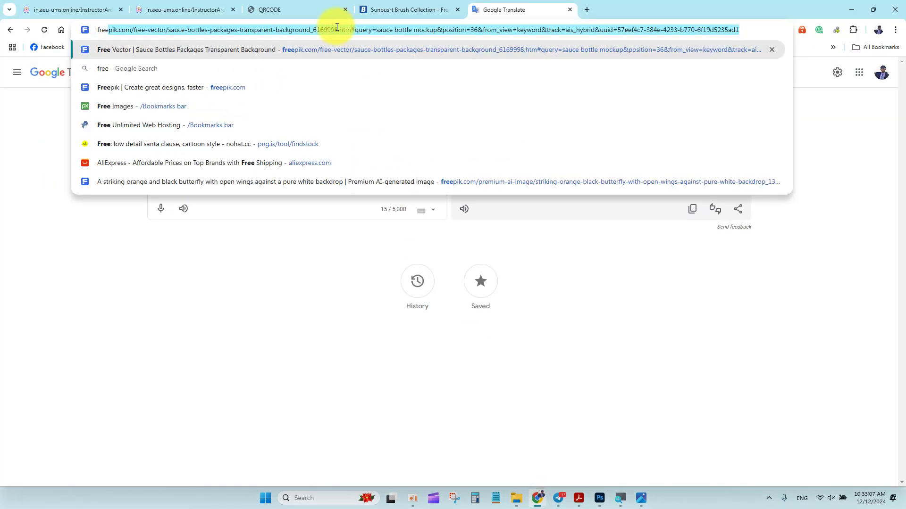
pyautogui.press('Return')
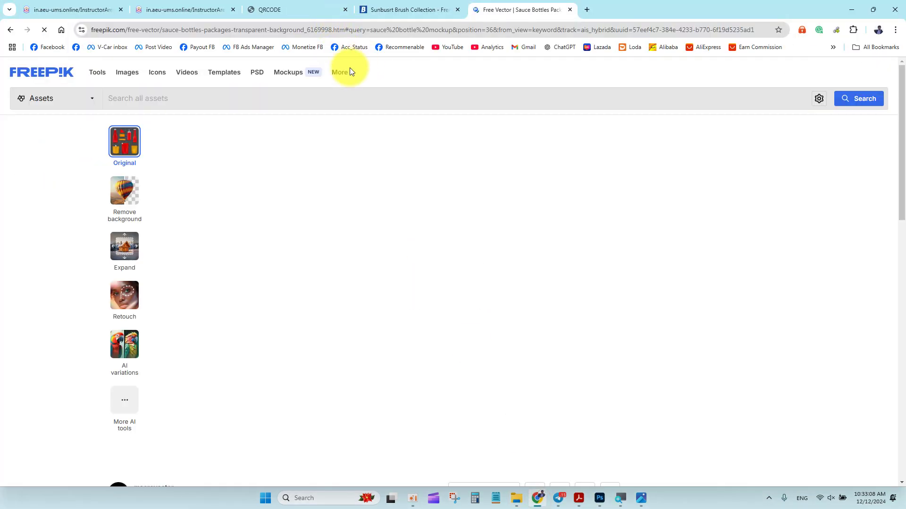
pyautogui.click(57, 74)
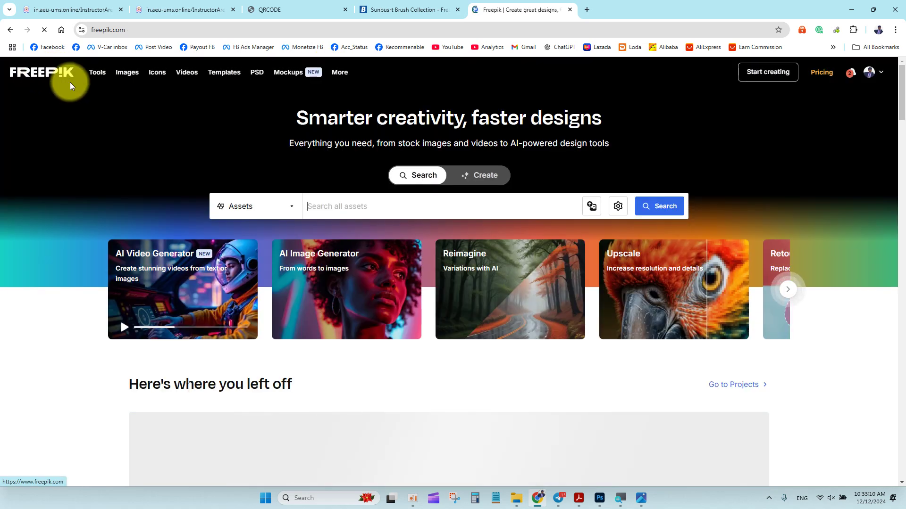
# Search Freepik assets for "mockup", limit the results to the Free license and browse through the first page.
pyautogui.click(362, 209)
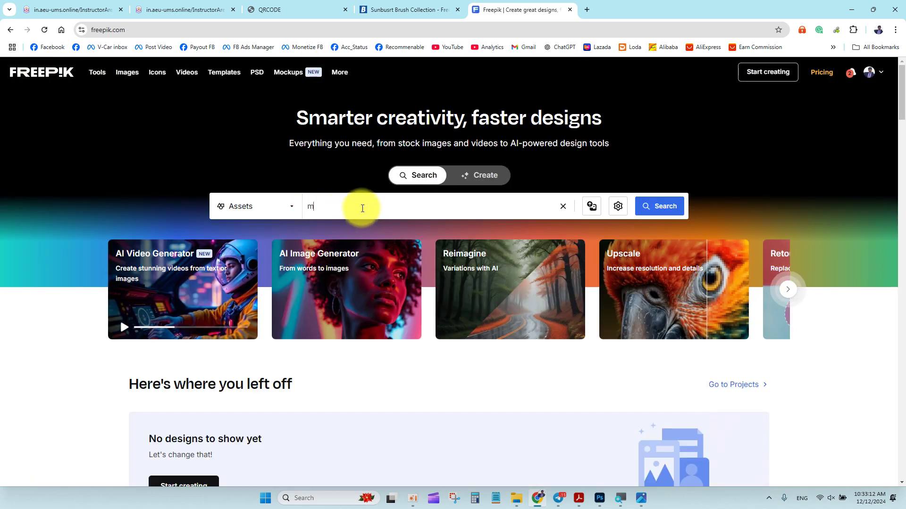
pyautogui.write('mockup')
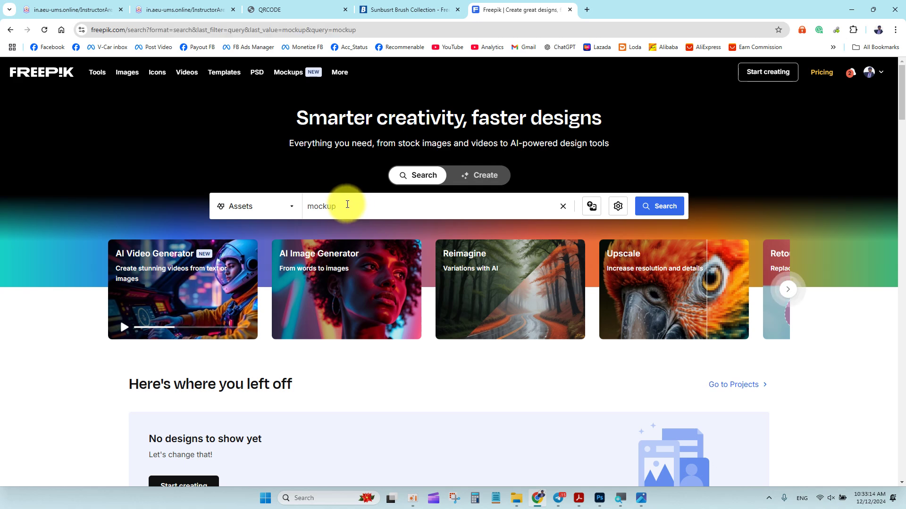
pyautogui.press('Return')
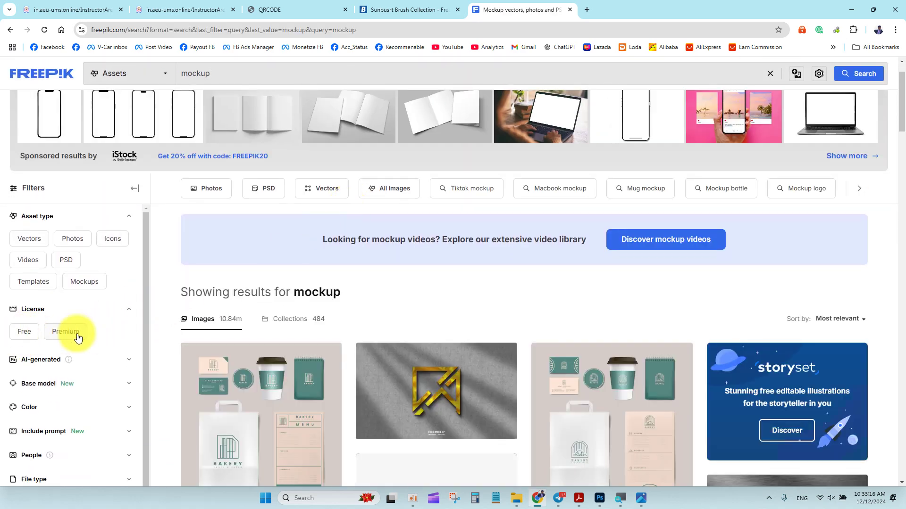
pyautogui.click(26, 331)
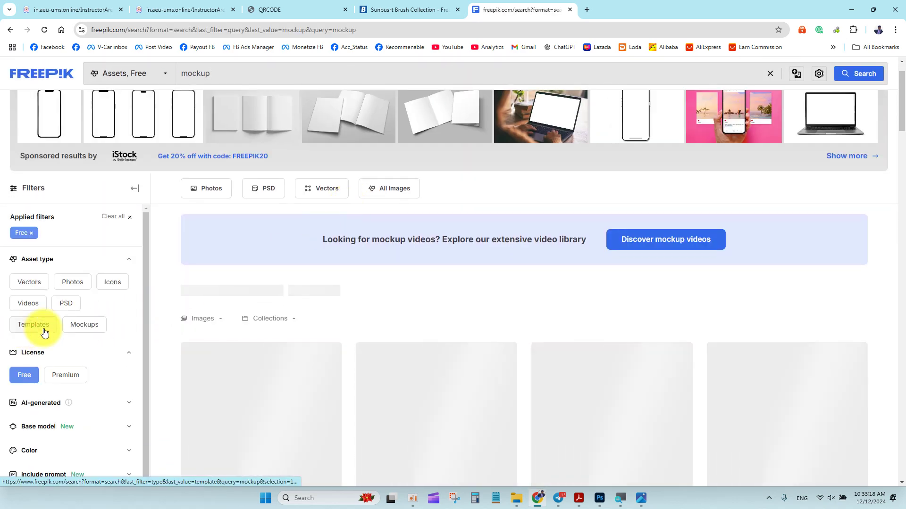
pyautogui.scroll(-3, 516, 310)
pyautogui.scroll(-10, 506, 295)
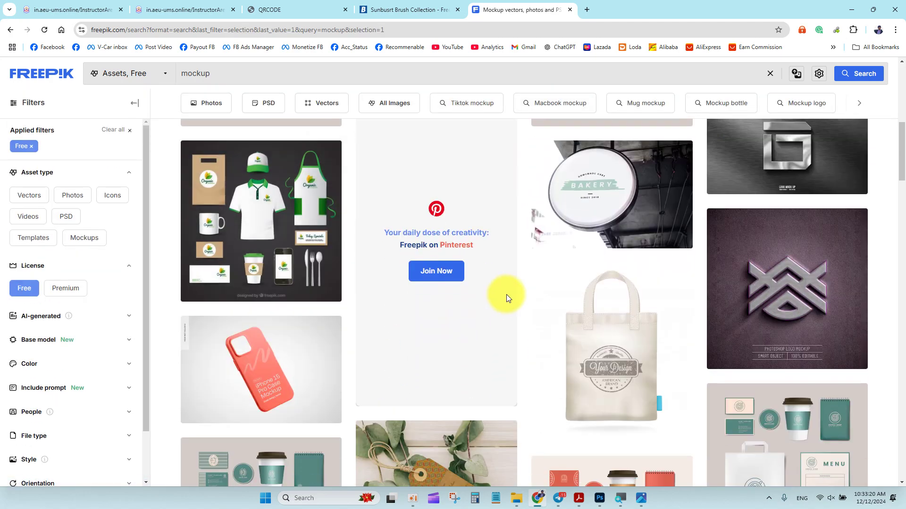
pyautogui.scroll(-8, 613, 245)
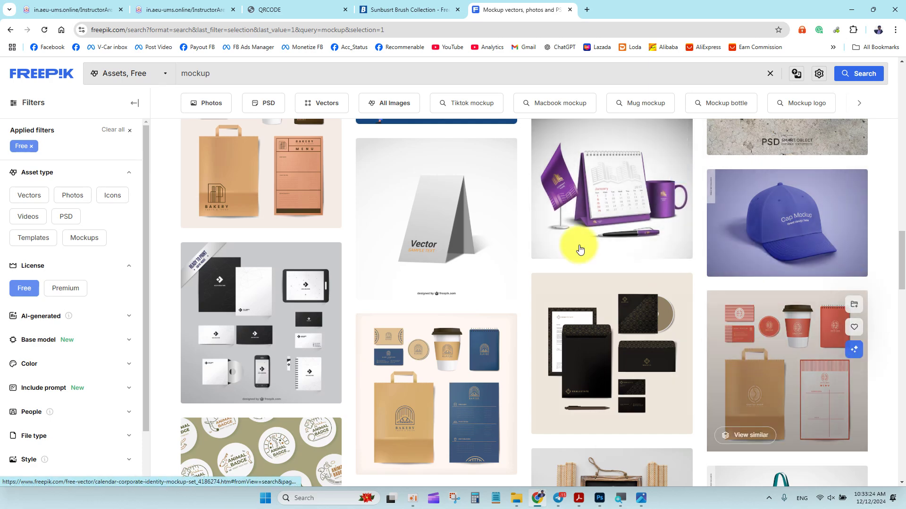
pyautogui.scroll(-6, 700, 258)
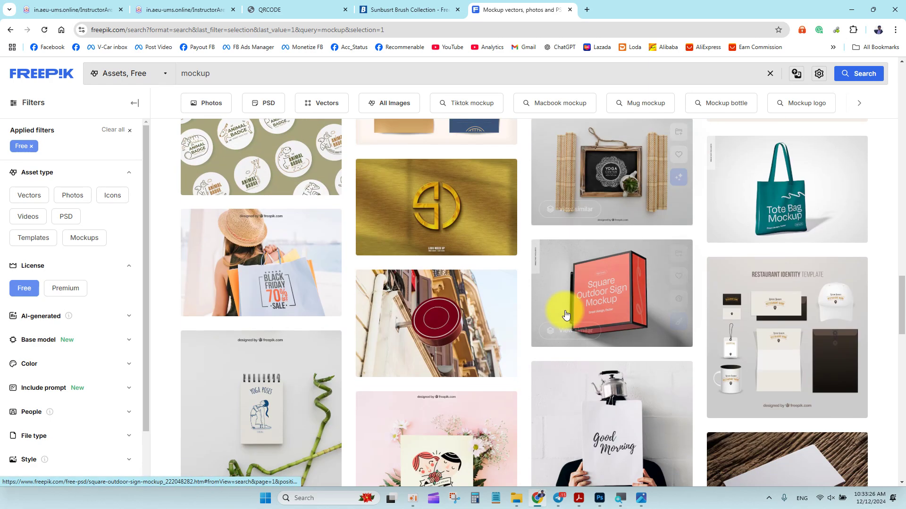
pyautogui.scroll(-3, 618, 179)
pyautogui.scroll(-14, 529, 336)
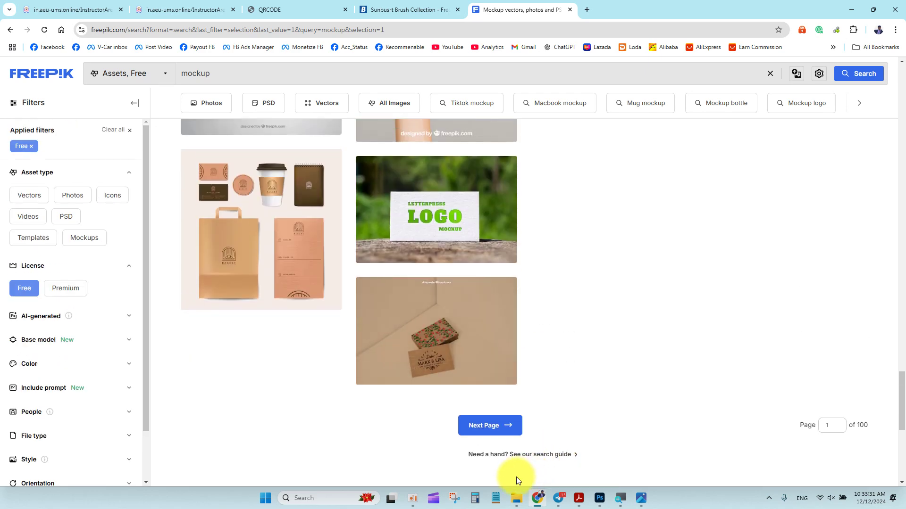
# Switch to File Explorer and open the Mockup files folder inside Graphic Design Teach.
pyautogui.click(516, 498)
pyautogui.hotkey('alt', 'Up')
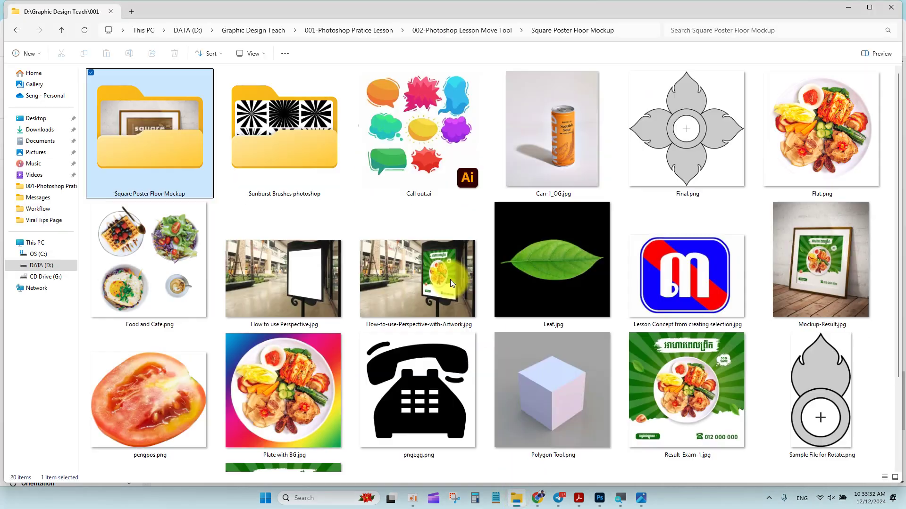
pyautogui.hotkey('alt', 'Up')
pyautogui.hotkey('alt', 'Up')
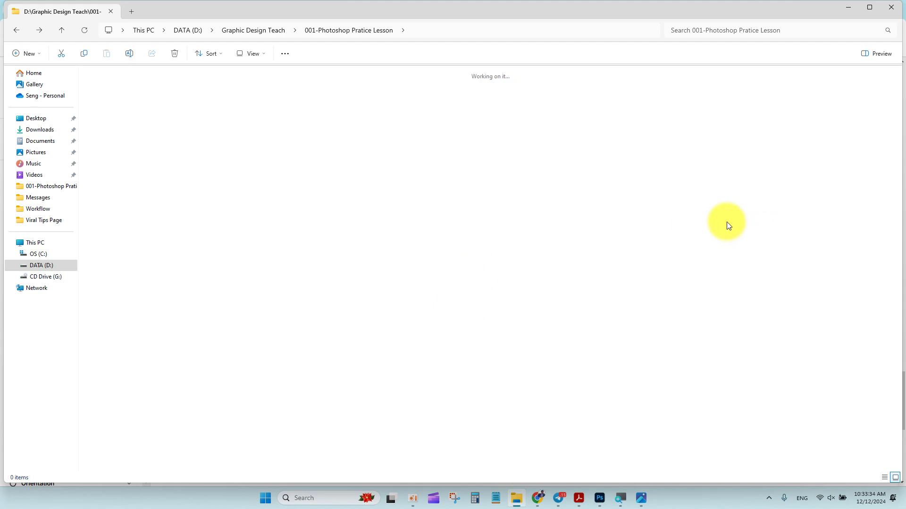
pyautogui.doubleClick(868, 100)
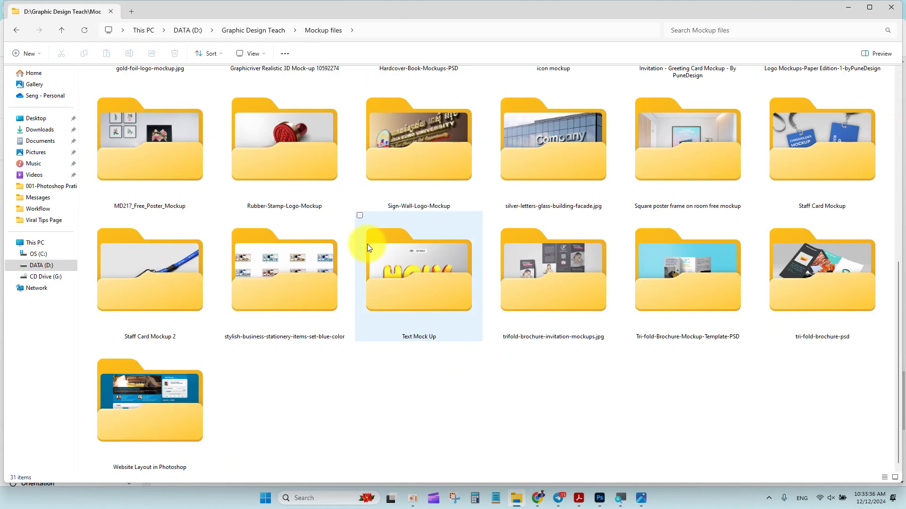
# Open the Sign-Wall-Logo-Mockup folder and examine Logo AEU.jpg up close in the image viewer.
pyautogui.click(301, 166)
pyautogui.doubleClick(424, 181)
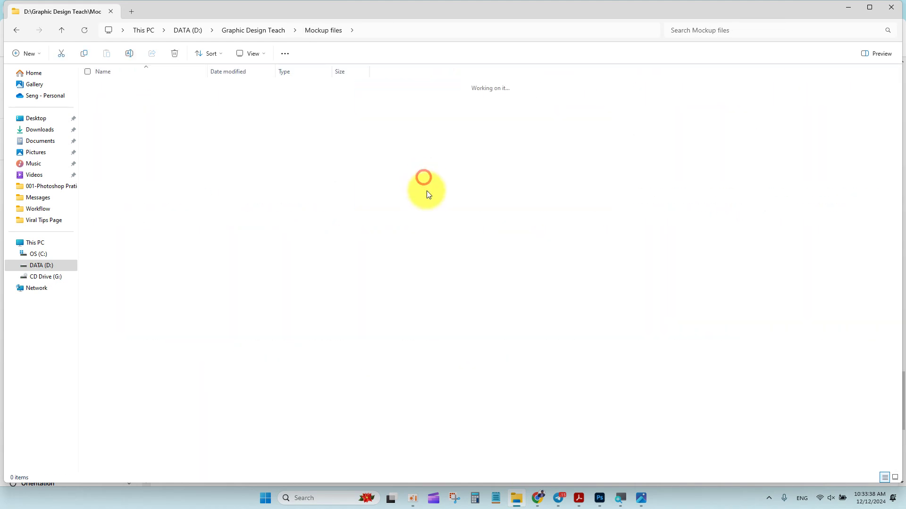
pyautogui.click(169, 117)
pyautogui.click(211, 97)
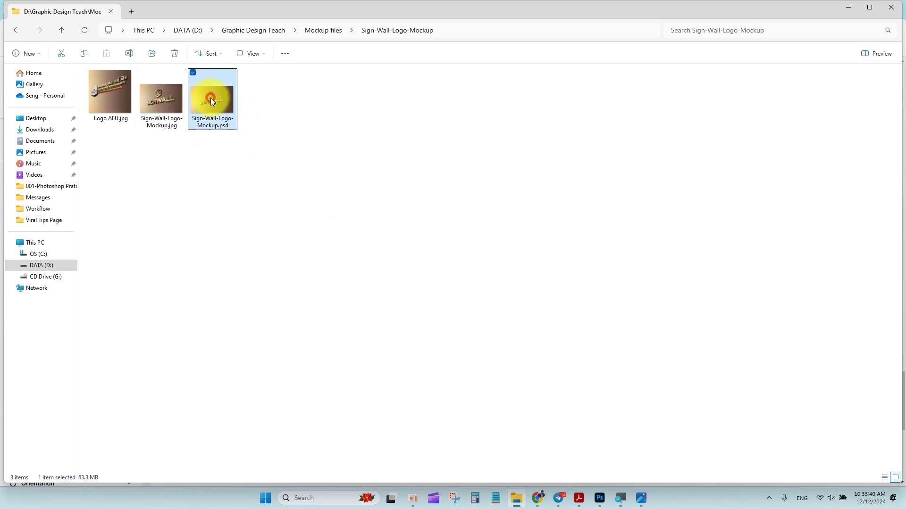
pyautogui.doubleClick(117, 93)
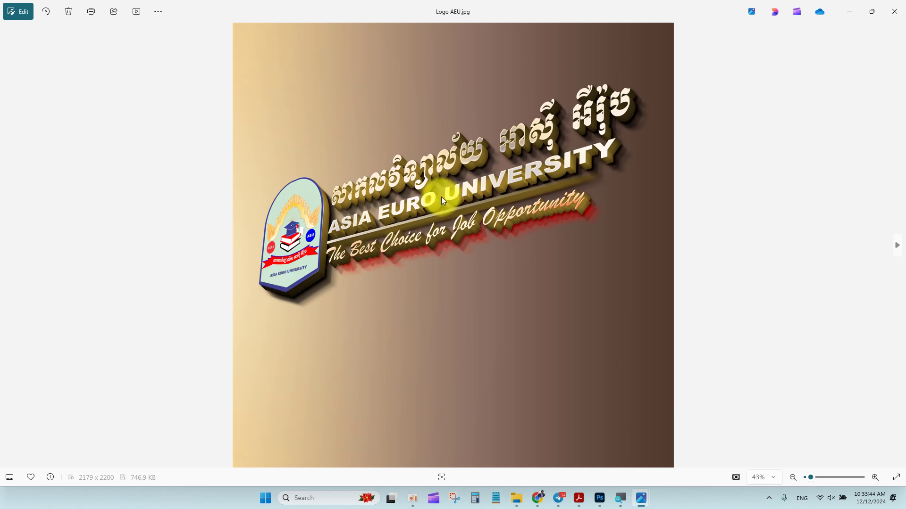
pyautogui.scroll(3, 434, 208)
pyautogui.scroll(-3, 243, 270)
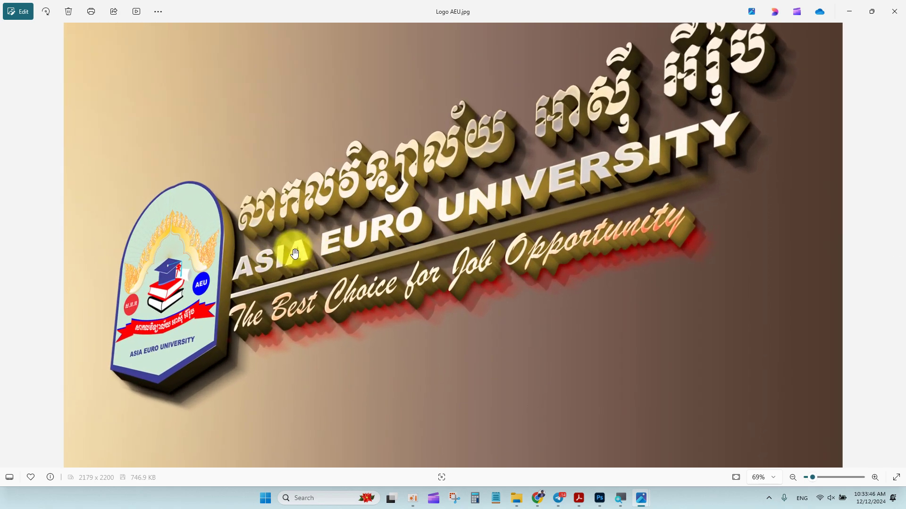
# Recheck Logo AEU.jpg in the image viewer, close it and open Sign-Wall-Logo-Mockup.psd in Photoshop.
pyautogui.click(894, 12)
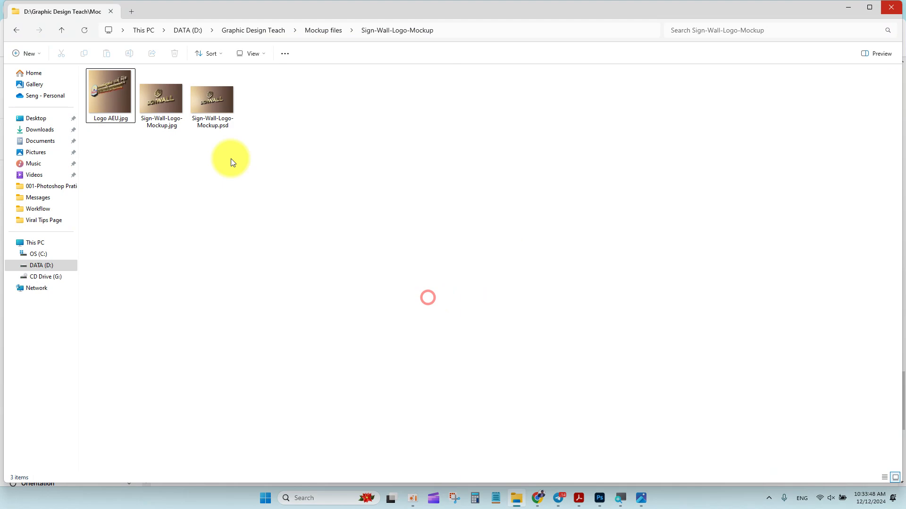
pyautogui.doubleClick(115, 102)
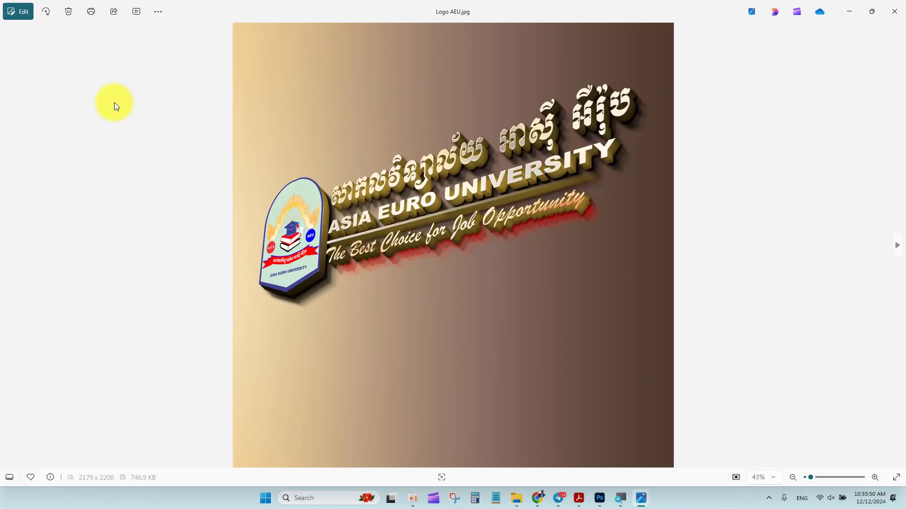
pyautogui.click(894, 9)
pyautogui.click(423, 276)
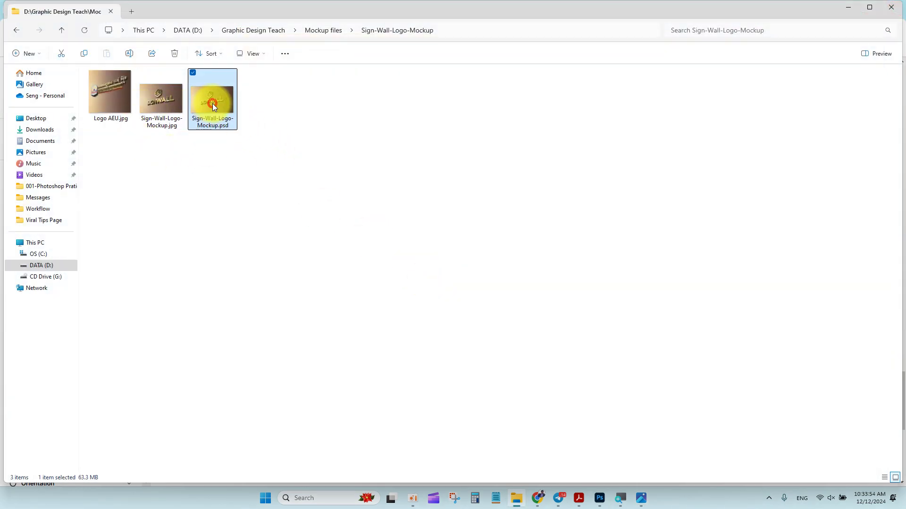
pyautogui.doubleClick(213, 103)
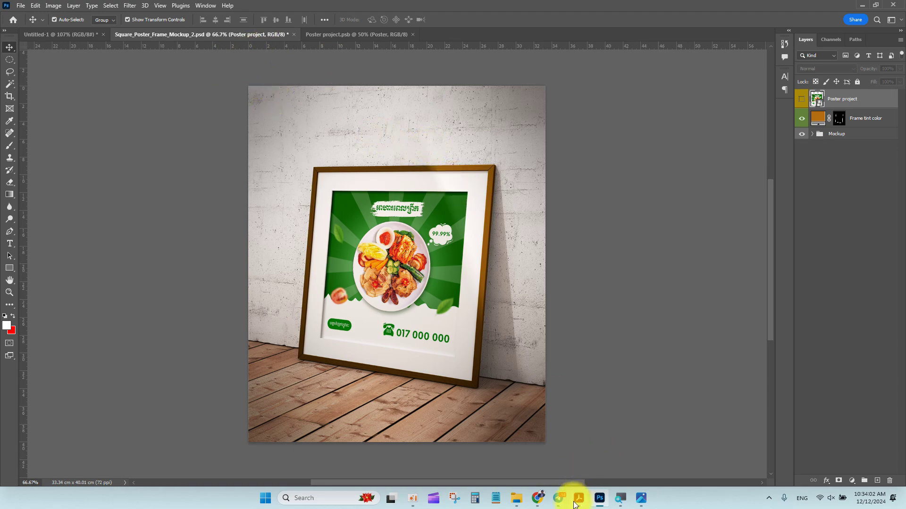
# Return to the Mockup files folder in File Explorer and look into the golden-logo-mockup-embossed-white-paper.jpg folder.
pyautogui.click(518, 499)
pyautogui.hotkey('alt', 'Up')
pyautogui.click(268, 138)
pyautogui.click(532, 135)
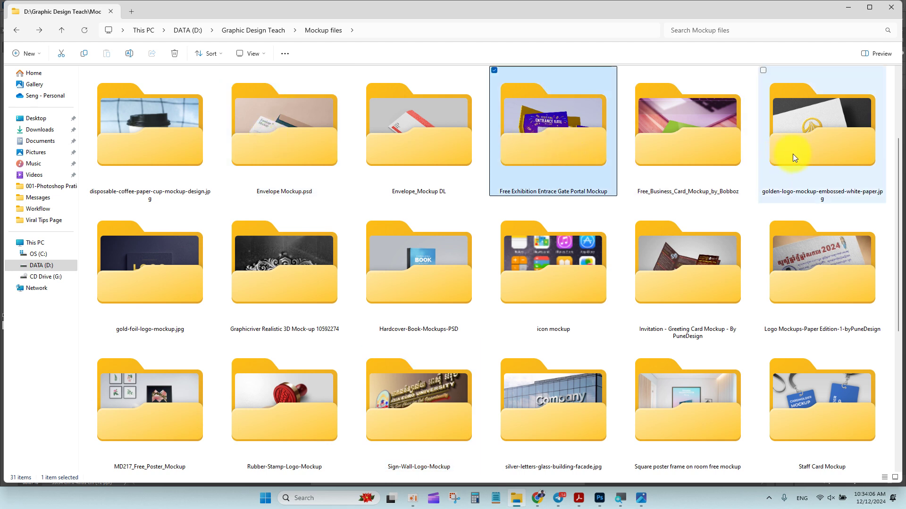
pyautogui.click(822, 148)
pyautogui.doubleClick(822, 148)
pyautogui.hotkey('alt', 'Up')
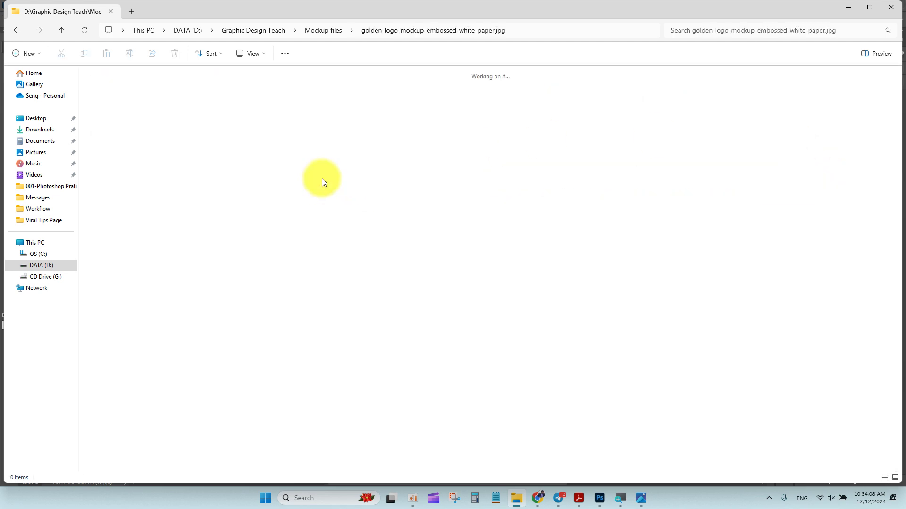
# View viewbcmockup.jpg in the Business Card Mockup folder, close it and go back to the Mockup files folder.
pyautogui.doubleClick(576, 139)
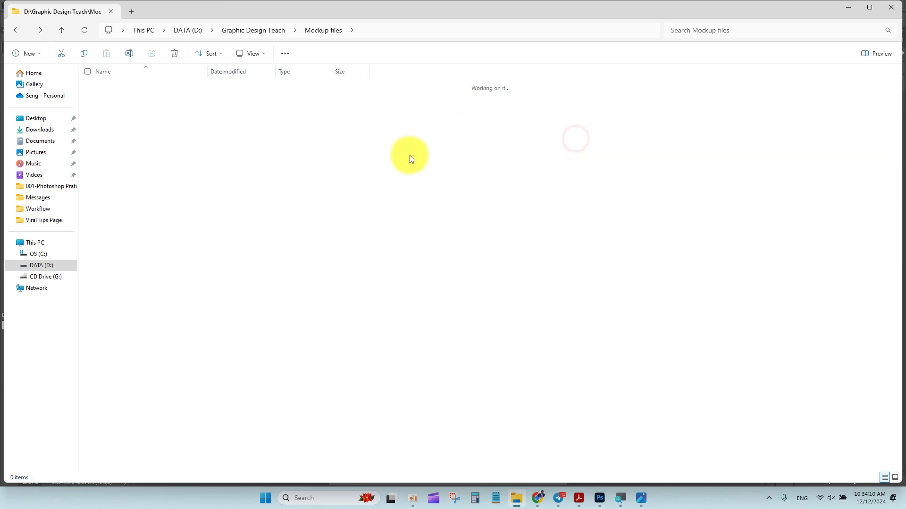
pyautogui.click(176, 109)
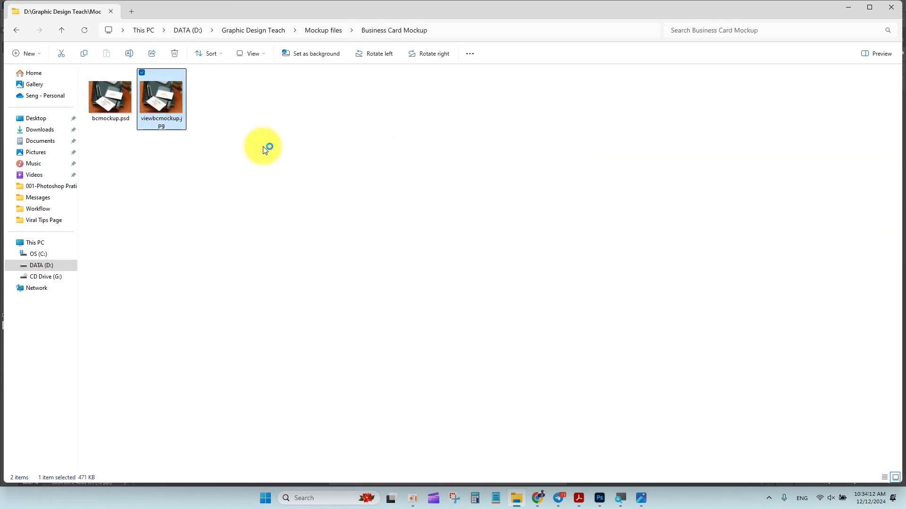
pyautogui.press('Return')
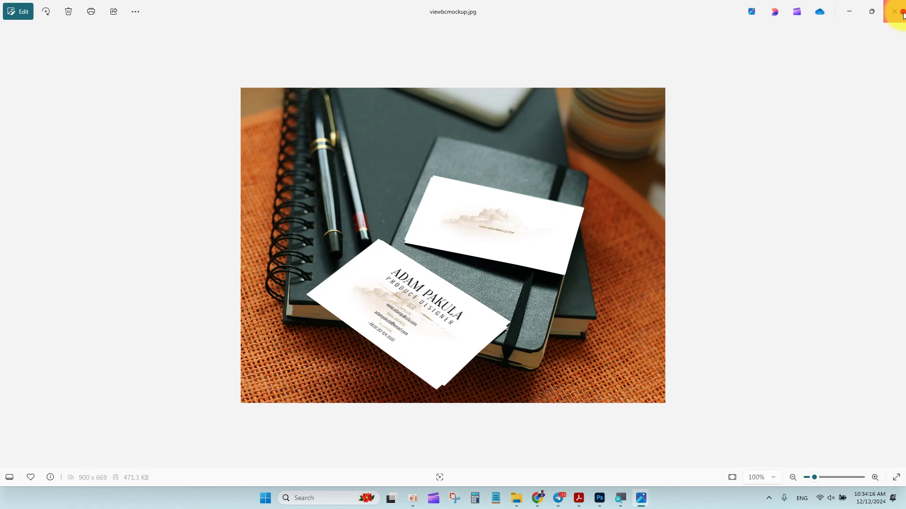
pyautogui.hotkey('alt', 'F4')
pyautogui.hotkey('alt', 'Up')
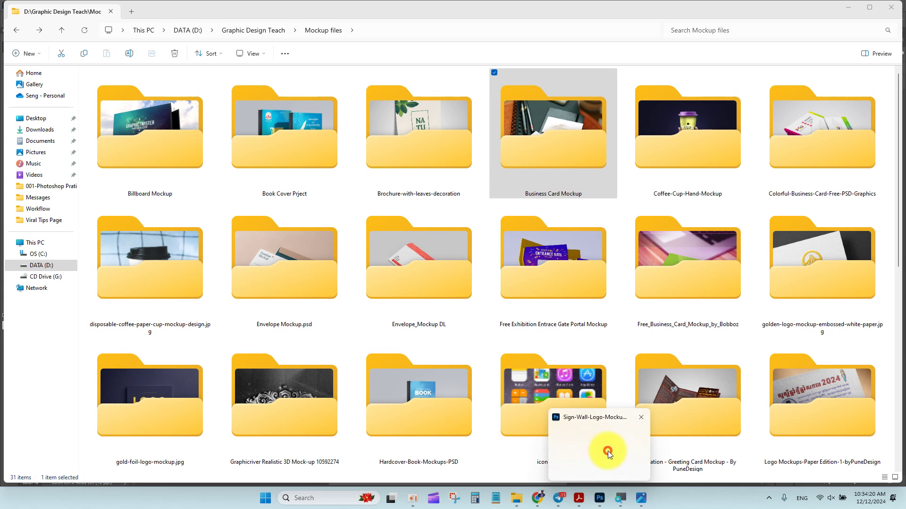
# Switch to Photoshop and open the contents of the ADD LOGO HERE smart object in Sign-Wall-Logo-Mockup.psd.
pyautogui.click(851, 12)
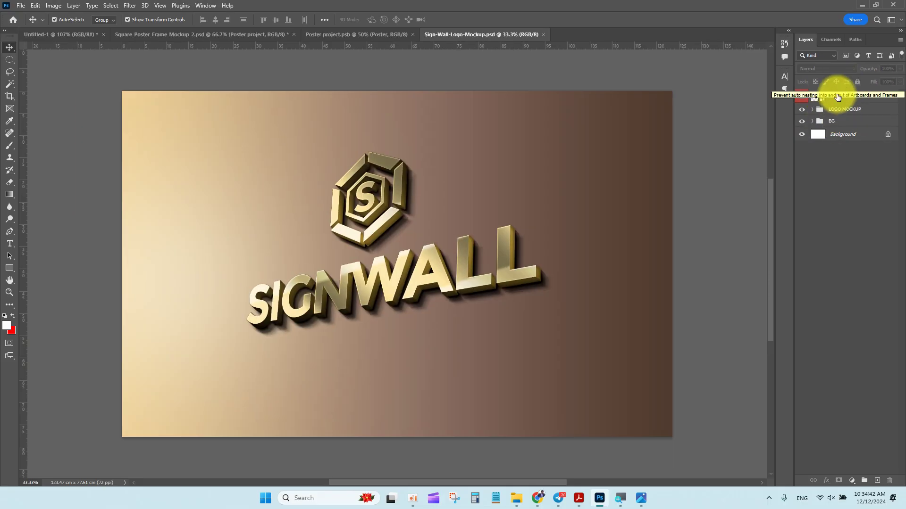
pyautogui.doubleClick(822, 100)
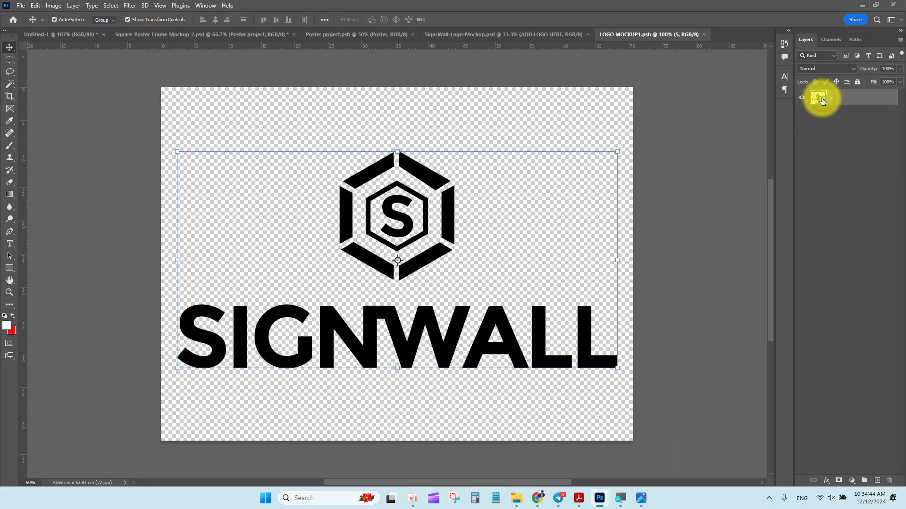
pyautogui.click(697, 299)
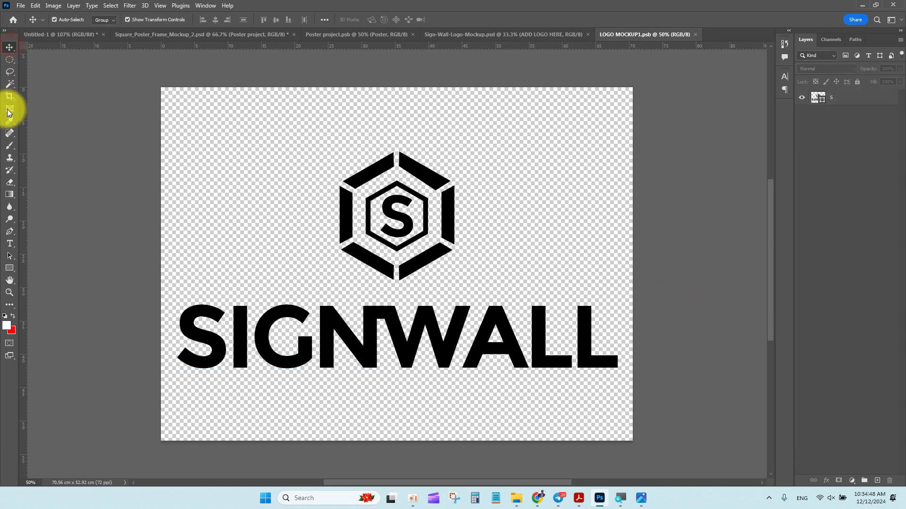
# Add a Lorem Ipsum placeholder text beside the hexagon emblem and delete the original SIGNWALL logo layer.
pyautogui.click(9, 243)
pyautogui.click(280, 211)
pyautogui.click(10, 48)
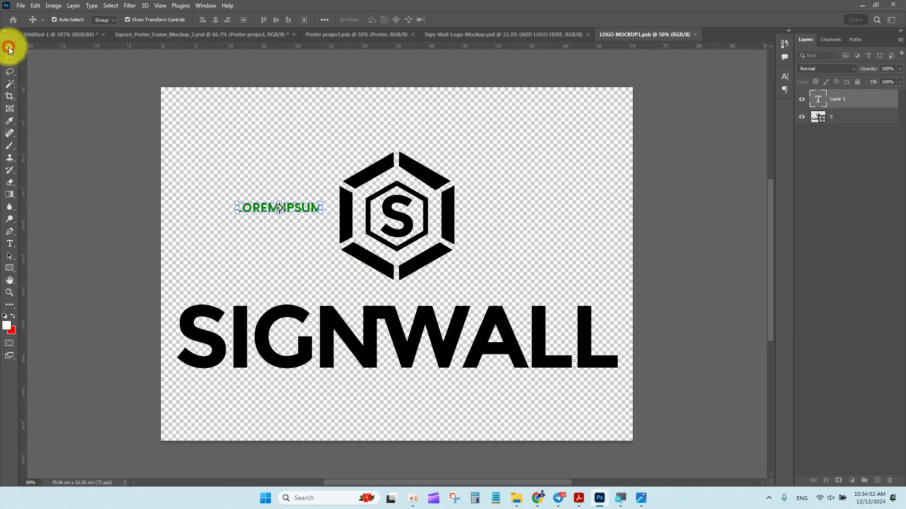
pyautogui.click(405, 260)
pyautogui.press('Delete')
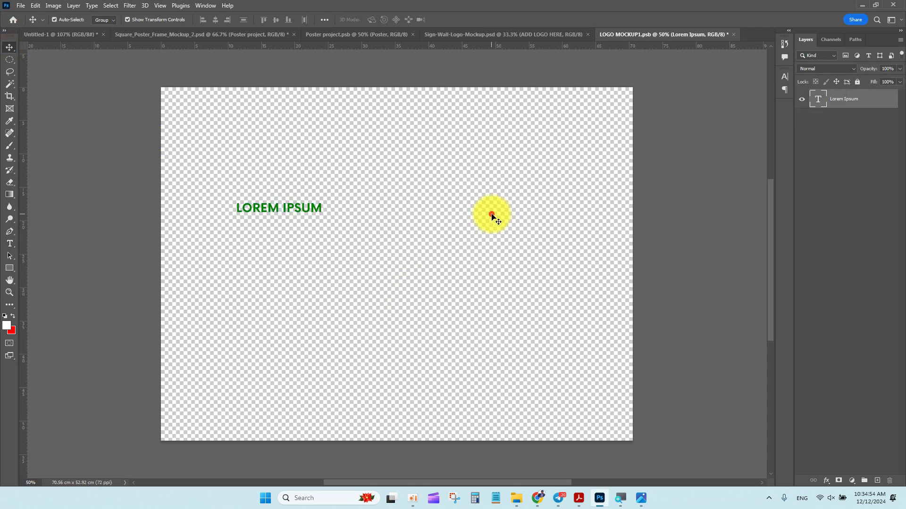
# Enlarge the placeholder text to about 182 pt near the middle of the canvas and replace its wording with AEU.
pyautogui.moveTo(304, 209); pyautogui.dragTo(540, 202)
pyautogui.press('Return')
pyautogui.doubleClick(426, 278)
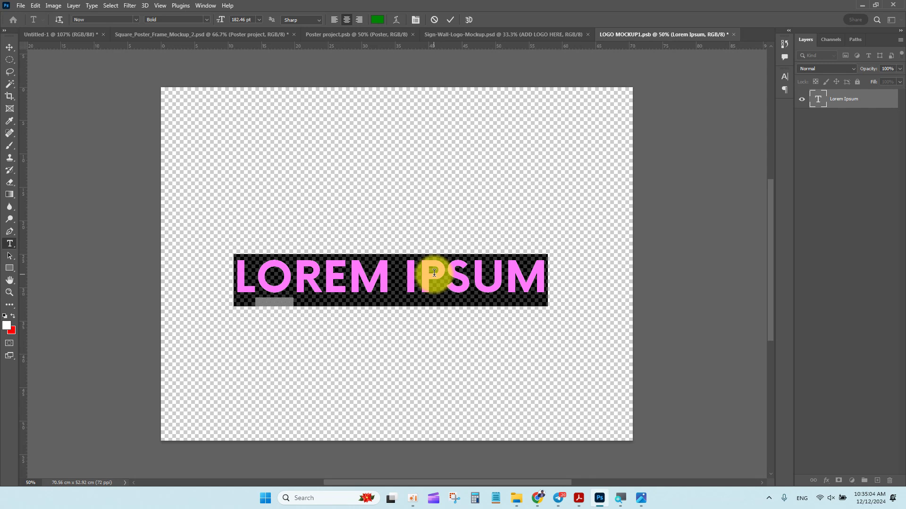
pyautogui.write('AEU')
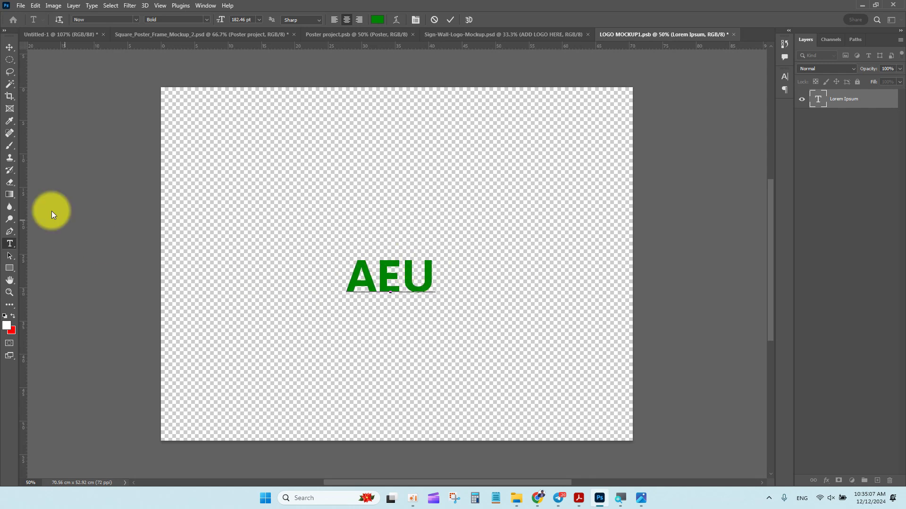
pyautogui.click(9, 47)
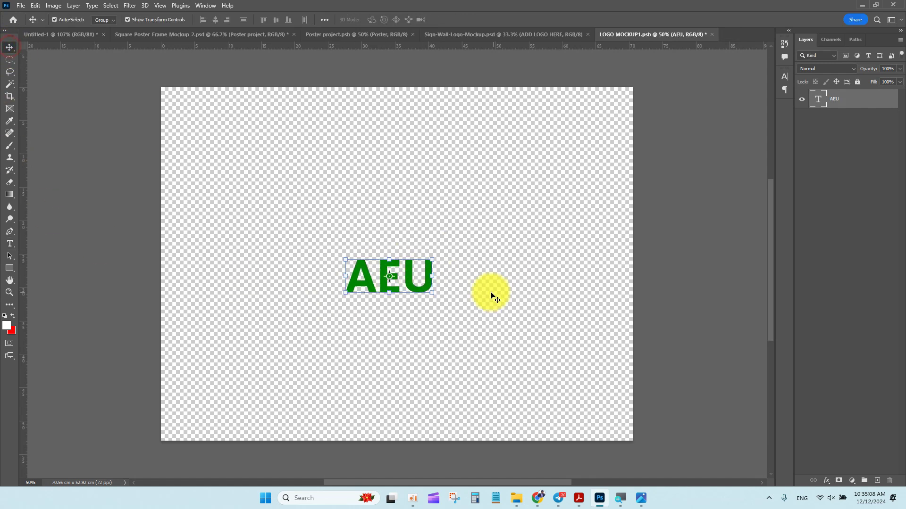
# Scale the AEU text up to about 386% and save the smart object to update the sign wall mockup.
pyautogui.moveTo(437, 253); pyautogui.dragTo(550, 185)
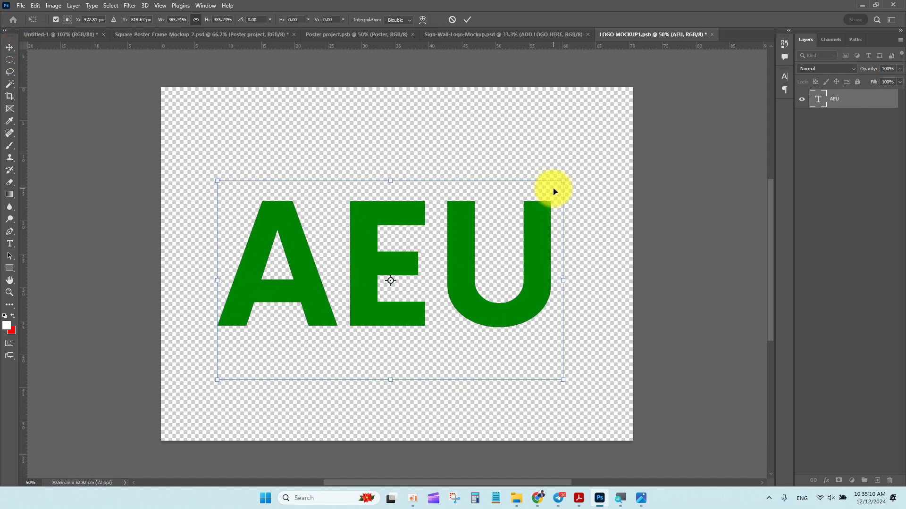
pyautogui.press('Return')
pyautogui.hotkey('ctrl', 's')
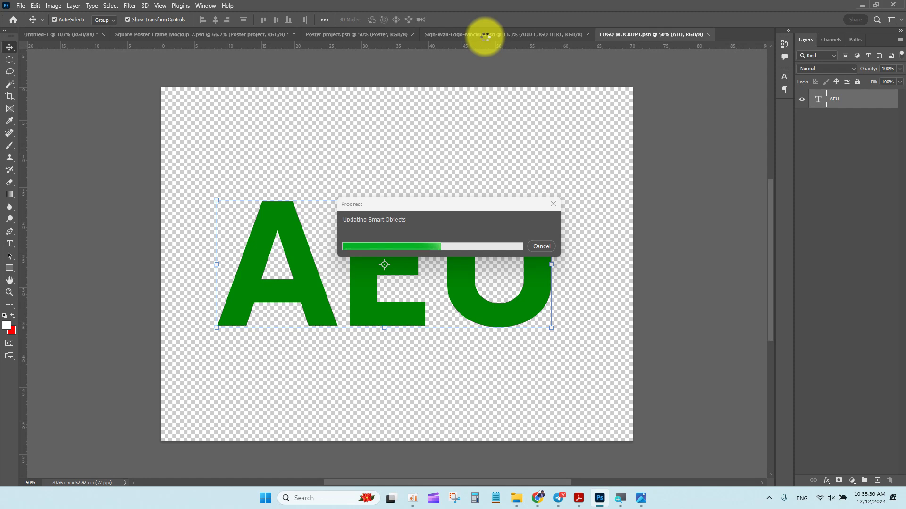
# Switch to File Explorer, view Wisdom and Great Speeches Book Cover MU.jpg in the Book Cover Prject folder and return to Mockup files.
pyautogui.moveTo(585, 506)
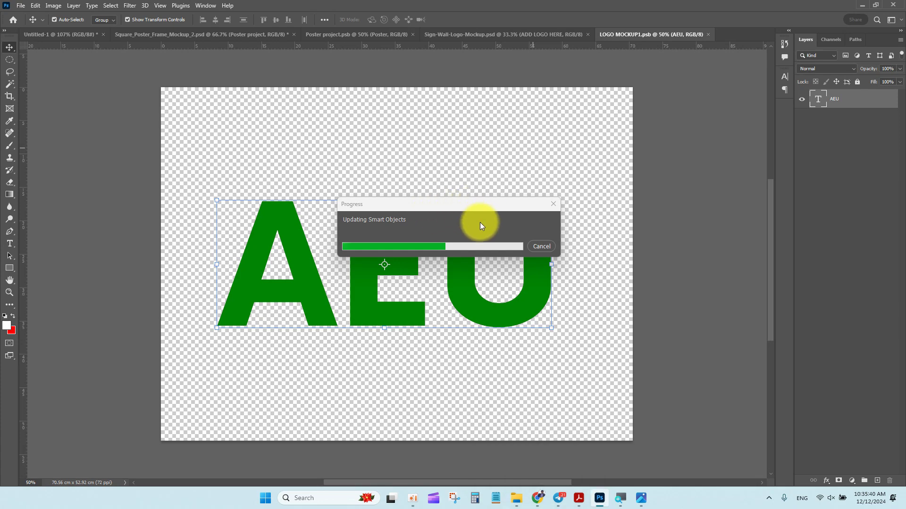
pyautogui.moveTo(517, 503)
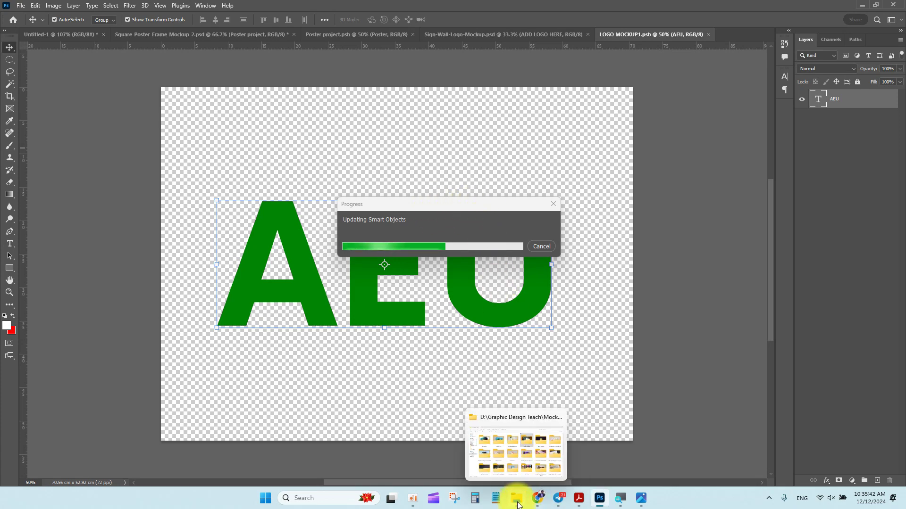
pyautogui.click(519, 446)
pyautogui.scroll(-2, 377, 222)
pyautogui.scroll(2, 335, 204)
pyautogui.doubleClick(287, 141)
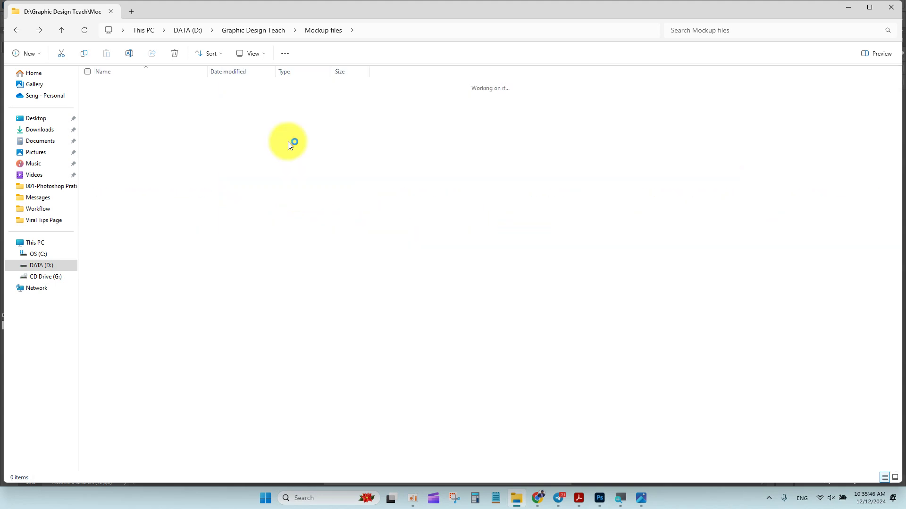
pyautogui.click(160, 99)
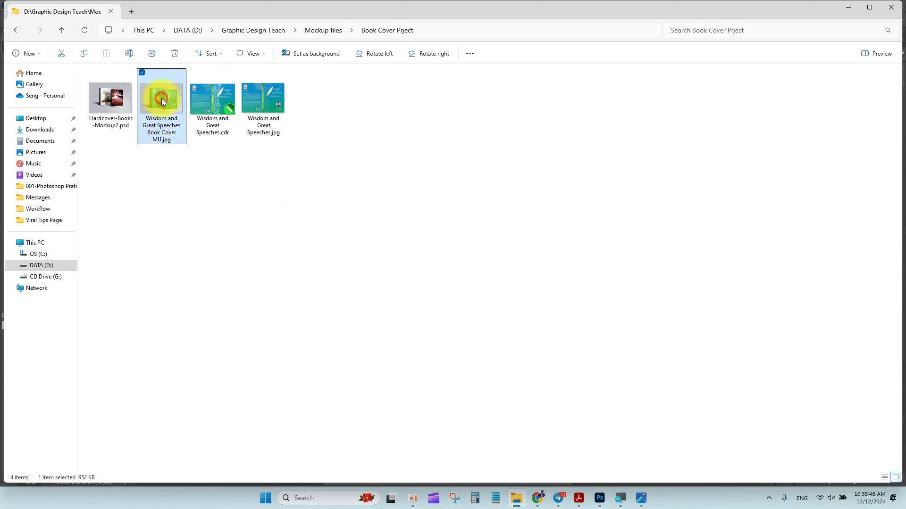
pyautogui.doubleClick(162, 101)
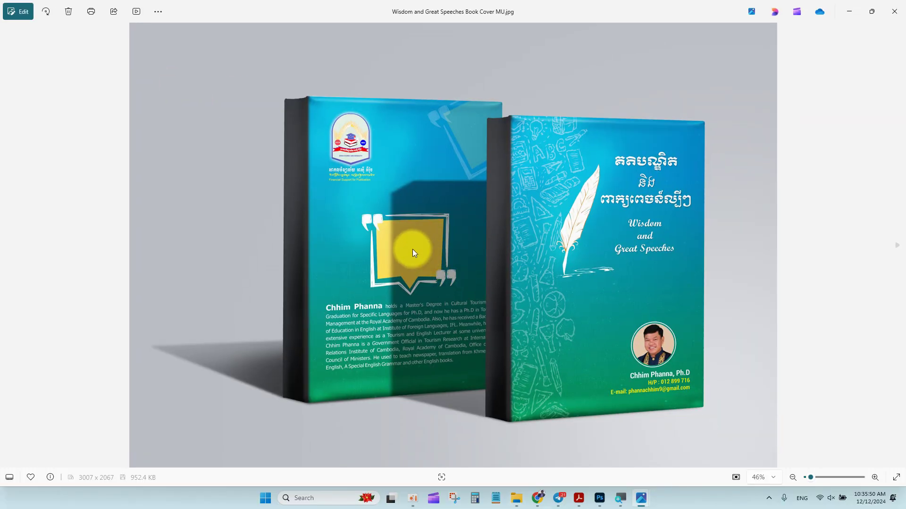
pyautogui.scroll(2, 457, 247)
pyautogui.scroll(-2, 457, 250)
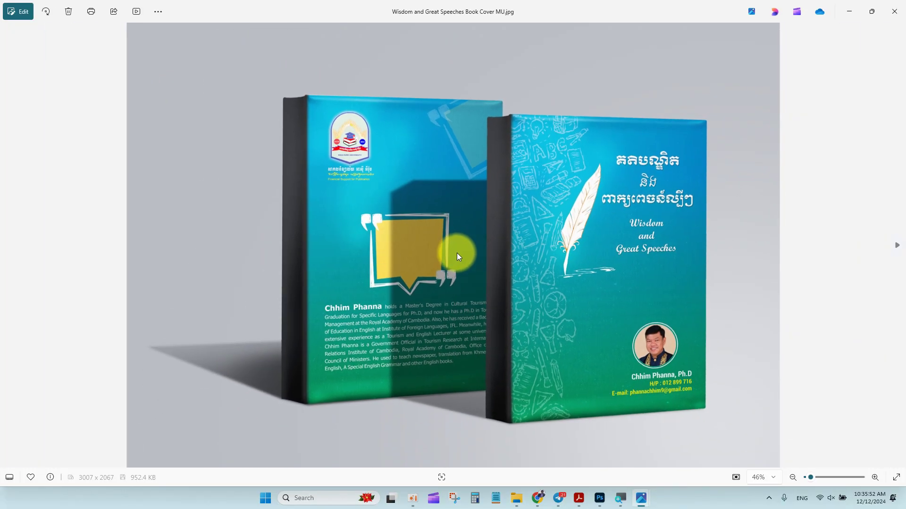
pyautogui.click(899, 6)
pyautogui.click(17, 30)
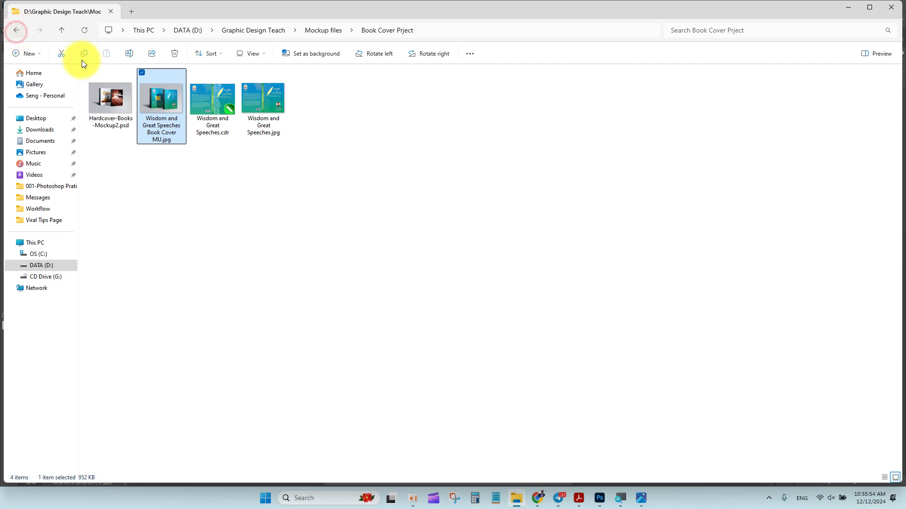
# Open the Rubber-Stamp-Logo-Mockup folder, examine Rubber-Stamp-Logo-Mockup.jpg up close and return to the Mockup files folder.
pyautogui.scroll(-5, 294, 258)
pyautogui.doubleClick(273, 139)
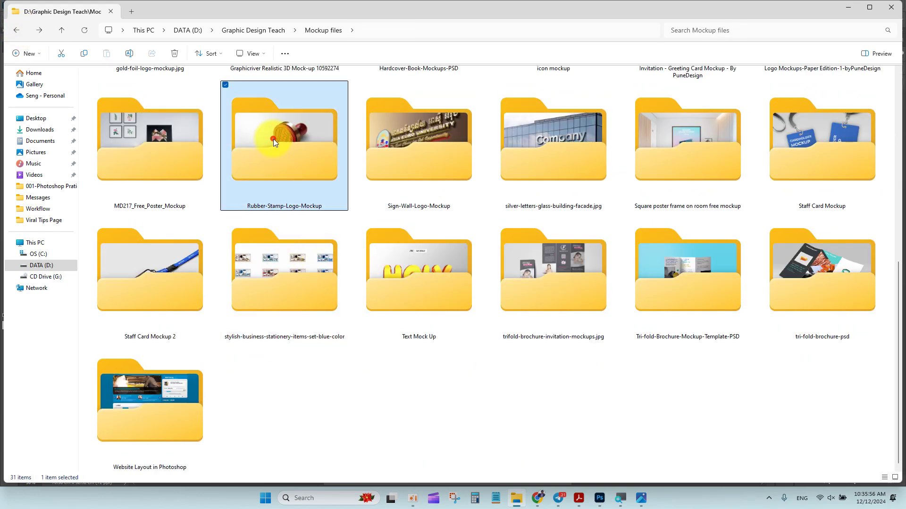
pyautogui.doubleClick(104, 92)
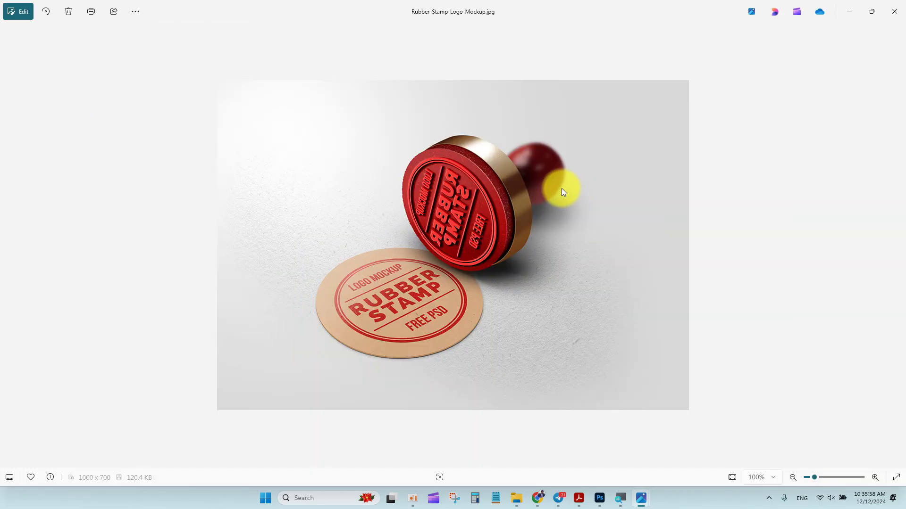
pyautogui.scroll(5, 420, 272)
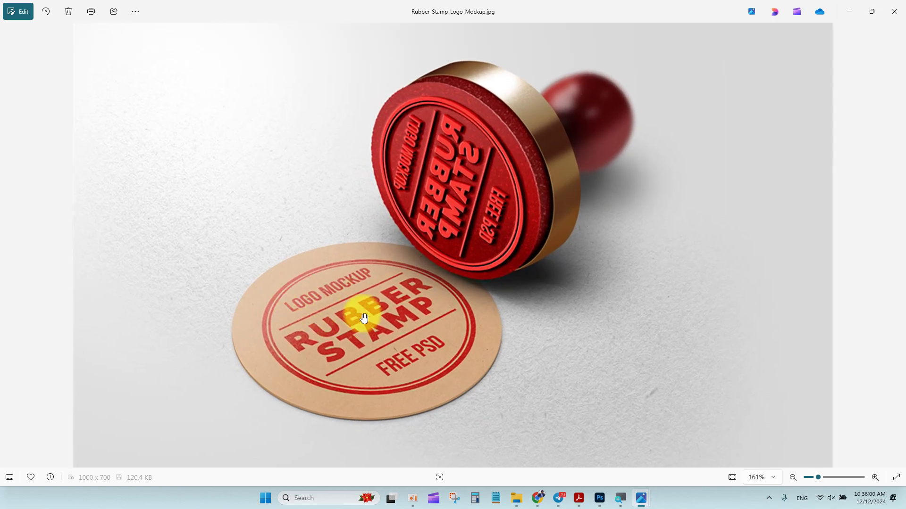
pyautogui.scroll(5, 352, 316)
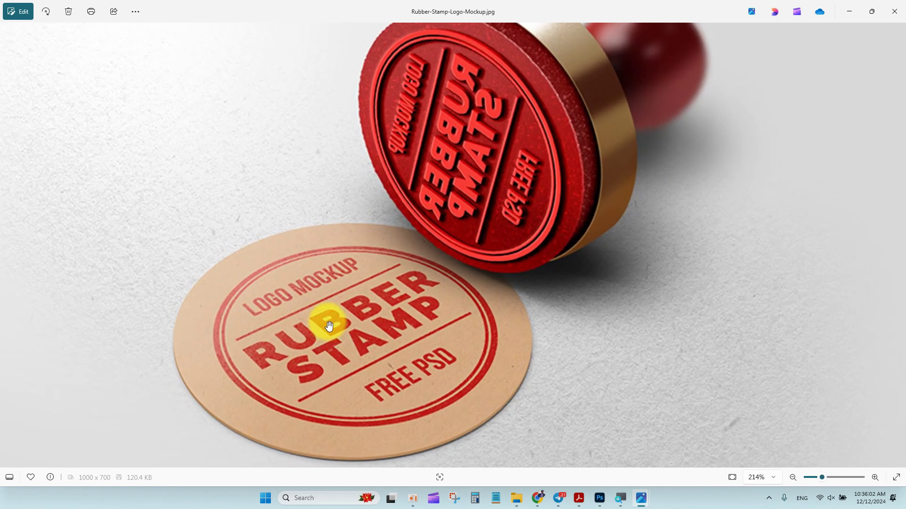
pyautogui.scroll(-8, 373, 343)
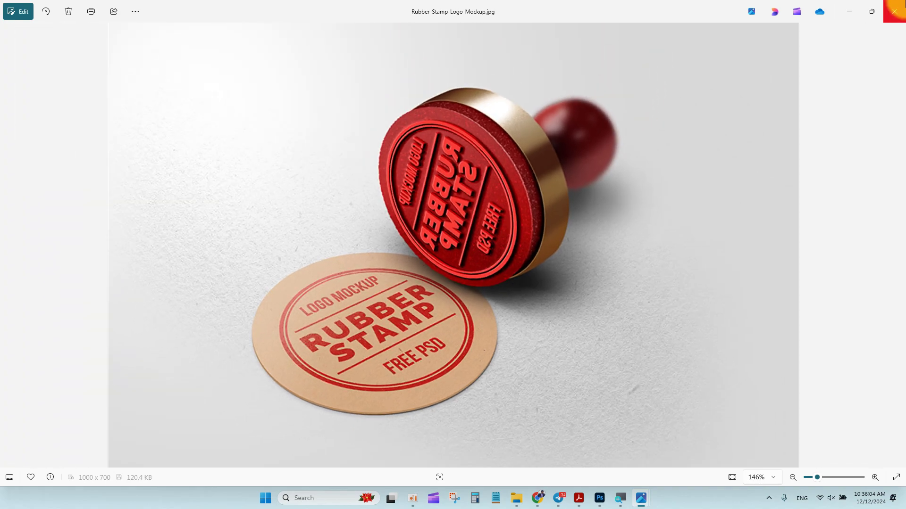
pyautogui.click(894, 12)
pyautogui.hotkey('alt', 'Left')
# Open the silver-letters-glass-building-facade.jpg folder and view 162.jpg in the image viewer before closing it.
pyautogui.scroll(-3, 400, 242)
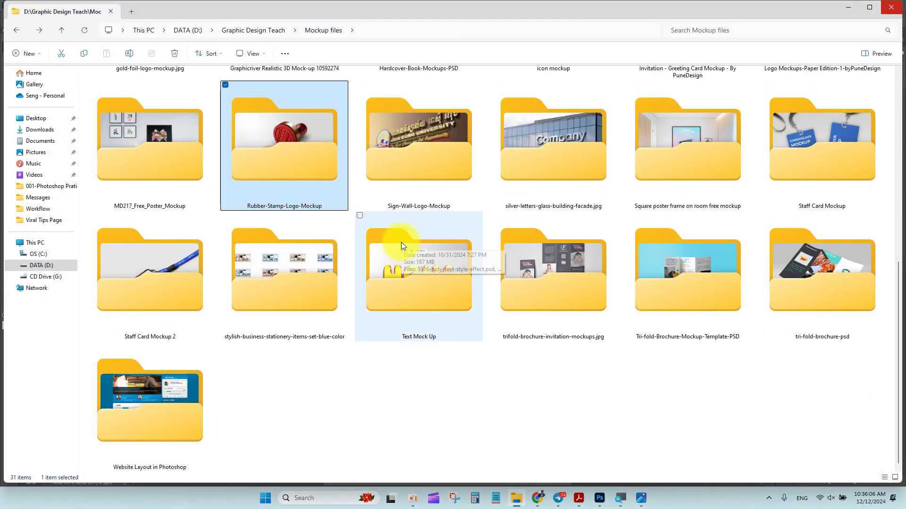
pyautogui.click(573, 160)
pyautogui.doubleClick(573, 159)
pyautogui.doubleClick(121, 102)
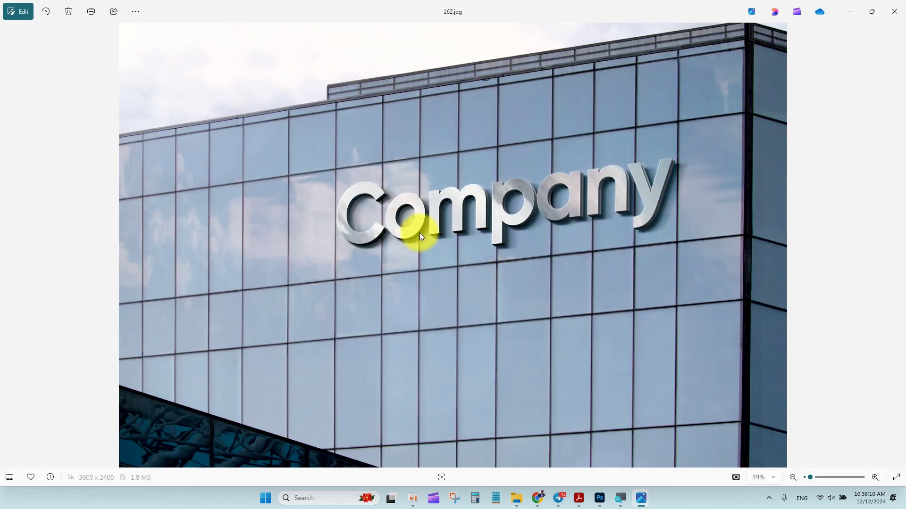
pyautogui.click(894, 12)
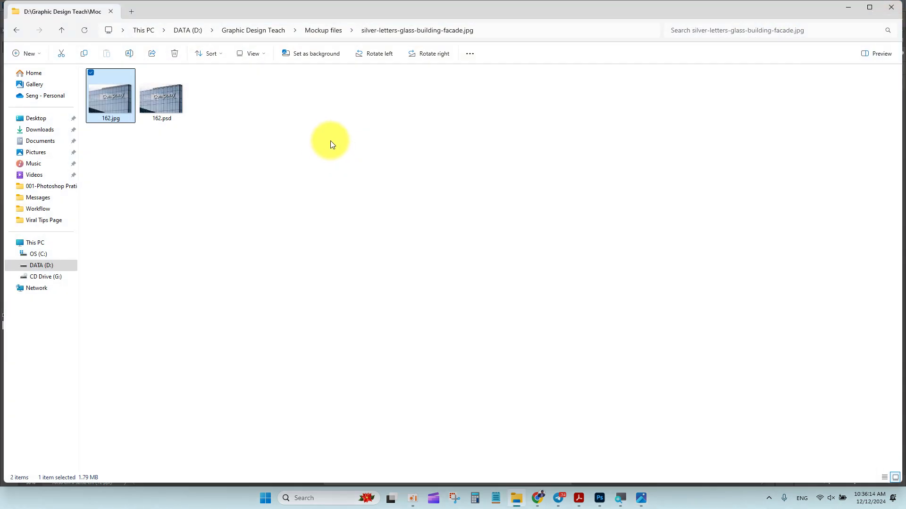
# Check the smart object update in Photoshop, then return to File Explorer and go back to the Mockup files folder.
pyautogui.click(330, 142)
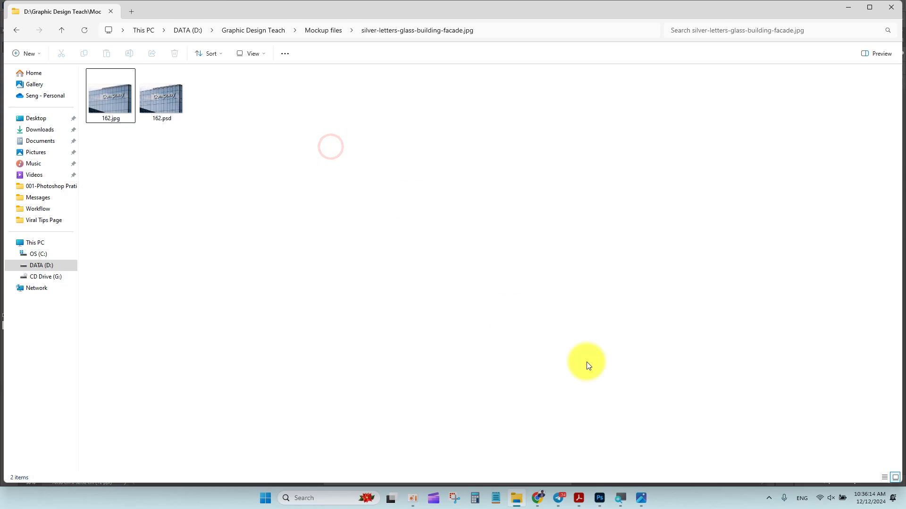
pyautogui.click(599, 498)
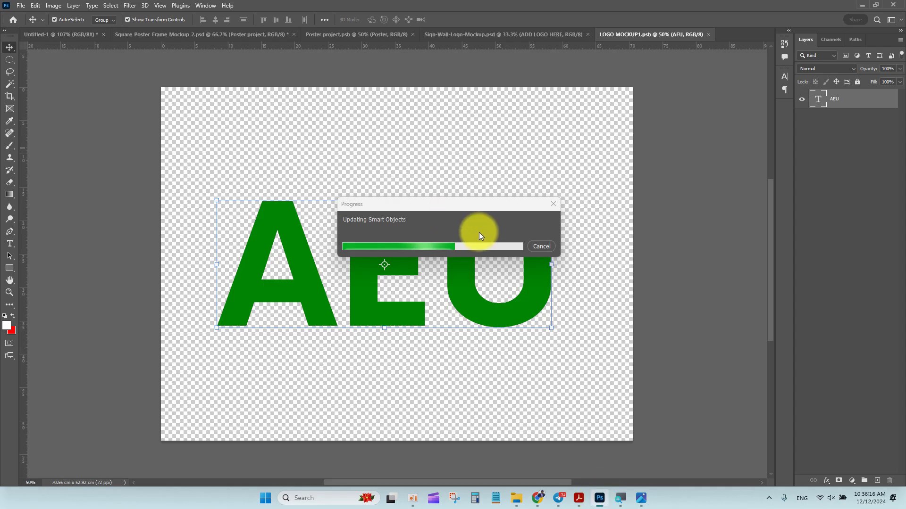
pyautogui.click(516, 498)
pyautogui.hotkey('alt', 'Left')
pyautogui.scroll(-4, 377, 266)
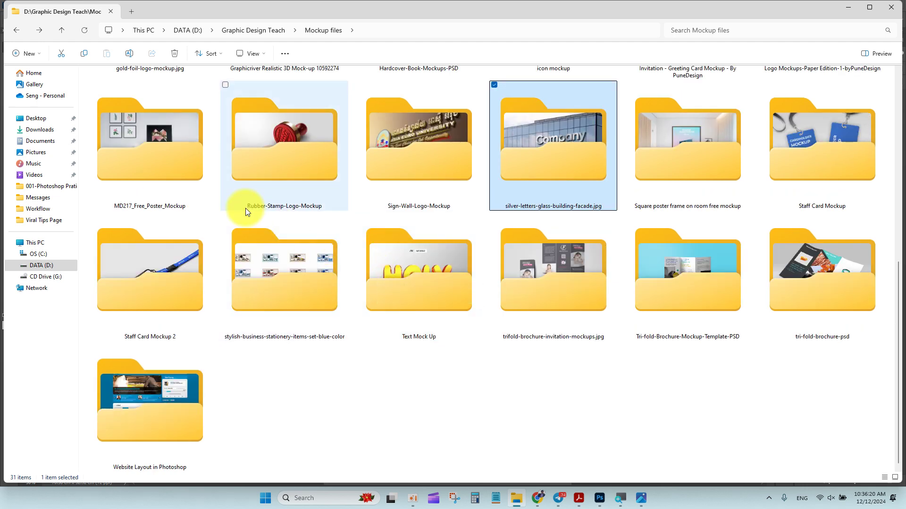
# Open the Text Mock Up folder and look over its text effect files, including 9516-holy-text-style-effect.psd and Text Mock Up-style-effect.psd.
pyautogui.click(158, 152)
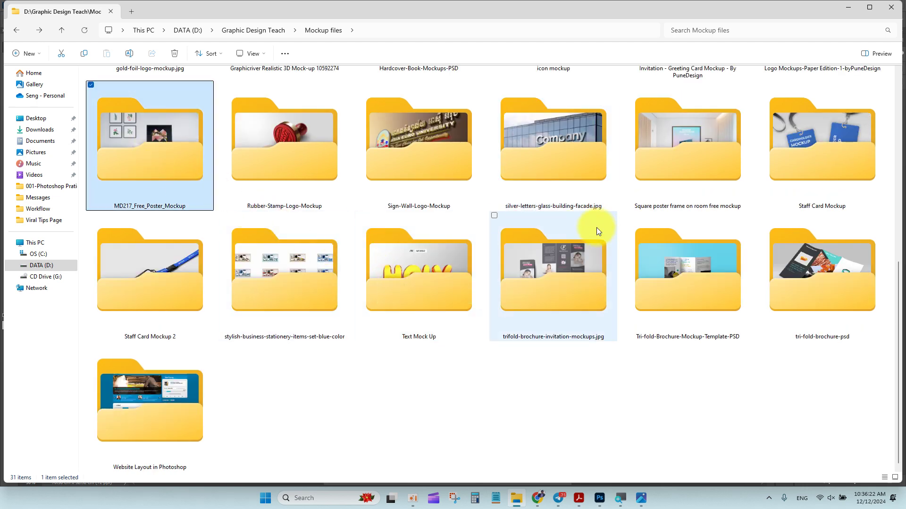
pyautogui.doubleClick(430, 291)
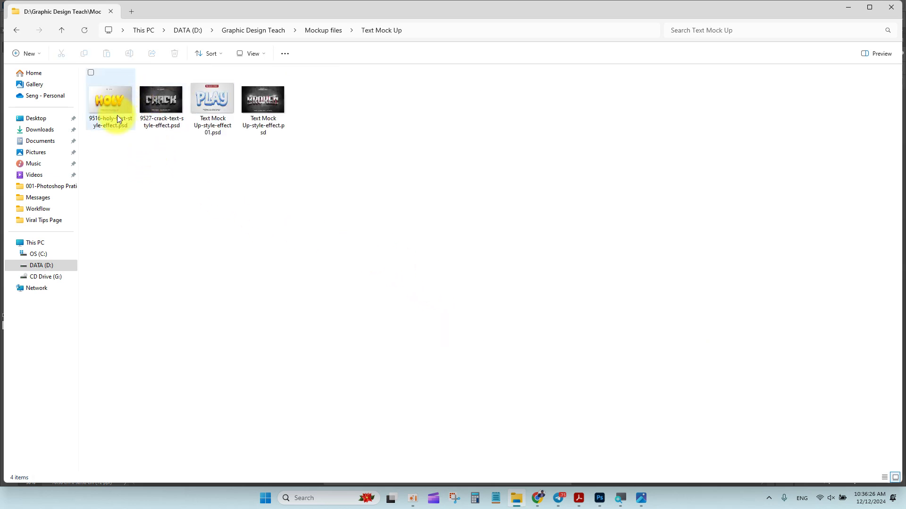
pyautogui.click(228, 111)
pyautogui.click(157, 106)
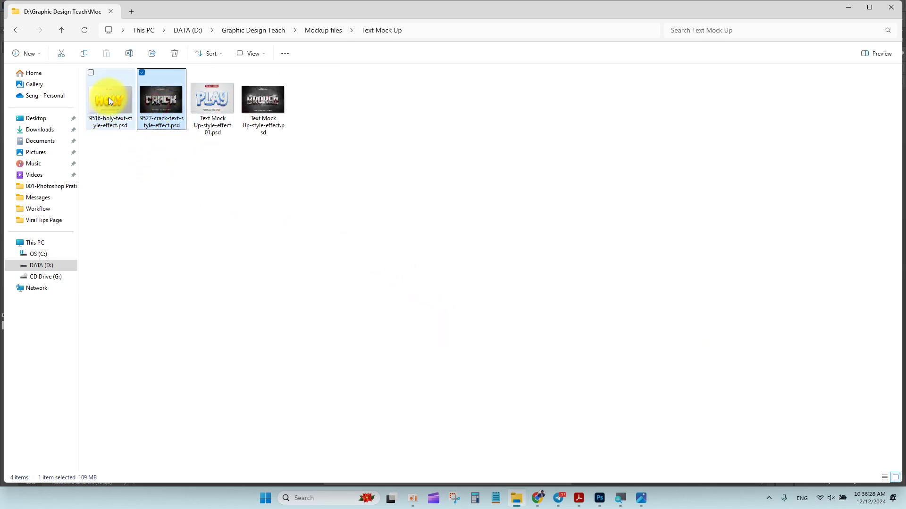
pyautogui.click(121, 108)
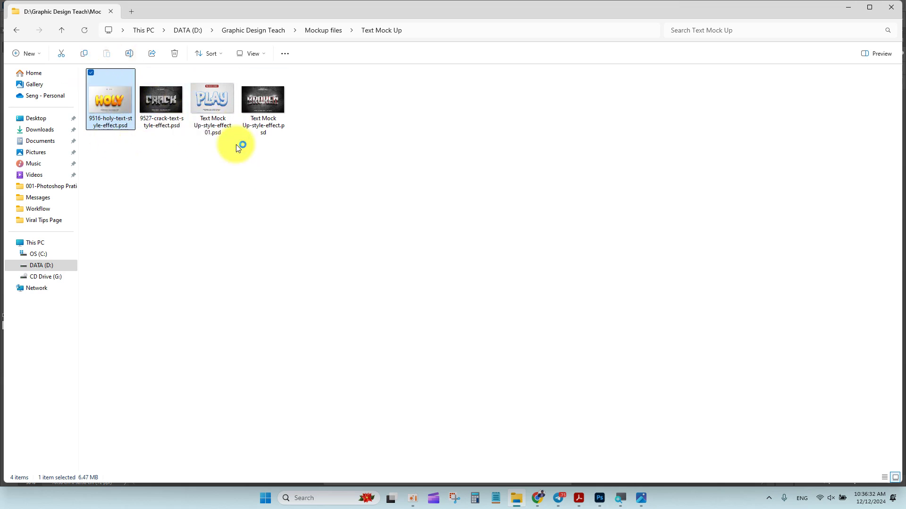
pyautogui.click(262, 113)
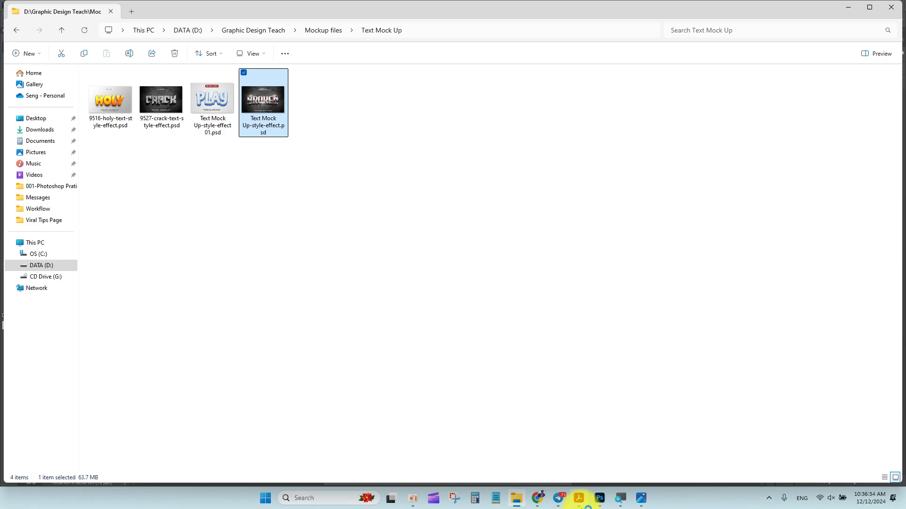
# Switch to Photoshop and cancel the running smart object update, keeping LOGO MOCKUP1.psb in front.
pyautogui.click(599, 499)
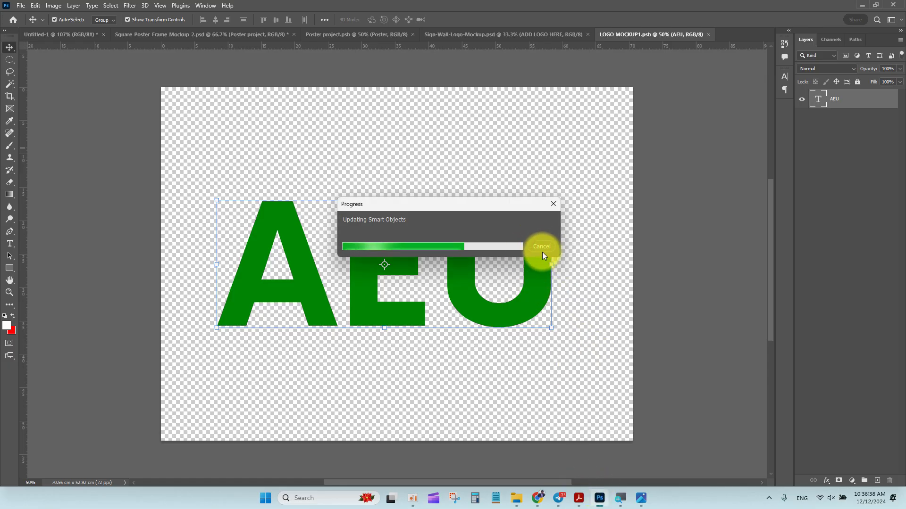
pyautogui.click(541, 249)
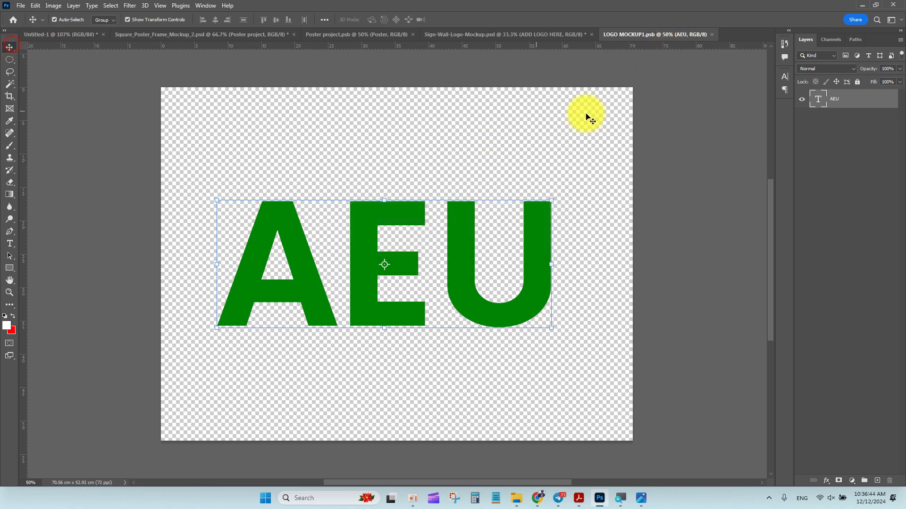
pyautogui.click(688, 36)
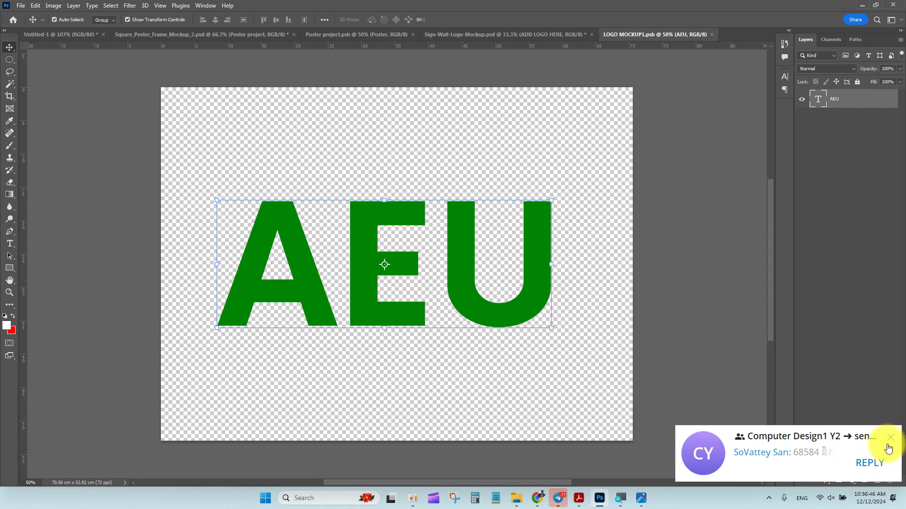
# Open the Computer Design1 Y2 chat in Telegram, copy the student code from the newest message and switch to Chrome.
pyautogui.click(819, 454)
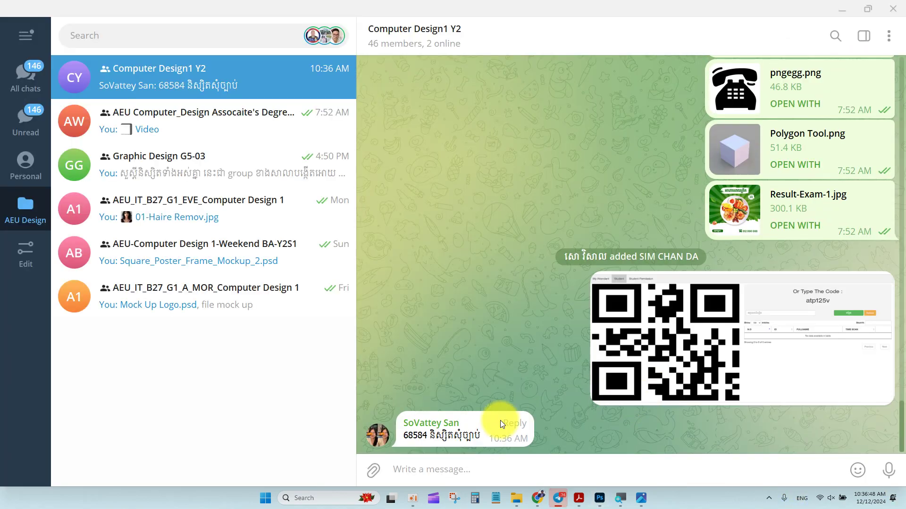
pyautogui.moveTo(427, 435); pyautogui.dragTo(401, 434)
pyautogui.click(542, 498)
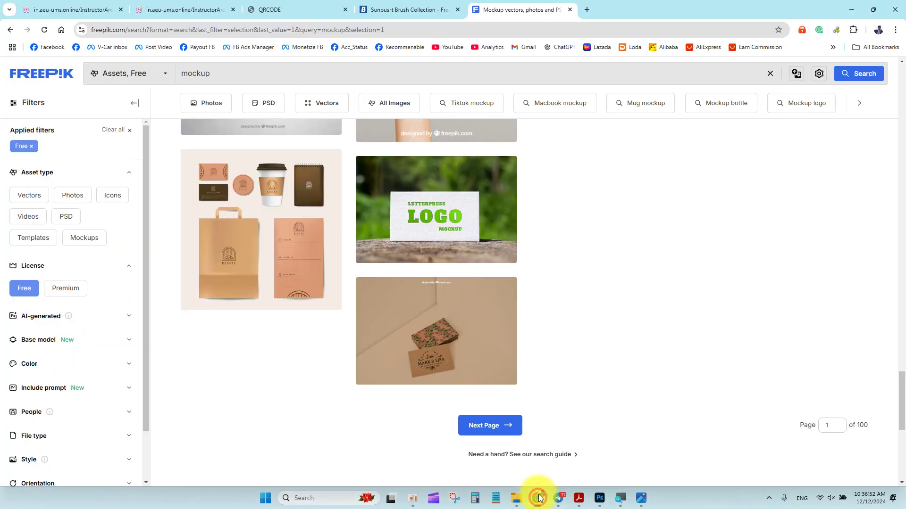
# Submit a permission request for the copied student code on the QRCODE page and show the Student attendance list.
pyautogui.click(283, 9)
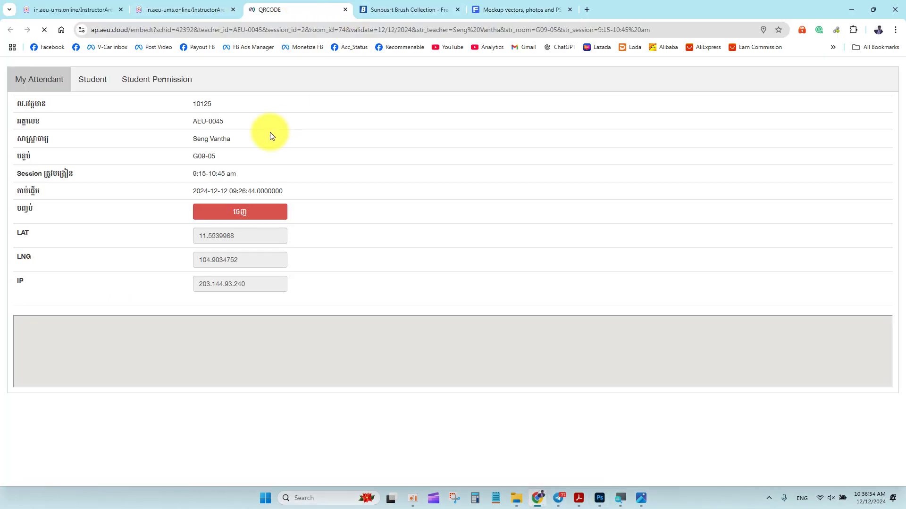
pyautogui.click(107, 86)
pyautogui.click(158, 80)
pyautogui.click(158, 102)
pyautogui.write('100001')
pyautogui.click(263, 106)
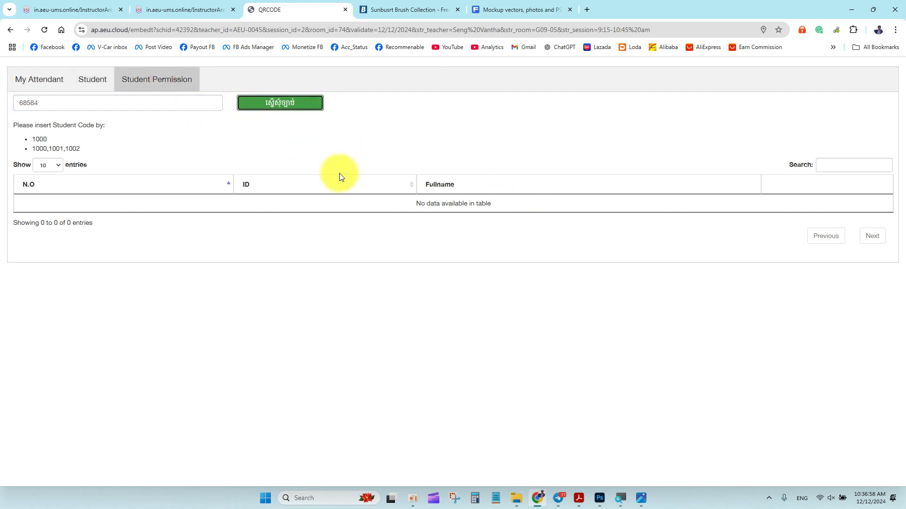
pyautogui.click(93, 85)
# Switch back to Photoshop and try to bring up the Sign-Wall-Logo-Mockup.psd document.
pyautogui.moveTo(600, 503)
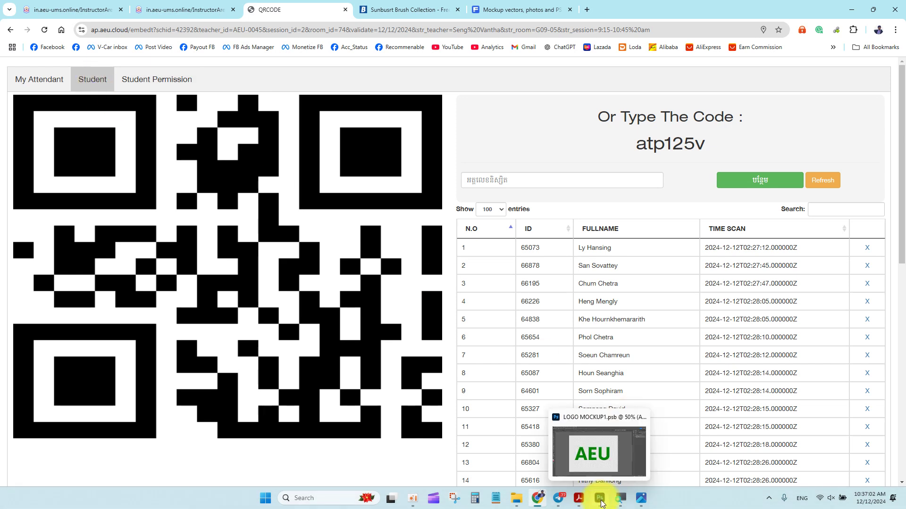
pyautogui.click(605, 500)
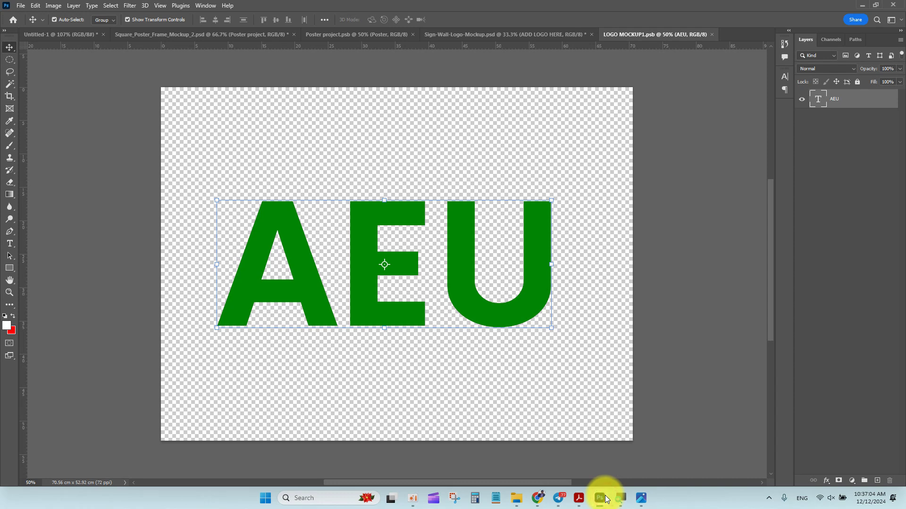
pyautogui.click(545, 34)
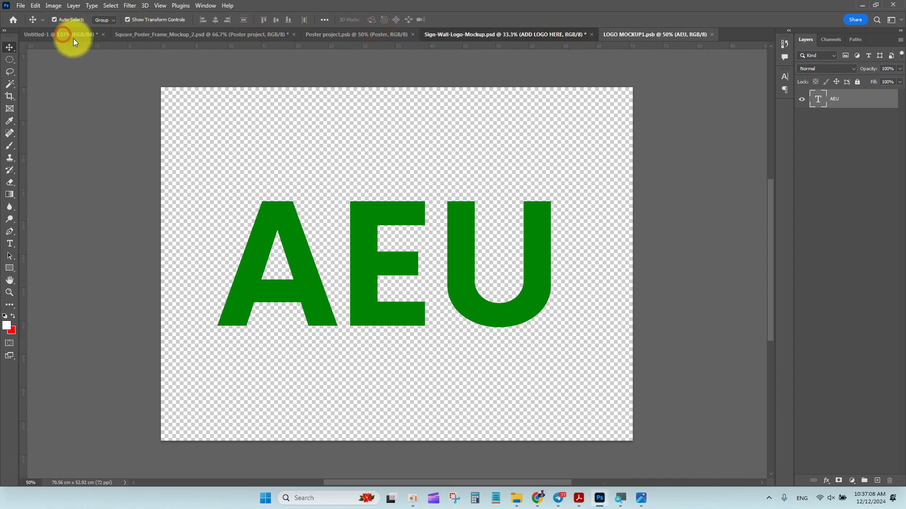
pyautogui.click(9, 47)
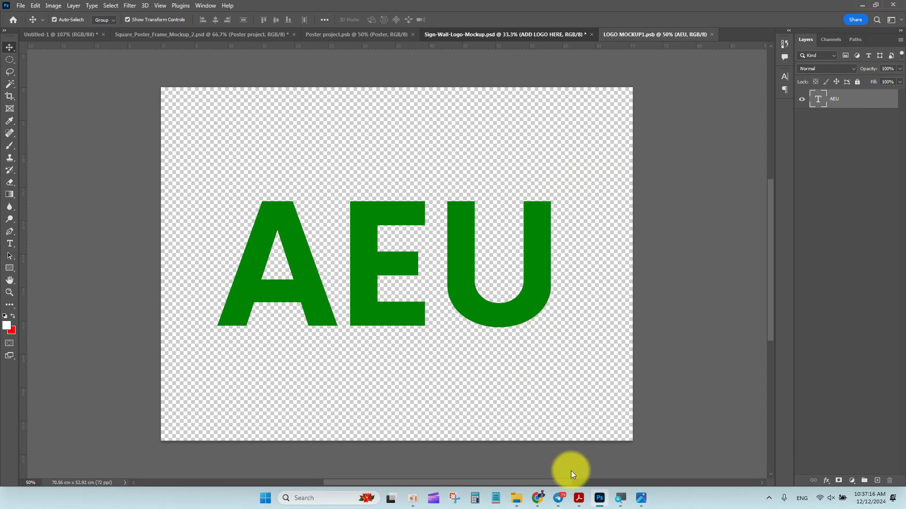
# Switch to the image viewer and close Result-Exam-1.jpg.
pyautogui.click(639, 498)
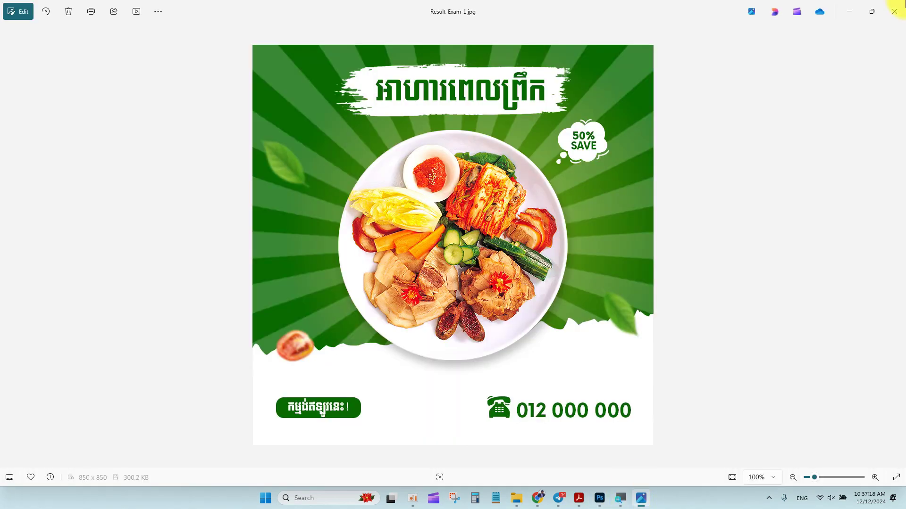
pyautogui.click(893, 14)
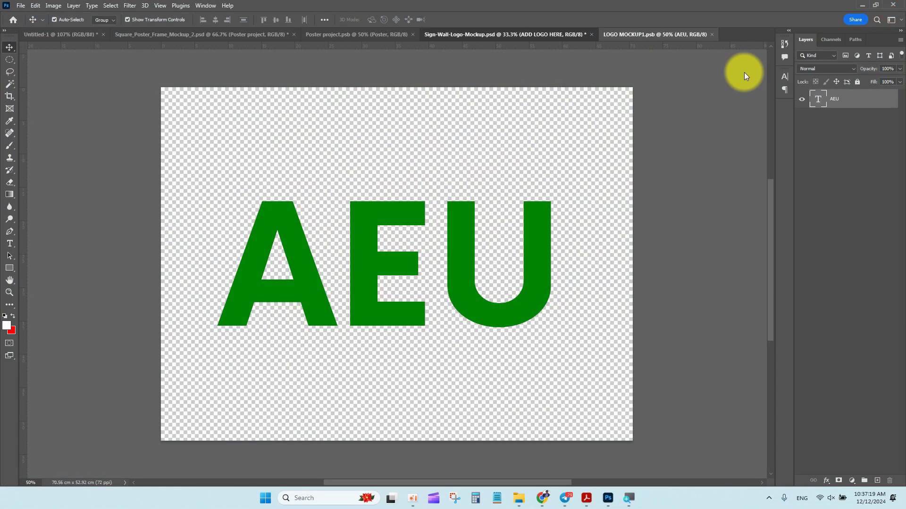
pyautogui.click(422, 499)
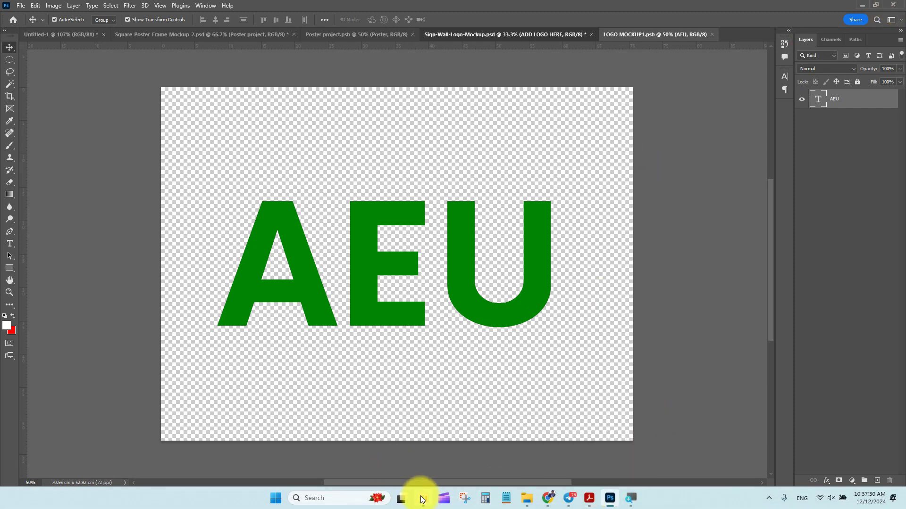
pyautogui.moveTo(422, 499)
pyautogui.moveTo(421, 462)
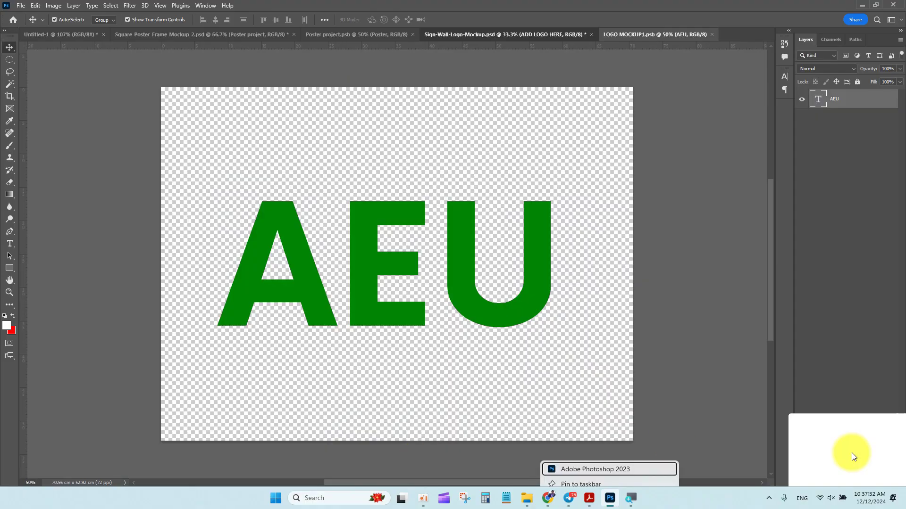
pyautogui.click(423, 500)
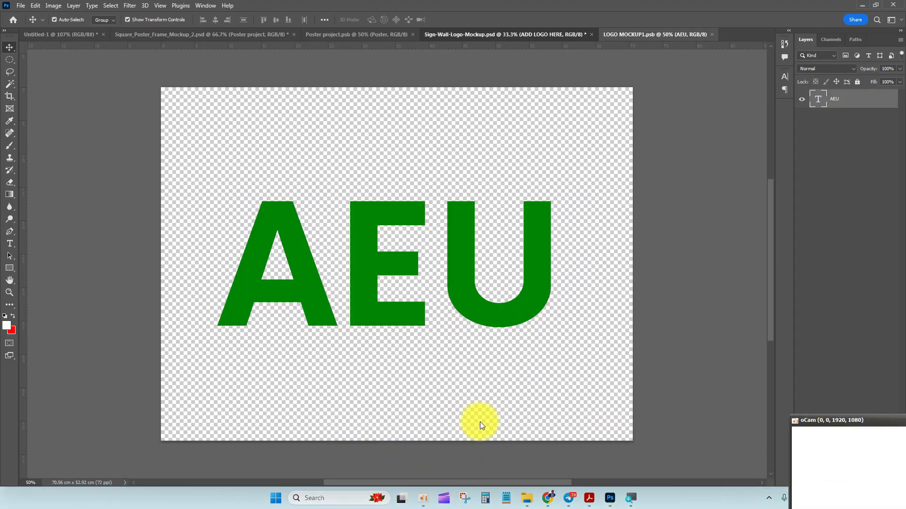